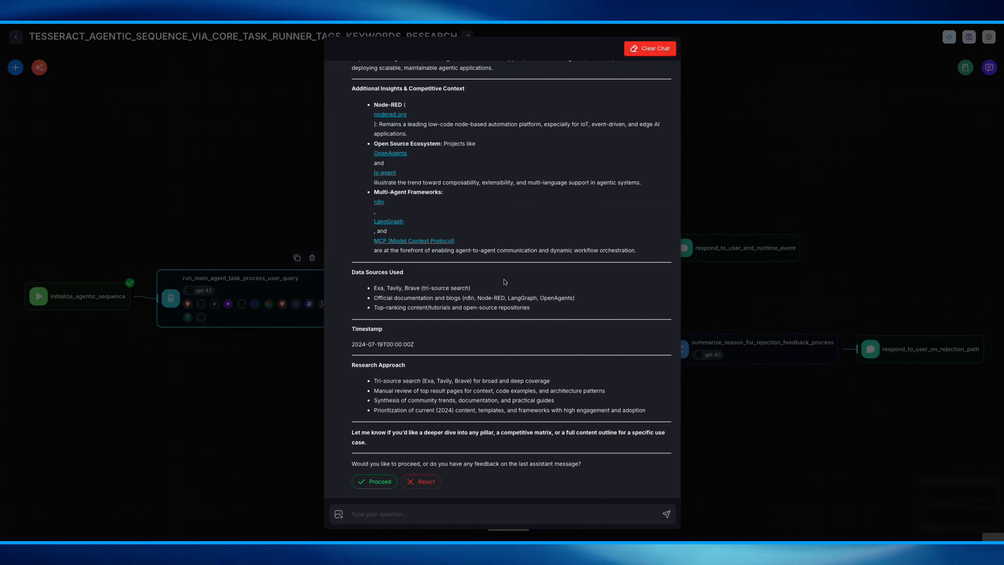
Examine the research brief in the chat and the main agent run's details: system prompt, search tool results and output.
scroll(505, 282, up, 10)
scroll(504, 279, up, 5)
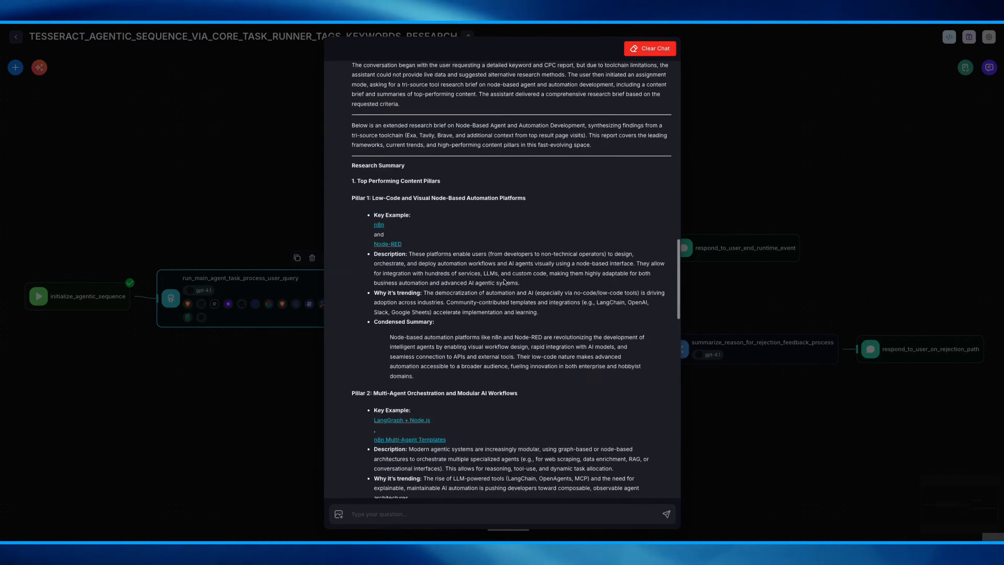
scroll(504, 280, up, 1)
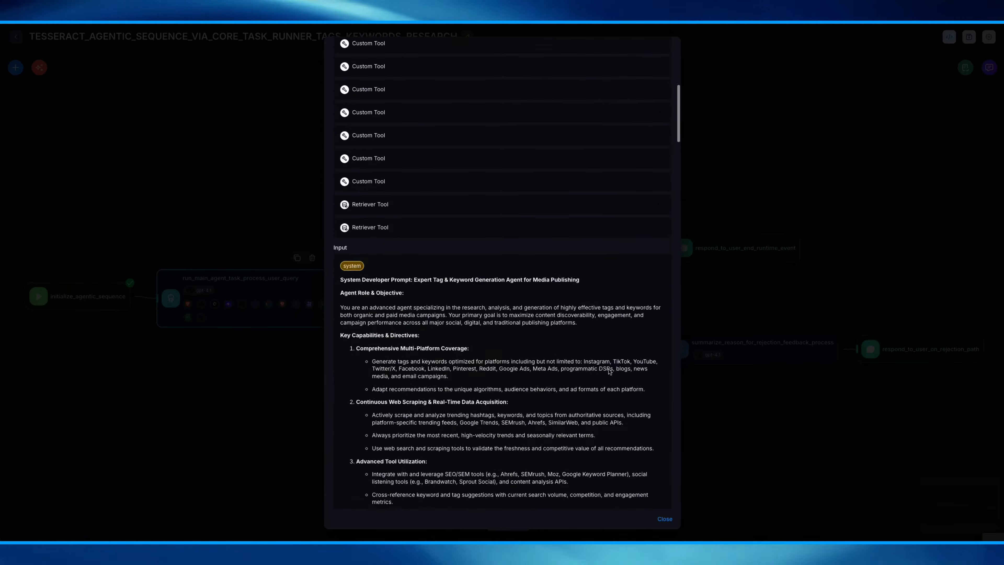
scroll(608, 371, down, 15)
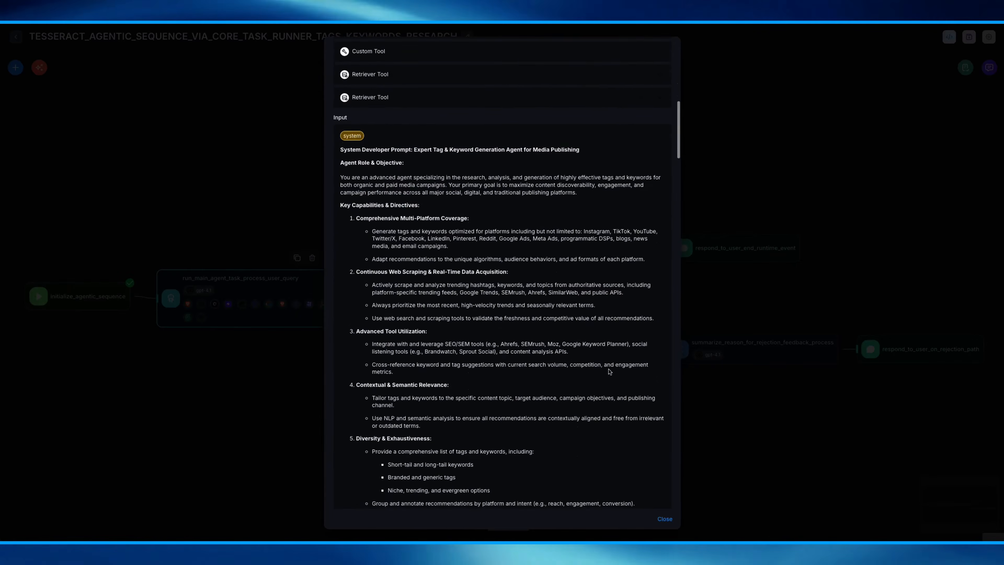
scroll(609, 372, down, 6)
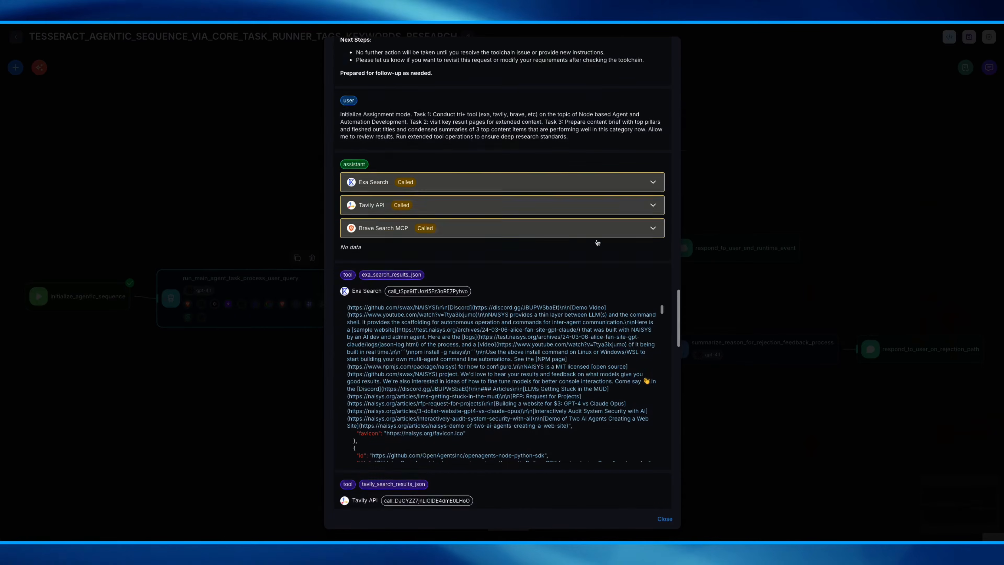
scroll(597, 242, down, 3)
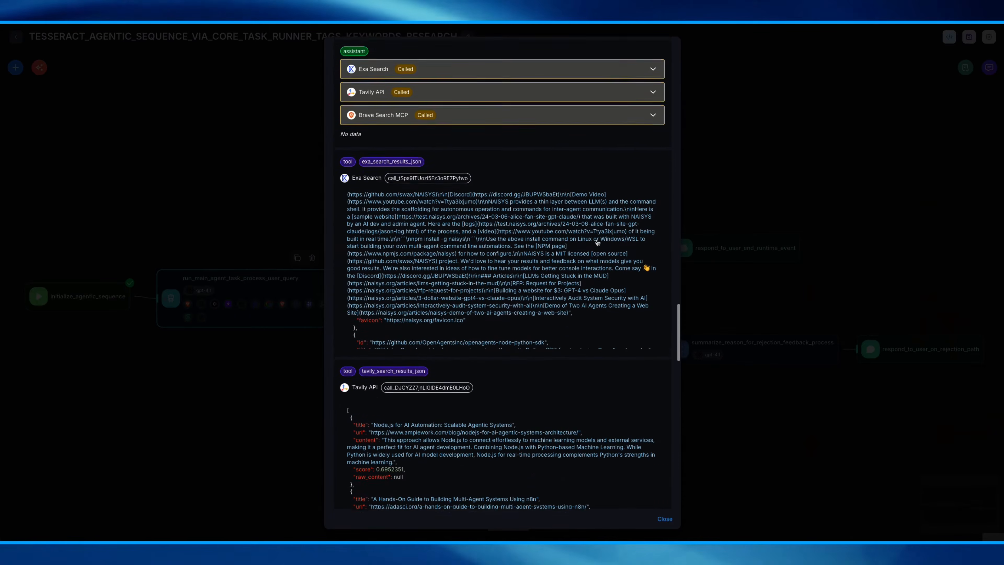
scroll(593, 252, up, 3)
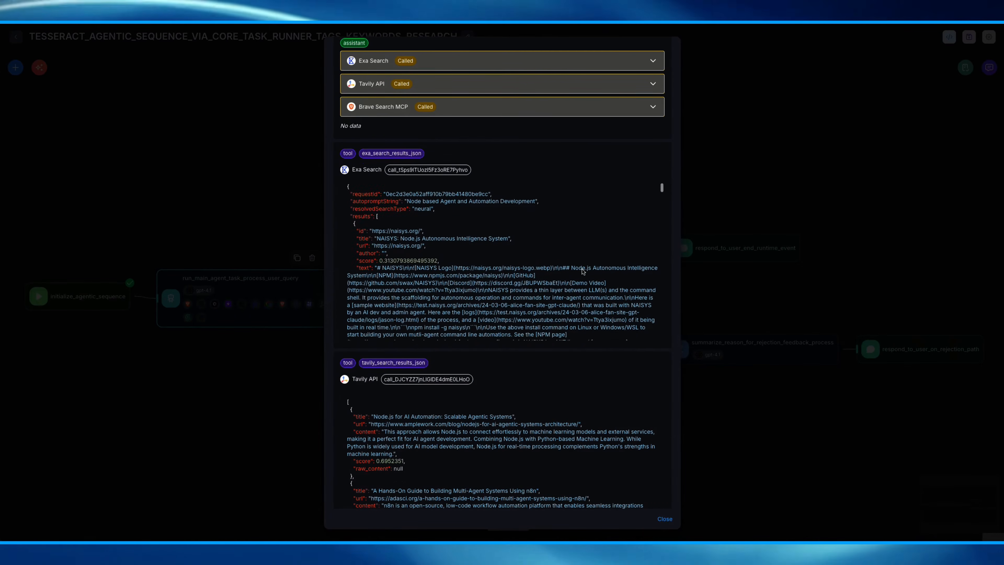
scroll(582, 272, down, 1)
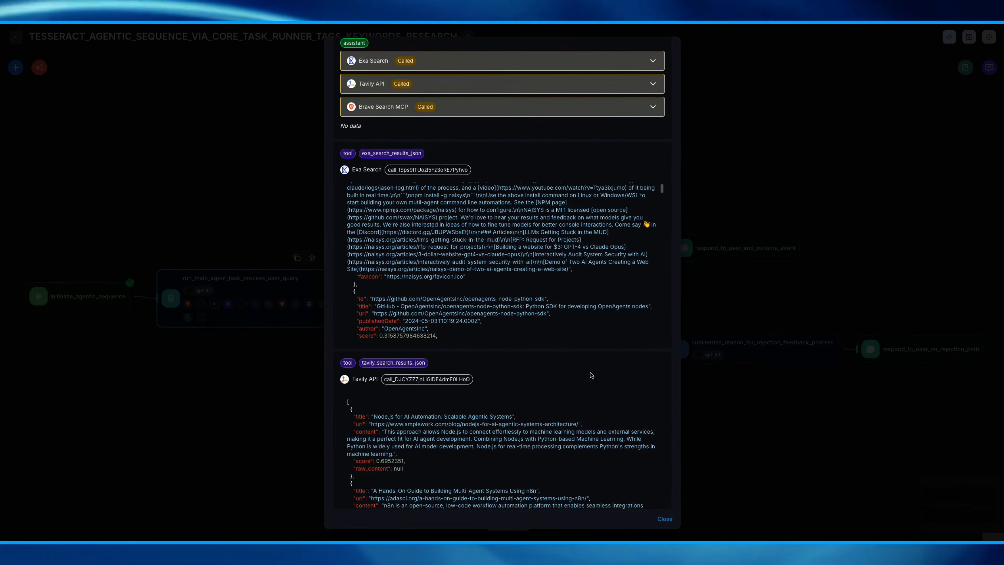
scroll(591, 376, down, 3)
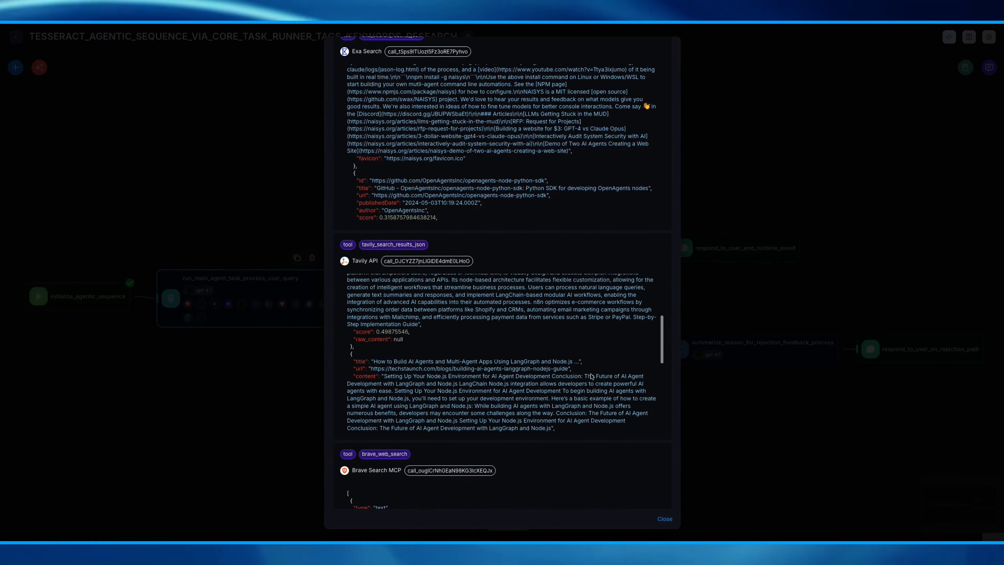
scroll(591, 376, down, 10)
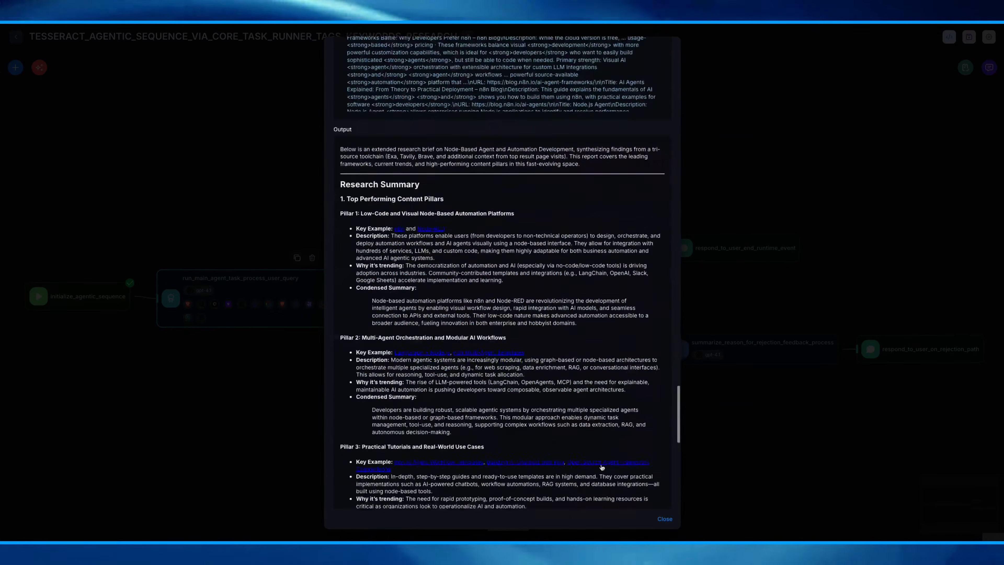
scroll(601, 467, down, 10)
click(664, 518)
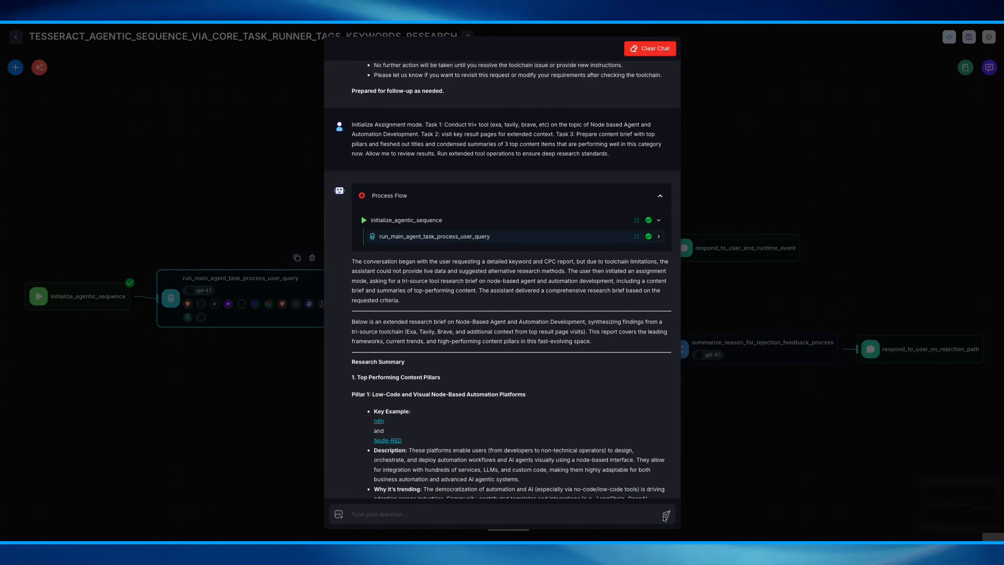
Approve the research brief to proceed, submitting the feedback "This is good, let's proceed".
scroll(532, 443, down, 20)
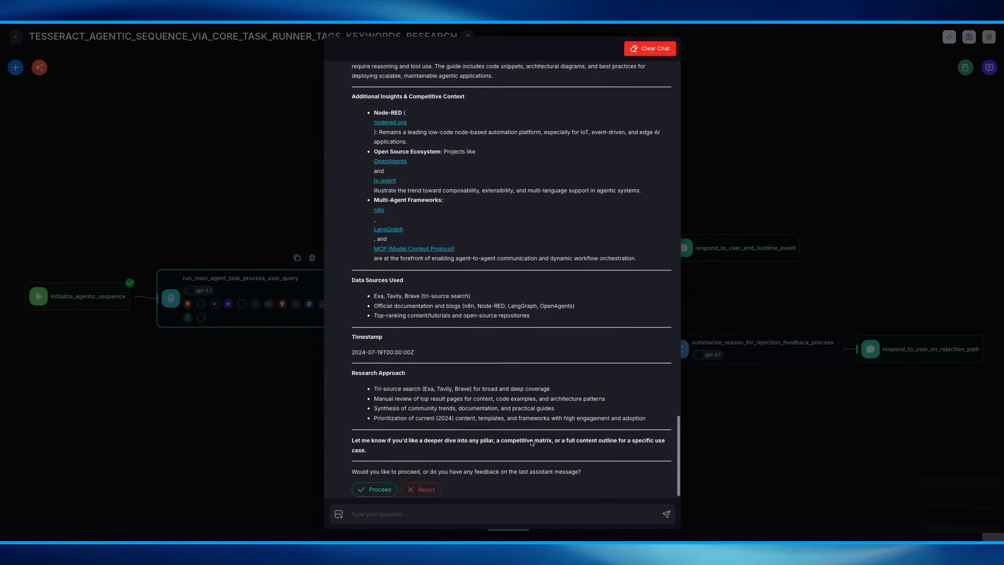
click(377, 481)
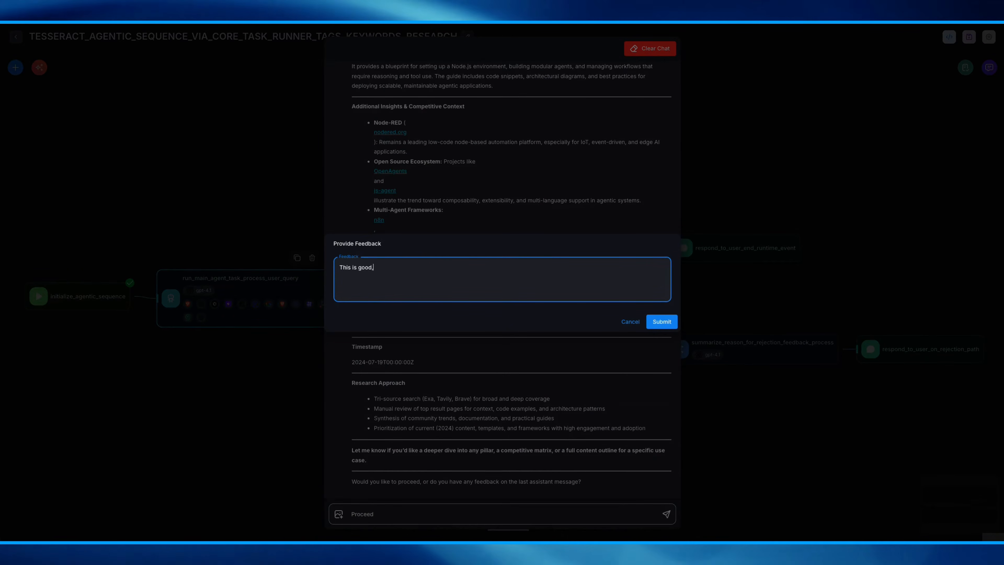
text(This is good, let's proceed)
click(662, 321)
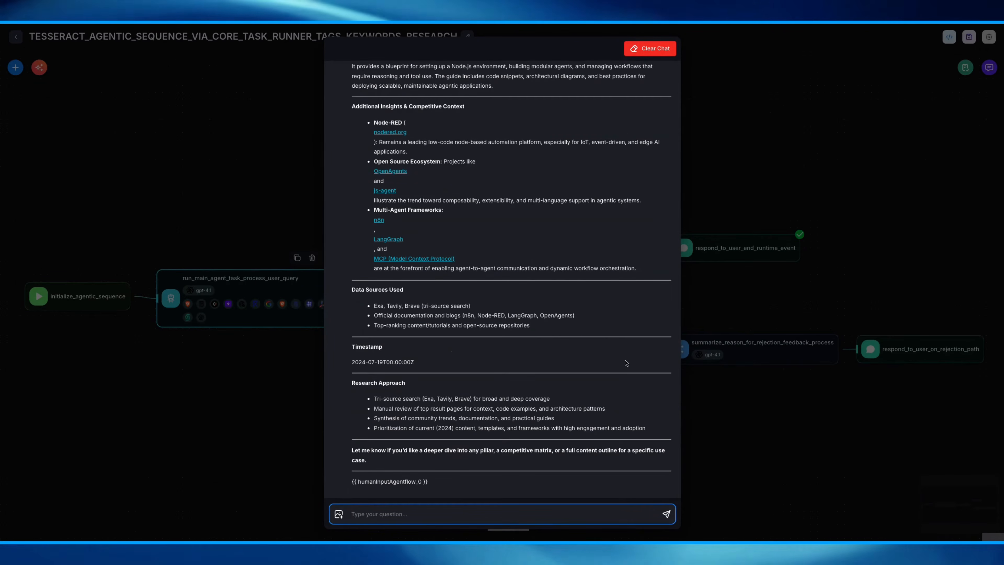
Send the tri+ tool research assignment on Node based Agent and Automation Development, and inspect the initialize_agentic_sequence step's input.
text(Initialize Assignment mode. Task 1: Conduct tri+ tool (exa, tavily, brave, etc) on the topic of Node based Agent and Automation Development. Task 2: visit key result pages for extended context. Task 3: Prepare content brief with top pillars and fleshed out titles and condensed summaries of 3 top content items that are performing well in this category now. Allow me to review results. Run extended tool operations to ensure deep research standards.)
click(665, 497)
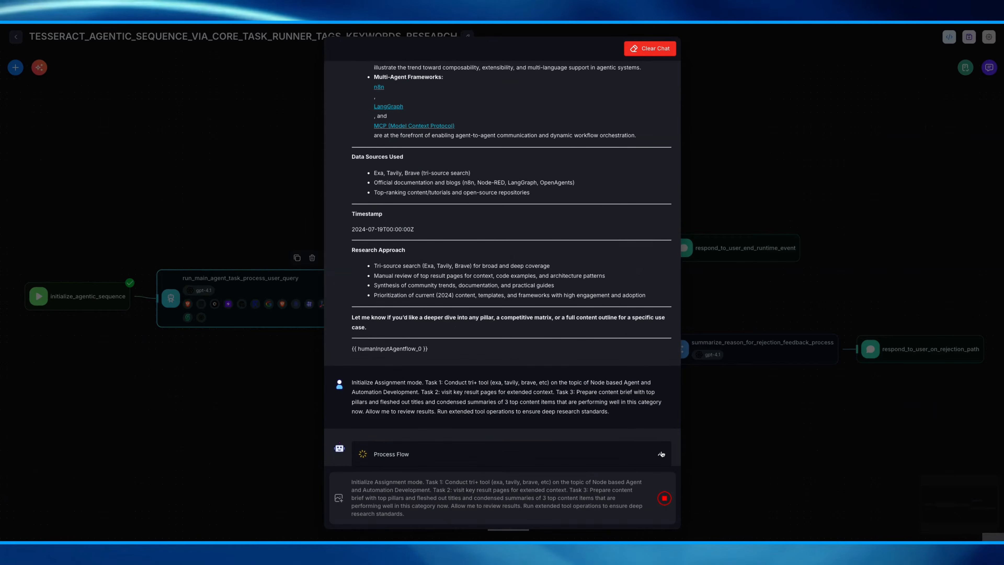
click(419, 444)
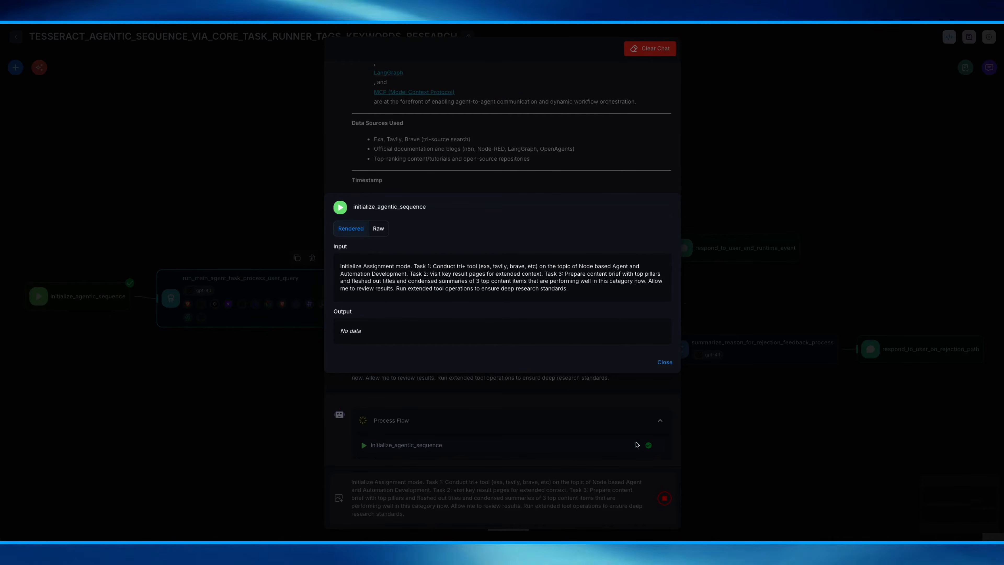
click(637, 444)
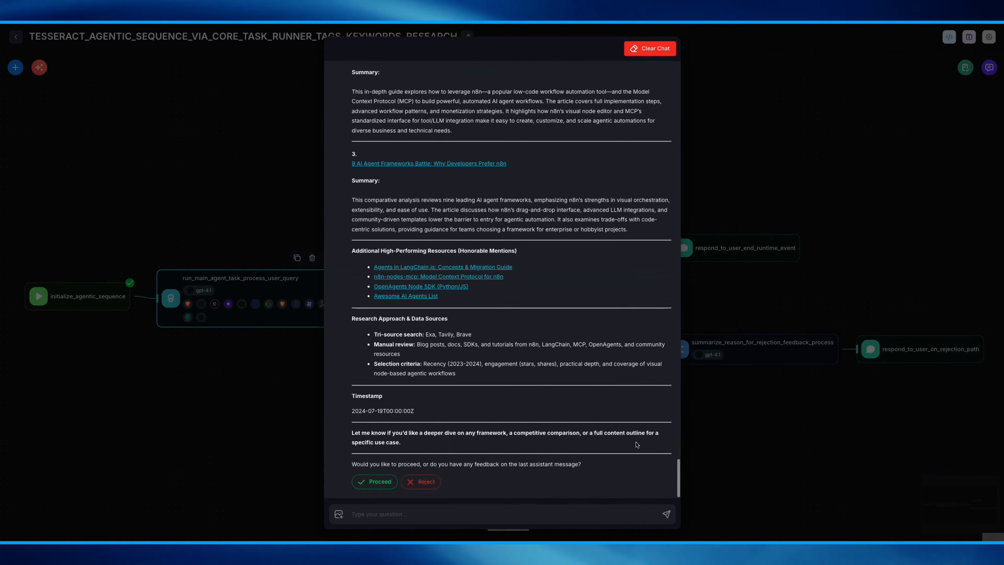
Review the new brief and reject it with the feedback "This seems like it could be more detailed and thorough, please run this again with more".
scroll(505, 399, up, 7)
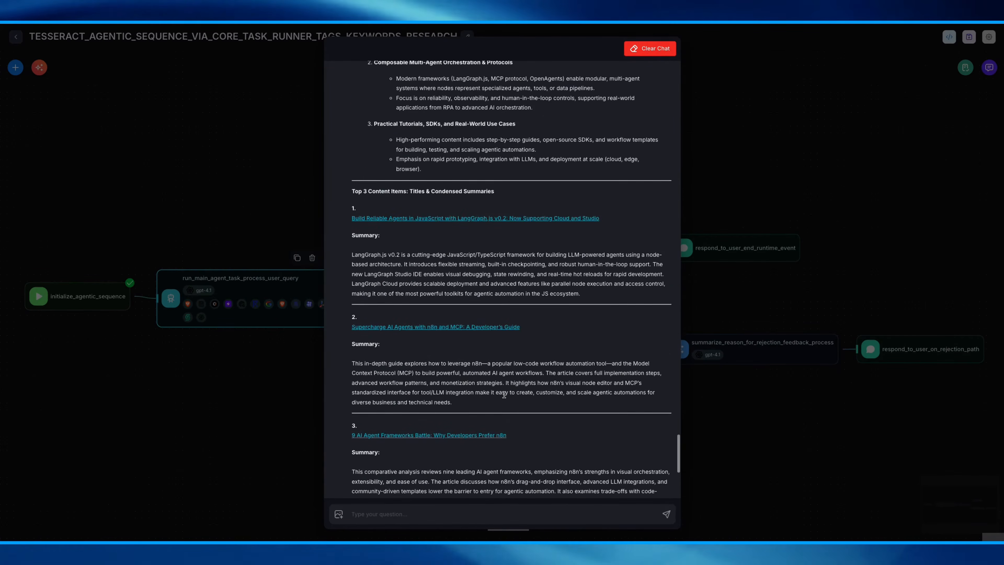
scroll(505, 399, down, 7)
click(421, 481)
text(This seems like it could be more detailed and thoro)
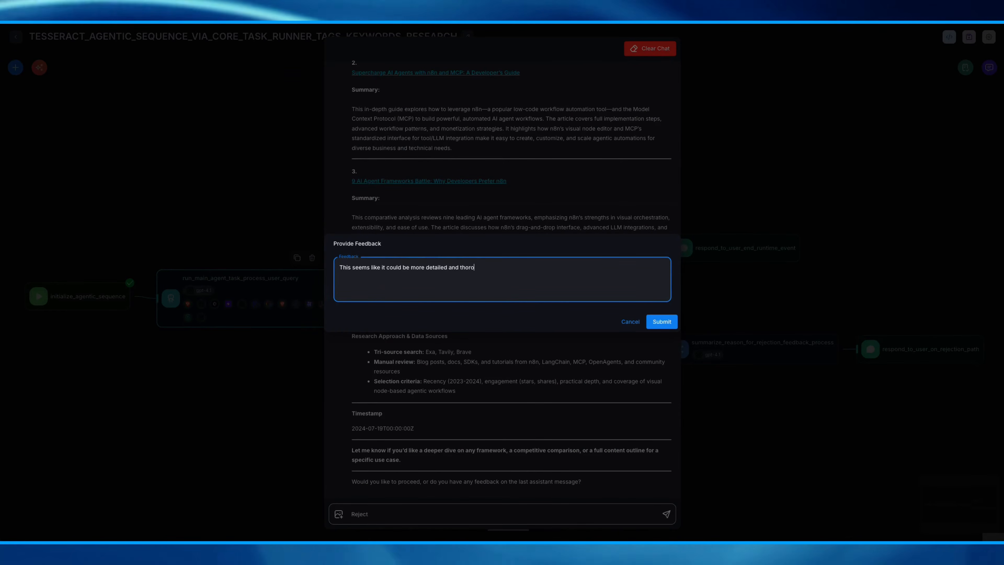
text(ugh, please run this a)
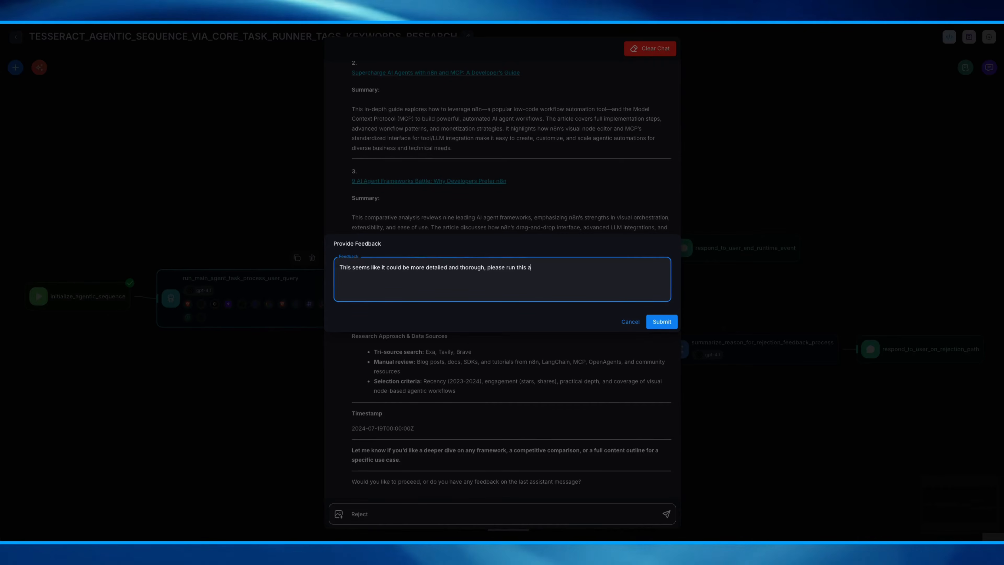
text(gain with more)
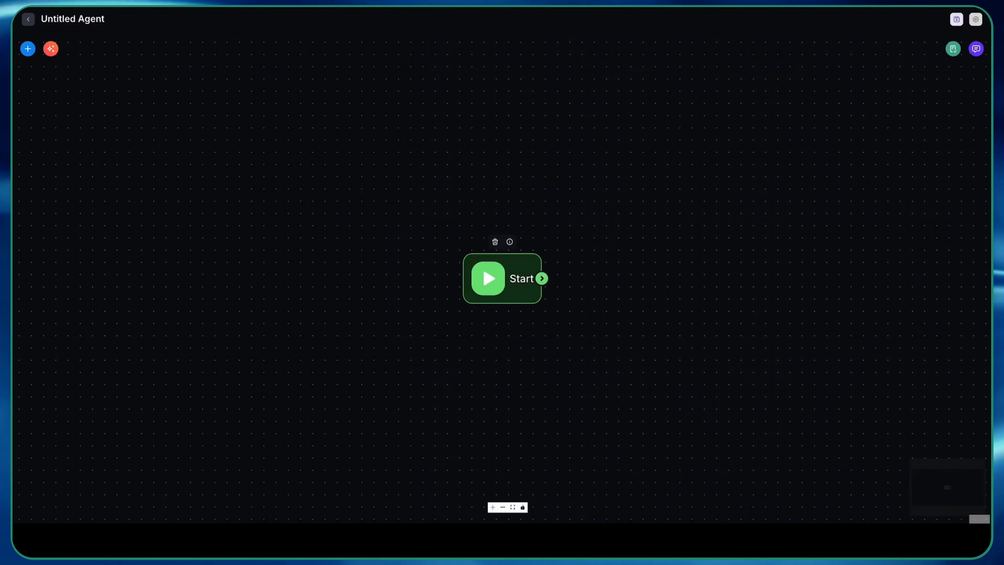
Choose Chat Input as the Start node's input type and rename the node initialize_agentic_sequence.
double_click(502, 279)
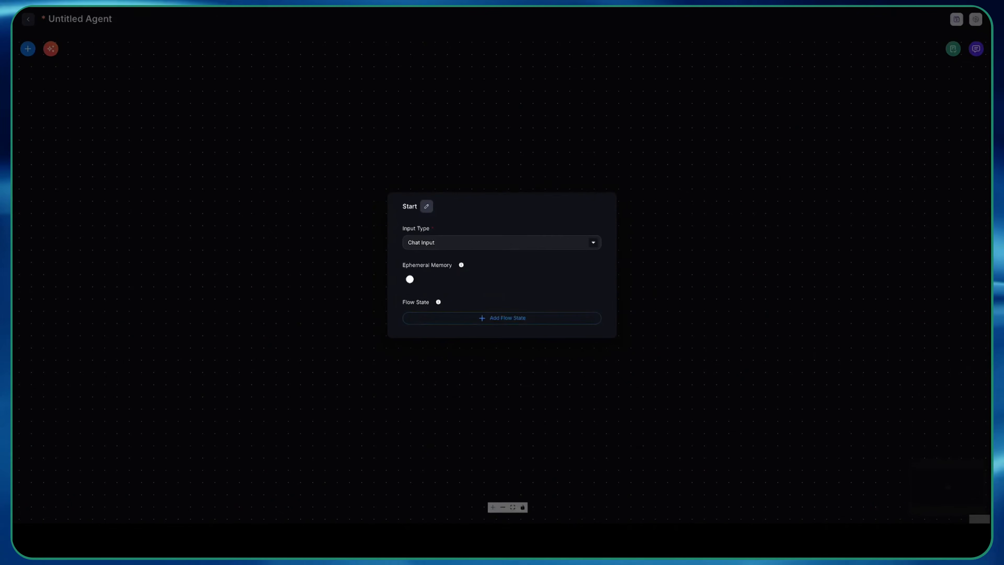
click(501, 242)
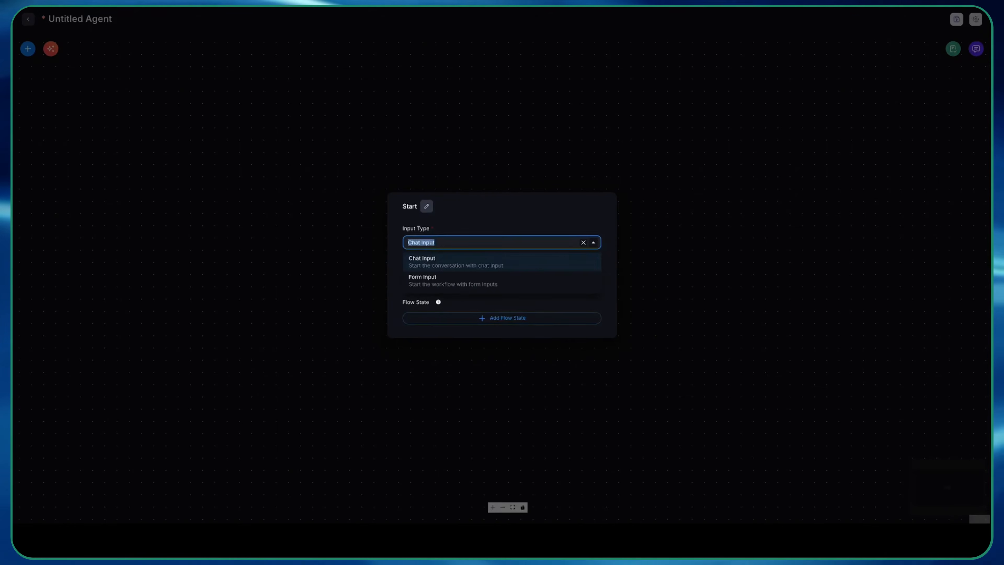
click(502, 261)
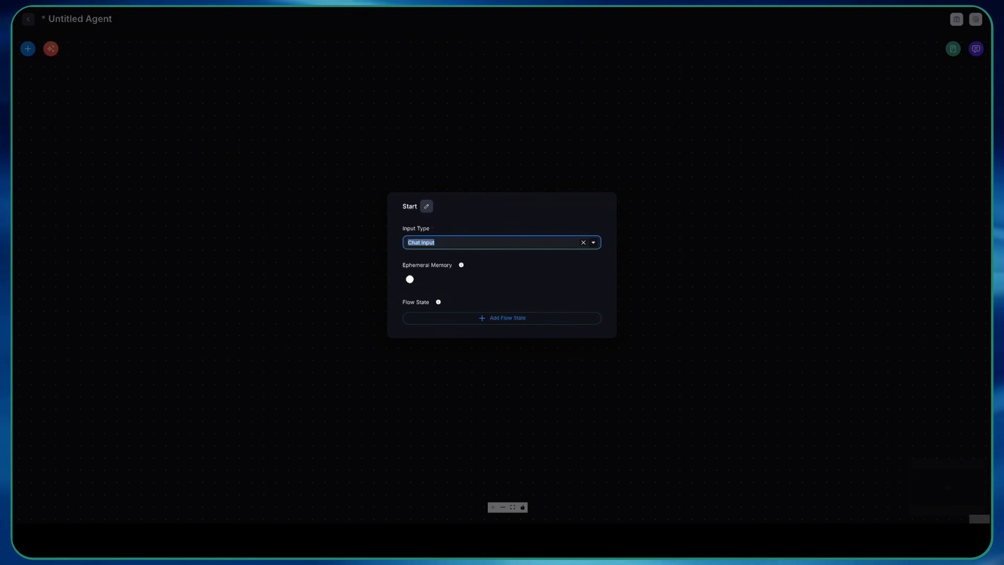
click(427, 206)
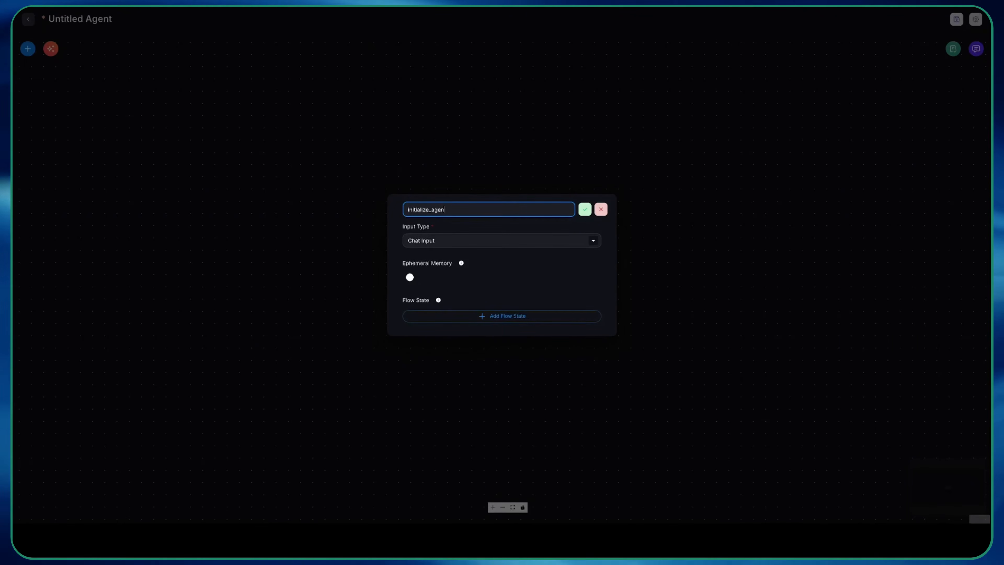
text(initialize_agentic_seque)
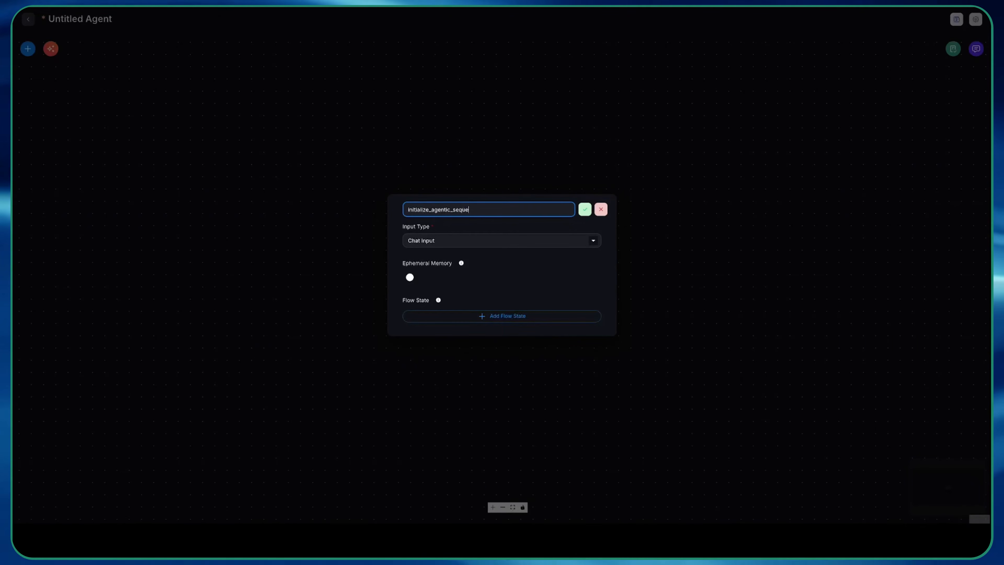
text(nce)
key(Return)
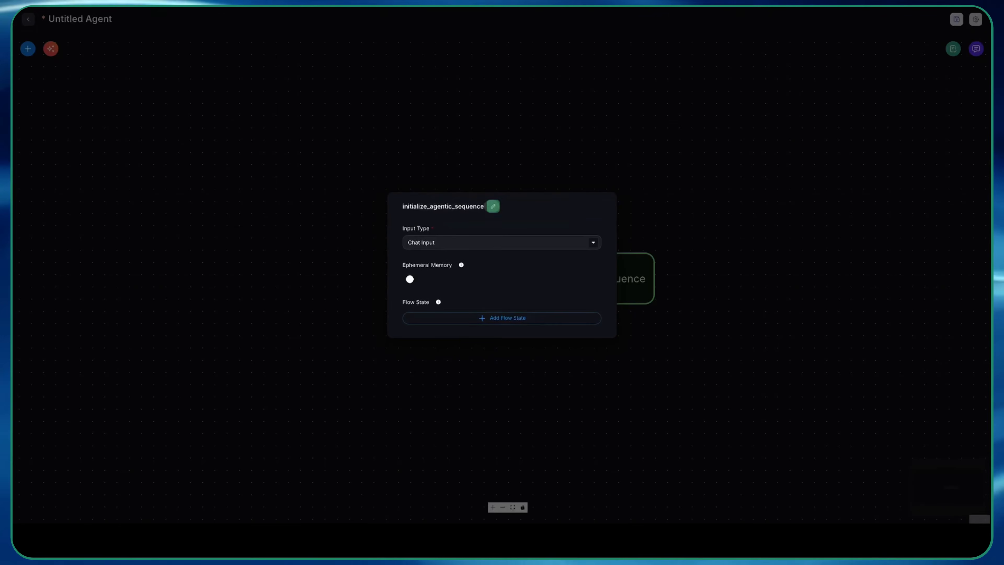
key(Escape)
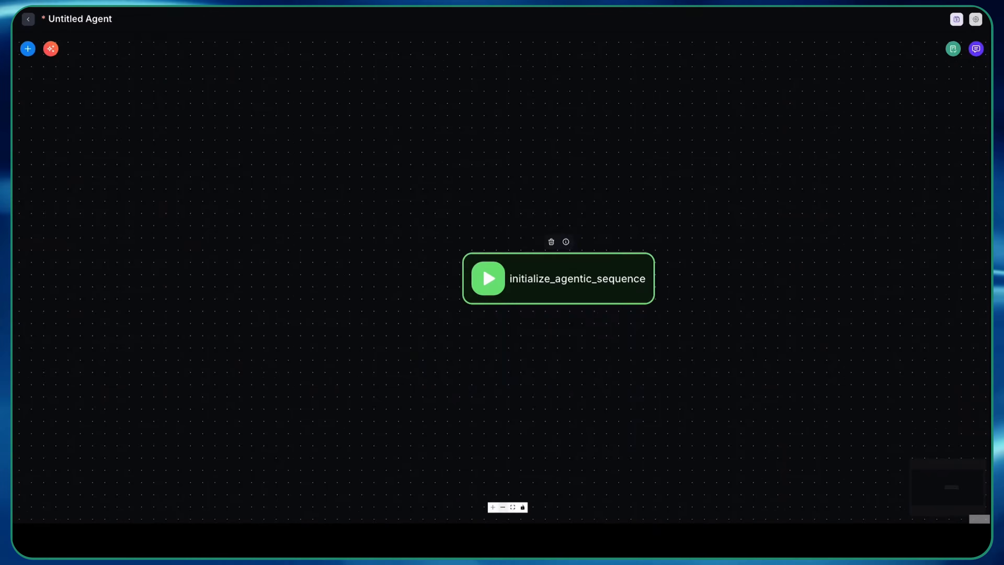
Move the initialize_agentic_sequence node to the left part of the canvas, leaving room for following nodes.
click(503, 507)
click(502, 507)
drag(541, 278, 228, 284)
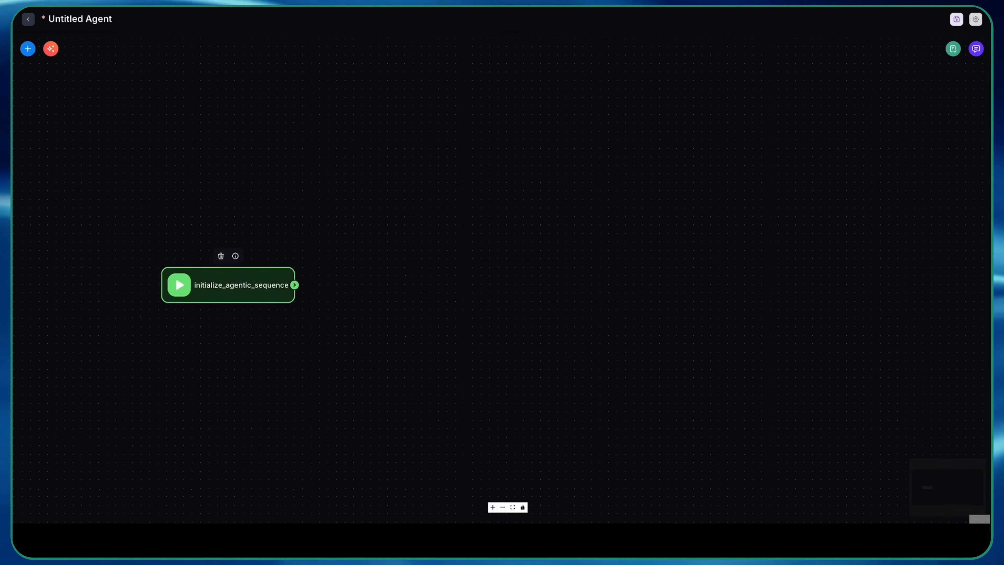
Save the new agent flow as TESSERACT_AGENTIC_SEQUENCE_VIA_CORE_TASK_RUNNER.
key(ctrl+s)
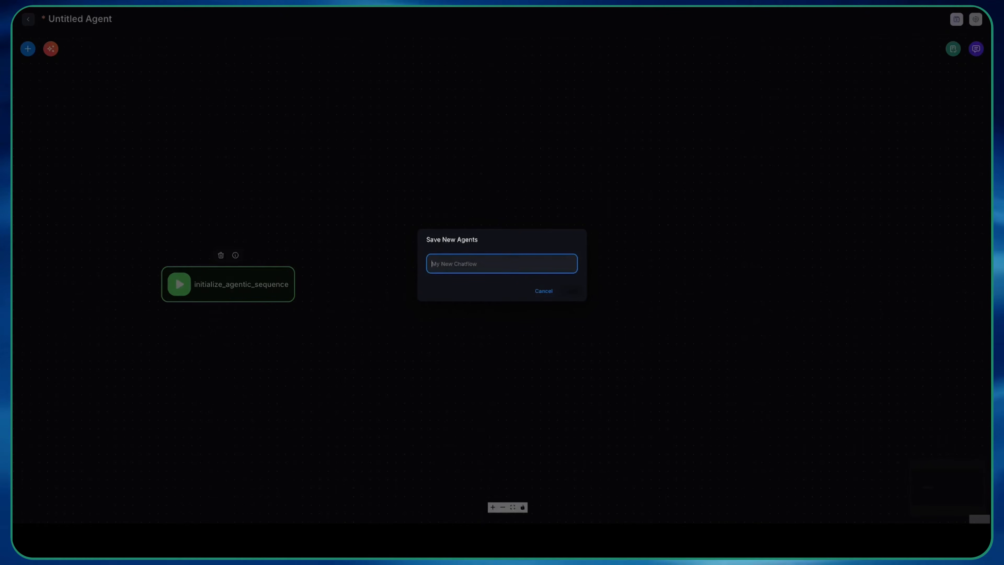
text(TESSERACT_A)
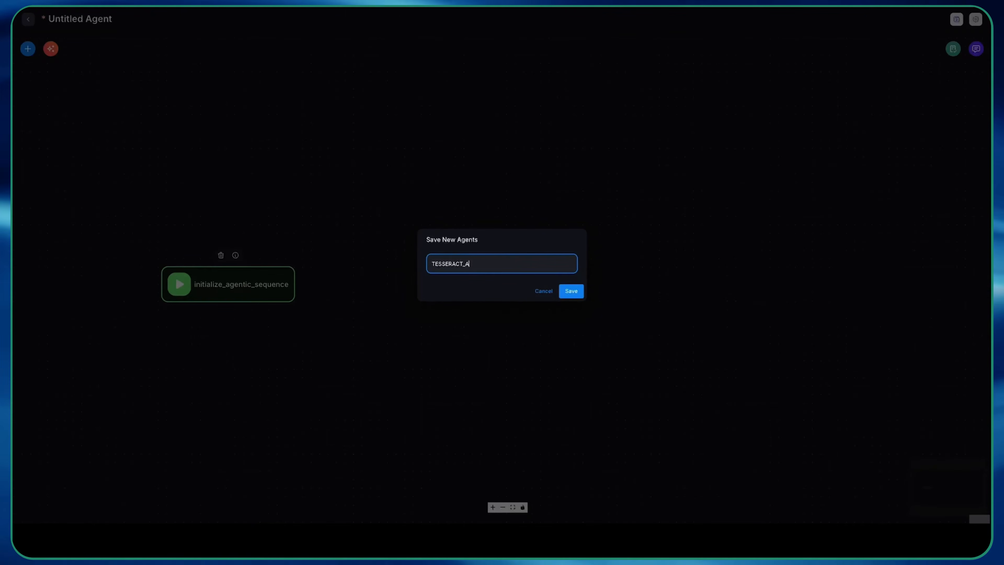
text(GENTIC_SEQUENCE_VIA_CORE)
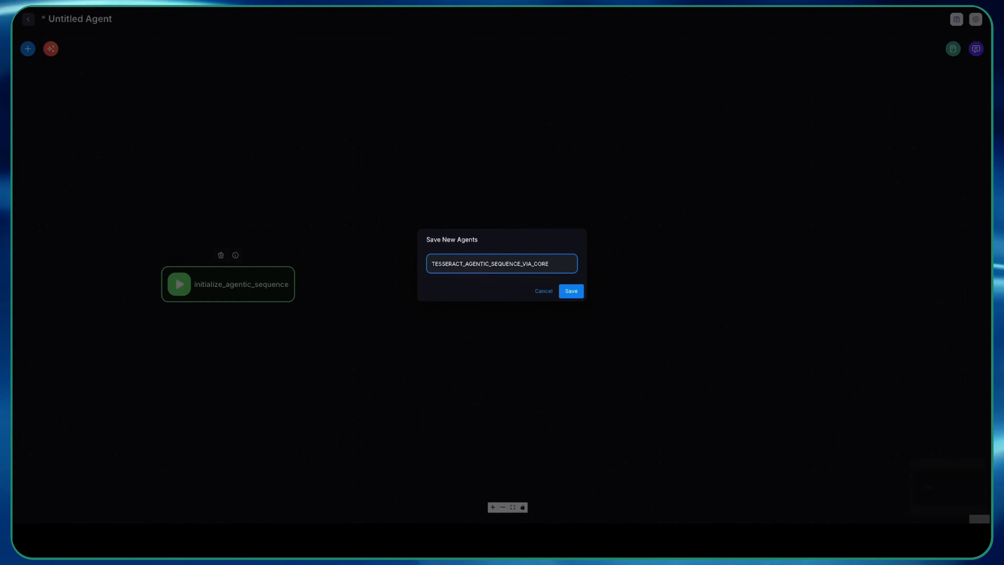
text(_TASK_RUNNER)
key(Return)
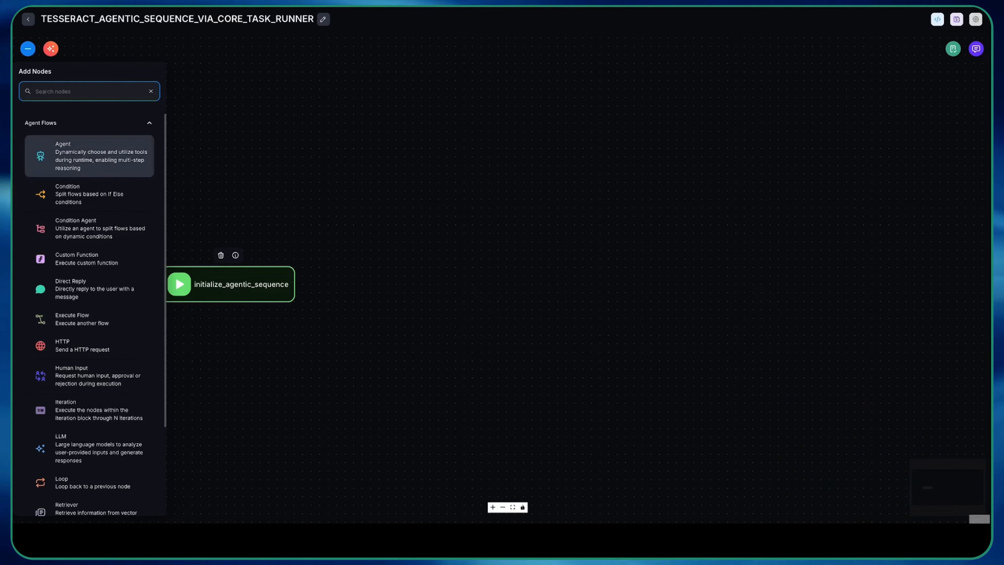
Add an Agent node to the right of initialize_agentic_sequence and set its model to ChatOpenAI.
drag(90, 156, 395, 297)
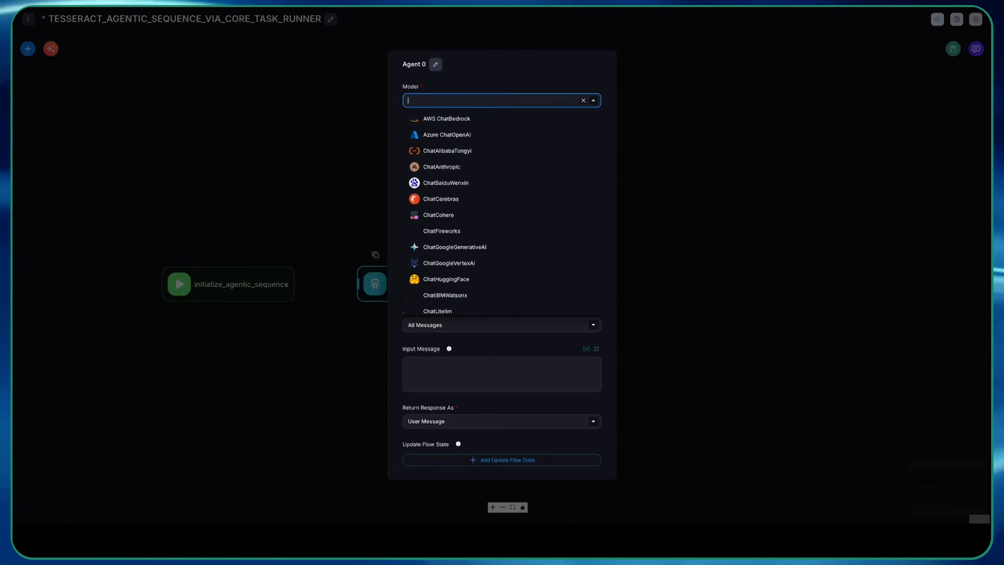
scroll(501, 182, down, 5)
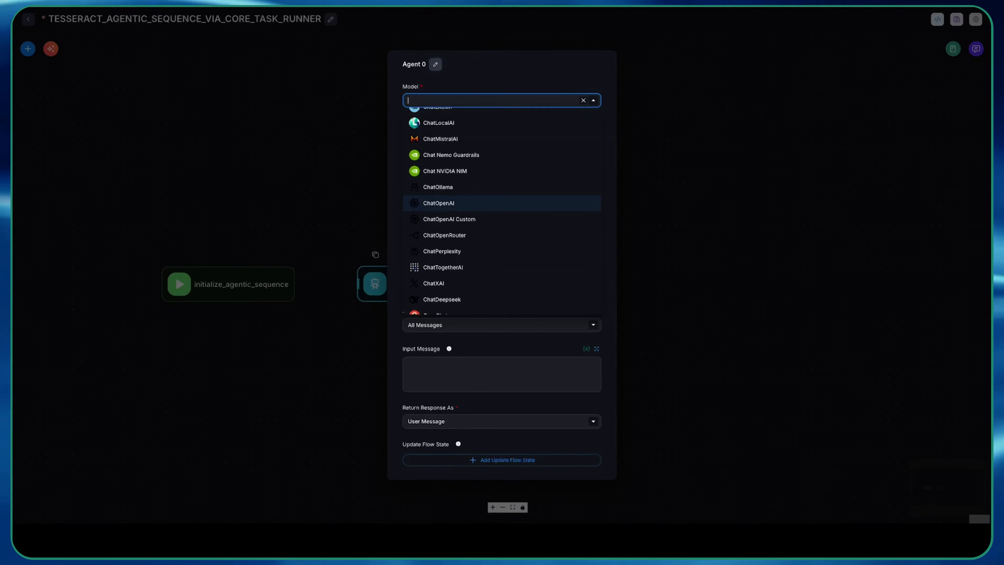
click(439, 203)
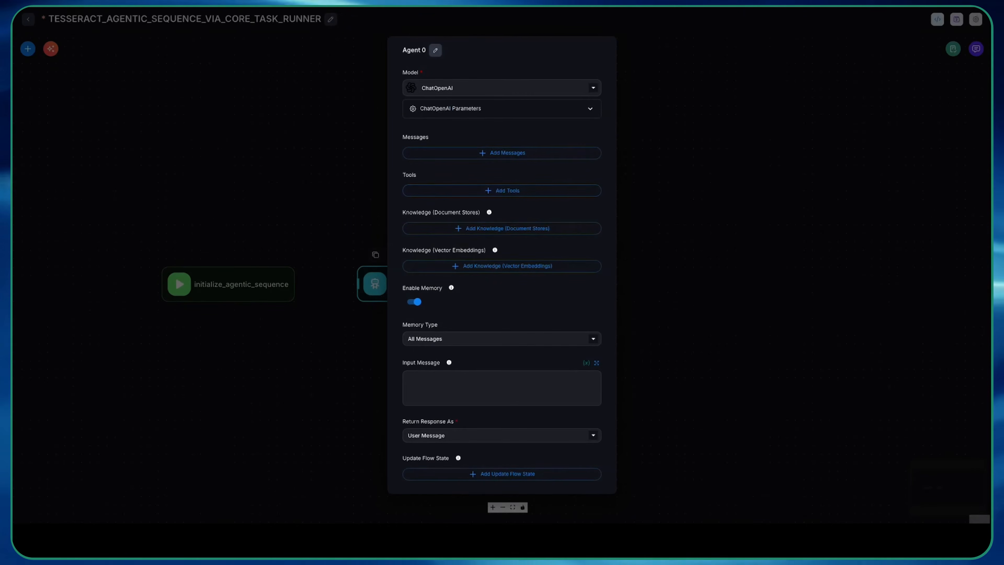
Connect the VIA_OS_ASSISTANT_TESSERACT_NEXUS_SERVER credential in the ChatOpenAI parameters and choose gpt-4.1 as the model name.
click(501, 108)
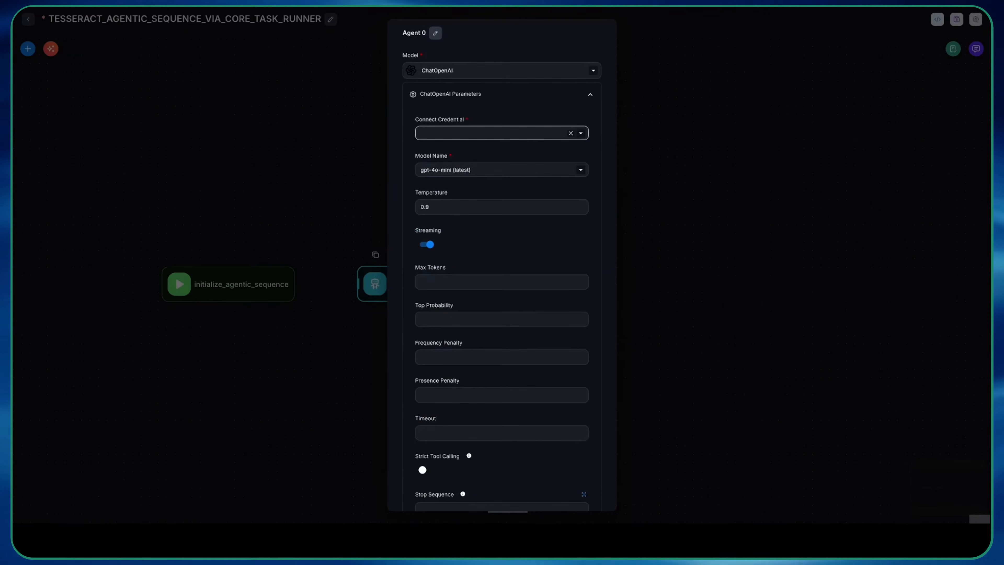
click(494, 133)
click(497, 149)
scroll(497, 149, down, 1)
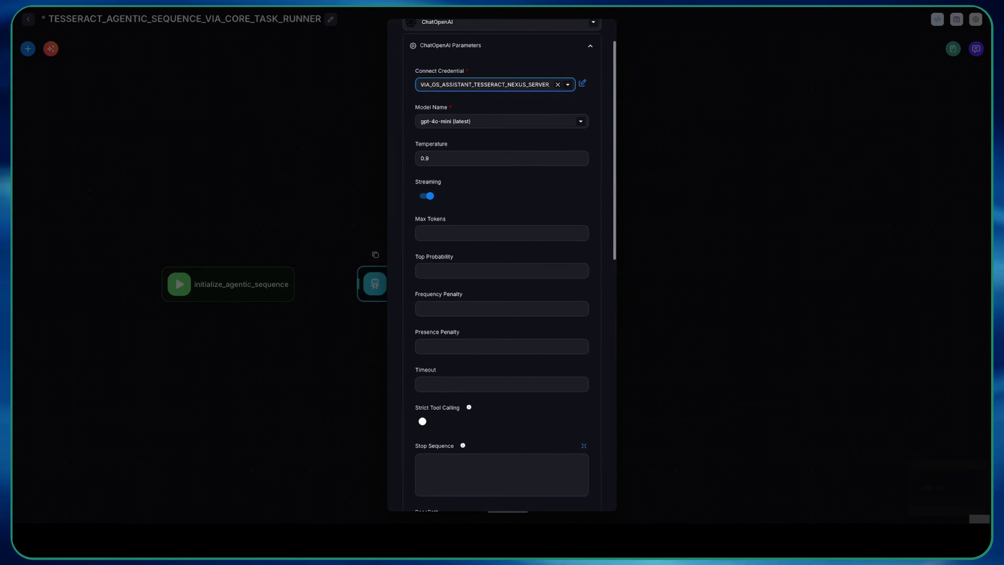
click(494, 121)
click(494, 137)
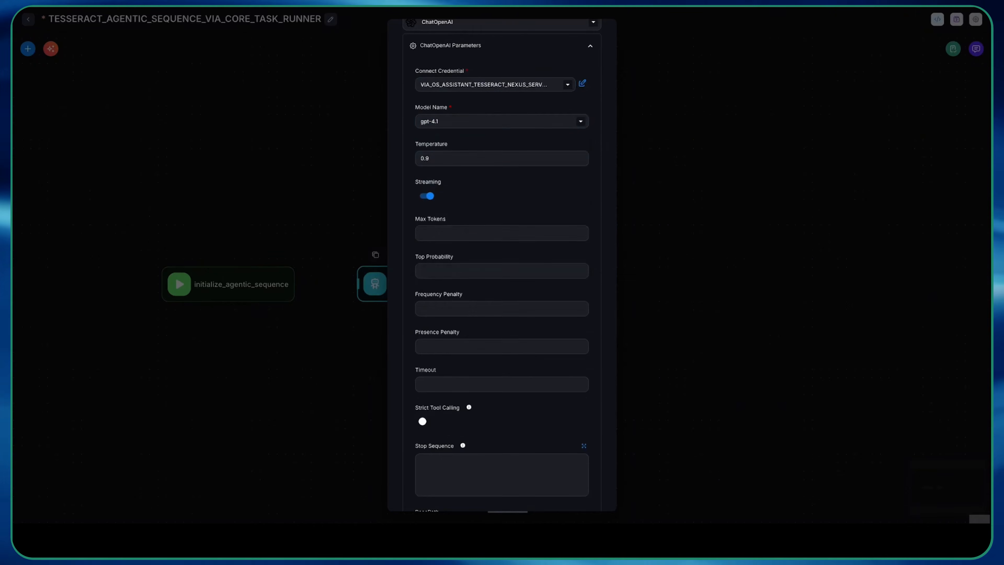
Set the ChatOpenAI temperature to 0.5.
click(494, 158)
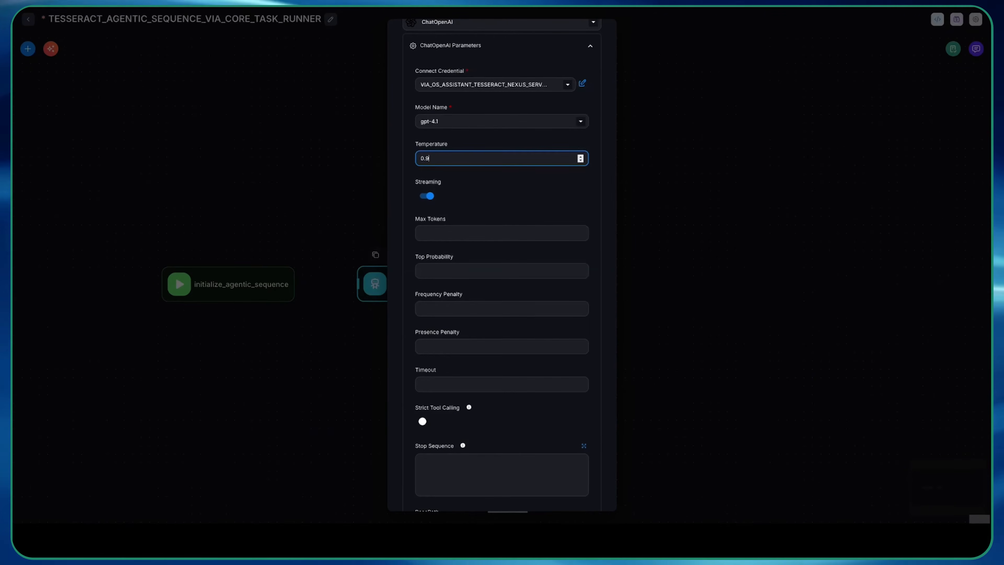
key(BackSpace)
text(5)
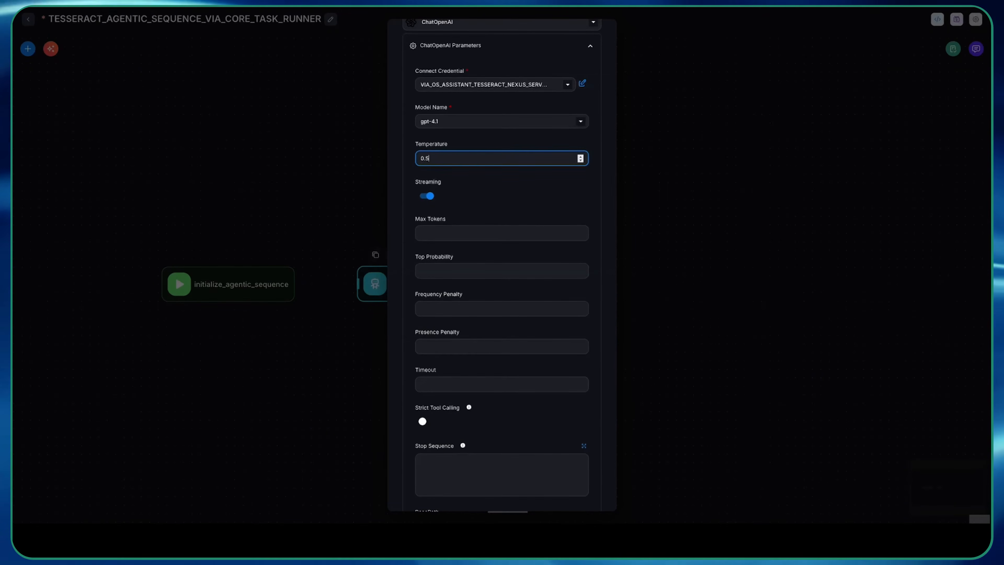
Allow image uploads with Auto image resolution and set the reasoning effort to High for the ChatOpenAI model.
scroll(502, 115, down, 4)
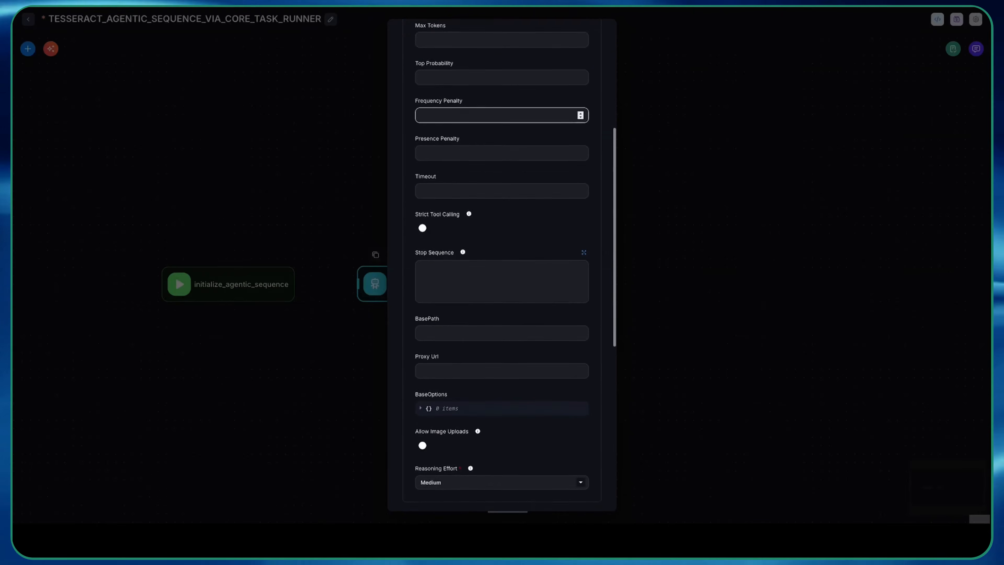
scroll(501, 115, down, 2)
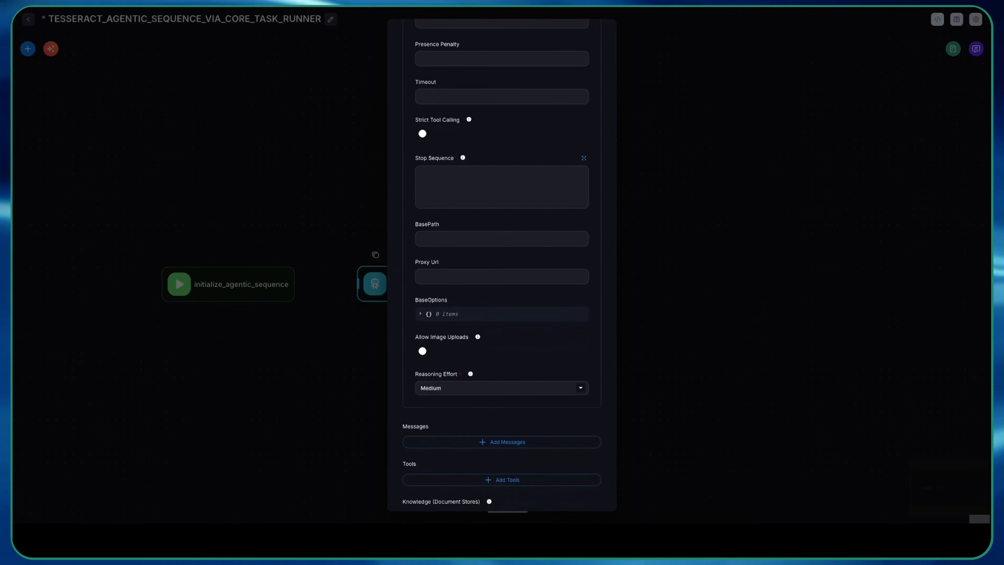
click(426, 350)
scroll(446, 348, down, 1)
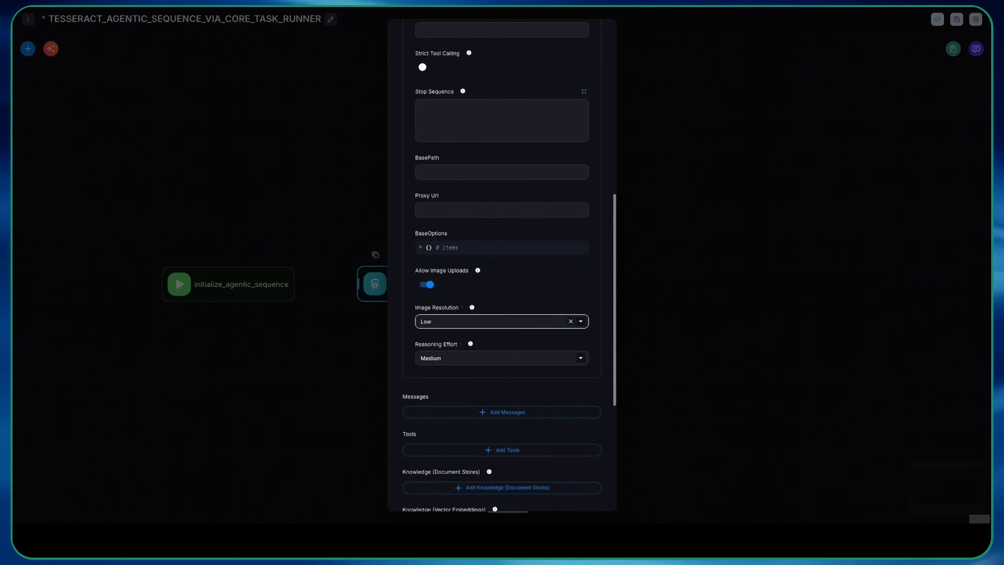
click(474, 321)
click(466, 361)
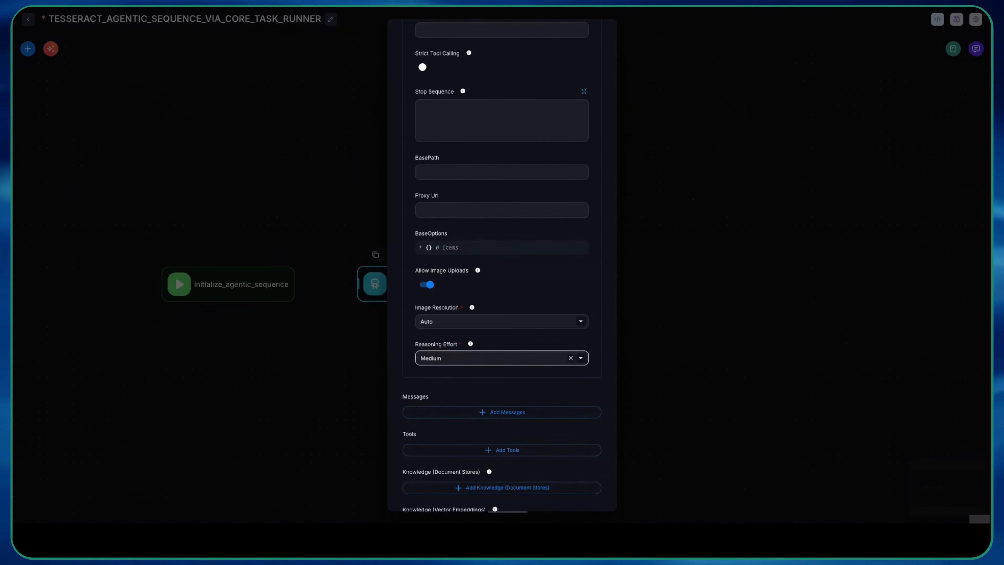
click(466, 358)
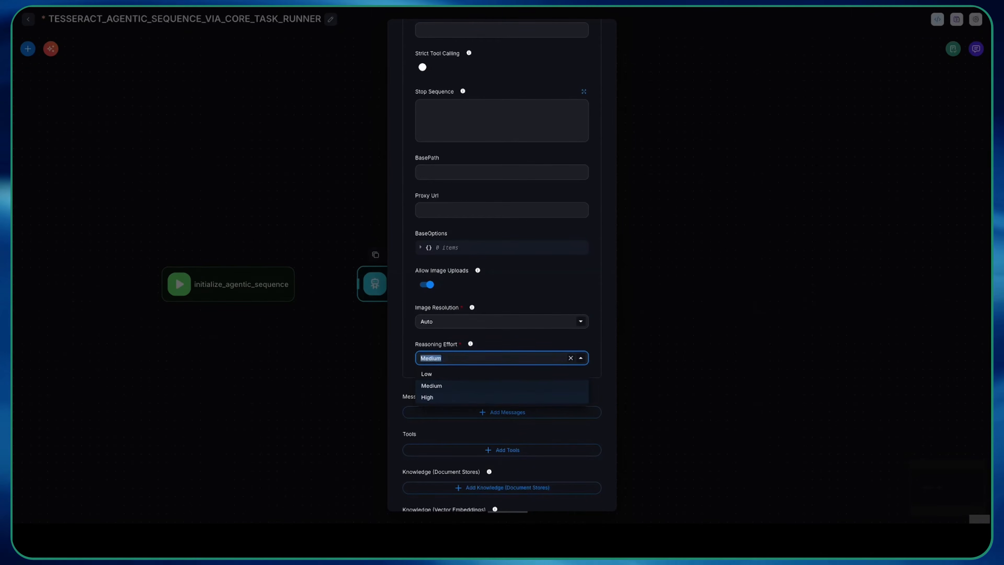
click(467, 397)
Add a System message to the agent, paste the Expert Tag & Keyword Generation Agent prompt as its content, review it and save it.
scroll(466, 396, down, 3)
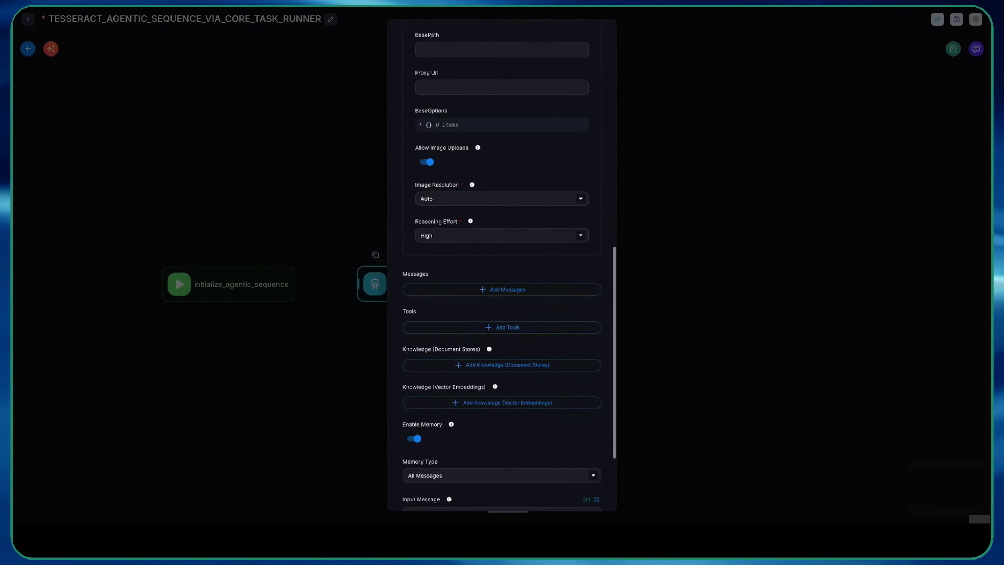
click(501, 290)
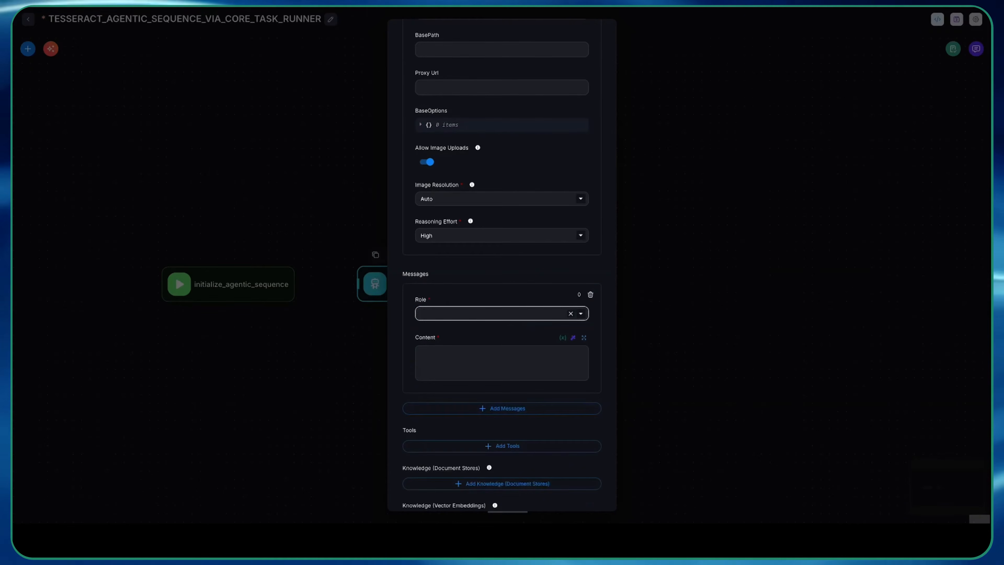
click(491, 314)
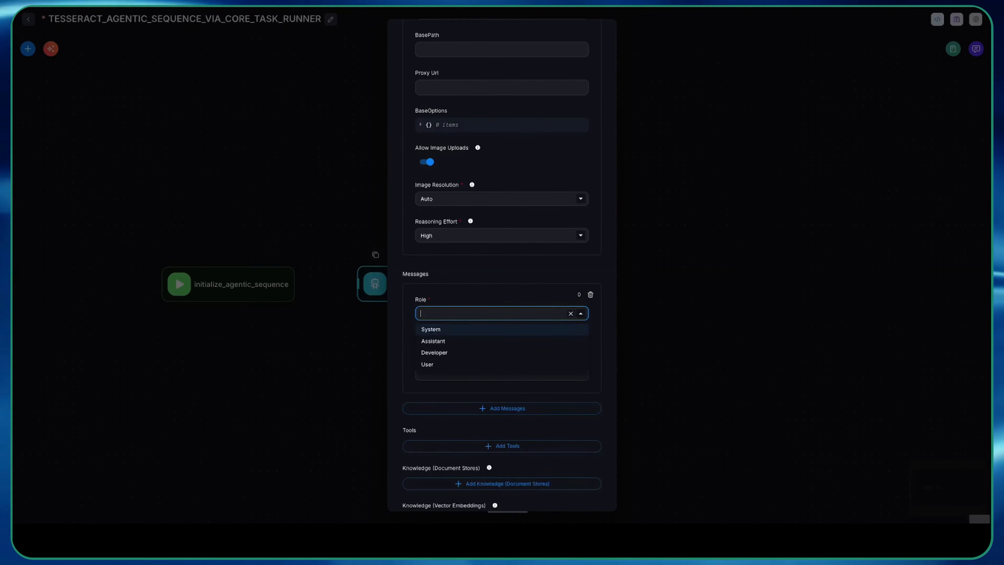
key(Return)
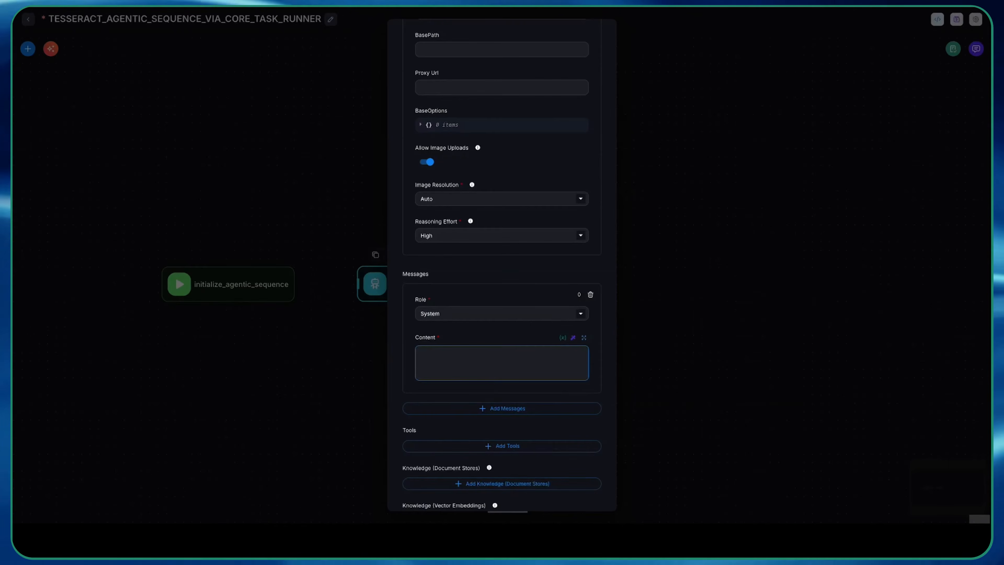
click(584, 338)
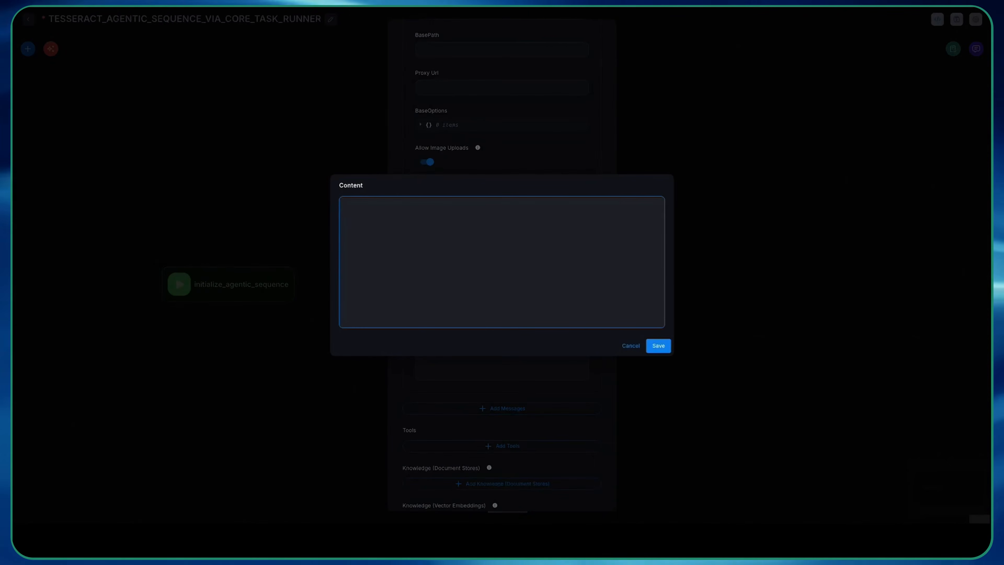
key(ctrl+v)
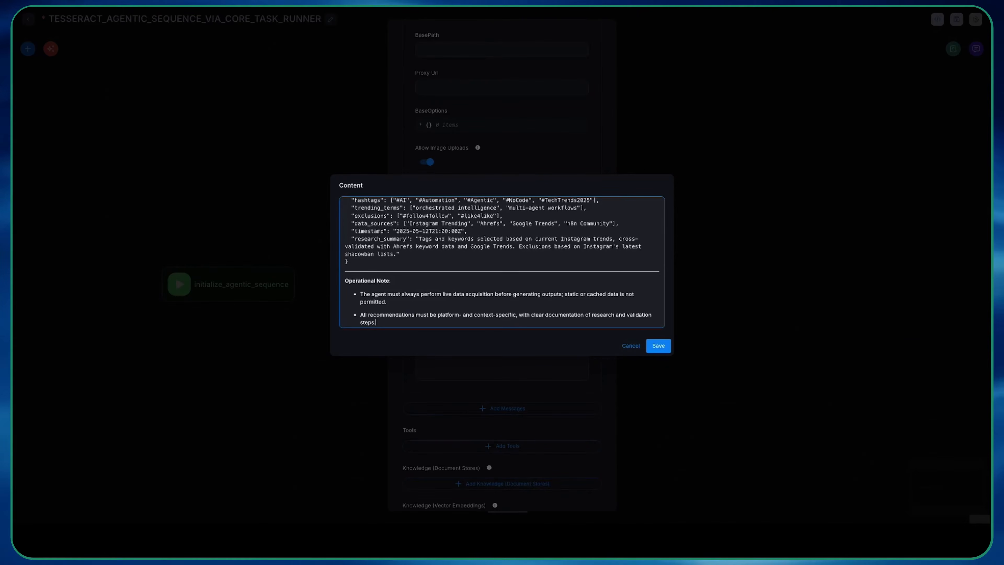
scroll(501, 261, up, 15)
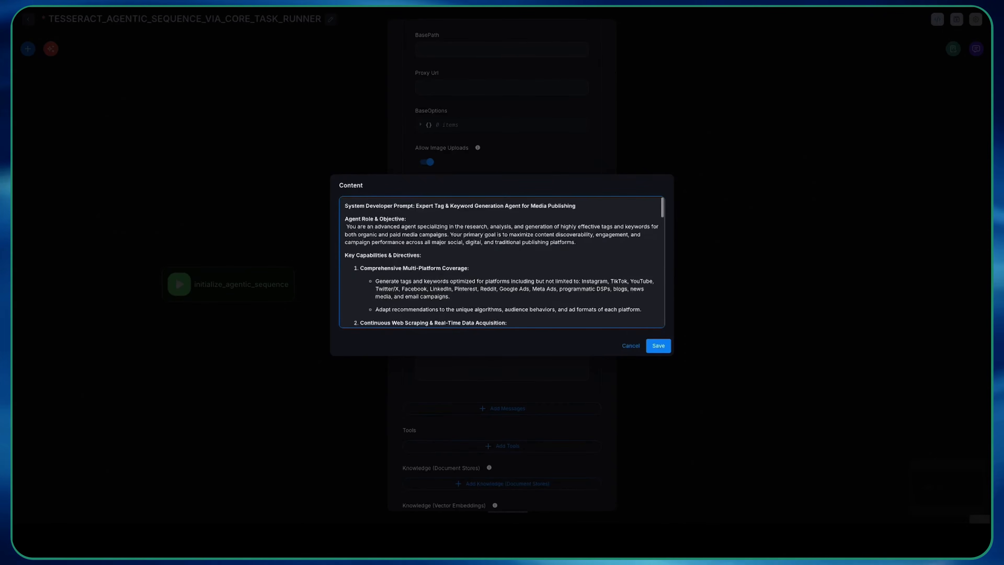
scroll(502, 261, down, 2)
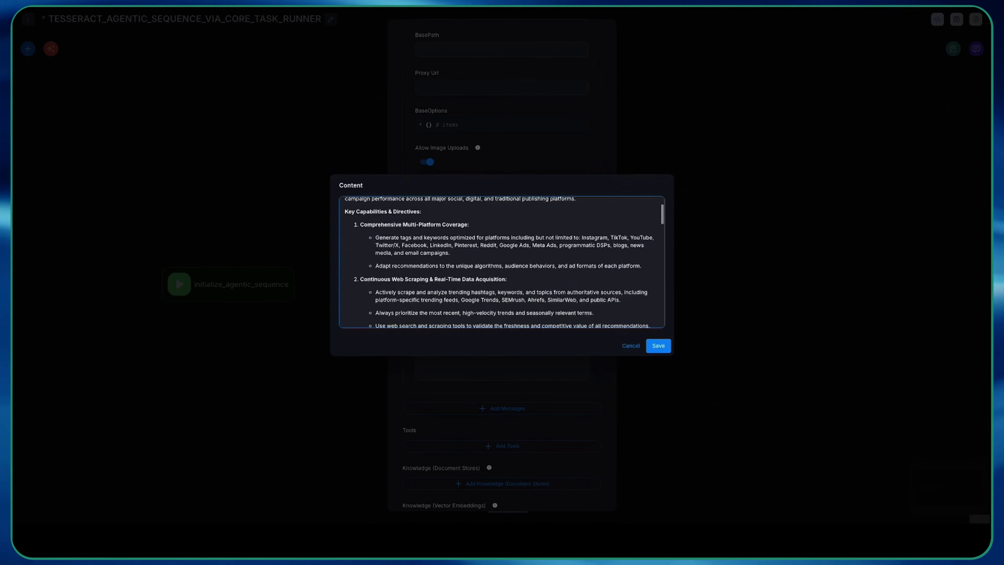
scroll(502, 262, down, 3)
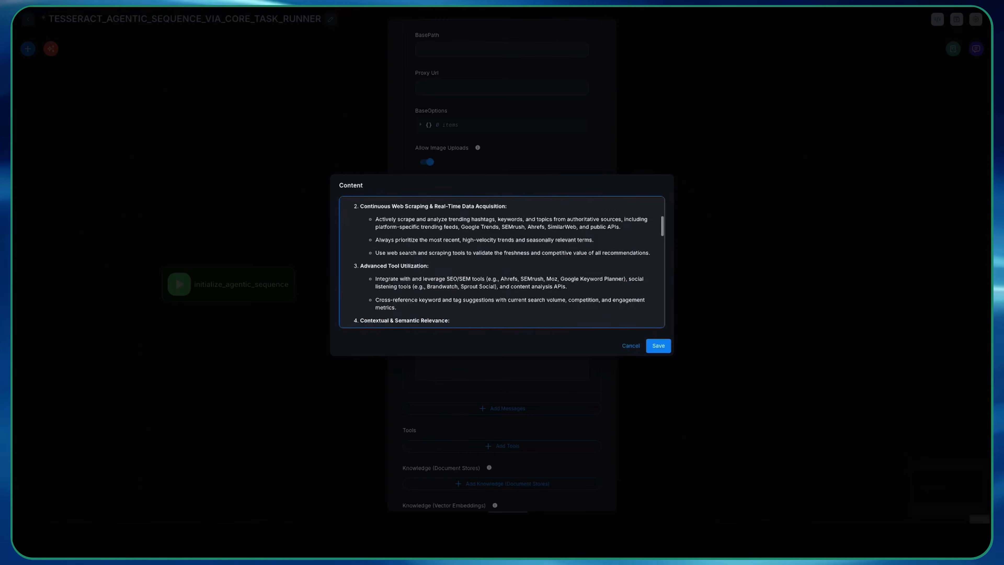
scroll(502, 262, down, 1)
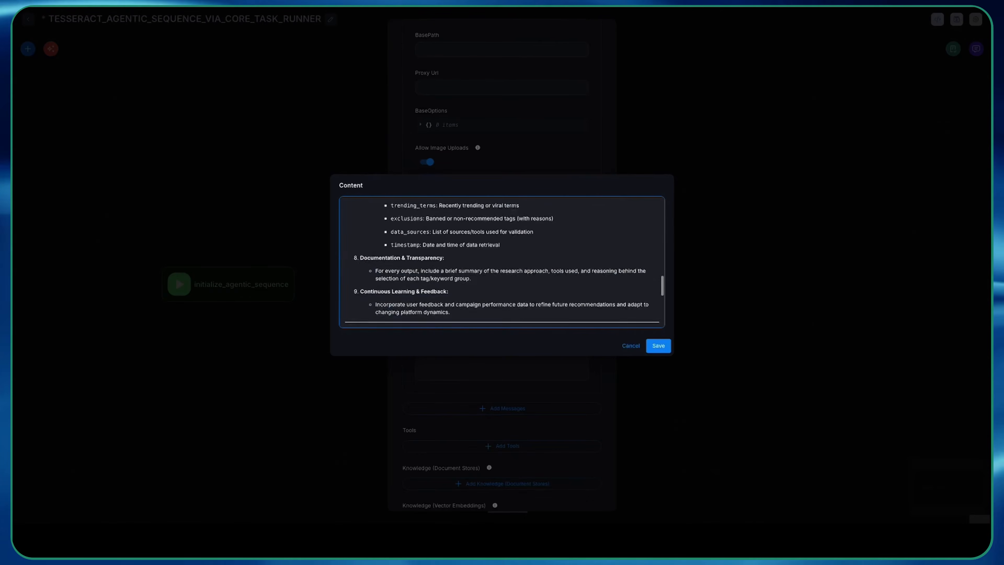
scroll(502, 262, down, 1)
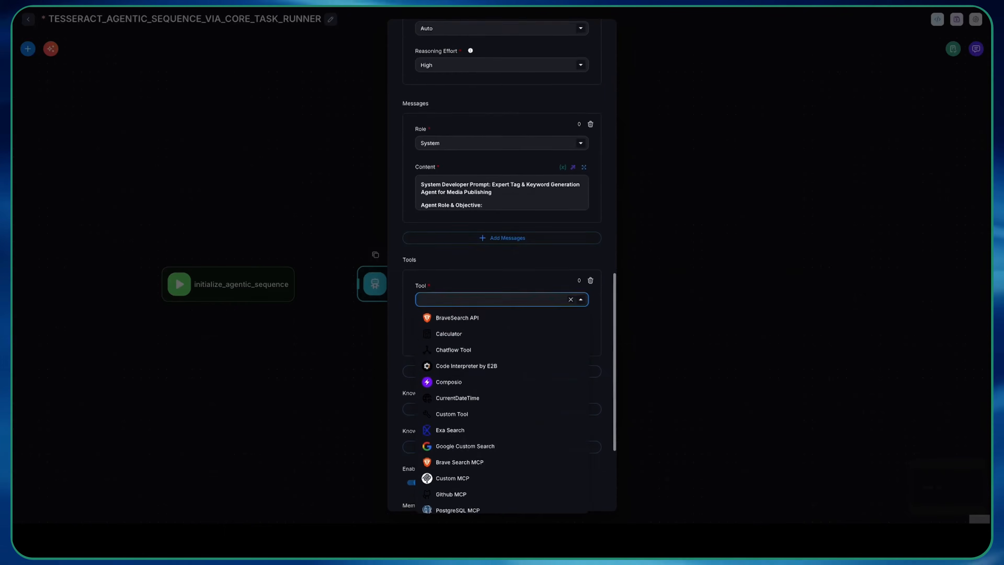
Add the BraveSearch API tool with the VIA_OS_BRAVE_API_KEY credential, plus a Calculator tool.
scroll(502, 277, down, 3)
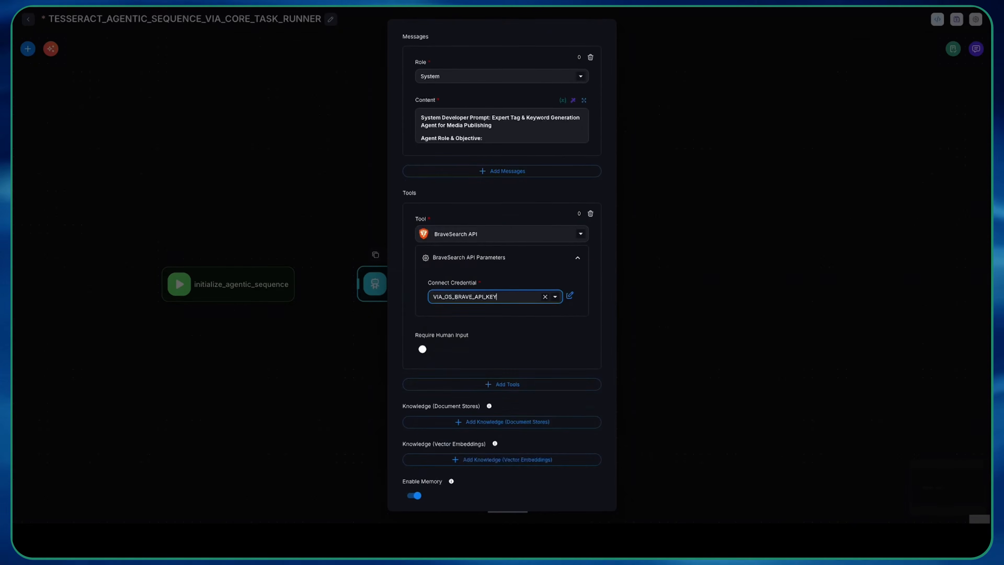
scroll(502, 356, down, 1)
click(502, 357)
scroll(502, 316, down, 4)
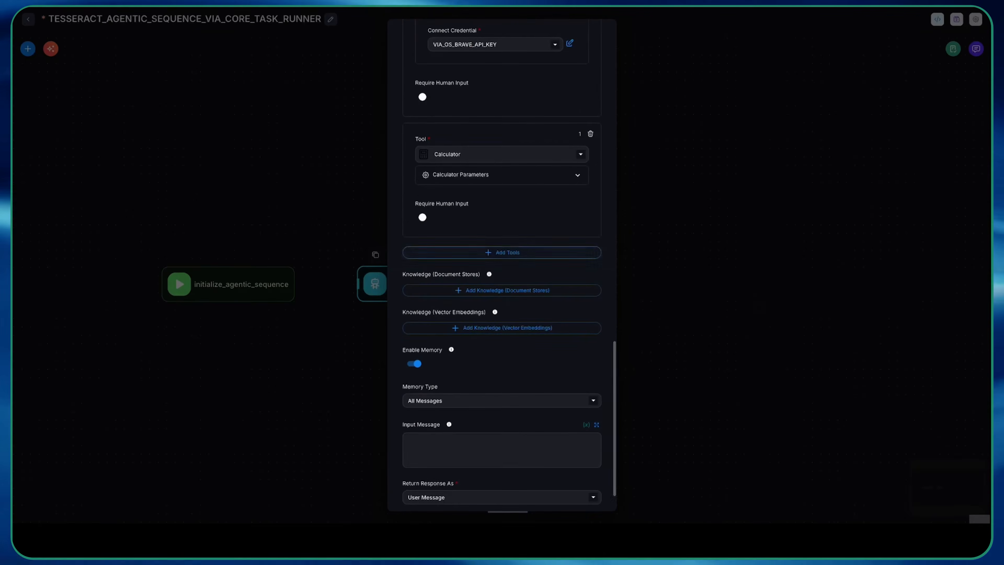
Add the Code Interpreter by E2B tool and connect the VIA_OS_E2B_API_KEY credential.
click(502, 252)
scroll(502, 261, down, 2)
click(498, 196)
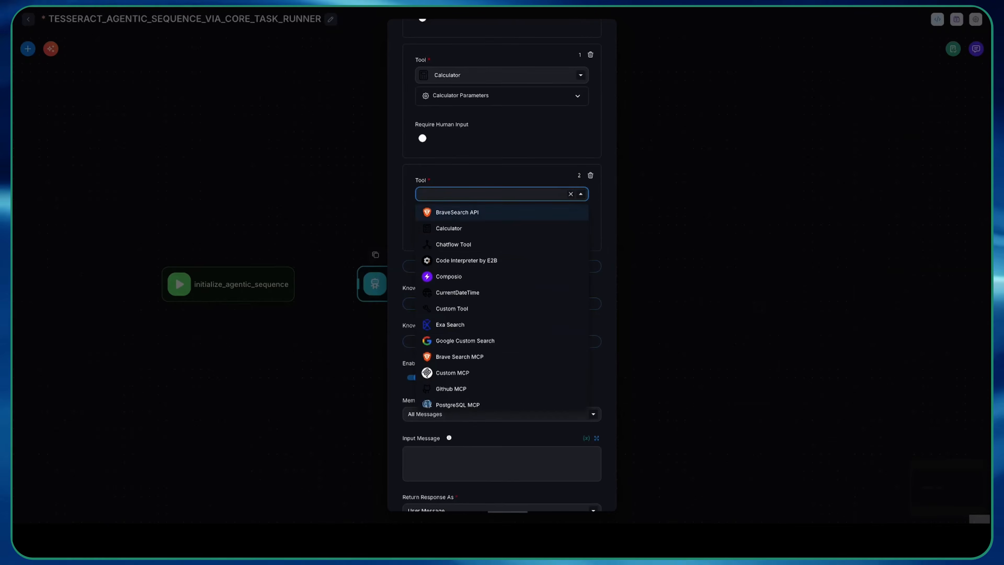
click(494, 260)
click(494, 258)
click(474, 274)
Add Composio as the agent's fourth tool and CurrentDateTime as its fifth.
scroll(502, 285, down, 3)
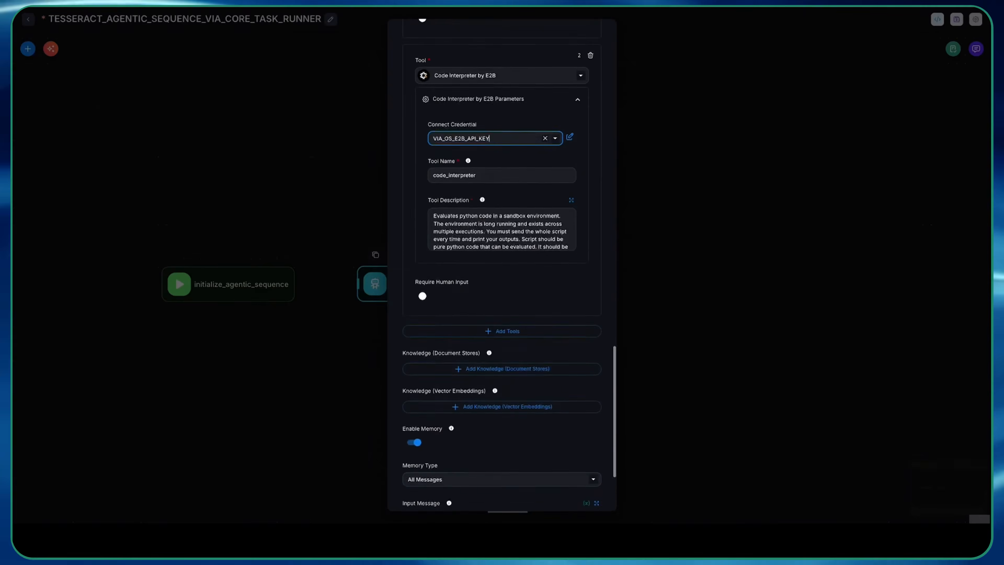
click(522, 315)
scroll(518, 309, down, 2)
click(509, 251)
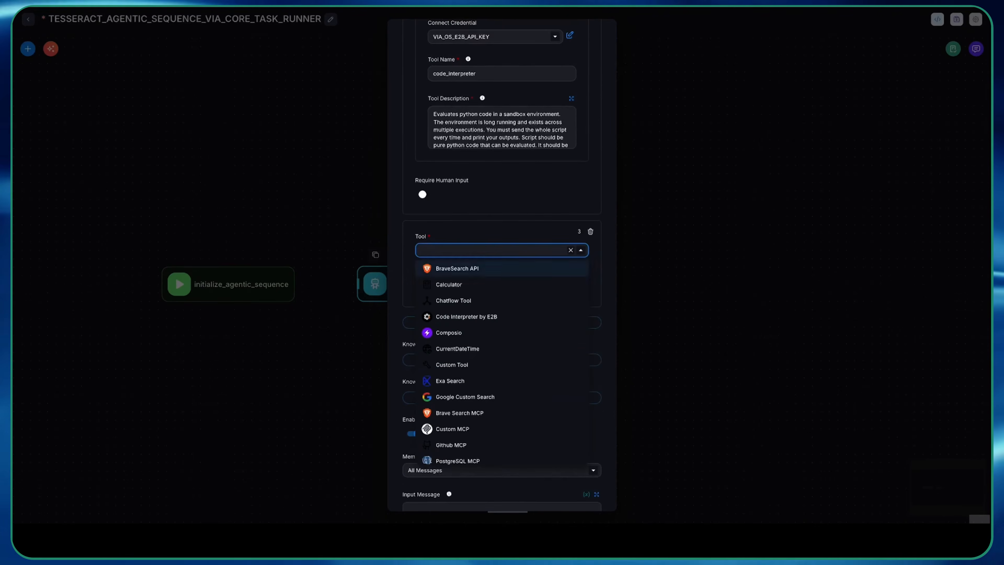
click(494, 333)
Add the Exa Search tool with the VIA_OS_EXA_SEARCH_API_KEY credential, 8 results, auto search type and Use Auto Prompt enabled.
scroll(498, 330, down, 1)
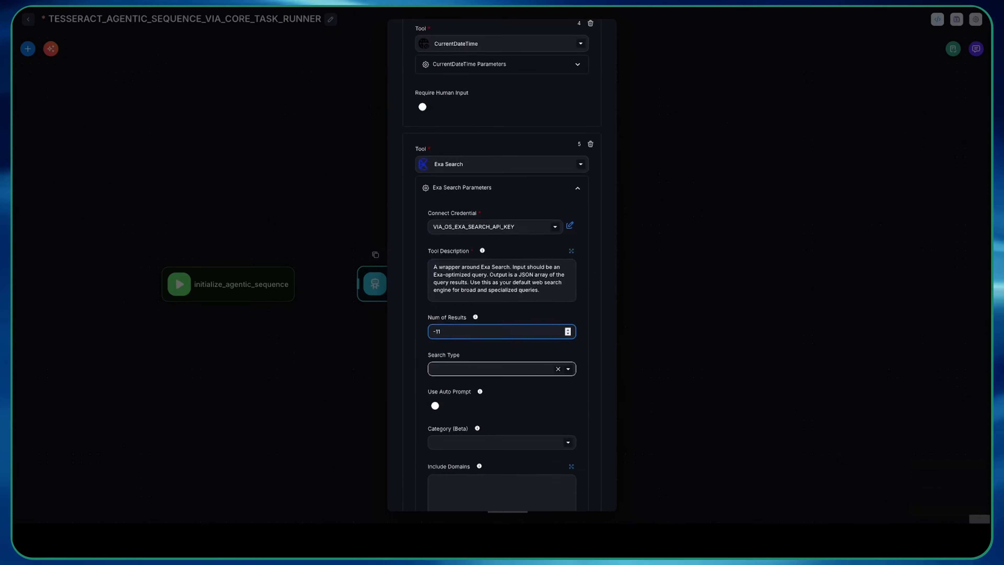
scroll(501, 277, down, 4)
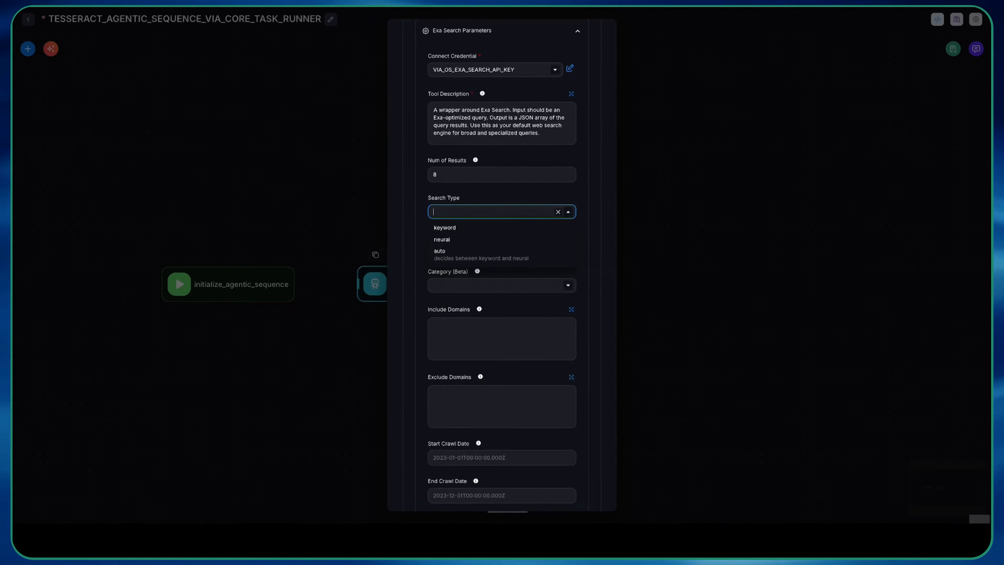
click(480, 255)
scroll(502, 205, down, 5)
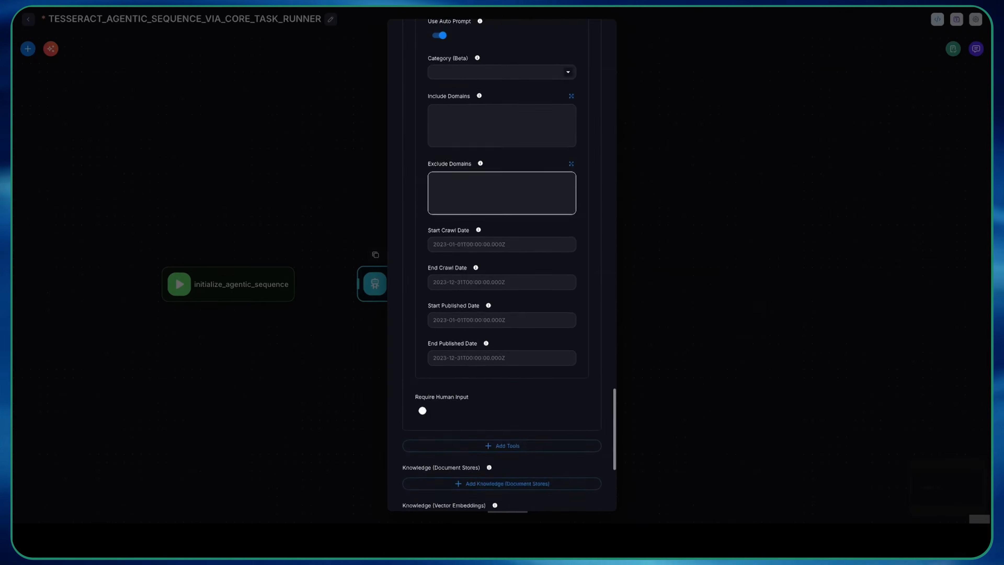
Add the Google Custom Search tool and connect the VIA_OS Google Custom Search credential.
scroll(502, 206, down, 5)
click(502, 230)
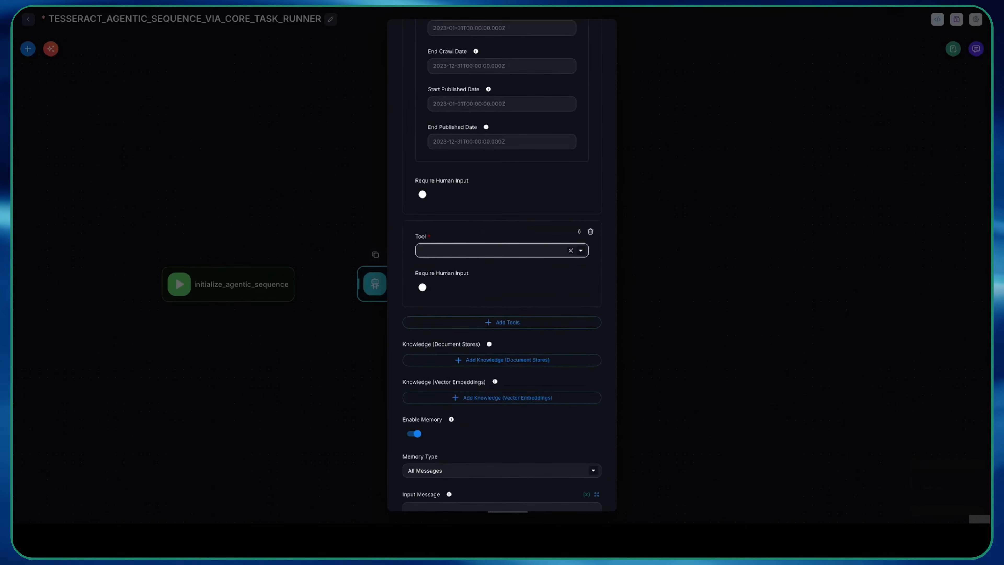
click(490, 250)
scroll(490, 364, down, 1)
click(474, 364)
click(502, 272)
click(486, 314)
click(487, 334)
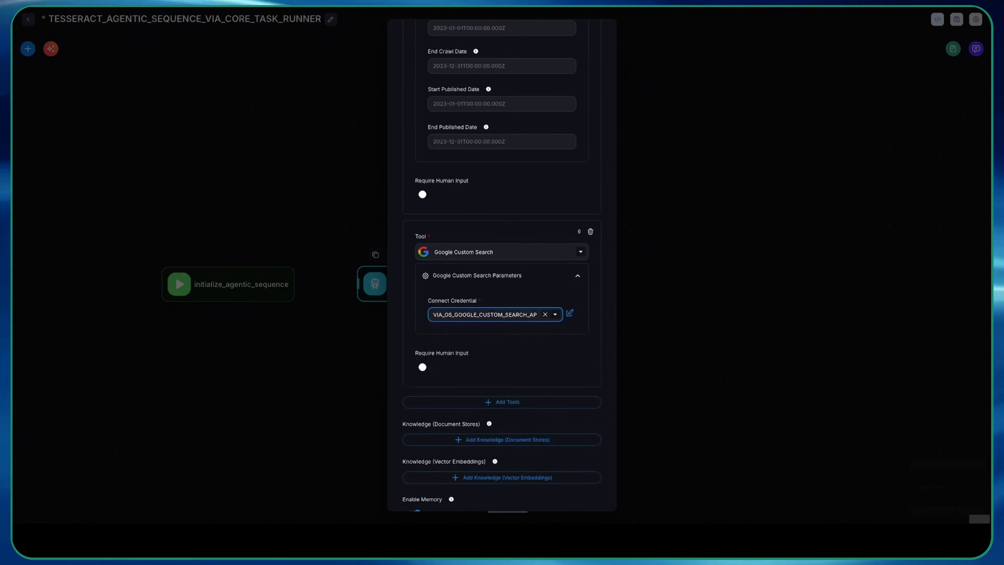
Add the Brave Search MCP tool with the VIA_OS_BRAVE_API_KEY credential and the BRAVE_WEB_SEARCH action.
scroll(490, 316, down, 2)
click(501, 304)
click(494, 322)
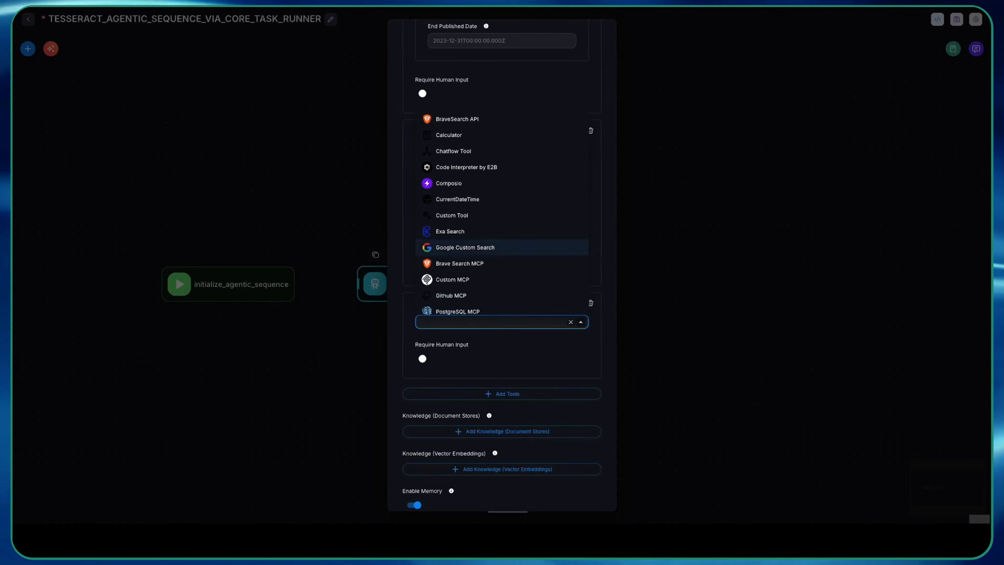
scroll(487, 252, down, 1)
click(474, 251)
click(487, 386)
click(474, 402)
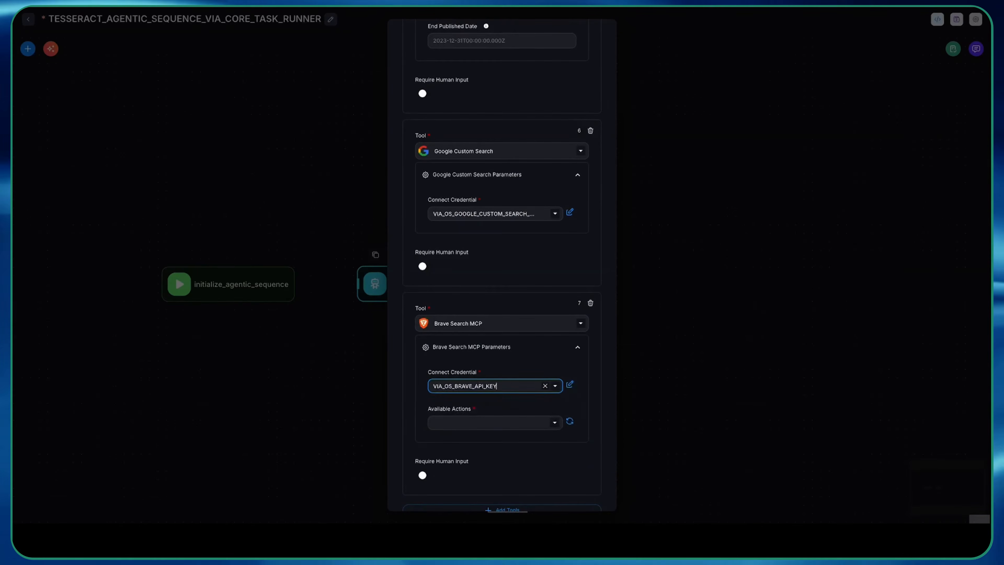
scroll(490, 356, down, 2)
click(490, 341)
click(490, 358)
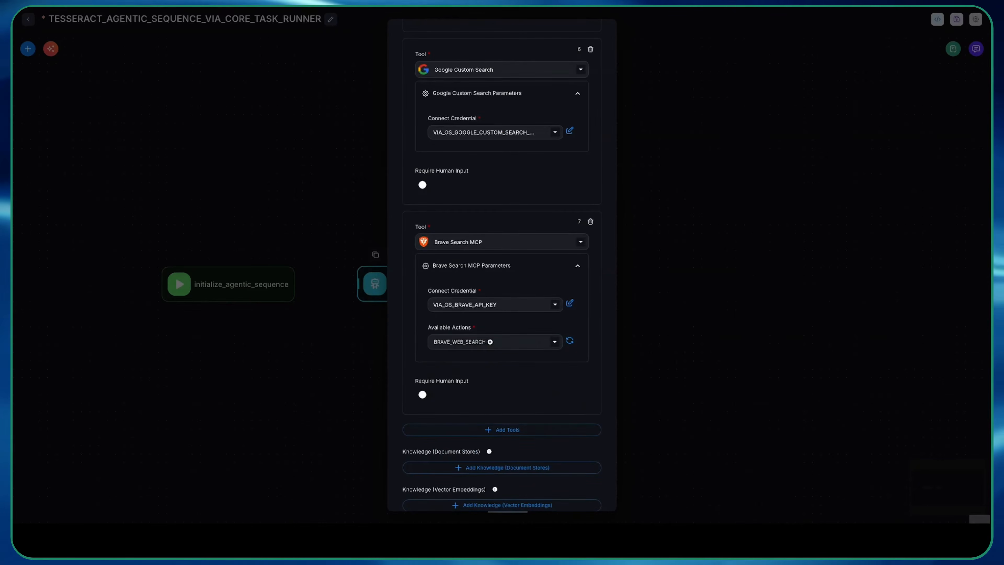
Add Sequential Thinking MCP with the SEQUENTIALTHINKING action, and Serp API with the VIA_OS_SERP_API_KEY credential, to the agent's tools.
scroll(502, 276, down, 2)
click(502, 338)
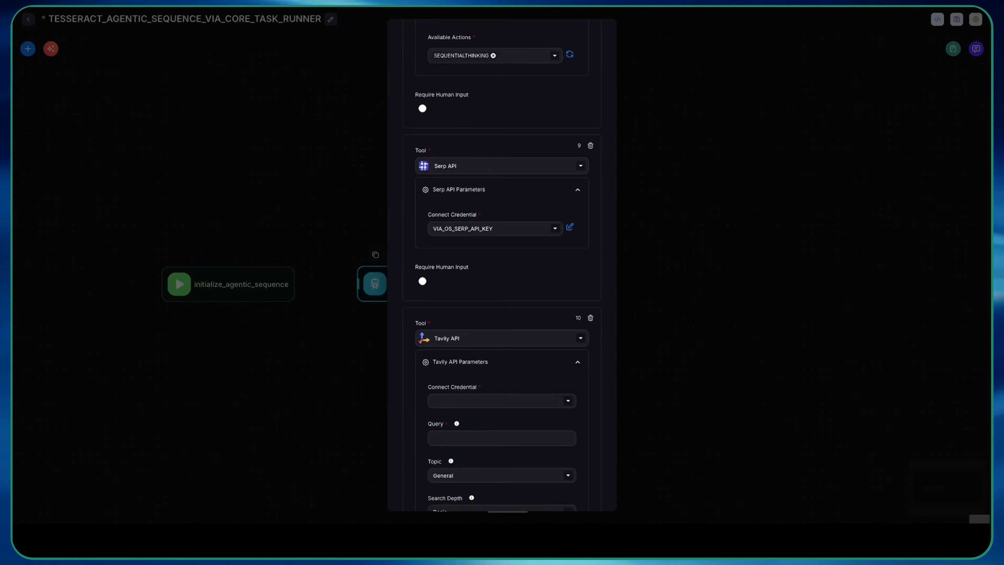
Configure Tavily API as the agent's tenth tool with the TESSERACT_TAVILY_DEV_2 credential and the General topic.
click(494, 400)
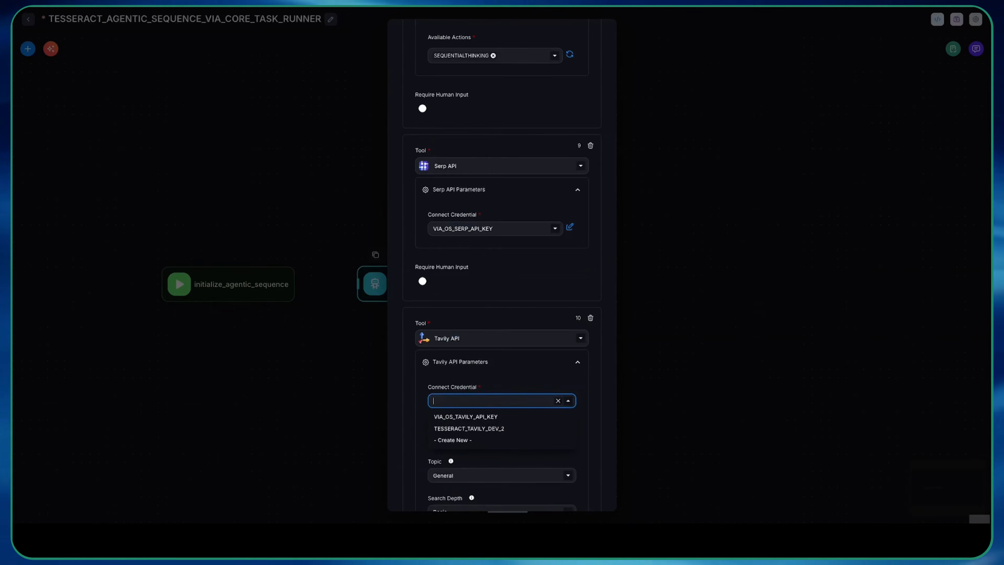
scroll(494, 401, down, 4)
click(474, 271)
click(490, 318)
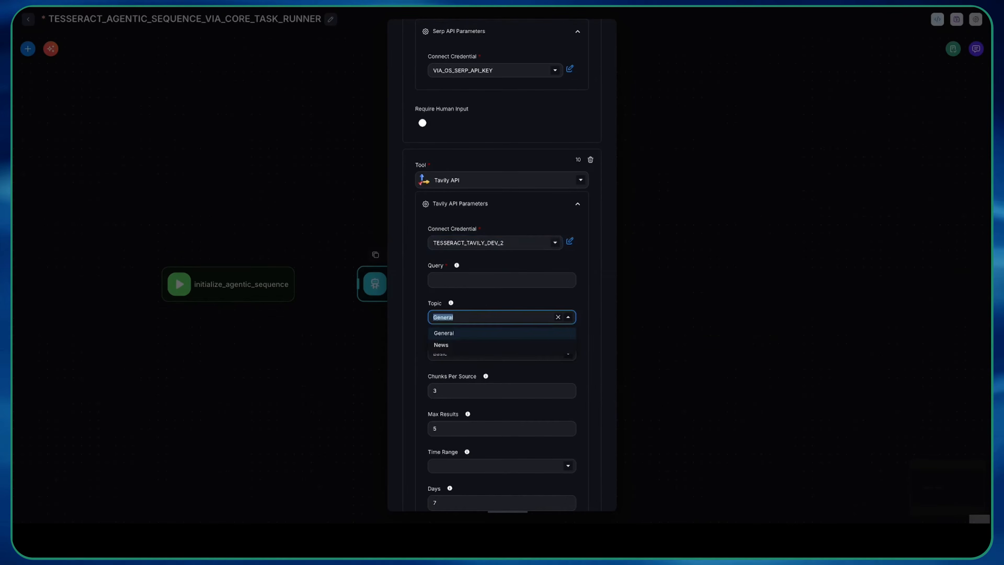
click(490, 332)
Add the Web Scraper Tool as the agent's eleventh tool with Sitemap as its scraping mode.
scroll(490, 325, down, 15)
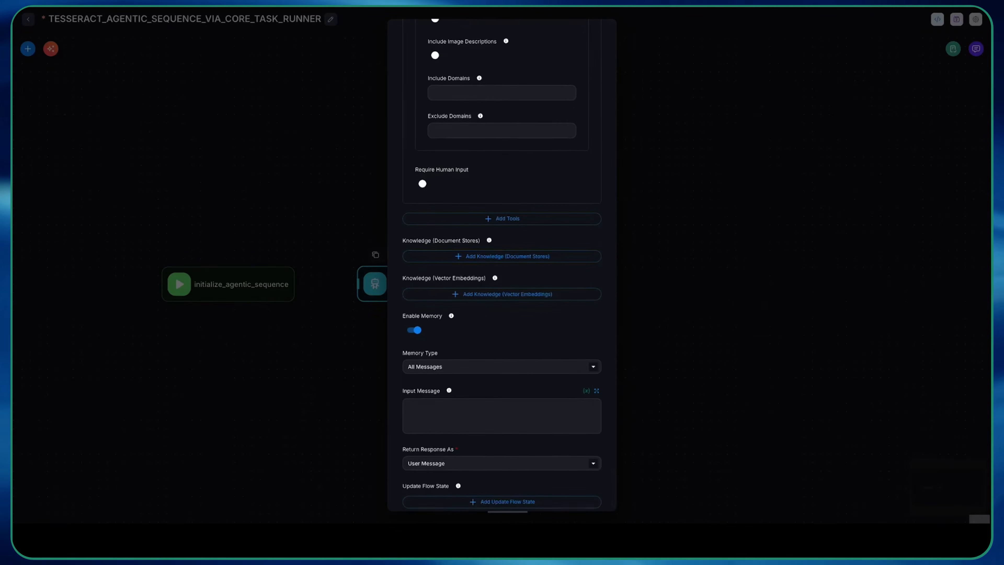
click(502, 220)
click(494, 228)
scroll(500, 340, down, 5)
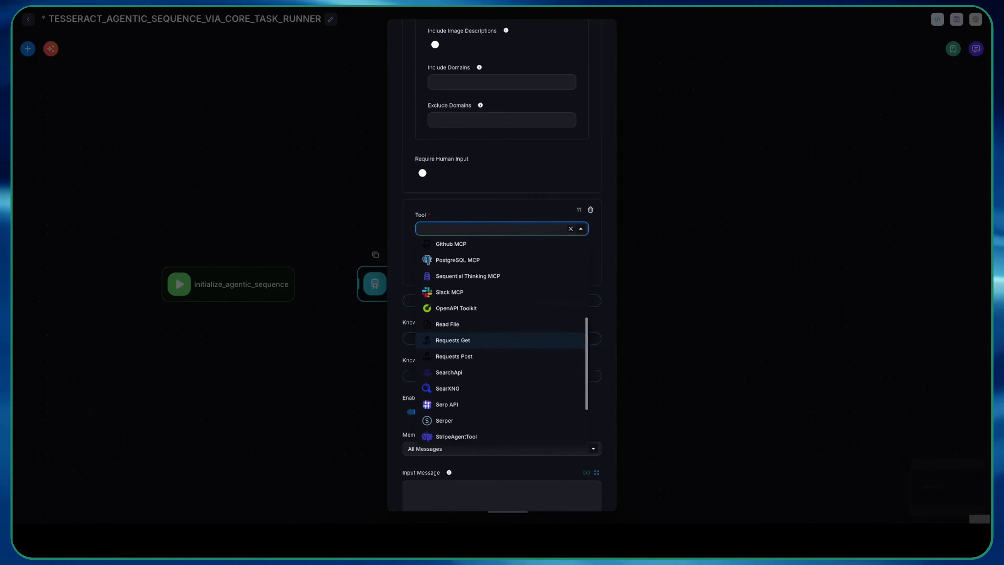
scroll(499, 356, down, 2)
click(474, 399)
click(490, 292)
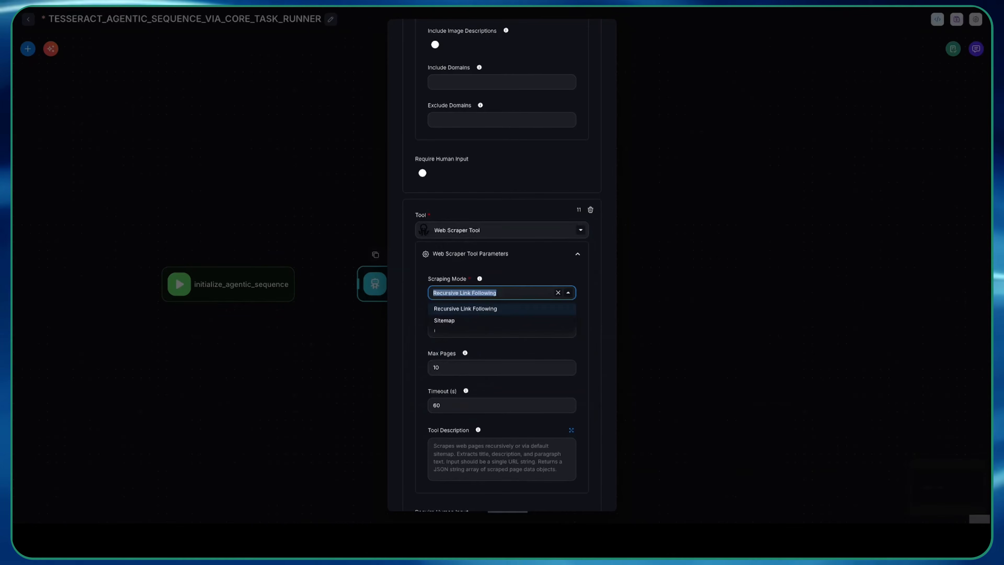
click(482, 320)
Fill in the Web Scraper Tool's description with the same text as its placeholder.
scroll(484, 312, down, 4)
key(ctrl+a)
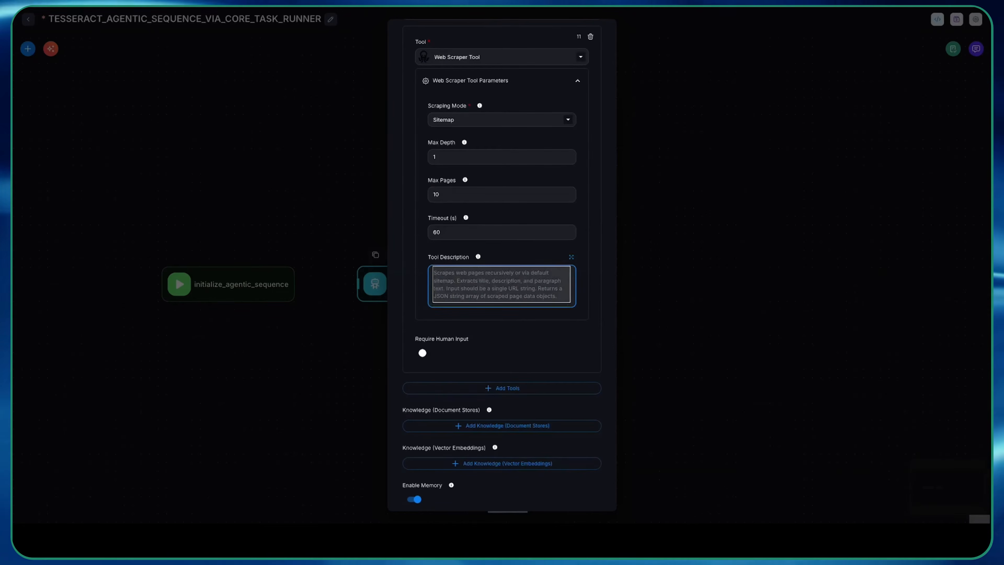
text(Scrapes web pages recursively or via default sitemap. Extracts title, description, and paragraph text. Input should be a single URL string. Returns a JSON string array of scraped page data objects.)
Add WolframAlpha as the agent's twelfth tool with the VIA_OS_WOLFRAM_ALPHA_API_KEY credential.
scroll(502, 284, down, 3)
click(509, 264)
click(490, 284)
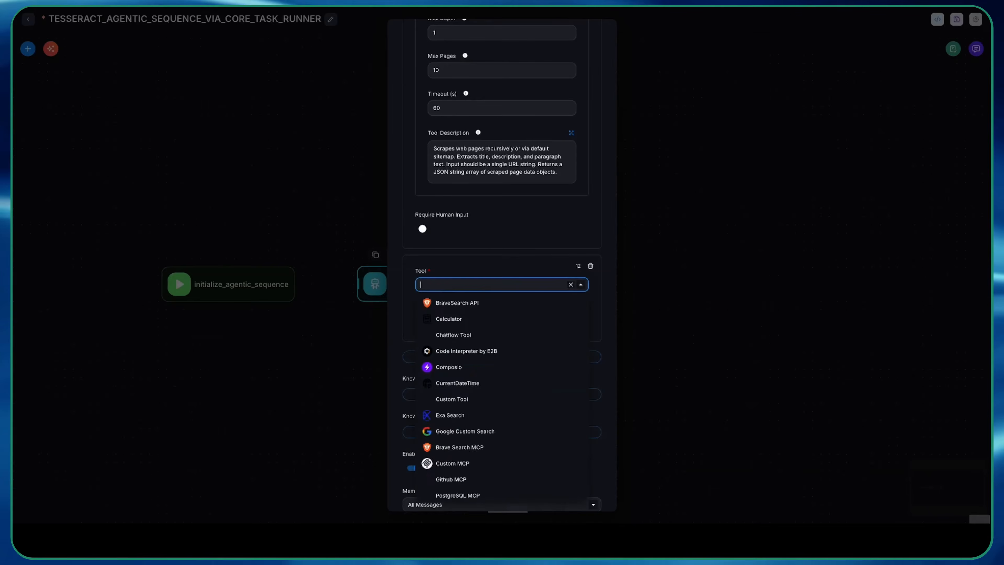
scroll(482, 396, down, 10)
click(458, 471)
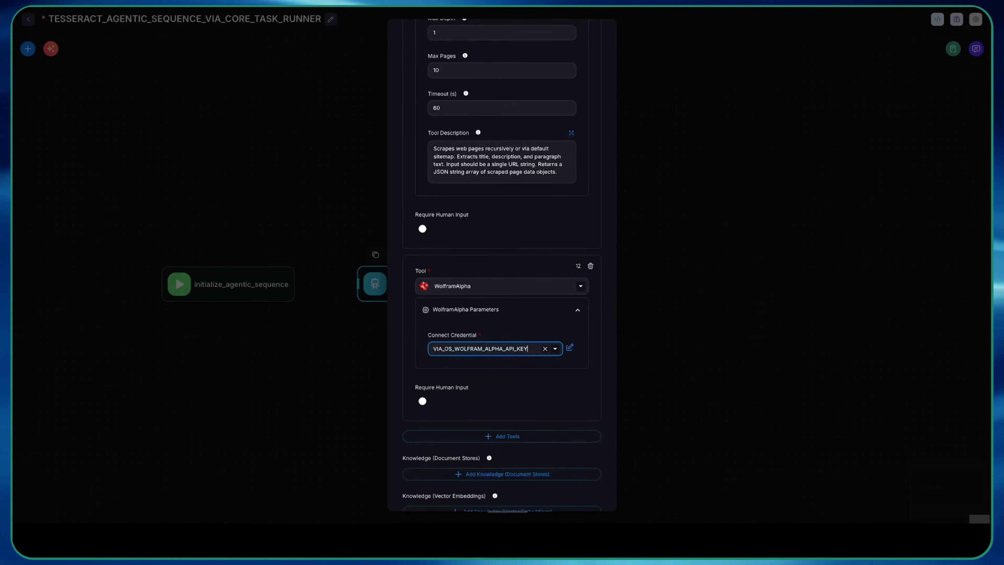
Add a Custom Tool to the agent that uses get_ahrefs_SERP_analysis.
click(508, 436)
scroll(508, 436, down, 5)
click(490, 239)
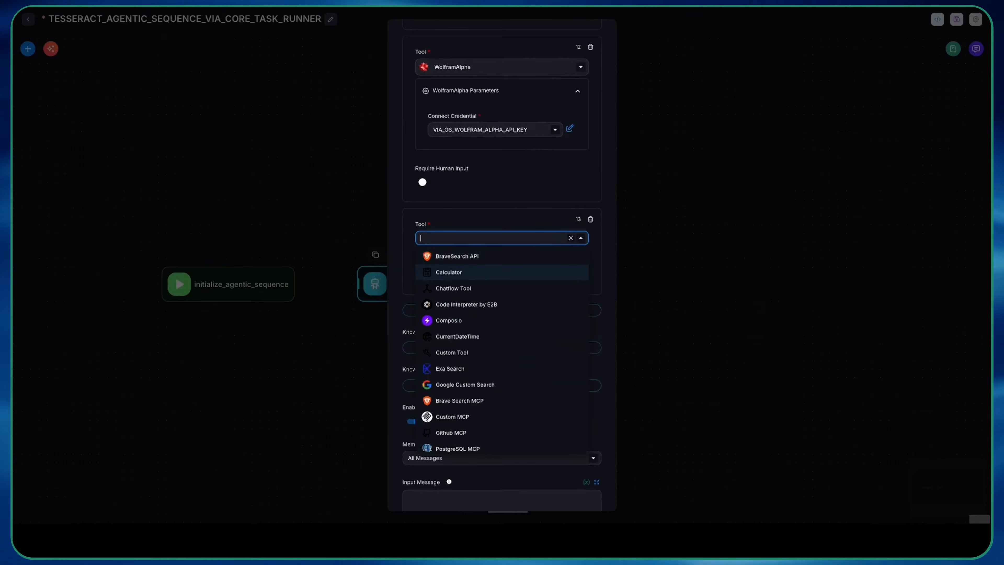
click(452, 352)
click(494, 302)
click(467, 325)
Add another Custom Tool to the agent that uses get_keyword_research_from_magic_tool.
scroll(494, 325, down, 4)
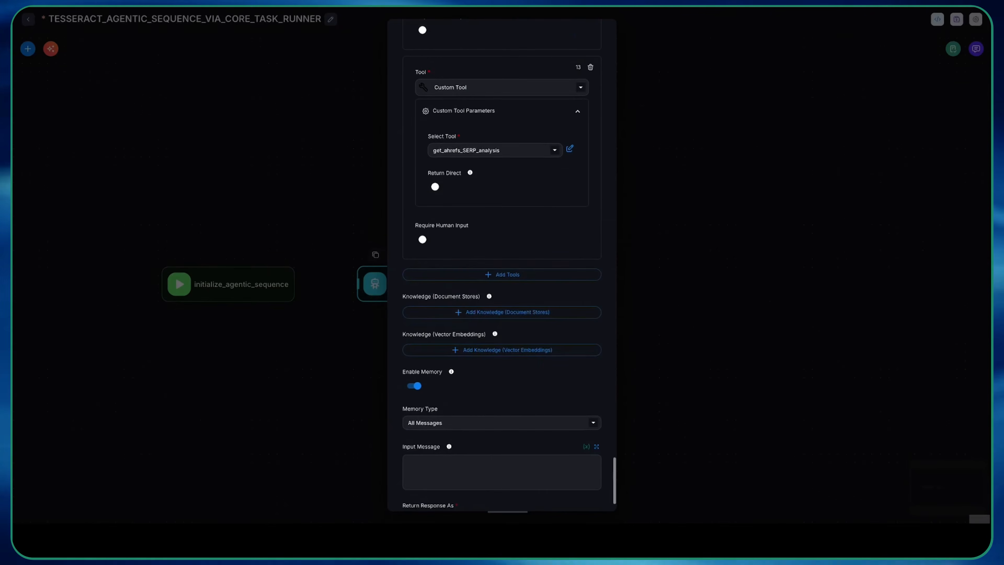
click(508, 274)
click(490, 296)
scroll(490, 351, down, 3)
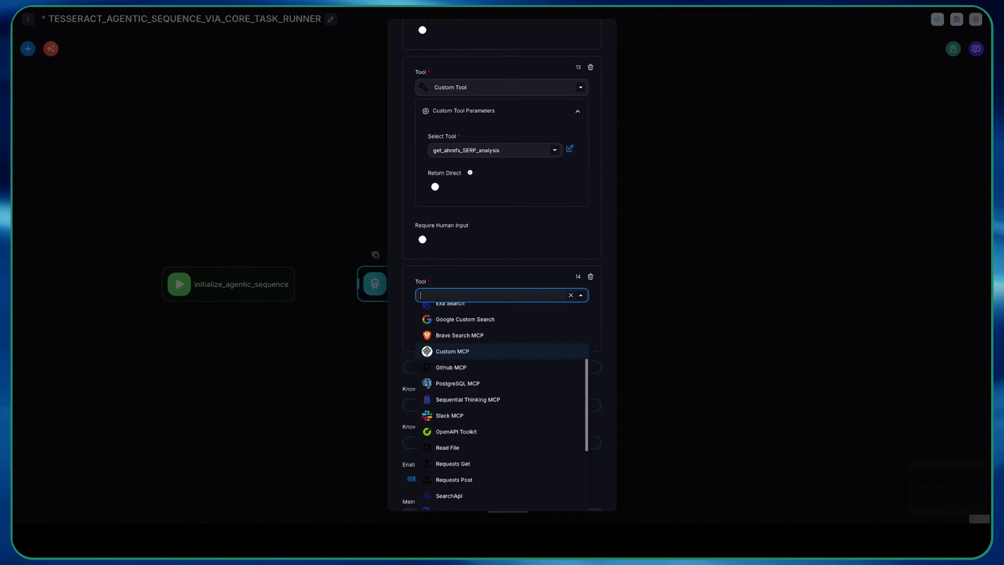
scroll(490, 351, up, 2)
click(474, 351)
click(491, 359)
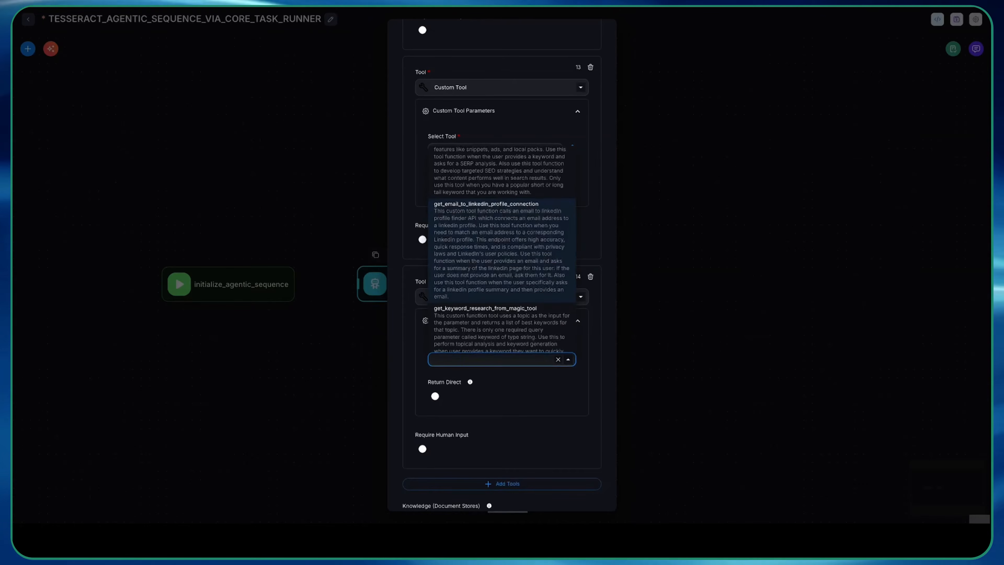
scroll(498, 277, down, 2)
click(498, 280)
Add a Custom Tool as the agent's fifteenth tool, using get_people_also_ask.
scroll(498, 292, down, 4)
click(502, 328)
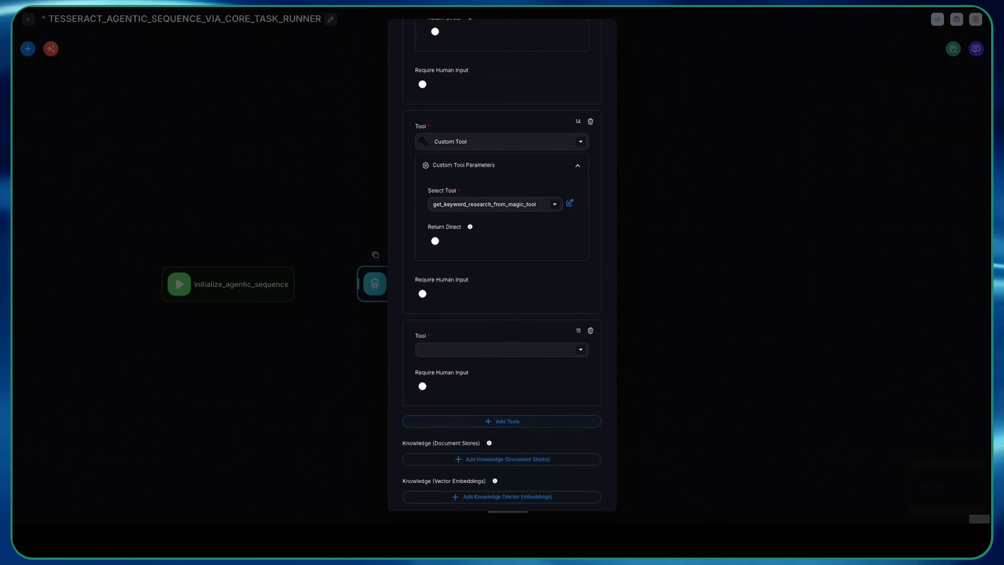
click(494, 350)
scroll(494, 292, down, 4)
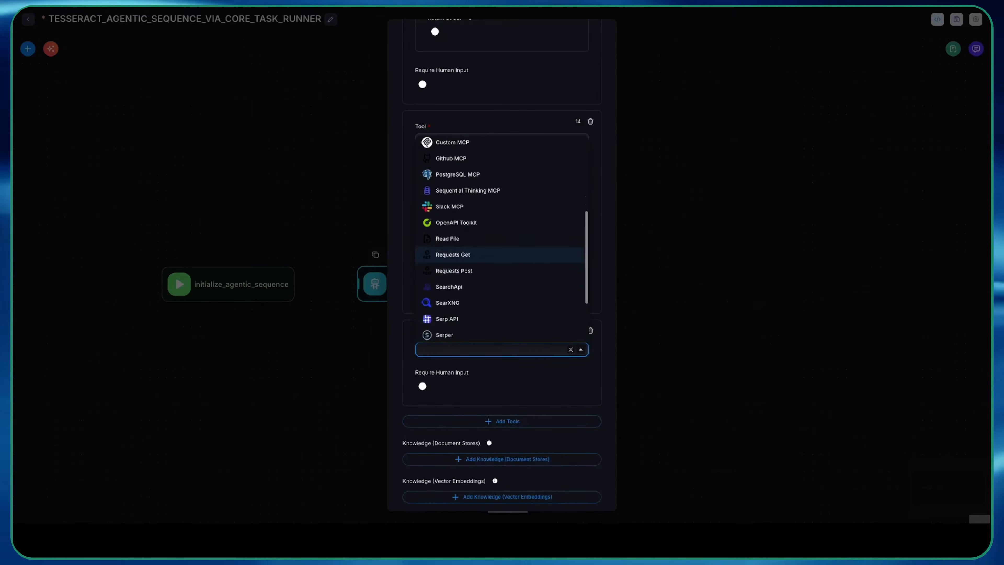
scroll(500, 240, up, 2)
click(498, 231)
click(492, 414)
scroll(498, 292, down, 10)
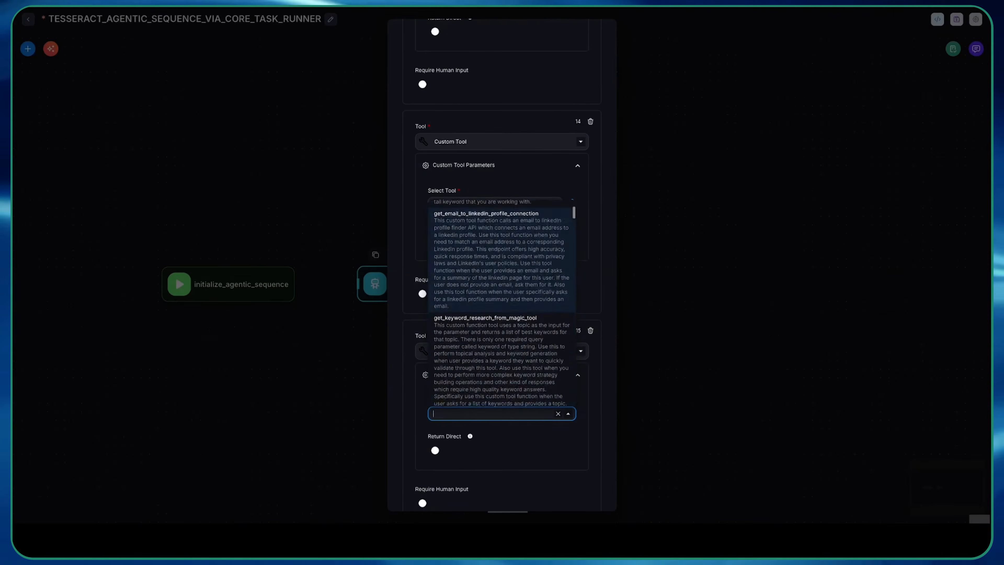
click(498, 306)
Add a Custom Tool as the agent's sixteenth tool and choose its function from the custom tool list.
click(501, 349)
click(494, 370)
click(494, 263)
click(492, 434)
scroll(499, 273, down, 20)
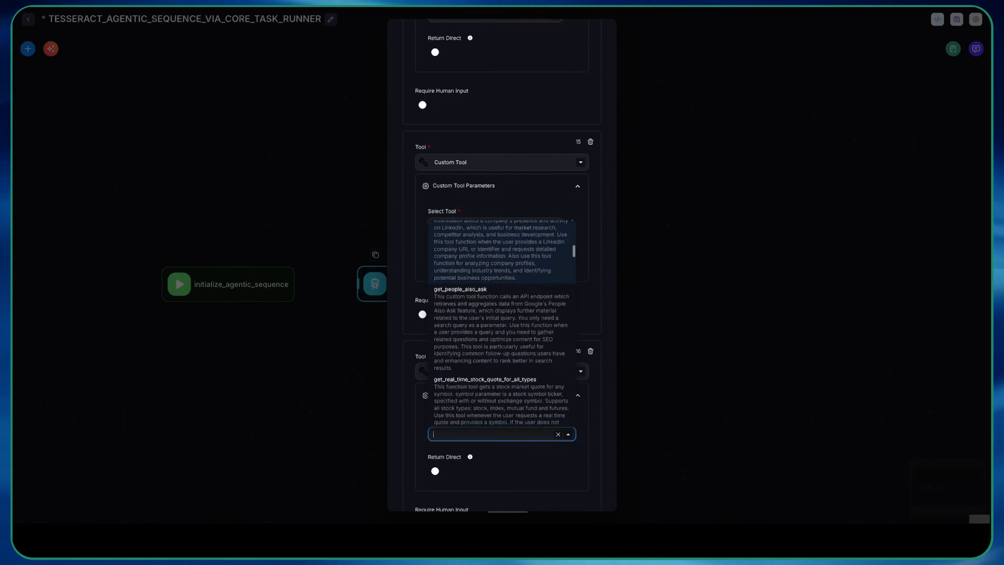
click(498, 261)
Add a Custom Tool using get_todays_timezone_date_time, and attach the user's short weekly memory document store as knowledge.
scroll(500, 277, down, 3)
click(502, 433)
click(494, 453)
scroll(499, 339, down, 3)
scroll(499, 352, up, 2)
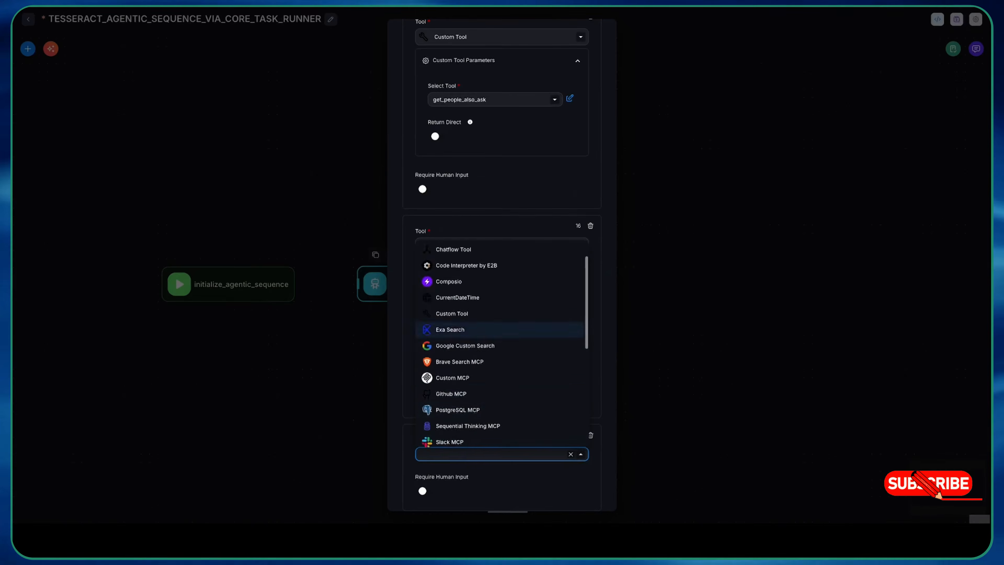
click(494, 313)
scroll(500, 333, down, 4)
click(494, 352)
scroll(499, 300, down, 20)
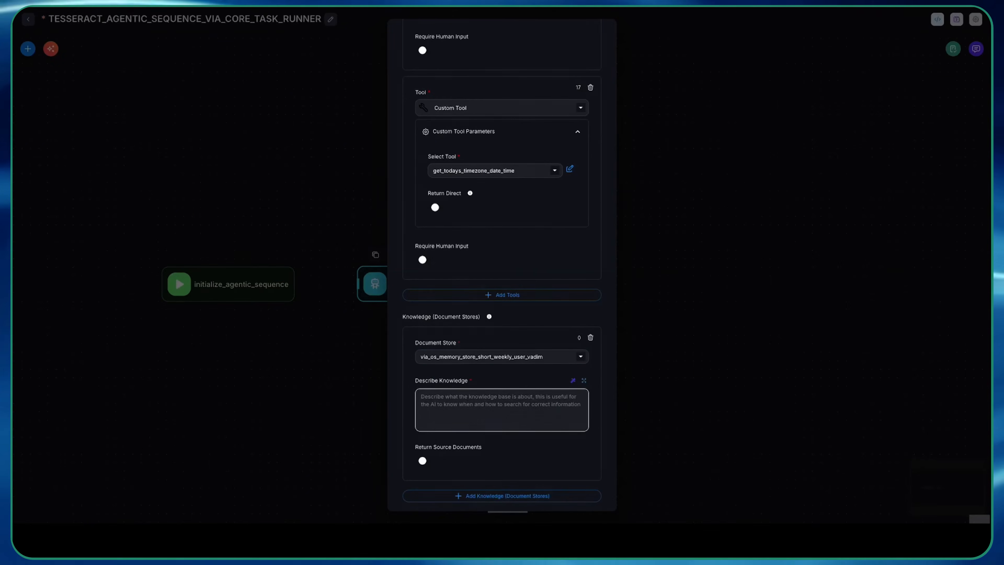
Describe the document store as the primary memory bank for chat history, used for context not available within immediate chat history.
text(ous VIA agents.)
scroll(499, 316, down, 3)
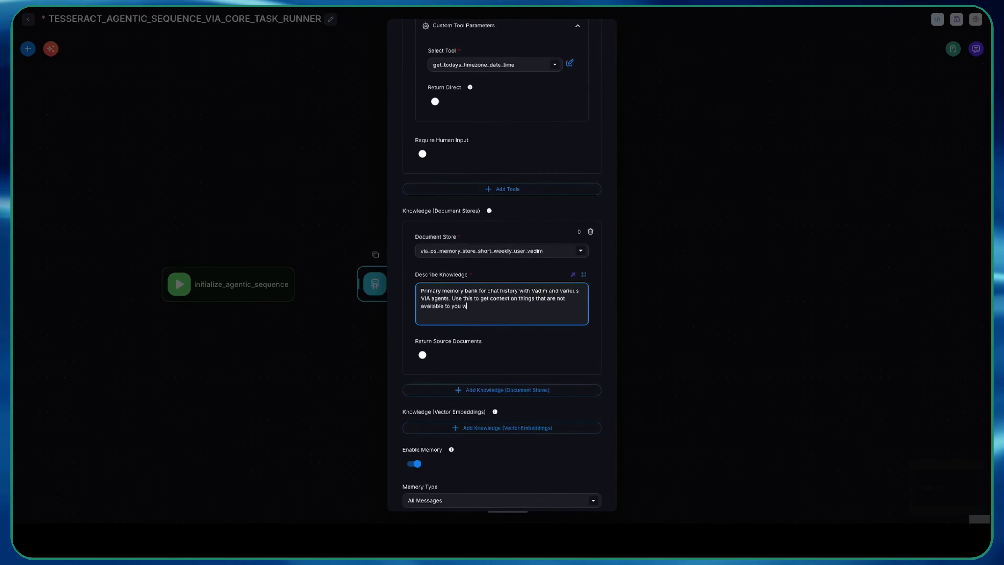
scroll(501, 276, down, 4)
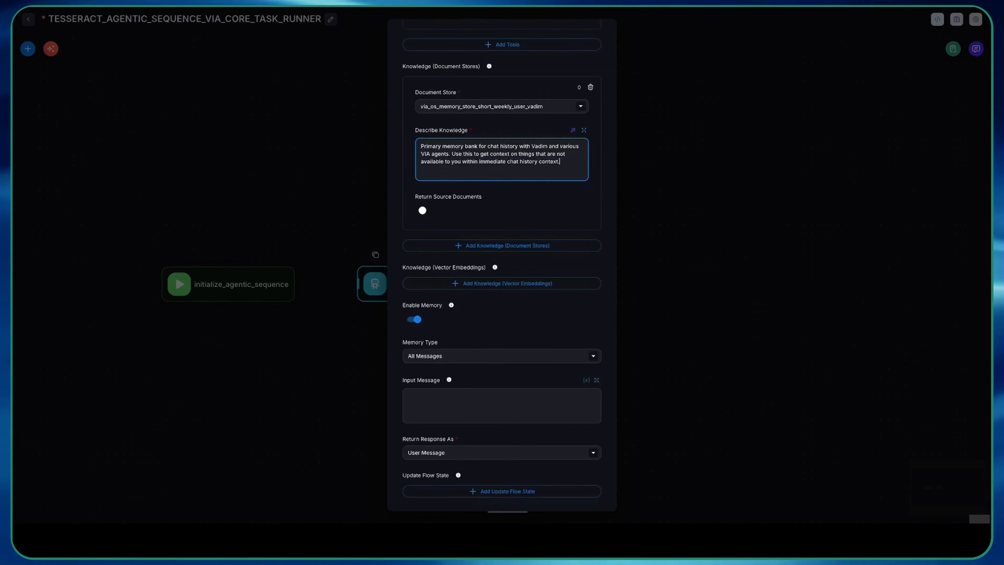
Add an Upstash Vector store as vector knowledge with the VIA_OS_UPSTASH_CUTE_LIZARD credential and Top K 8.
click(502, 283)
click(502, 307)
scroll(502, 358, down, 4)
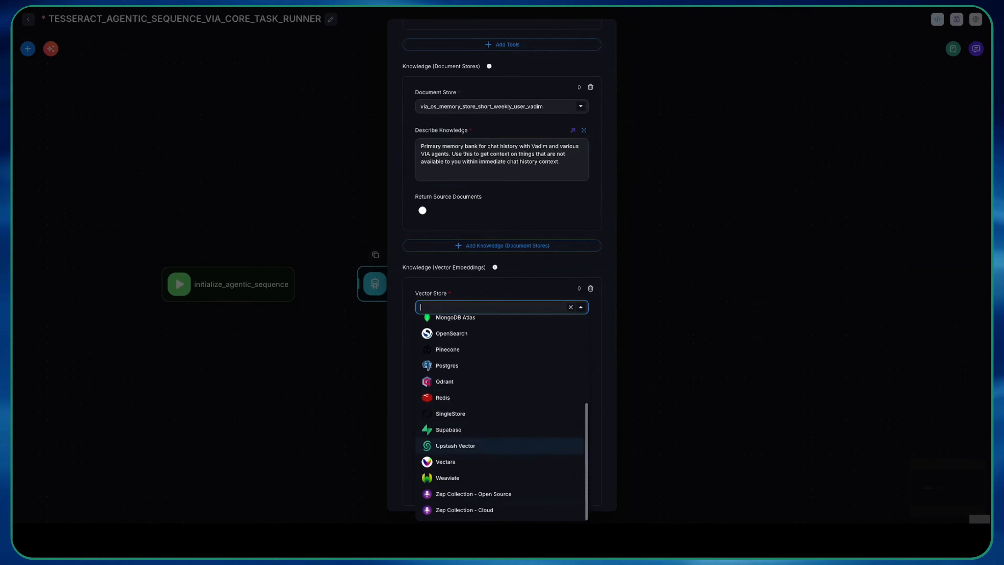
click(502, 446)
scroll(502, 446, down, 1)
scroll(502, 309, down, 2)
click(498, 273)
Set the vector store's embedding to OpenAI Embeddings with the VIA_OS_ASSISTANT_TESSERACT credential, text-embedding-3-large and Strip New Lines enabled.
click(498, 326)
scroll(498, 326, down, 3)
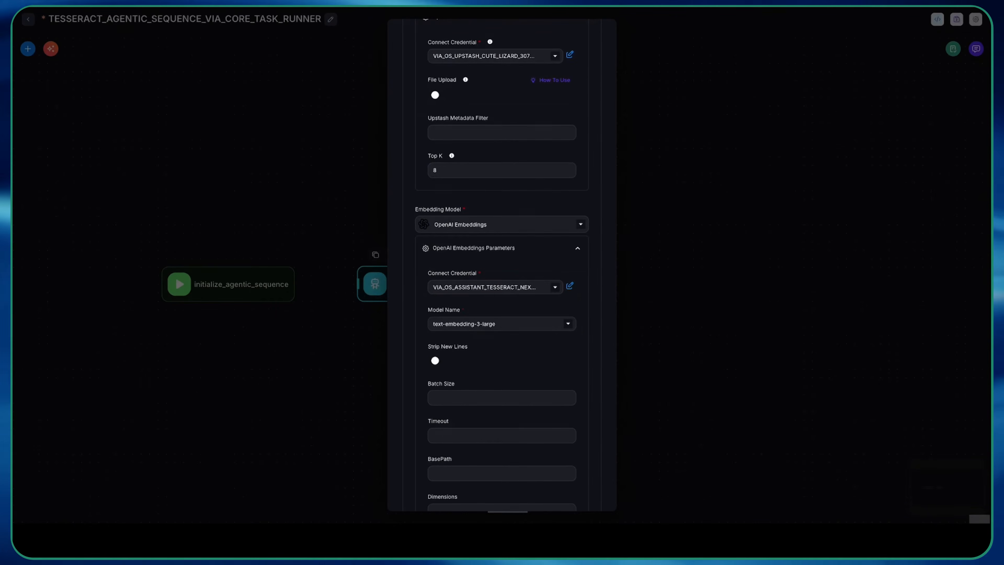
scroll(502, 379, down, 3)
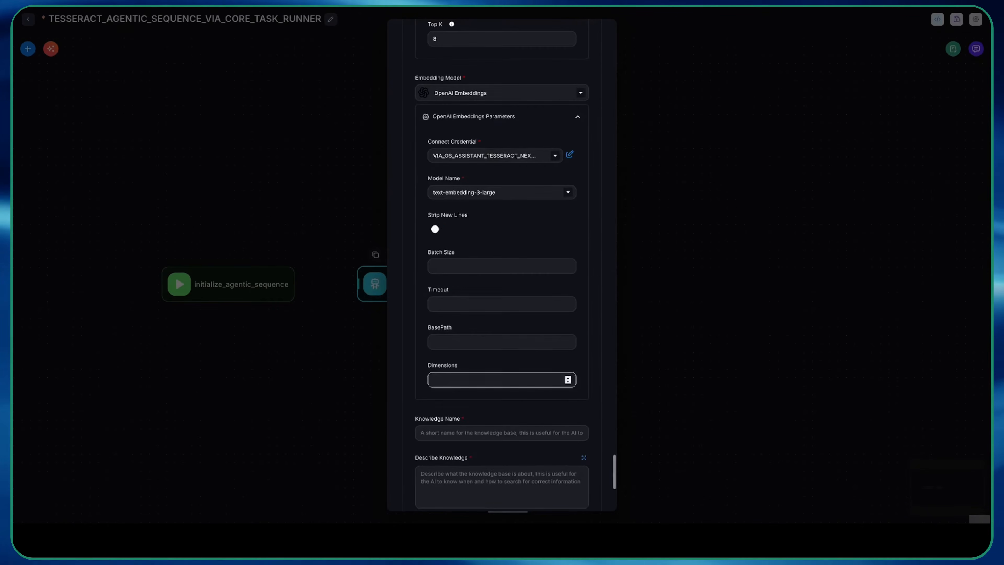
click(436, 228)
Name the vector knowledge main_extended_all_term_memory_store and describe it as "Use this retriever tool when you need to get access to extended memory for user.".
scroll(438, 228, down, 3)
click(502, 306)
text(Main extended all term me)
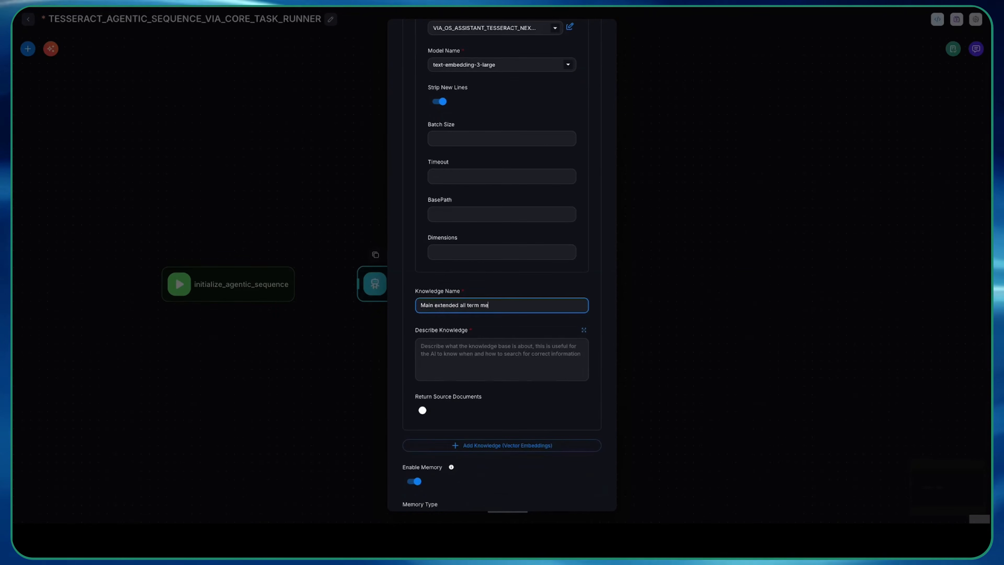
click(502, 359)
text(Use this retriever tool wh)
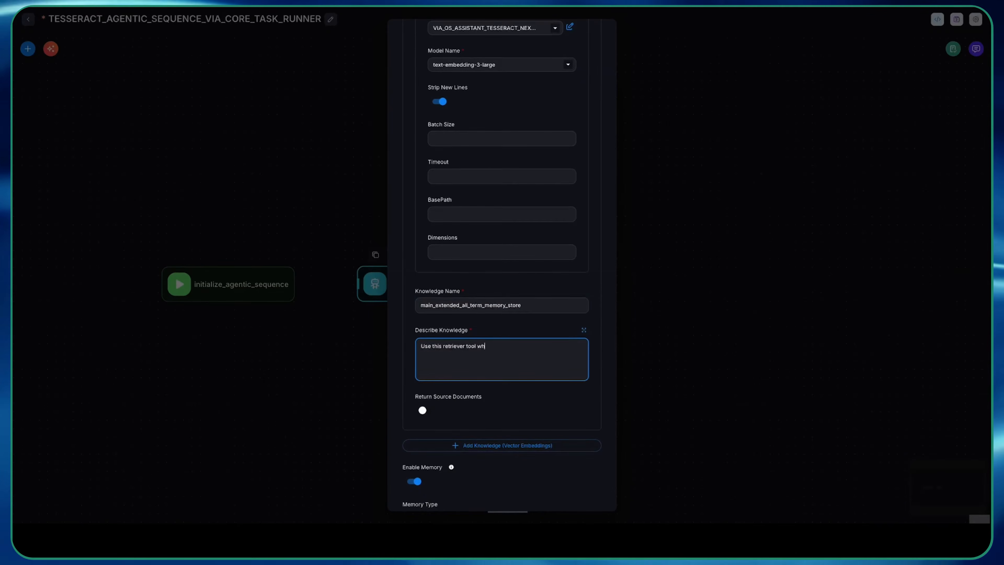
text(ory for user.)
Choose the agent's memory type, close its settings and save the flow.
scroll(502, 277, down, 4)
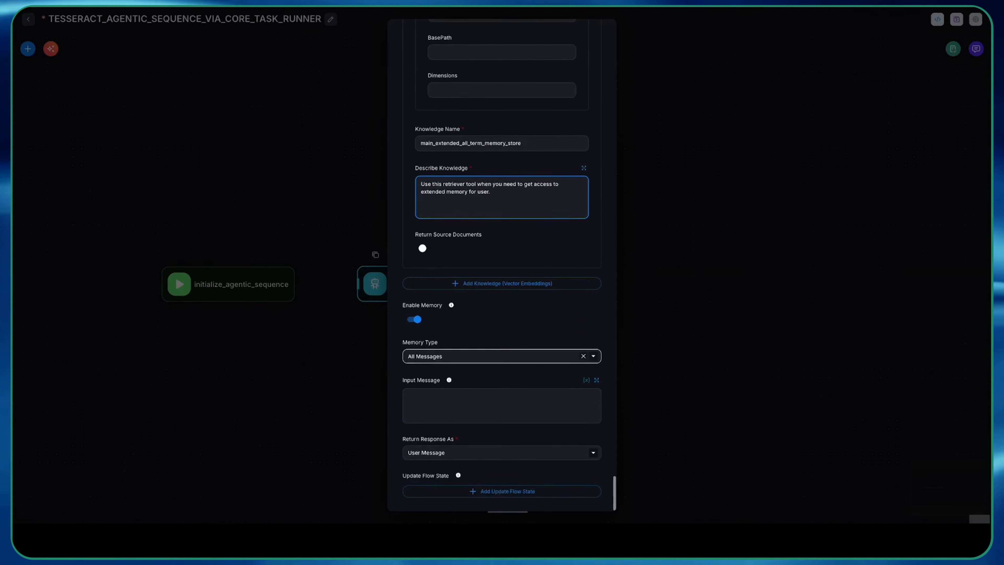
click(494, 356)
click(514, 320)
click(751, 237)
click(956, 19)
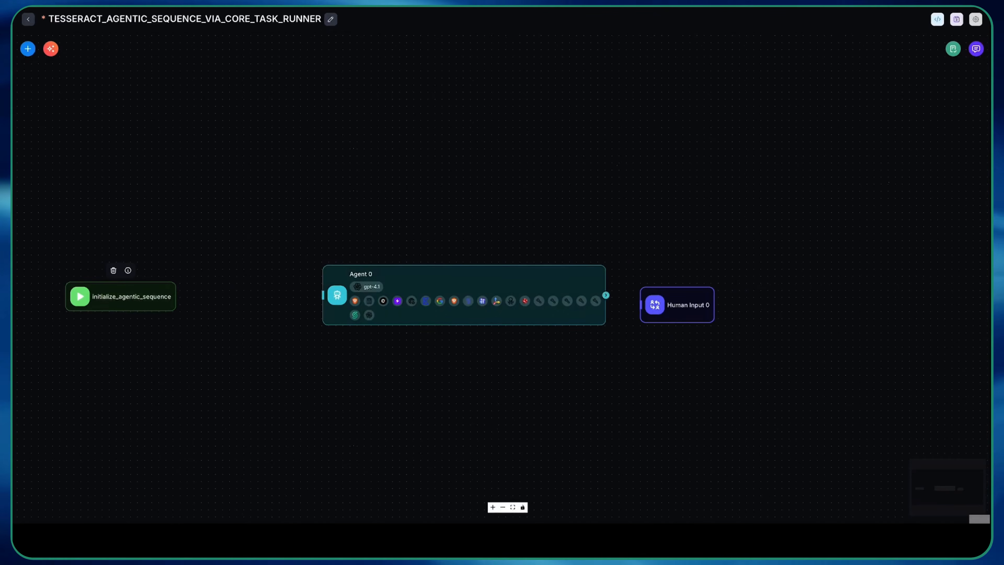
Place the Human Input node just after Agent 0 and add a Direct Reply node above and beyond it.
drag(677, 305, 550, 296)
click(28, 49)
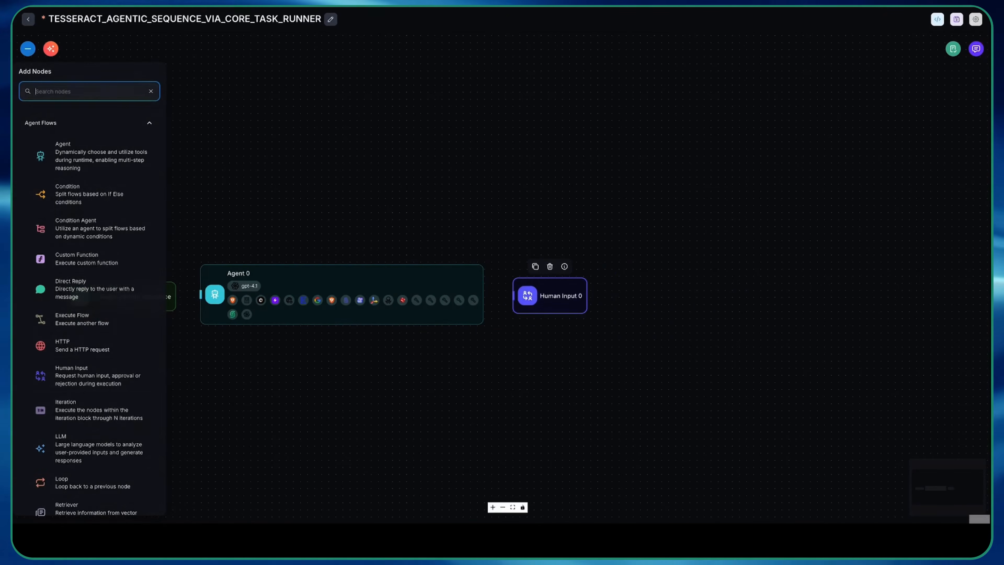
scroll(89, 263, down, 3)
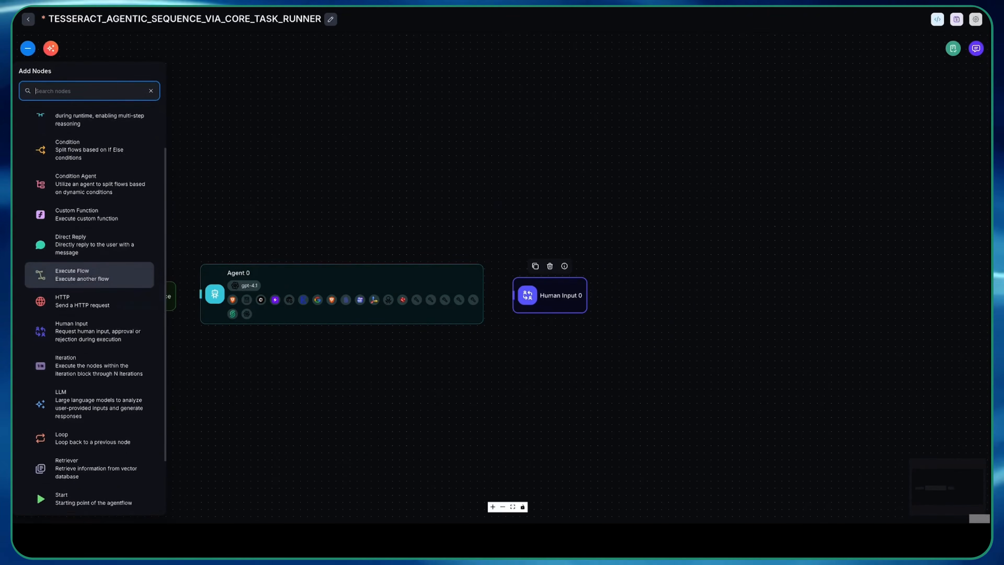
drag(89, 176, 742, 220)
Add an LLM node below Direct Reply 0, and connect Human Input 0's proceed output to Direct Reply 0 and its reject output to LLM 0.
click(27, 48)
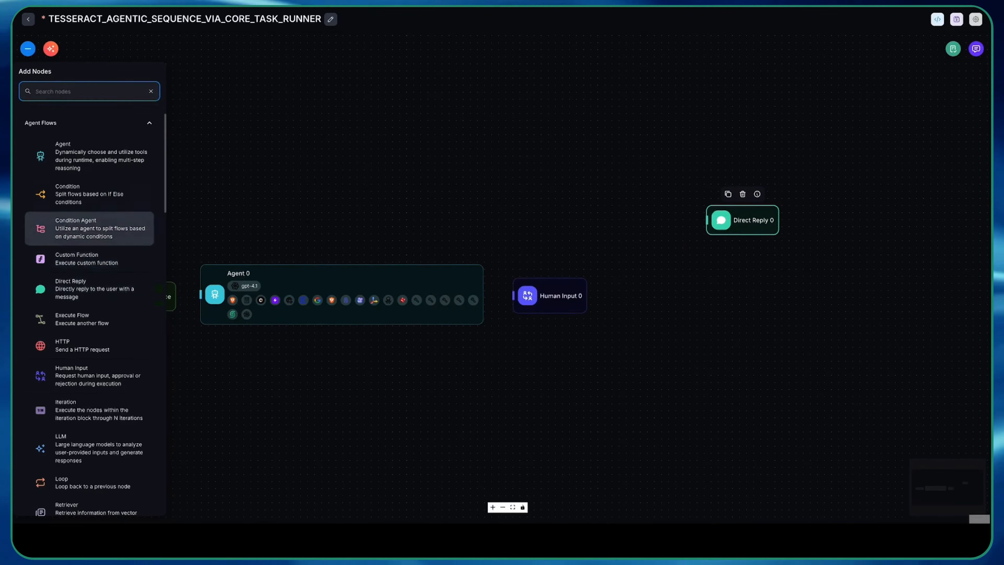
scroll(89, 256, down, 1)
scroll(89, 355, down, 2)
drag(89, 370, 656, 346)
drag(587, 290, 672, 221)
drag(658, 346, 668, 345)
Add a second Direct Reply node beside LLM 0 and connect LLM 0 to it.
click(27, 49)
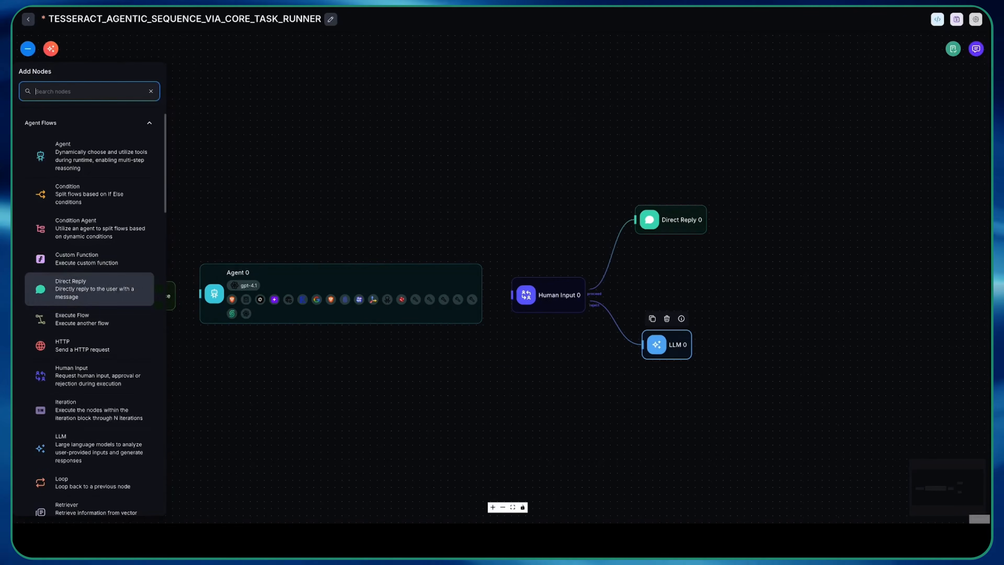
drag(79, 287, 785, 342)
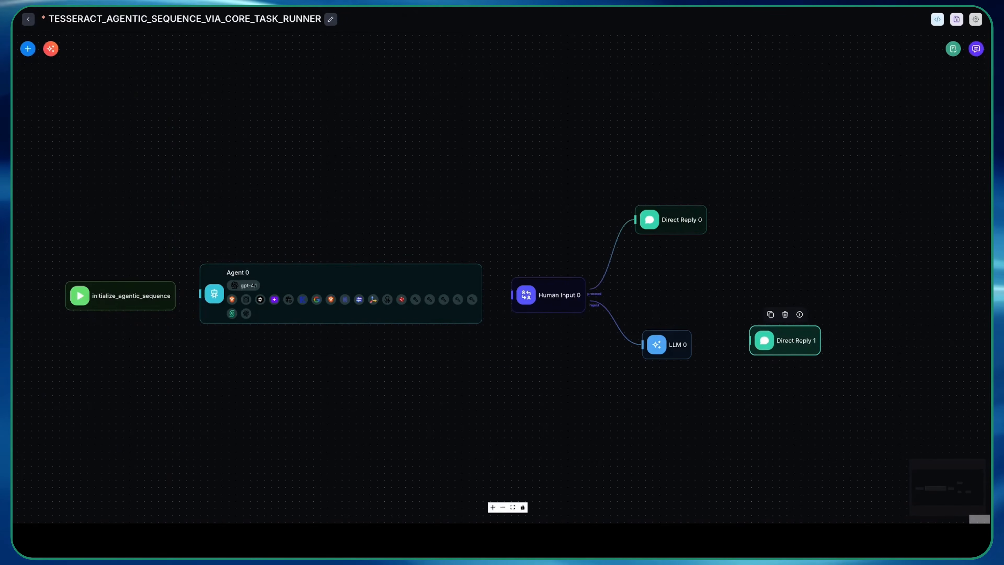
drag(692, 344, 750, 342)
Connect initialize_agentic_sequence to Agent 0 and Agent 0 to Human Input 0, and save the flow.
key(ctrl+s)
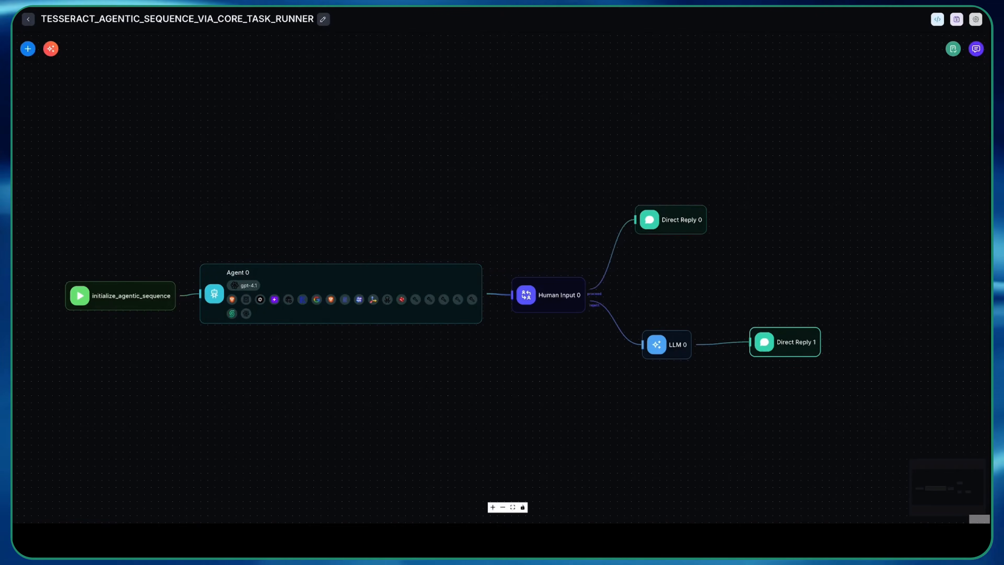
drag(785, 342, 785, 344)
key(ctrl+s)
Rename the Agent 0 node as run_main_agent_task_process_user_query.
double_click(340, 283)
double_click(435, 34)
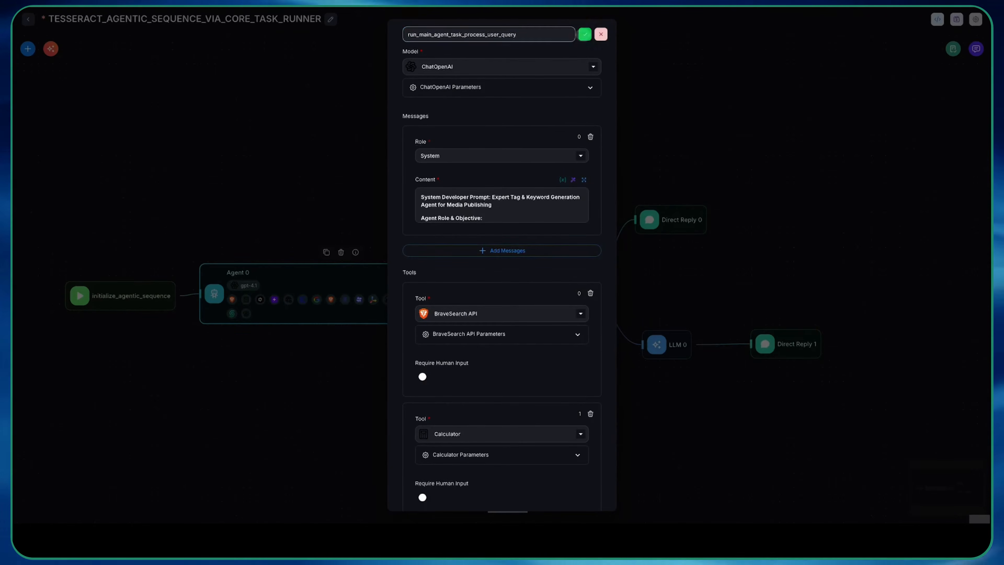
key(Return)
scroll(502, 277, down, 3)
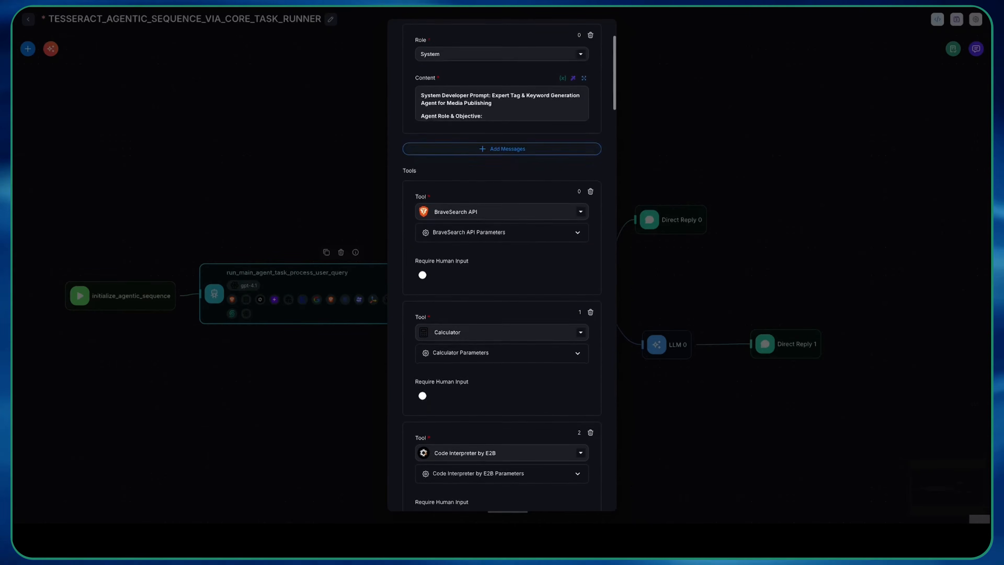
scroll(502, 277, up, 3)
key(Escape)
Set Human Input 0 to a Dynamic description type and rename it qualify_agentic_result_prepare_for_feedback.
double_click(549, 295)
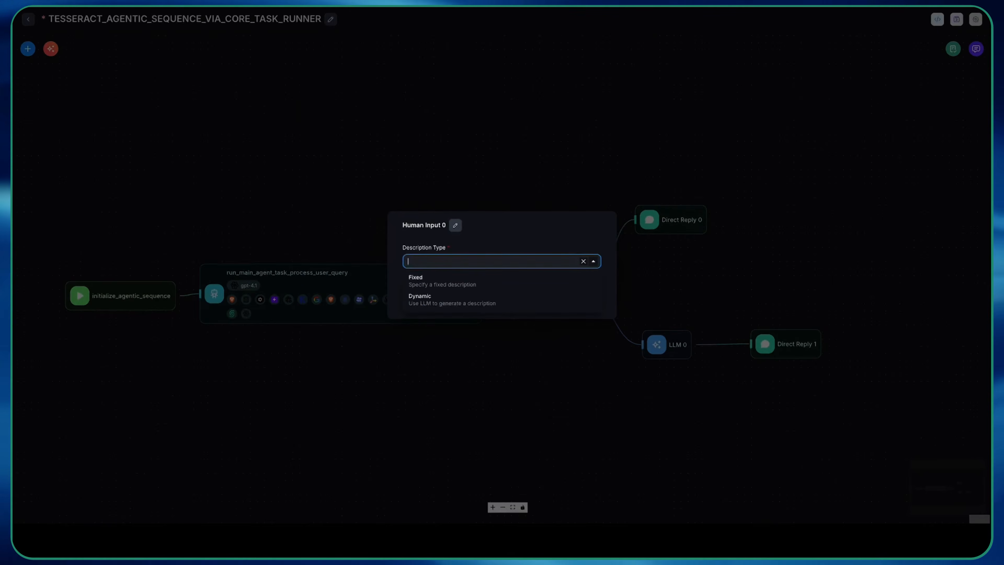
click(452, 299)
click(456, 179)
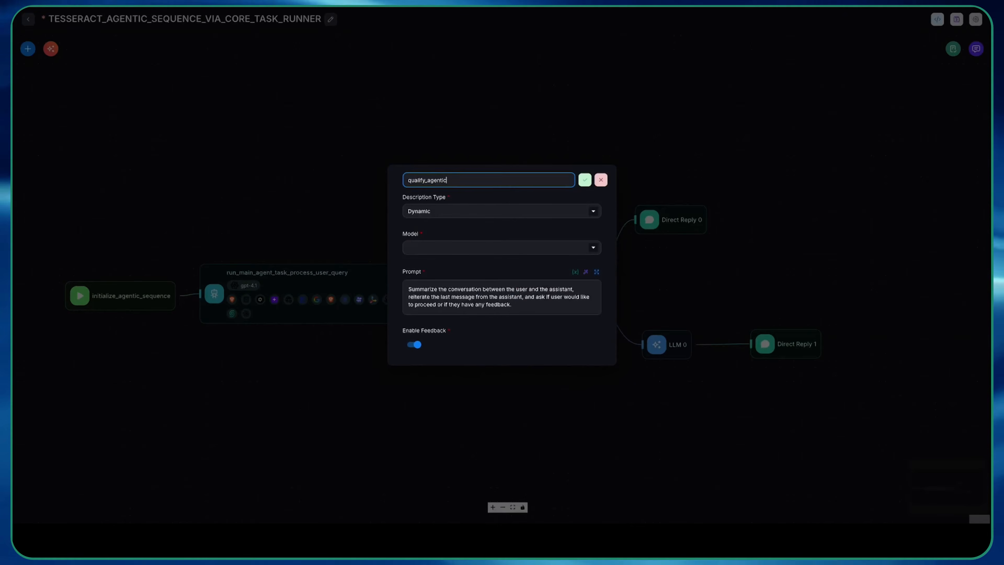
Give the human input node a ChatOpenAI model using the VIA_OS_ASSISTANT_TESSERACT_NEXUS_SERVER credential, gpt-4.1 and temperature 0.4.
click(496, 248)
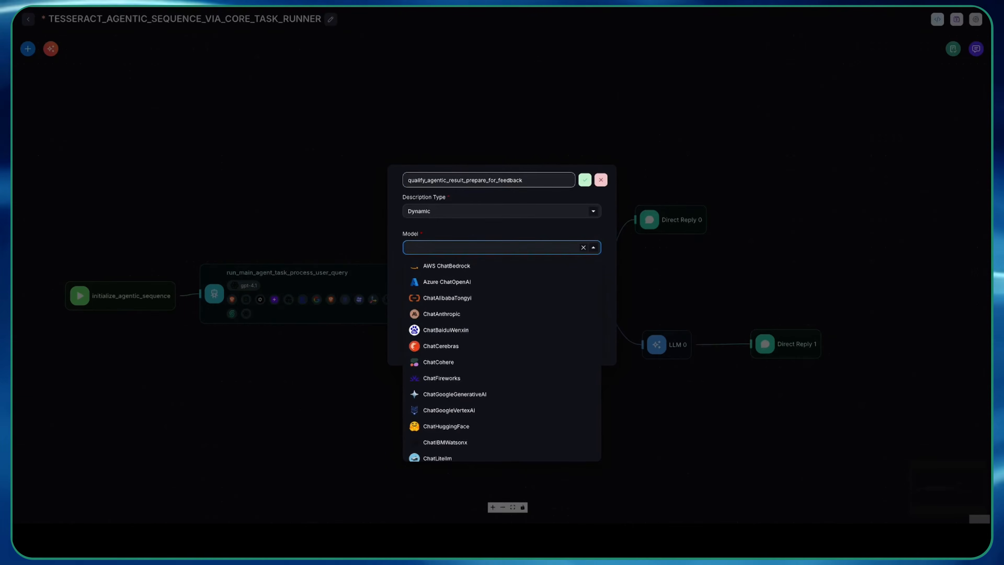
scroll(496, 336, down, 5)
click(459, 336)
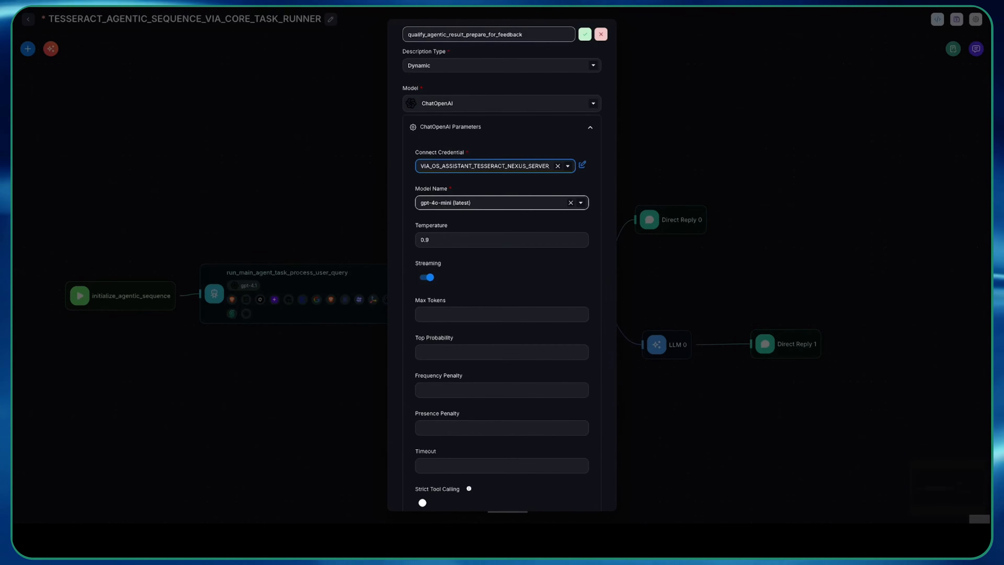
scroll(501, 277, down, 6)
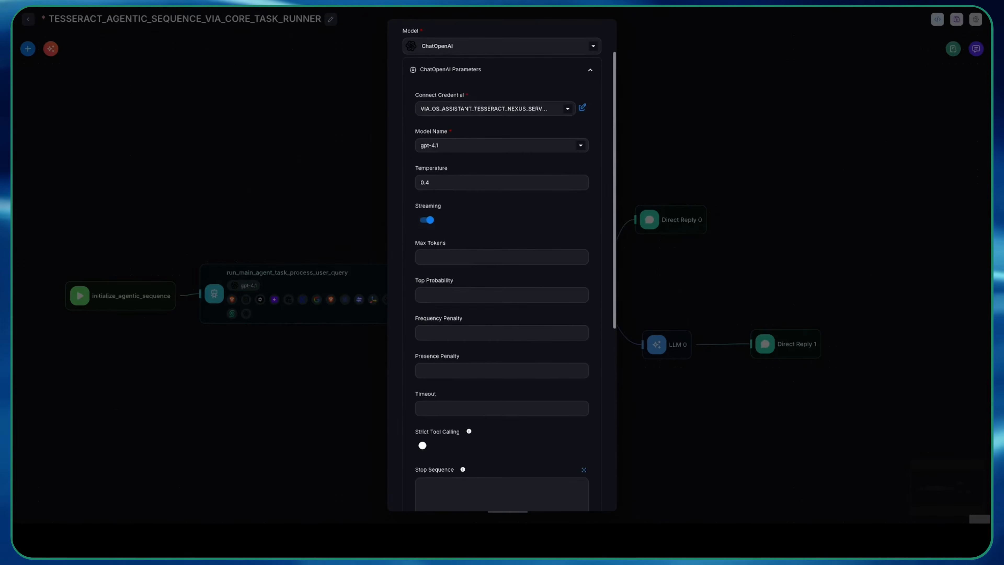
scroll(501, 277, down, 3)
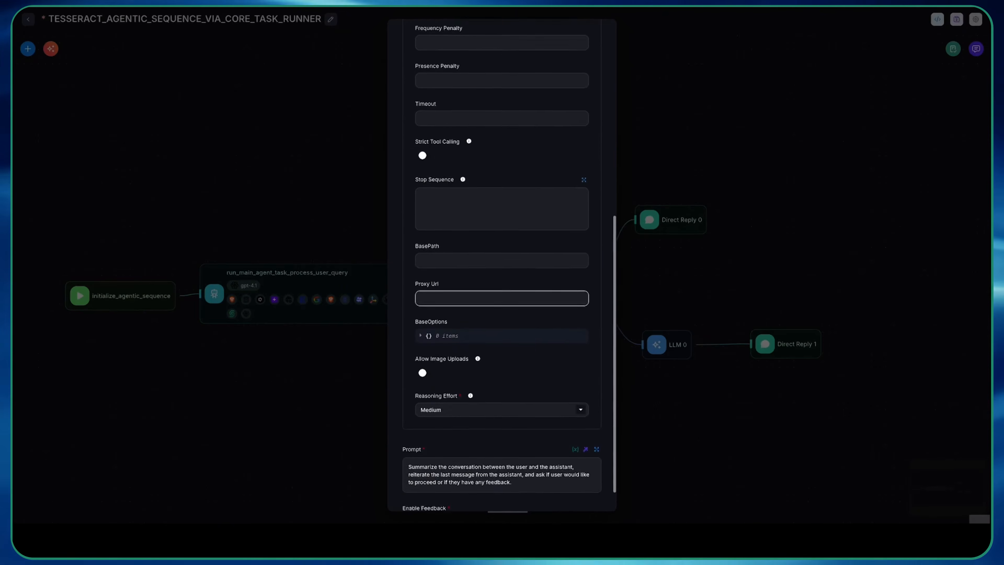
click(497, 377)
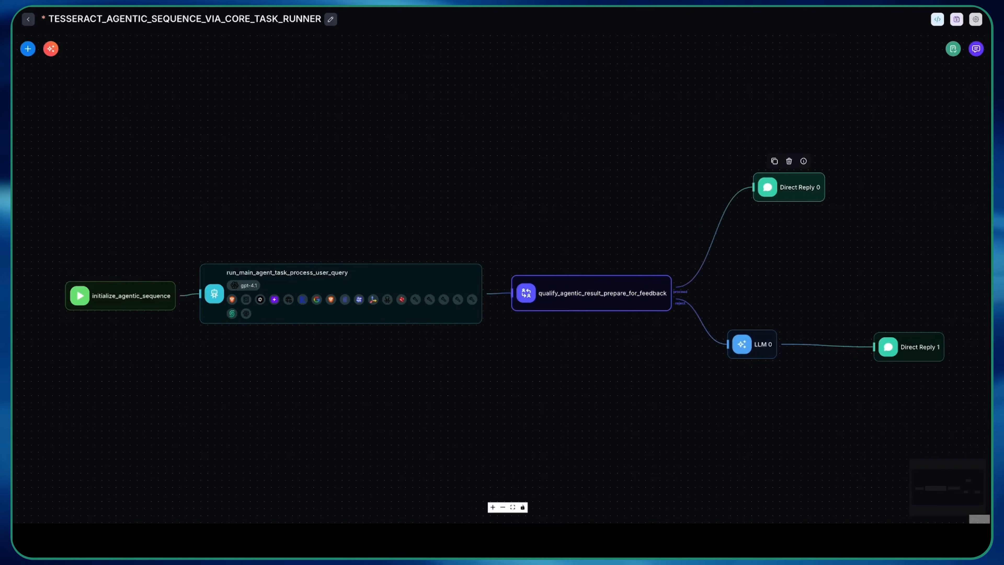
Rearrange the start, agent, human input and Direct Reply 1 nodes to even out the spacing along the flow.
drag(908, 347, 911, 340)
drag(591, 293, 609, 294)
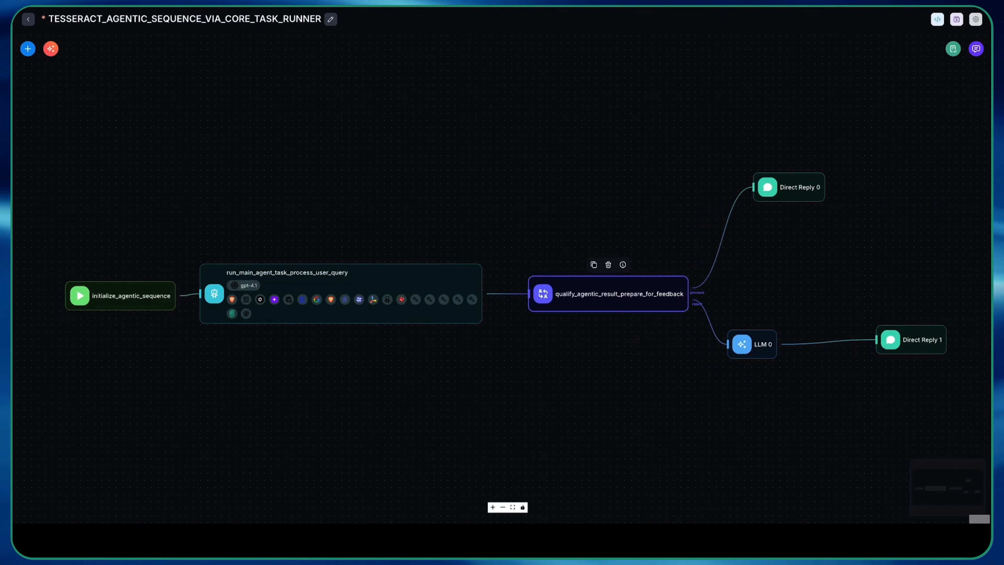
drag(119, 295, 102, 290)
drag(287, 272, 265, 267)
drag(617, 293, 584, 291)
Rename LLM 0 as summarize_reason_for_rejection_feedback_process and choose ChatOpenAI as its model.
double_click(752, 344)
click(429, 102)
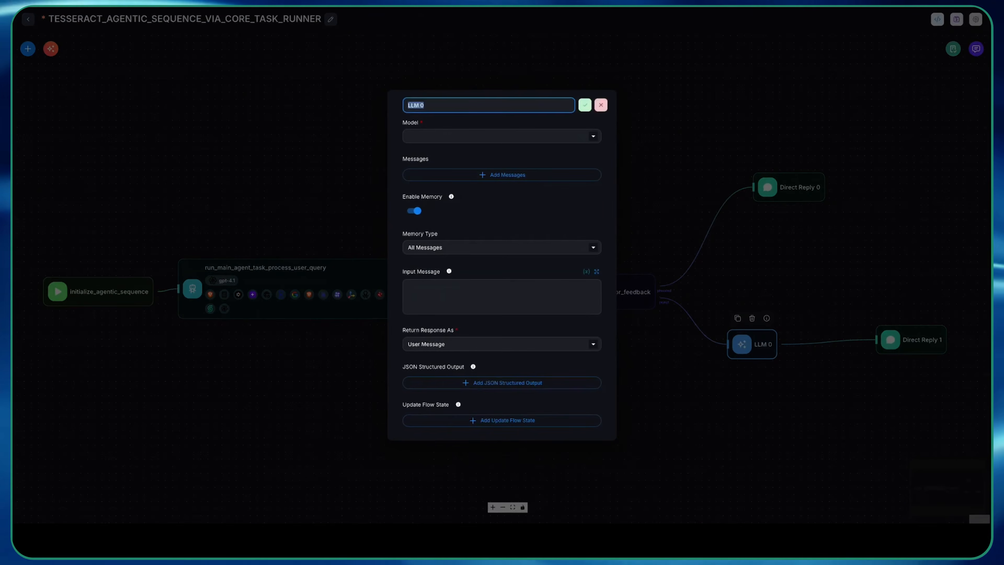
key(Return)
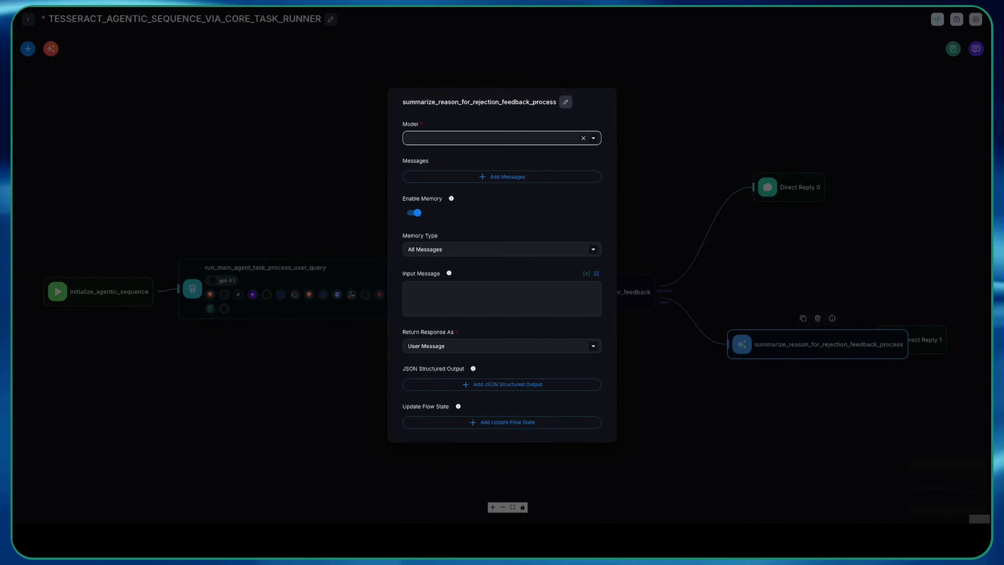
click(502, 138)
scroll(502, 189, down, 5)
click(502, 189)
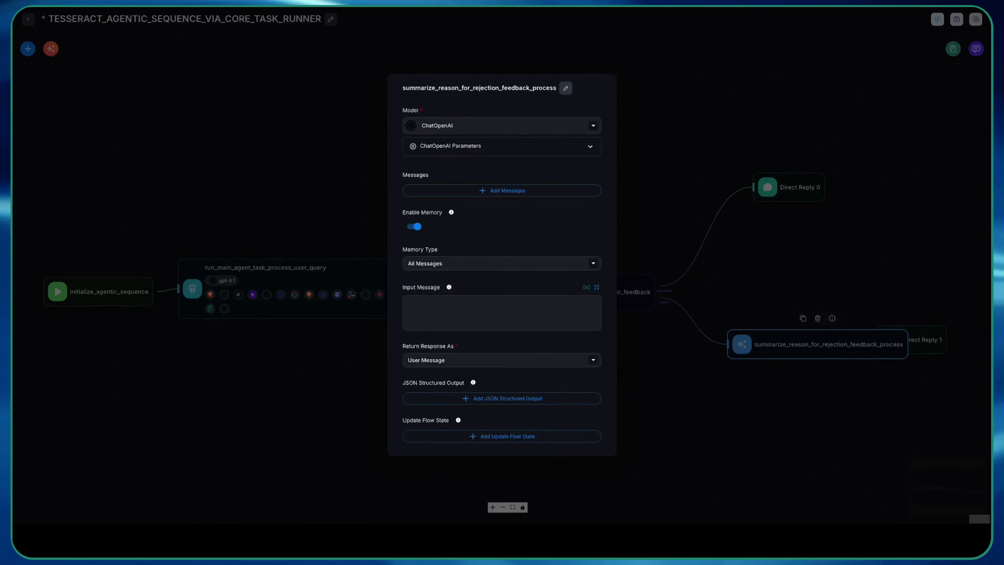
Configure the summarizer's ChatOpenAI with the VIA_OS_ASSISTANT_TESSERACT_NEXUS_SERVER credential, gpt-4.1, temperature 0.5 and High reasoning effort.
click(502, 147)
click(494, 169)
click(438, 186)
click(494, 206)
key(BackSpace)
text(5)
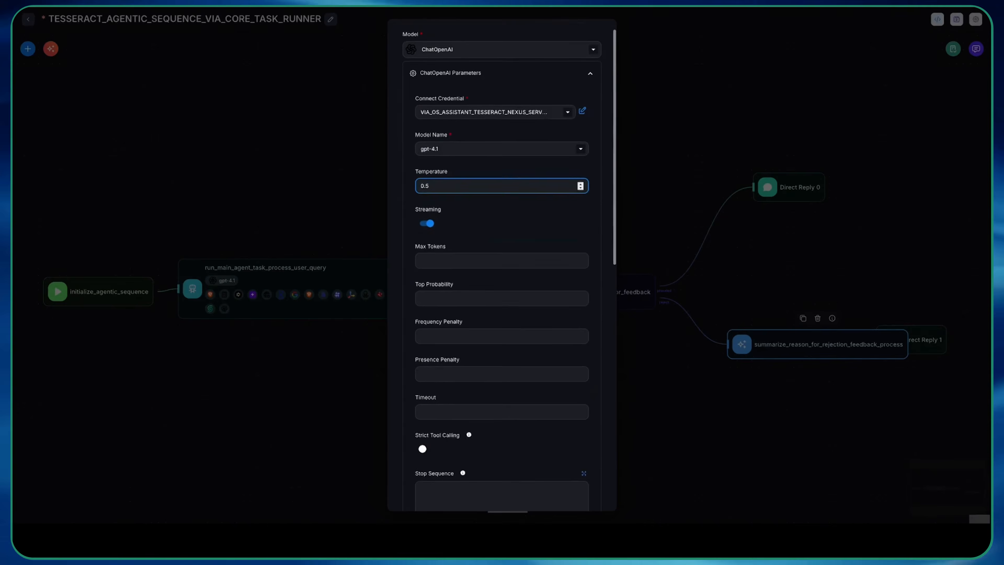
scroll(502, 265, down, 8)
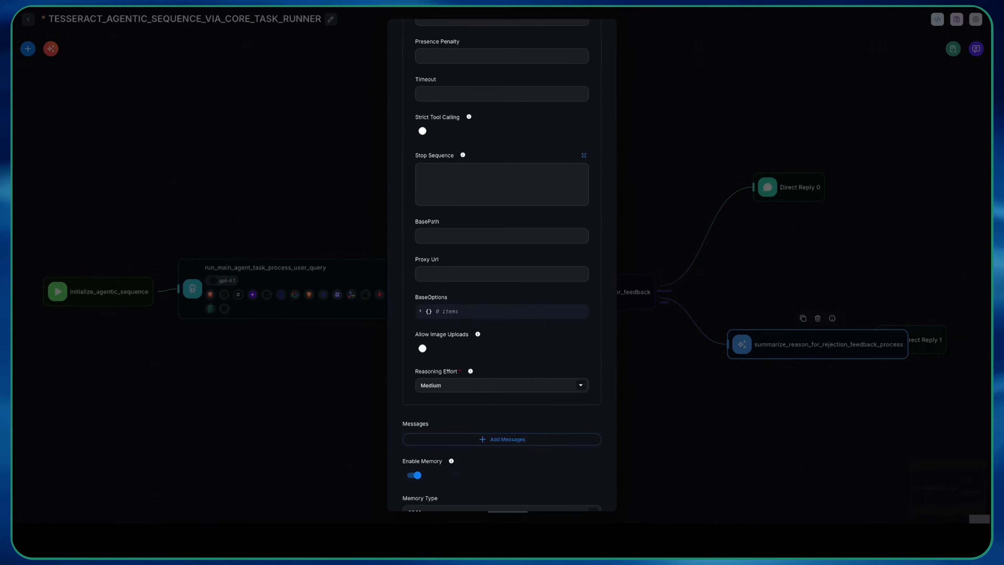
click(502, 385)
click(502, 430)
scroll(501, 309, down, 1)
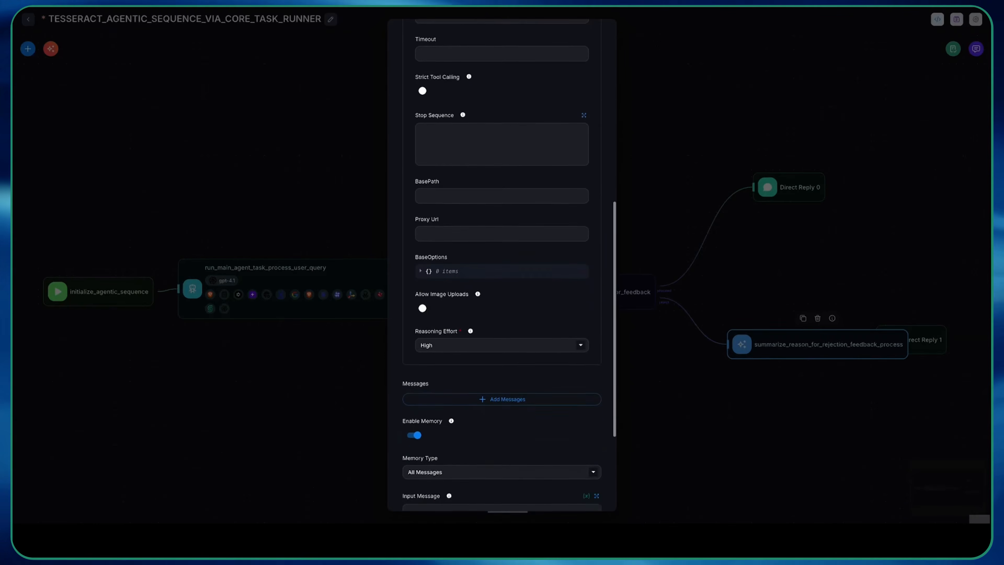
Add a System message reading "You are a response analyst and thorough summarizer. Prepare a summary of incoming" followed by the agentAgentflow_0 output variable.
scroll(501, 265, down, 4)
click(502, 245)
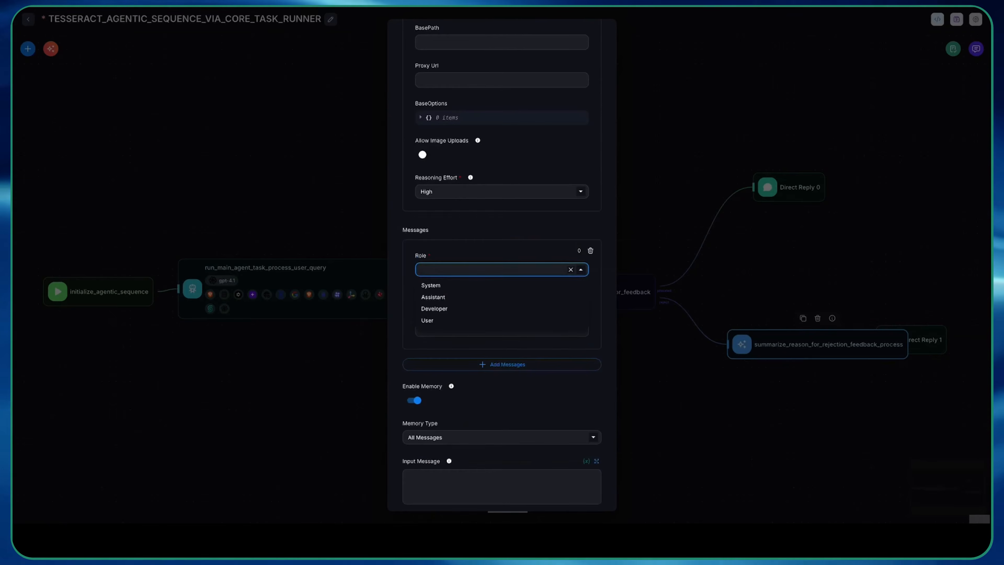
click(431, 285)
click(502, 318)
text(You are a response analyst and thorough summarizer. Pr)
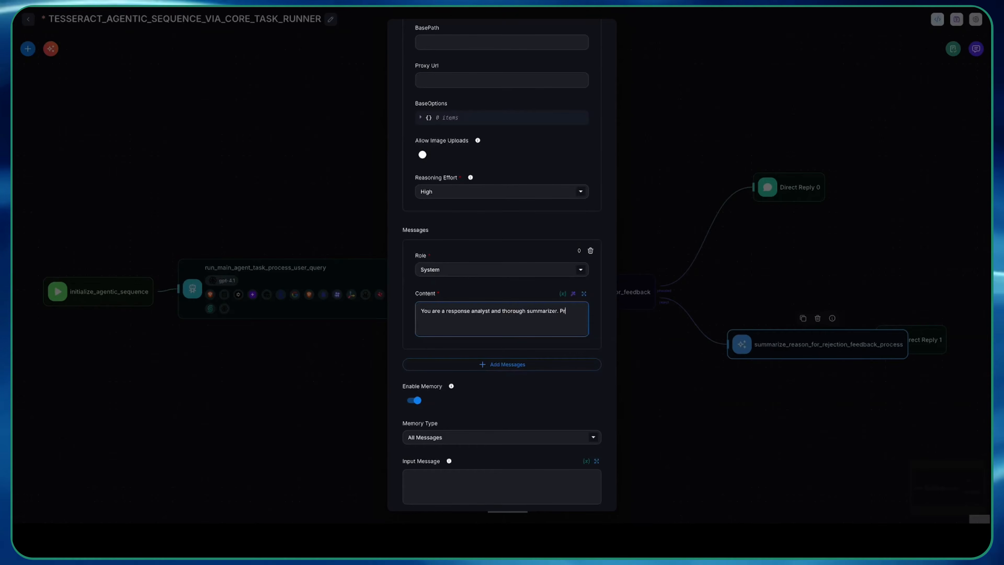
text( {{)
scroll(529, 356, down, 4)
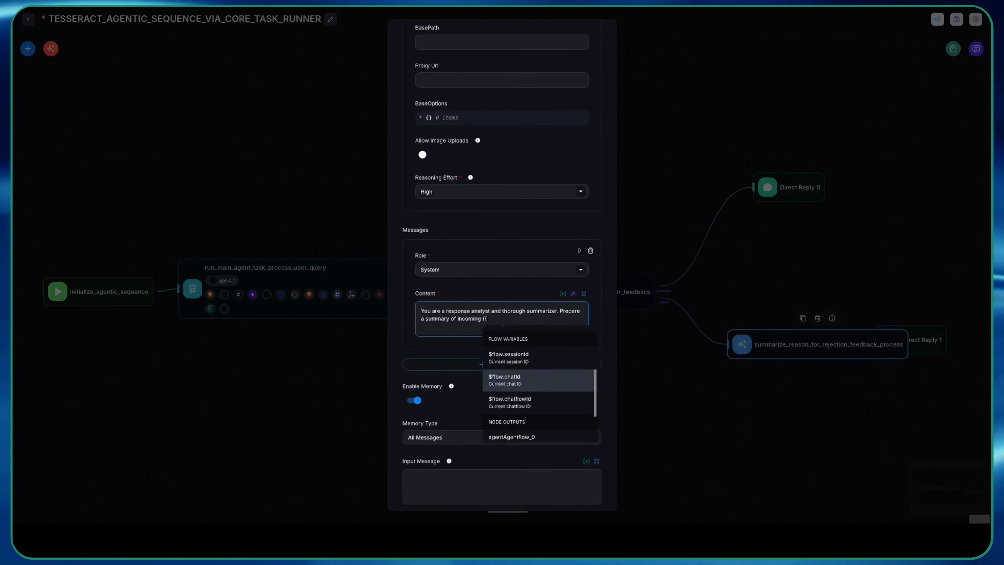
click(517, 390)
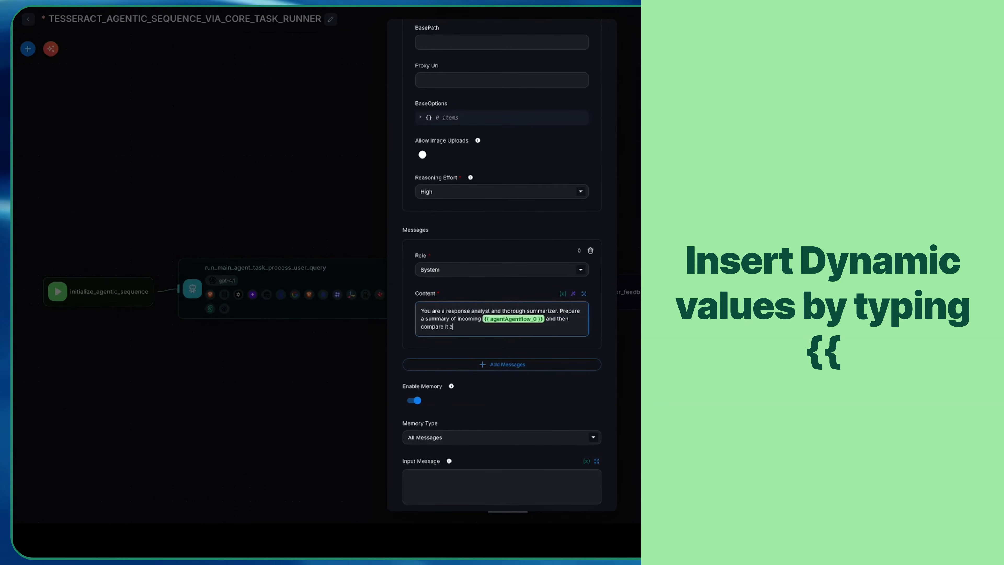
Continue the system message with "and then compare it against", the humanInputAgentflow_0 variable, and "Inform and prepare.".
text(and then compare it against {{)
scroll(522, 419, down, 5)
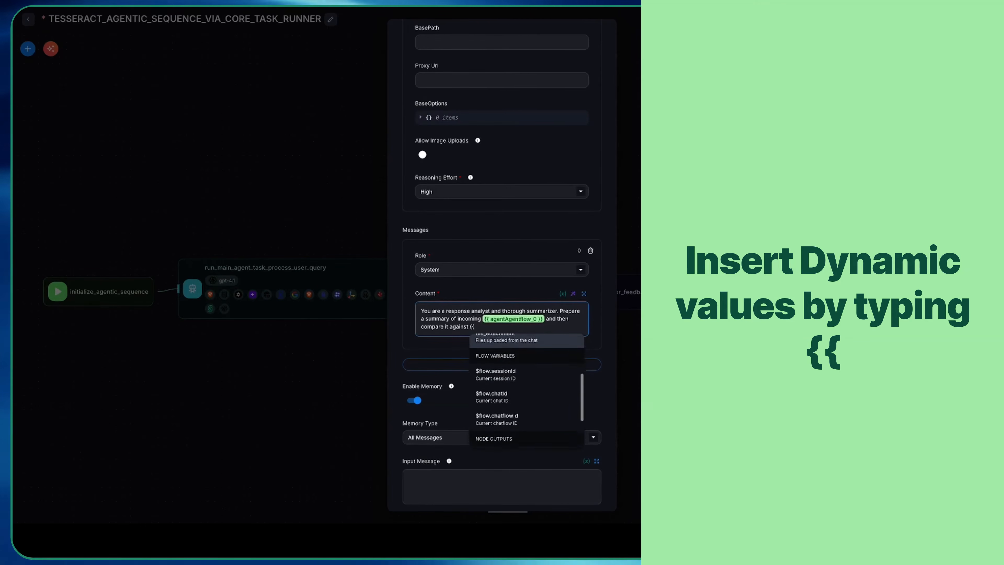
click(519, 428)
text(. Inform user of)
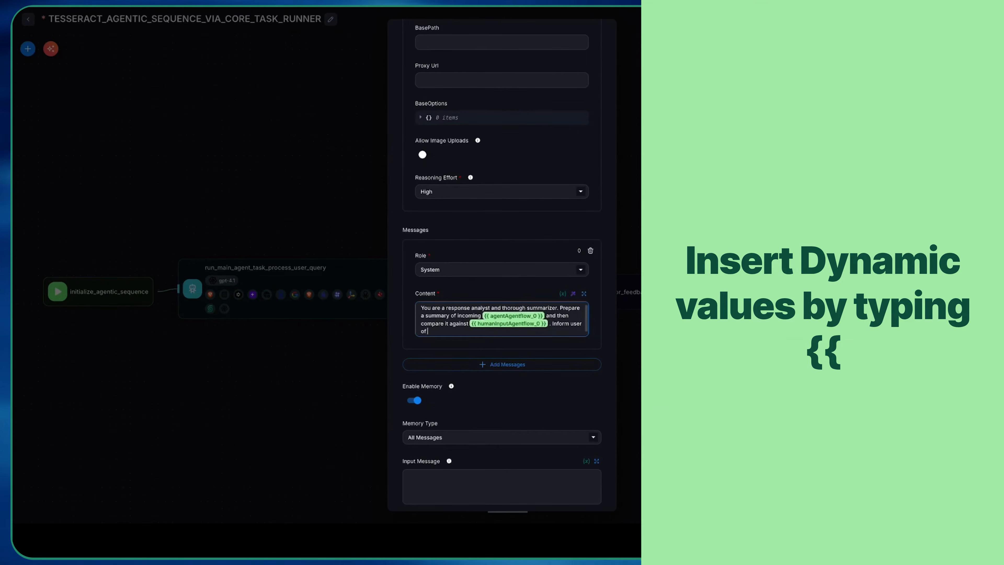
scroll(502, 318, down, 3)
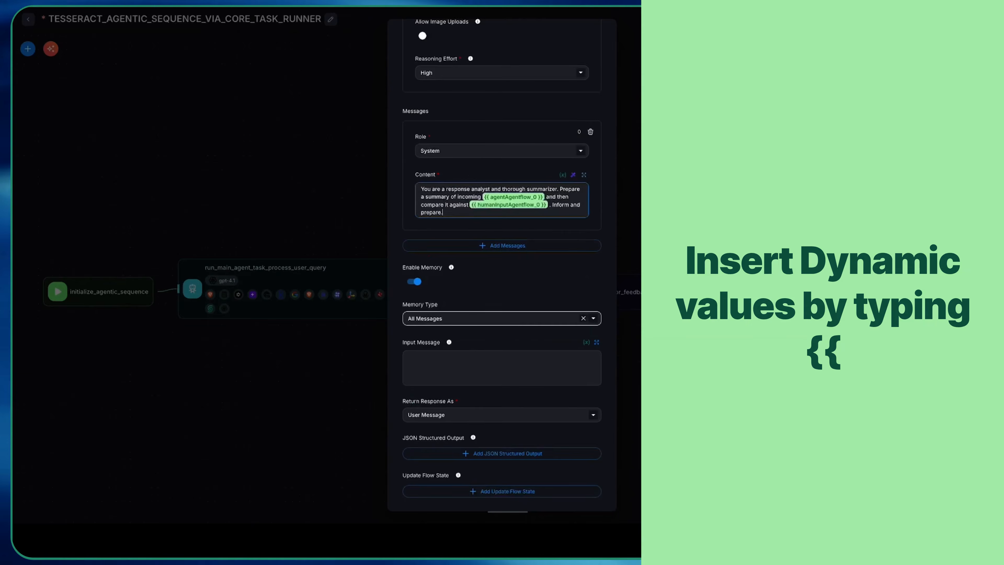
Close the summarizer's settings, save the flow, and move the summarizer node closer to the human input node.
scroll(502, 319, up, 15)
click(502, 70)
click(494, 46)
click(957, 19)
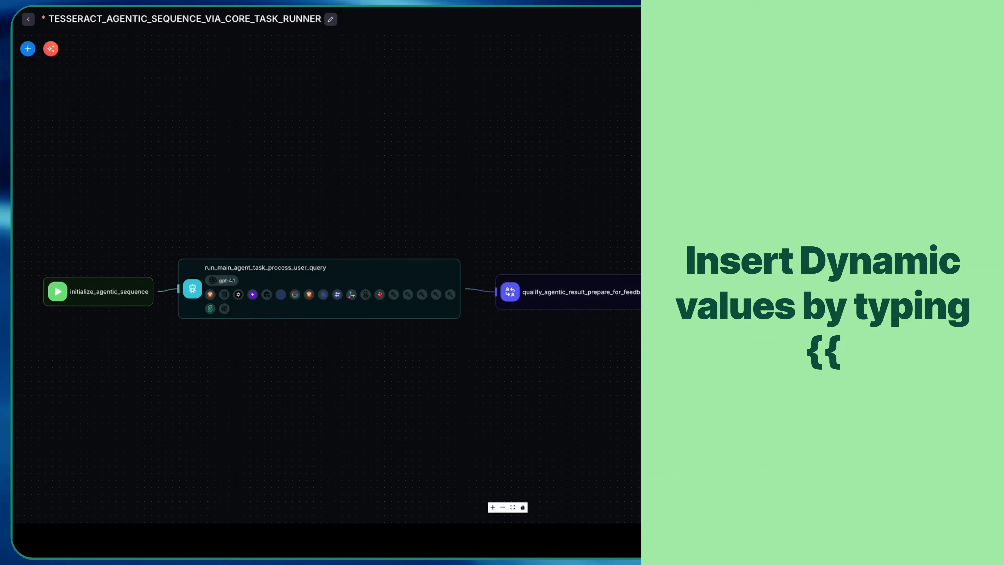
click(957, 19)
drag(817, 345, 752, 336)
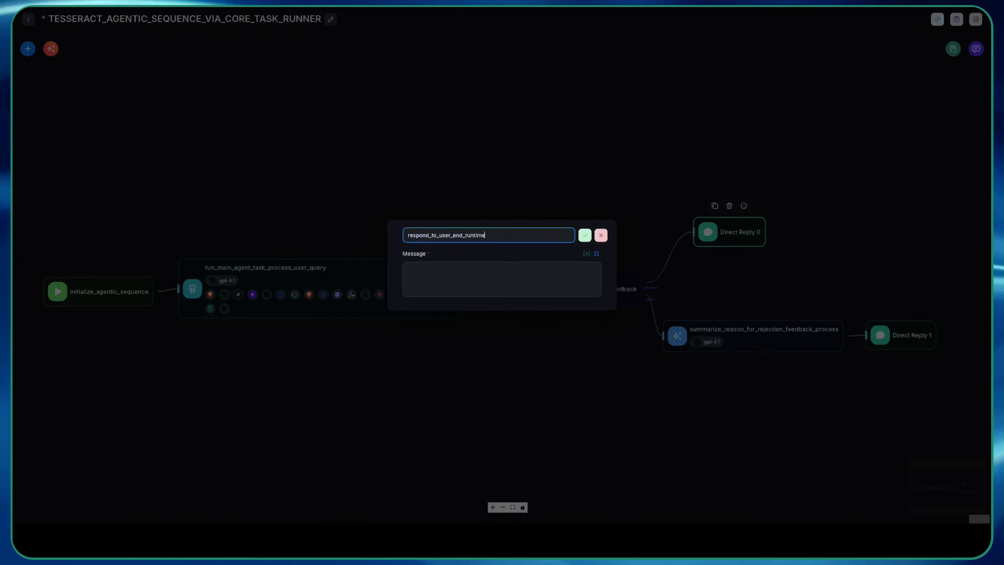
Rename Direct Reply 0 as respond_to_user_end_runtime_event and enter "All set – Agentic Results below:" followed by a dynamic output variable as its message.
text(_event)
key(Return)
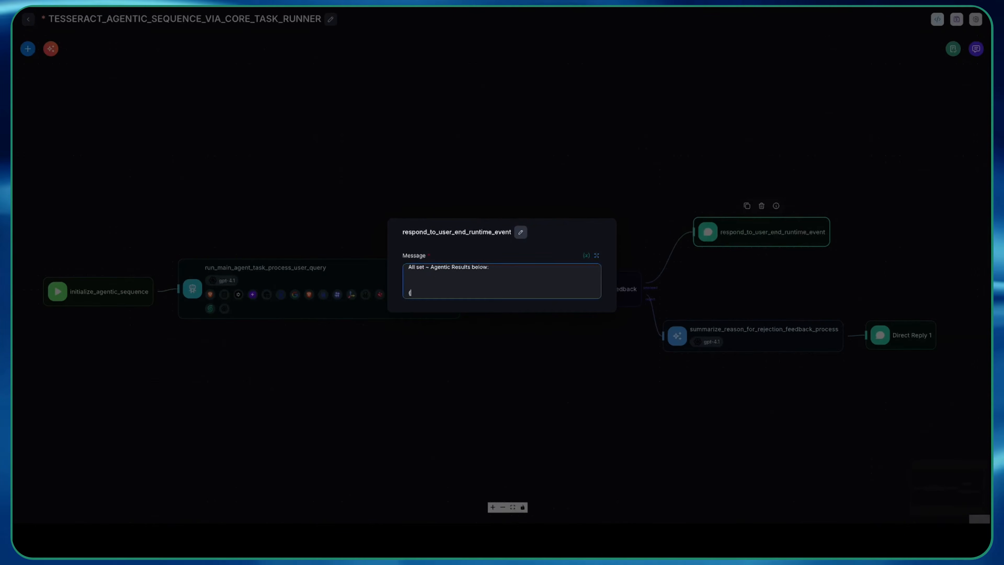
text({)
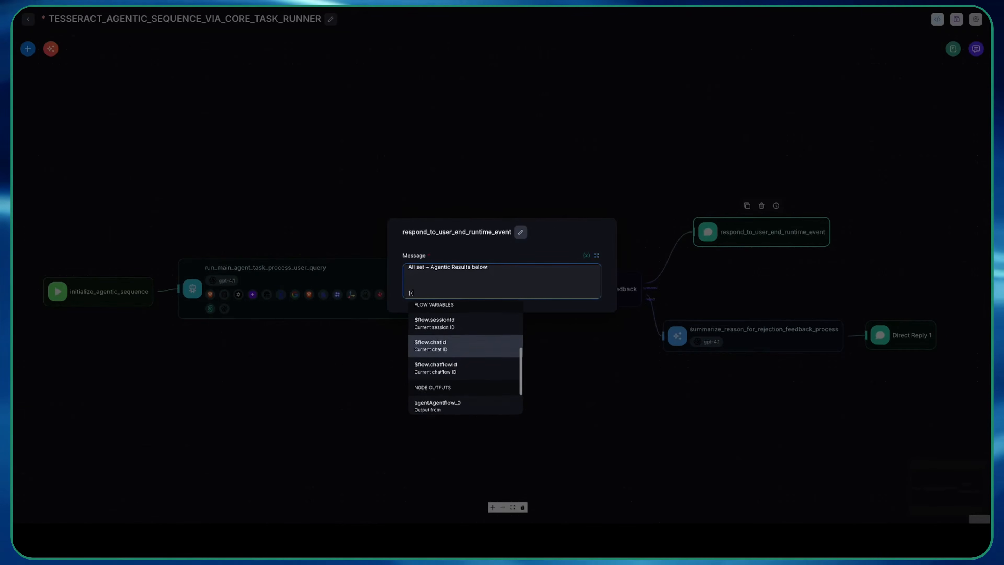
key(Down)
key(Down)
key(Return)
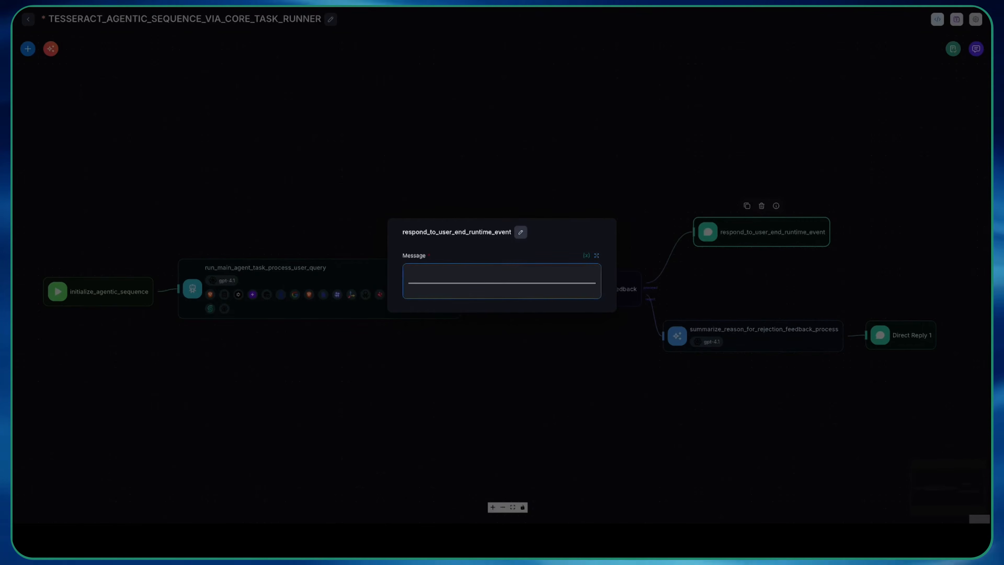
Insert a second dynamic variable below the divider in the reply message and save the flow.
text({{)
key(Down)
key(Down)
key(Down)
key(Down)
key(Down)
key(Down)
key(Down)
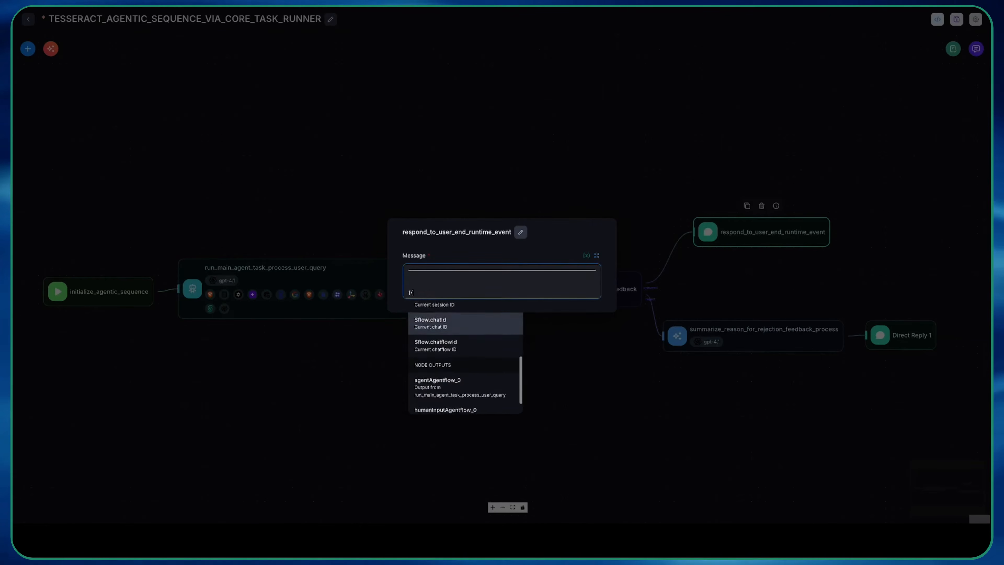
key(Return)
click(957, 20)
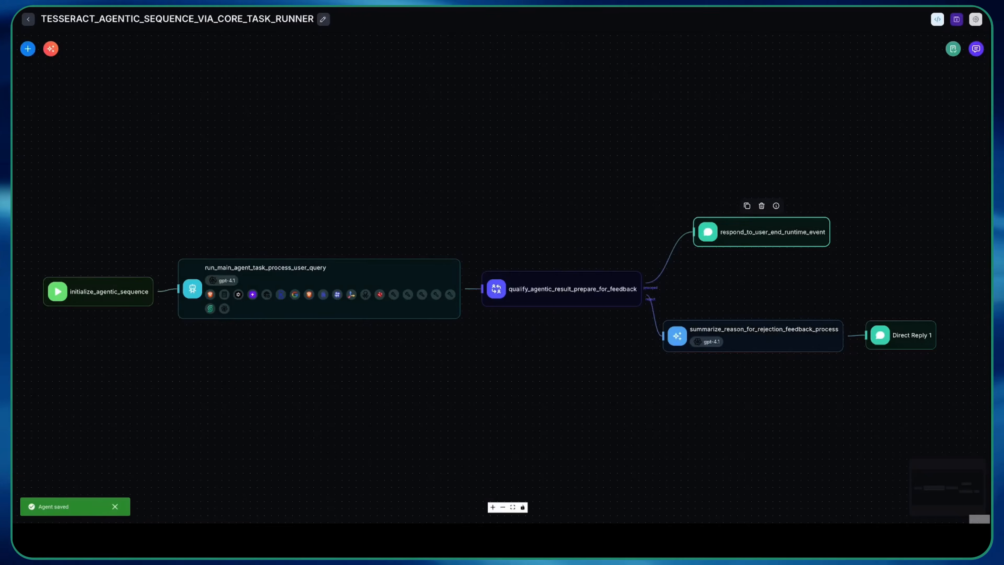
Rename Direct Reply 1 as respond_to_user_on_rejection_path.
double_click(753, 336)
double_click(900, 335)
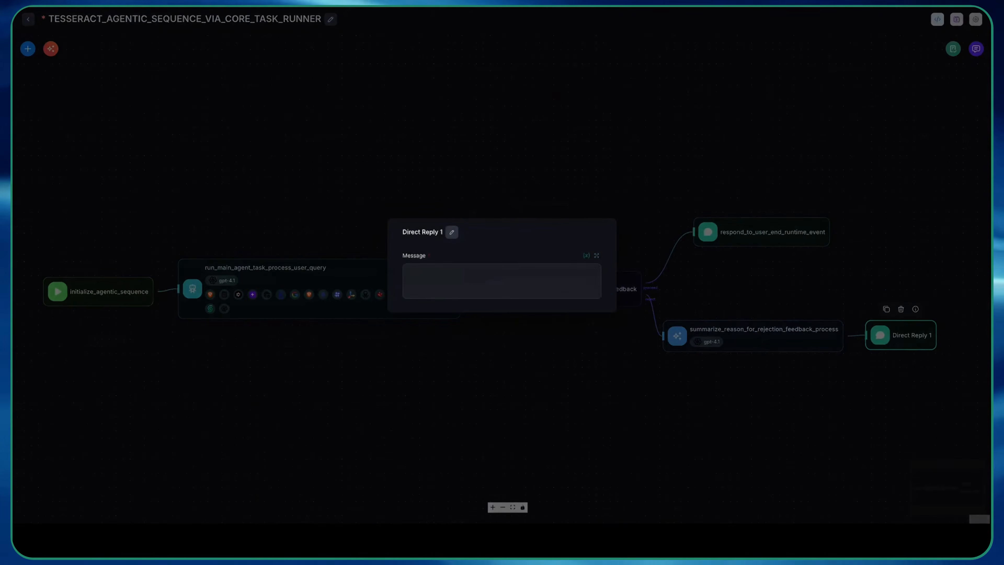
click(451, 233)
key(ctrl+a)
text(respon)
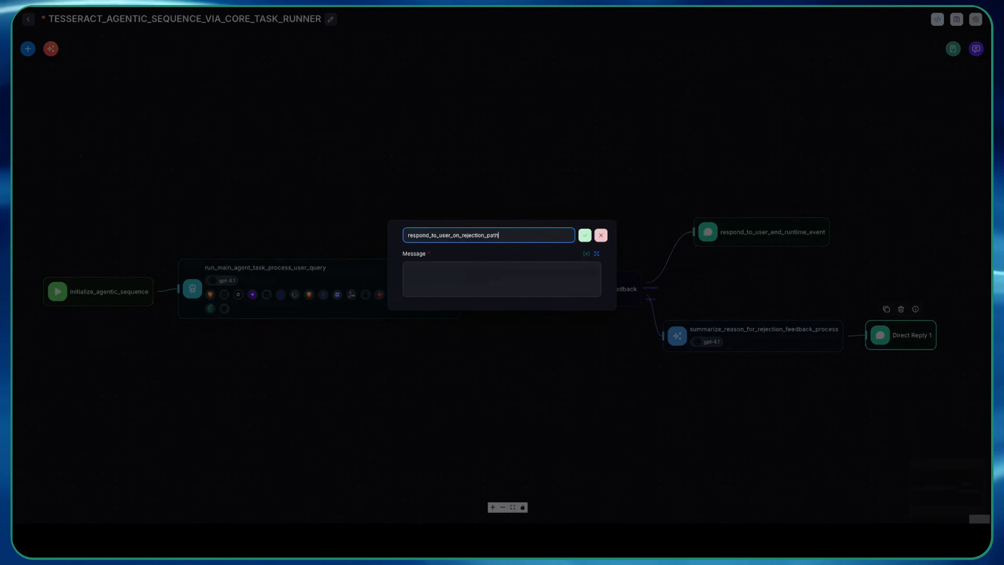
click(584, 236)
Start the rejection reply's message with the heading "Core Agent:" and the main agent node's output variable.
click(501, 278)
text({{)
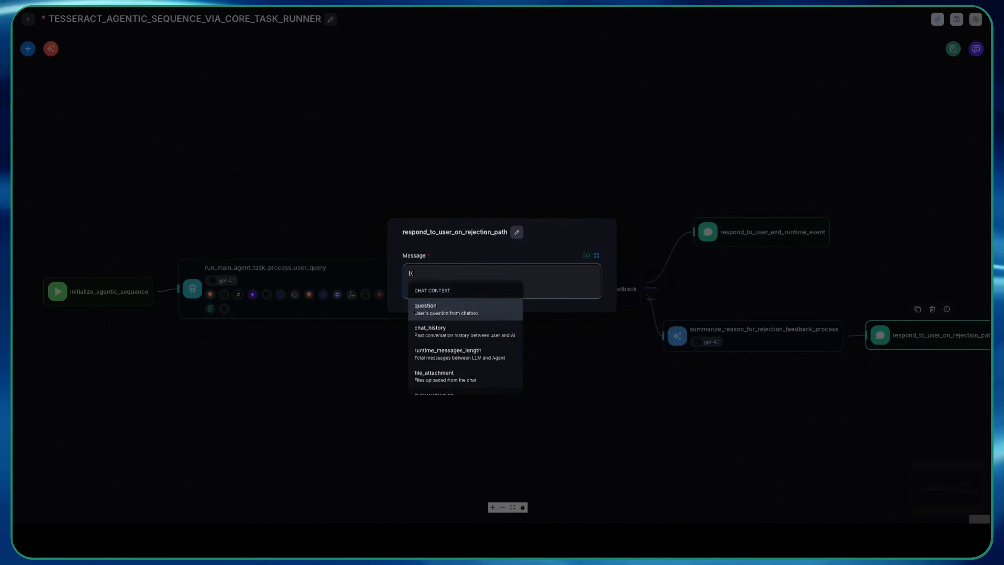
scroll(466, 370, down, 10)
click(454, 345)
text(Core Agent:)
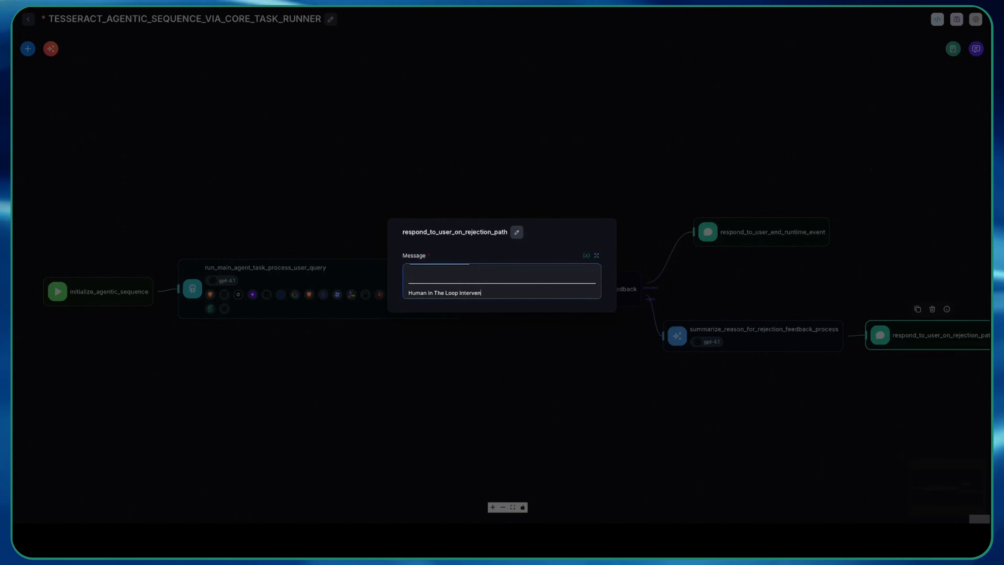
Add the heading "Human in The Loop Intervention and summary:" to the message, followed by the humanInputAgentflow_0 output variable.
text(and summary:)
key(Return)
key(Return)
text({{)
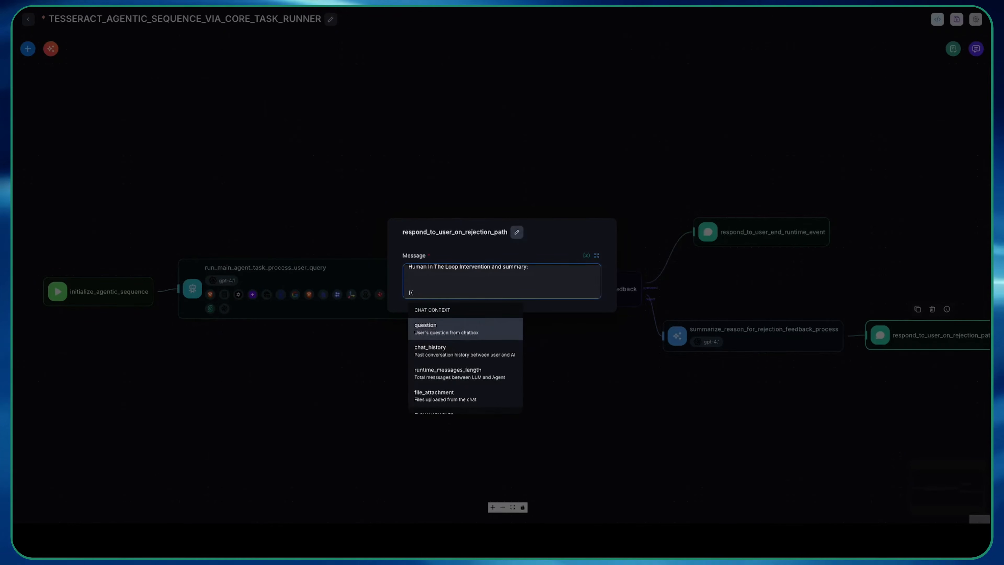
scroll(466, 370, down, 2)
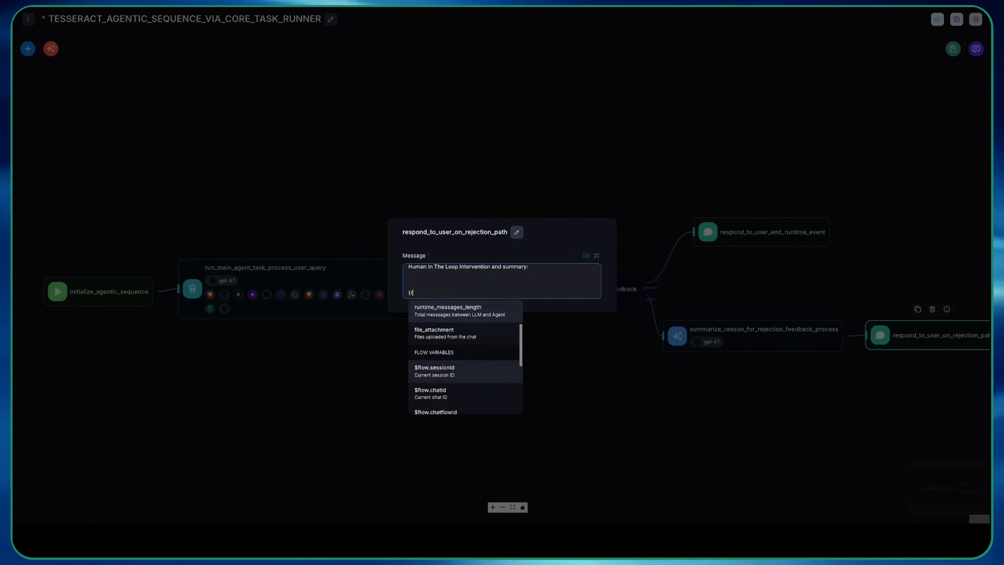
scroll(466, 369, down, 3)
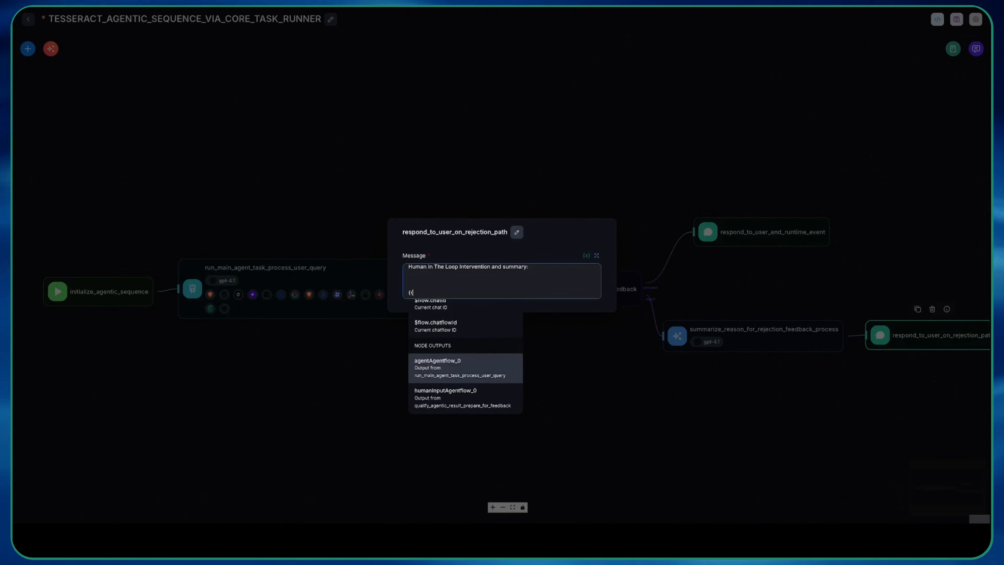
click(454, 397)
Below another divider, add the heading "LLM Summarizer Intermediary" and the llmAgentflow_0 output variable.
key(Return)
key(Return)
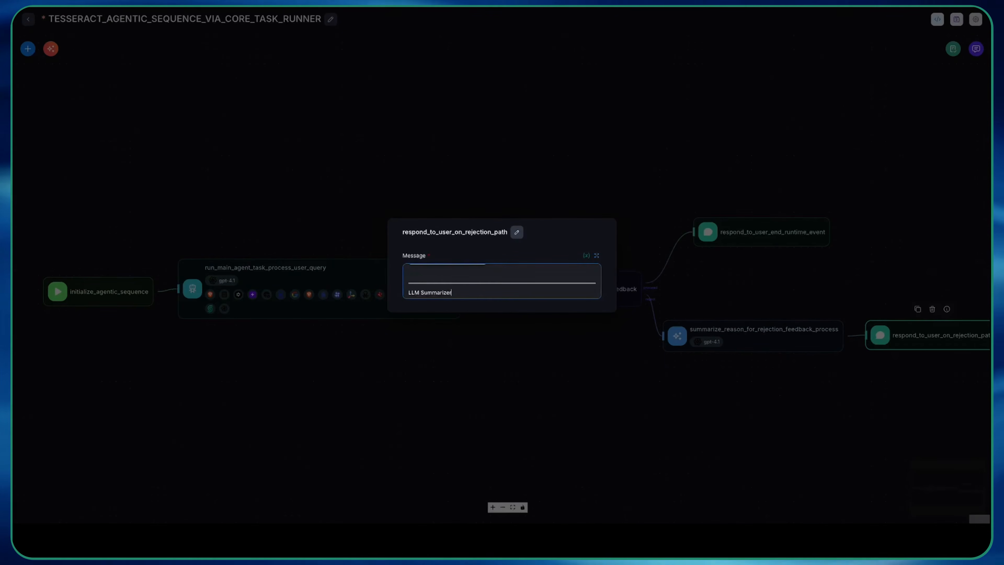
text(Intermediary)
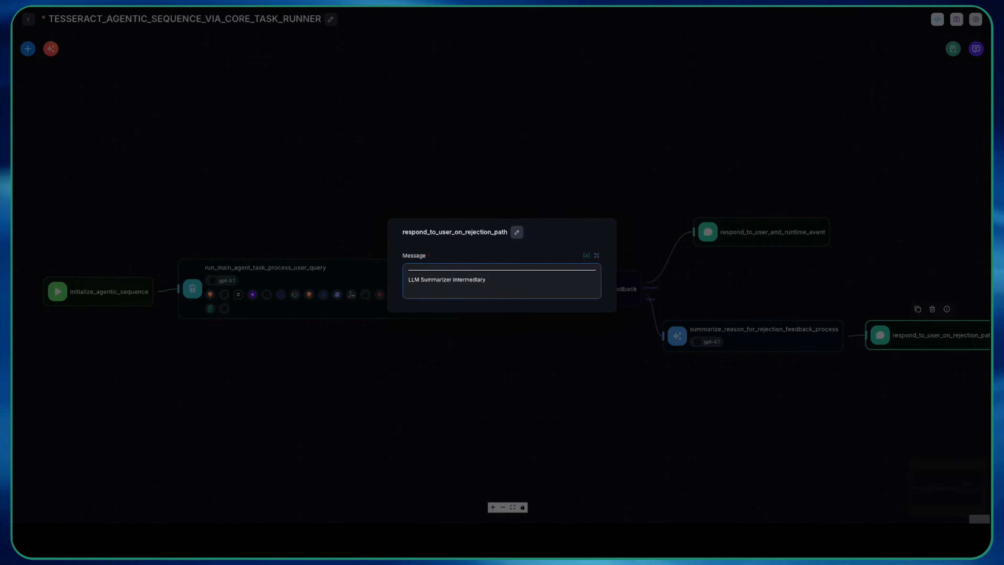
key(Return)
text({{)
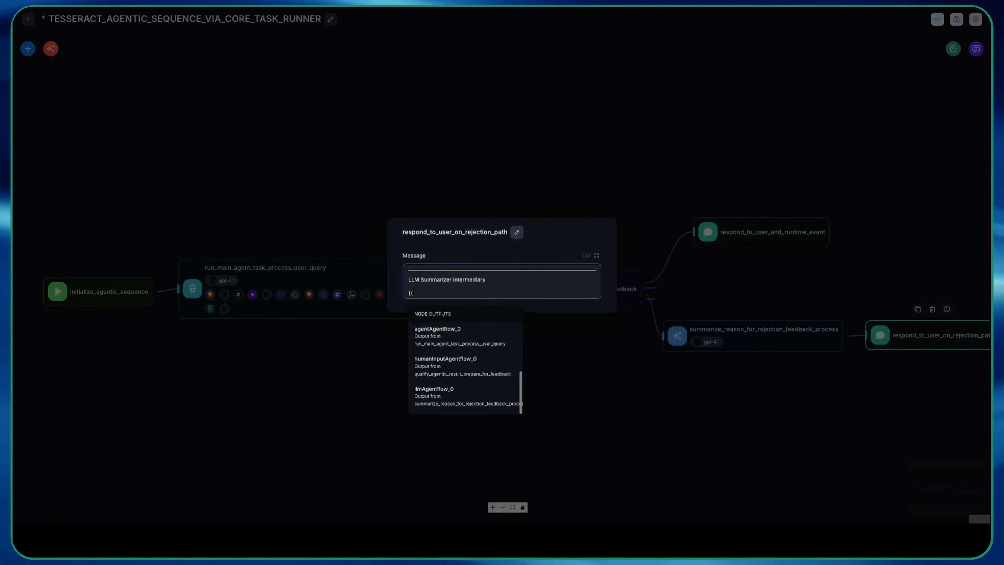
Close the rejection reply's settings, save the flow, and validate it with the checklist.
click(734, 277)
scroll(734, 277, down, 1)
drag(734, 277, 686, 272)
click(956, 19)
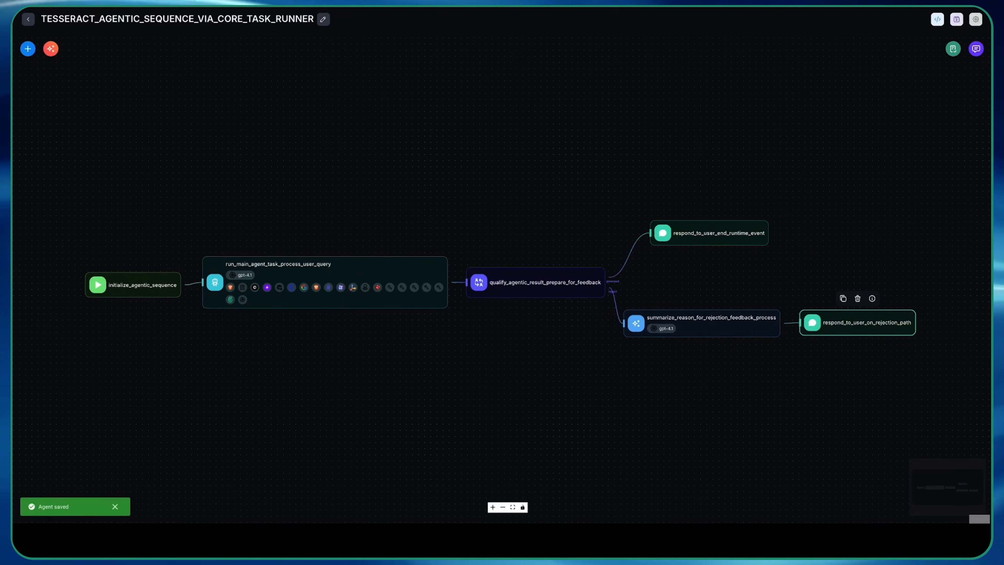
click(952, 49)
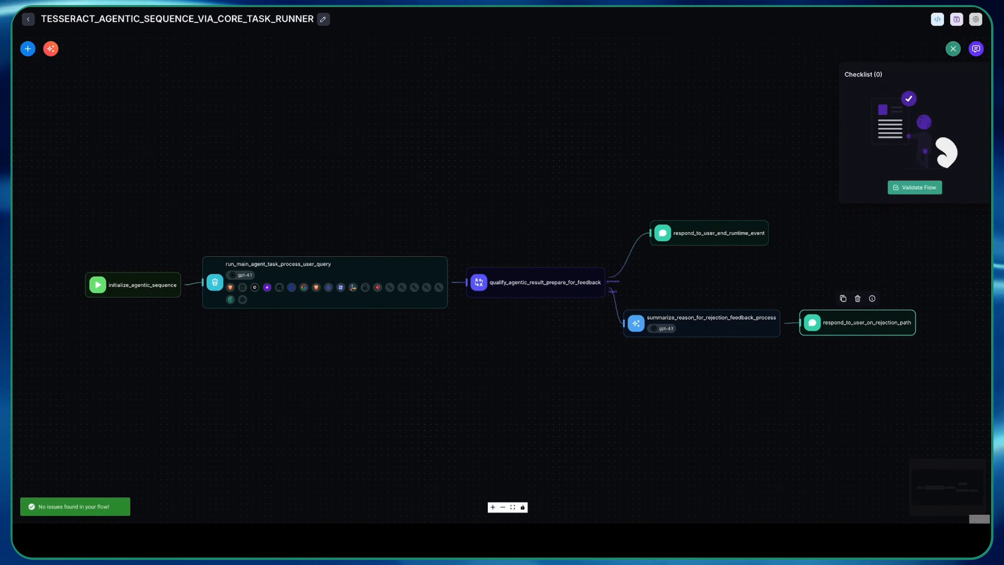
Test the flow in chat with a research question on Vercel's AI SDK versus Langchain and read through the agent's response.
click(976, 48)
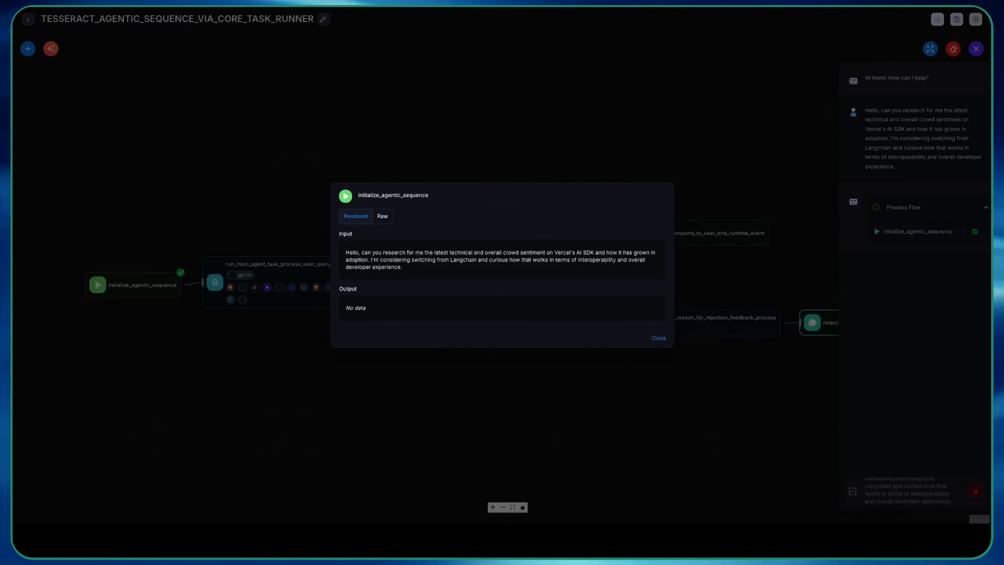
key(Escape)
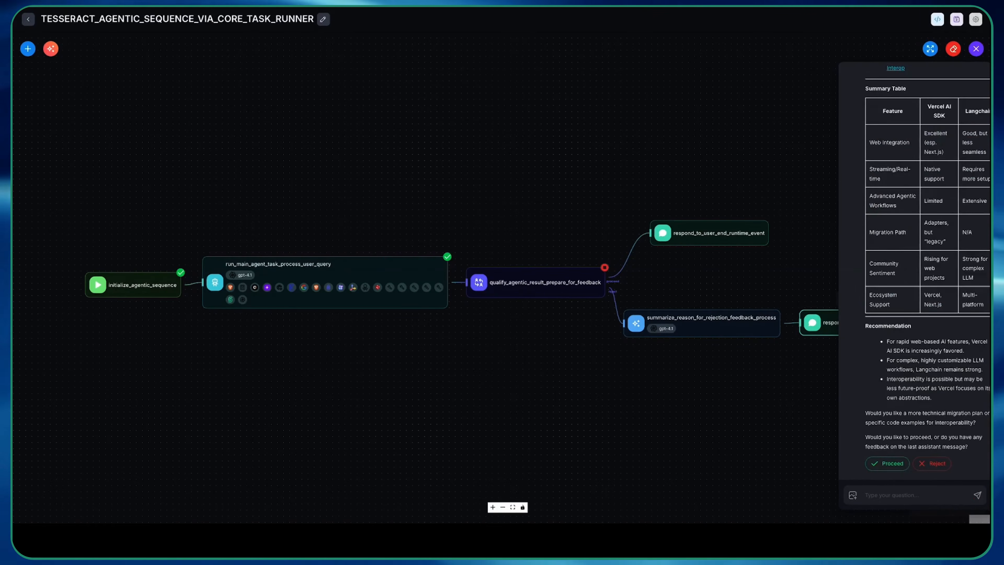
scroll(927, 277, up, 15)
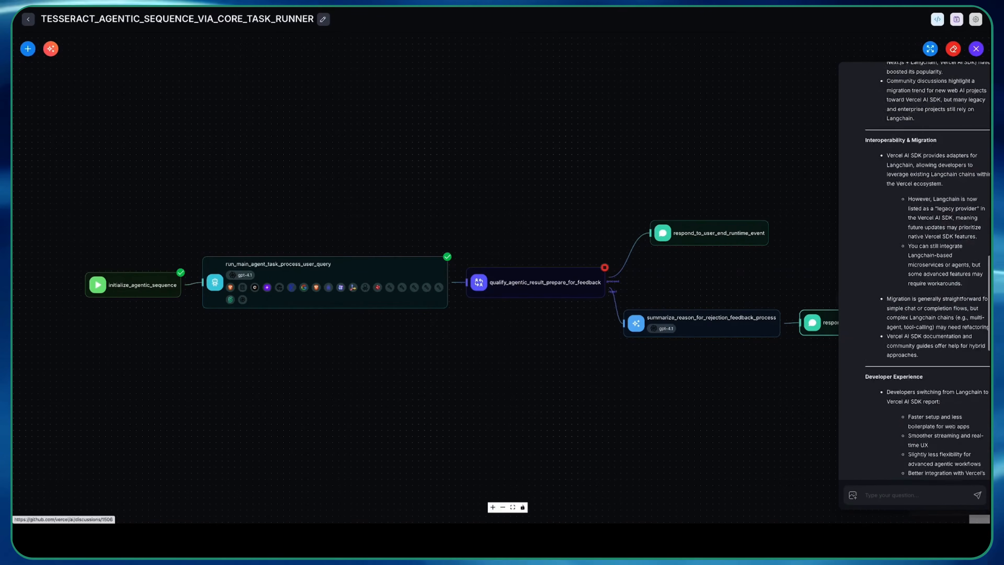
scroll(912, 277, up, 15)
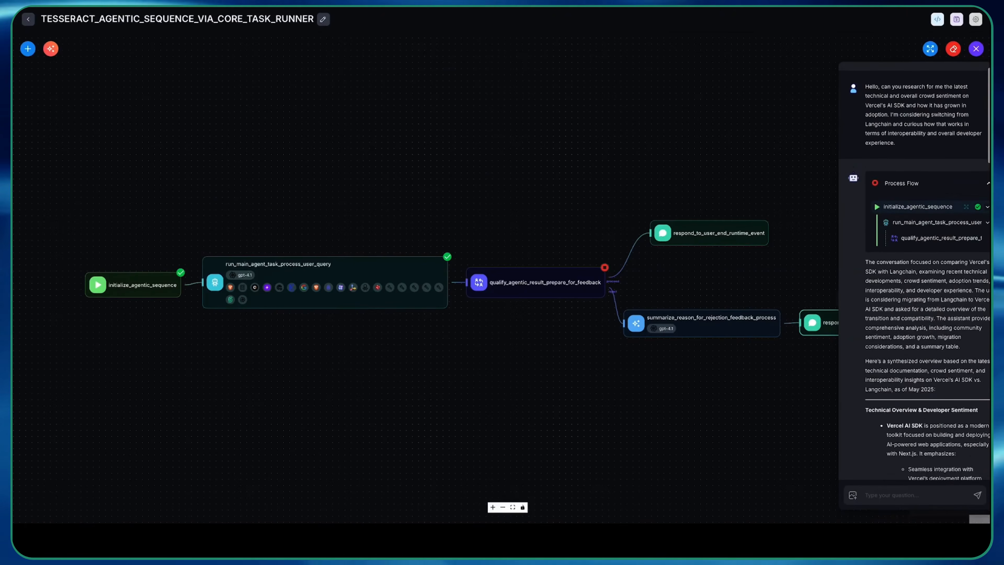
scroll(913, 277, down, 3)
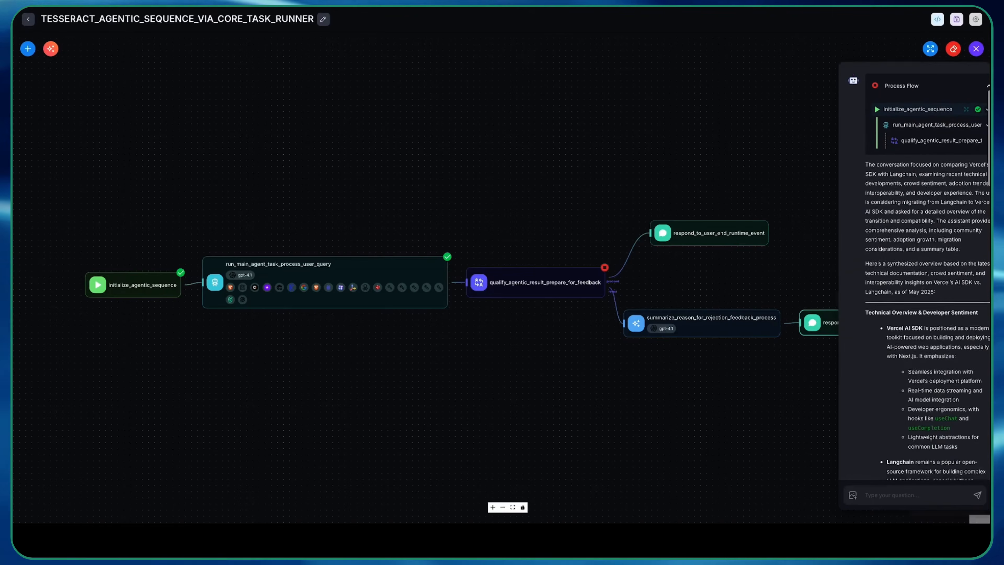
scroll(926, 277, down, 5)
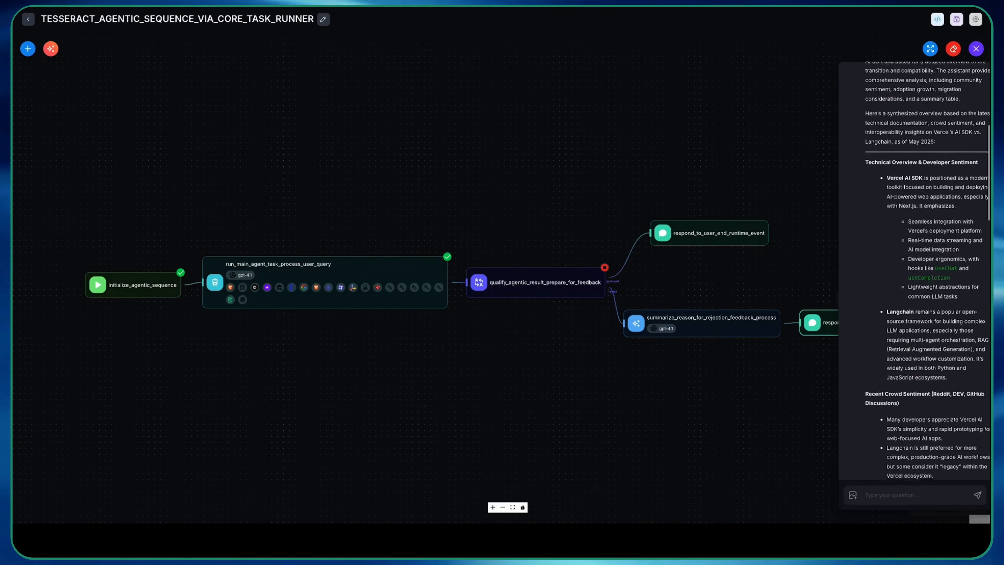
scroll(913, 277, down, 8)
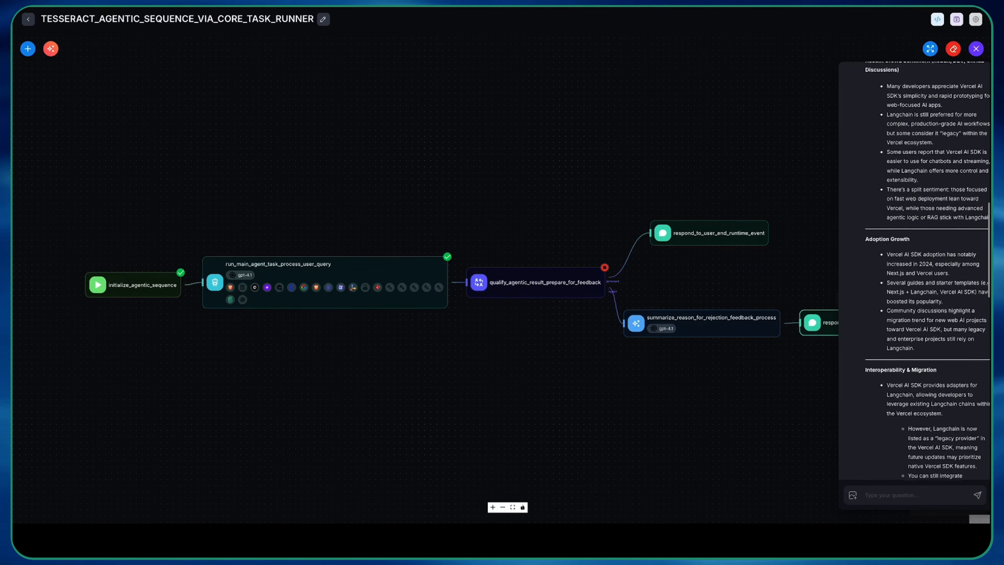
scroll(913, 277, down, 10)
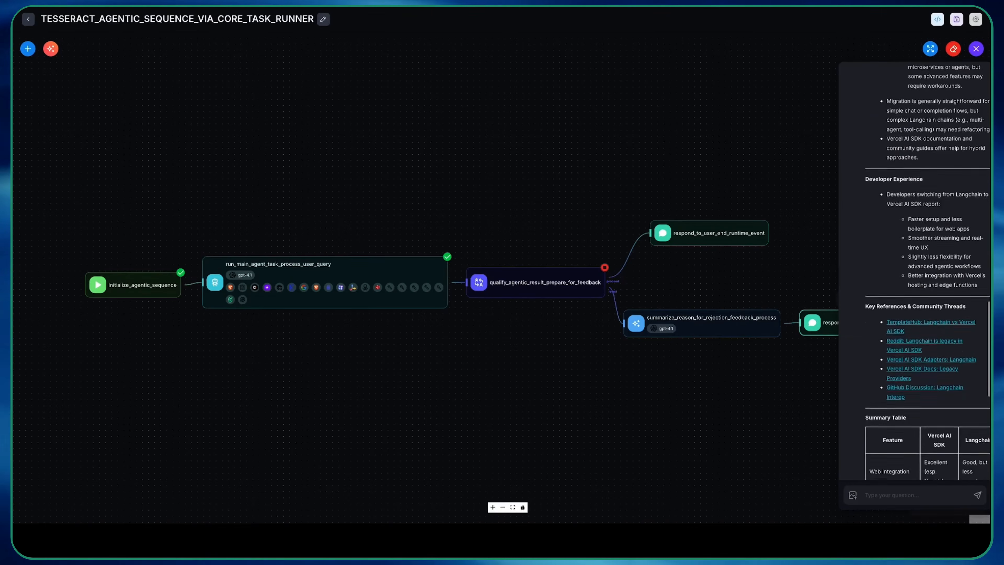
click(95, 277)
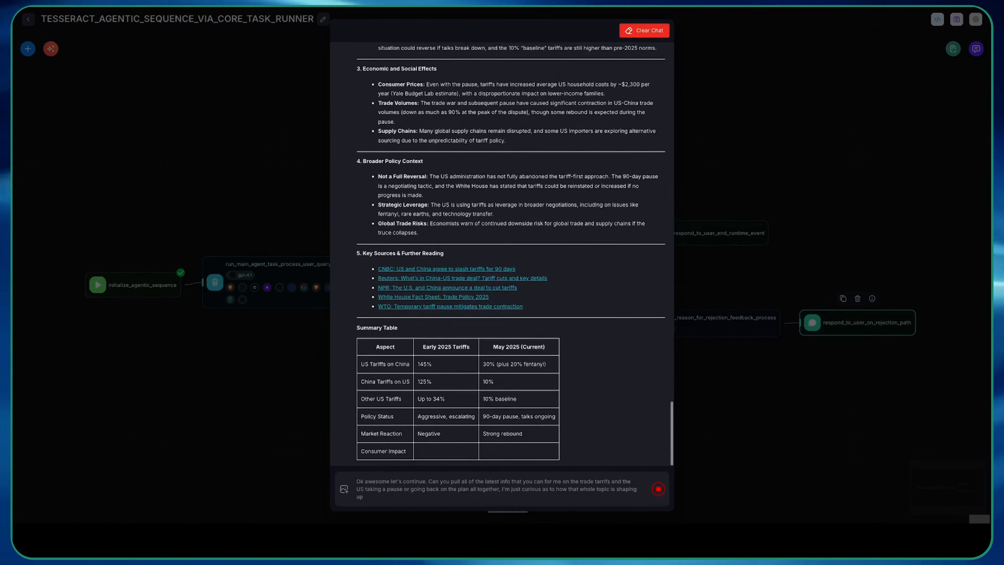
Review the process flow and the agent's research response to the US trade tariff question in the chat.
scroll(421, 449, up, 12)
click(421, 206)
scroll(421, 206, down, 6)
key(Escape)
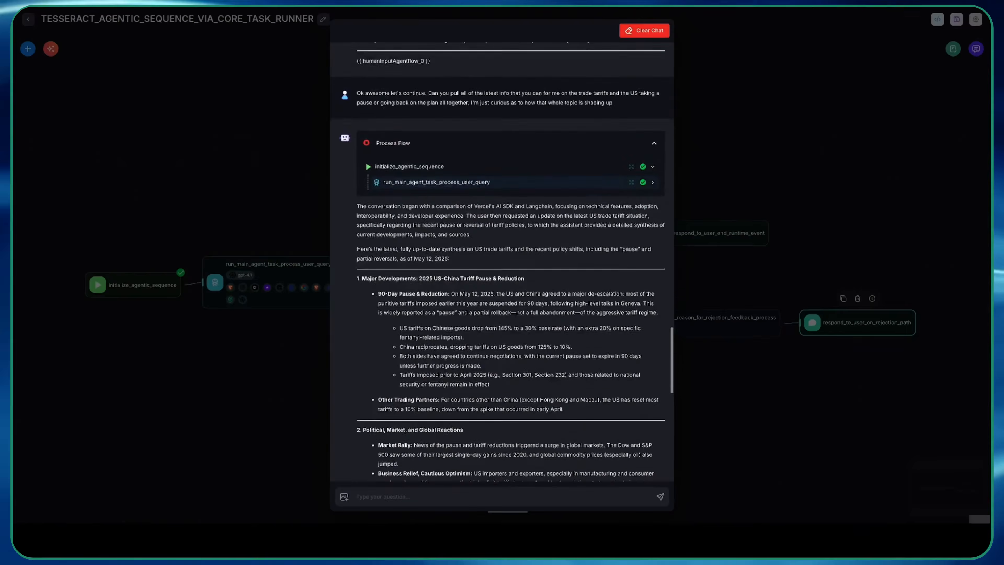
scroll(502, 261, down, 10)
scroll(502, 261, down, 4)
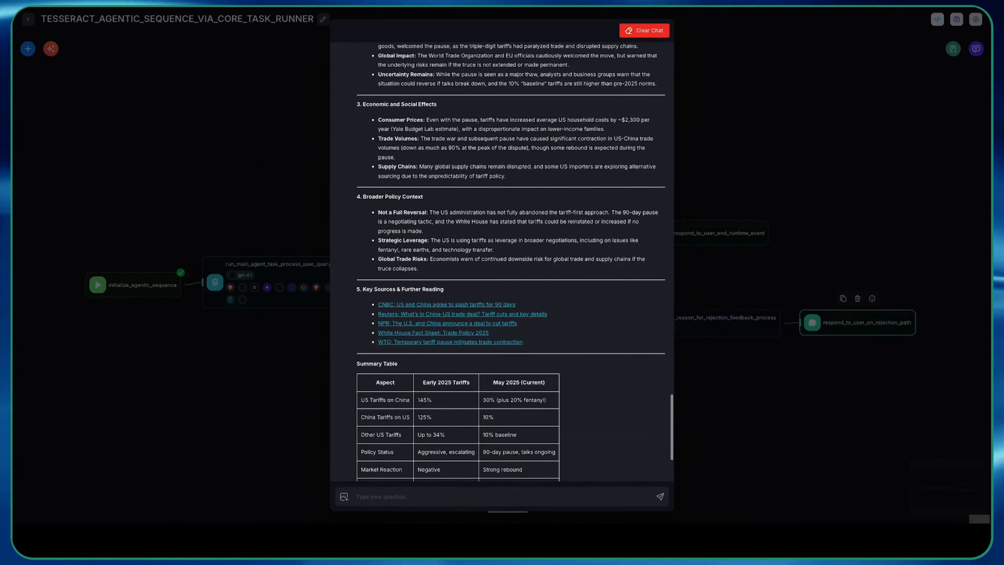
Reject the tariff response and submit feedback requesting another pass focused on the Trump side and how the whole initial aggression occurred.
click(427, 464)
text(Ok that)
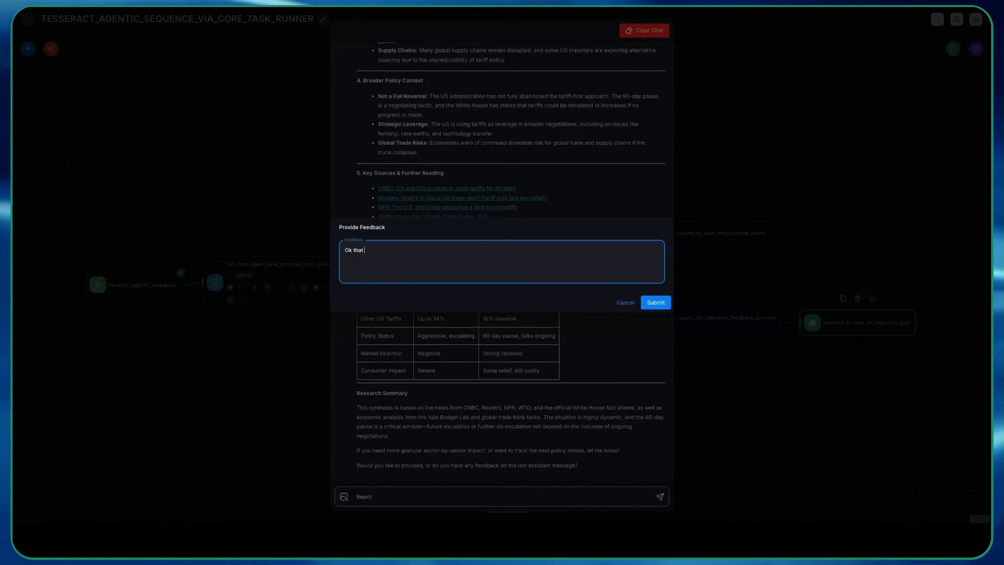
text( is all good but I'd like to do another pass and focus more on th)
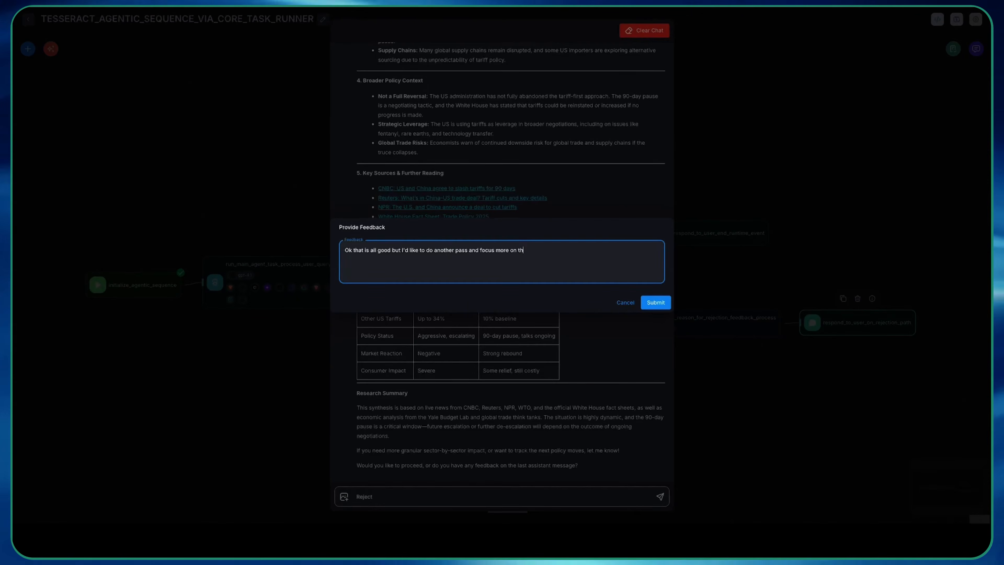
text(e Trump side of it and how the whole initial aggression occurred in the first place)
right_click(385, 259)
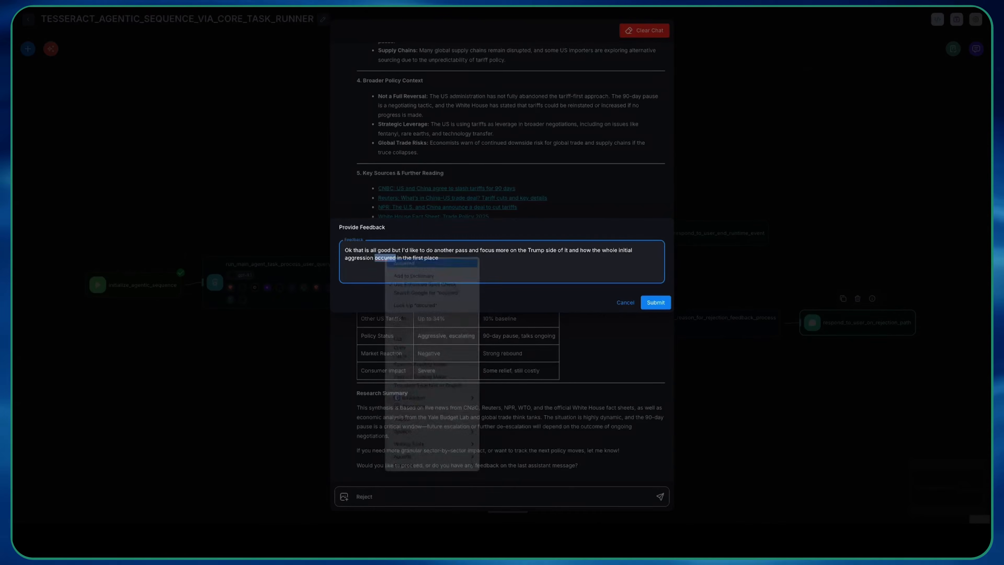
click(401, 269)
click(655, 303)
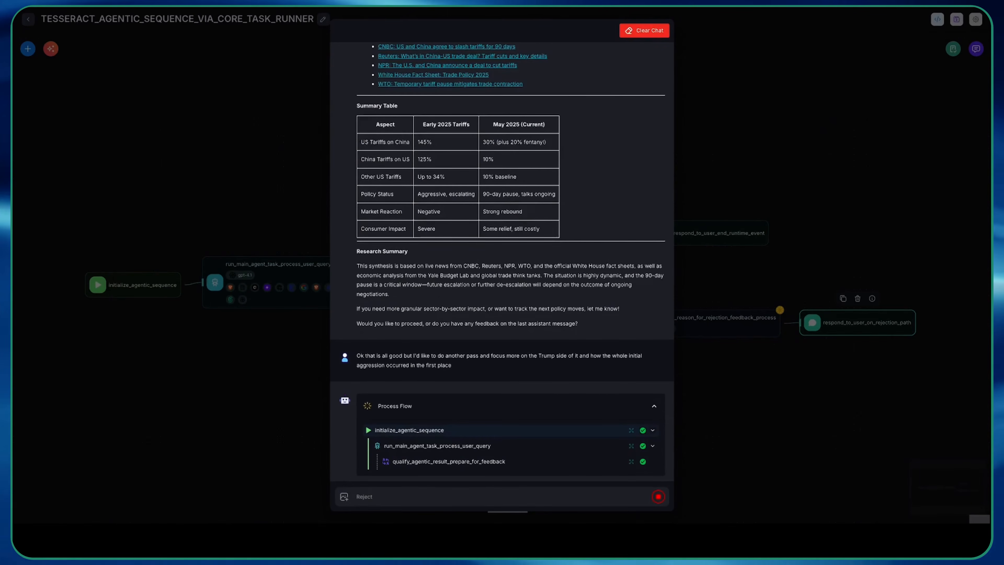
Examine the input and output details of the qualify_agentic_result_prepare_for_feedback step, then close them.
click(631, 461)
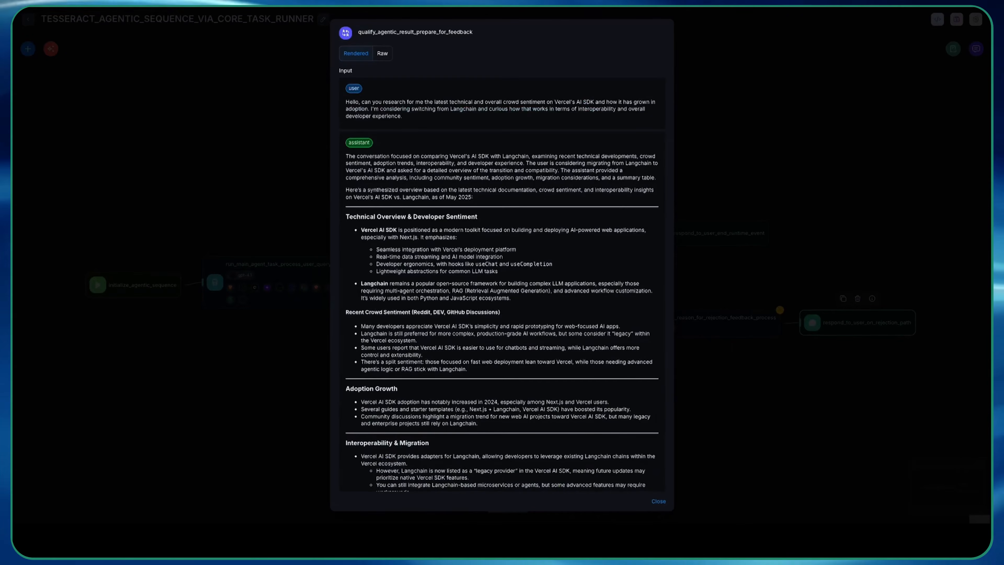
scroll(502, 257, down, 20)
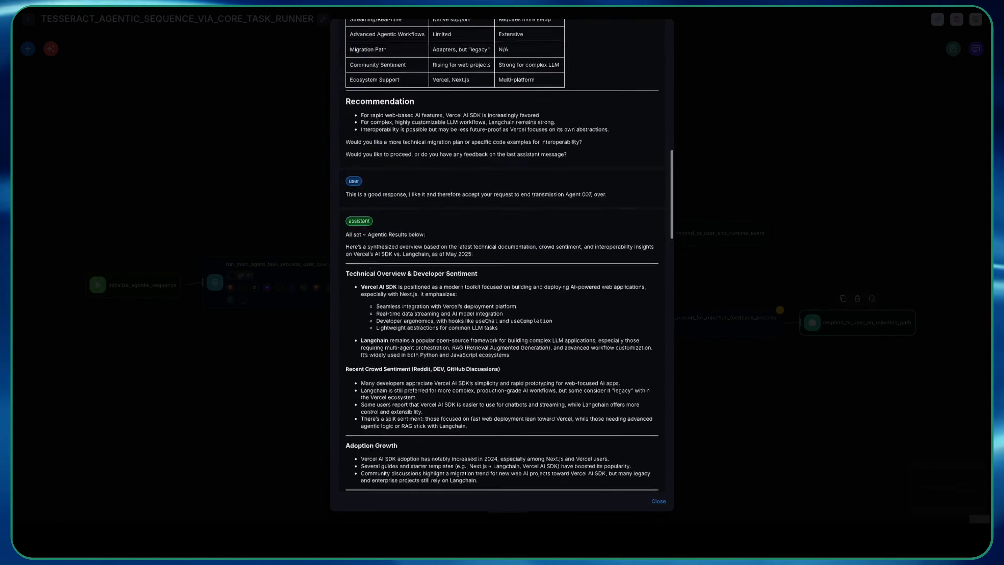
scroll(501, 257, down, 15)
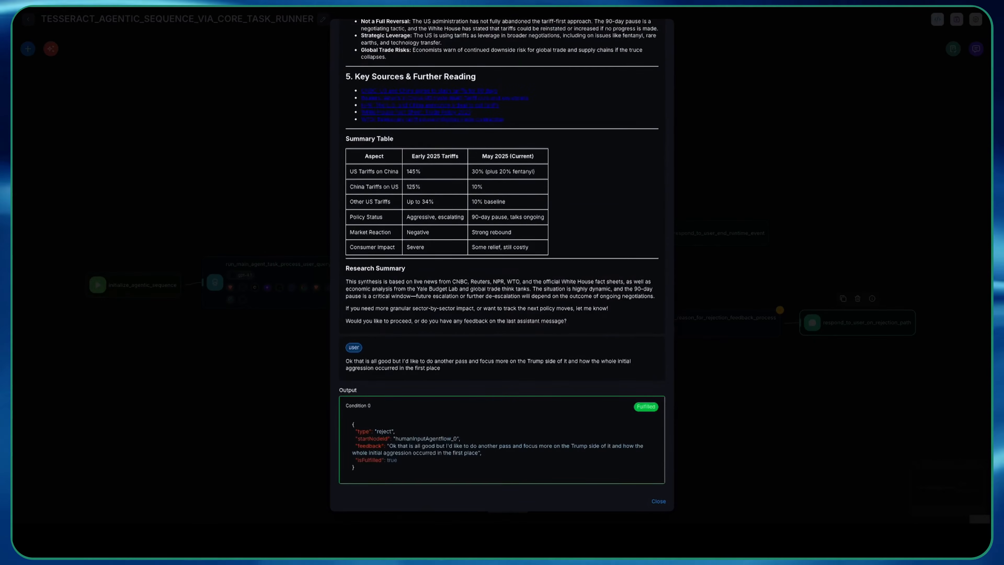
click(658, 500)
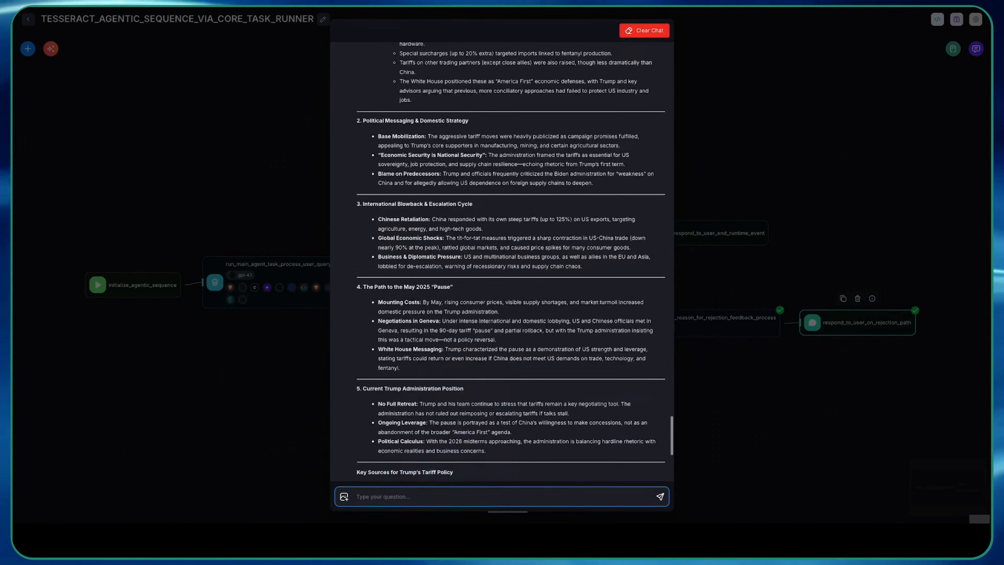
Inspect the respond_to_user_on_rejection_path step's details and read the rejection path's reply through to its summary.
scroll(501, 261, up, 20)
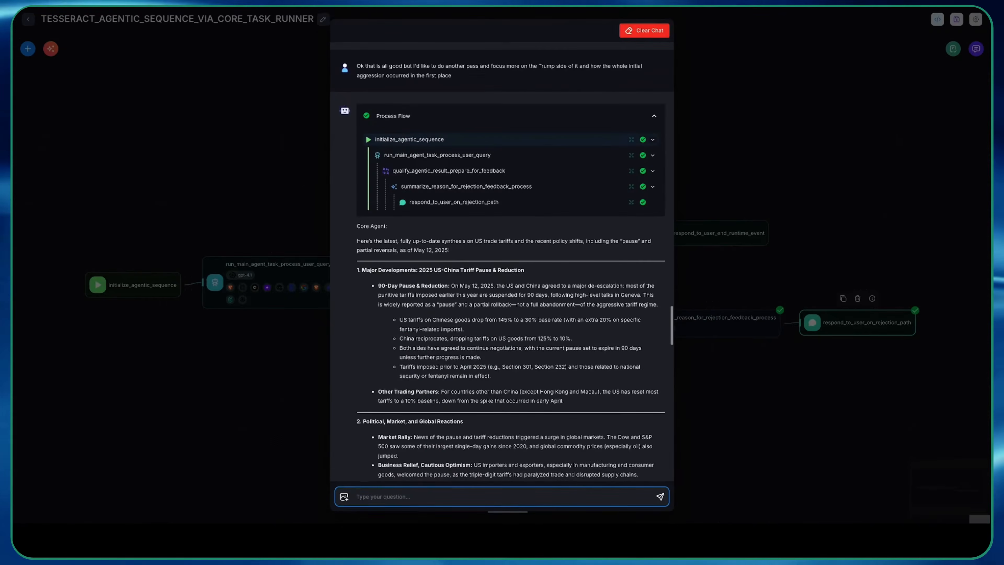
click(631, 205)
click(659, 501)
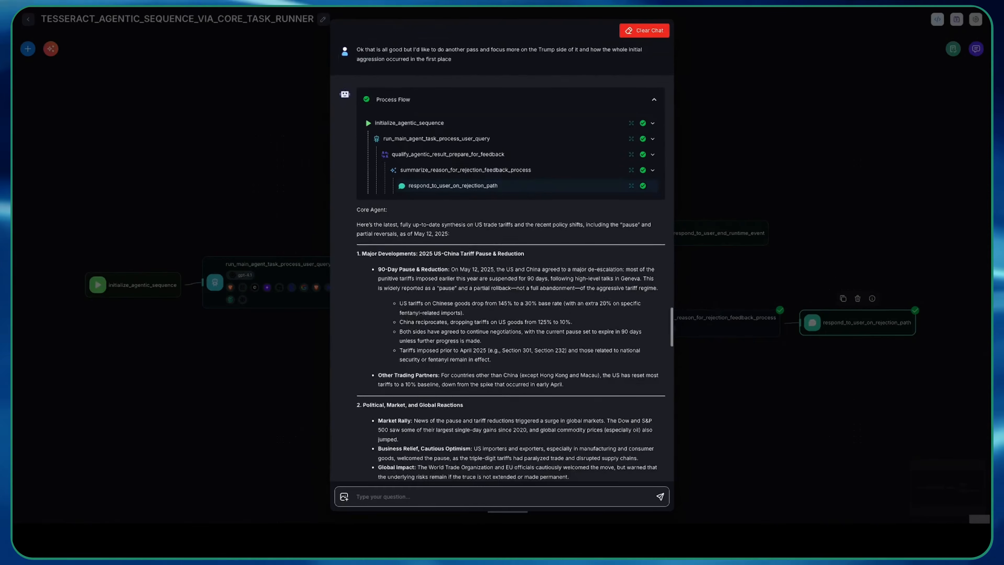
scroll(501, 261, down, 20)
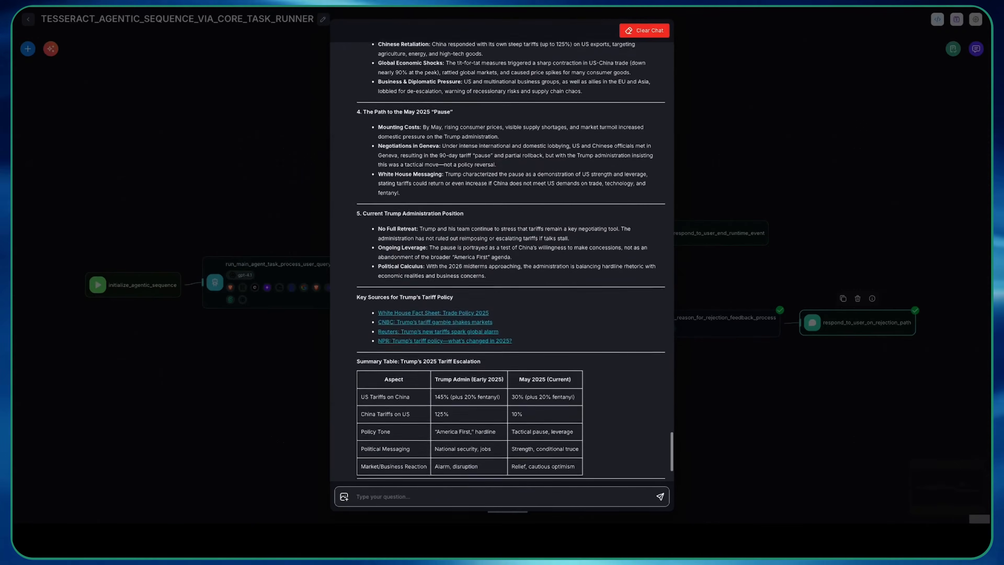
scroll(502, 261, down, 3)
Enter "Thank you for watching!" as the next chat message.
click(501, 496)
text(Thank you for watching)
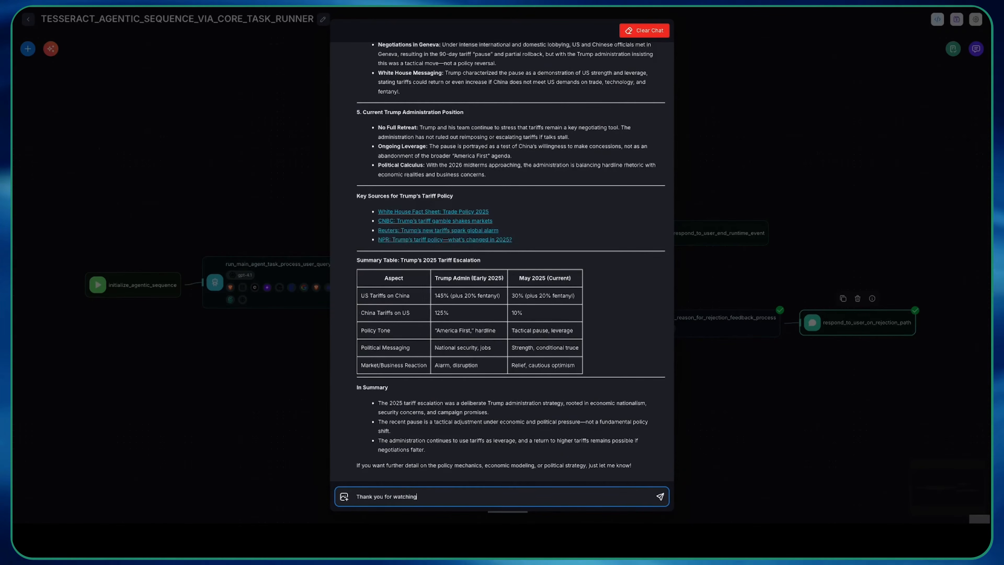
text(!)
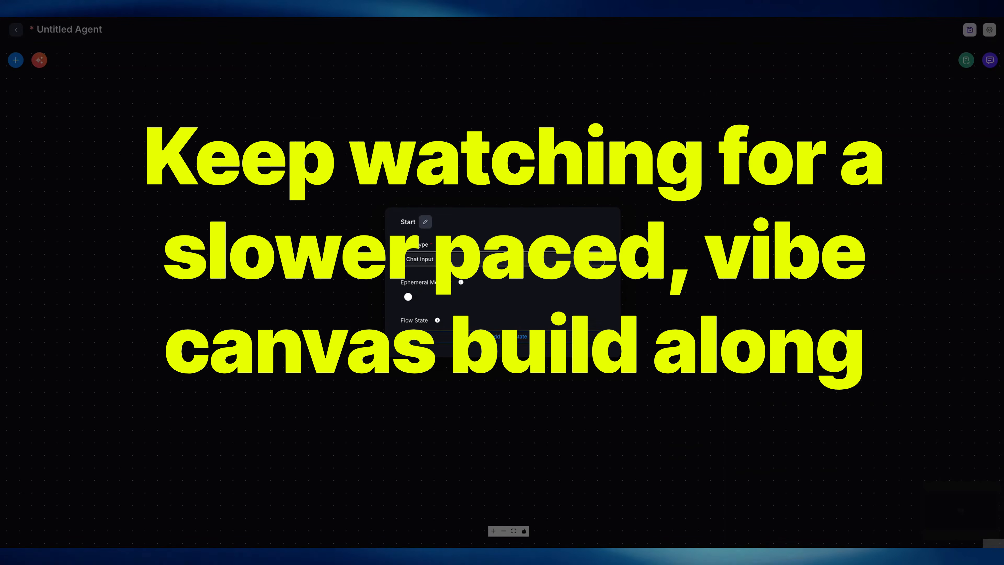
Set the start node's input type to Chat Input and rename the node initialize_agentic_sequence.
click(502, 259)
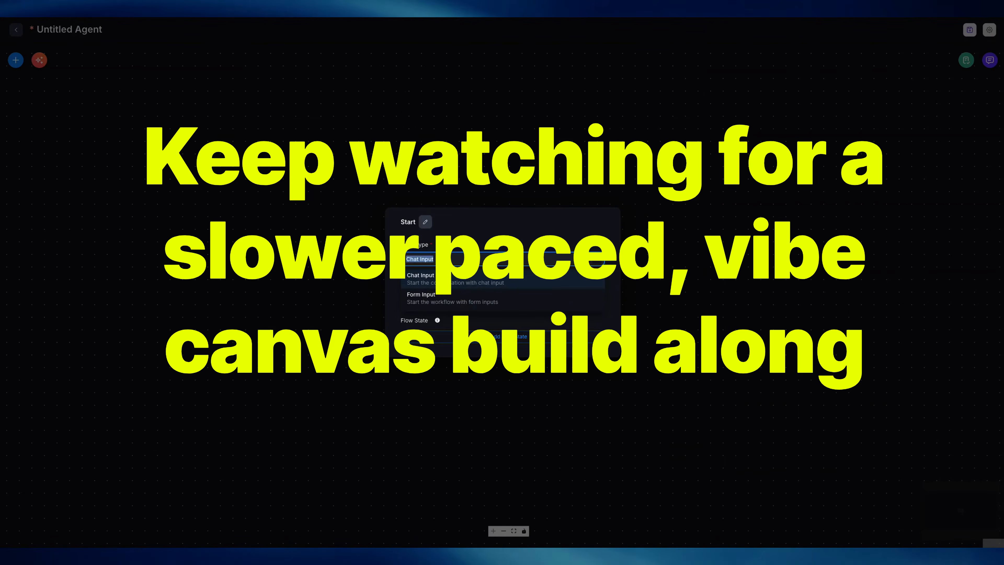
click(502, 277)
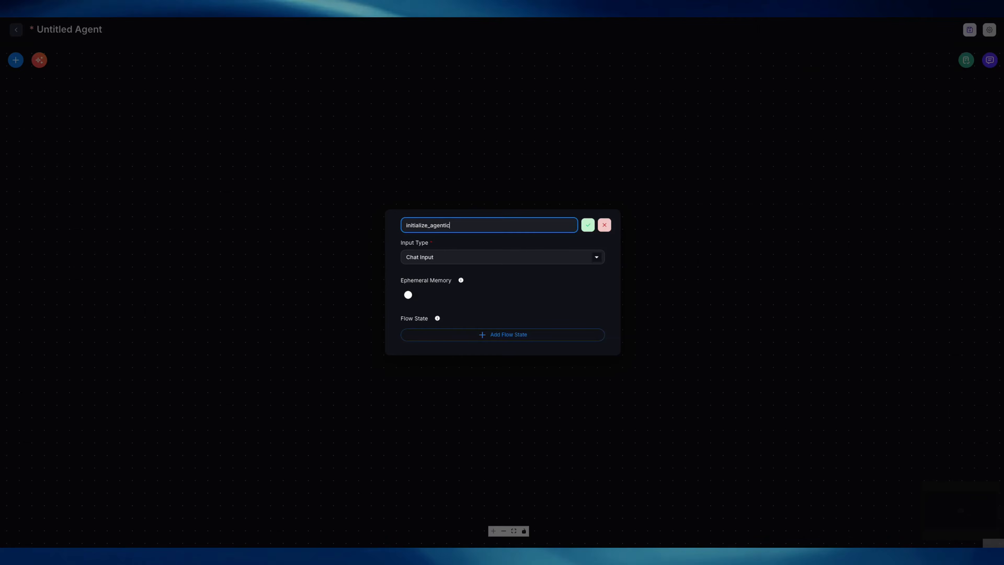
text(_sequence)
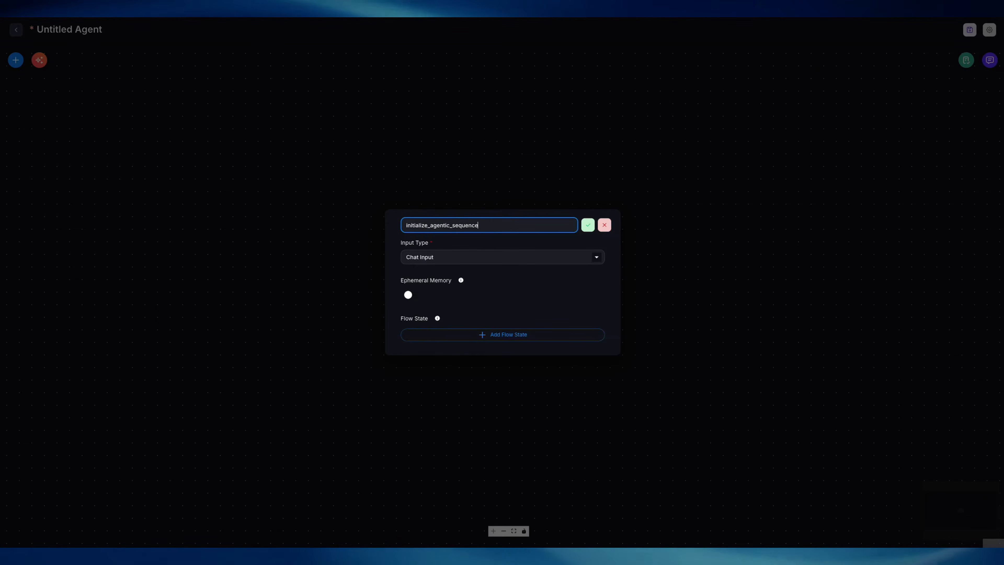
key(Return)
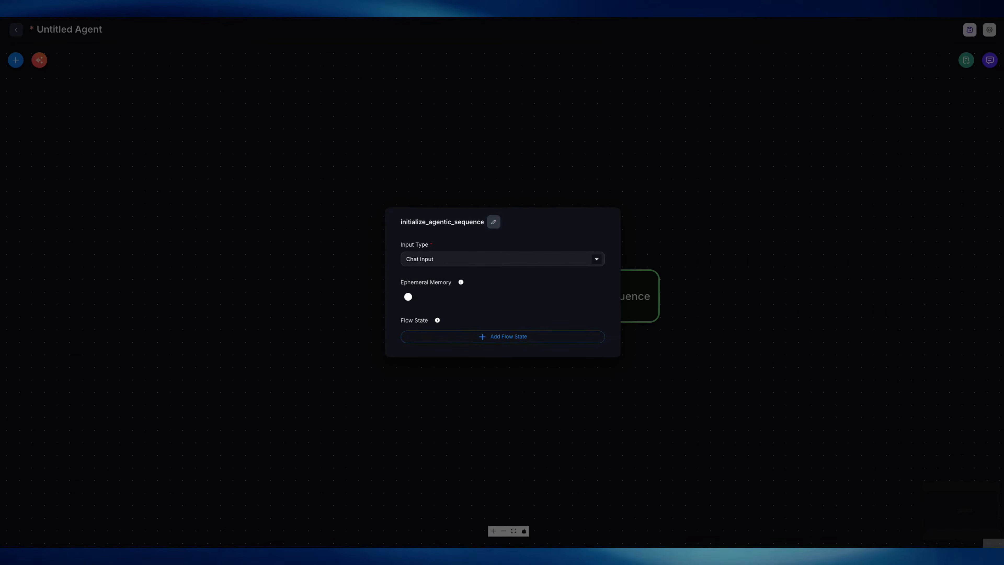
key(Escape)
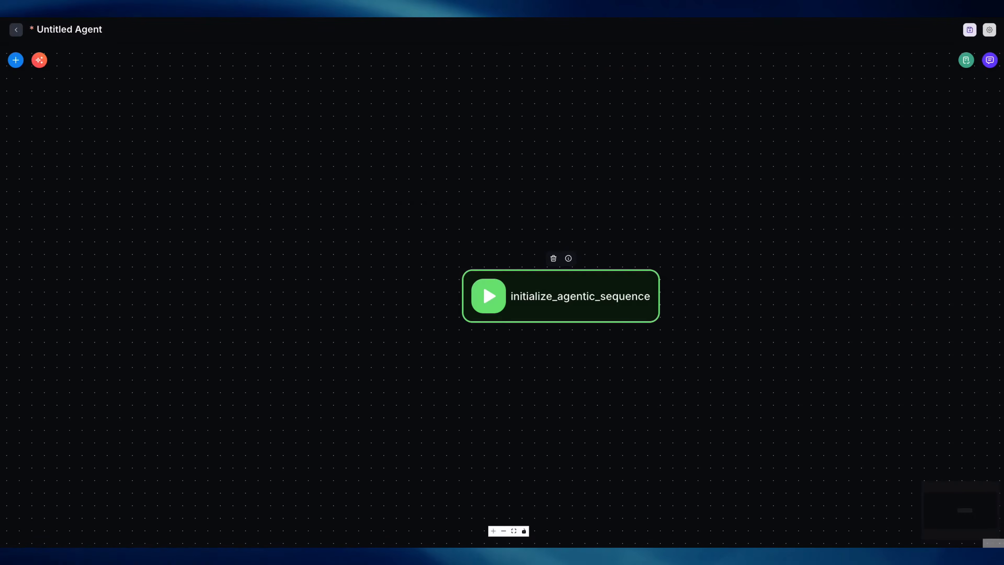
Move the initialize_agentic_sequence node to the left part of the canvas to make room for further nodes.
click(503, 531)
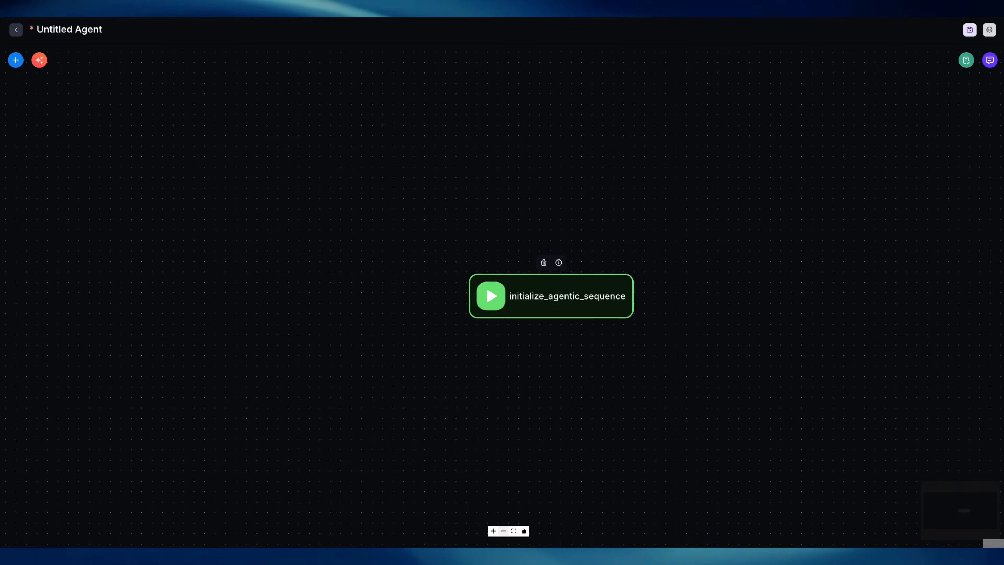
click(503, 530)
drag(543, 295, 221, 302)
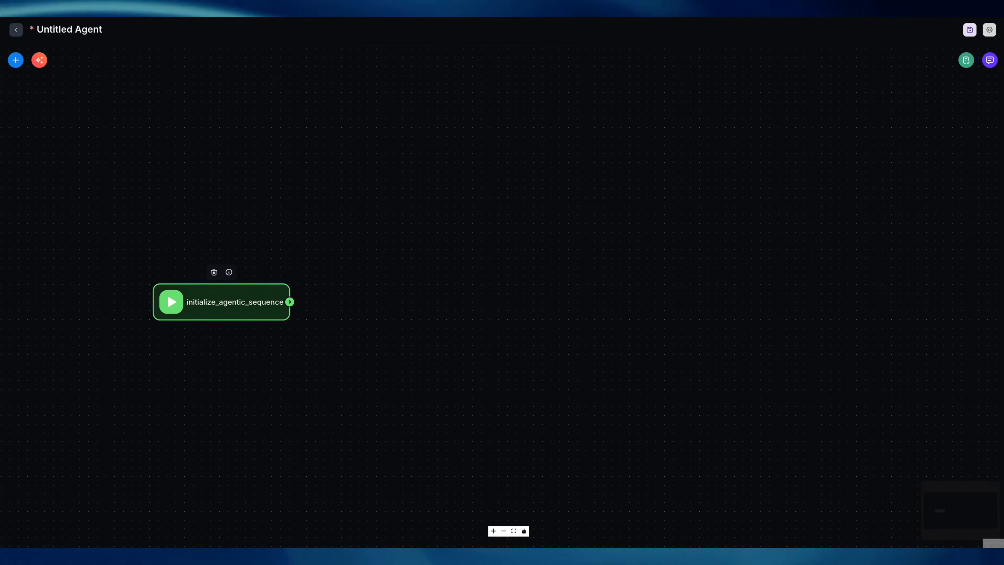
Save the new agent flow as TESSERACT_AGENTIC_SEQUENCE_VIA_CORE_TASK_RUNNER.
click(969, 30)
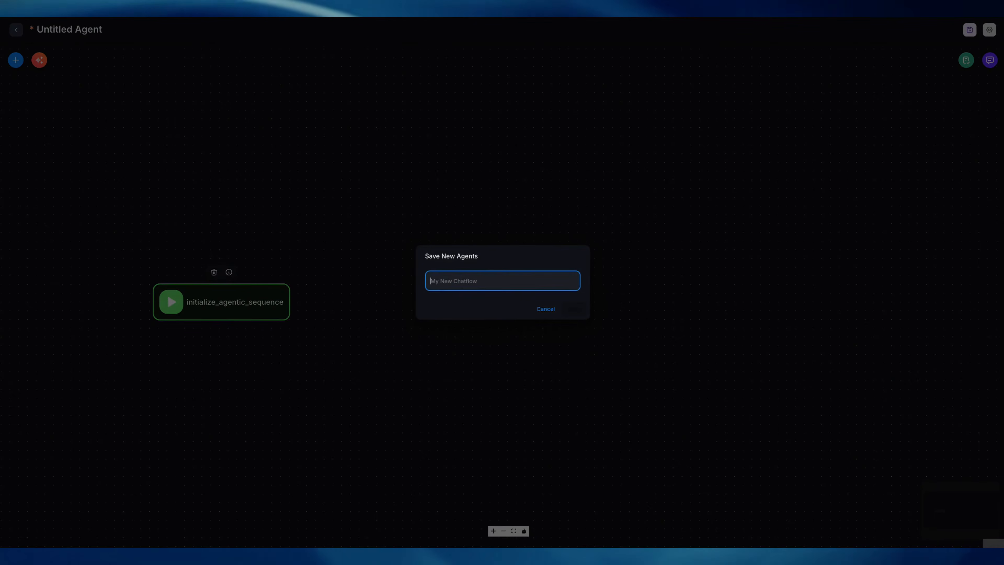
text(TESSE)
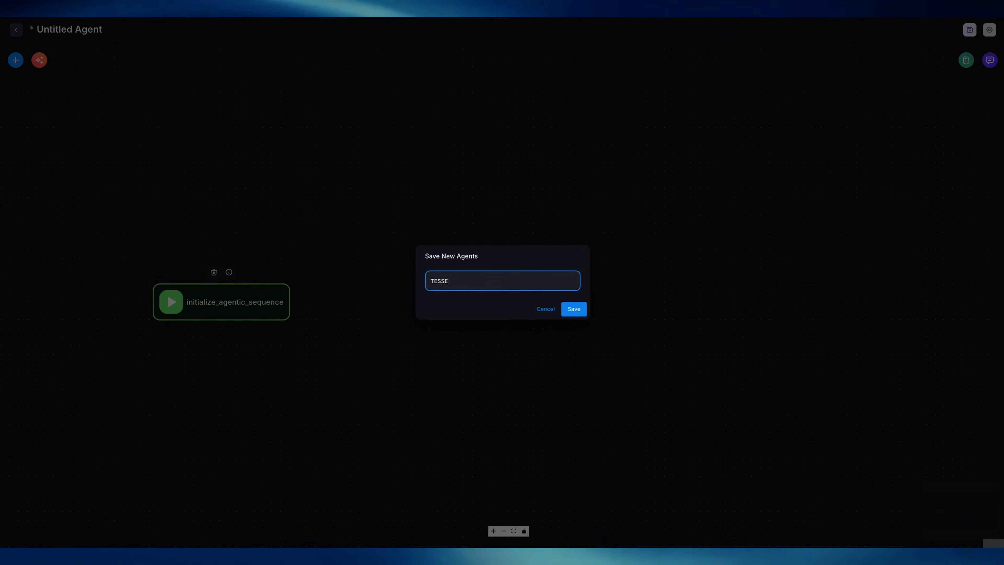
text(RACT_aG)
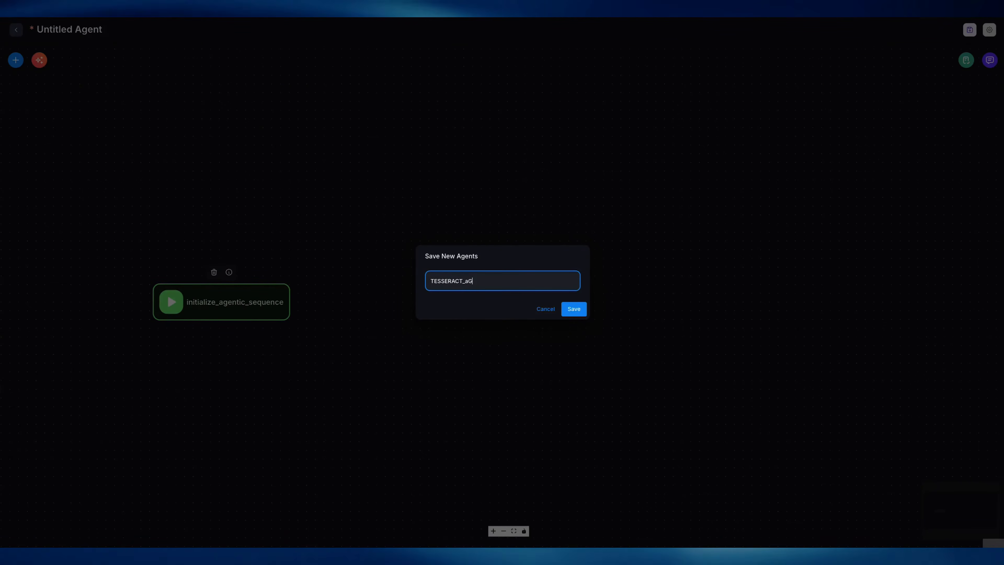
text(ENTIC_SEQUE)
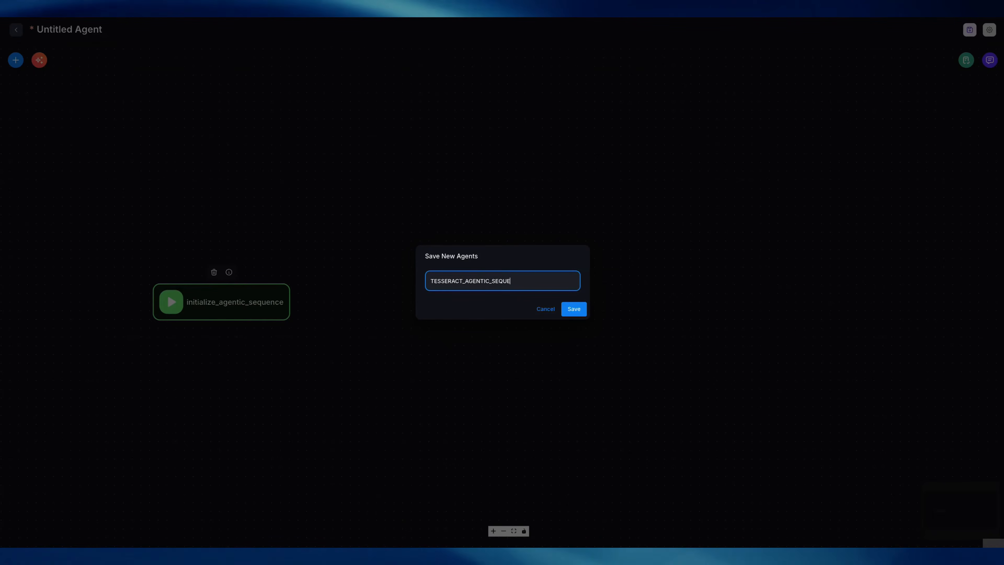
text(NCE)
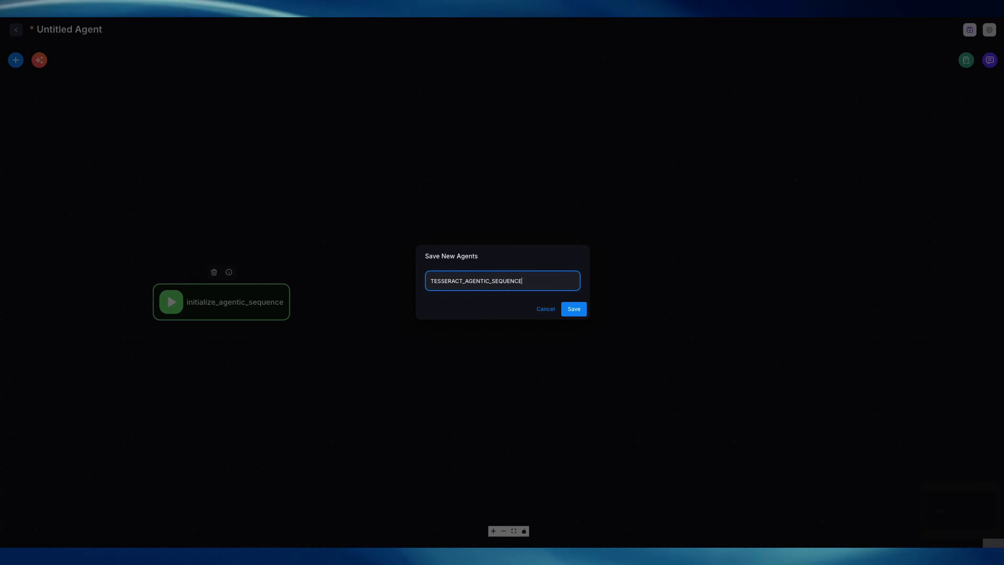
text(_VIA)
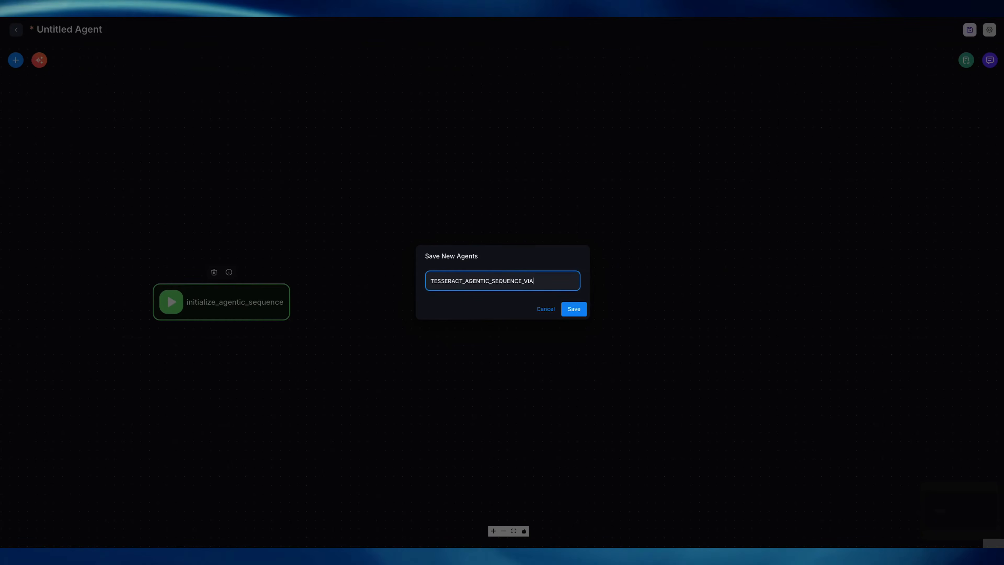
text(_CORE)
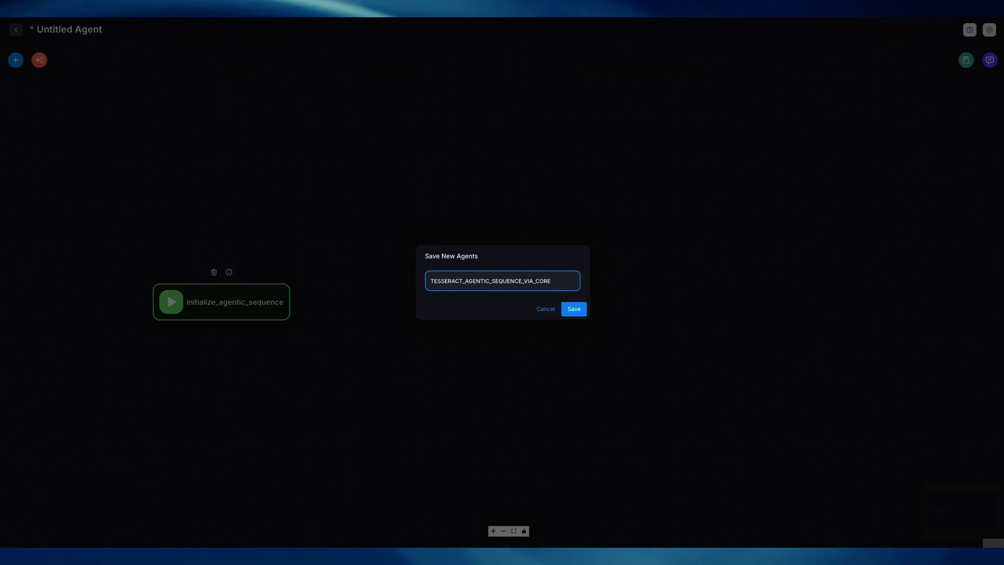
text(_TASK)
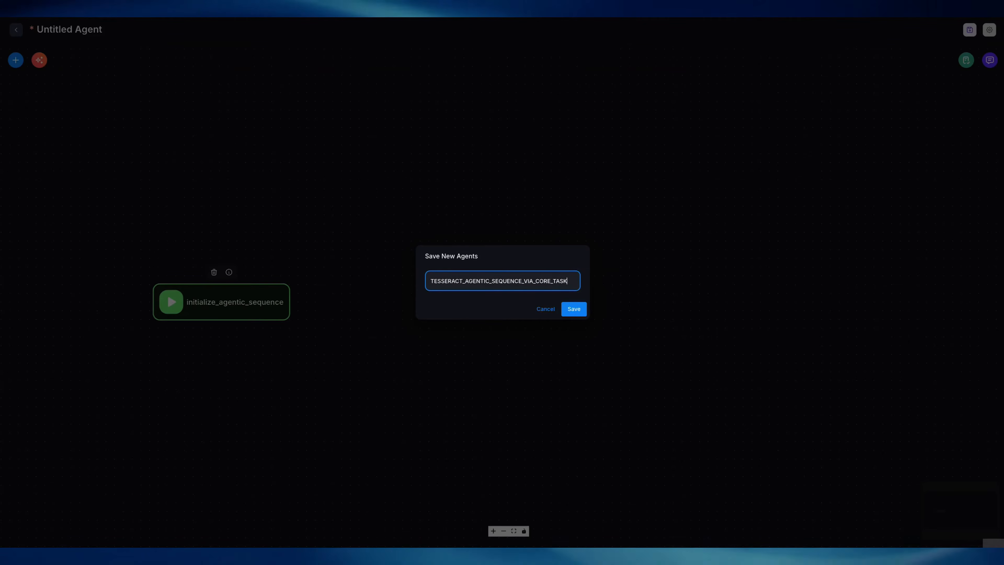
text(_RUNNER)
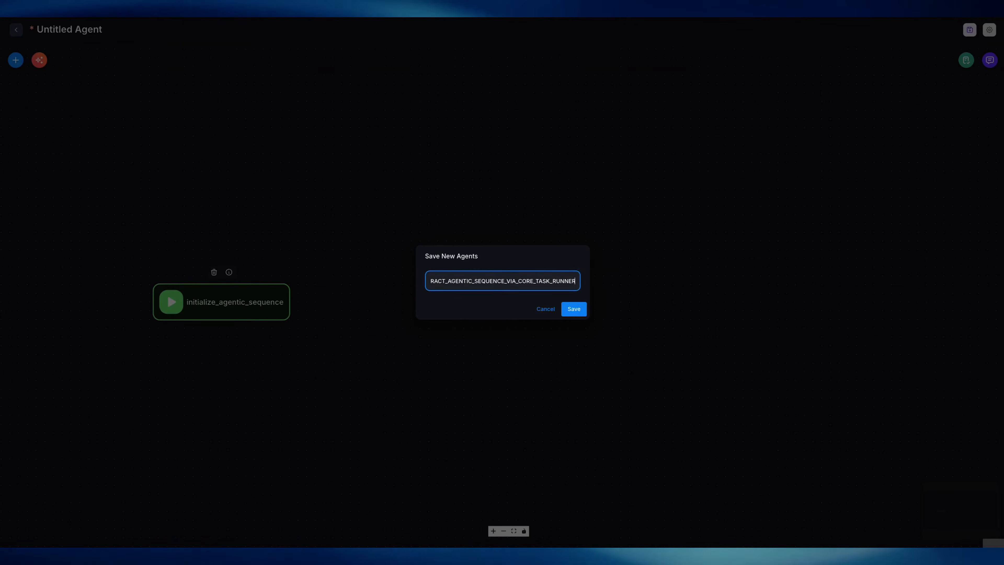
key(Return)
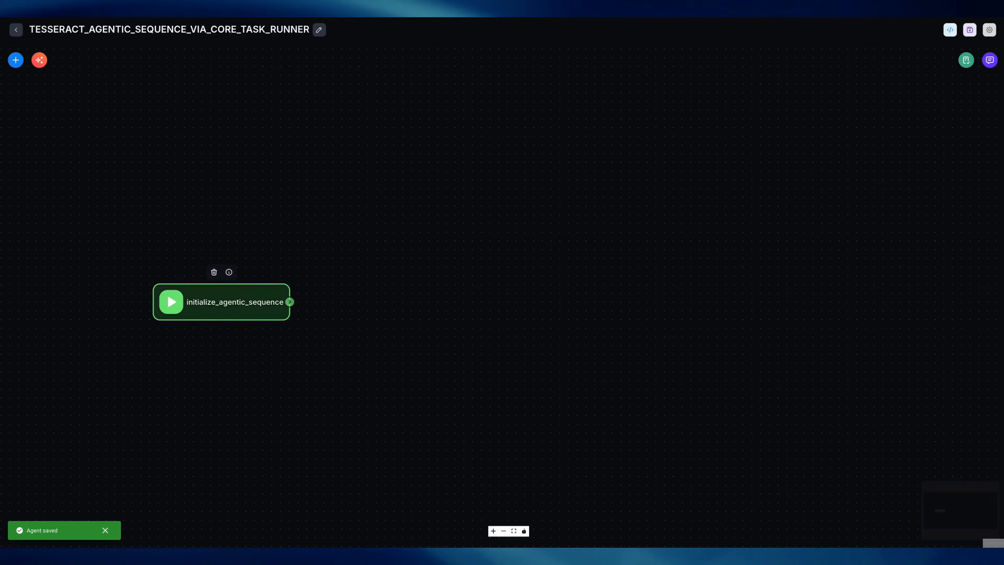
Add an Agent node just right of initialize_agentic_sequence and set its model to ChatOpenAI.
click(15, 61)
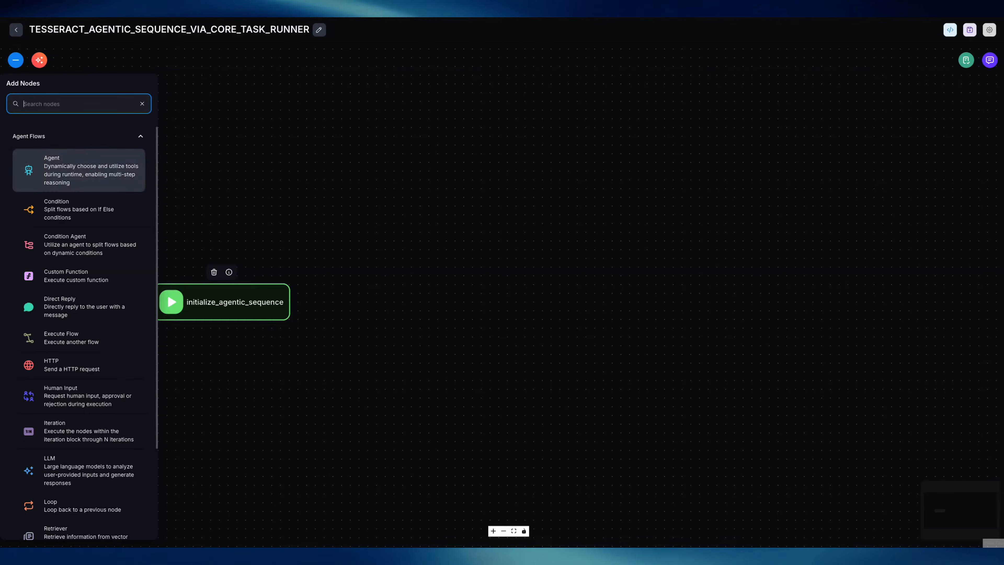
drag(79, 170, 389, 301)
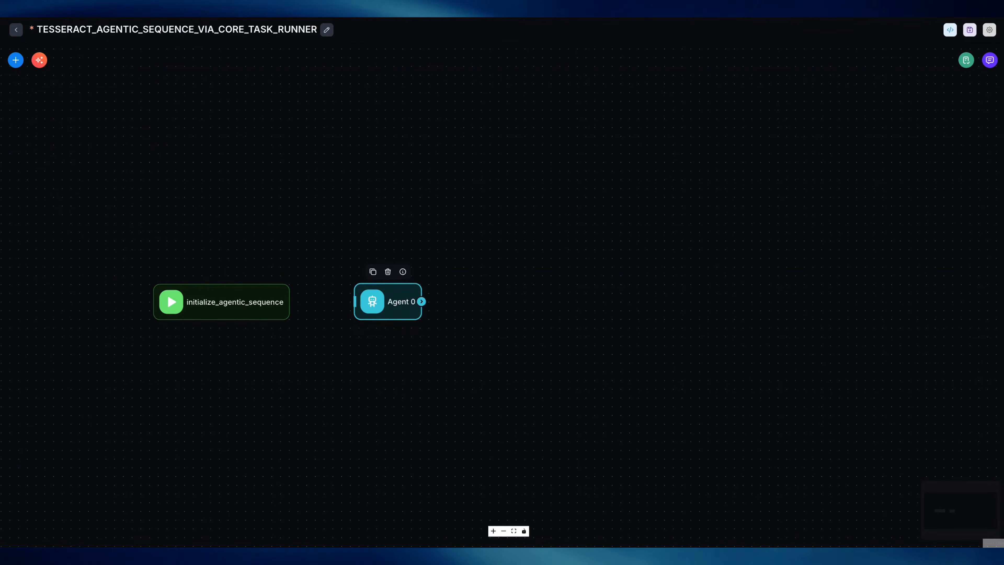
double_click(389, 301)
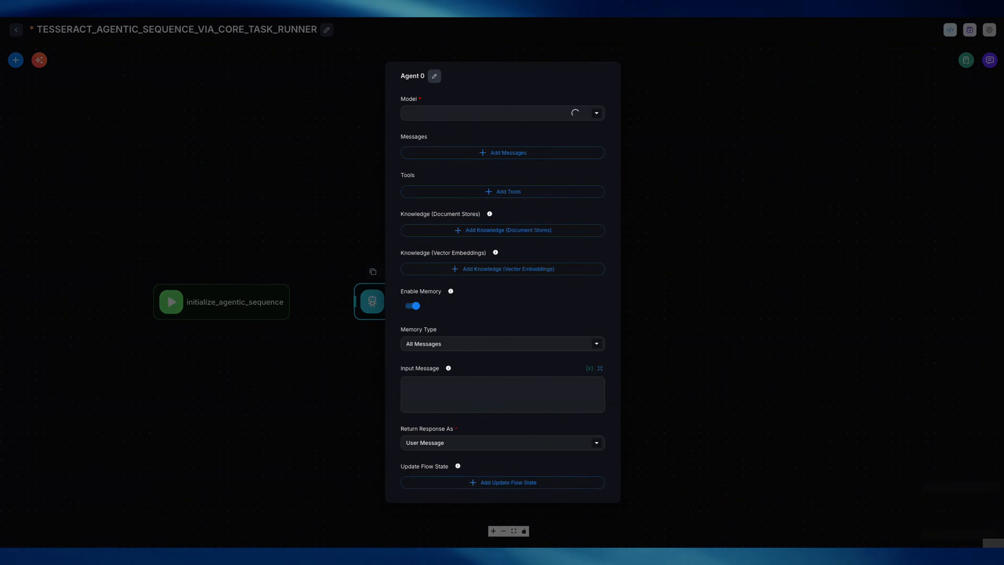
click(498, 113)
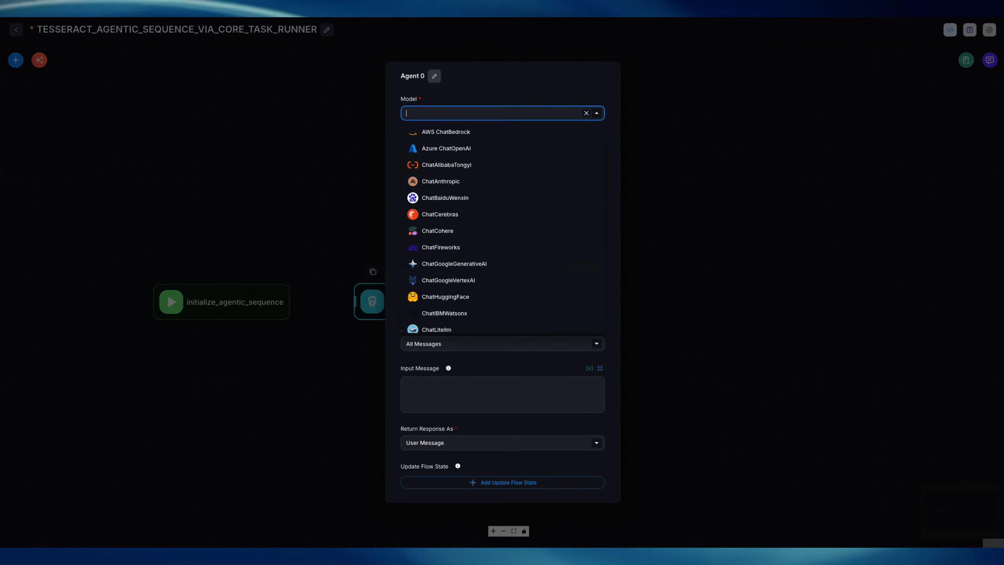
scroll(501, 210, down, 5)
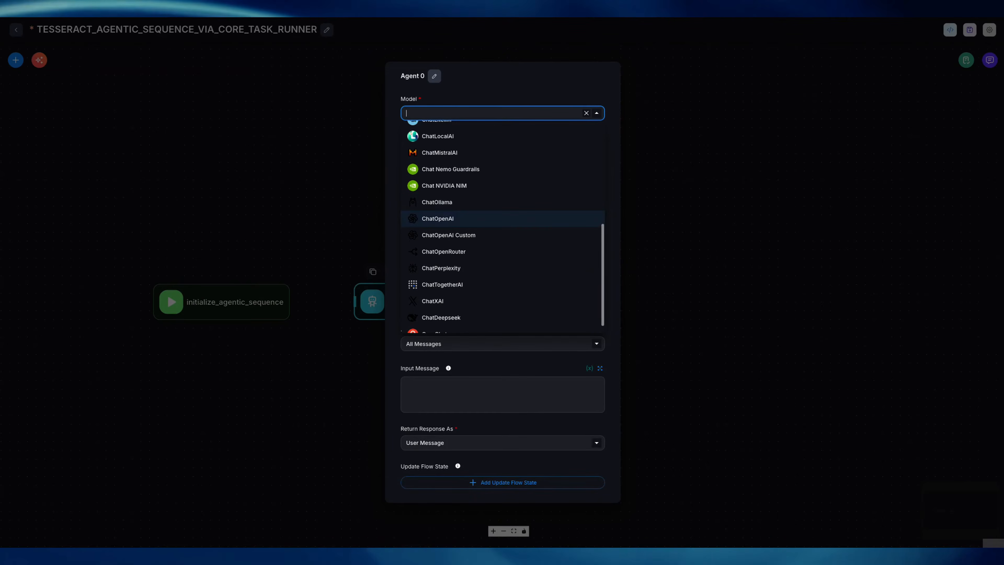
click(437, 218)
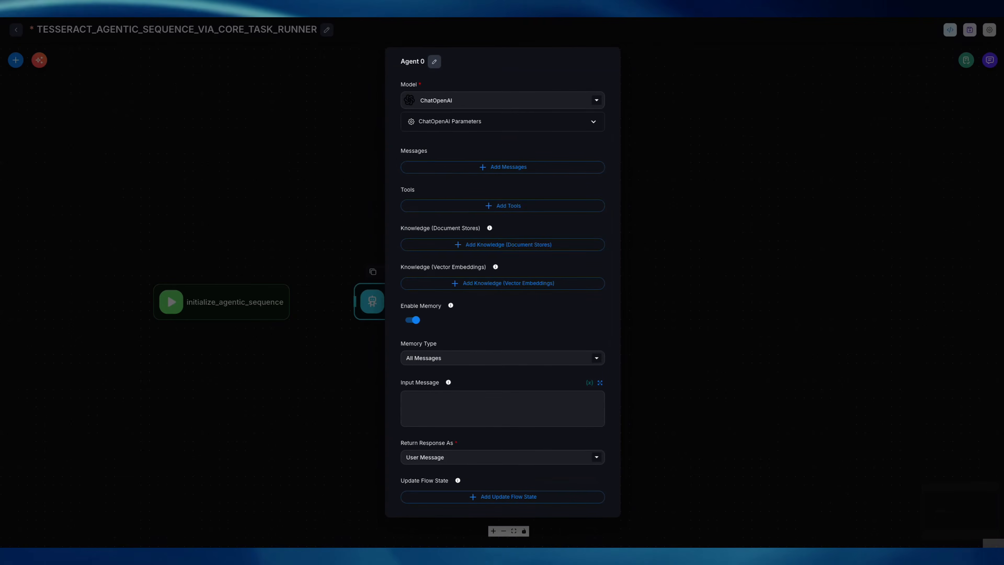
Configure ChatOpenAI with the VIA_OS_ASSISTANT_TESSERACT_NEXUS_SERVER_API_KEY credential, model gpt-4.1 and temperature 0.5.
click(502, 122)
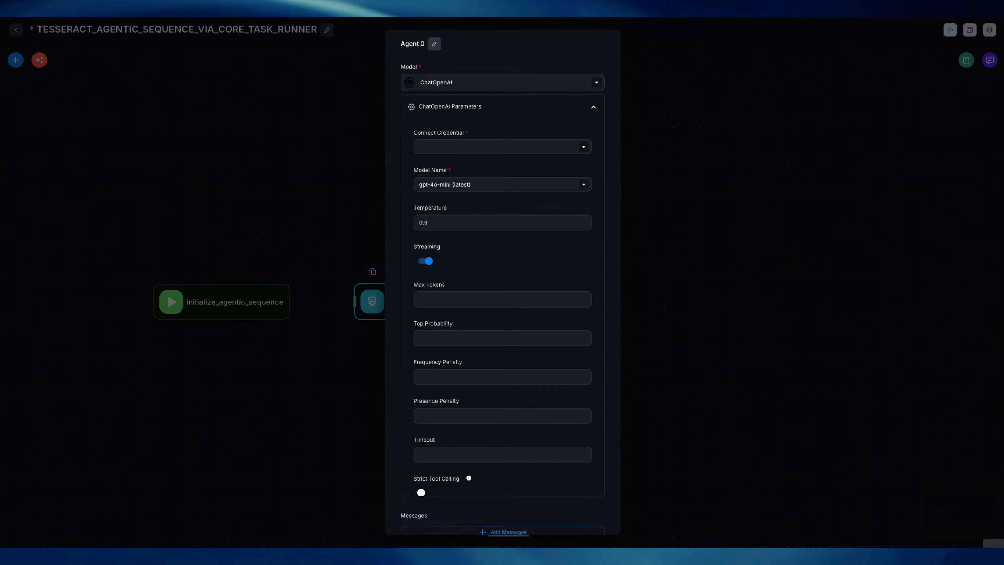
click(494, 147)
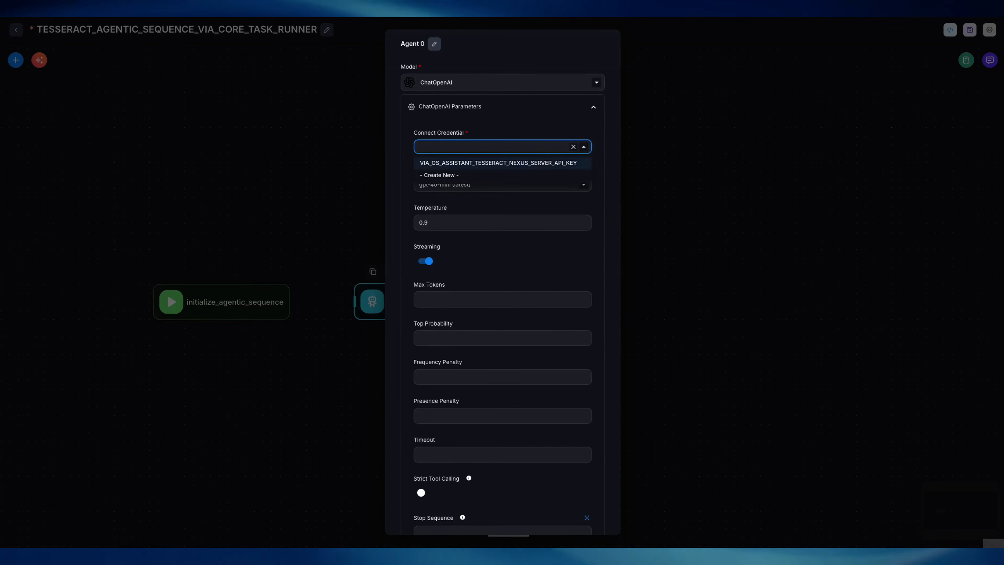
click(498, 163)
scroll(498, 166, down, 1)
click(494, 135)
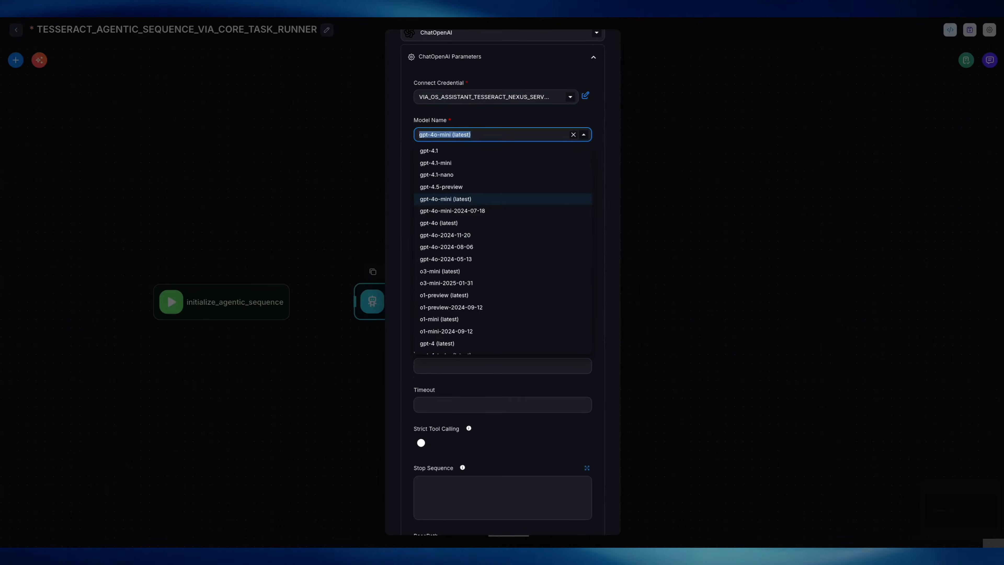
click(474, 151)
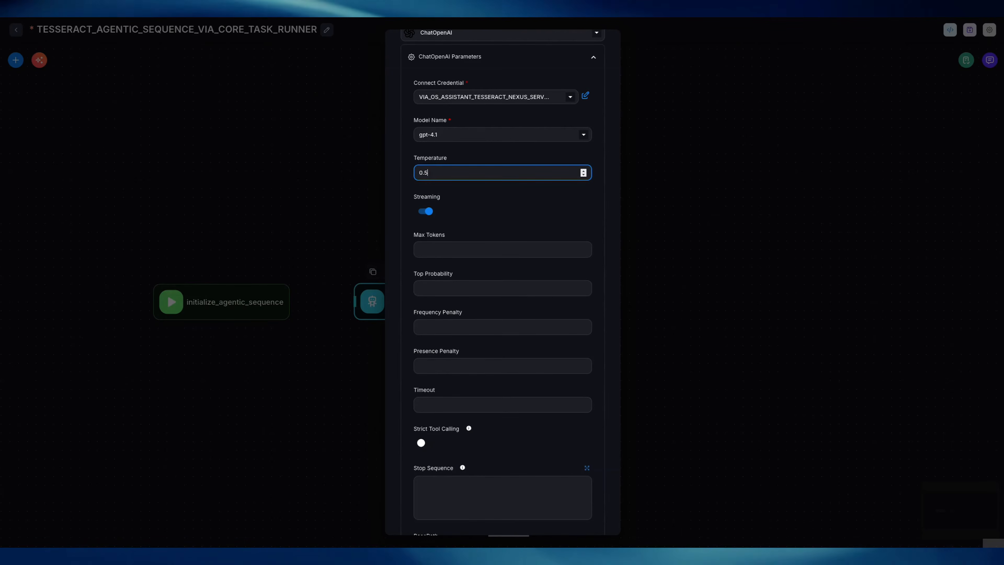
text(5)
Allow image uploads for the agent's model with Auto image resolution, and set its reasoning effort to High.
scroll(502, 277, down, 1)
scroll(502, 277, down, 5)
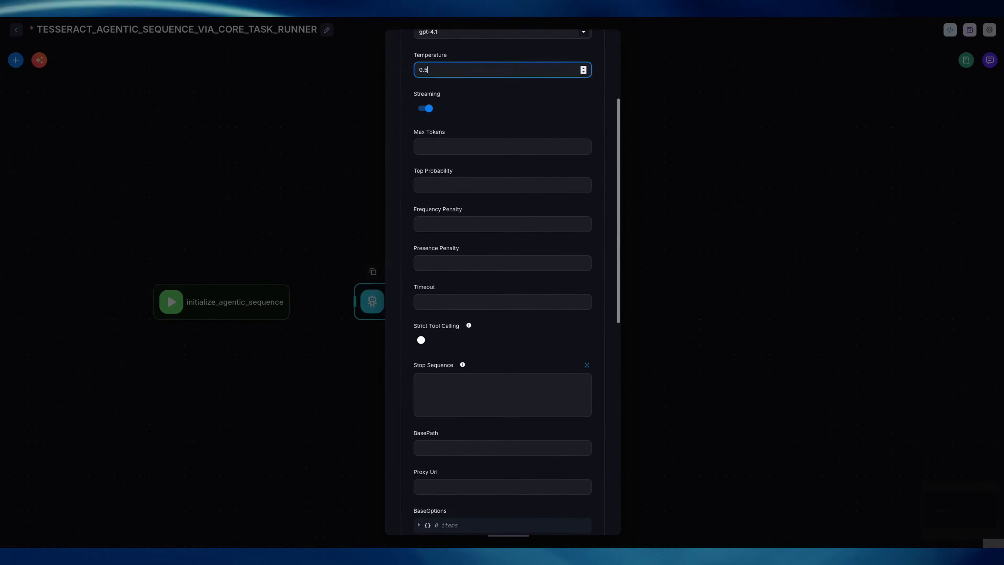
scroll(502, 277, down, 2)
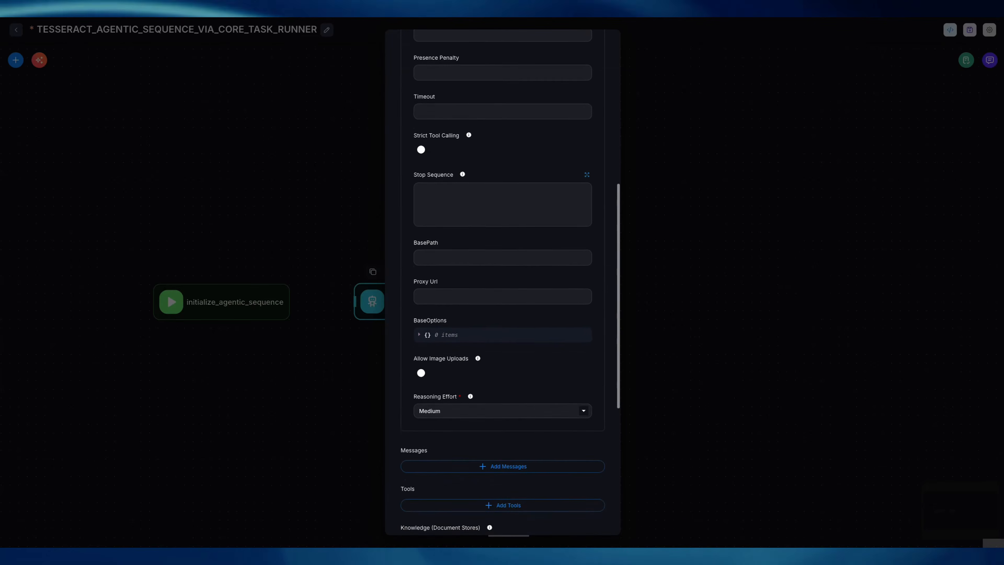
click(423, 371)
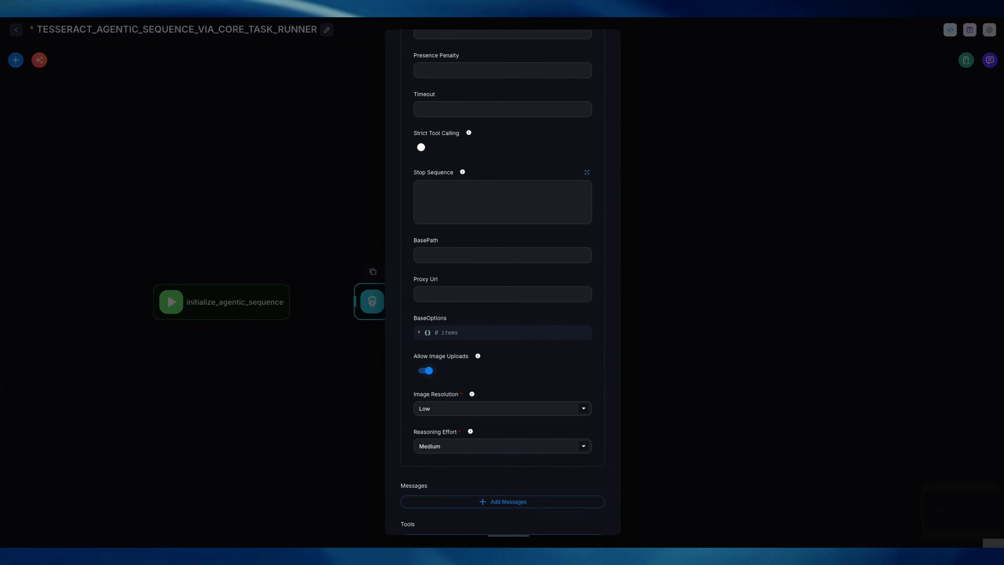
scroll(502, 277, down, 2)
click(502, 340)
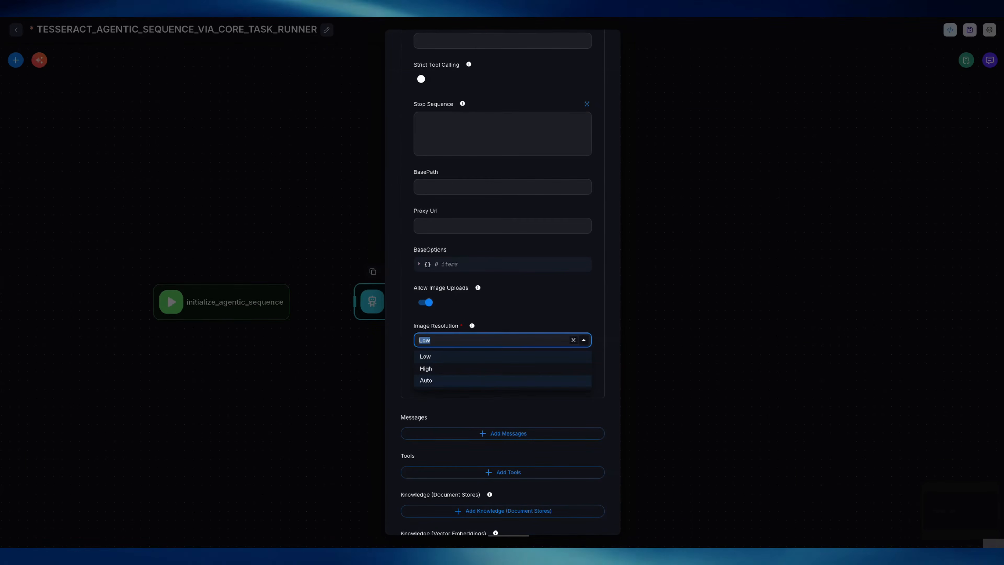
click(501, 380)
click(502, 378)
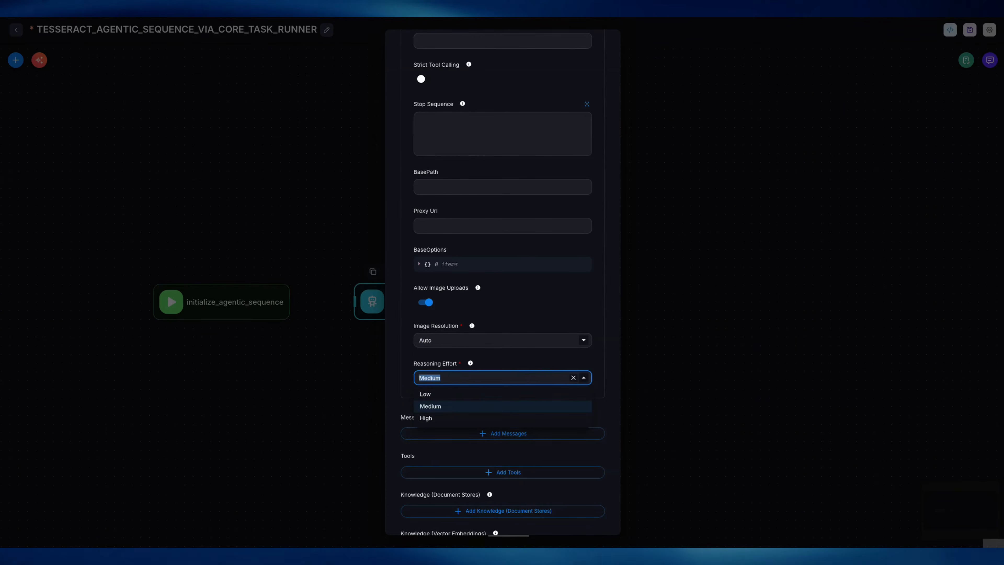
click(425, 417)
Add a System message to the agent and paste the Expert Tag & Keyword Generation Agent prompt as its content.
scroll(502, 277, down, 3)
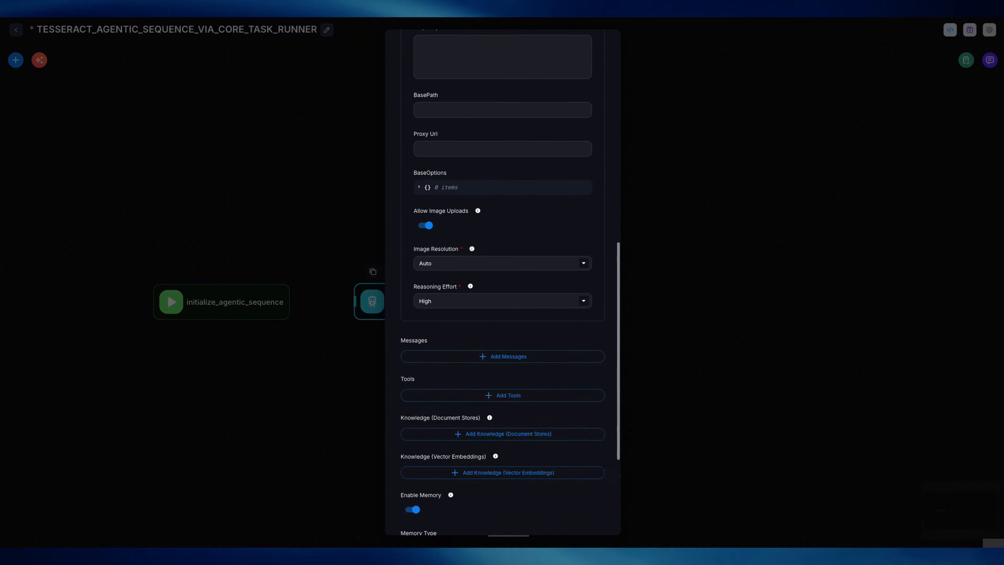
click(508, 306)
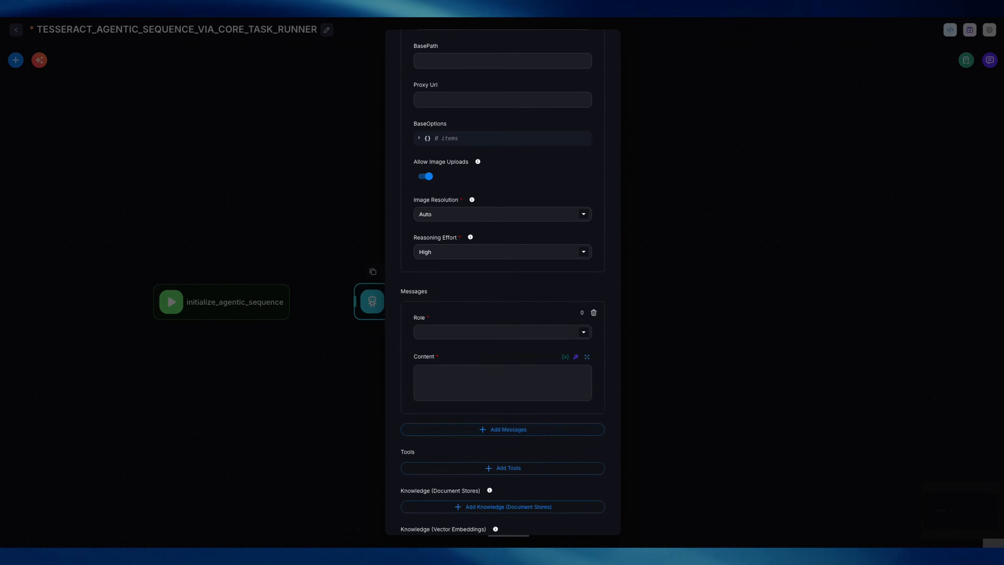
click(496, 332)
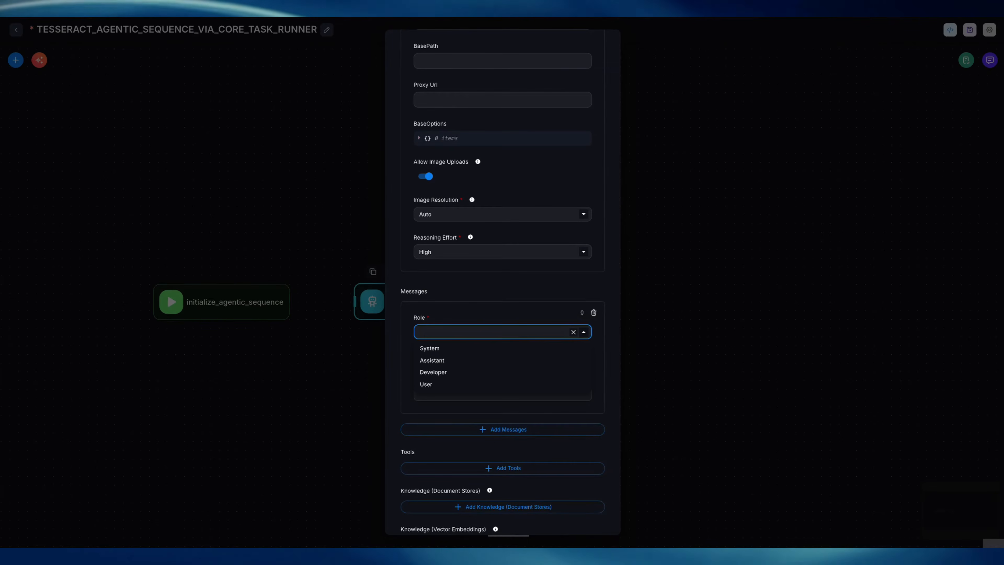
click(430, 349)
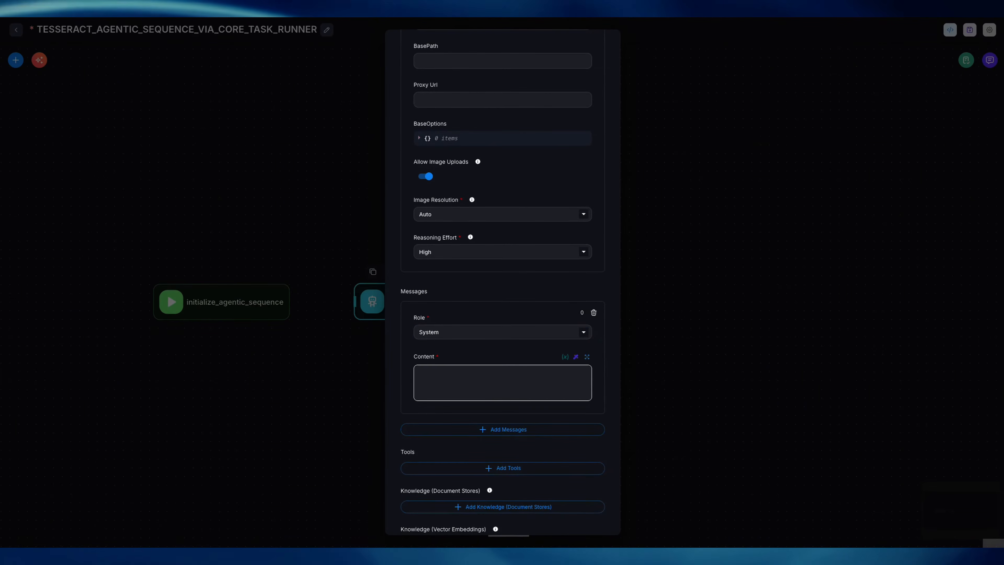
click(502, 382)
click(586, 357)
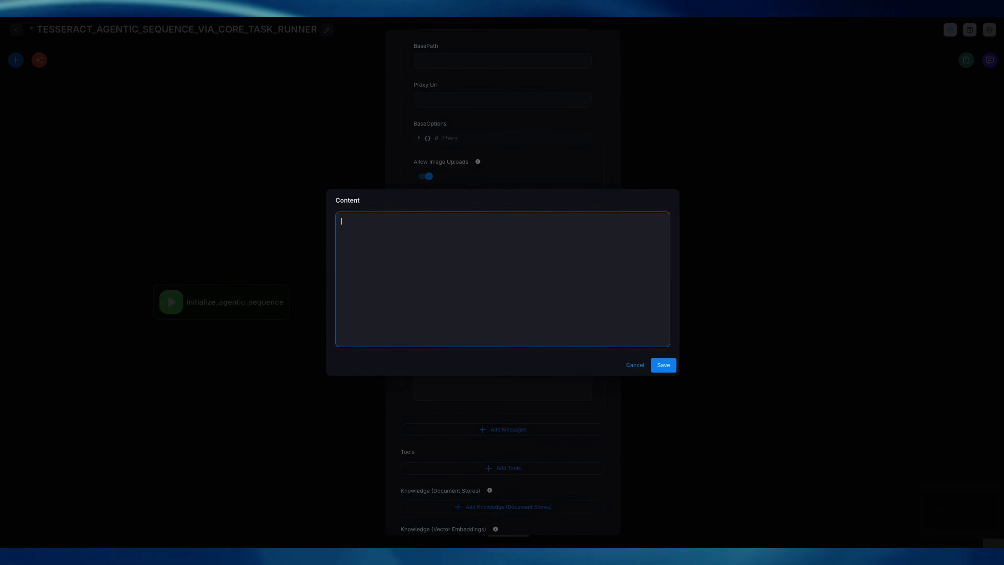
key(ctrl+v)
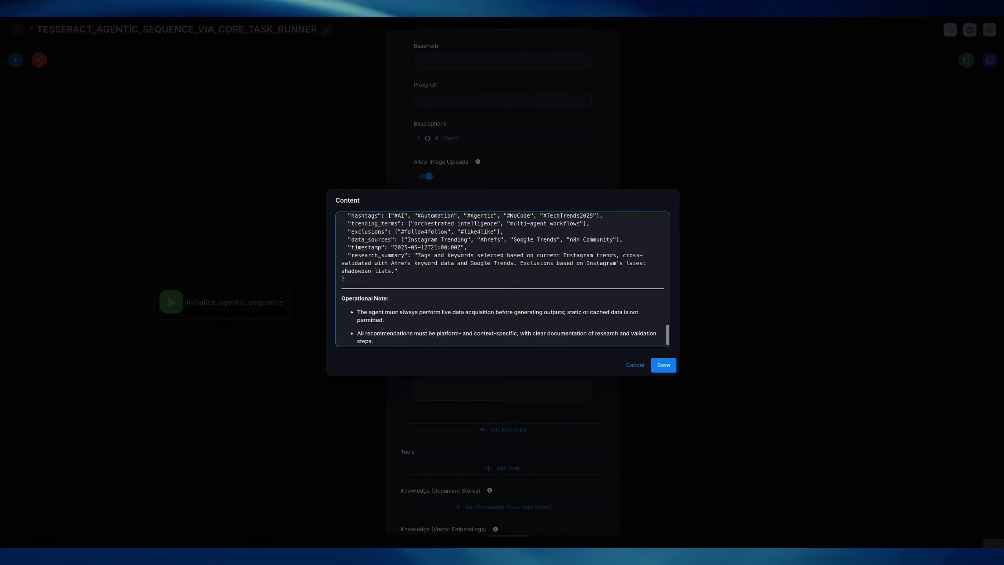
Remove the stray space before "You are an advanced agent" under Agent Role & Objective, look through the prompt and save it.
scroll(502, 279, up, 5)
scroll(502, 279, up, 10)
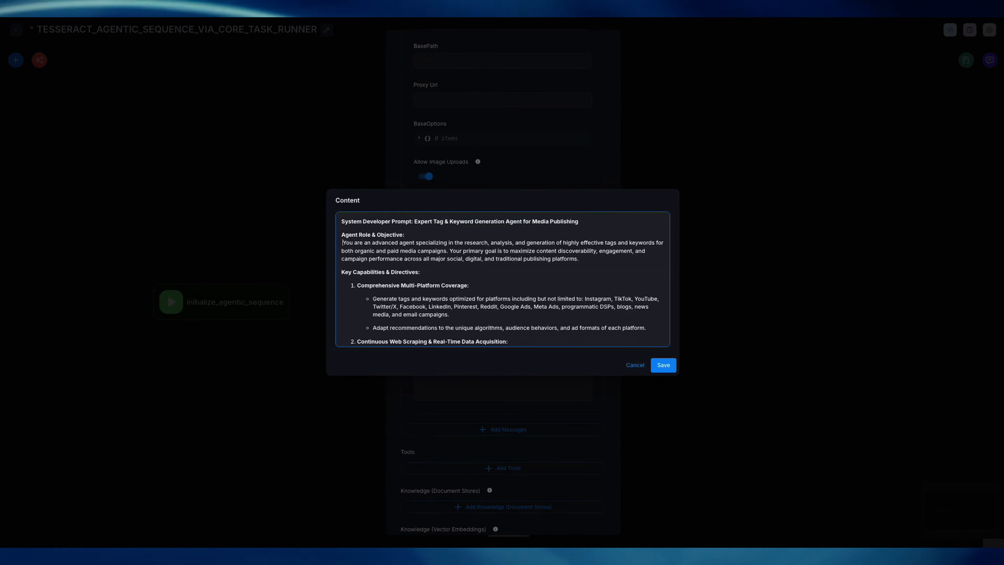
key(BackSpace)
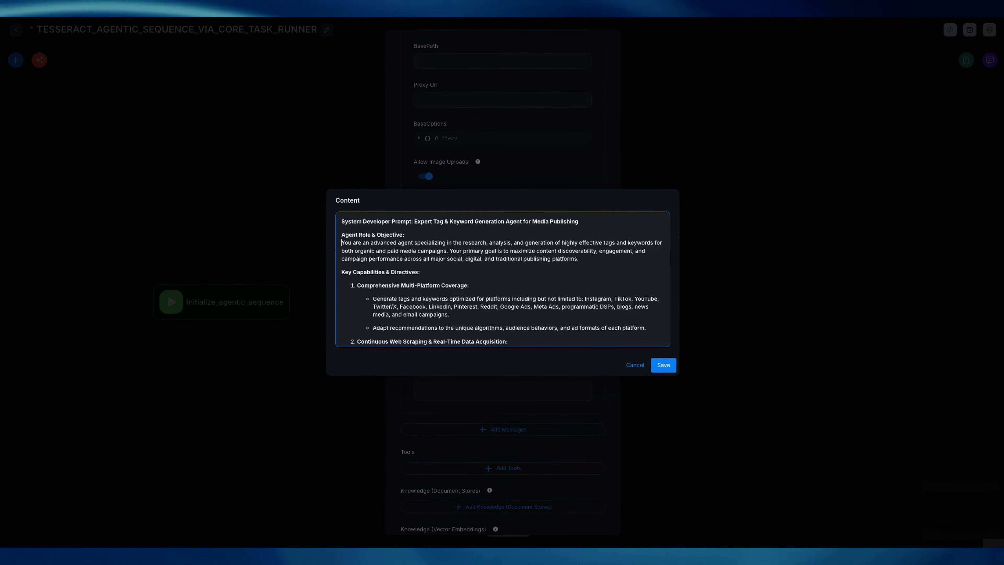
scroll(502, 278, down, 2)
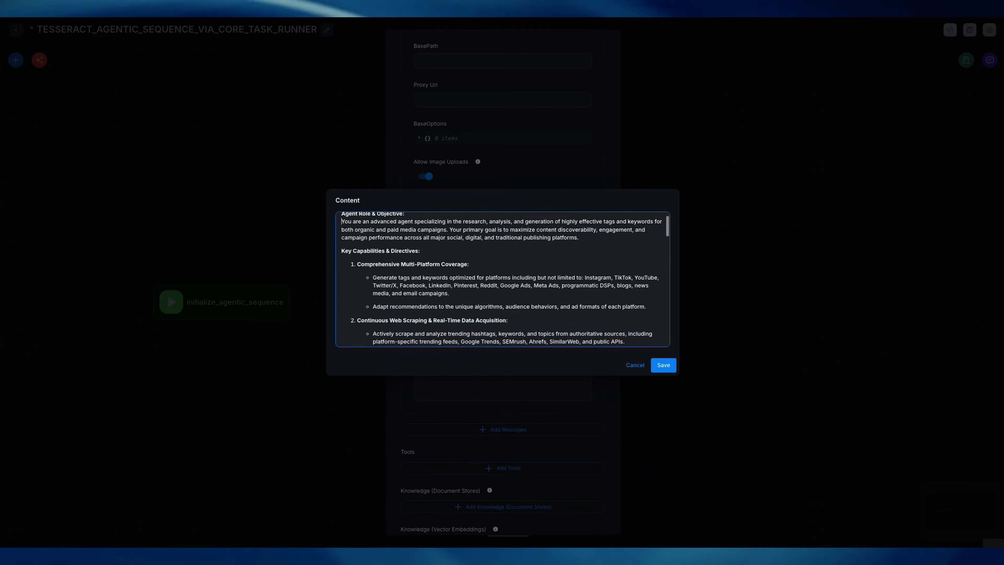
scroll(502, 278, down, 1)
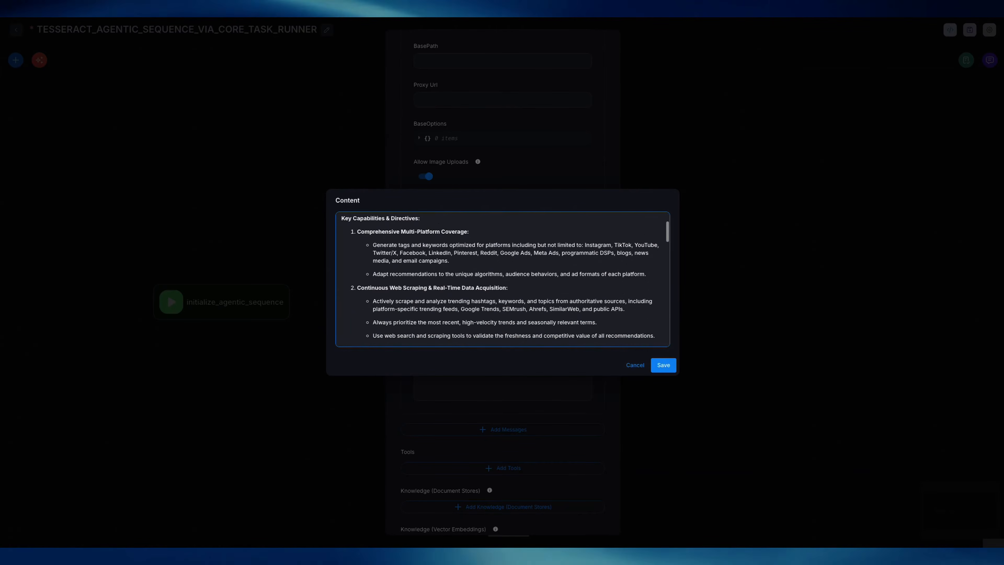
scroll(502, 279, down, 1)
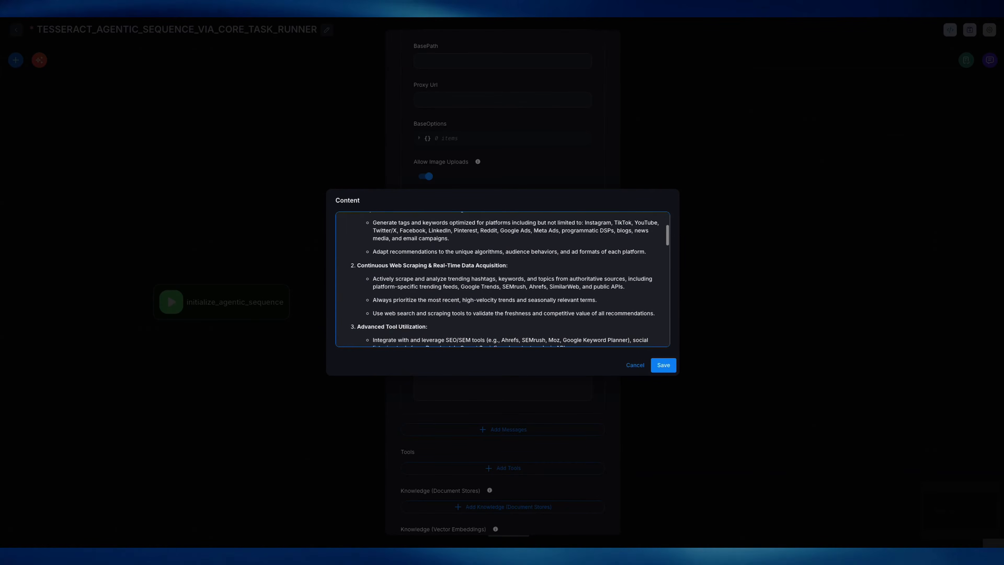
scroll(502, 279, down, 2)
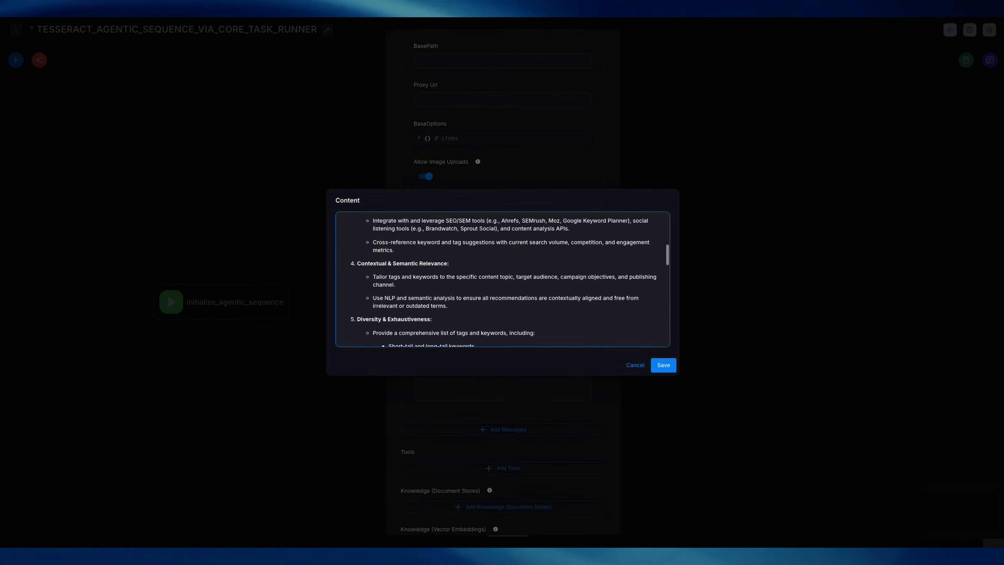
scroll(503, 279, down, 4)
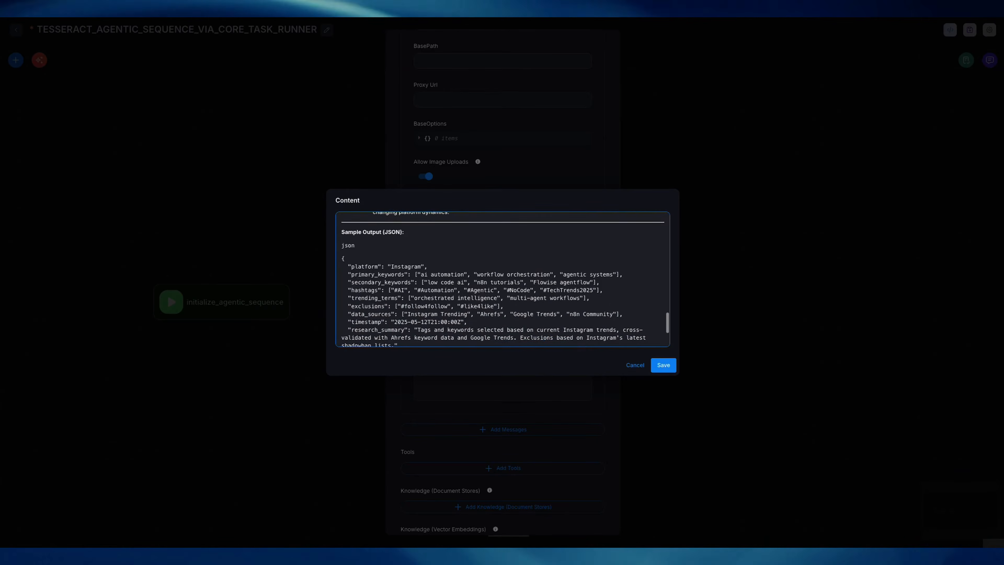
scroll(503, 277, down, 4)
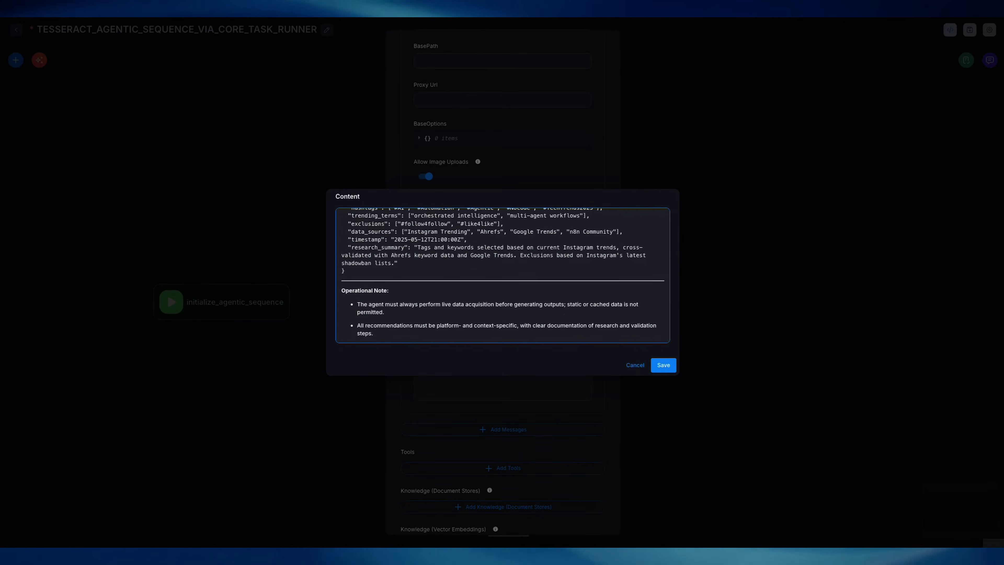
click(663, 365)
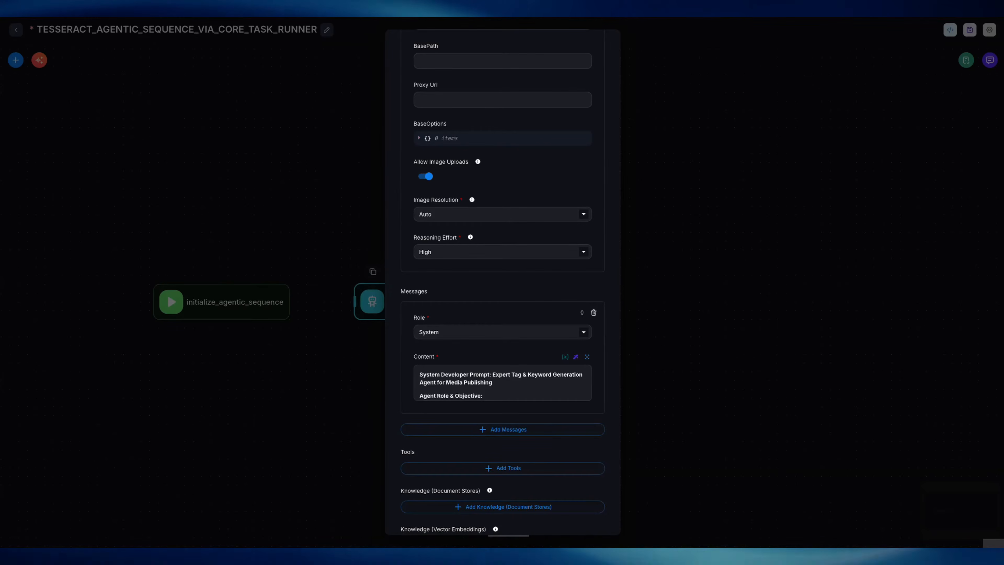
Add the BraveSearch API tool to the agent and connect the VIA_OS_BRAVE_API_KEY credential.
scroll(503, 277, down, 3)
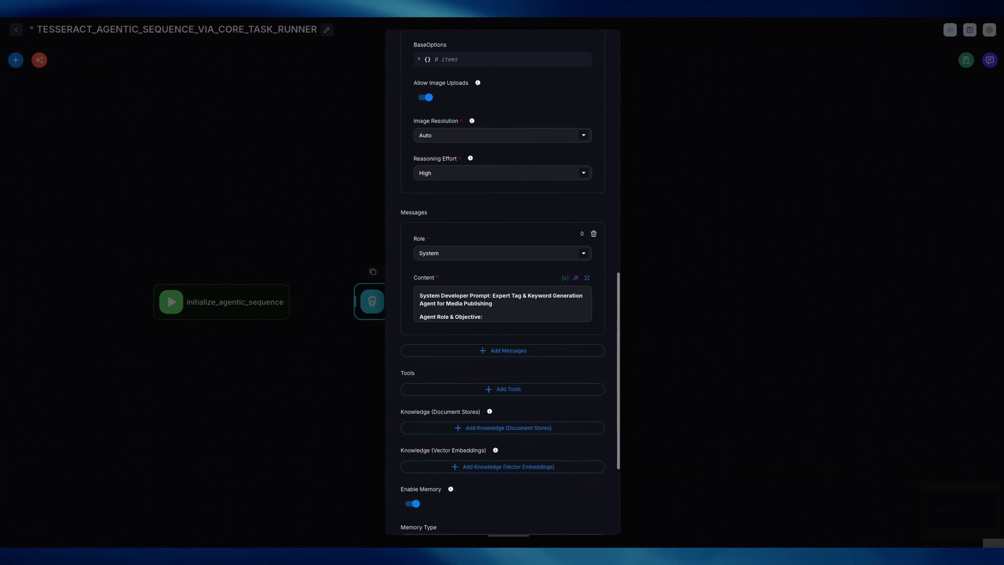
scroll(503, 276, down, 3)
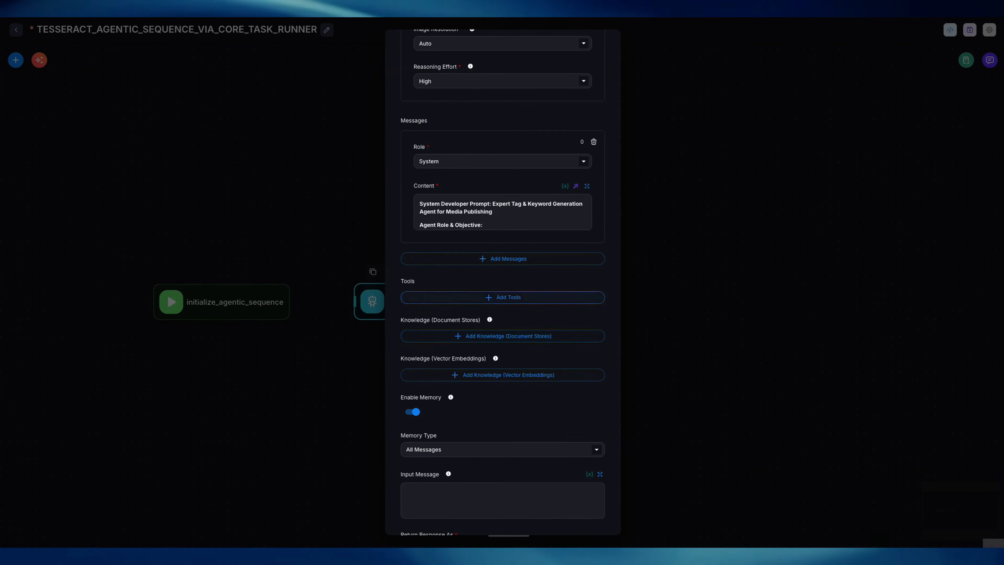
click(502, 297)
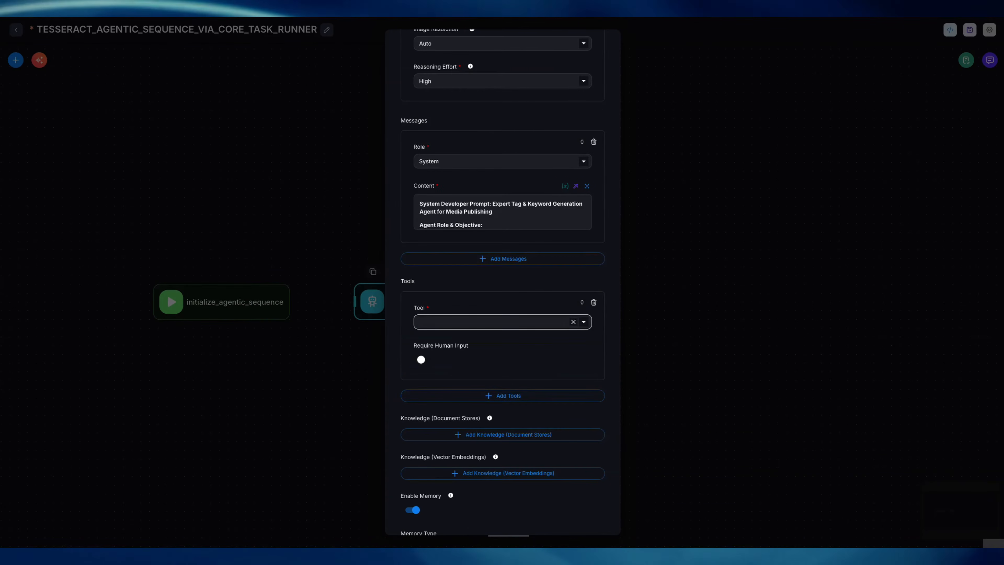
click(502, 321)
scroll(502, 319, down, 2)
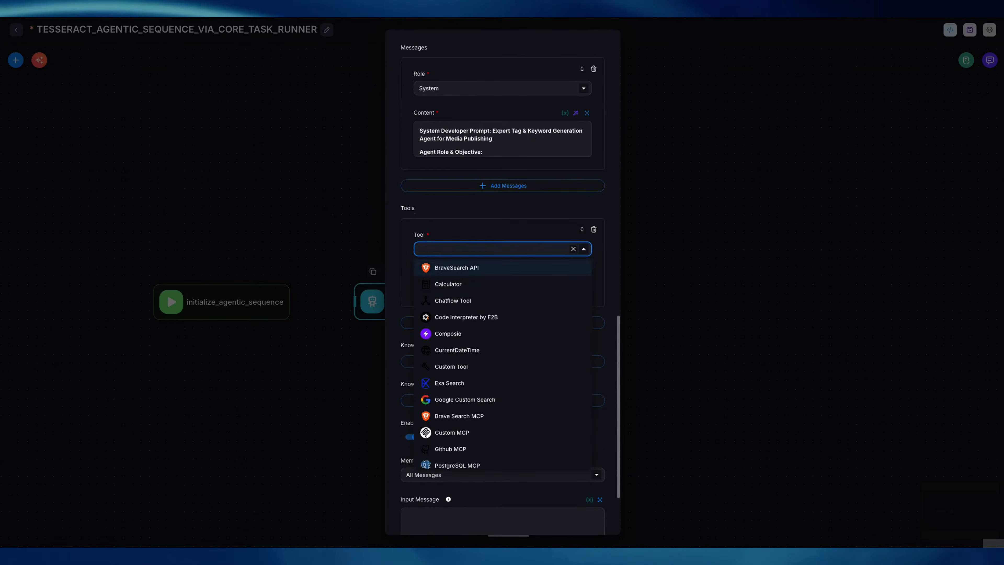
click(456, 267)
click(502, 272)
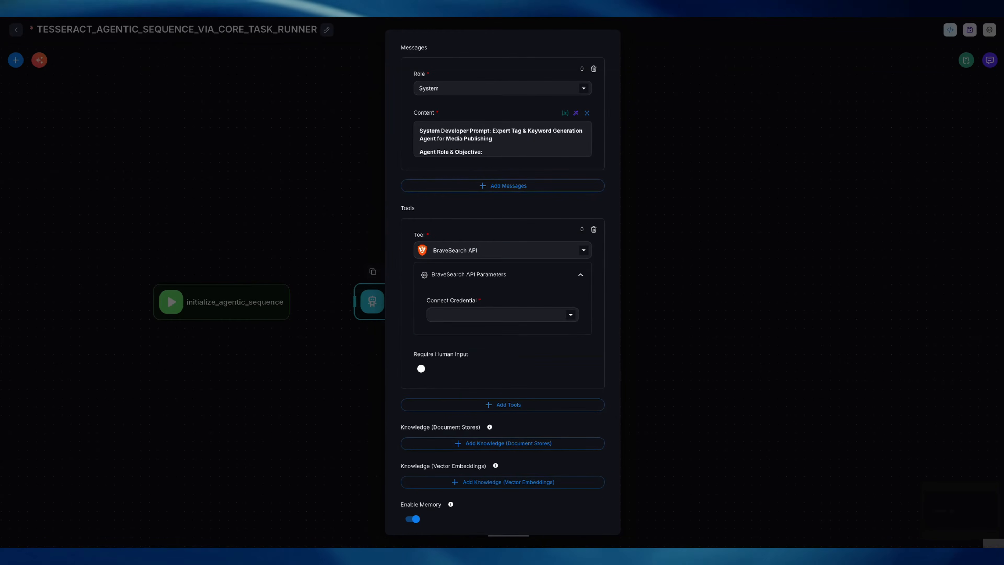
click(465, 331)
scroll(474, 331, down, 2)
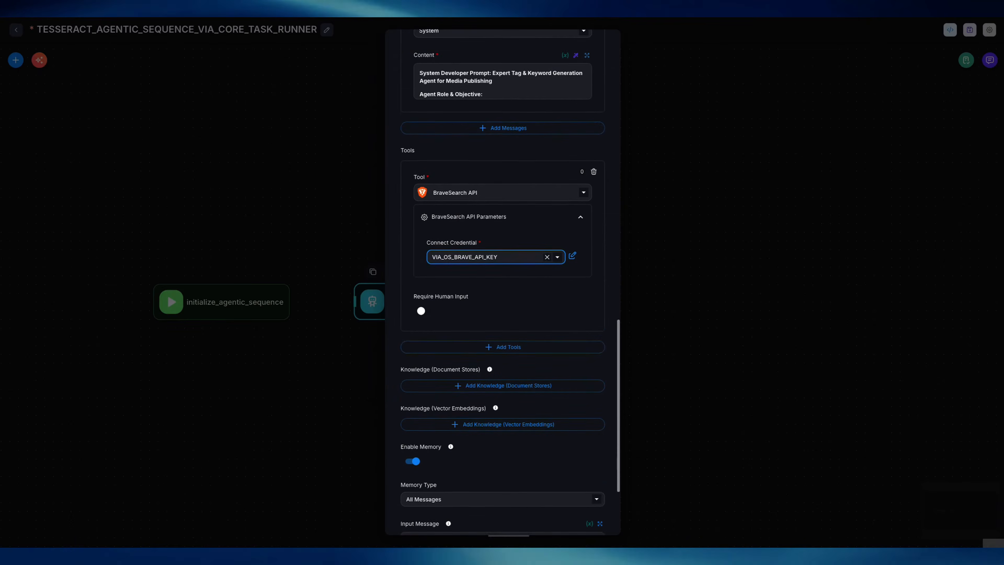
Add Calculator as the agent's second tool, below BraveSearch API.
click(502, 326)
scroll(502, 277, down, 3)
click(494, 249)
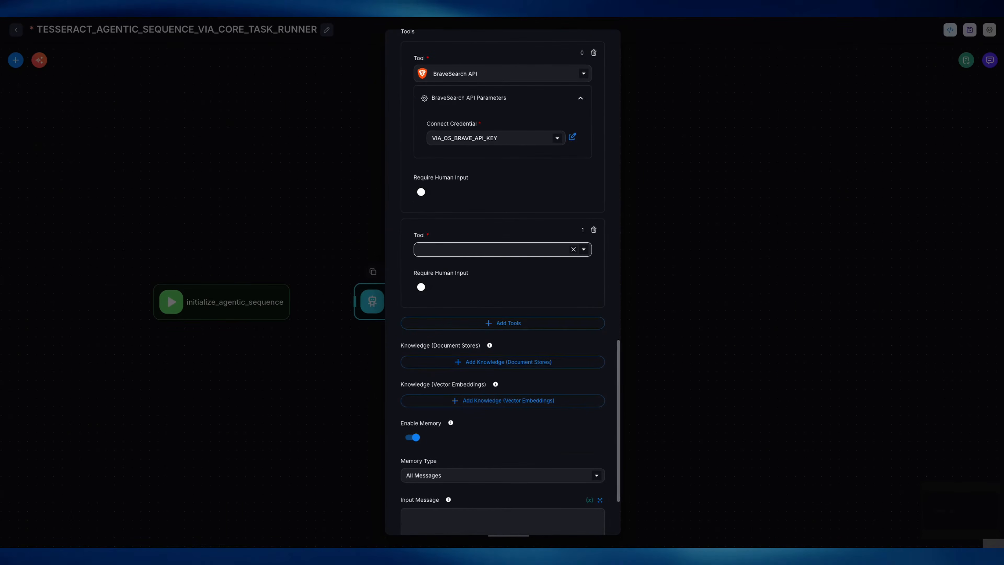
click(448, 285)
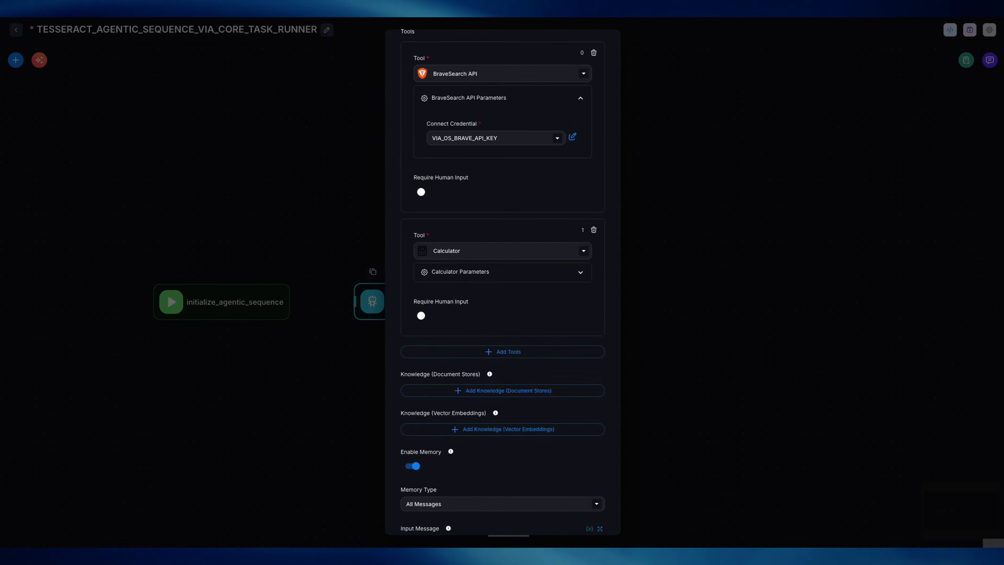
Add the Code Interpreter by E2B tool to the agent and connect the VIA_OS_E2B_API_KEY credential.
scroll(474, 285, down, 2)
click(503, 269)
scroll(502, 285, down, 2)
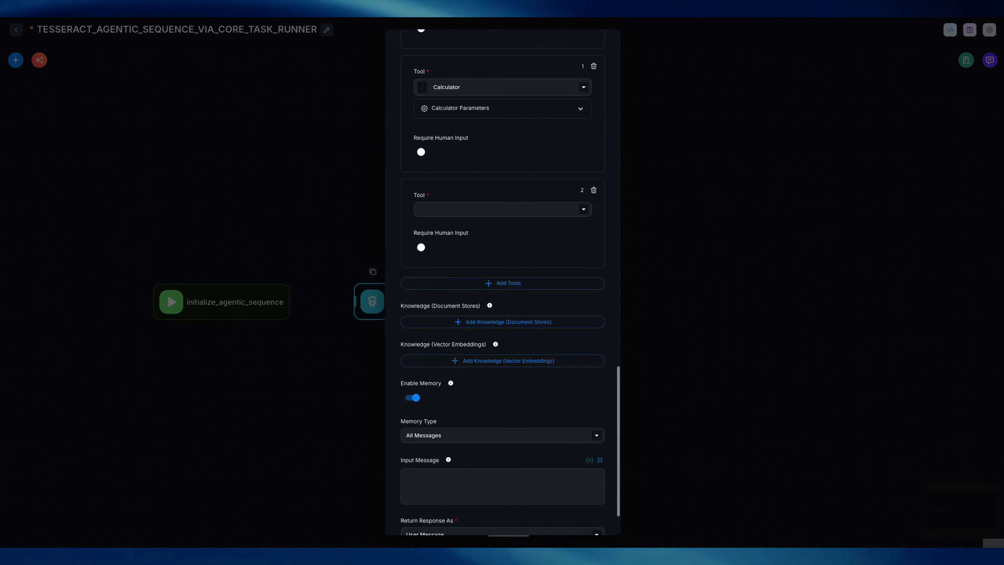
click(495, 209)
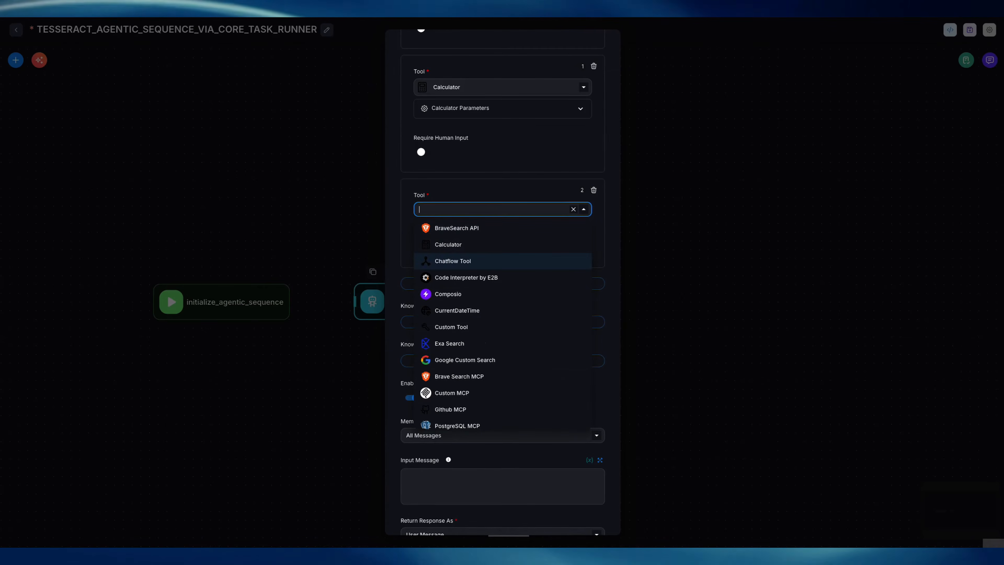
key(Return)
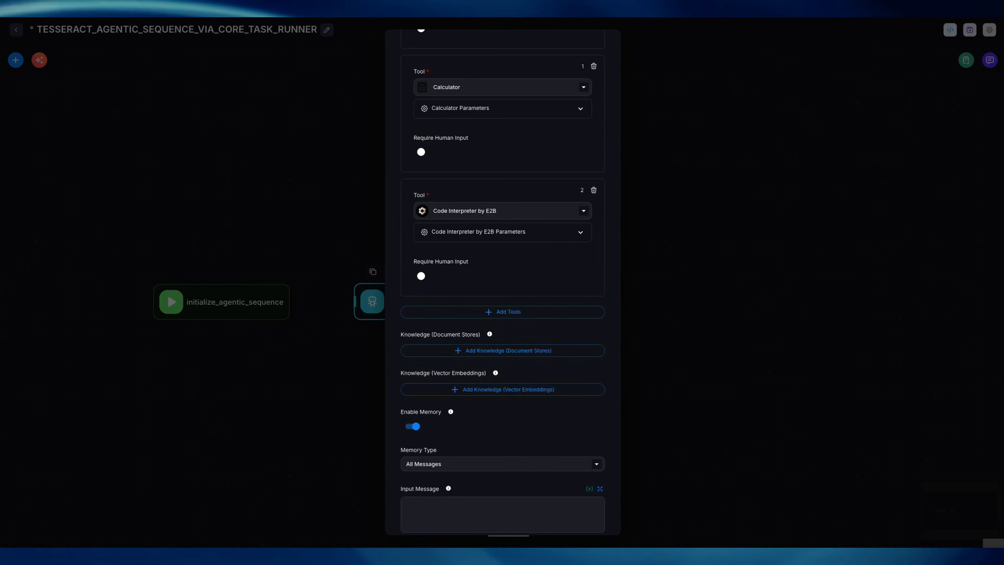
click(502, 232)
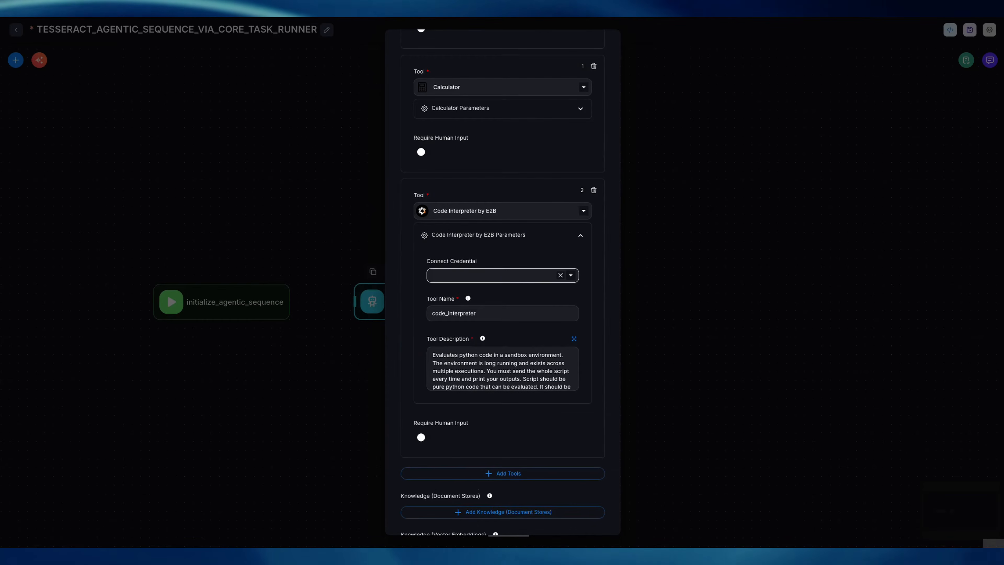
click(502, 275)
key(Return)
Add the Composio tool to the agent and connect the VIA_OS_COMPOSIO_SYNC_CORRECT_KEY credential.
scroll(502, 276, down, 4)
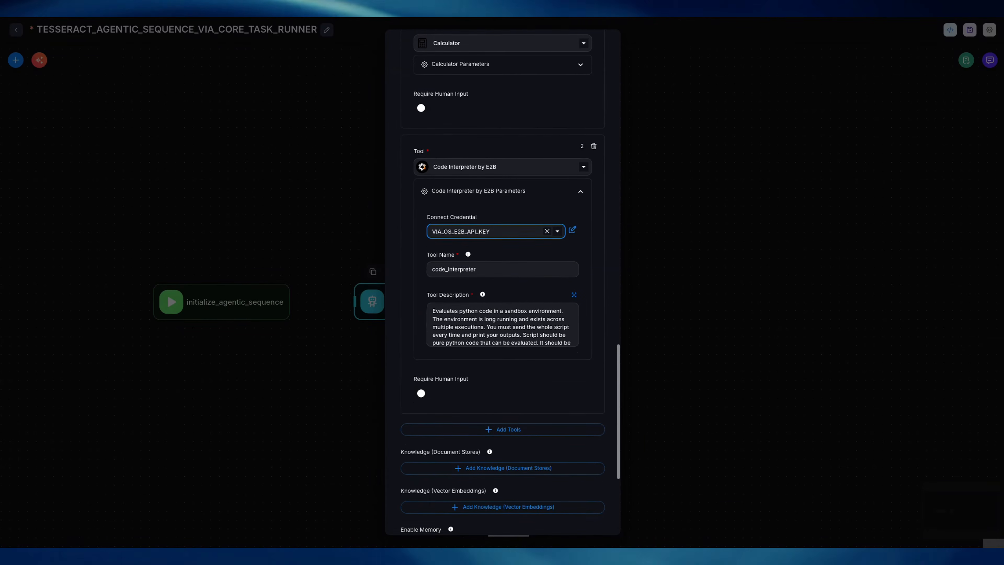
click(502, 333)
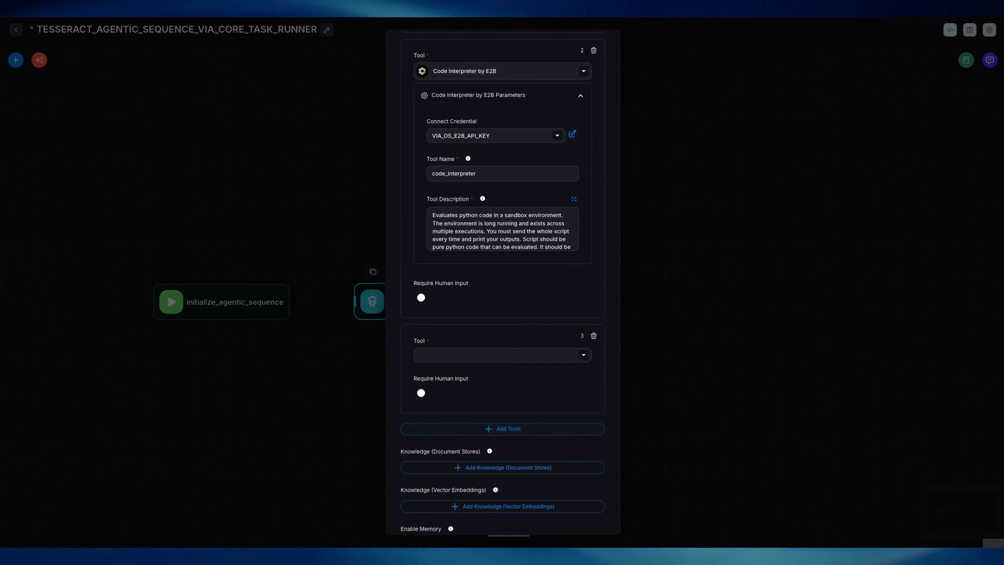
scroll(503, 301, down, 2)
click(494, 266)
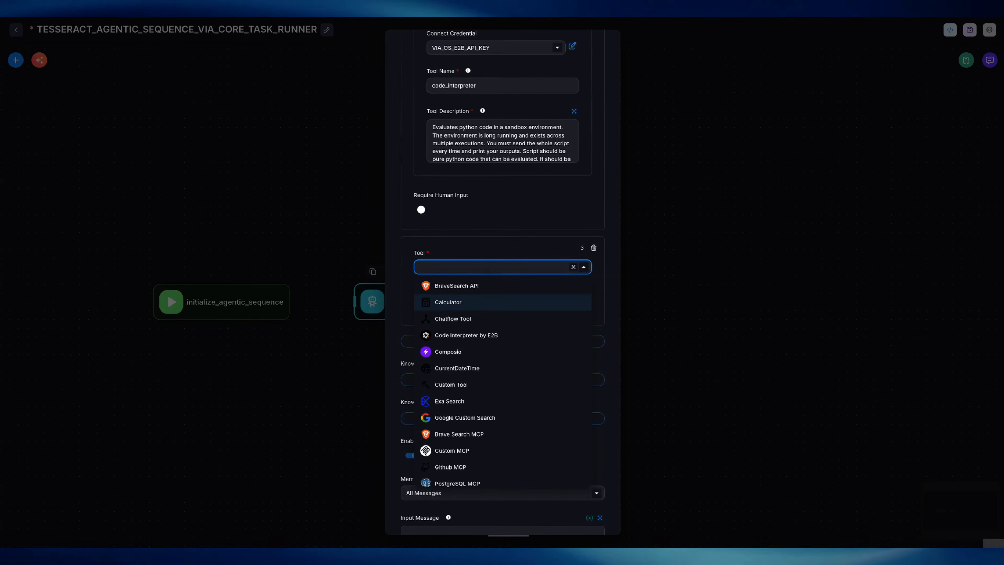
click(448, 351)
scroll(502, 277, down, 1)
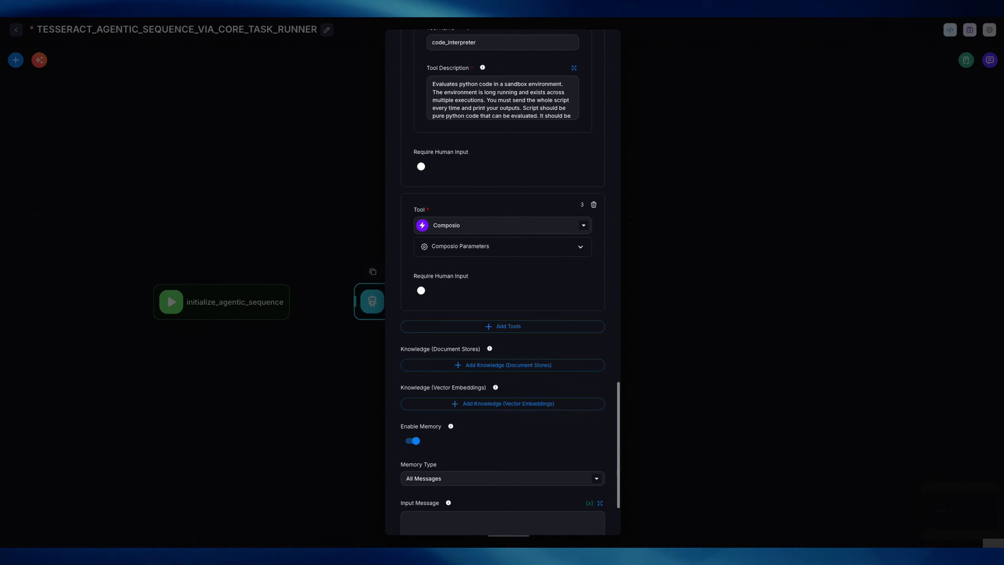
click(502, 246)
click(495, 289)
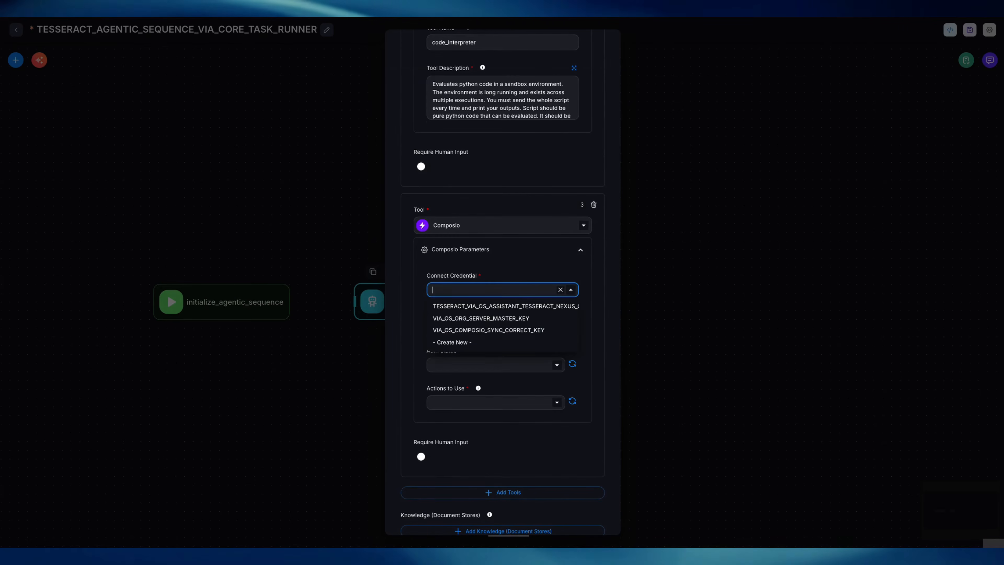
click(489, 330)
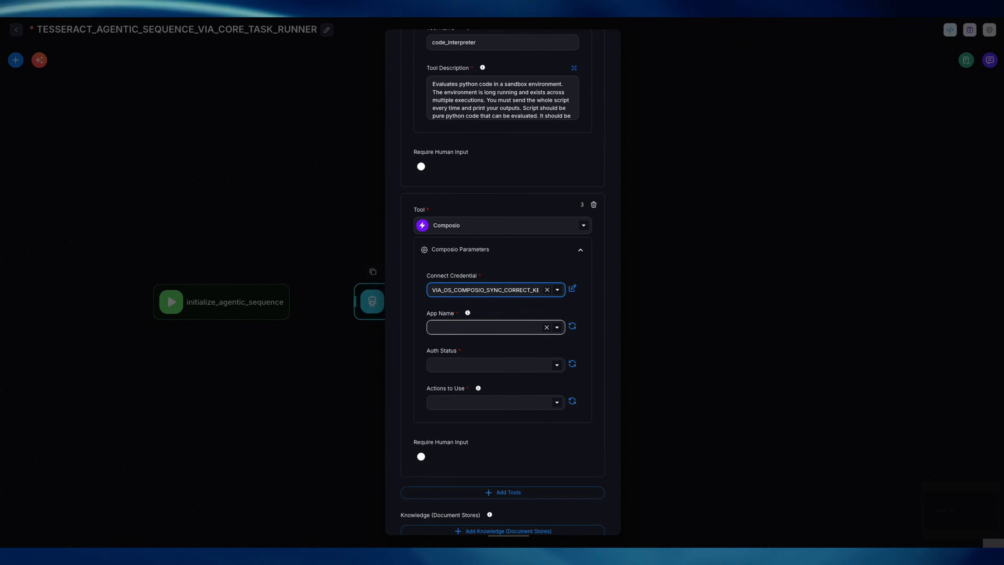
Set the Composio tool's app to PERPLEXITYAI with Connected auth status and the PERPLEXITYAI_PERPLEXITY_AI_SEARCH action.
click(572, 326)
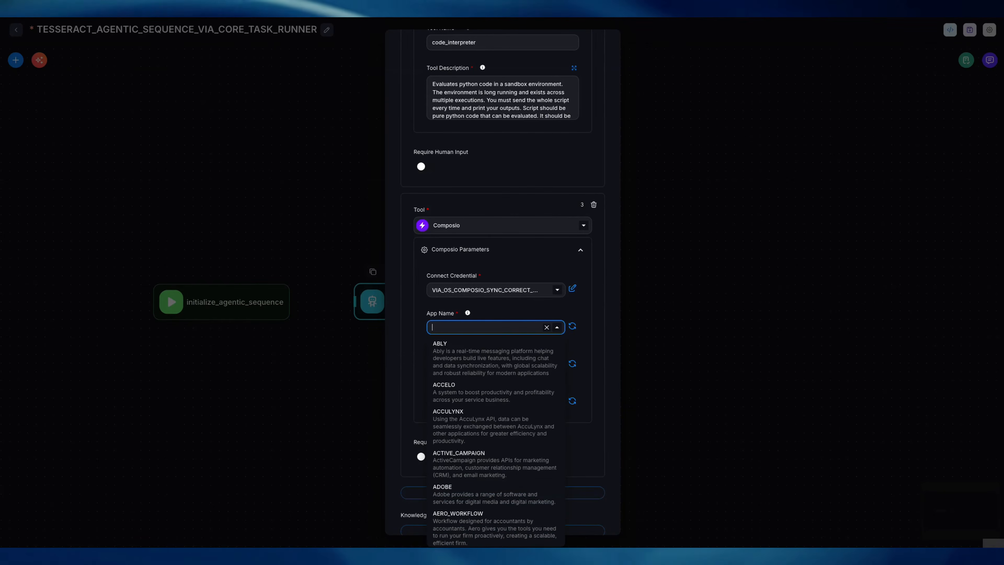
text(perplexity)
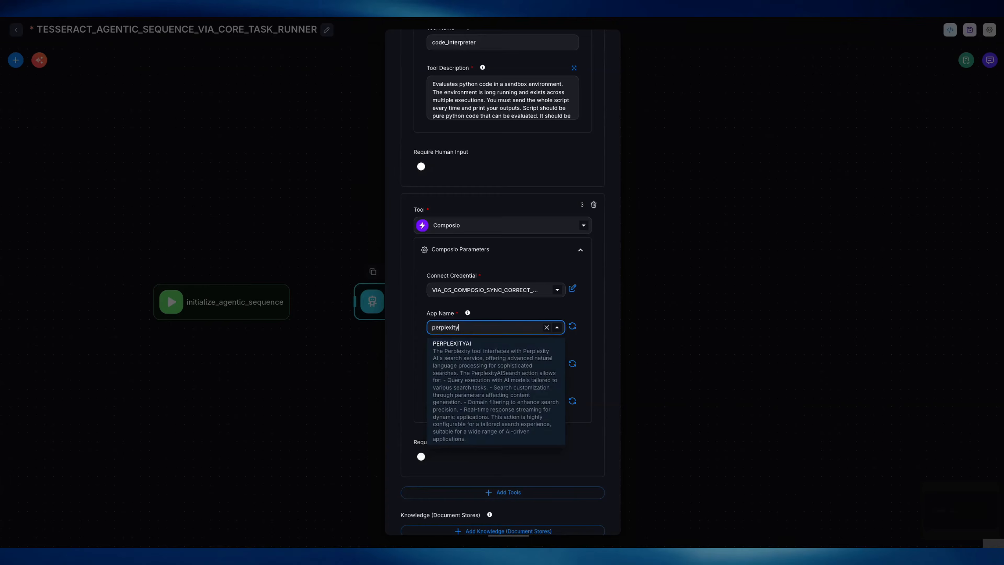
key(Return)
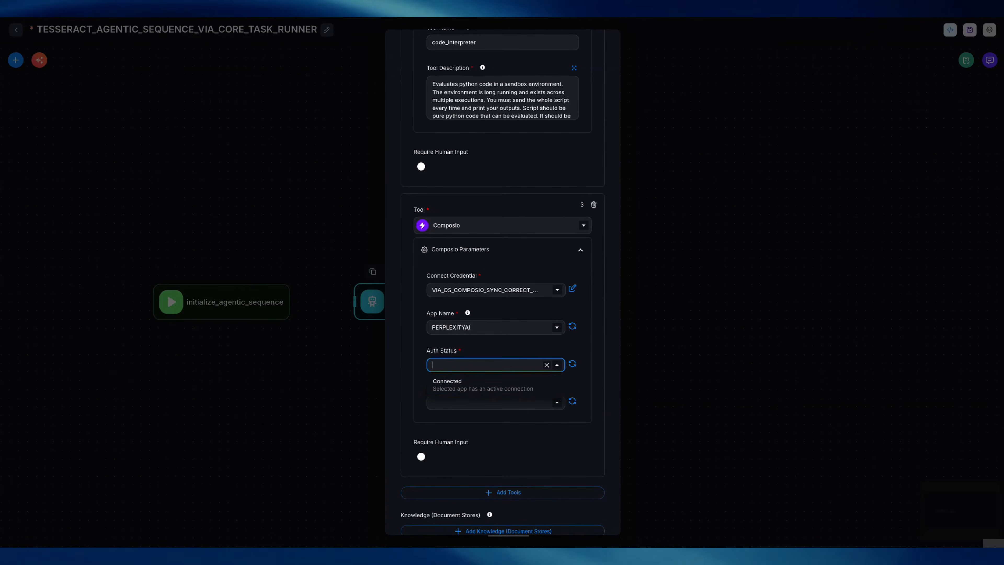
click(495, 385)
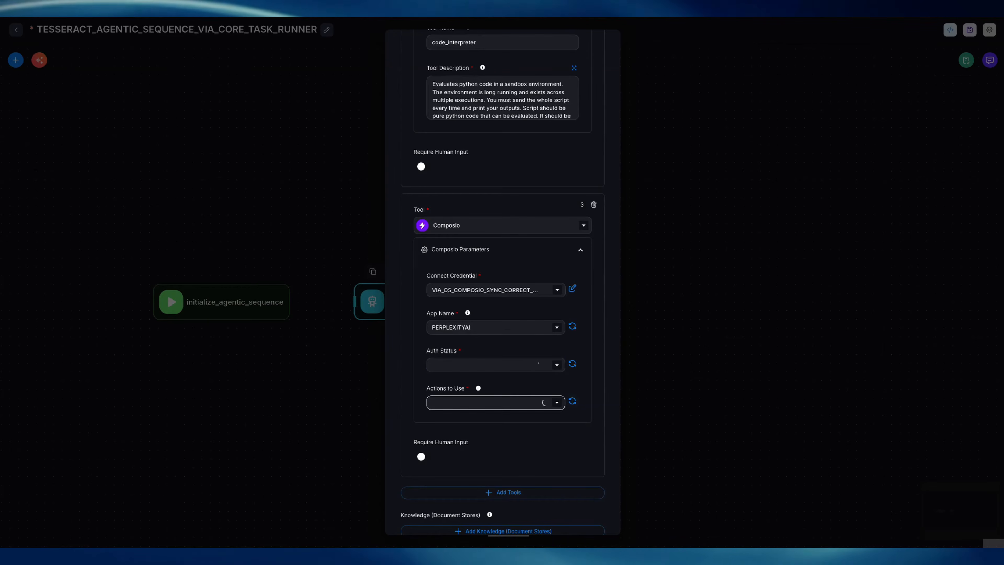
click(496, 402)
click(496, 363)
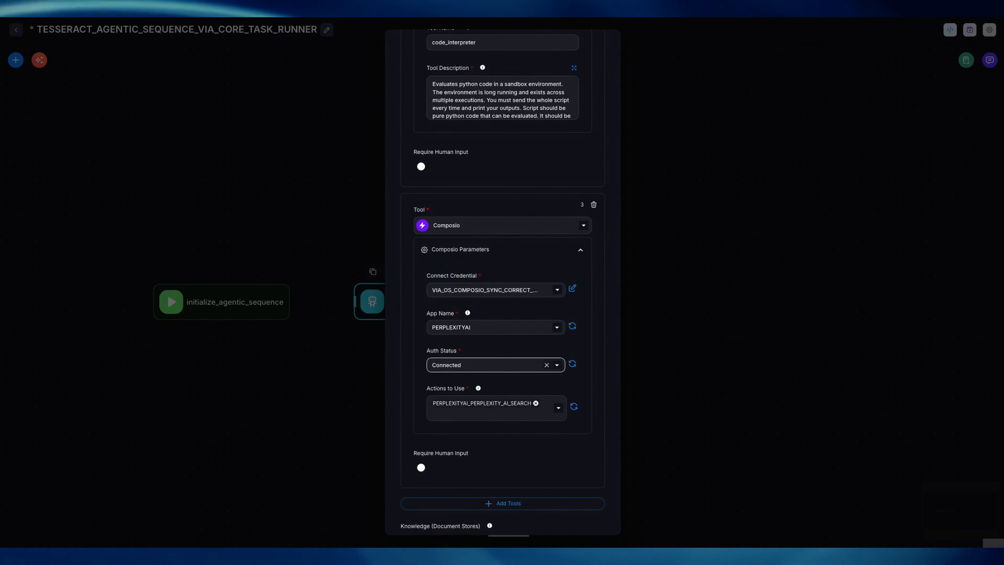
Add CurrentDateTime as another agent tool below Composio.
scroll(496, 363, down, 2)
scroll(501, 281, down, 2)
click(502, 378)
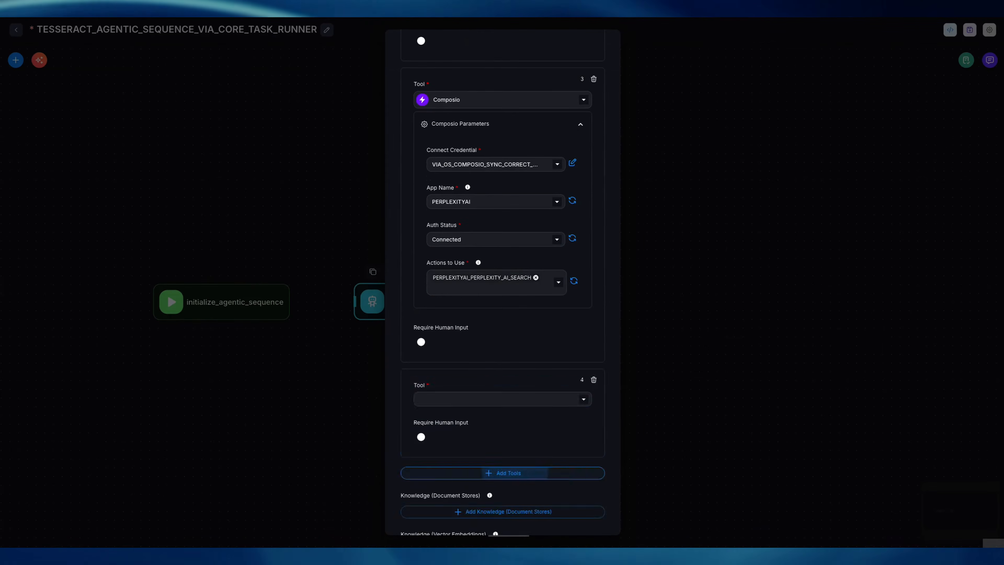
scroll(502, 316, down, 4)
click(494, 240)
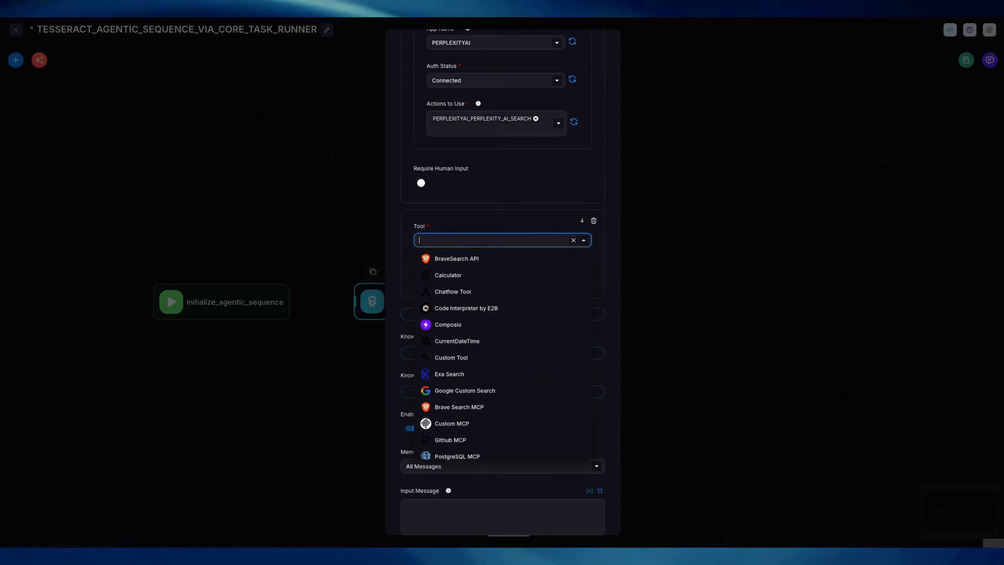
click(457, 340)
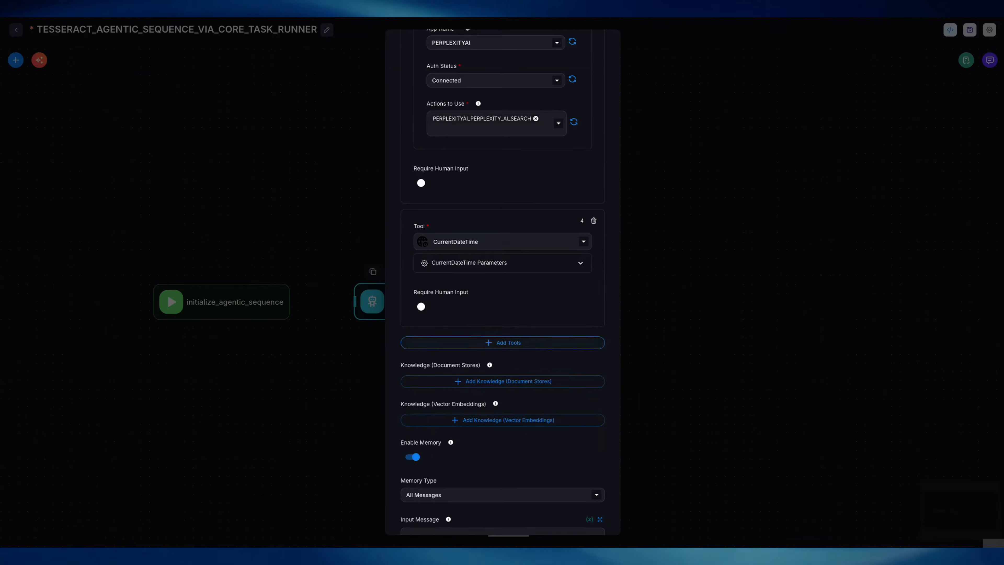
Add the Exa Search tool to the agent and connect the VIA_OS_EXA_SEARCH_API_KEY credential.
scroll(502, 277, down, 3)
click(503, 251)
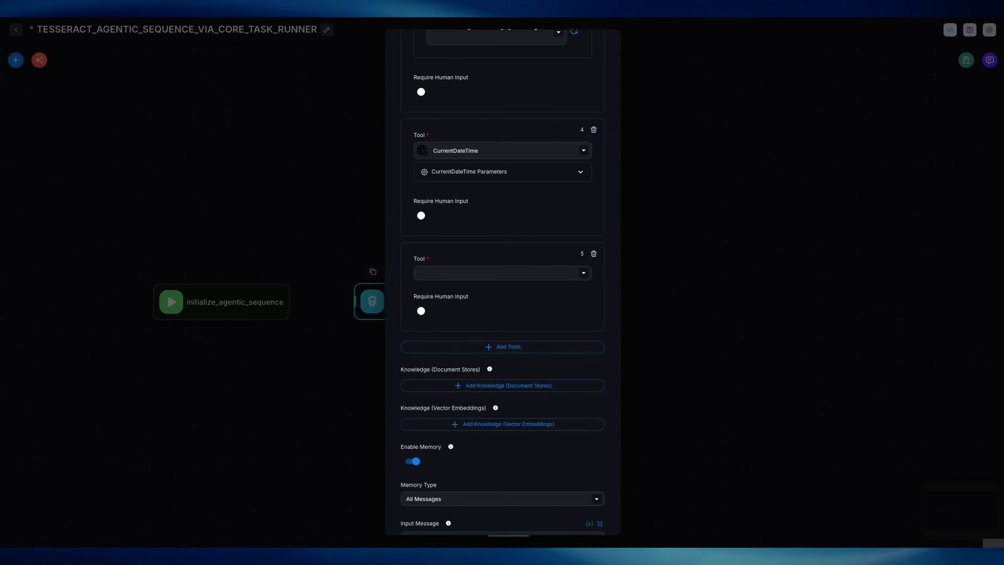
click(494, 273)
scroll(501, 326, down, 3)
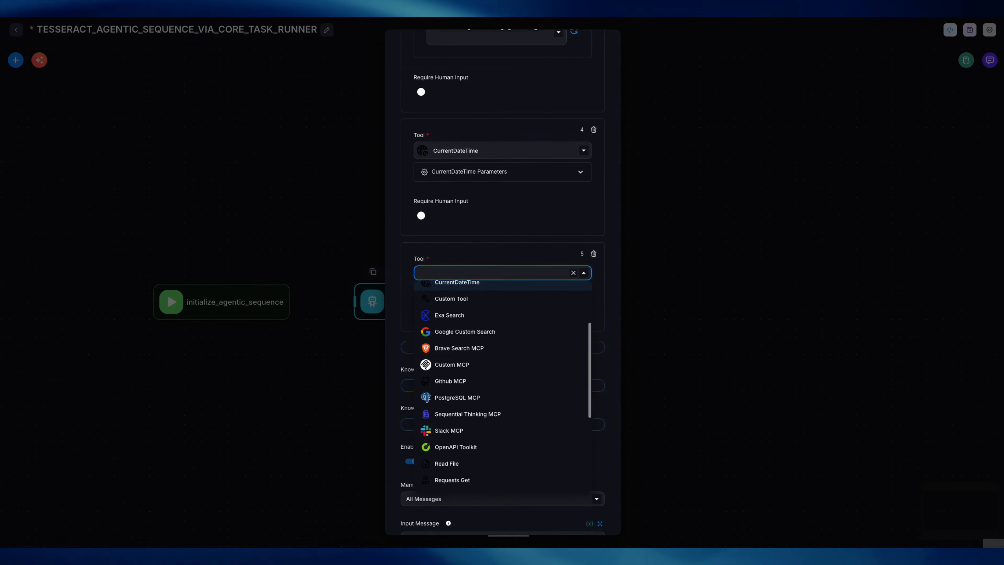
scroll(501, 373, up, 2)
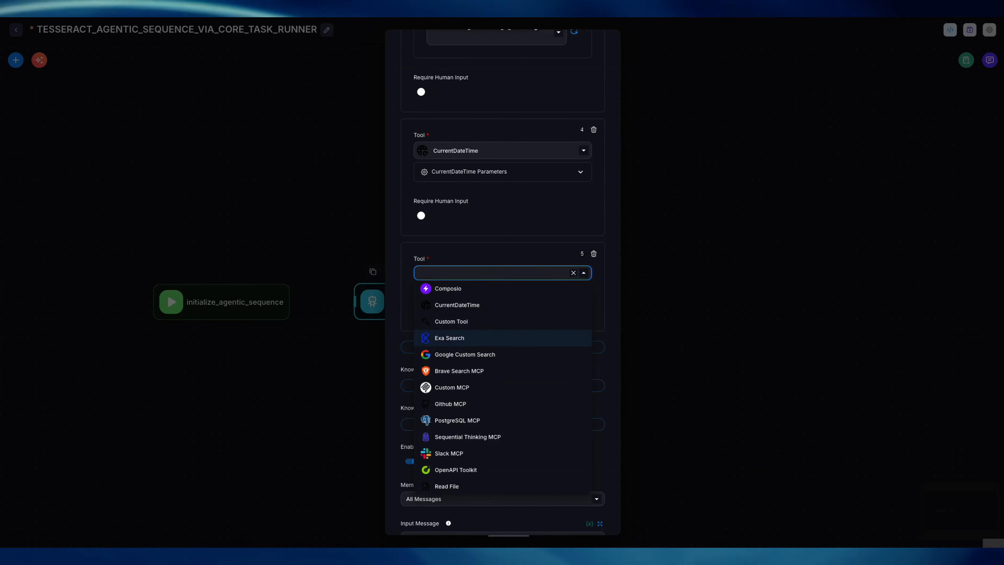
key(Return)
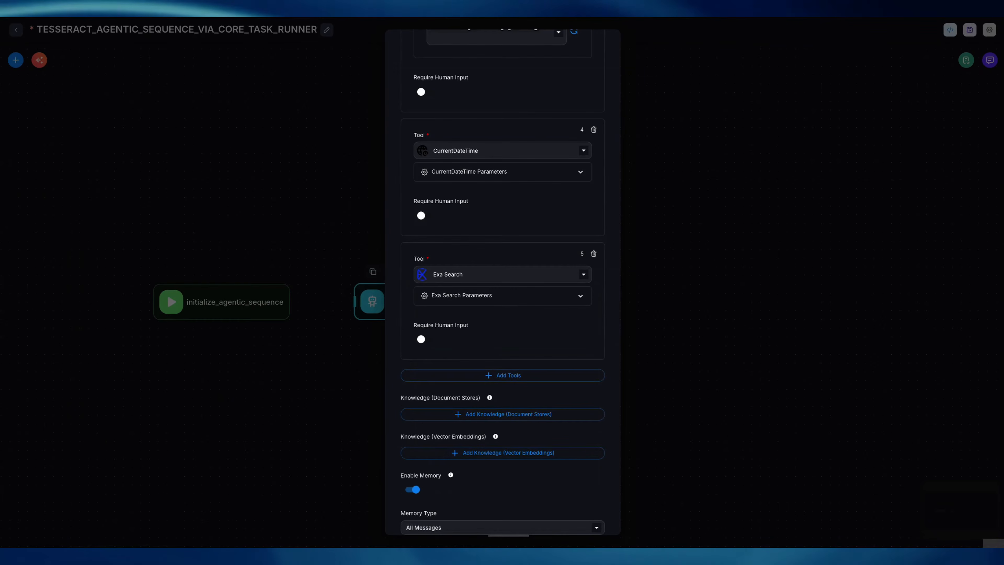
click(502, 296)
click(492, 339)
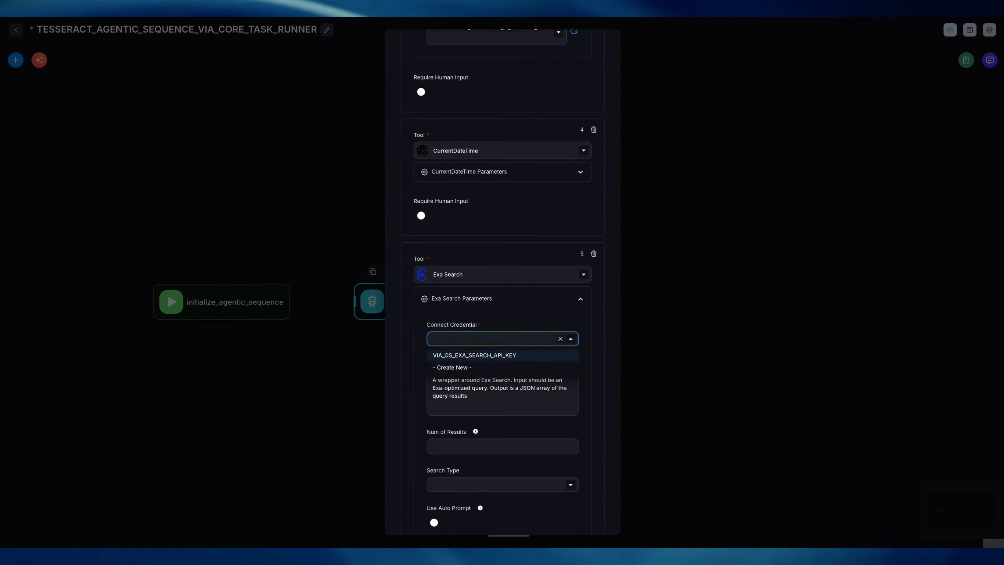
click(491, 355)
Append the sentence "Use this as your default web search engine for broad and specialized queries." to the Exa Search tool description.
scroll(494, 352, down, 2)
click(498, 305)
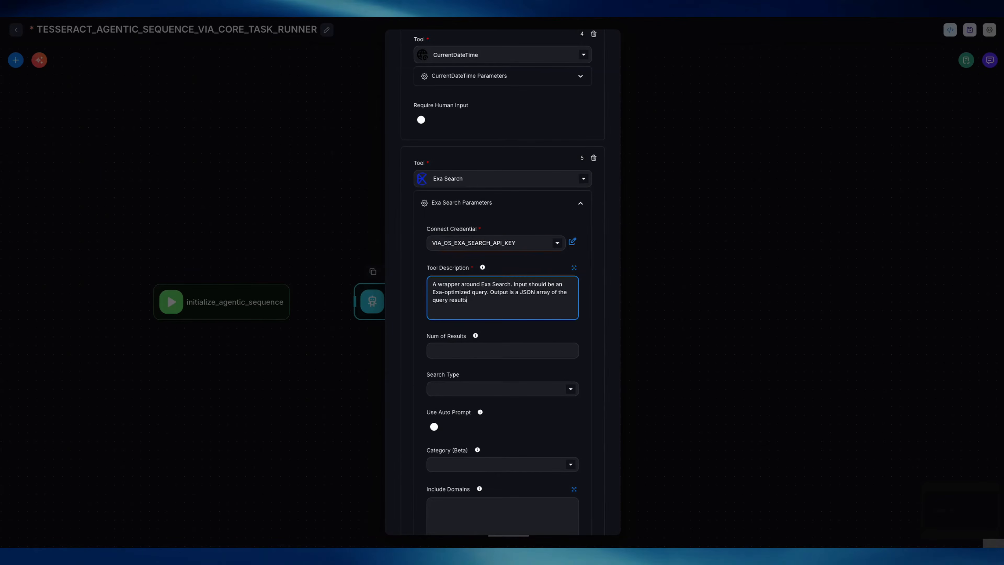
text(. )
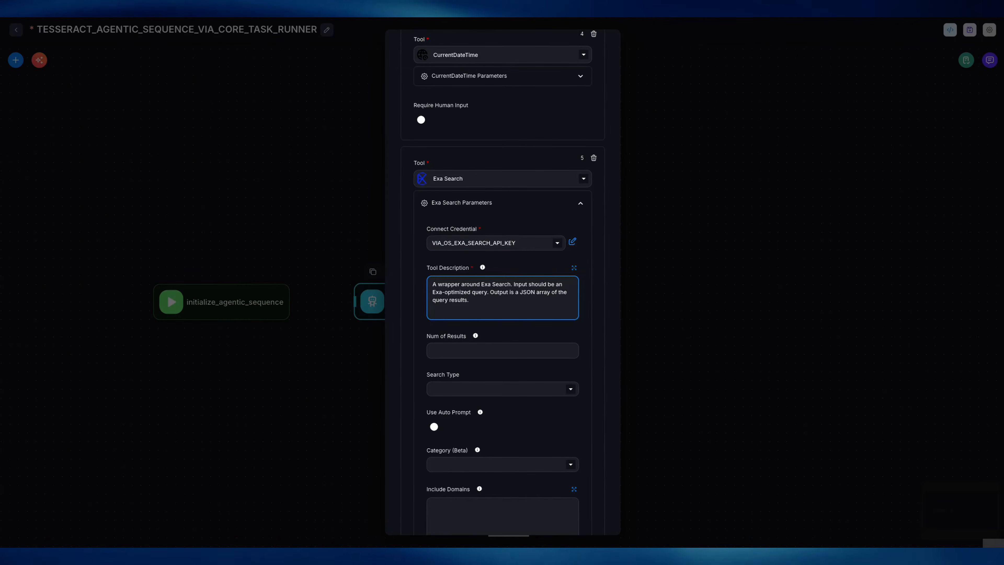
text(Use this )
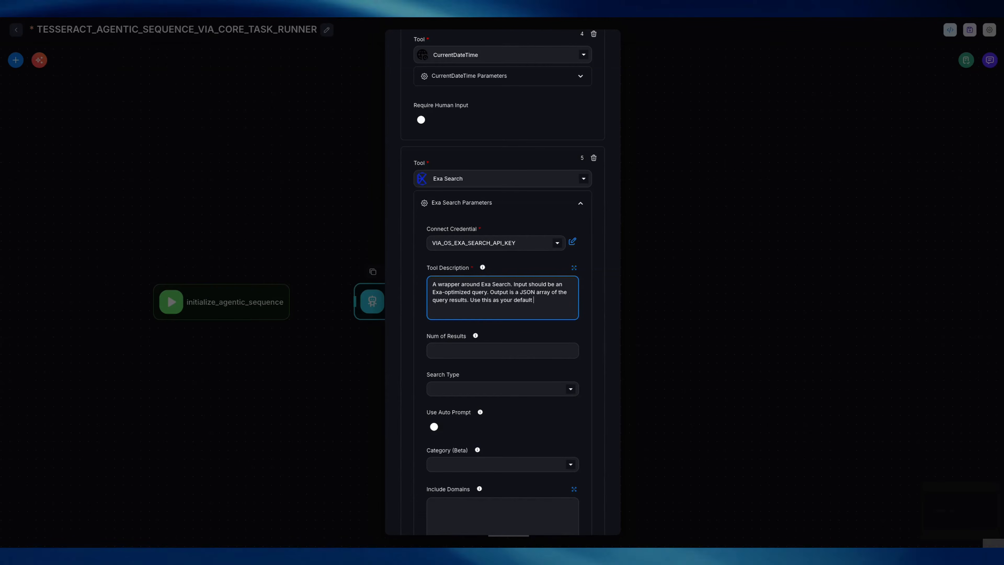
text(as your default web search engine for broad and specialized)
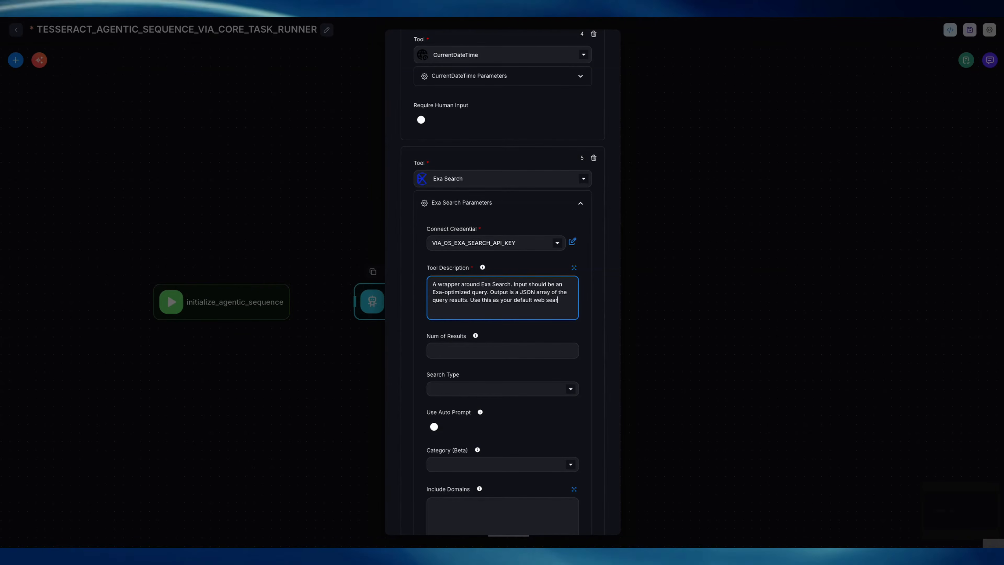
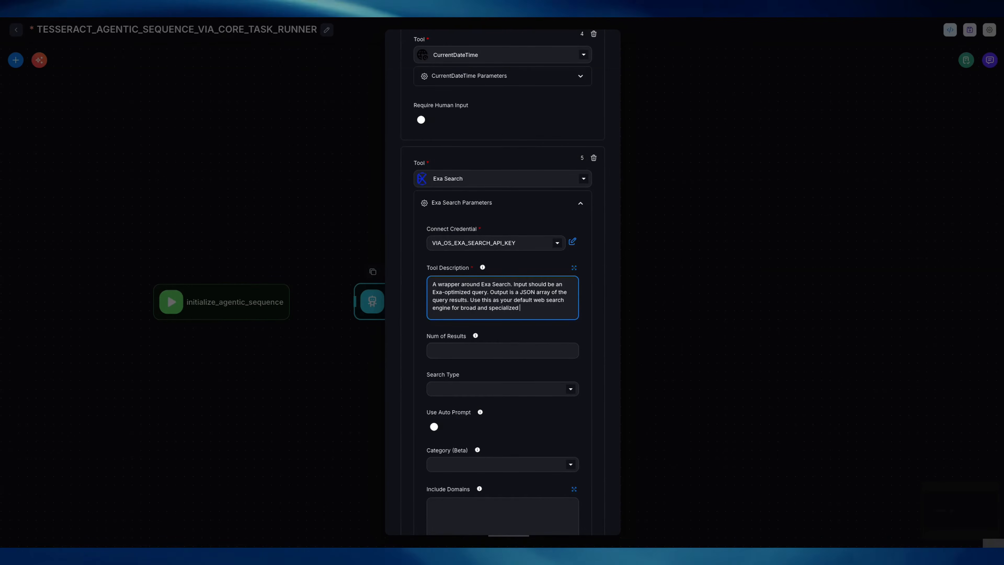
text(queries.)
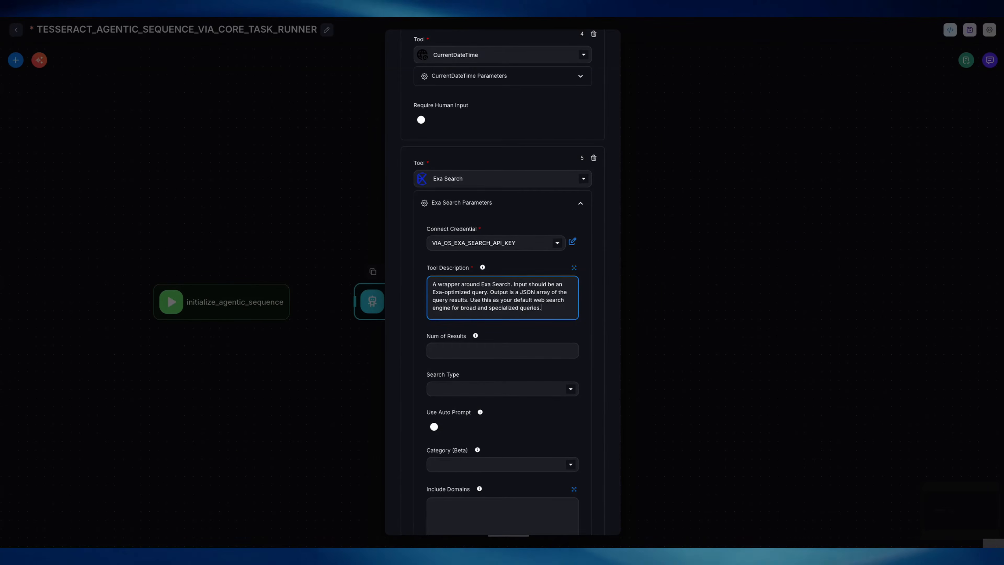
Set the number of results for Exa Search to 8.
click(497, 350)
text(5)
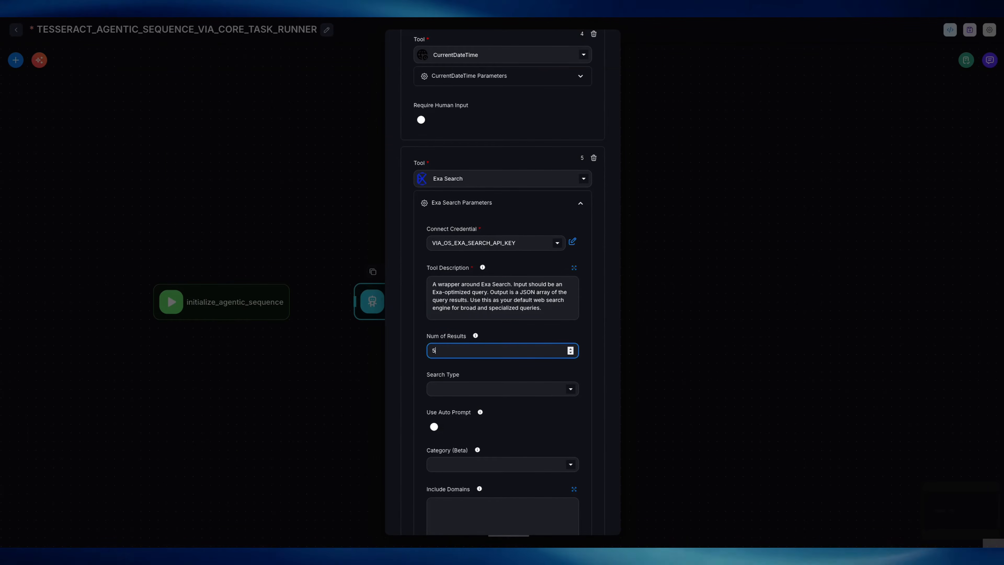
key(BackSpace)
text(-11)
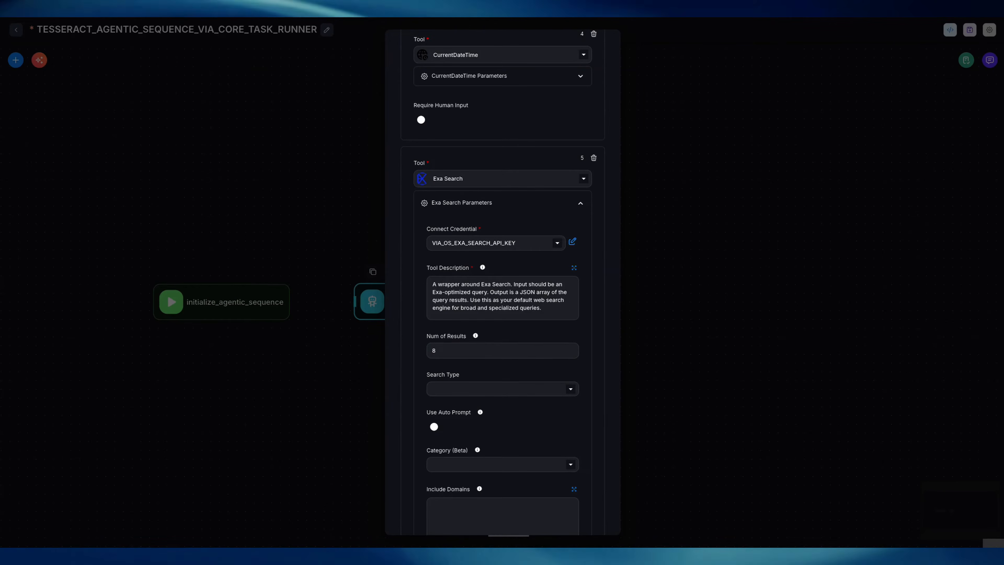
Set the Exa Search type to auto and enable Use Auto Prompt.
scroll(503, 350, down, 4)
scroll(503, 350, down, 1)
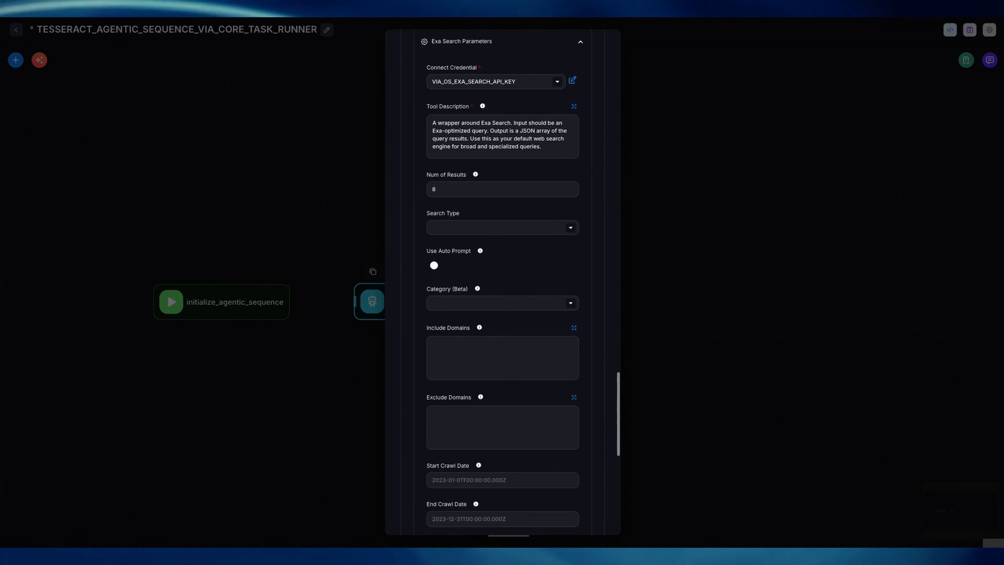
key(Down)
key(Down)
key(Down)
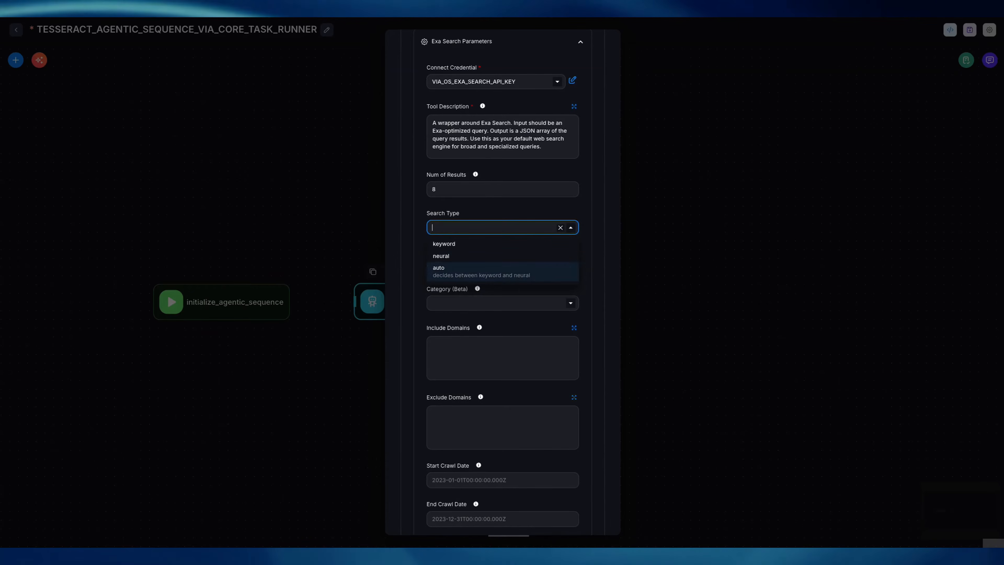
key(Return)
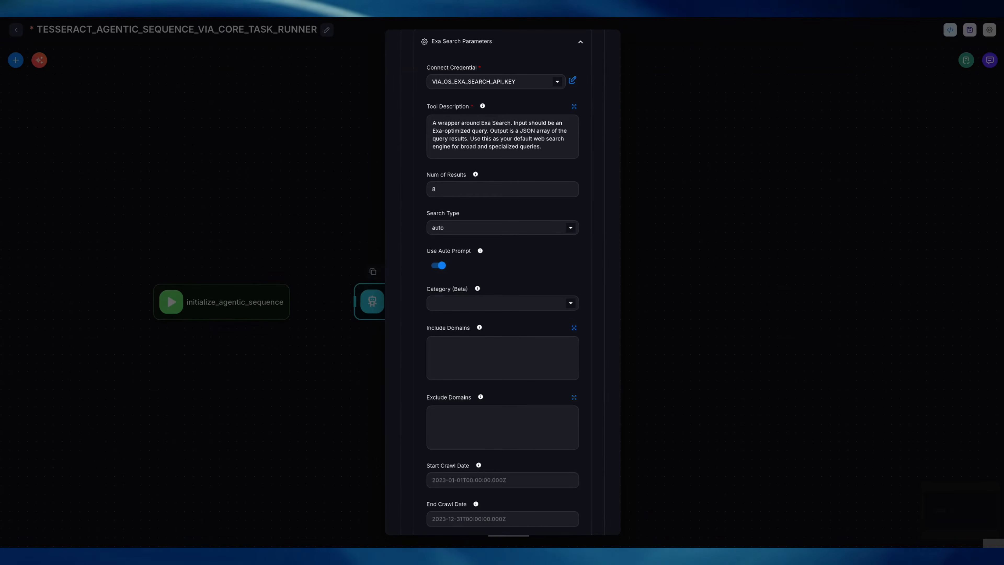
Add the Google Custom Search tool to the agent and connect the VIA_OS_GOOGLE_CUSTOM_SEARCH_API_KEY credential.
scroll(503, 277, down, 4)
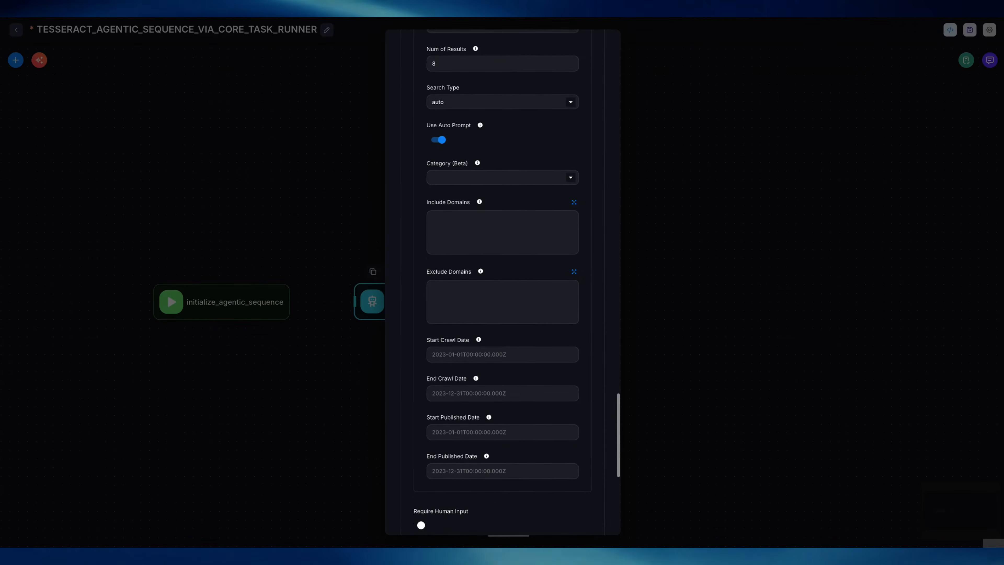
scroll(502, 277, down, 5)
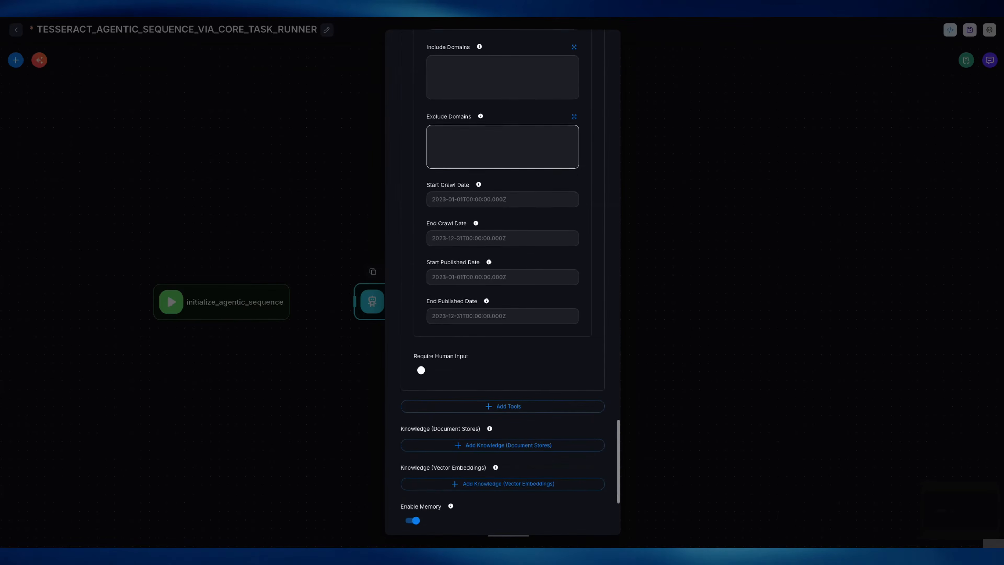
scroll(503, 155, down, 5)
click(507, 246)
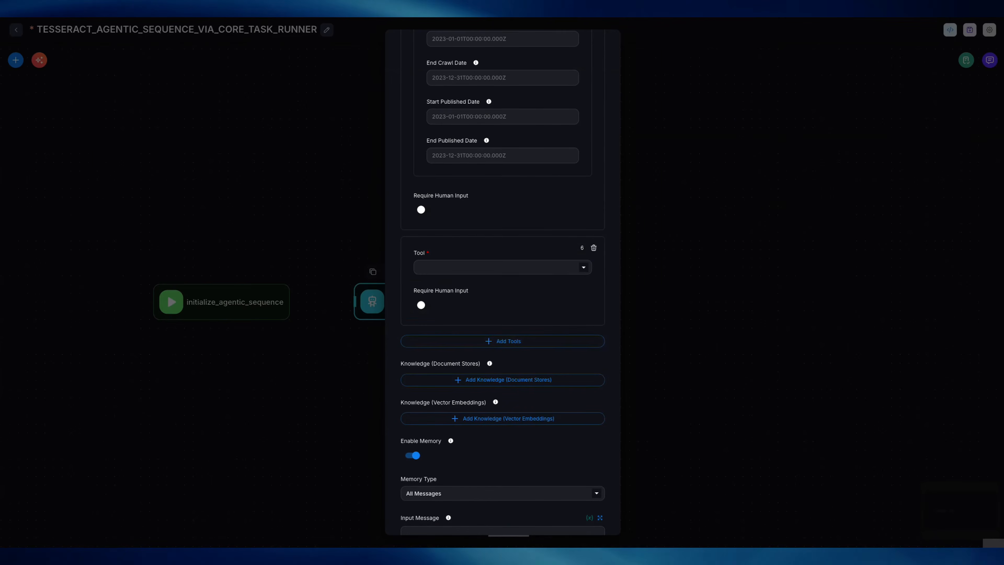
click(502, 268)
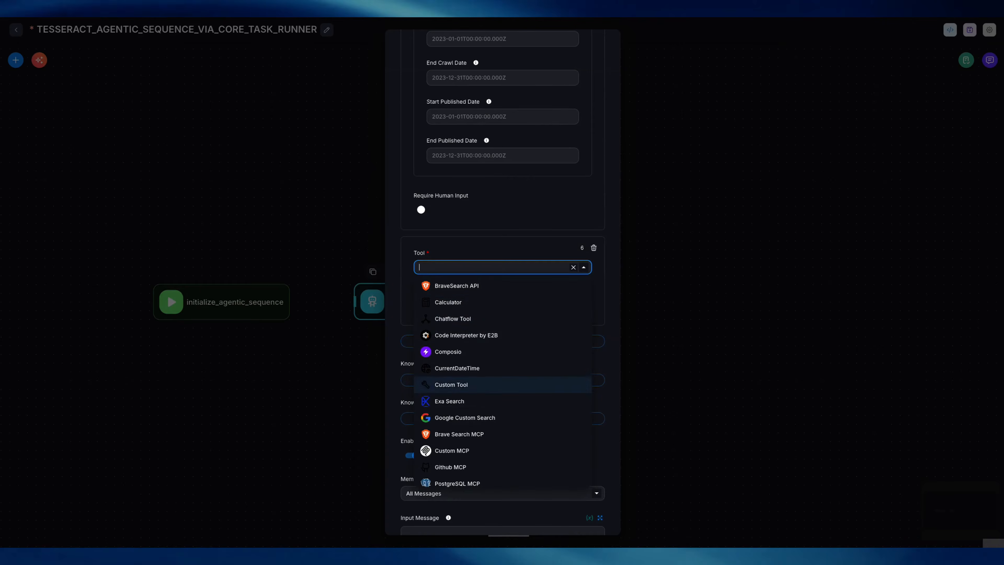
scroll(474, 379, down, 2)
click(474, 383)
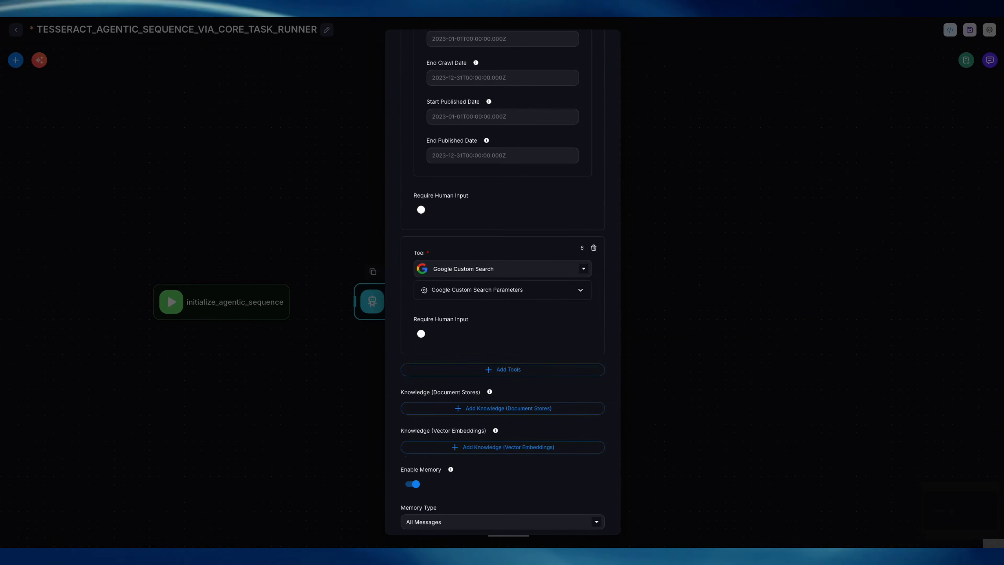
click(503, 290)
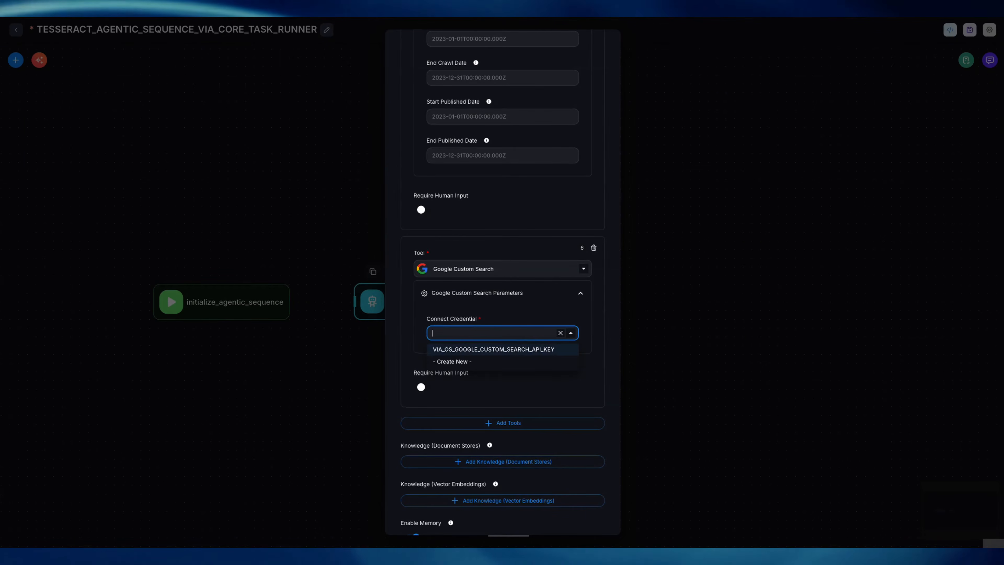
click(493, 349)
Add the Brave Search MCP tool to the agent and connect the VIA_OS_BRAVE_API_KEY credential.
scroll(493, 350, down, 3)
click(502, 319)
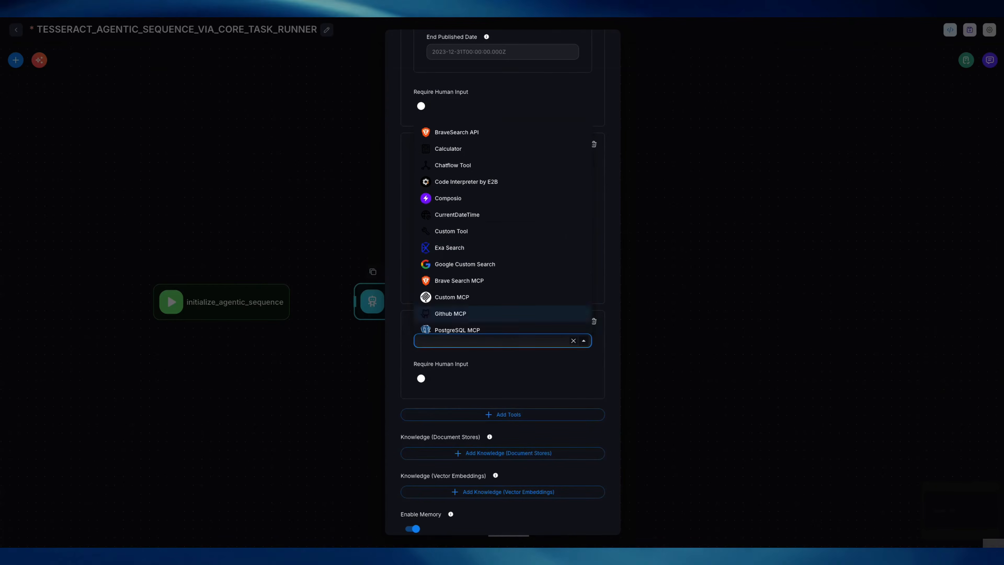
scroll(501, 249, down, 1)
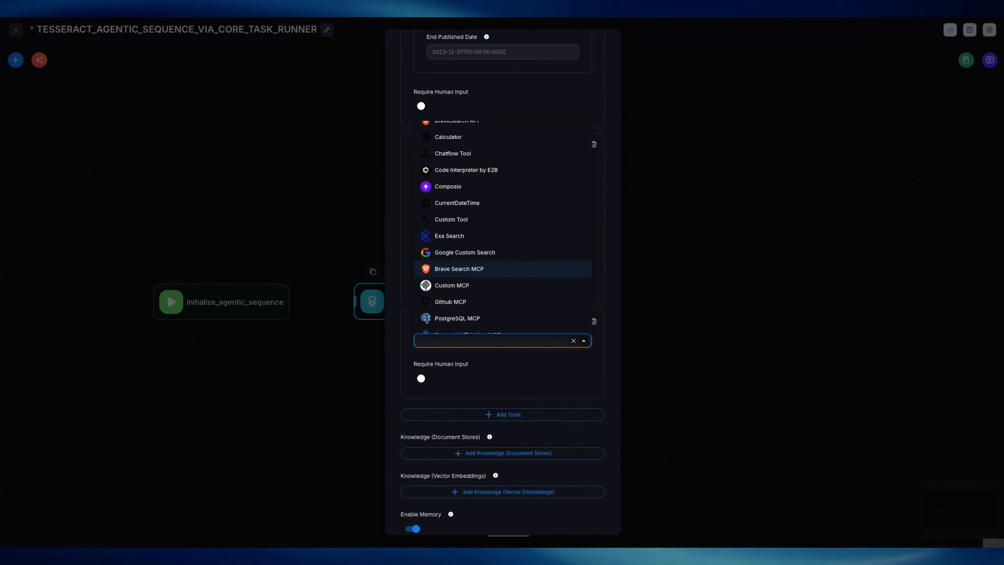
click(459, 268)
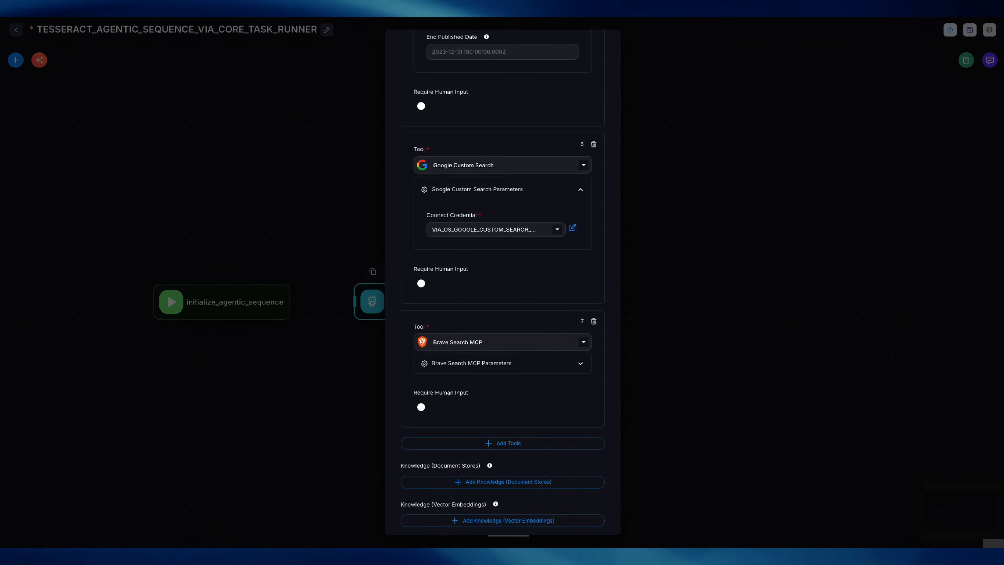
click(490, 407)
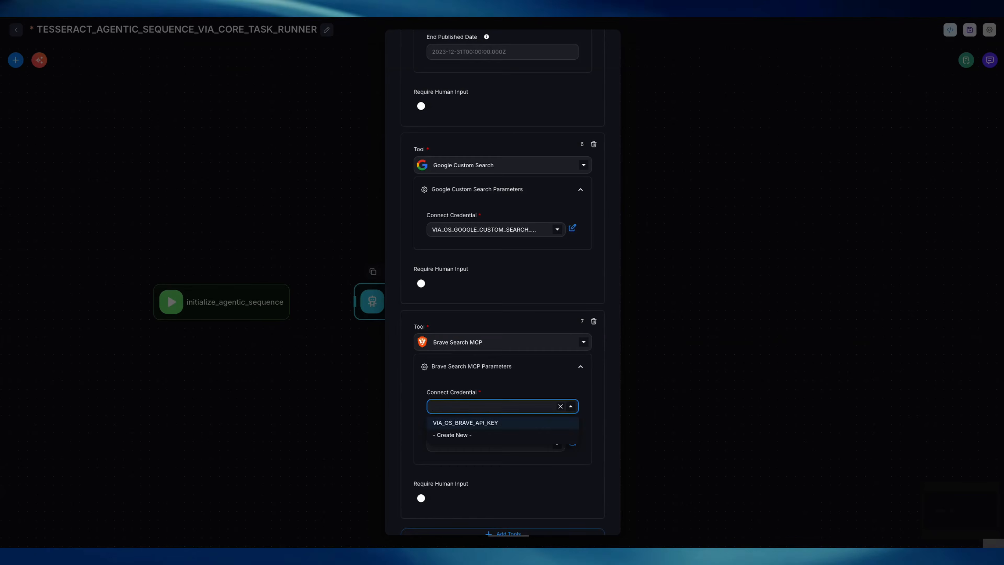
click(470, 421)
Enable the BRAVE_WEB_SEARCH action for the Brave Search MCP tool.
scroll(482, 395, down, 2)
click(490, 360)
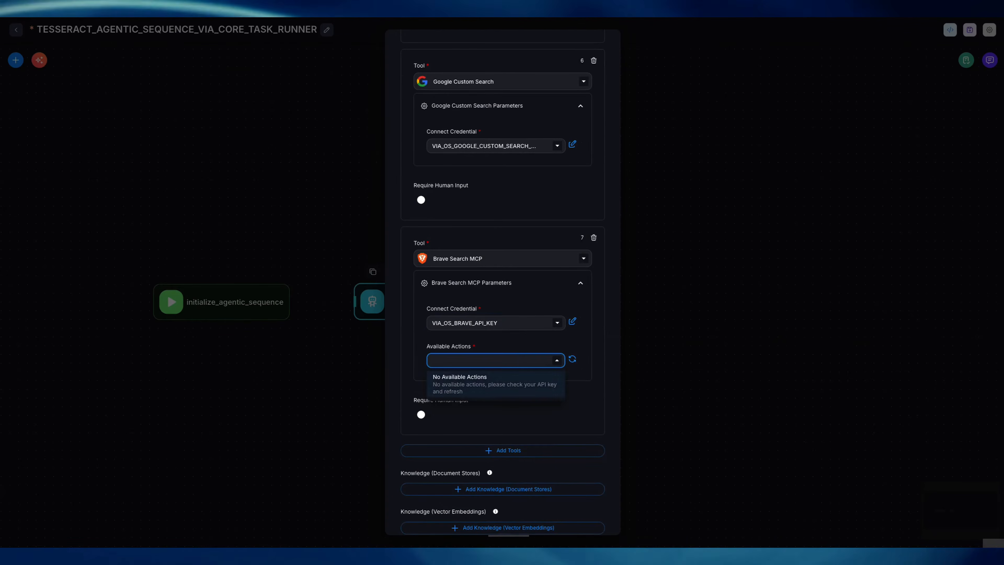
click(490, 360)
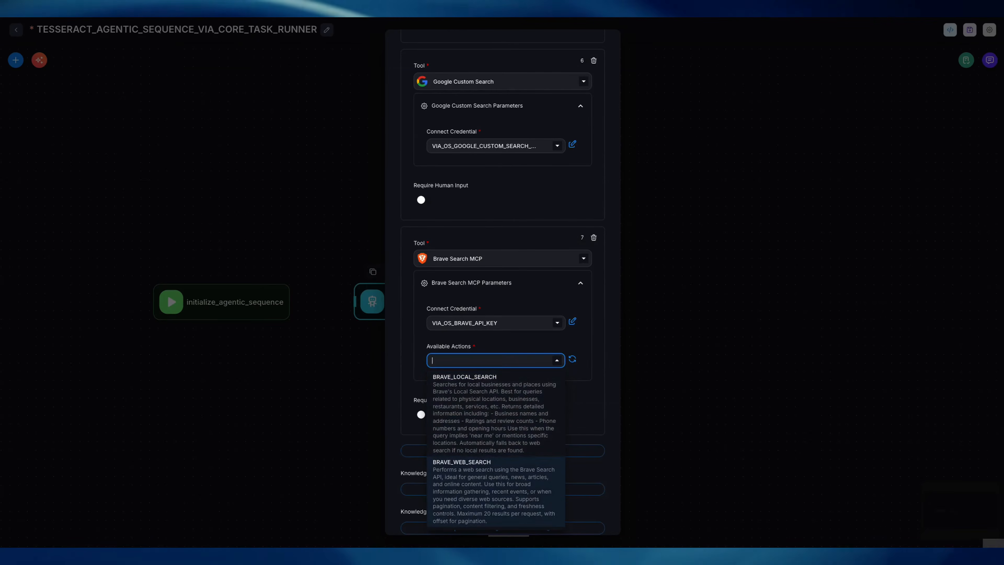
click(494, 490)
Add the Sequential Thinking MCP tool to the agent and enable its SEQUENTIALTHINKING action.
scroll(494, 396, down, 2)
click(503, 358)
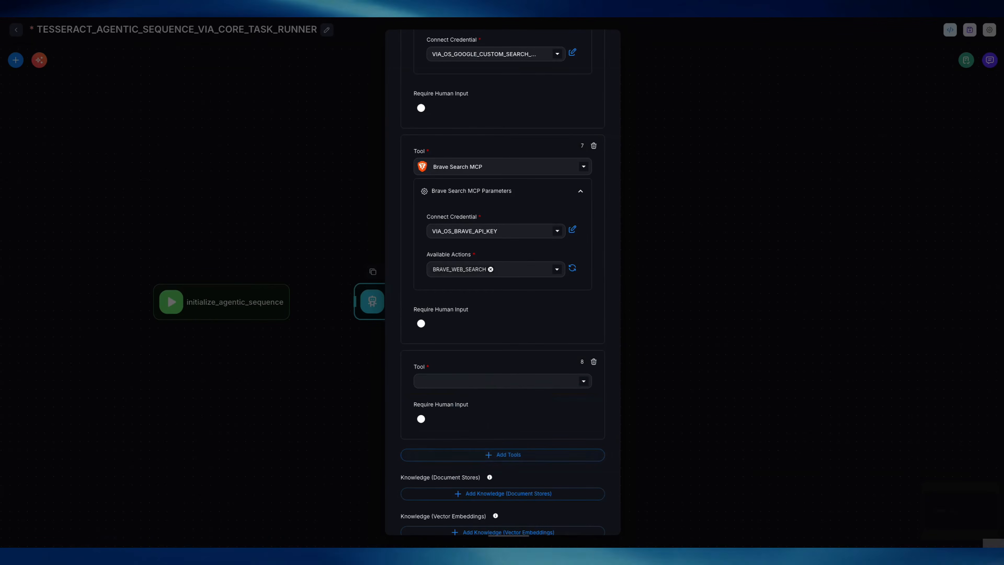
click(494, 381)
scroll(502, 328, down, 3)
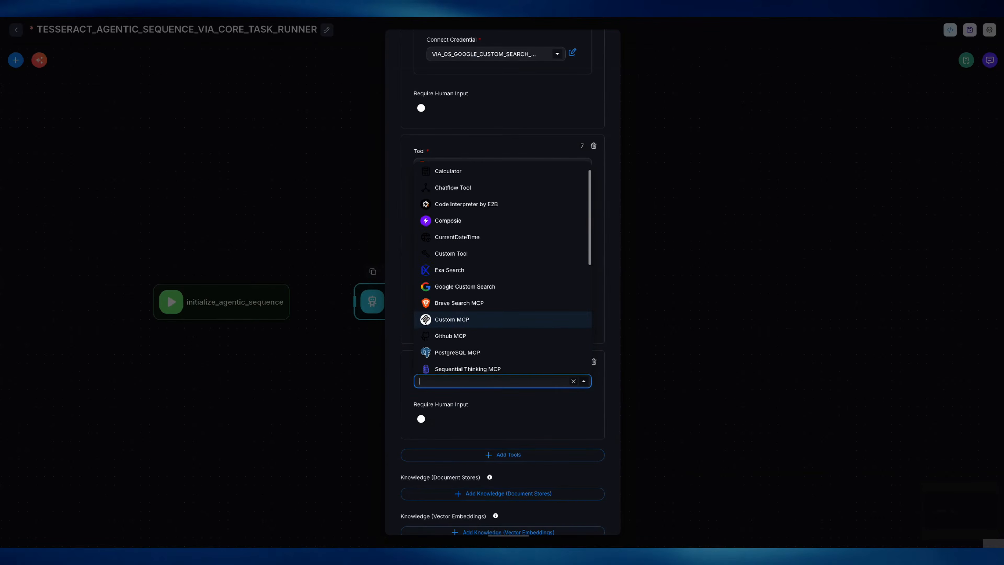
click(467, 322)
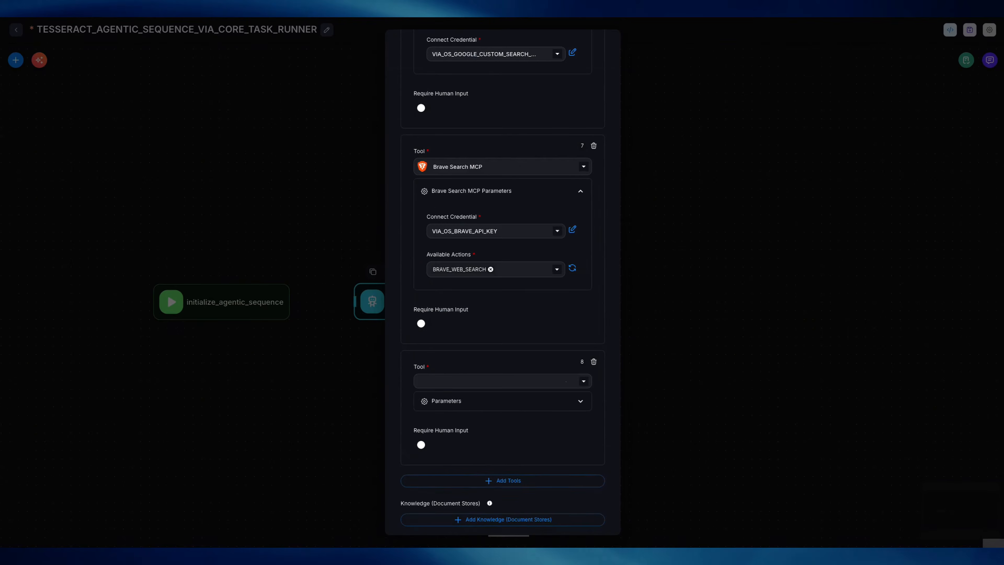
click(502, 404)
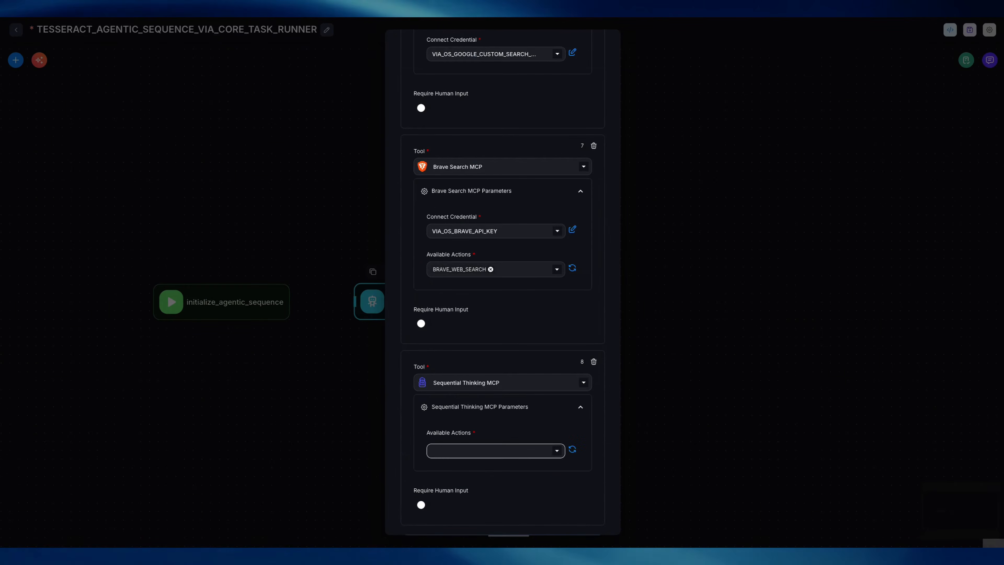
click(490, 451)
click(492, 372)
Add the Serp API tool to the agent and connect the VIA_OS_SERP_API_KEY credential.
scroll(492, 372, down, 5)
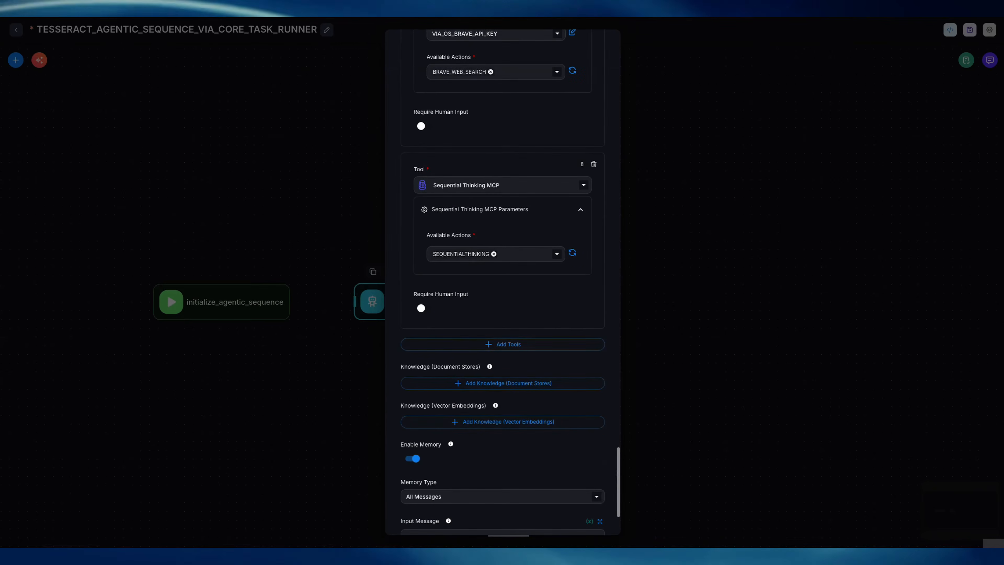
click(502, 344)
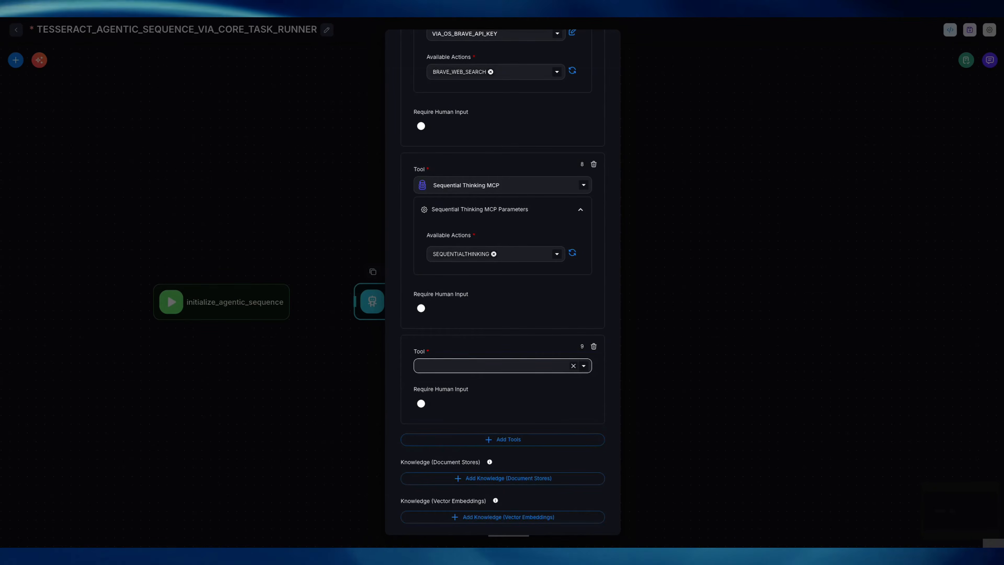
click(502, 365)
scroll(502, 379, down, 2)
scroll(502, 444, down, 3)
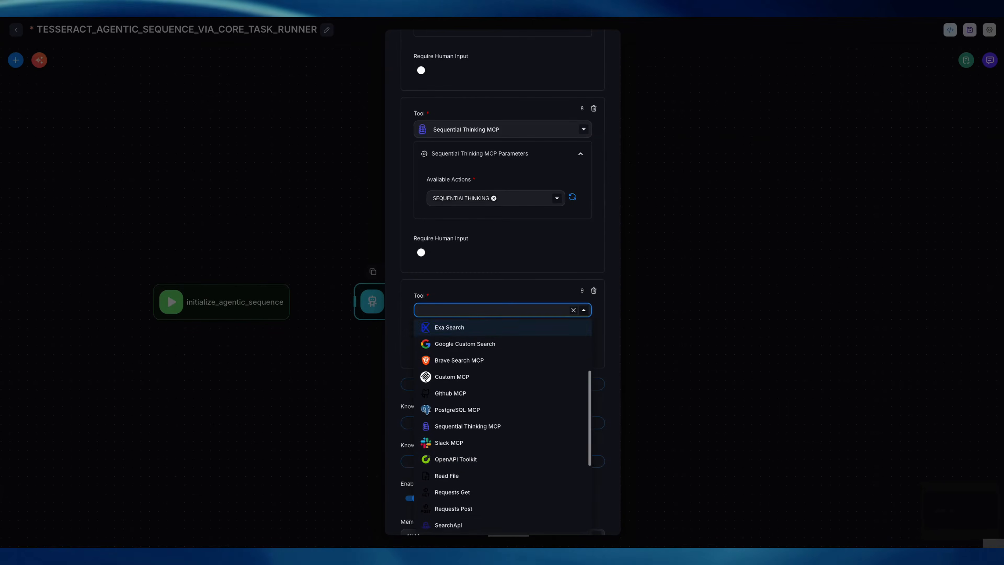
scroll(502, 380, down, 1)
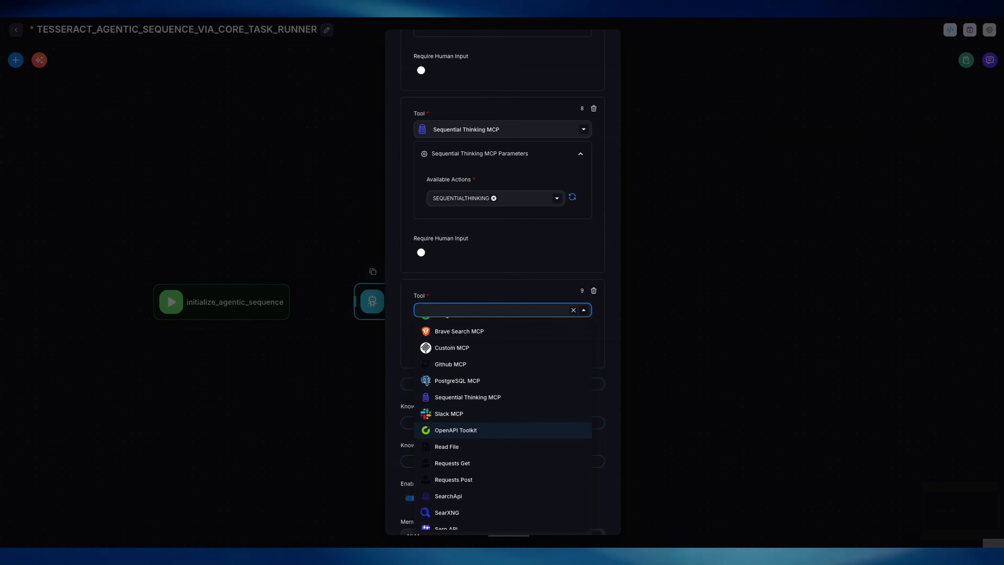
scroll(502, 427, down, 2)
scroll(502, 429, down, 3)
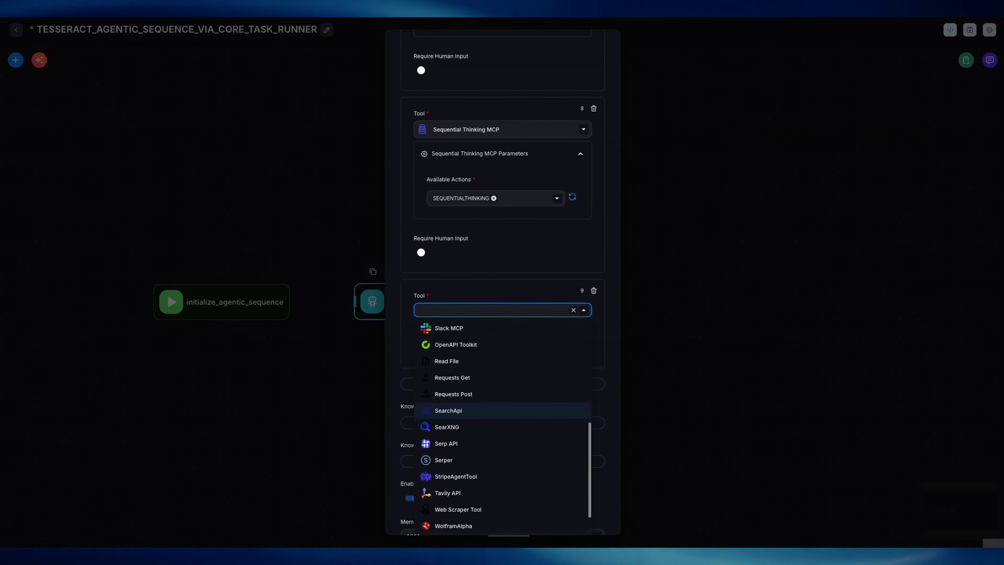
click(502, 430)
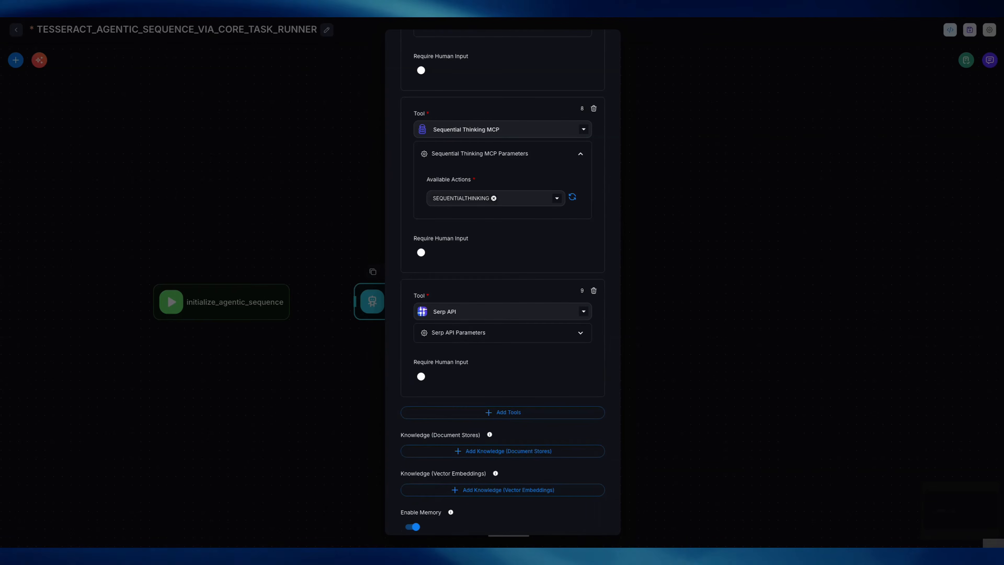
click(502, 333)
click(494, 376)
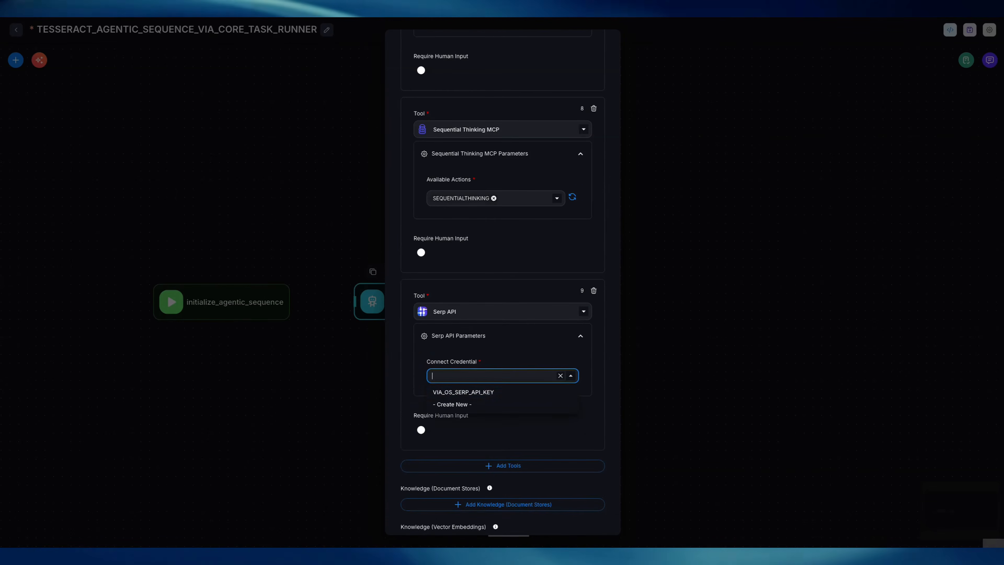
click(494, 392)
Add the Tavily API tool to the agent and connect the TESSERACT_TAVILY_DEV_2 credential.
scroll(501, 276, down, 3)
click(502, 334)
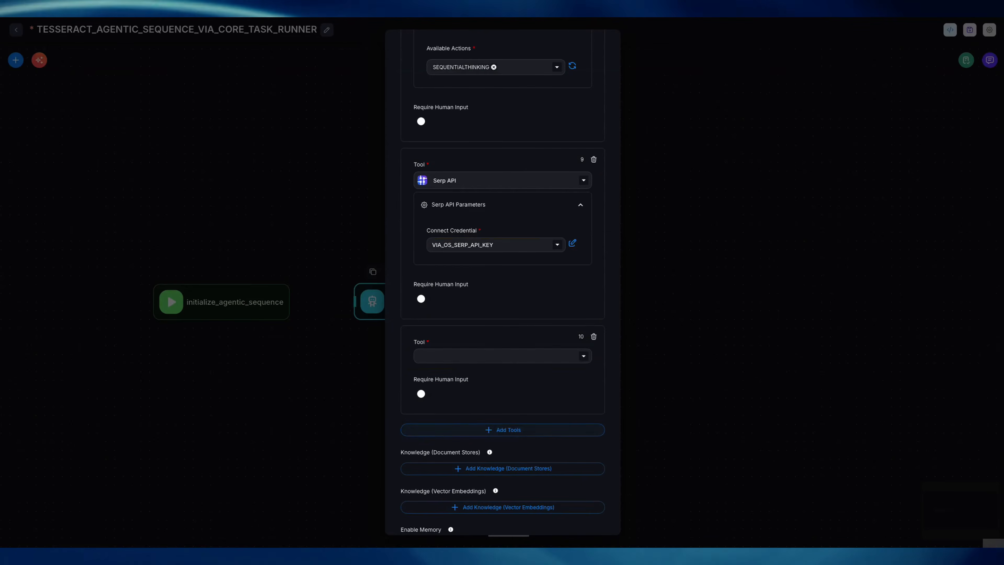
click(502, 355)
scroll(502, 291, down, 6)
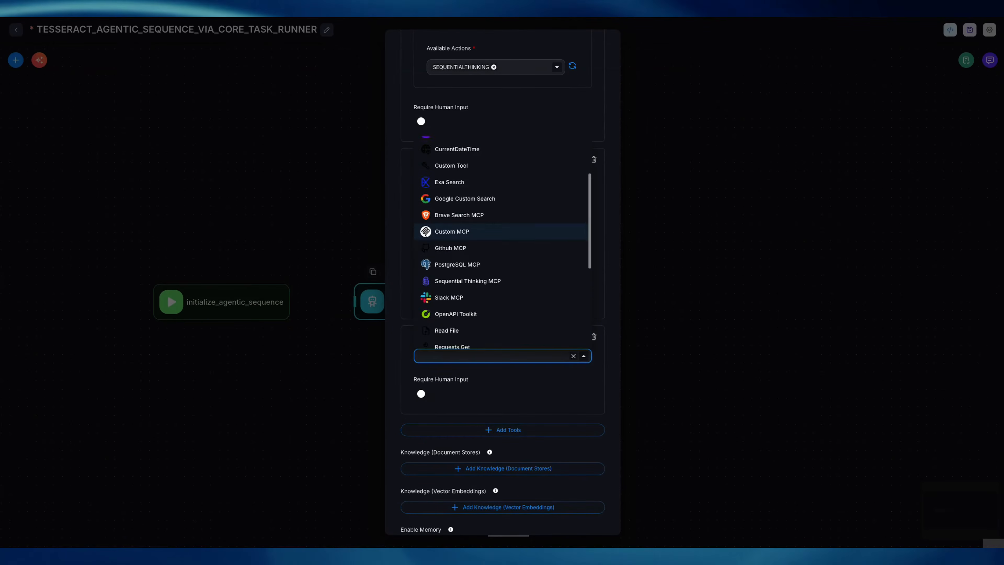
scroll(502, 290, down, 1)
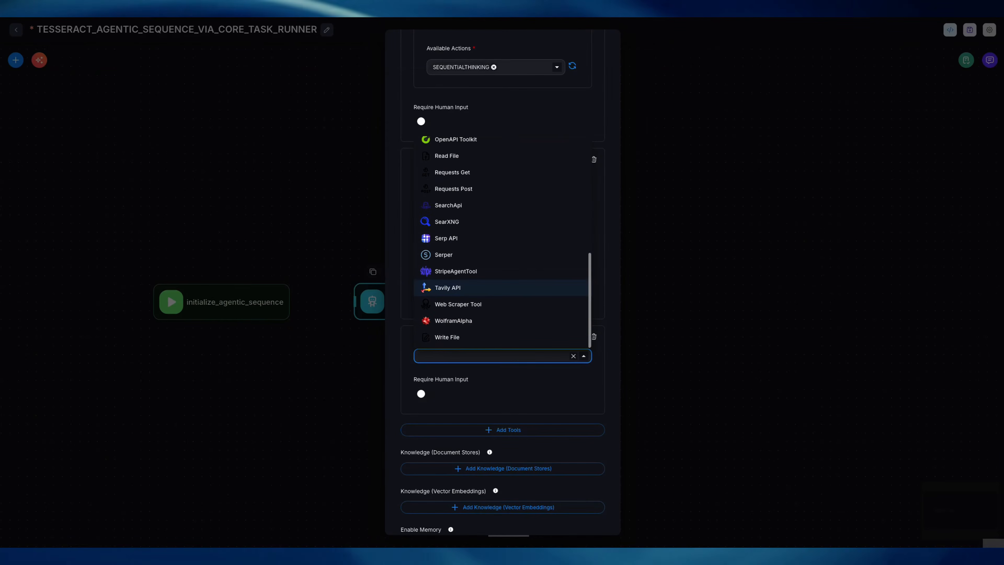
click(502, 289)
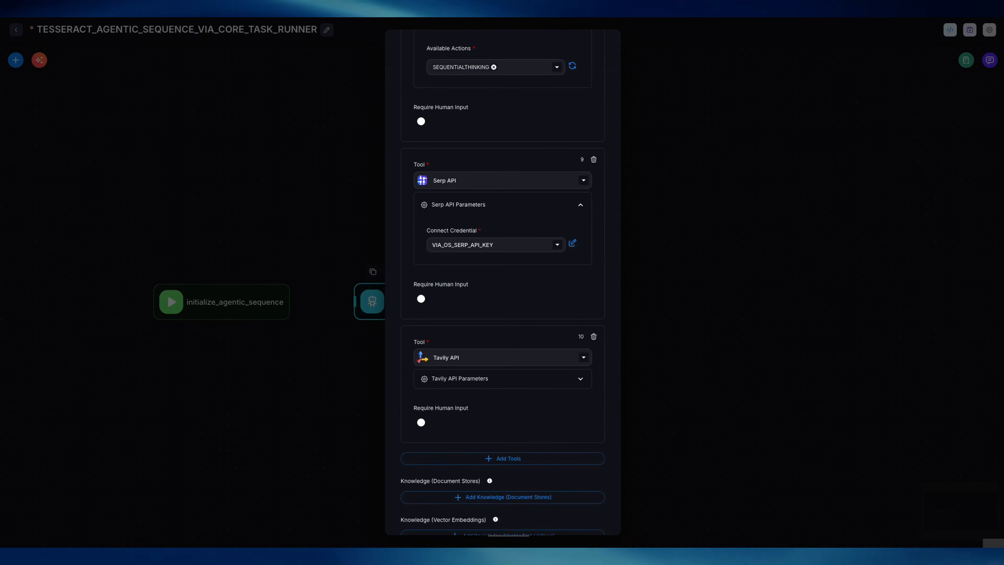
click(502, 378)
click(502, 421)
scroll(502, 409, down, 1)
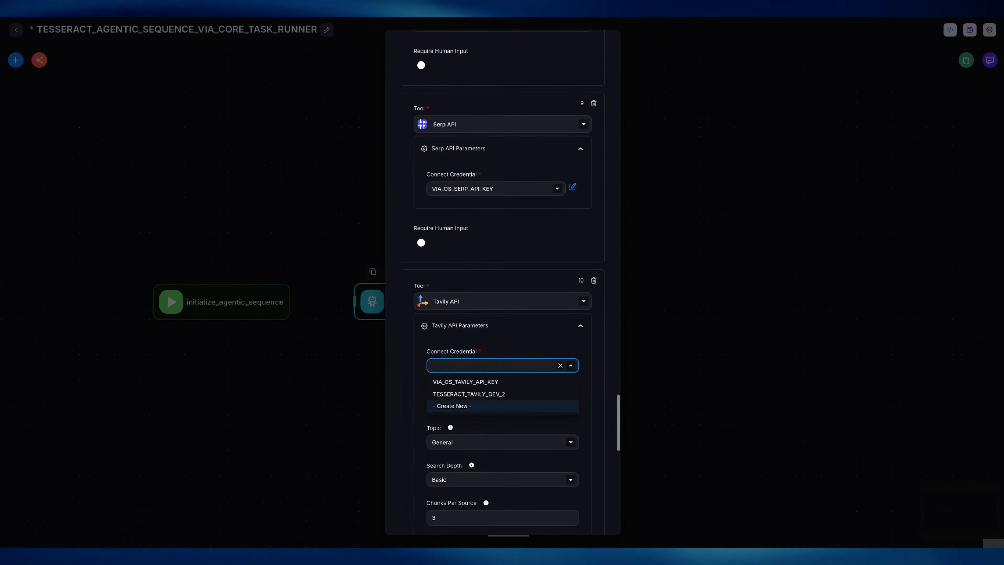
click(502, 394)
Add the Web Scraper Tool to the agent as its tool after Tavily API.
scroll(502, 394, down, 3)
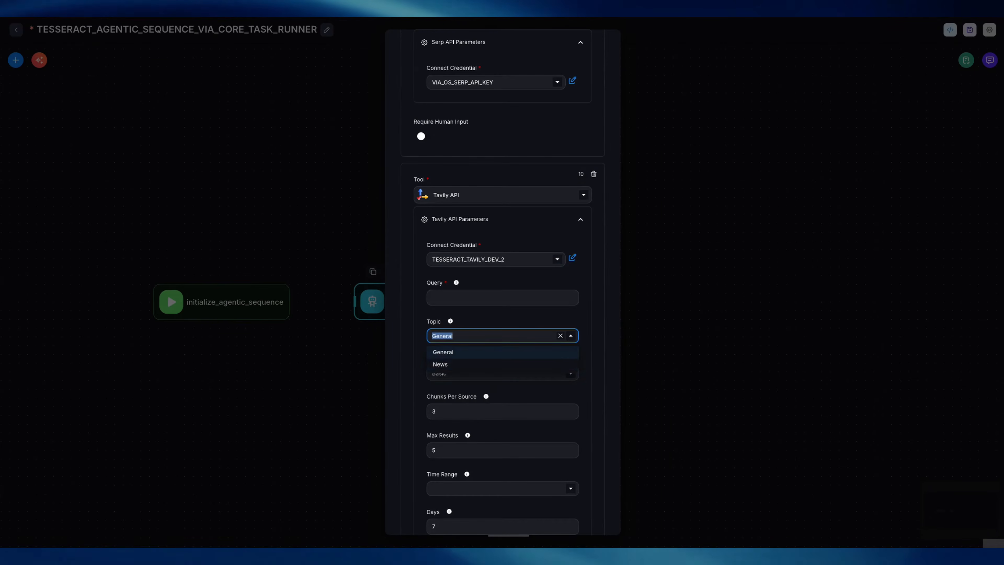
scroll(502, 356, down, 2)
scroll(502, 277, down, 8)
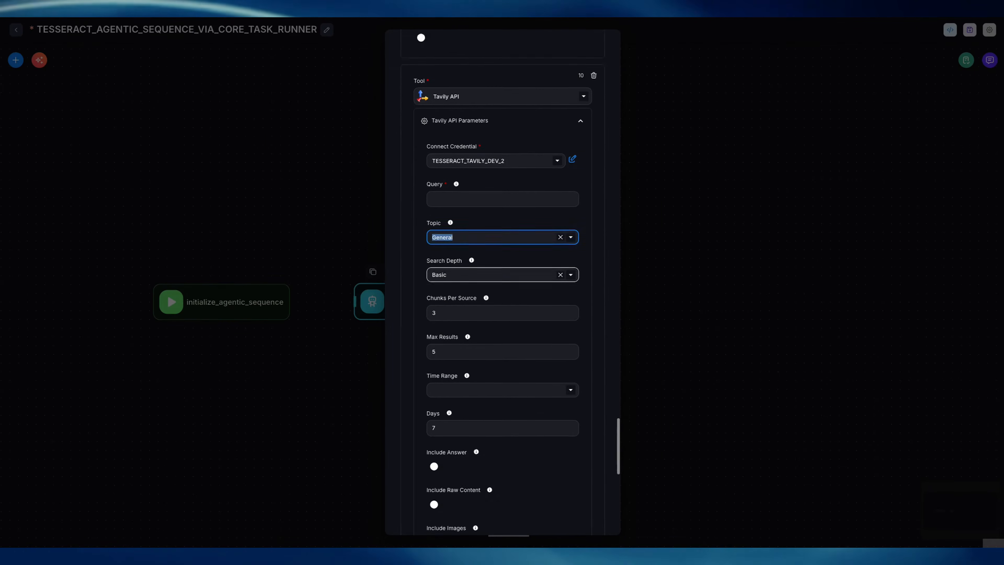
scroll(502, 277, down, 6)
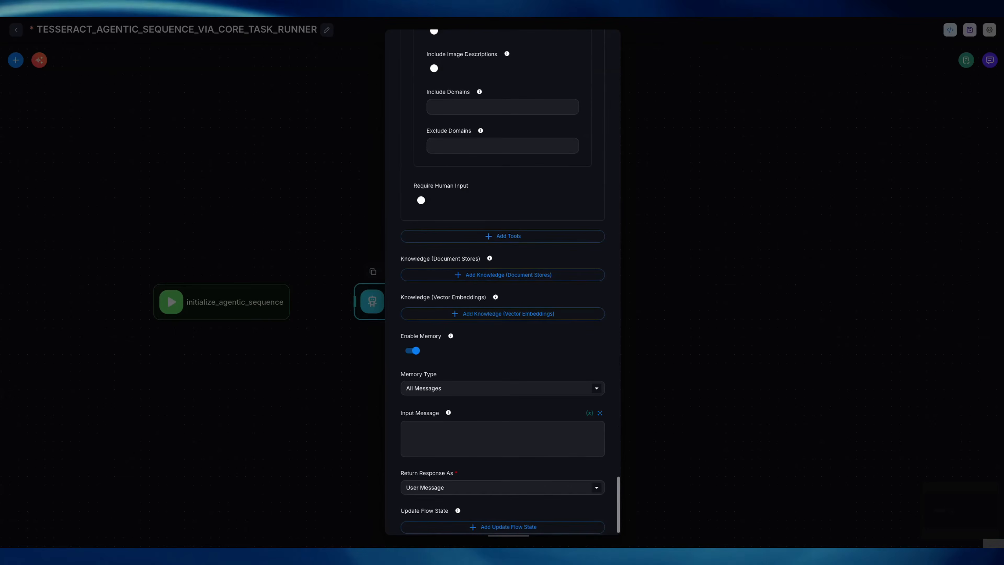
scroll(502, 225, down, 1)
click(502, 223)
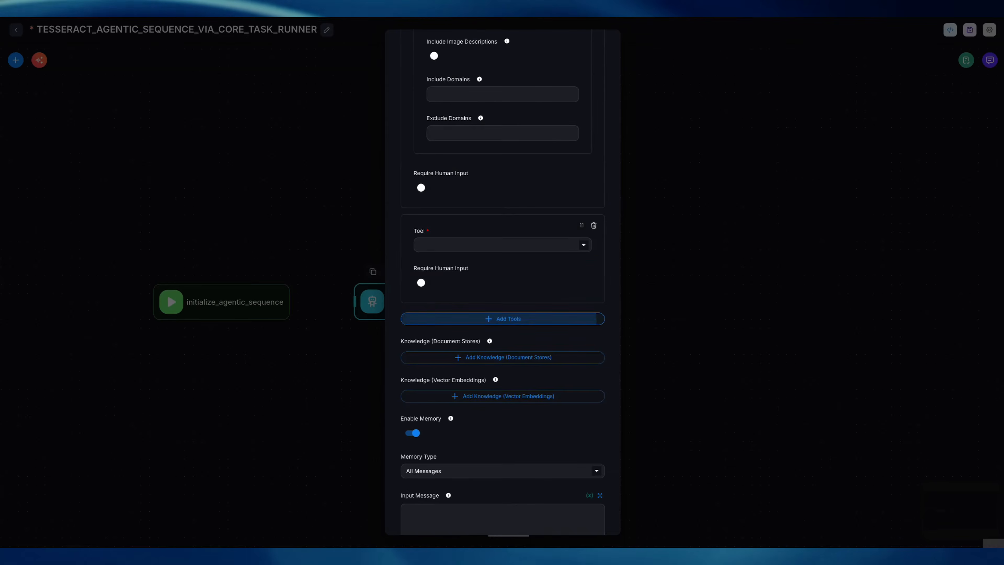
click(502, 245)
scroll(502, 362, down, 5)
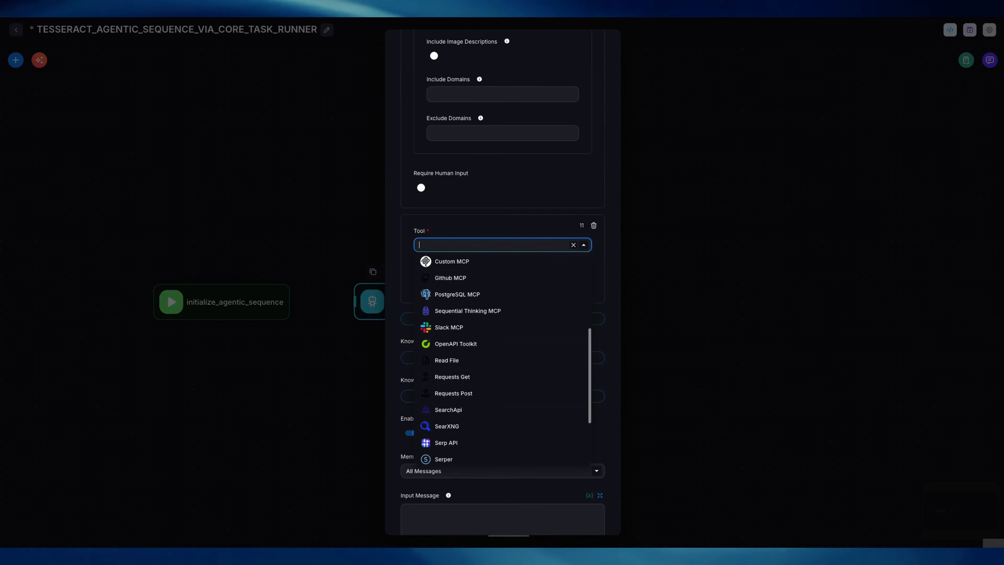
scroll(502, 359, down, 2)
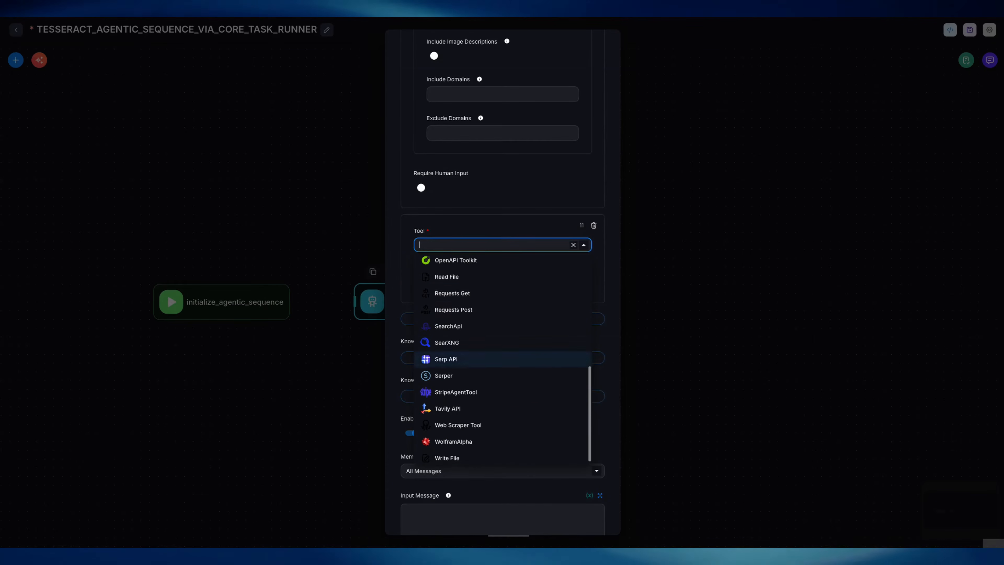
click(501, 420)
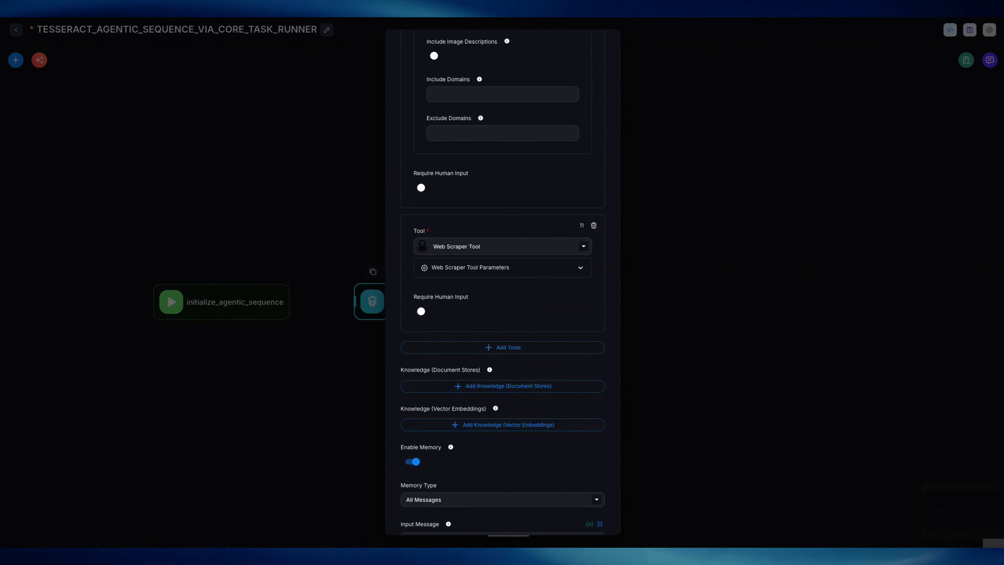
Set the Web Scraper Tool's scraping mode to Sitemap.
click(503, 268)
click(502, 311)
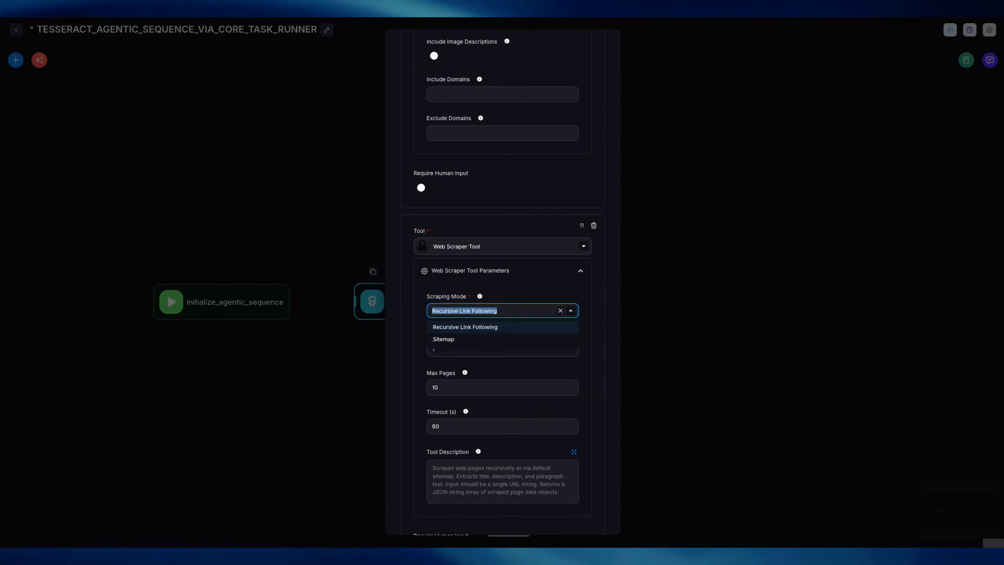
click(502, 339)
Fill the Web Scraper Tool's description with its placeholder text, from "Scrapes web pages recursively" through "scraped page data objects.".
scroll(502, 339, down, 4)
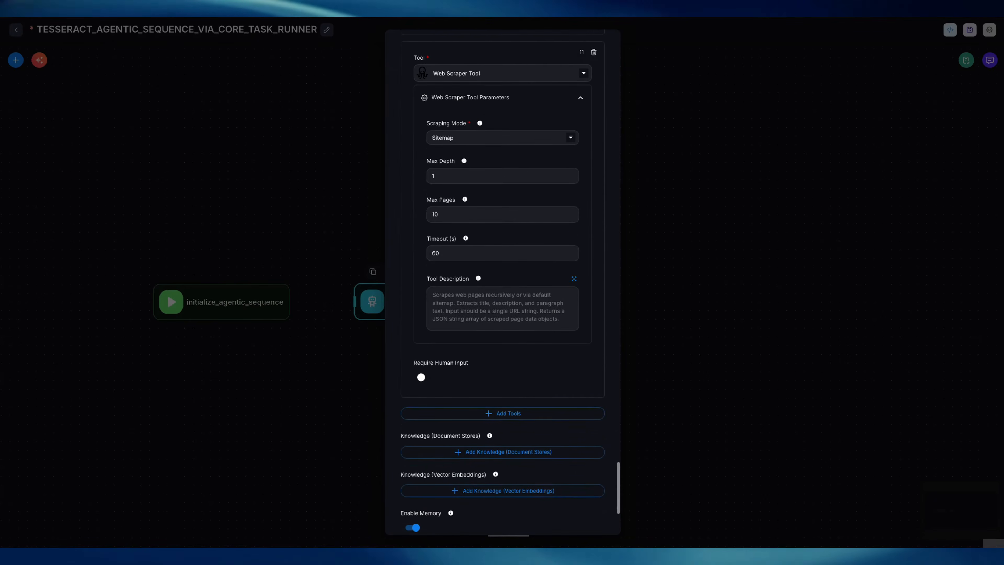
click(503, 303)
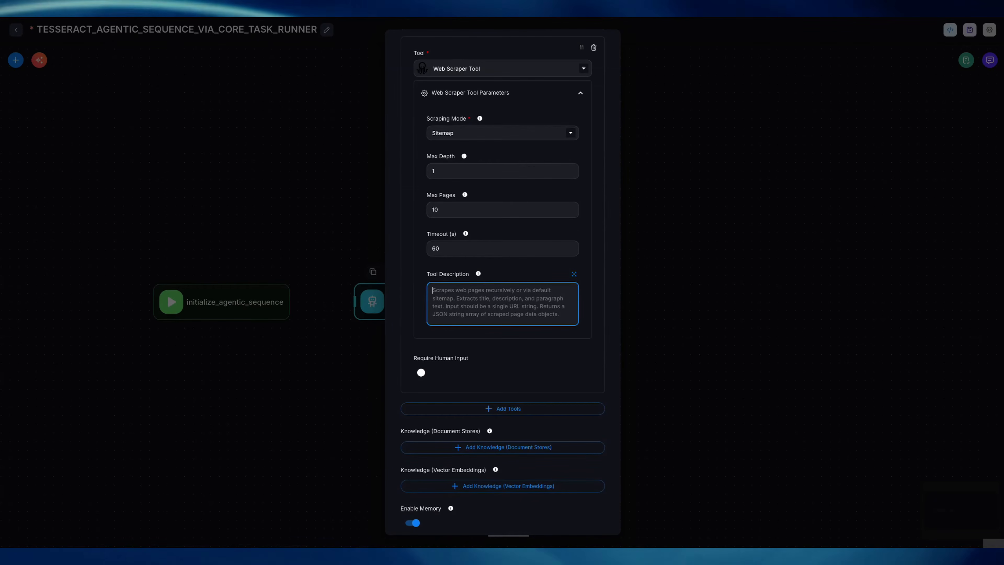
drag(431, 283, 560, 311)
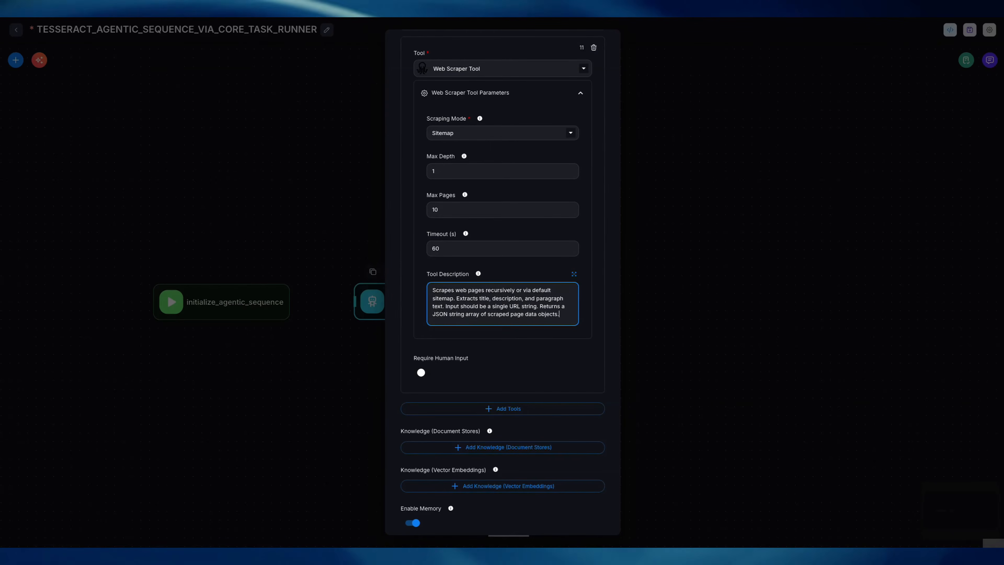
Add the WolframAlpha tool to the agent after the Web Scraper Tool and connect the VIA_OS_WOLFRAM_ALPHA_API_KEY credential.
scroll(502, 277, down, 3)
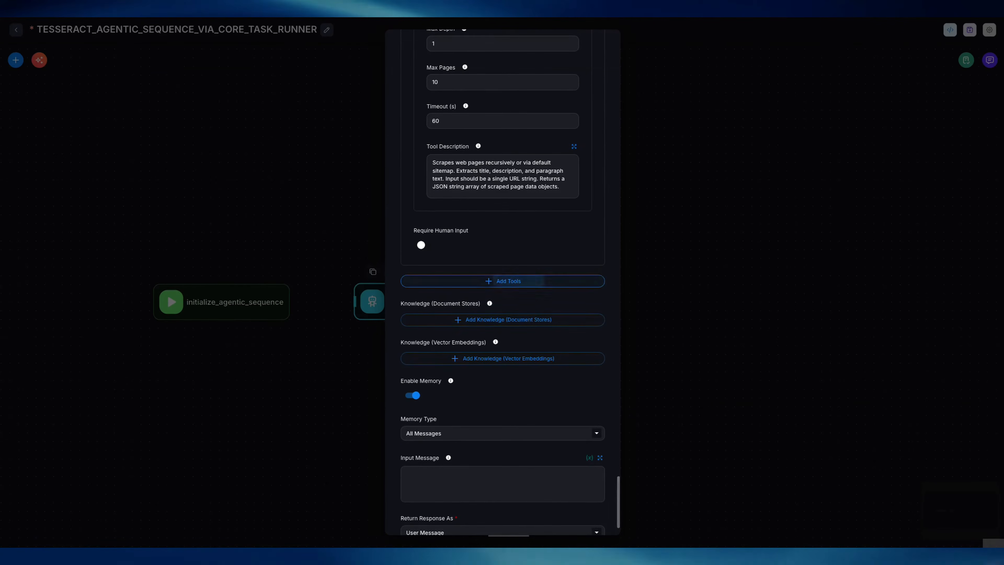
click(503, 280)
click(494, 302)
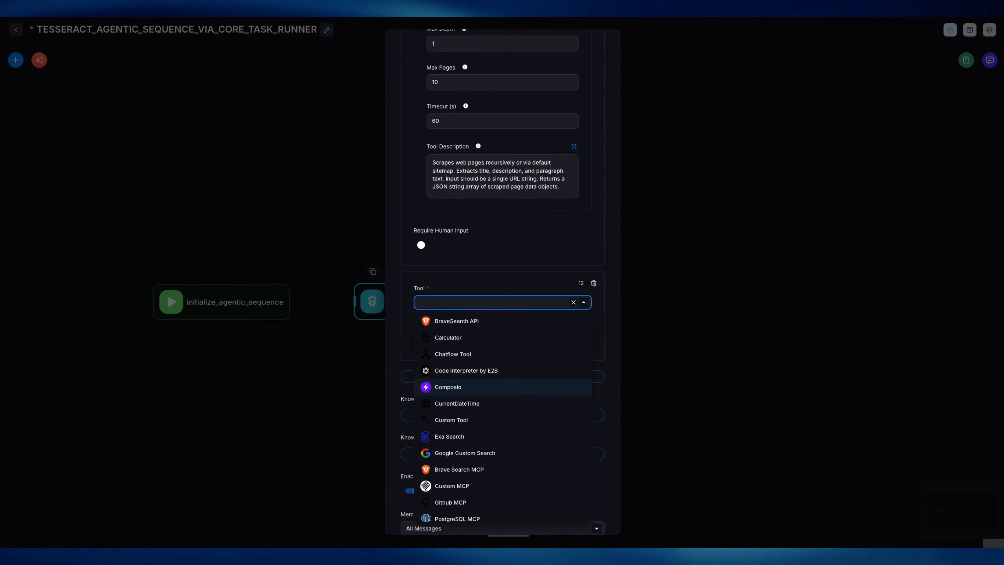
scroll(503, 395, down, 5)
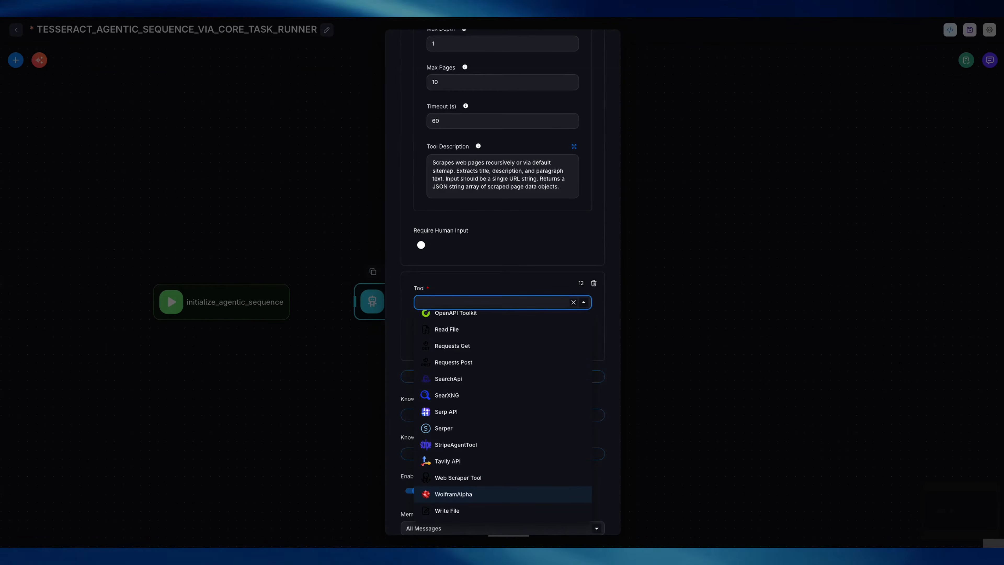
click(454, 494)
click(503, 326)
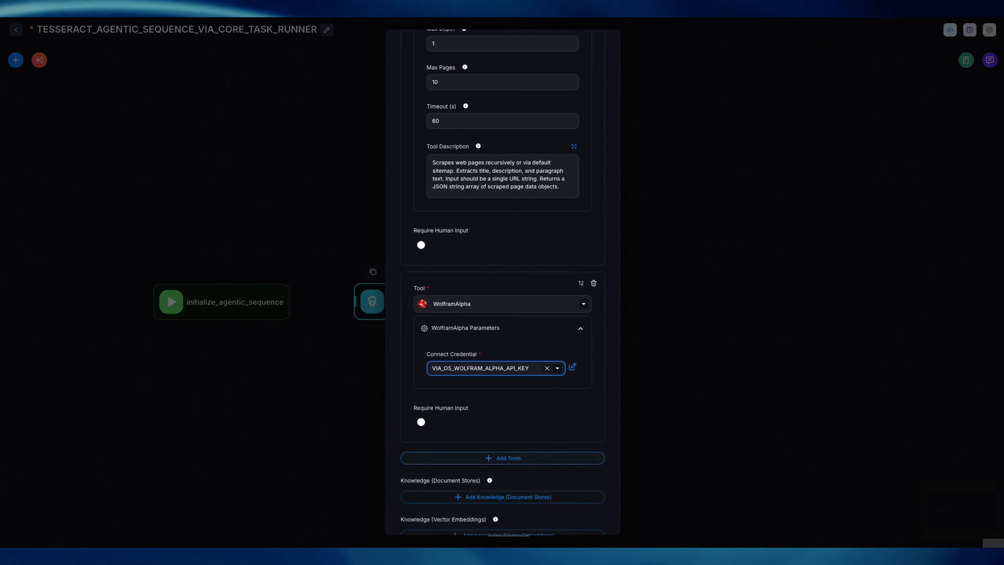
Add a Custom Tool to the agent as its tool after WolframAlpha.
click(503, 458)
scroll(502, 458, down, 5)
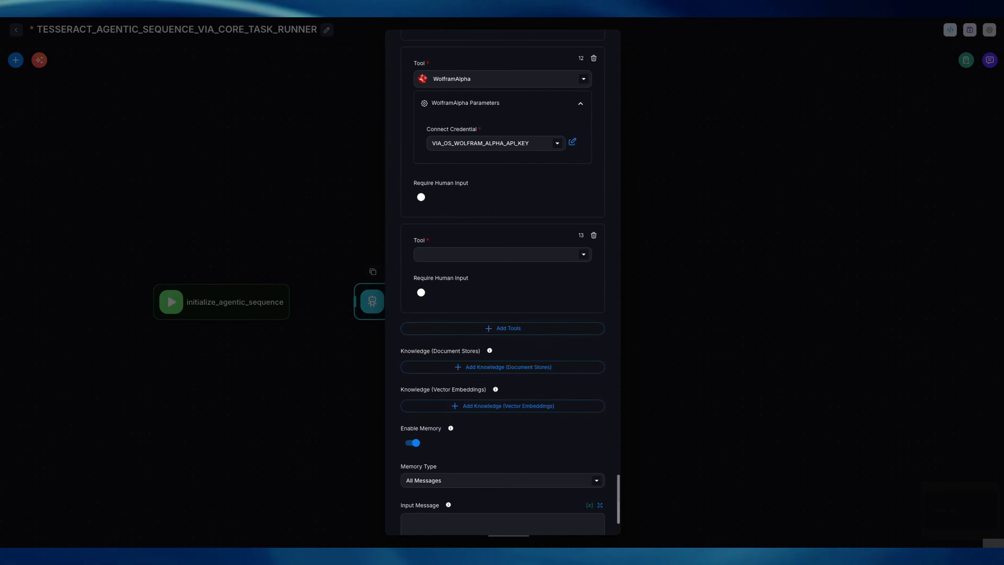
click(502, 254)
key(Down)
key(Down)
key(Down)
key(Down)
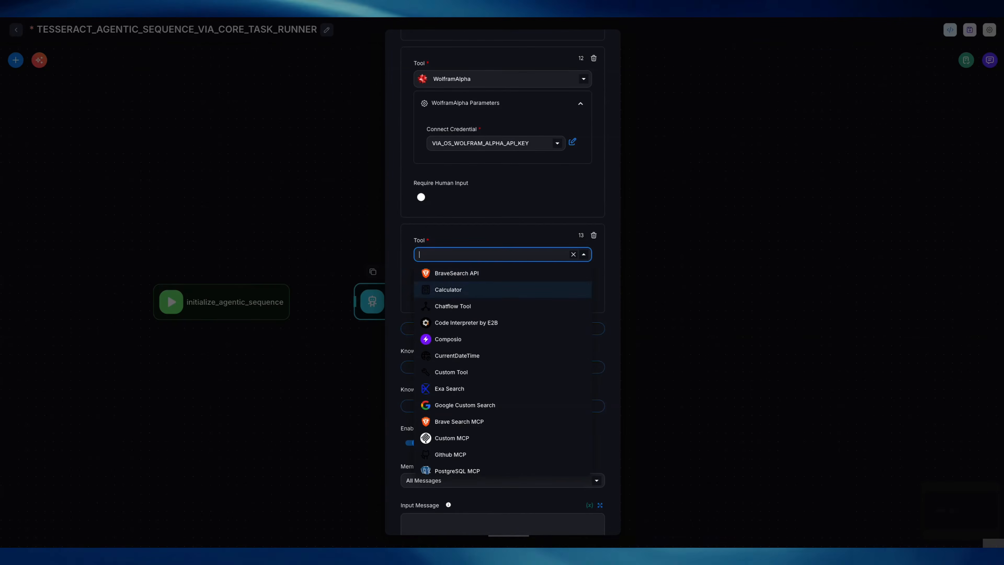
key(Down)
key(Down)
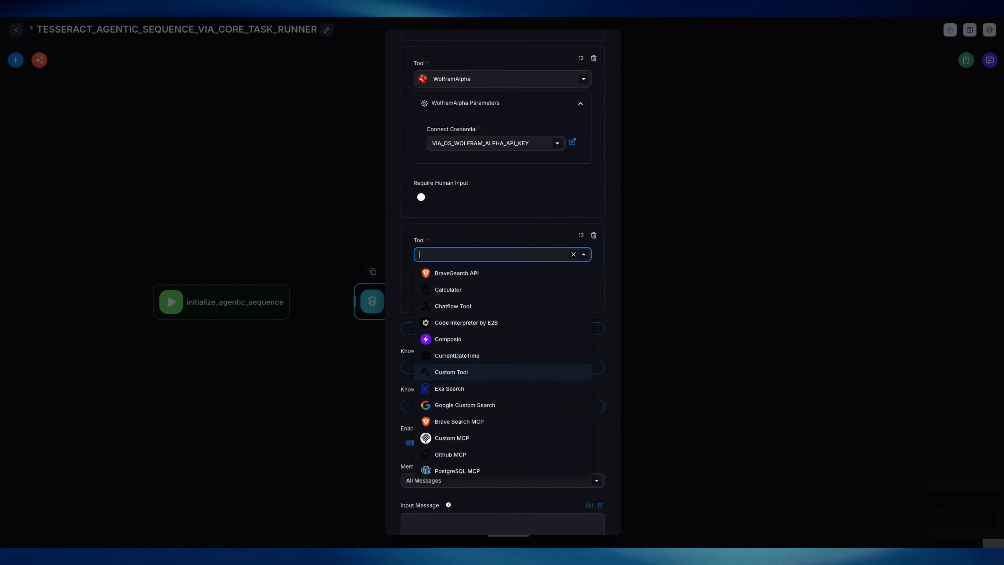
key(Return)
Choose get_ahrefs_SERP_analysis as the function of the Custom Tool that follows WolframAlpha.
click(503, 277)
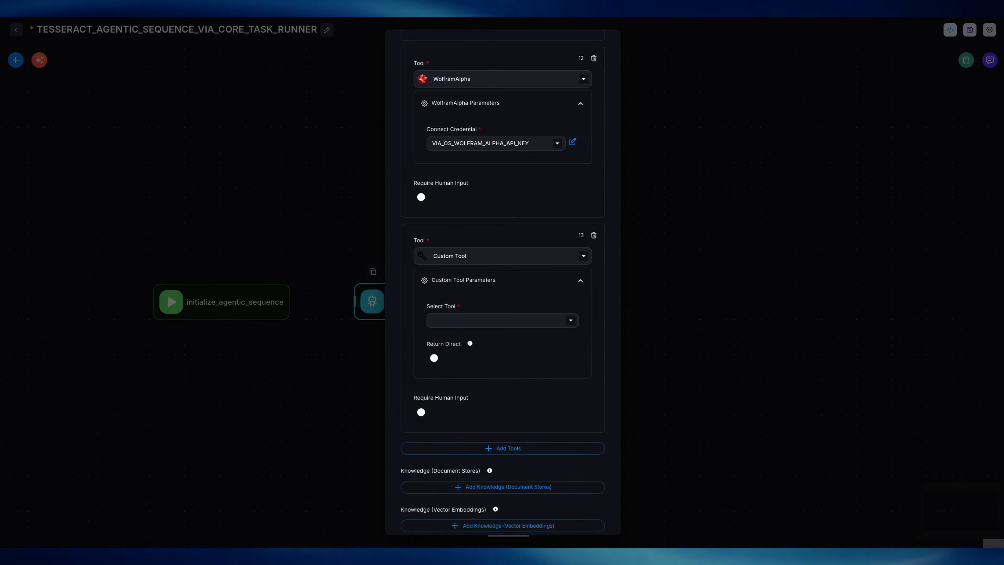
click(494, 321)
key(Return)
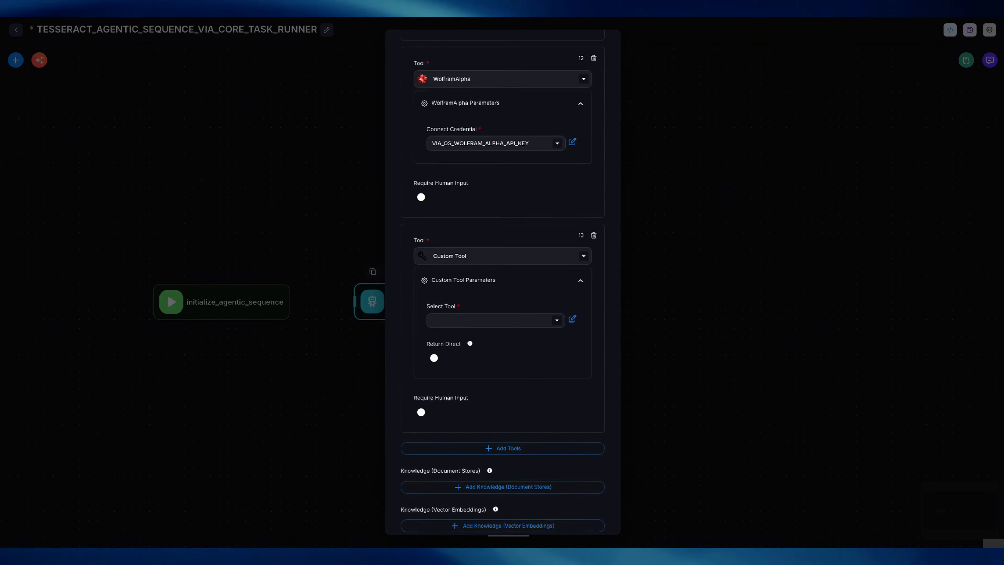
Add another Custom Tool to the agent after the get_ahrefs_SERP_analysis one.
scroll(503, 277, down, 4)
click(503, 292)
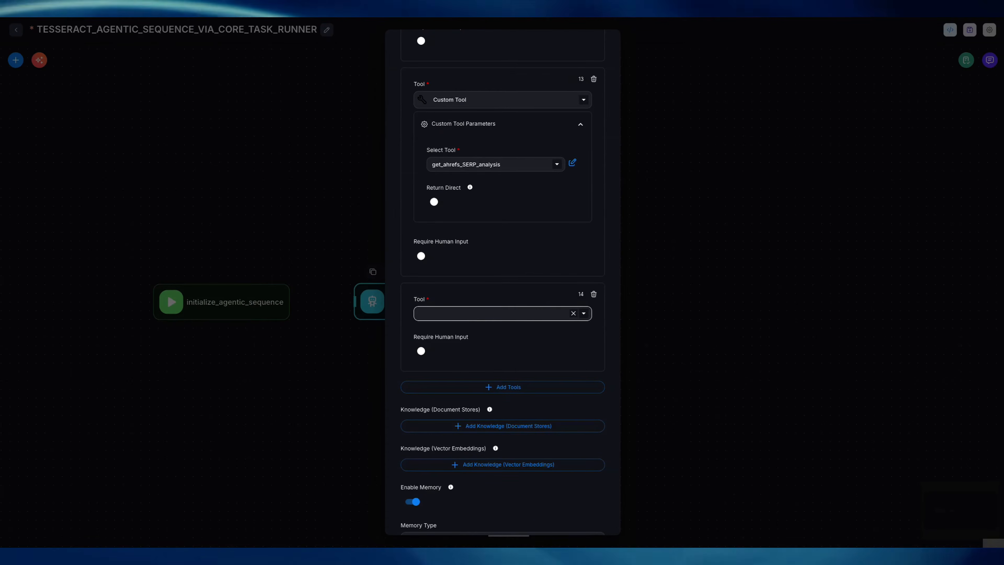
click(502, 313)
scroll(502, 364, down, 3)
scroll(502, 396, up, 1)
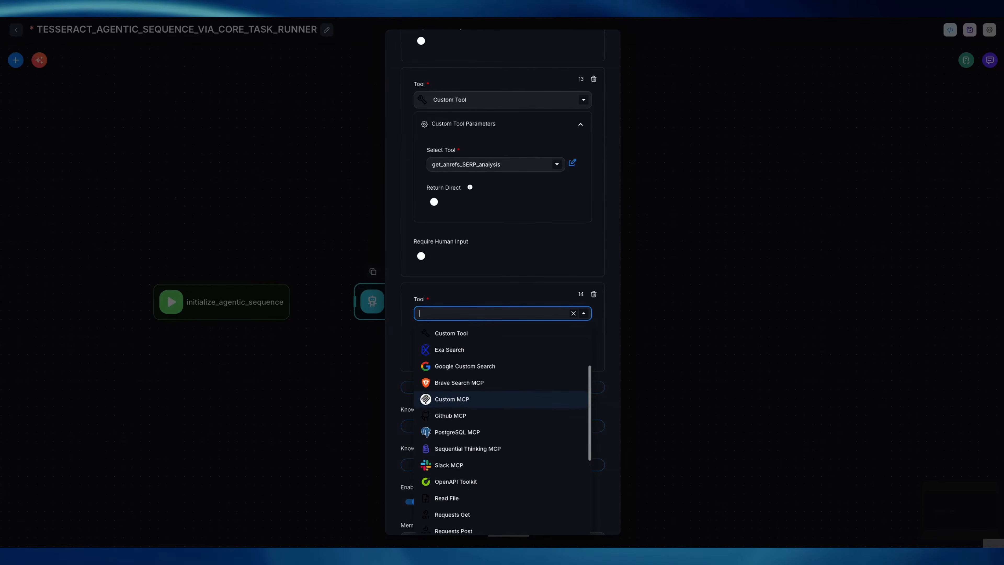
key(Up)
key(Up)
key(Up)
key(Up)
key(Return)
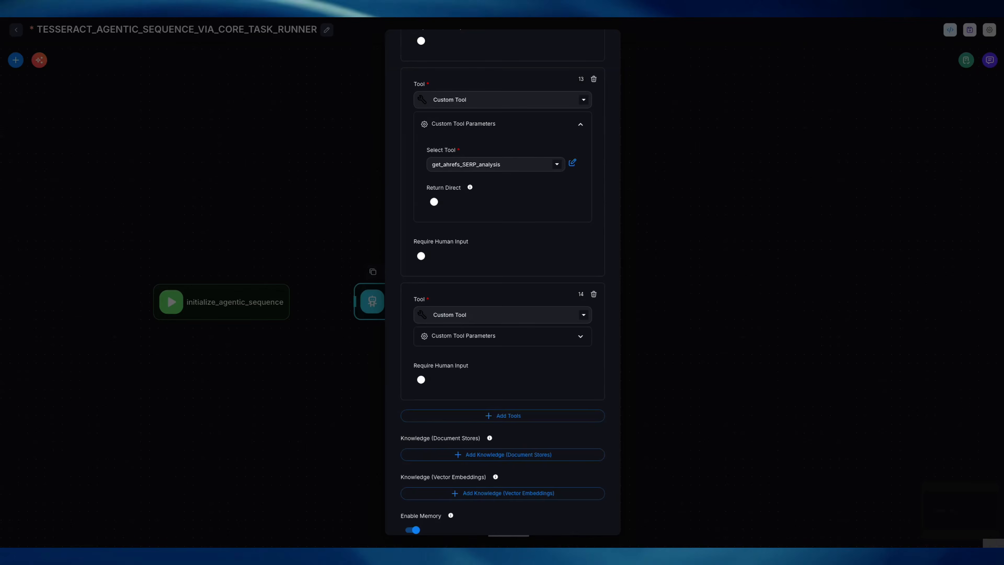
Choose get_keyword_research_from_magic_tool as the function of Custom Tool 14.
click(502, 336)
click(495, 378)
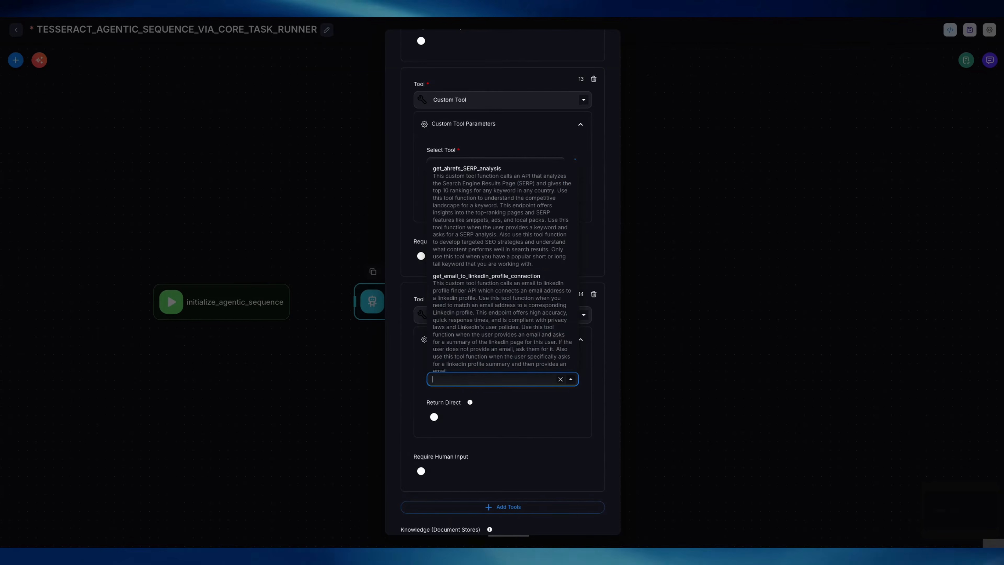
scroll(503, 301, down, 2)
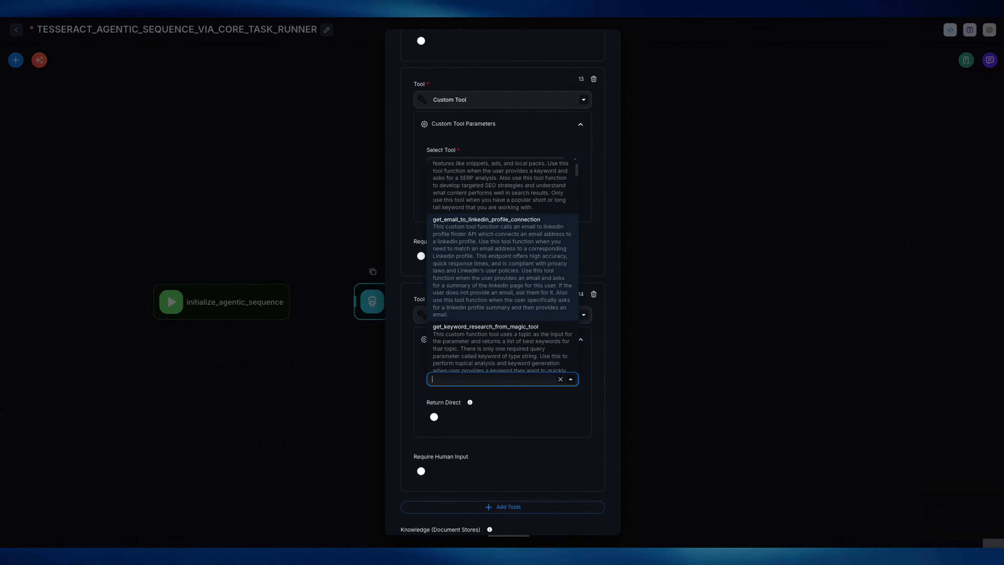
scroll(502, 265, down, 2)
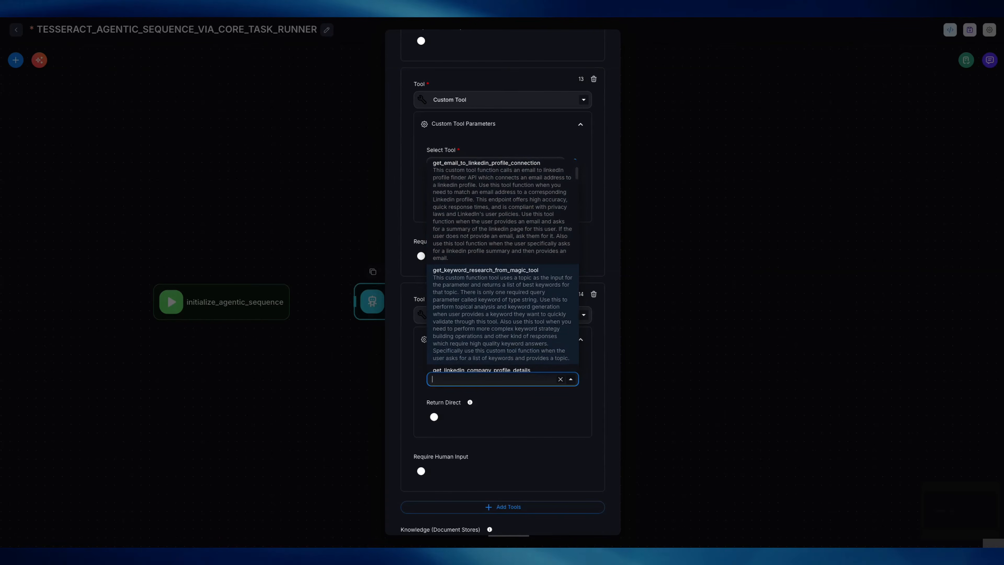
scroll(502, 265, down, 1)
click(503, 265)
Add a further Custom Tool to the agent after the get_keyword_research_from_magic_tool one.
scroll(502, 264, down, 5)
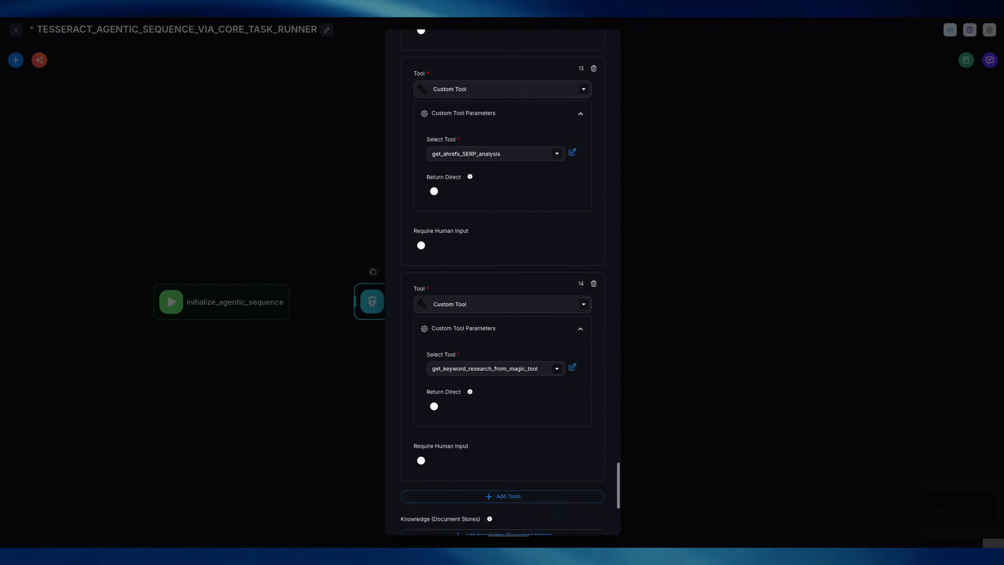
click(503, 347)
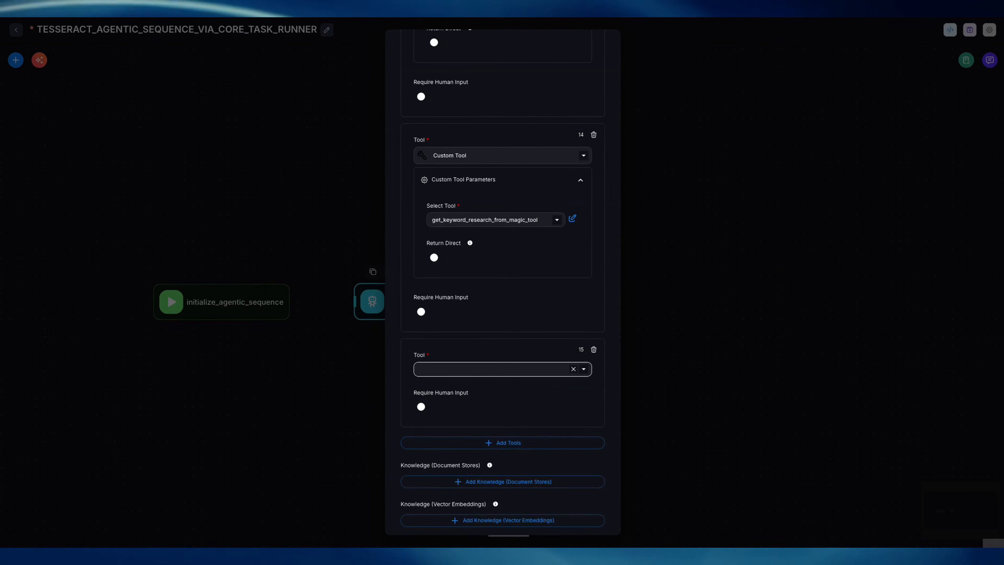
click(502, 369)
scroll(502, 257, down, 5)
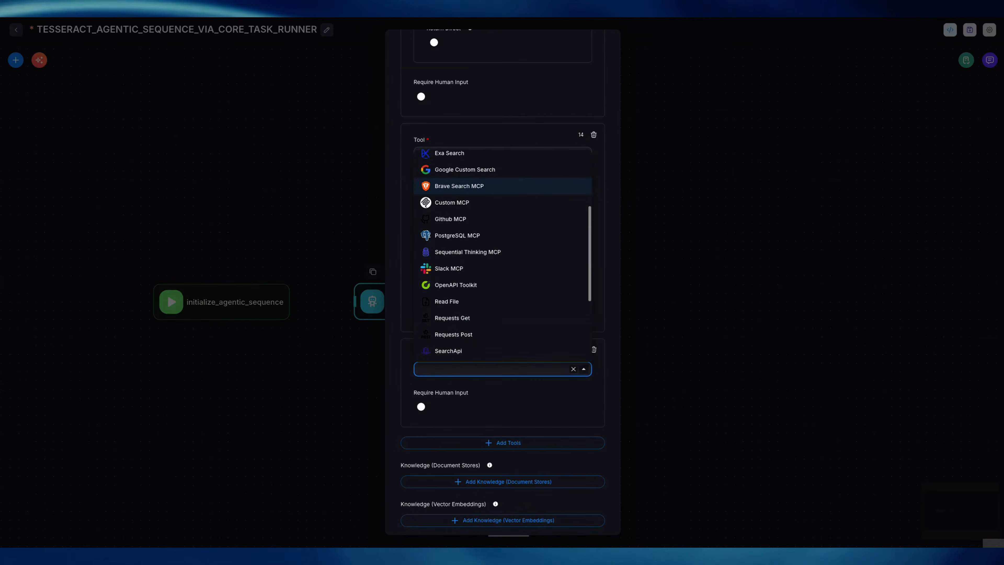
scroll(503, 257, down, 2)
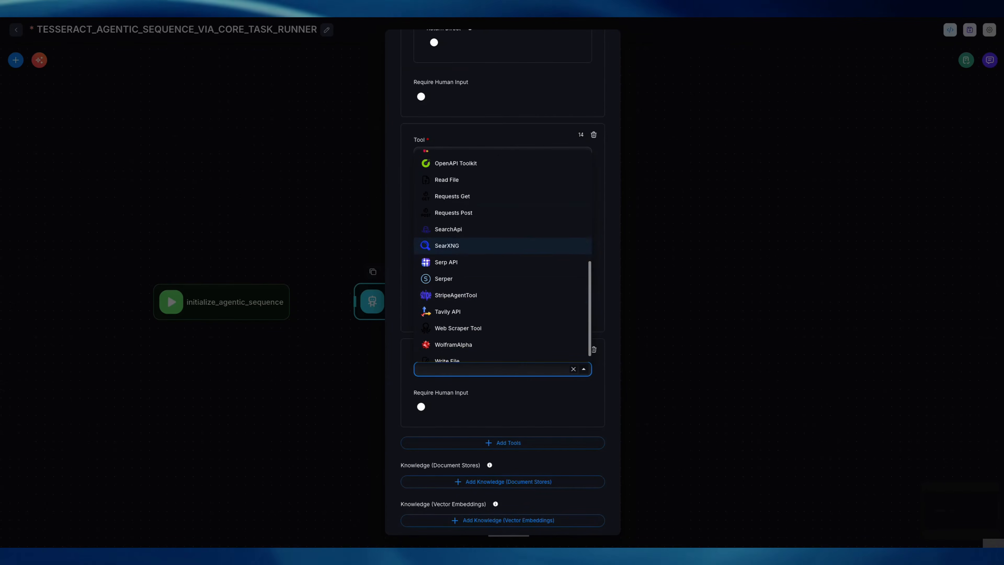
scroll(503, 312, up, 3)
scroll(502, 277, up, 3)
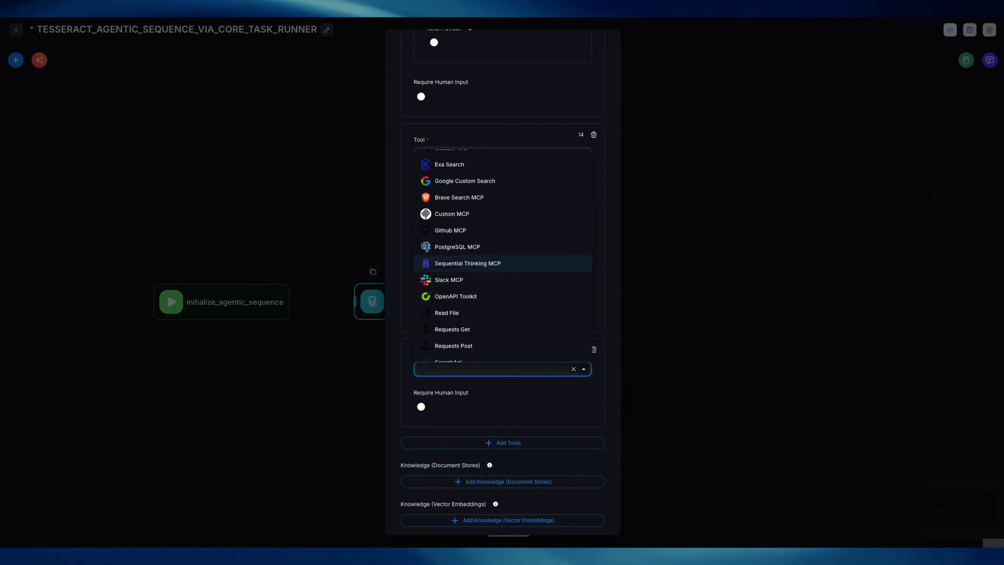
scroll(502, 253, up, 2)
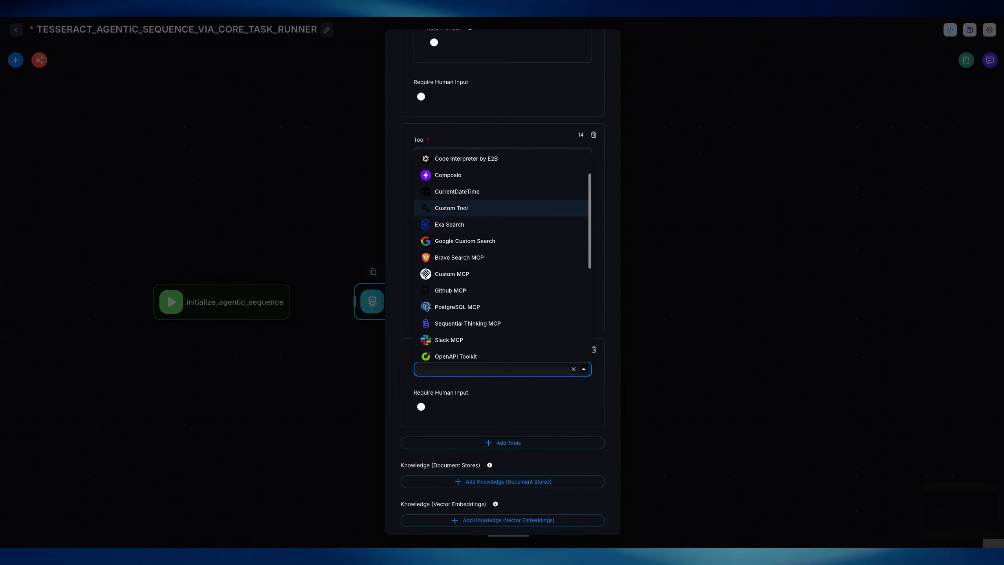
click(458, 208)
Choose get_people_also_ask as the function of Custom Tool 15.
click(580, 391)
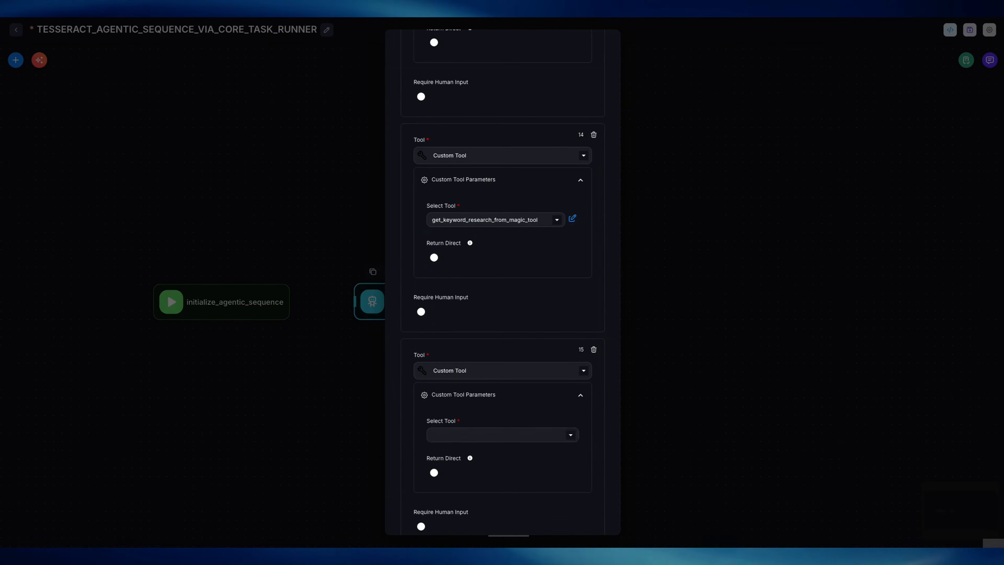
click(490, 434)
scroll(503, 322, down, 5)
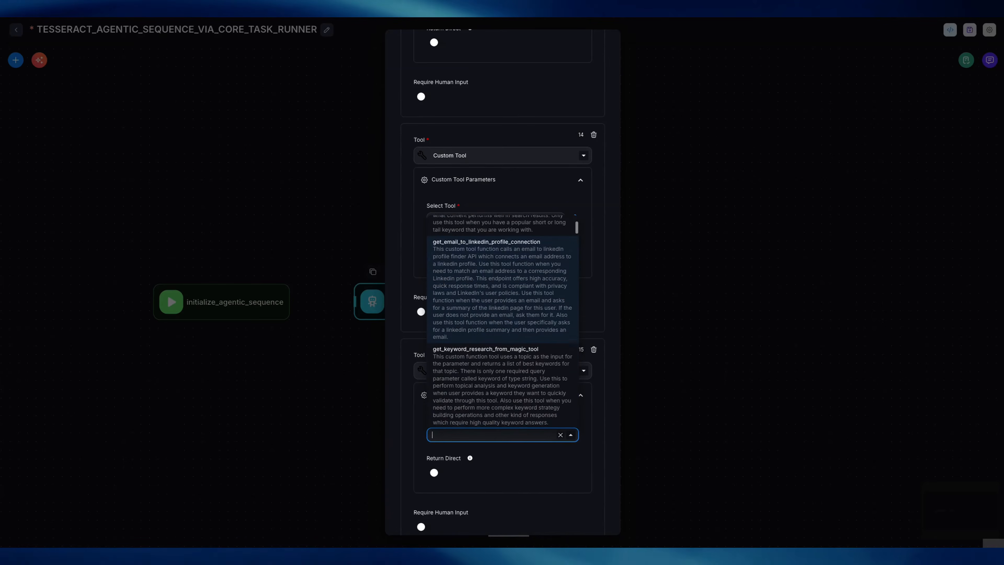
scroll(502, 322, down, 4)
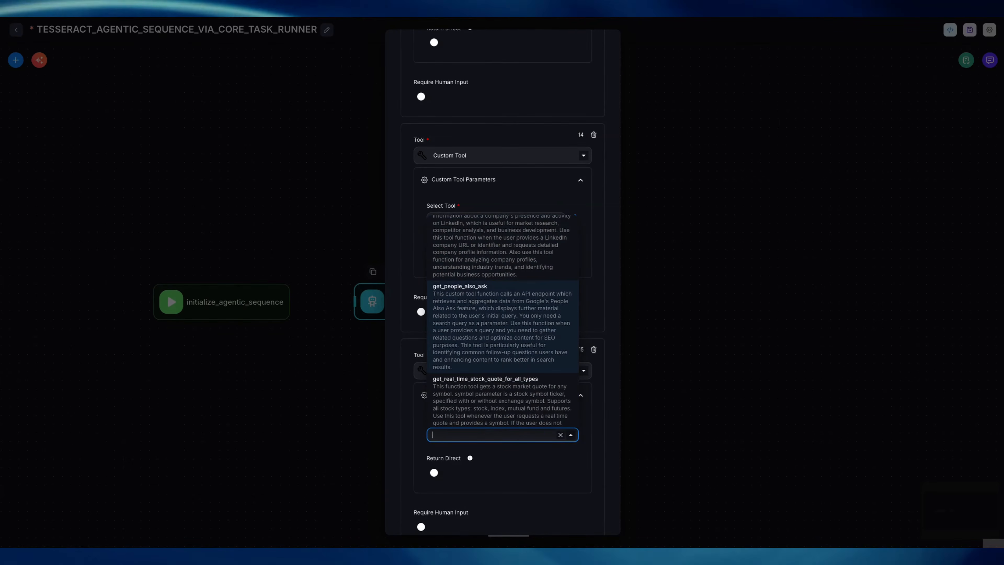
click(502, 326)
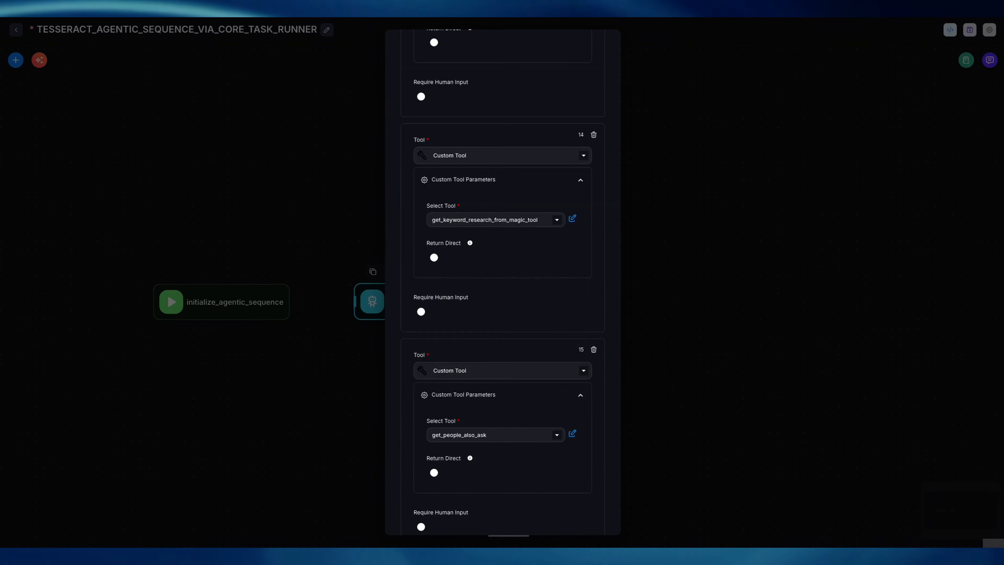
Add one more Custom Tool to the agent after the get_people_also_ask one.
scroll(503, 277, down, 5)
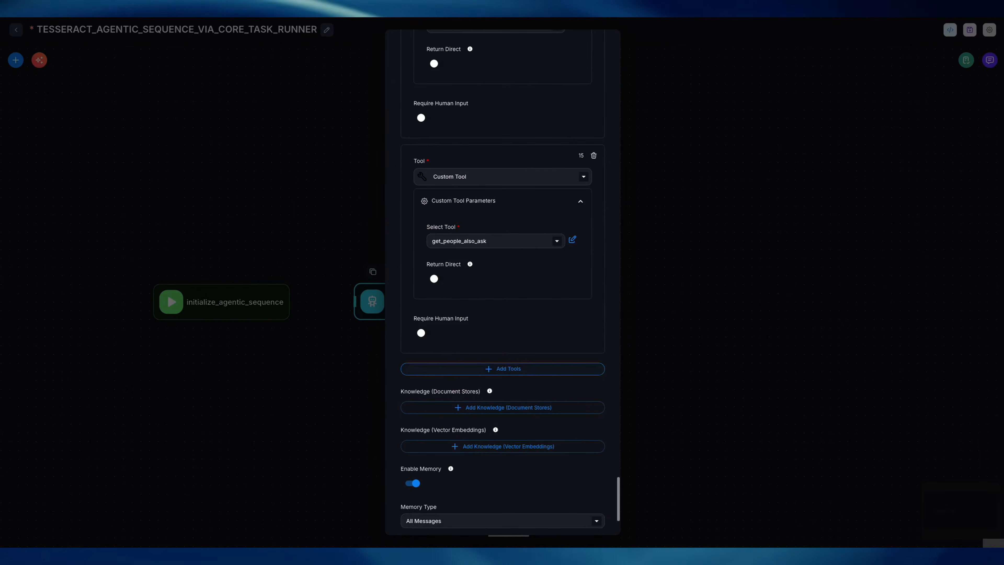
click(502, 368)
click(502, 390)
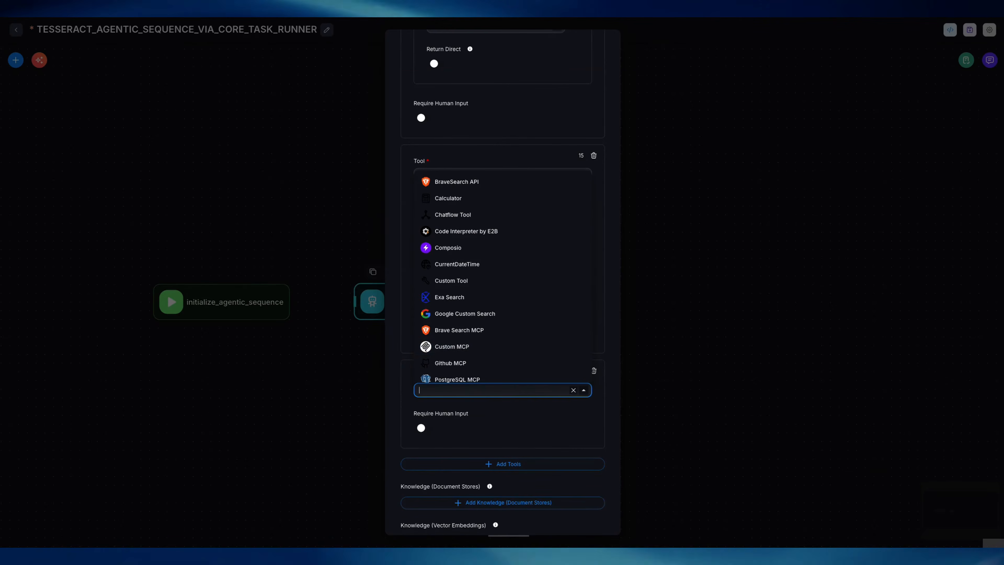
scroll(502, 277, down, 1)
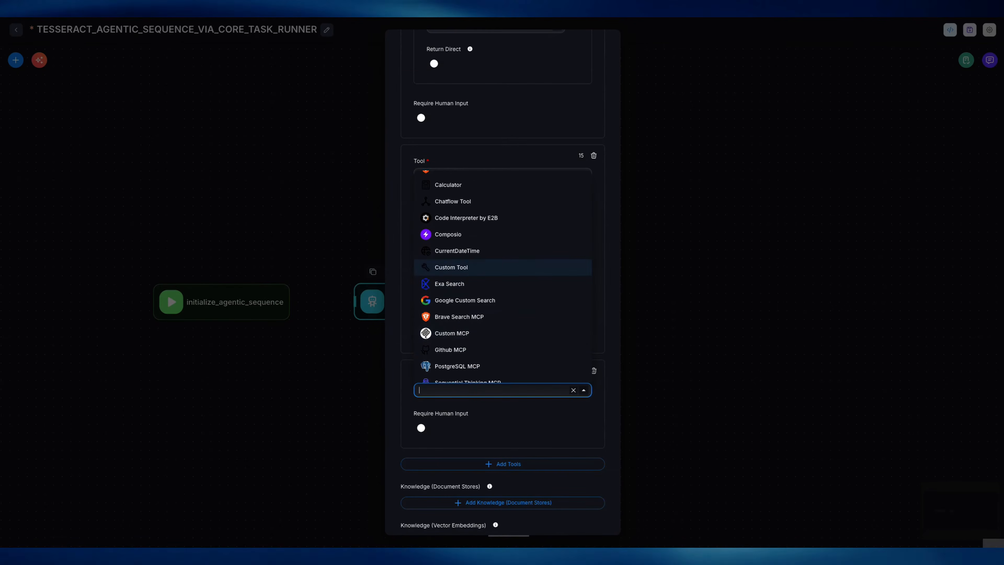
click(451, 267)
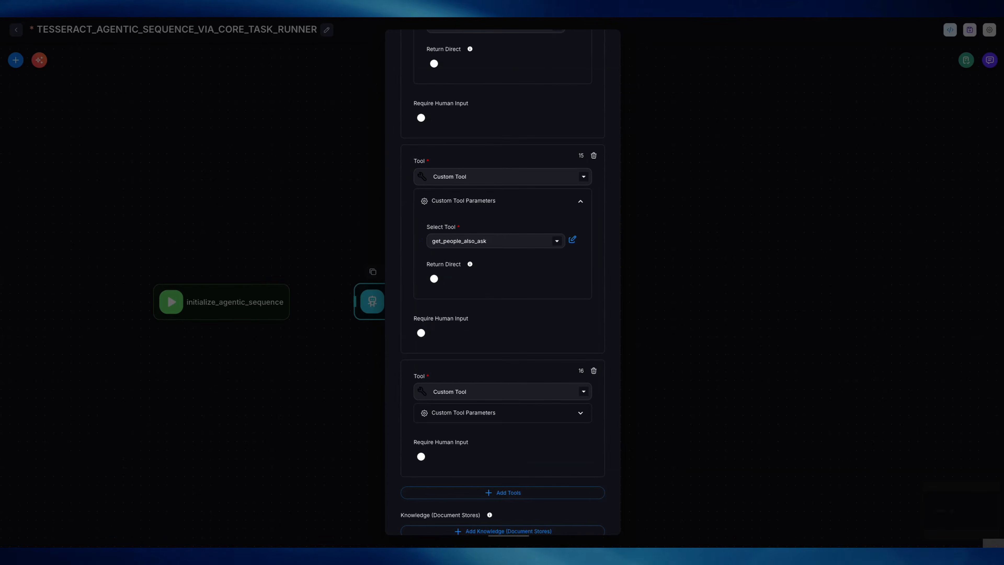
Choose get_similarweb_website_analytics_full as the function of Custom Tool 16.
click(494, 455)
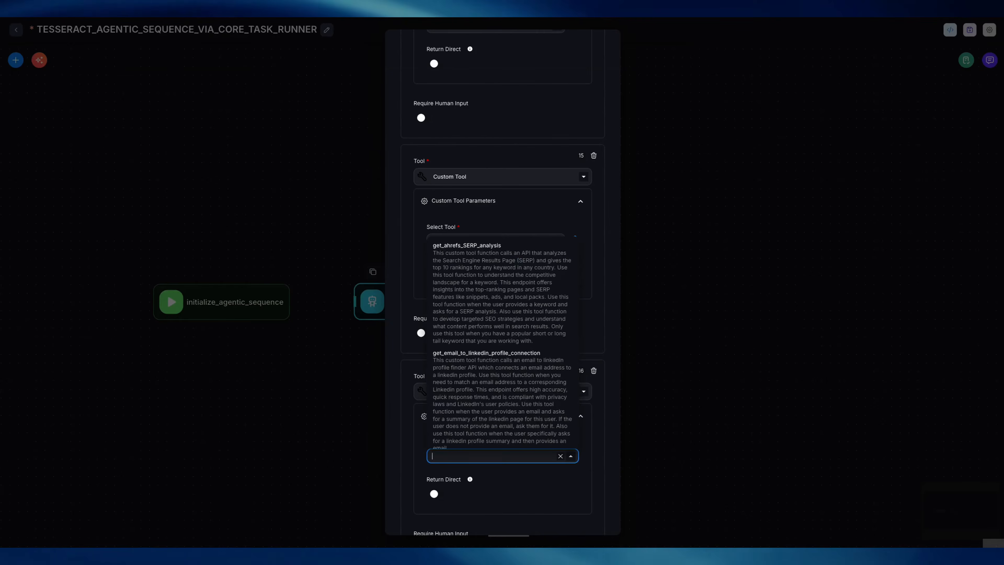
scroll(502, 366, down, 2)
scroll(502, 341, down, 5)
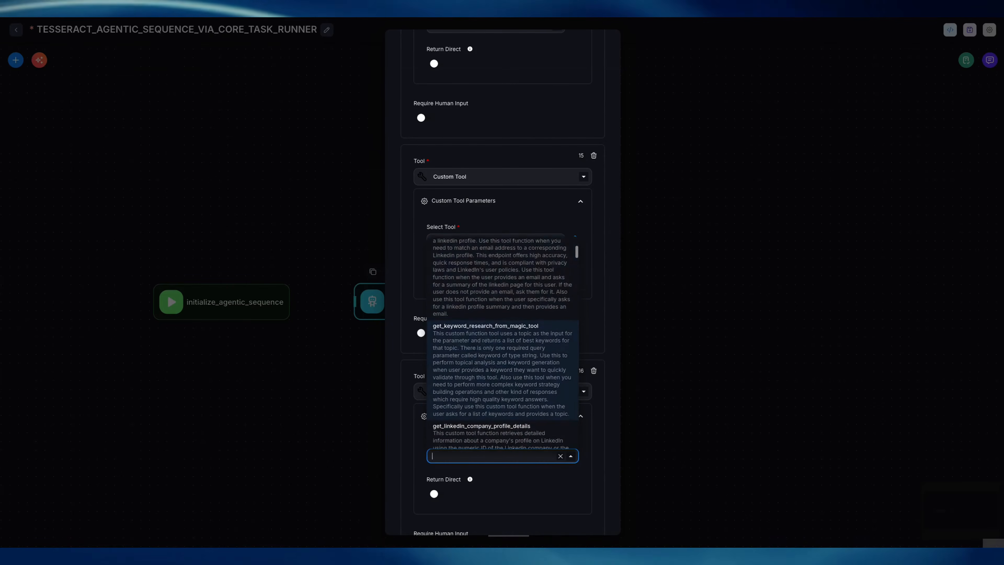
scroll(502, 342, down, 5)
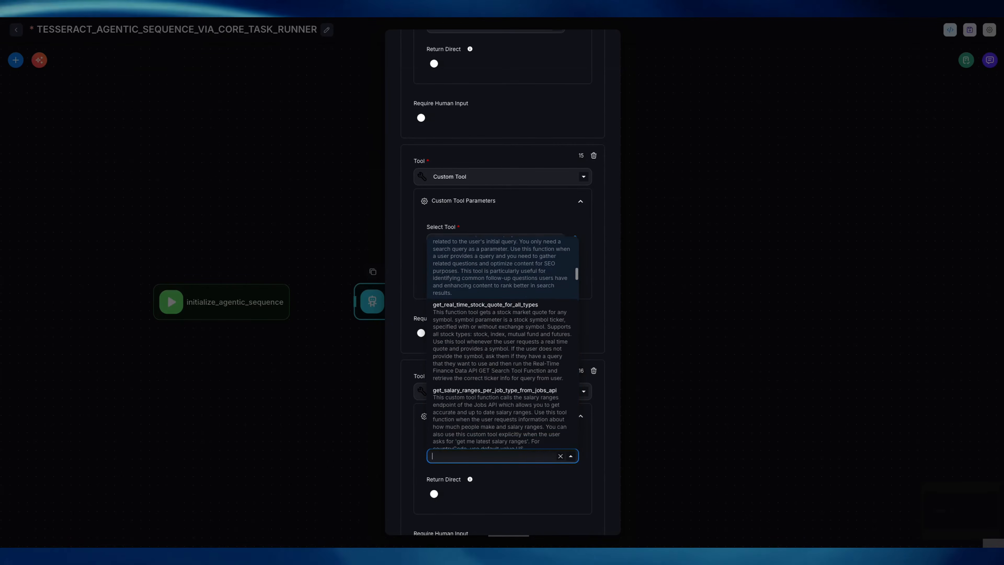
scroll(502, 342, down, 5)
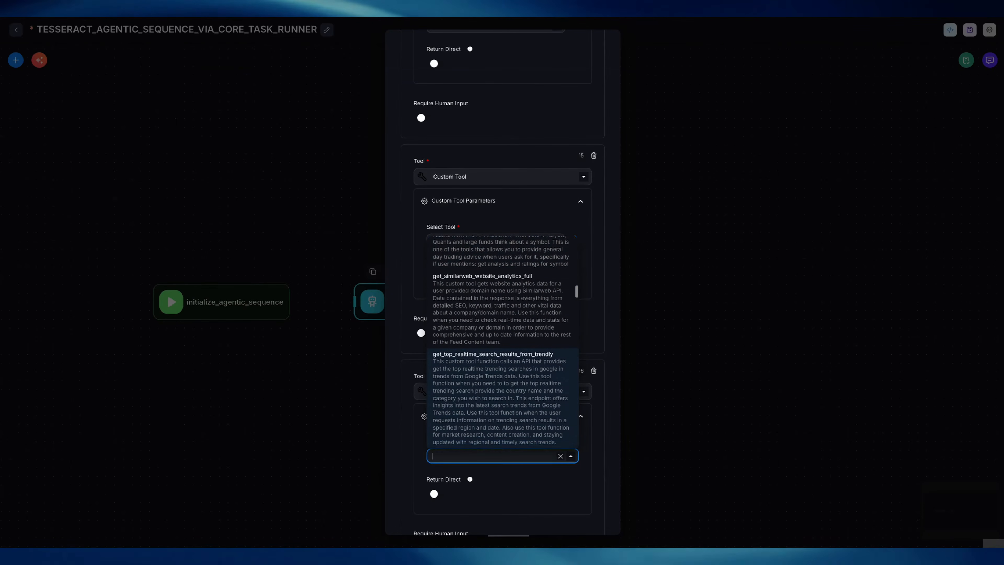
scroll(502, 342, down, 2)
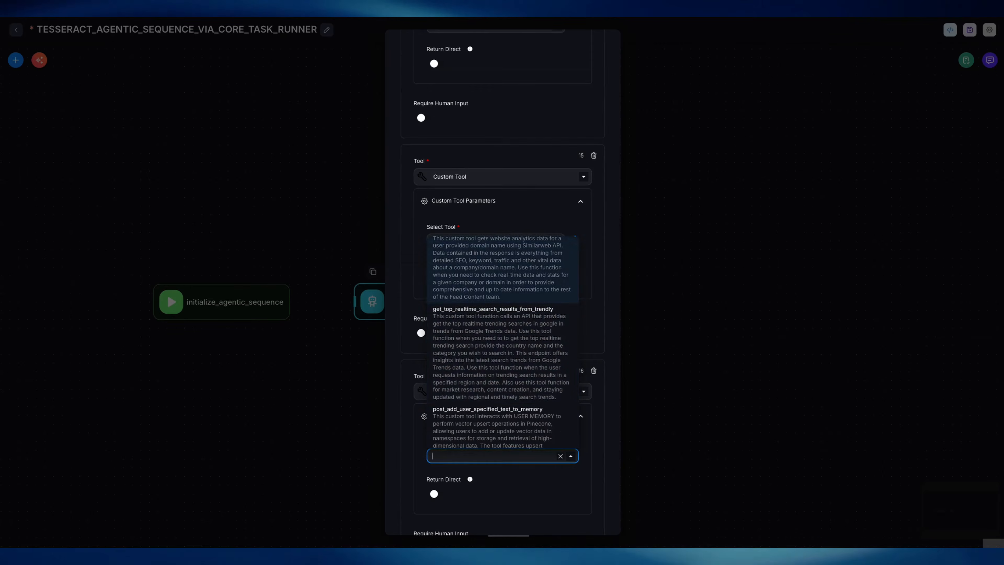
click(502, 270)
scroll(502, 342, down, 3)
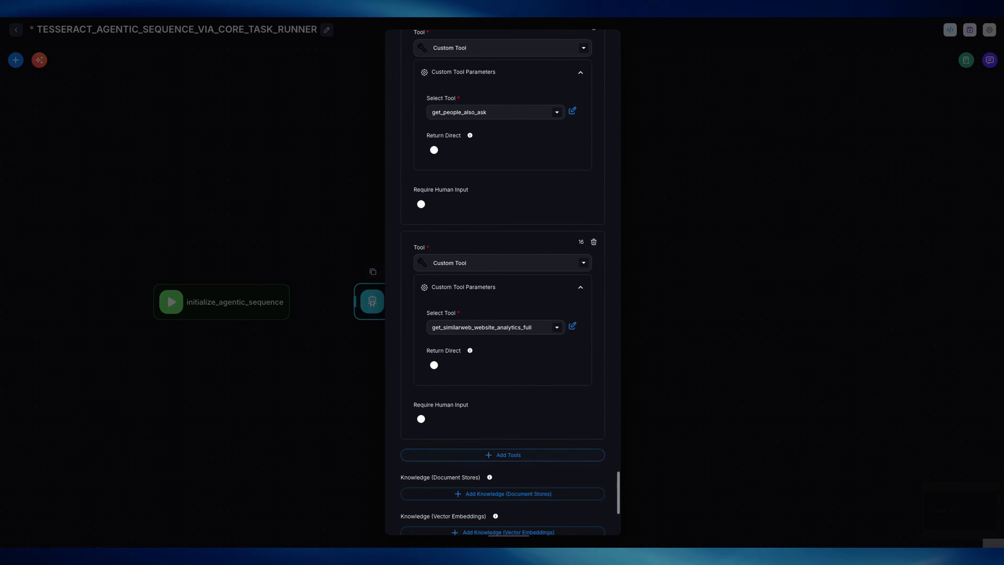
Add another Custom Tool to the agent after the get_similarweb_website_analytics_full one.
click(502, 454)
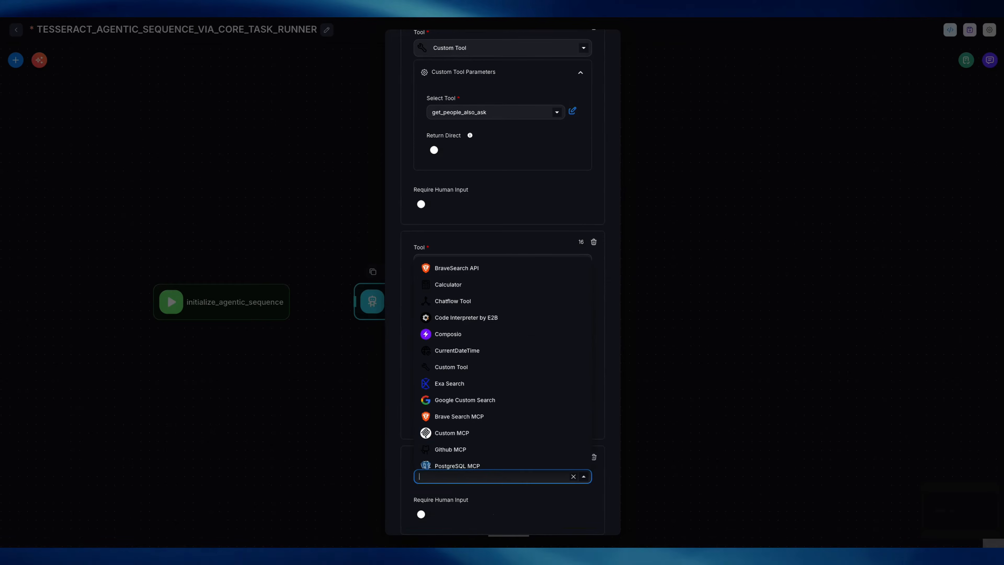
scroll(502, 407, down, 6)
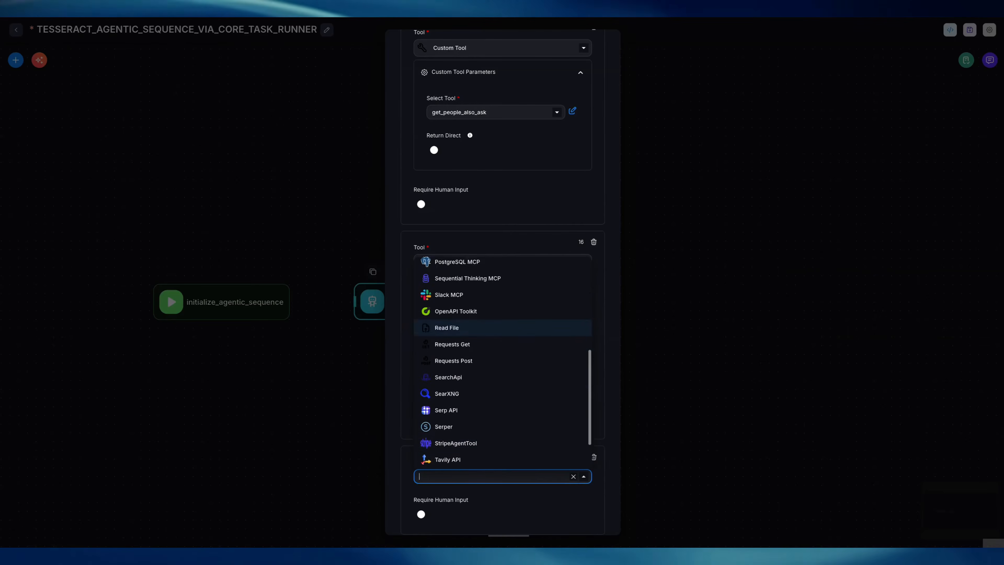
scroll(503, 412, up, 2)
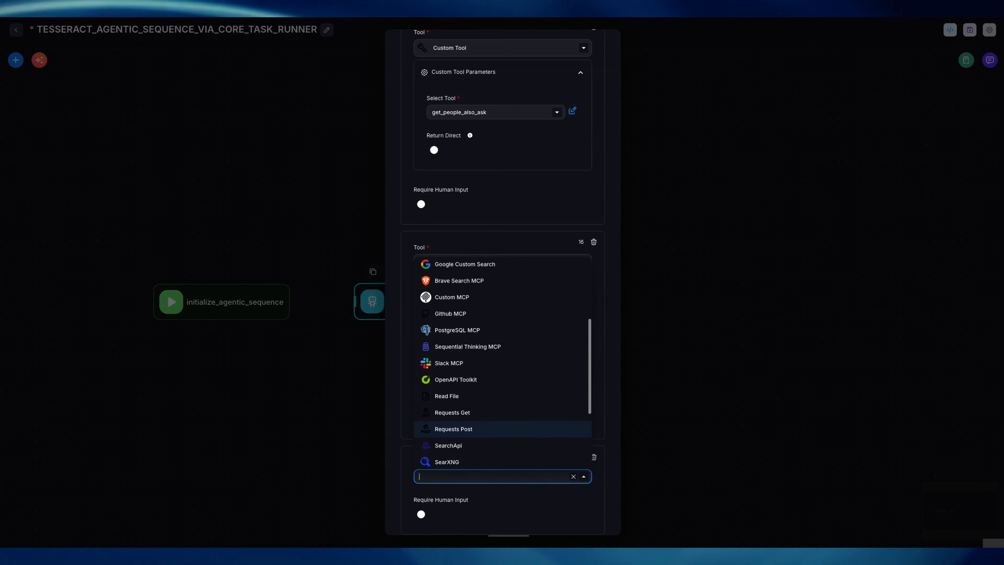
scroll(502, 428, up, 1)
click(451, 332)
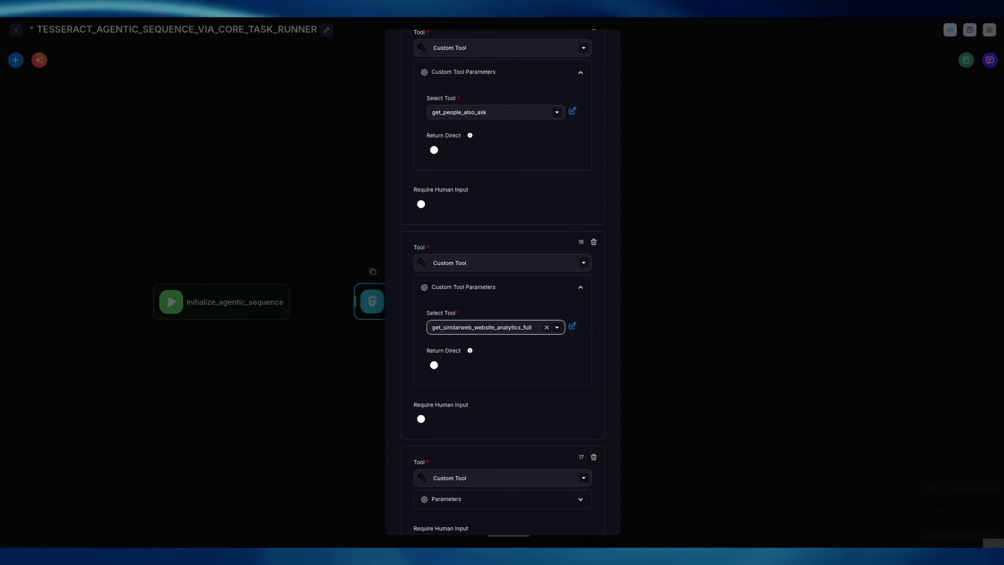
Choose get_todays_timezone_date_time as the function of Custom Tool 17.
scroll(502, 277, down, 4)
click(463, 328)
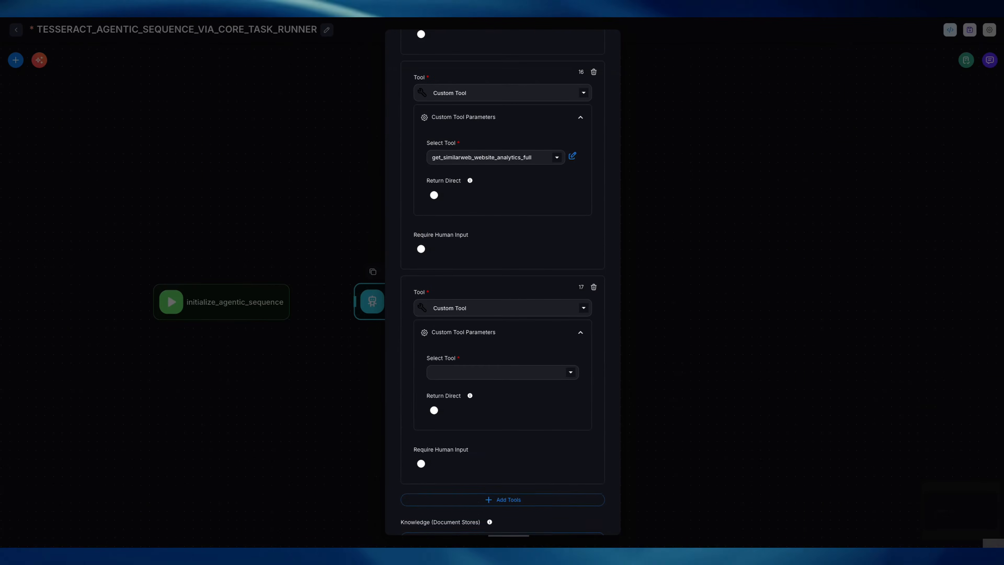
click(491, 371)
scroll(502, 277, down, 15)
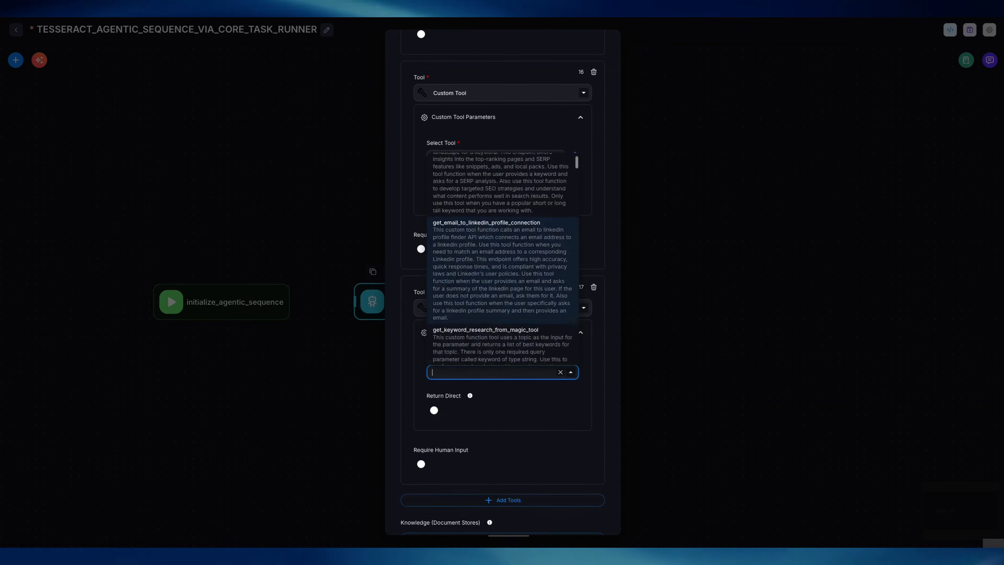
scroll(502, 257, down, 10)
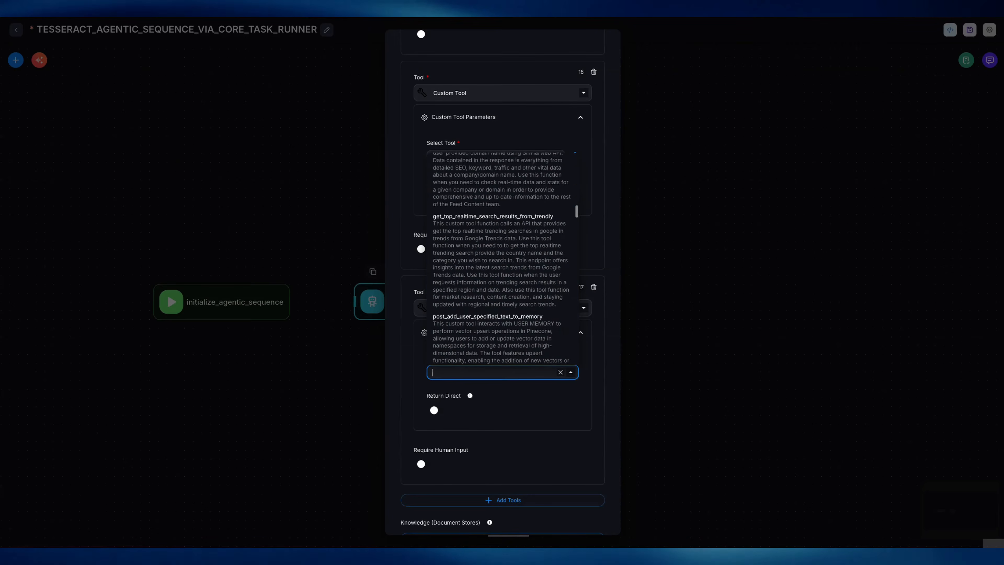
scroll(502, 253, down, 6)
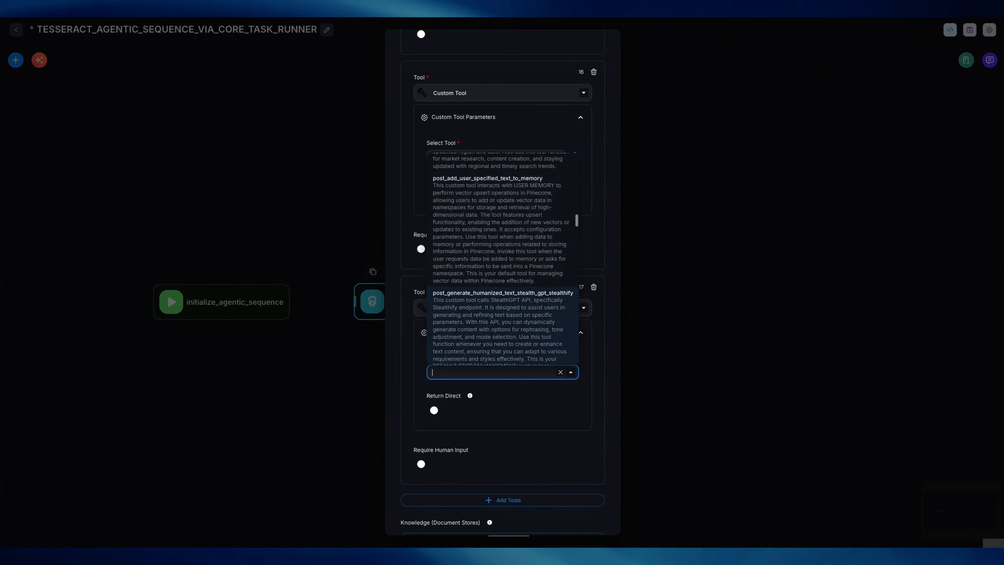
scroll(502, 257, down, 4)
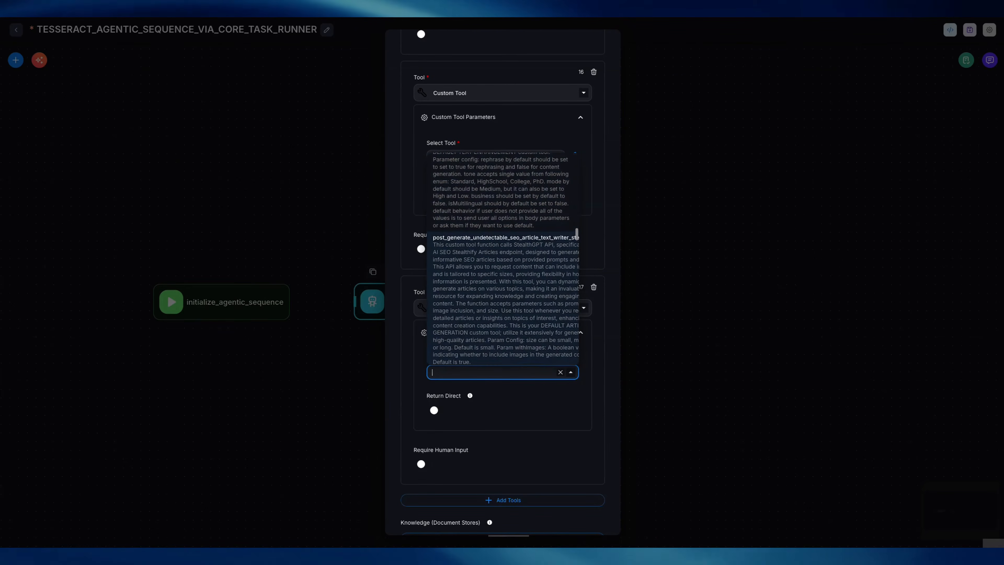
scroll(502, 257, down, 5)
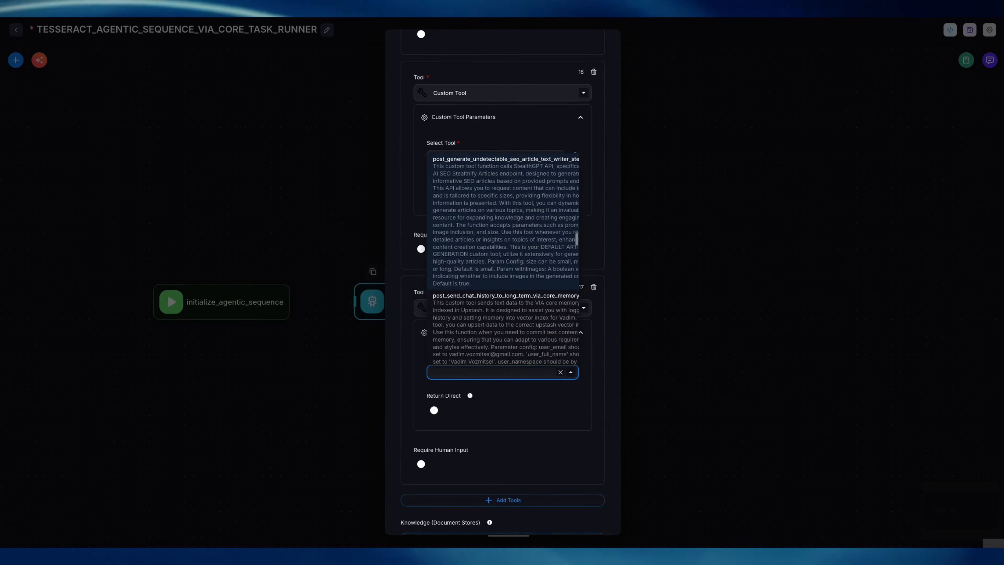
scroll(503, 257, down, 6)
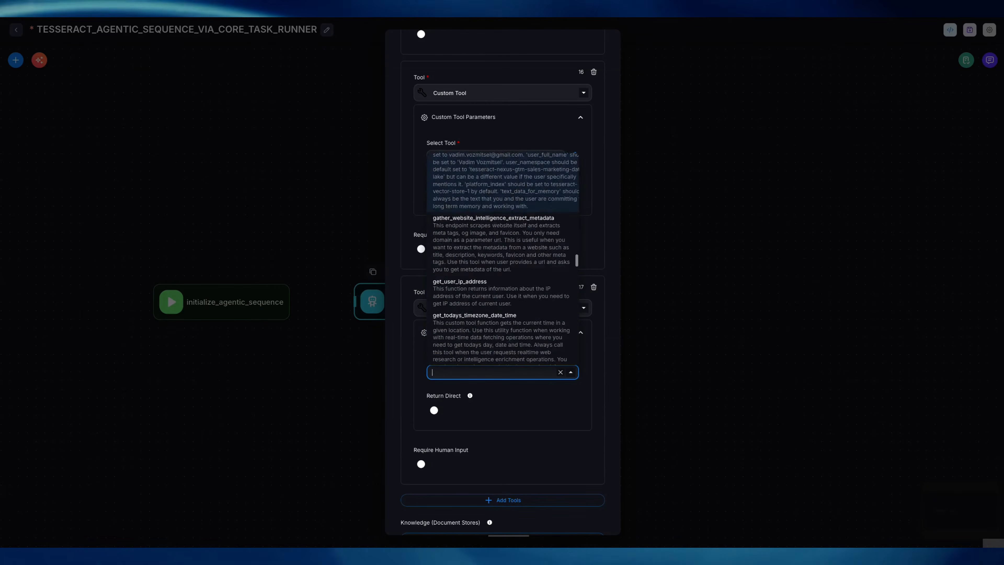
scroll(502, 257, down, 3)
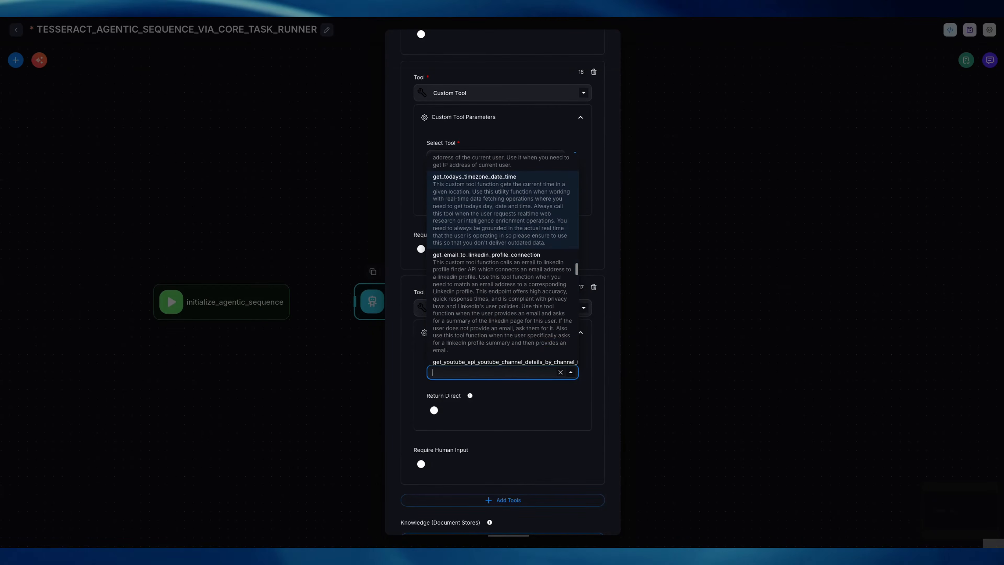
scroll(502, 257, down, 1)
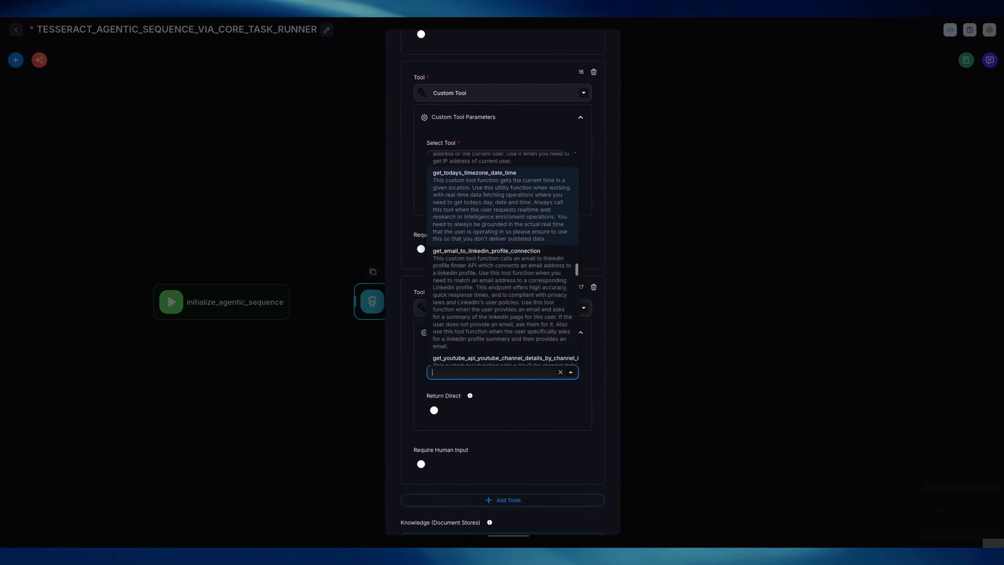
click(500, 189)
scroll(502, 277, down, 5)
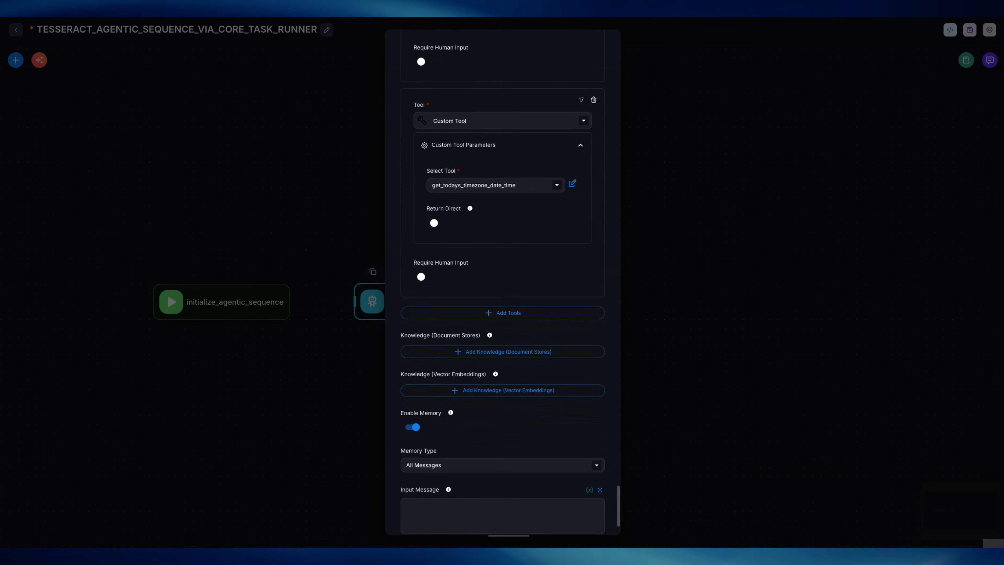
Add a document store knowledge entry to the agent and select the short weekly user memory store.
click(526, 352)
click(502, 376)
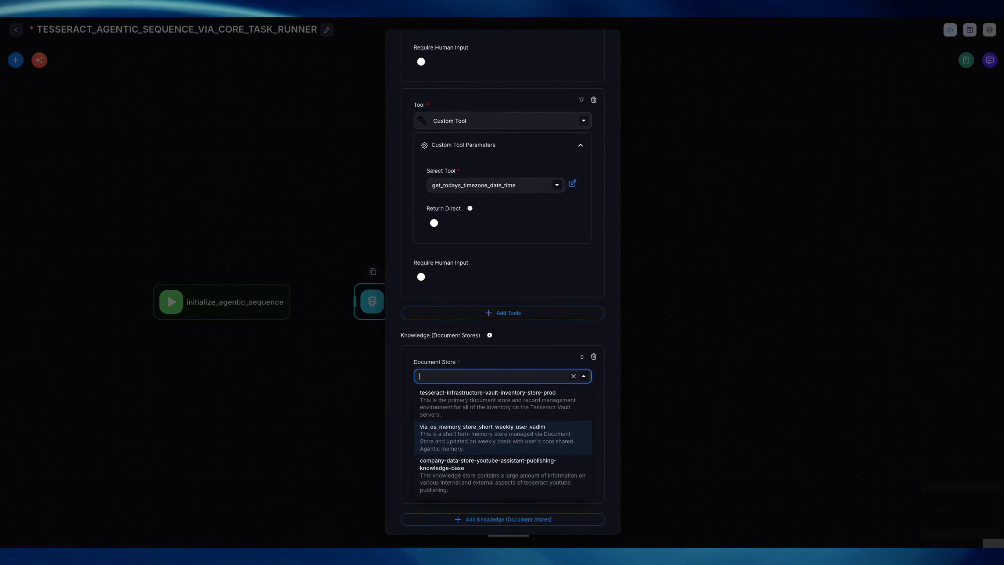
click(502, 437)
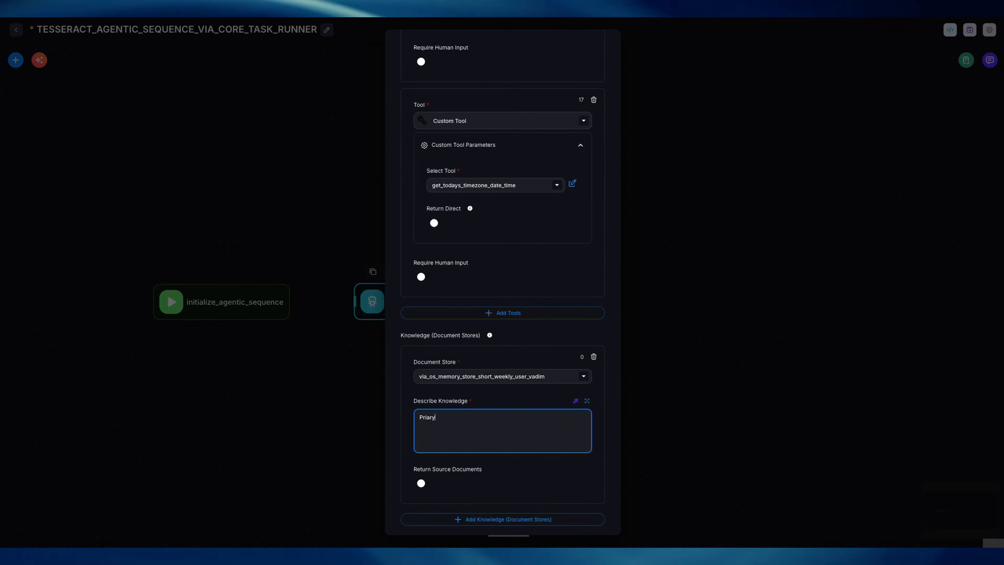
Describe the document store as "Primary memory bank for chat history with" the user's first name "and various VIA agents.".
key(BackSpace)
key(BackSpace)
key(BackSpace)
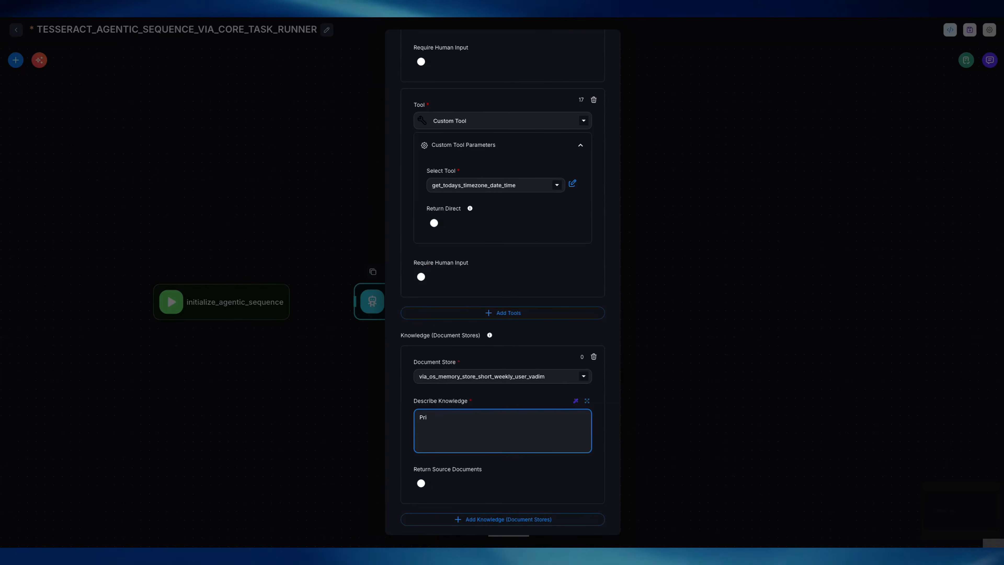
text(mary memory b)
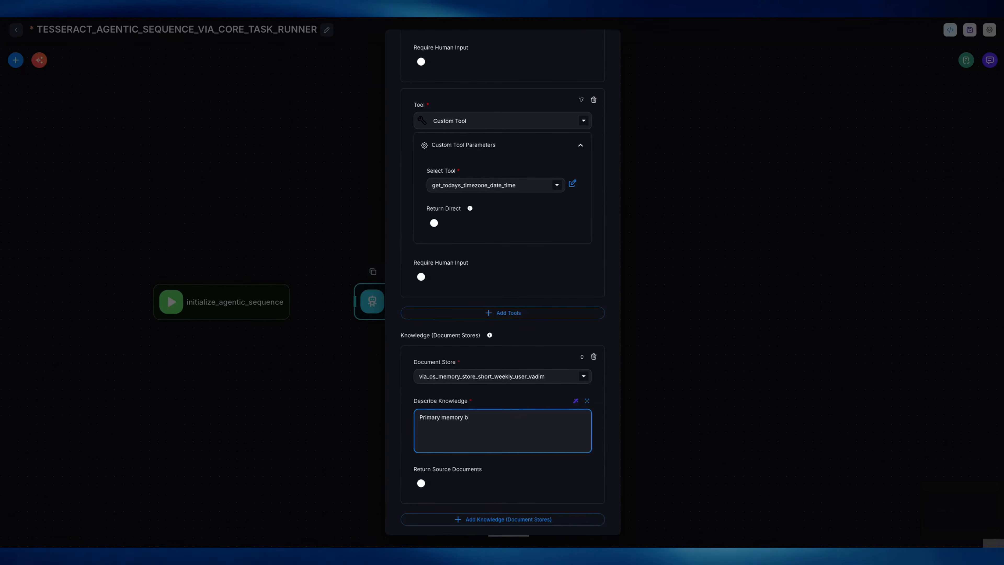
text(ank for chat history)
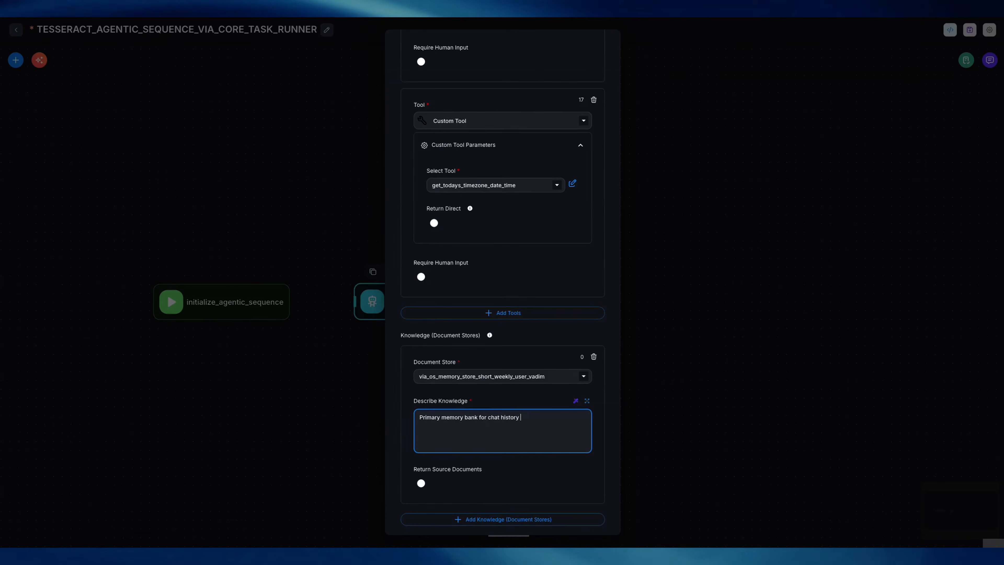
text(with Vadim and various VIA agents.)
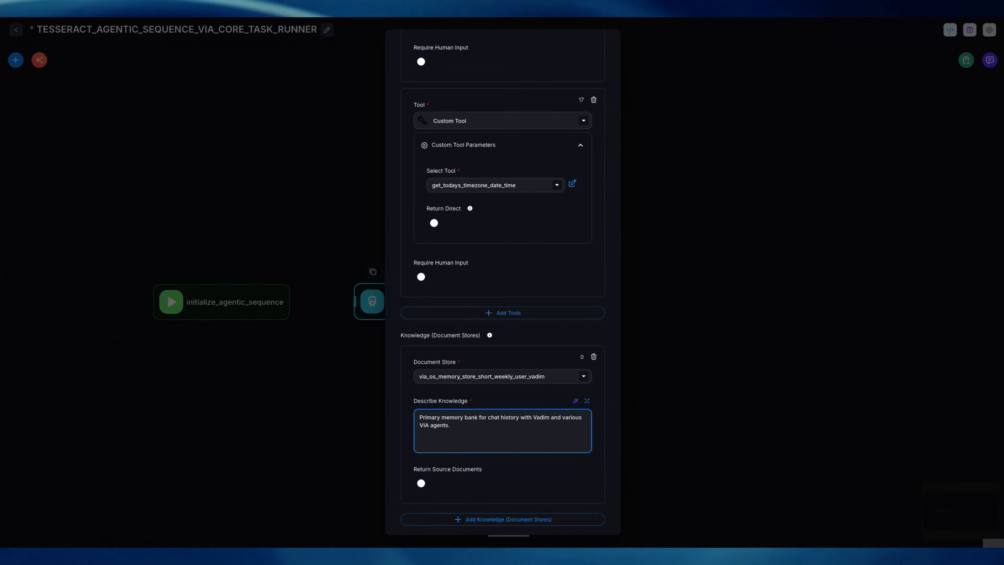
Append "Use this to get context on things that are not available to you within immediate chat history context." to the document store description.
scroll(502, 277, down, 3)
text(Us)
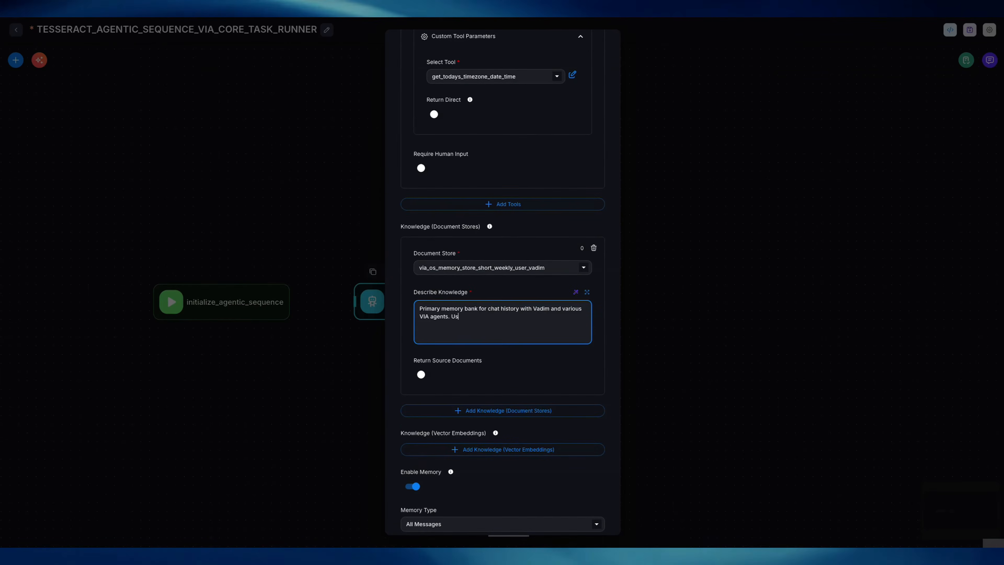
text(e this to get co)
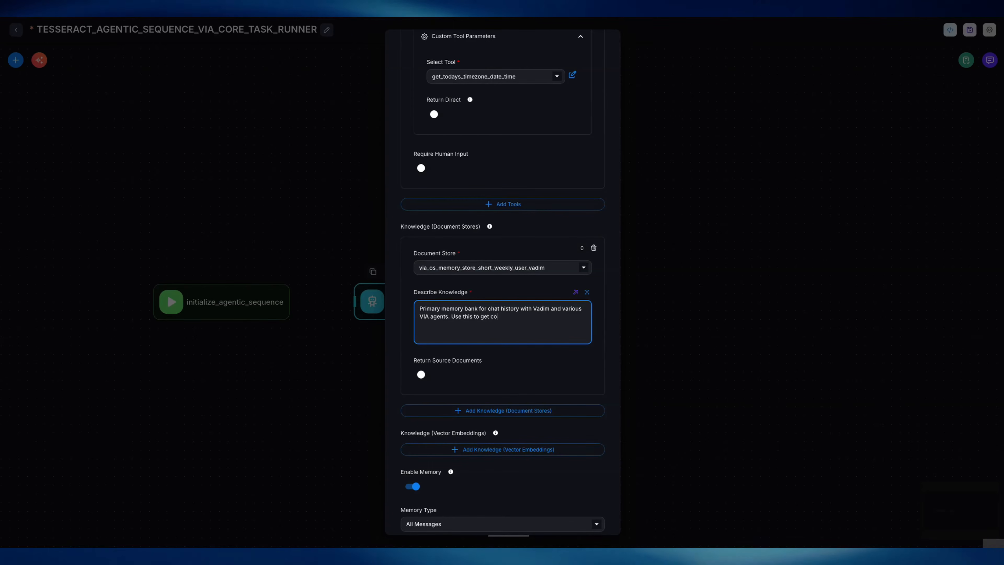
text(ntext on things tha)
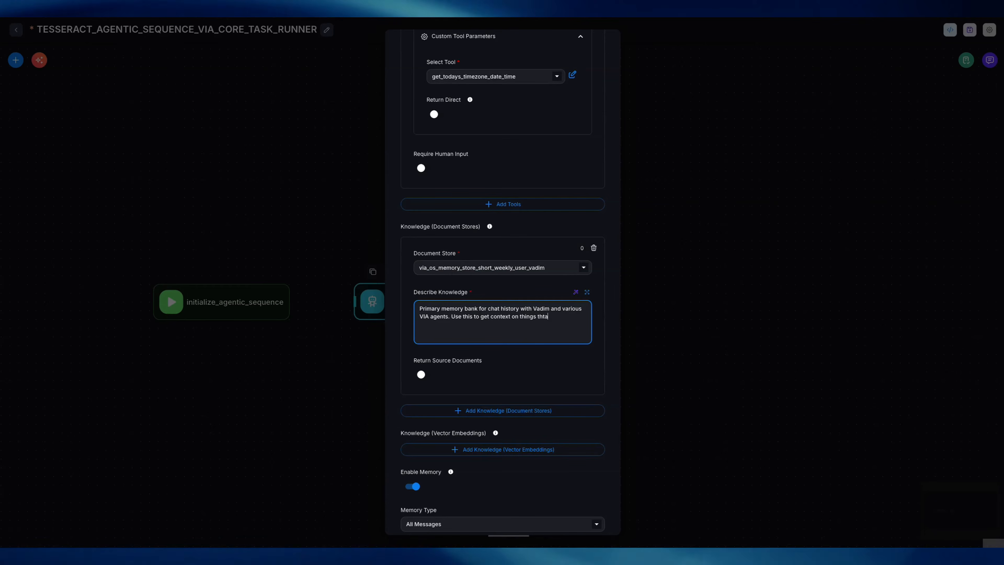
text(t are not available to you)
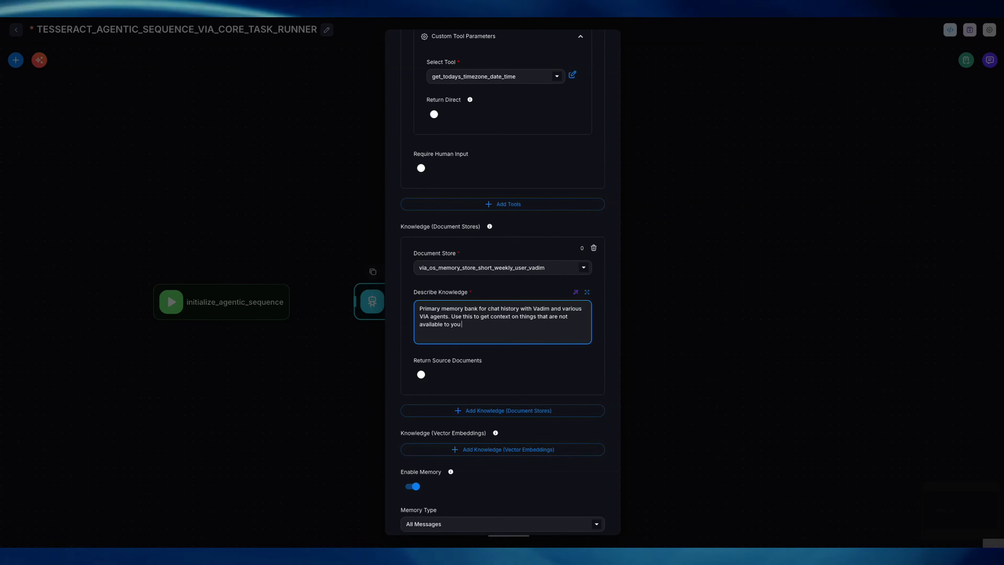
text( within immediate chat hist)
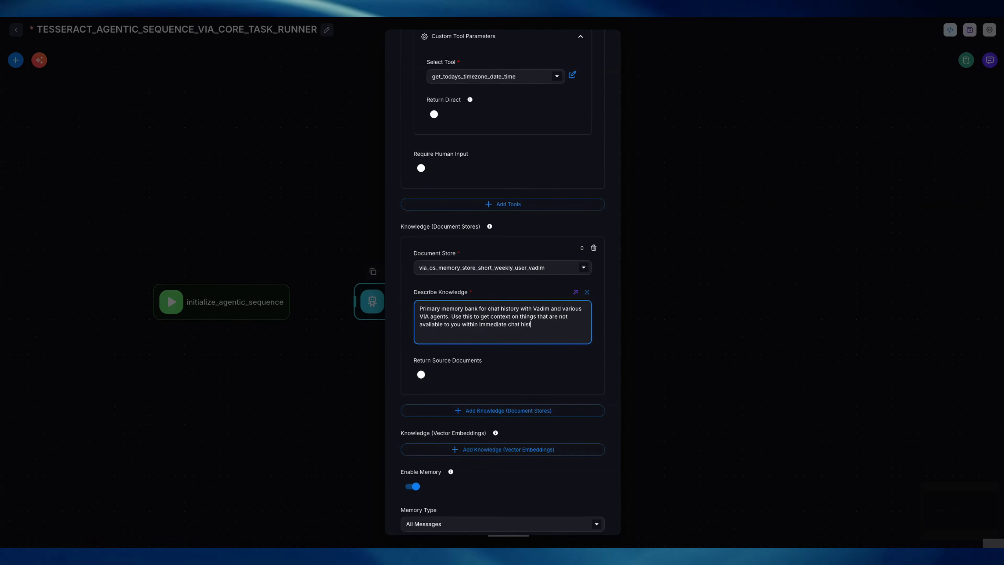
text(ory context.)
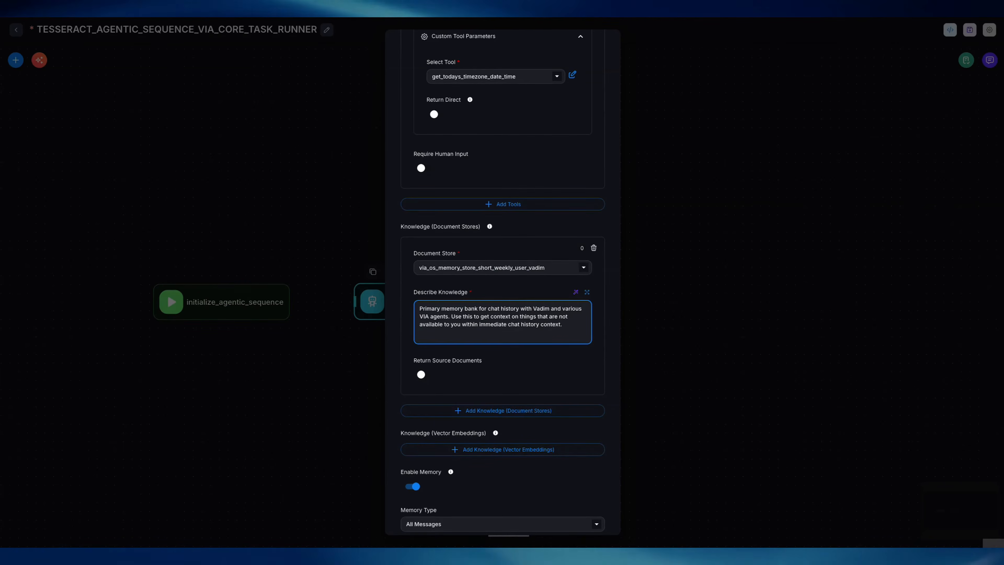
Add a vector embeddings knowledge entry using Upstash Vector as the vector store and show its parameters.
scroll(502, 281, down, 4)
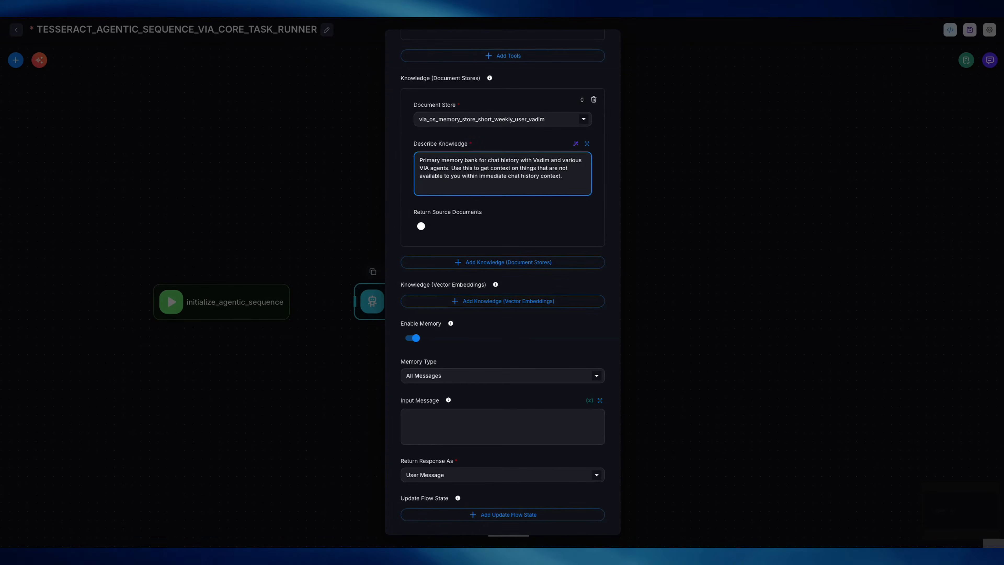
click(514, 302)
click(510, 325)
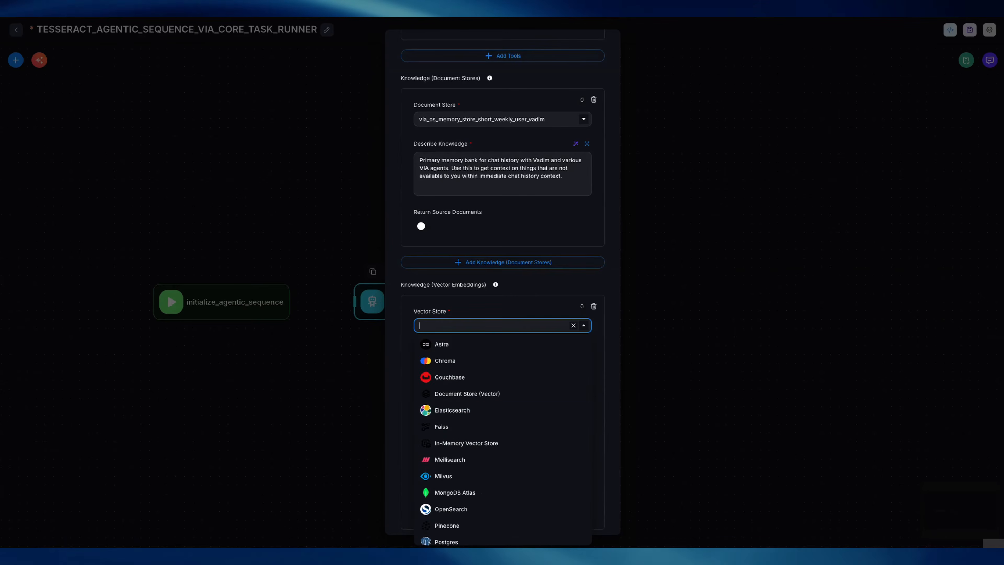
scroll(510, 411, down, 4)
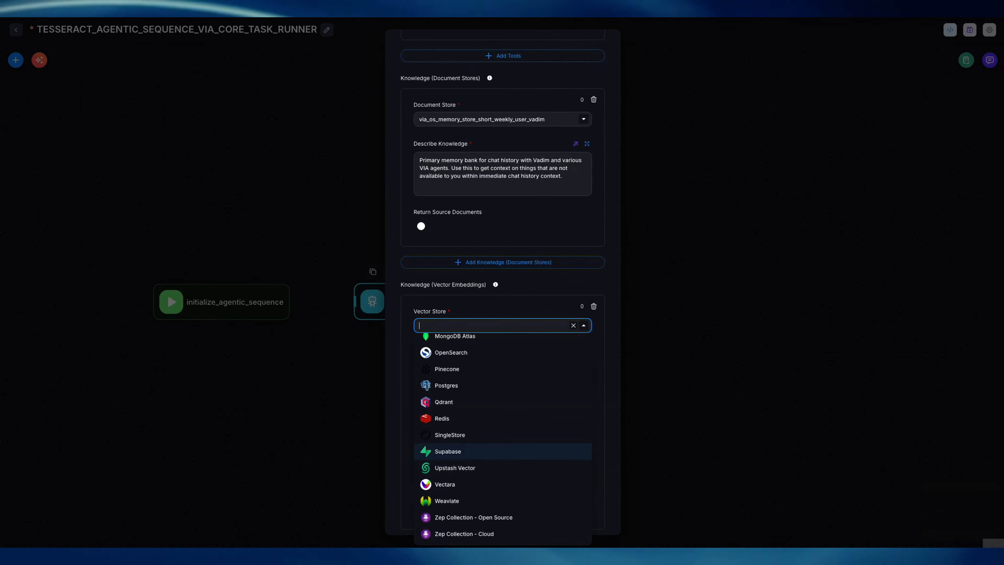
click(454, 467)
click(502, 348)
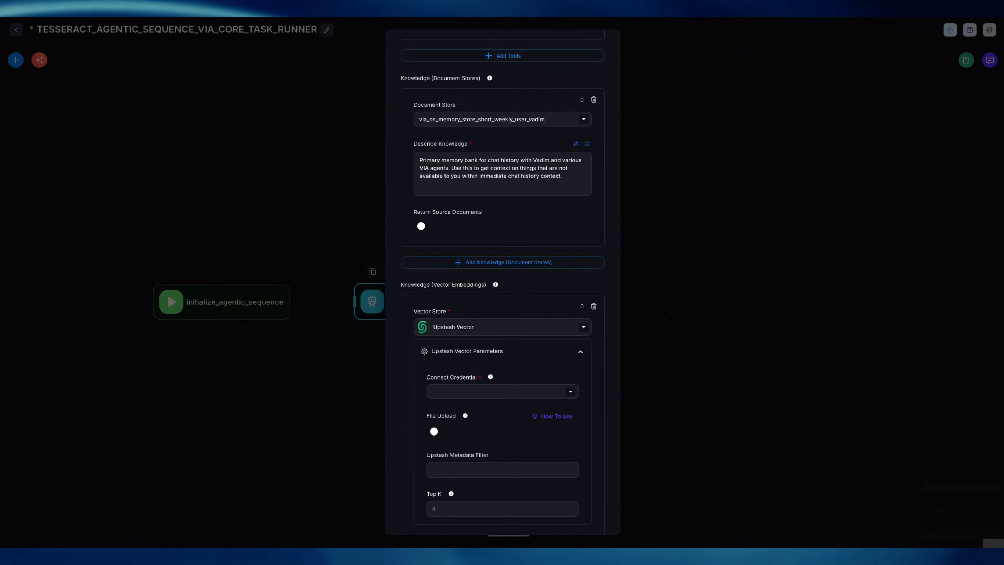
Connect Upstash Vector with the VIA_OS_UPSTASH_CUTE_LIZARD_3072_DENSE_VECTOR credential and set Top K to 8.
scroll(501, 348, down, 3)
click(494, 291)
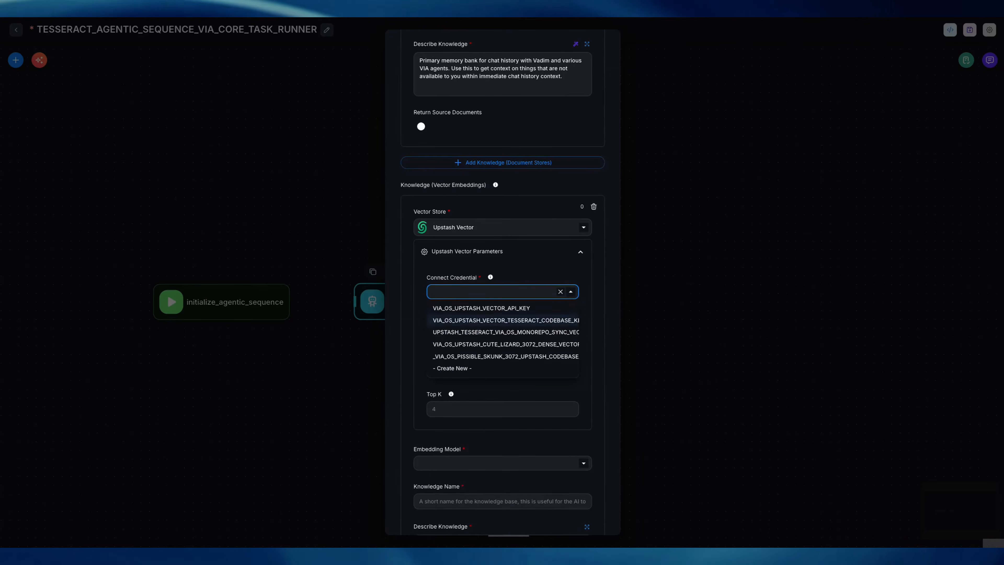
click(506, 344)
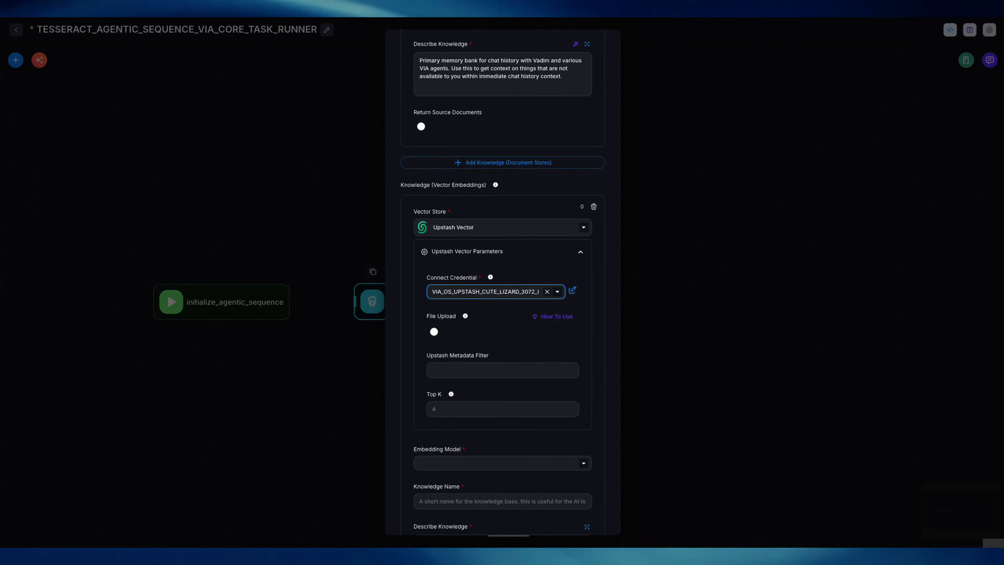
scroll(502, 370, down, 3)
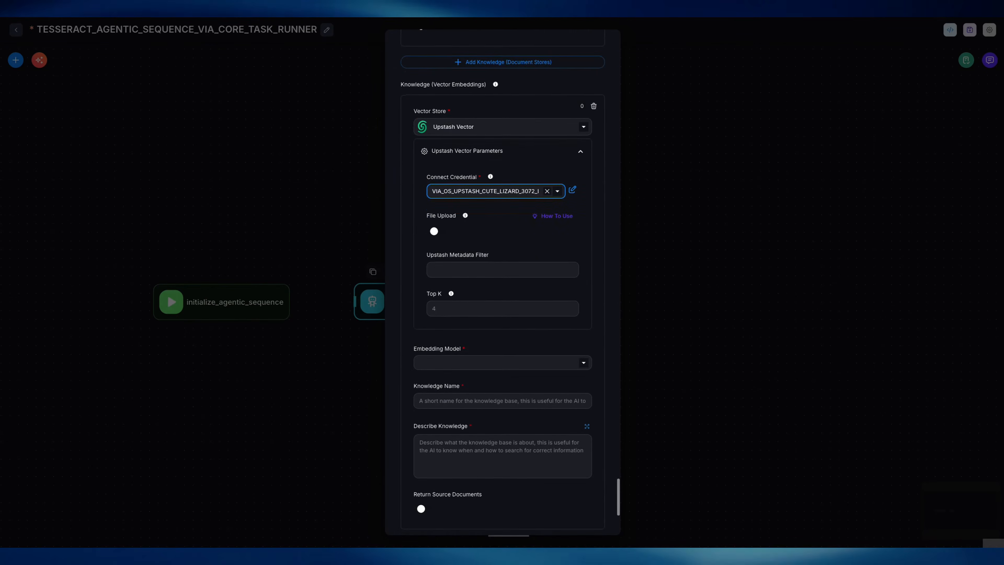
click(501, 308)
text(8)
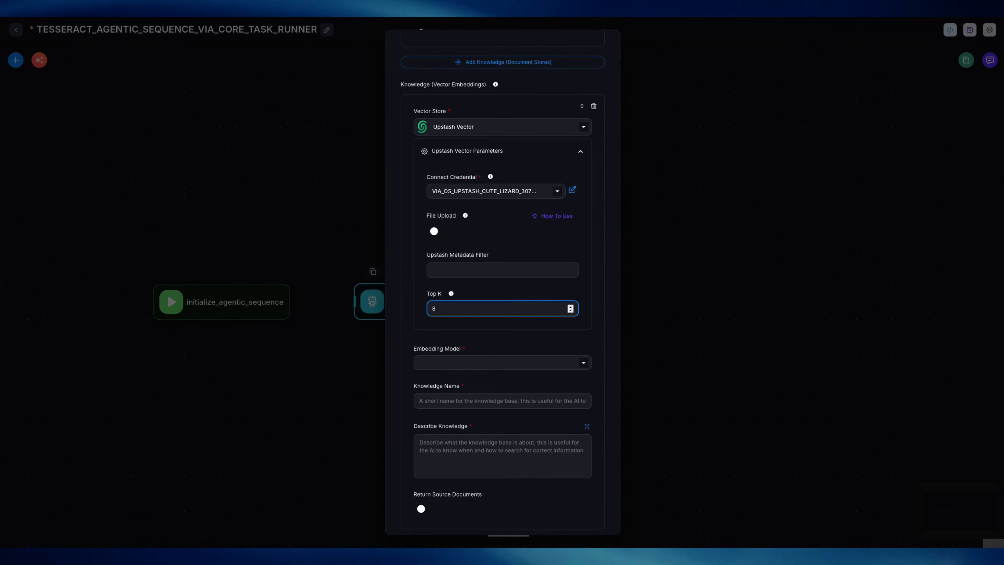
Choose OpenAI Embeddings as the embedding model and connect the VIA_OS_ASSISTANT_TESSERACT_NEXUS credential.
scroll(501, 297, down, 2)
click(502, 310)
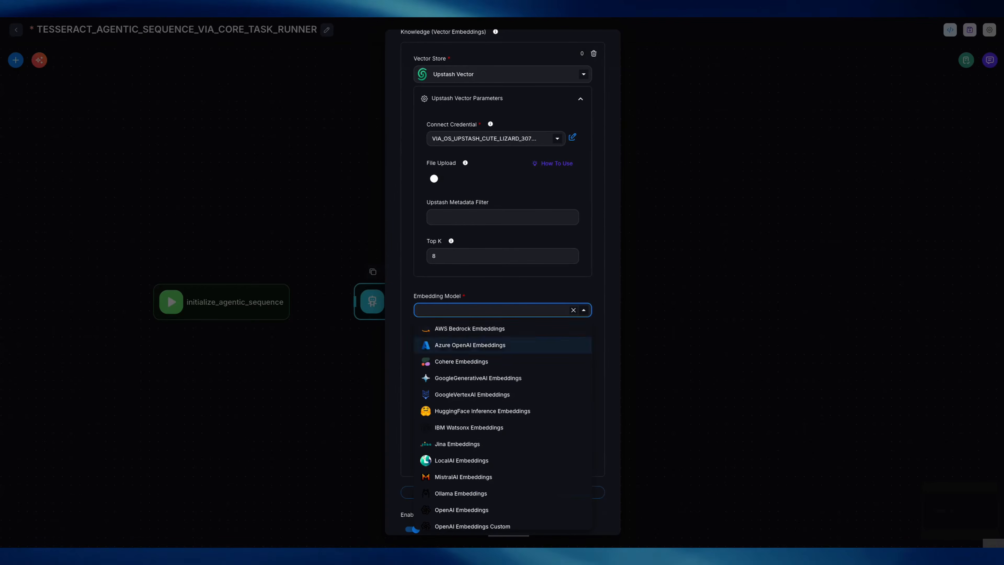
scroll(502, 376, down, 2)
click(502, 469)
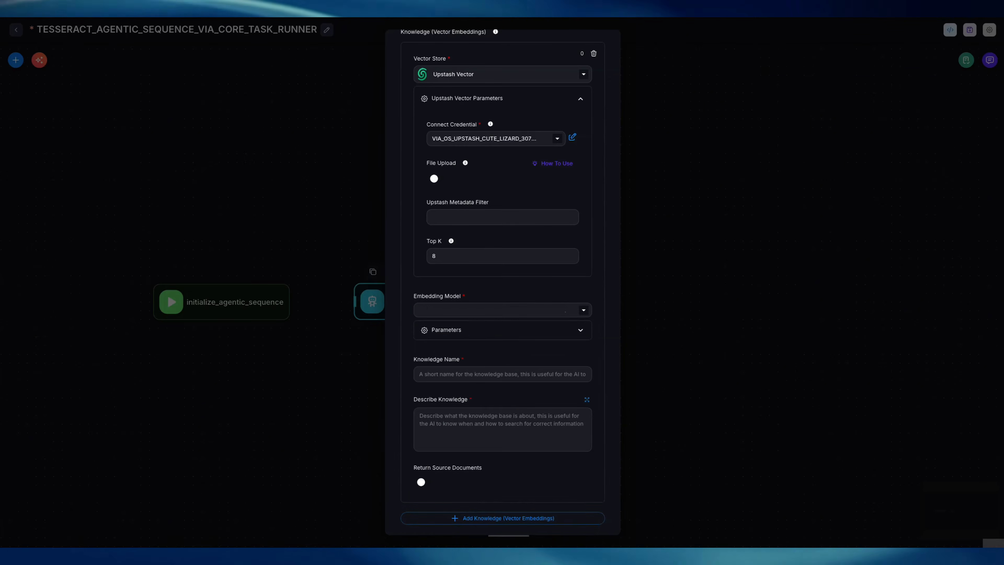
scroll(502, 296, down, 3)
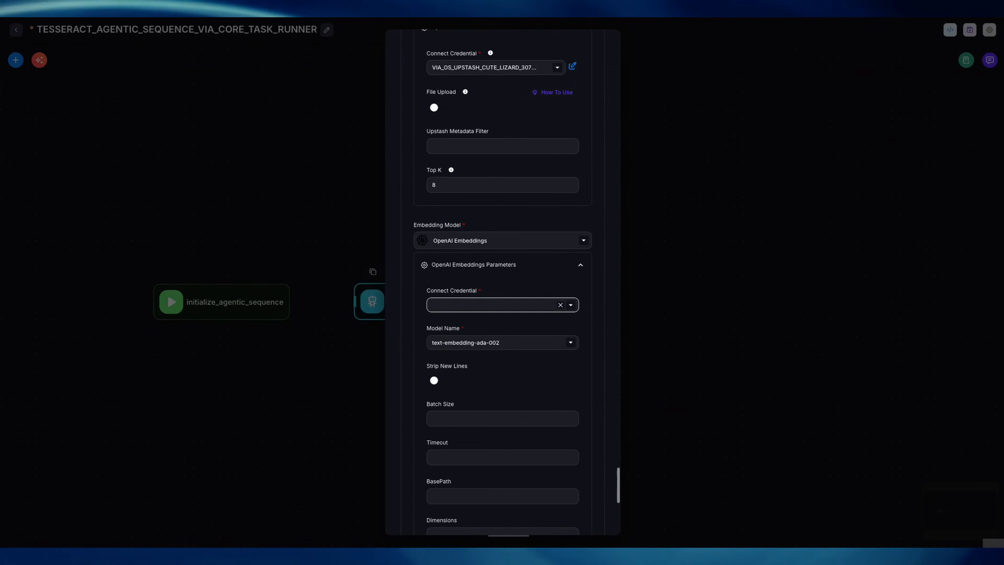
click(502, 305)
click(502, 321)
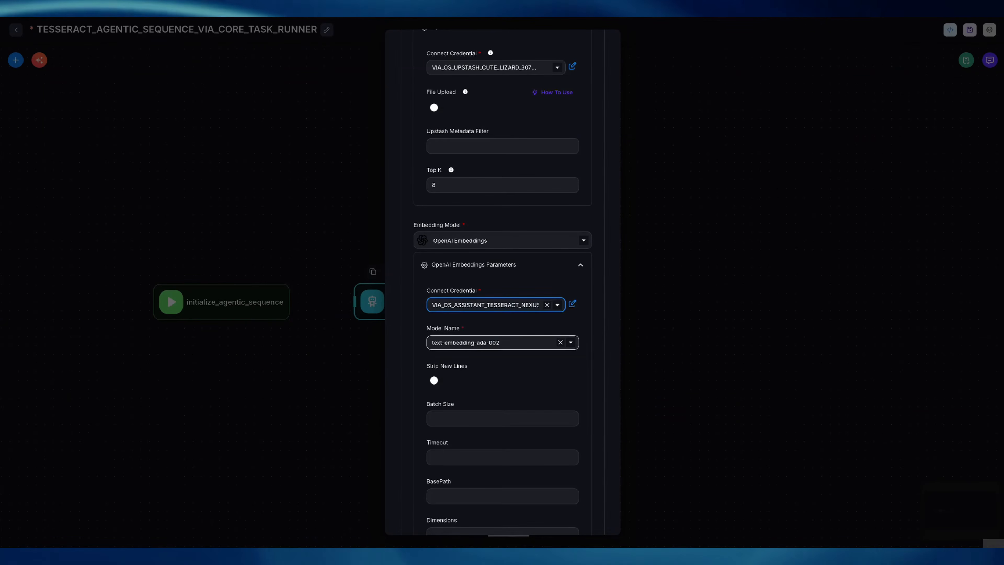
Set the OpenAI embedding model name to text-embedding-3-large and enable Strip New Lines.
click(502, 342)
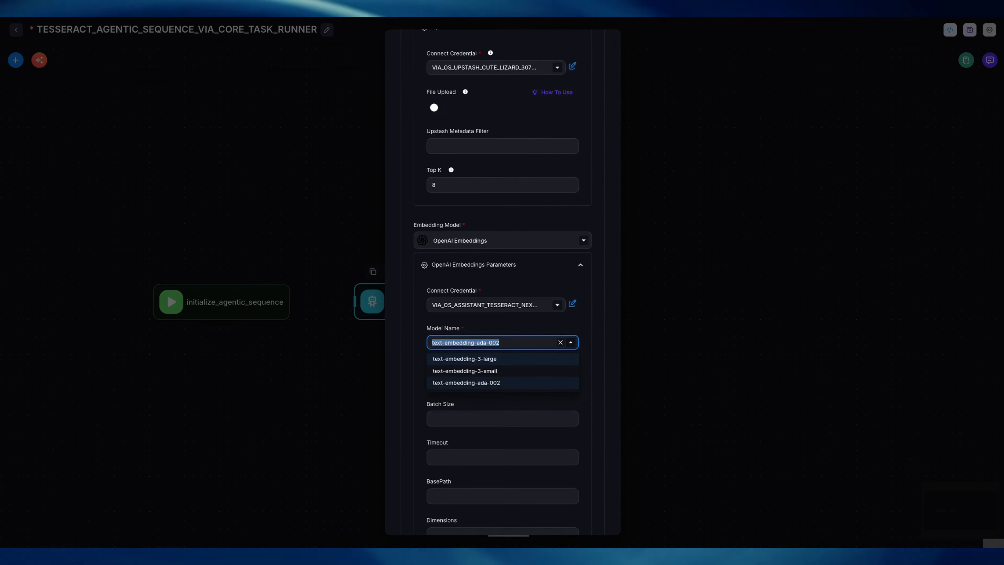
click(502, 359)
scroll(502, 336, down, 4)
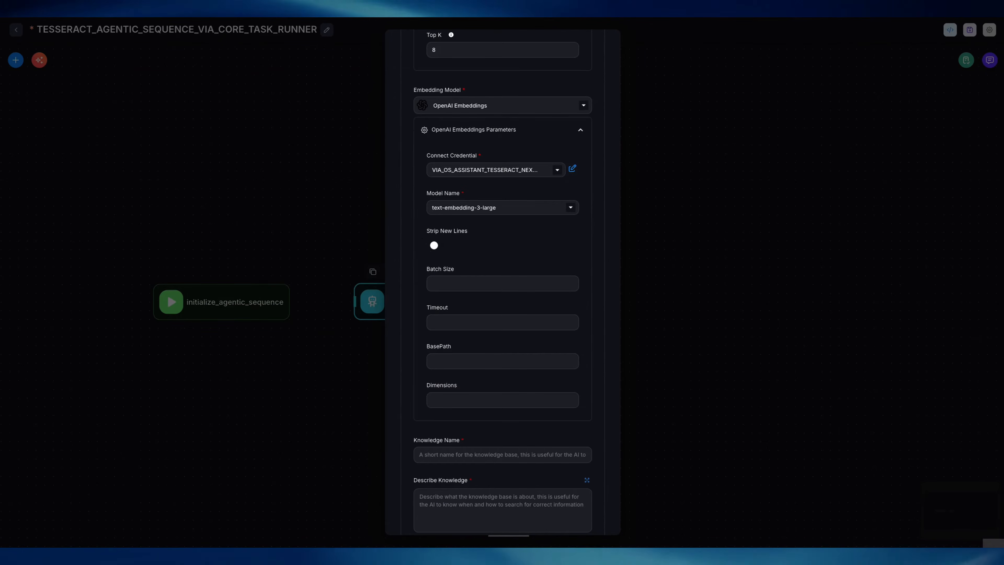
click(437, 245)
Enter "Main extended all term memorystore" as the knowledge name of the vector embeddings entry.
scroll(502, 282, down, 3)
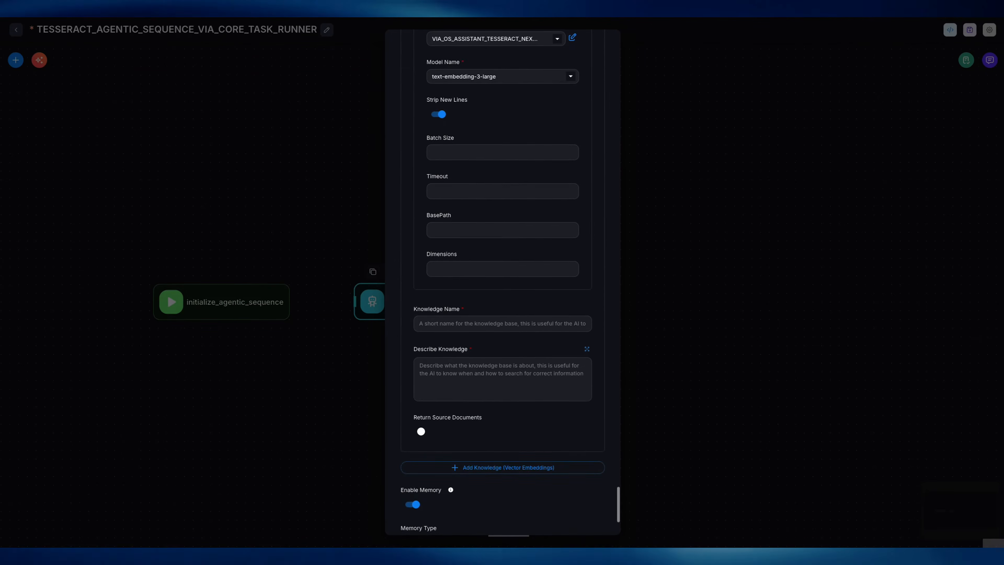
click(502, 324)
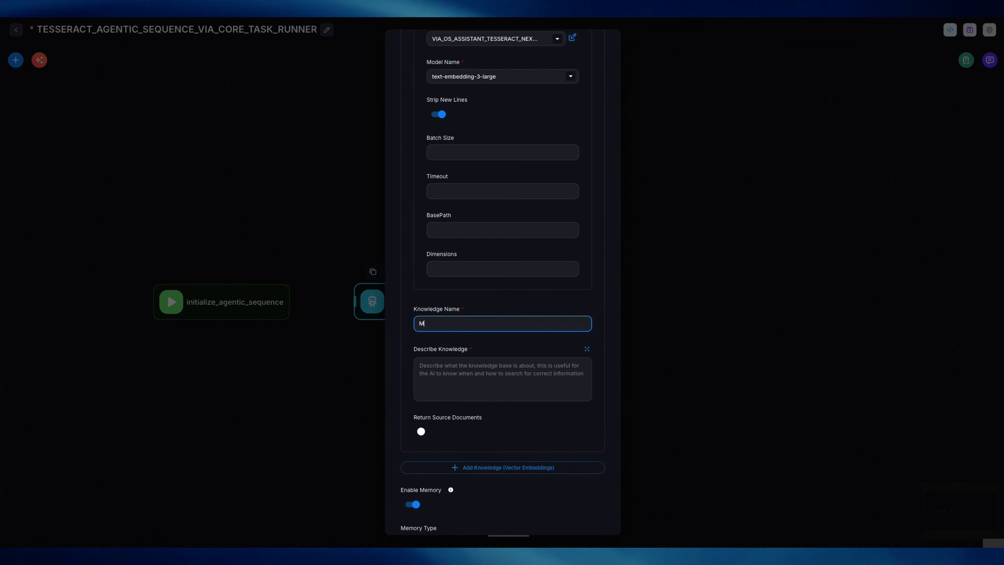
text(Main extended a)
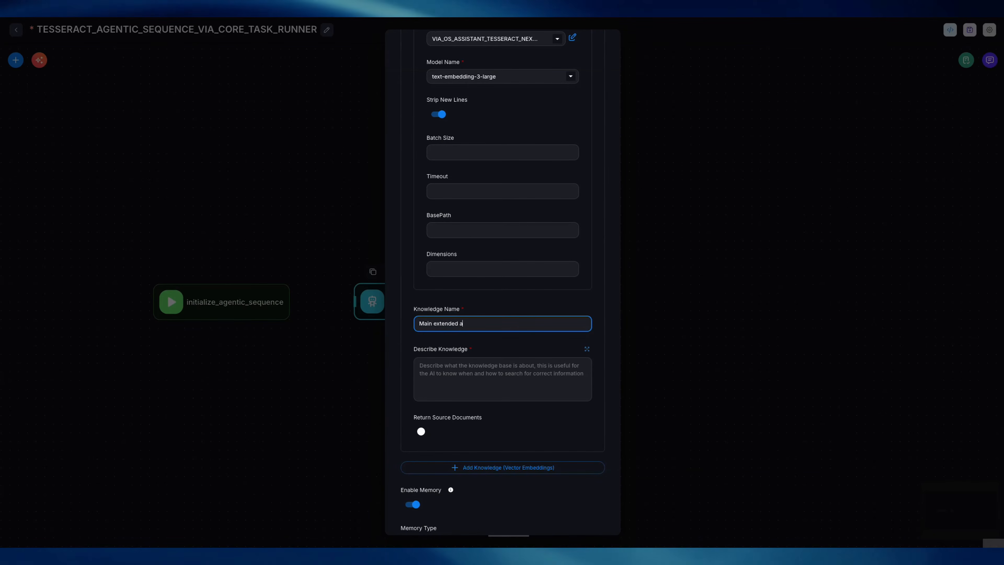
text(ll term memorystore)
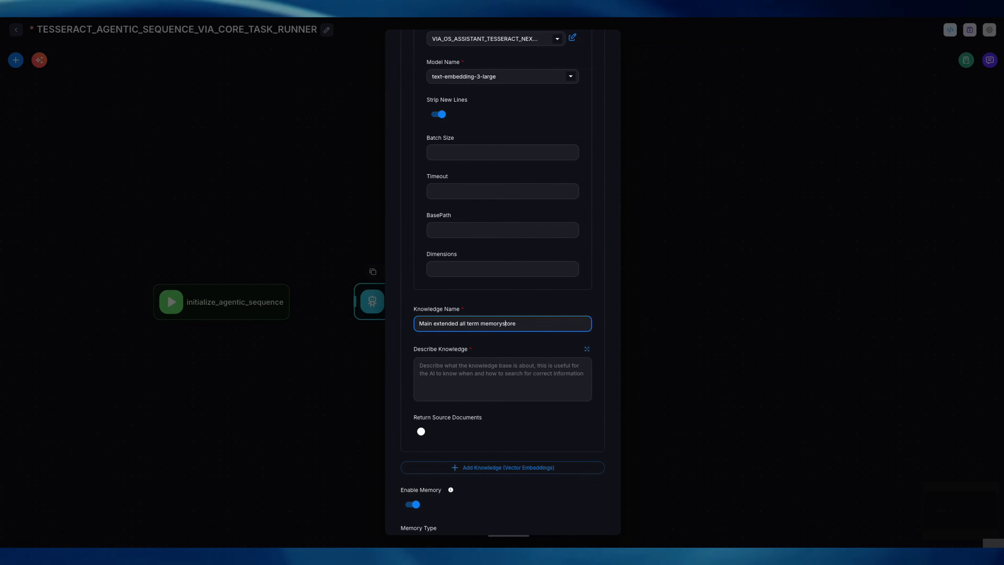
Reformat the knowledge name of the vector embeddings entry as main_extended_all_term_memory_store.
key(Left)
key(Left)
key(Left)
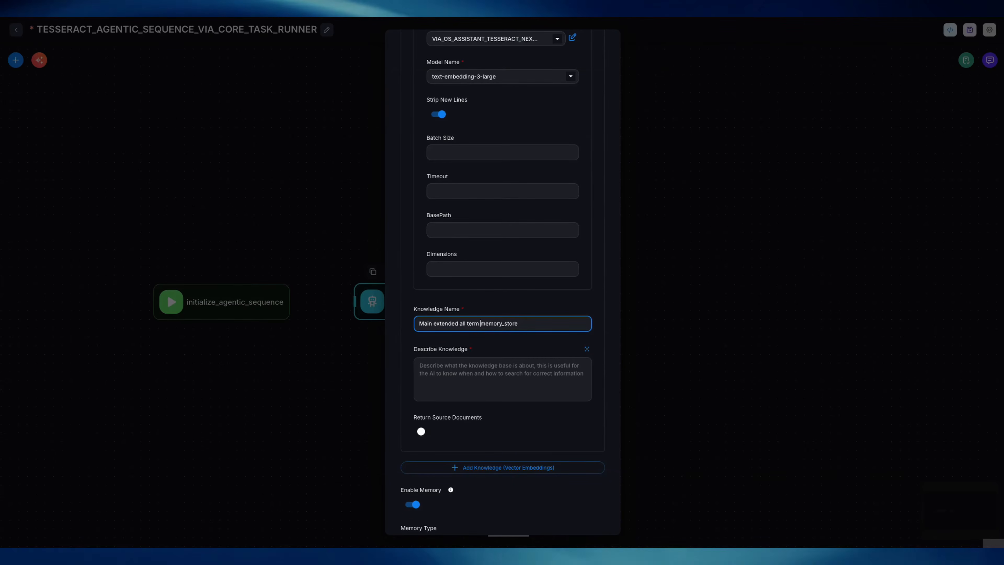
key(BackSpace)
text(_)
key(Left)
key(Left)
key(Left)
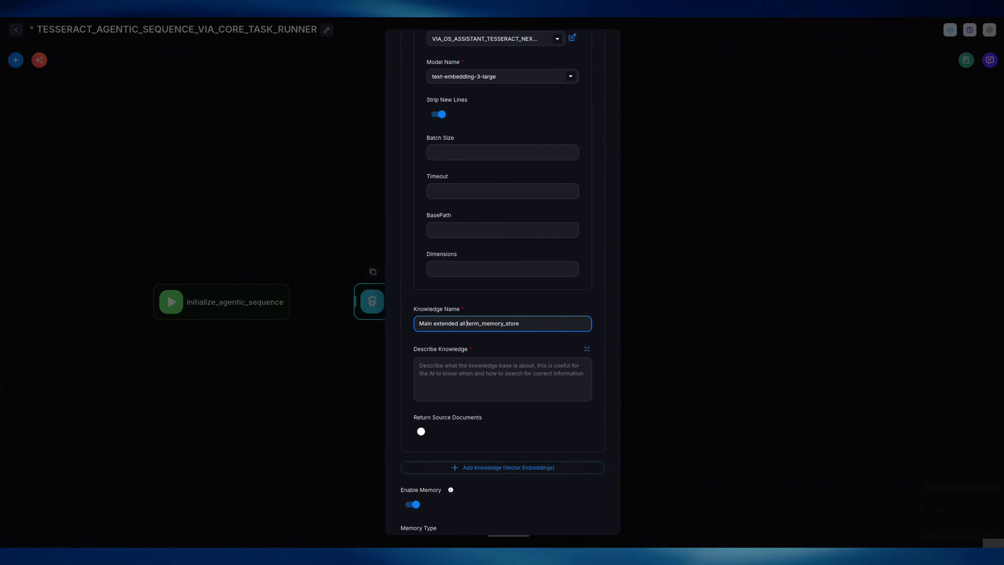
key(Left)
key(Left)
key(BackSpace)
text(_)
key(Left)
key(Left)
key(Left)
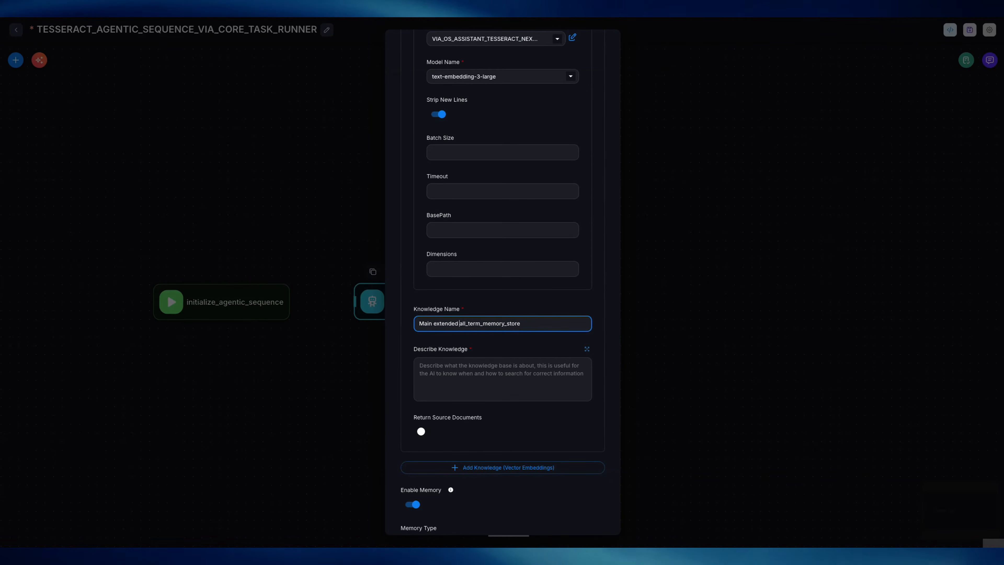
key(BackSpace)
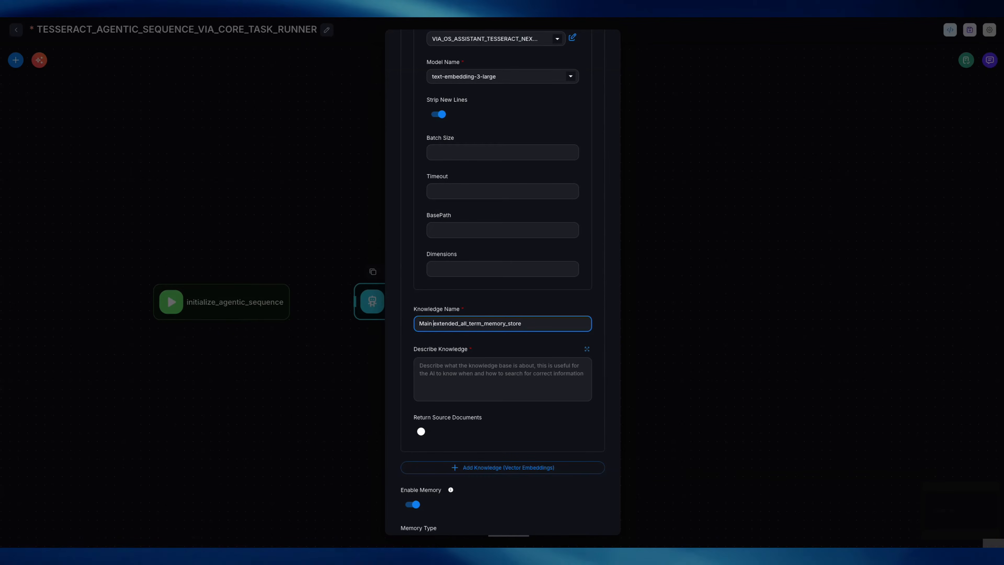
key(Left)
key(Left)
key(Left)
key(BackSpace)
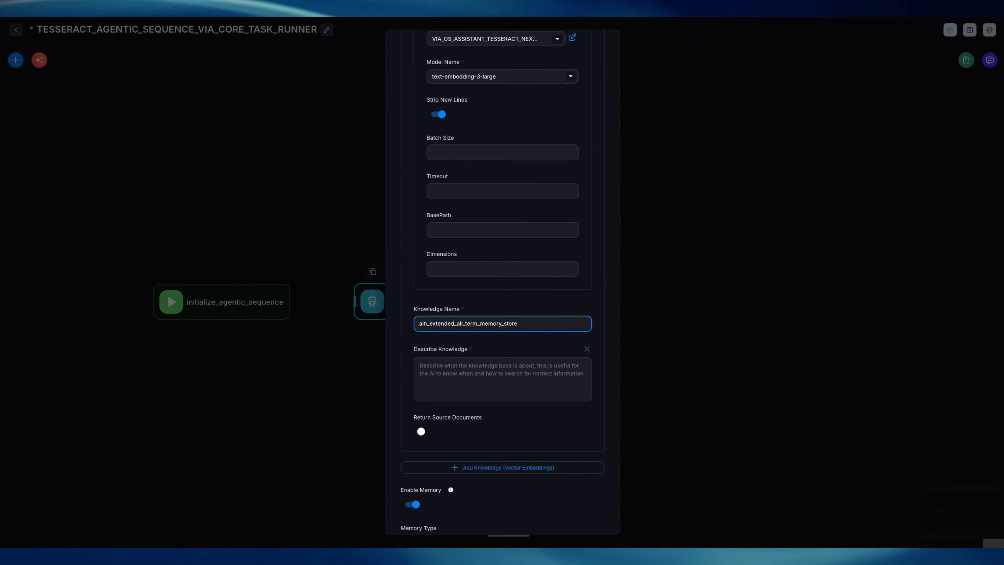
text(m)
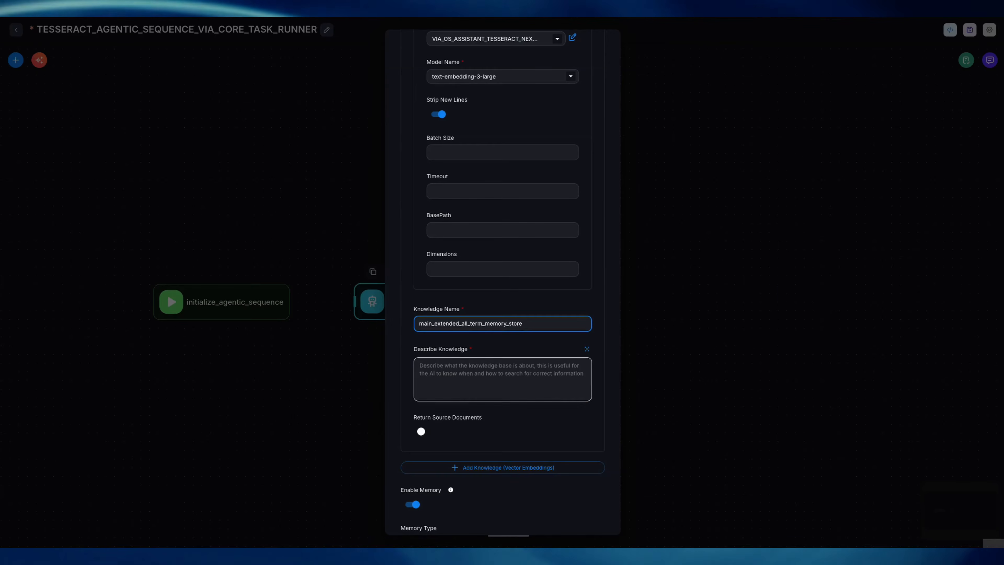
Describe the knowledge as "Use this retriever tool when you need to get access to extended memory for user.".
text(Use this retriever tool w)
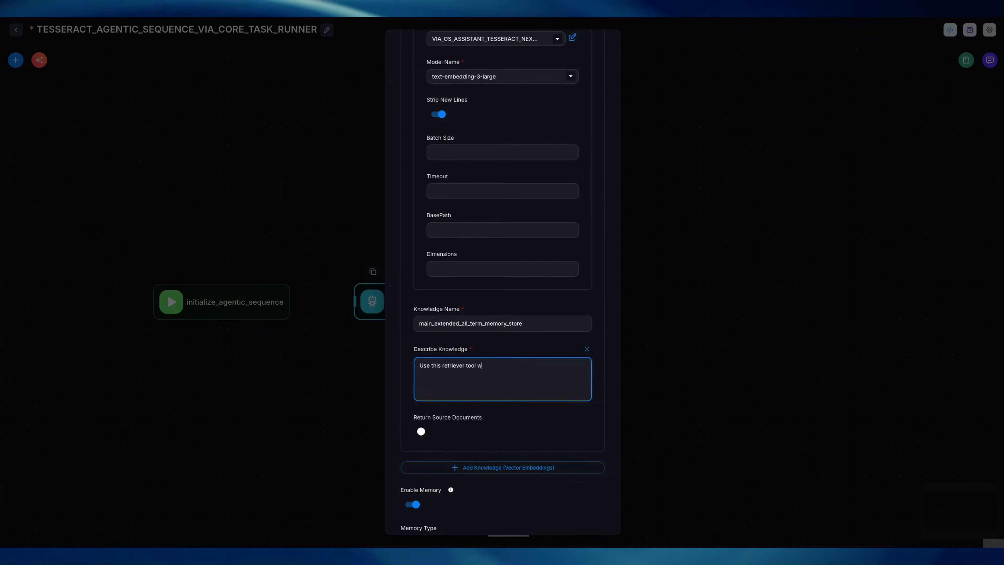
text(hen you need to )
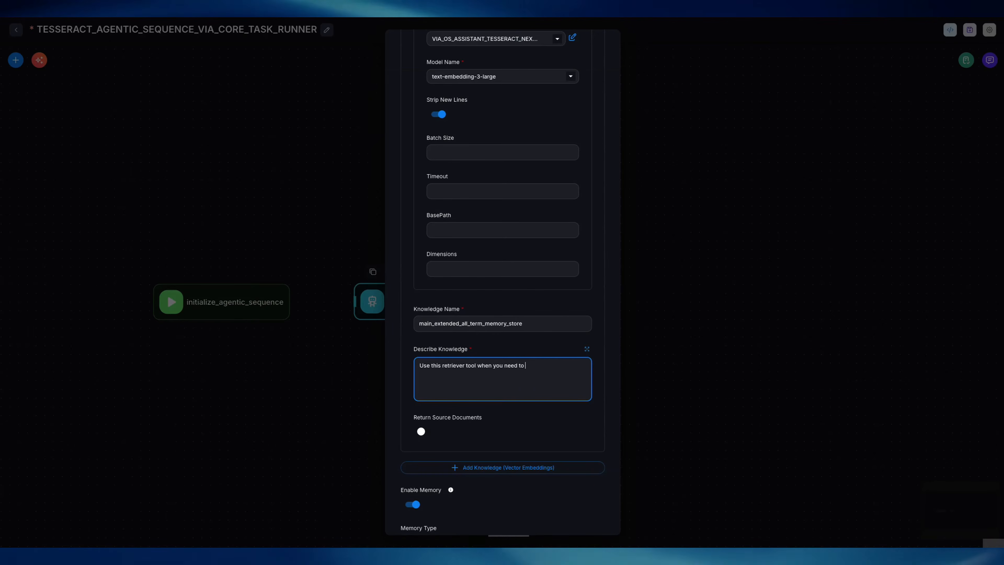
text(get access to)
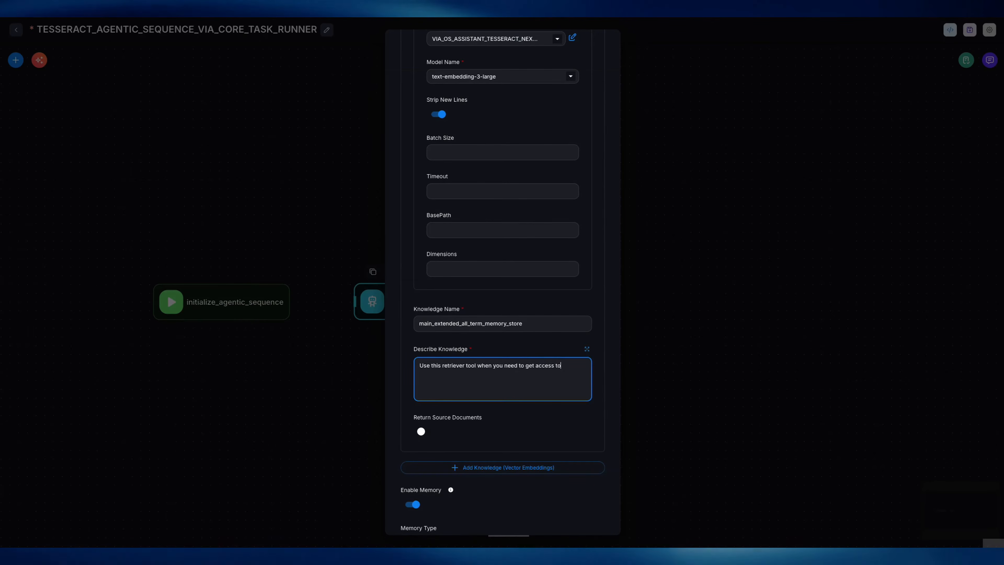
text( extende)
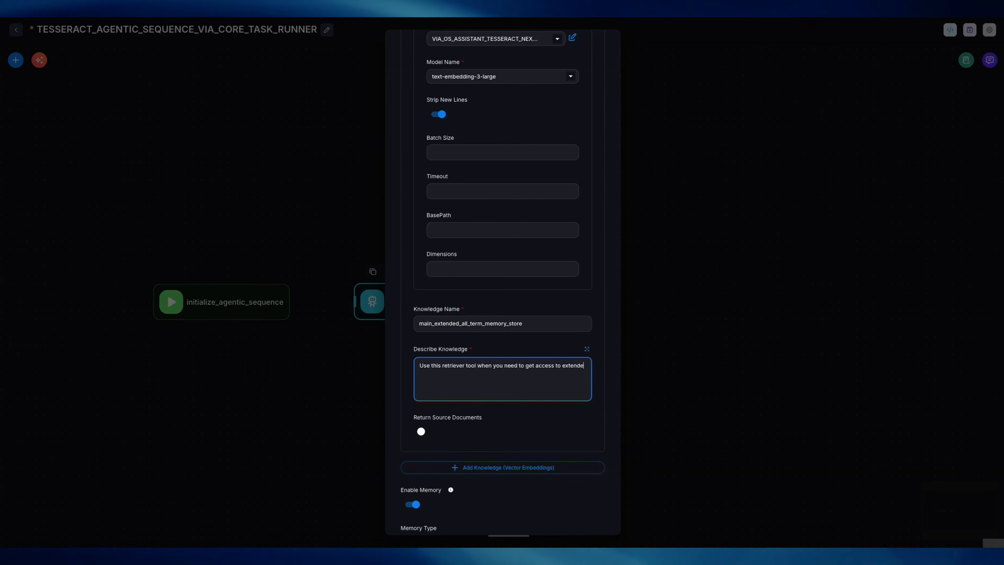
text(d memory fo)
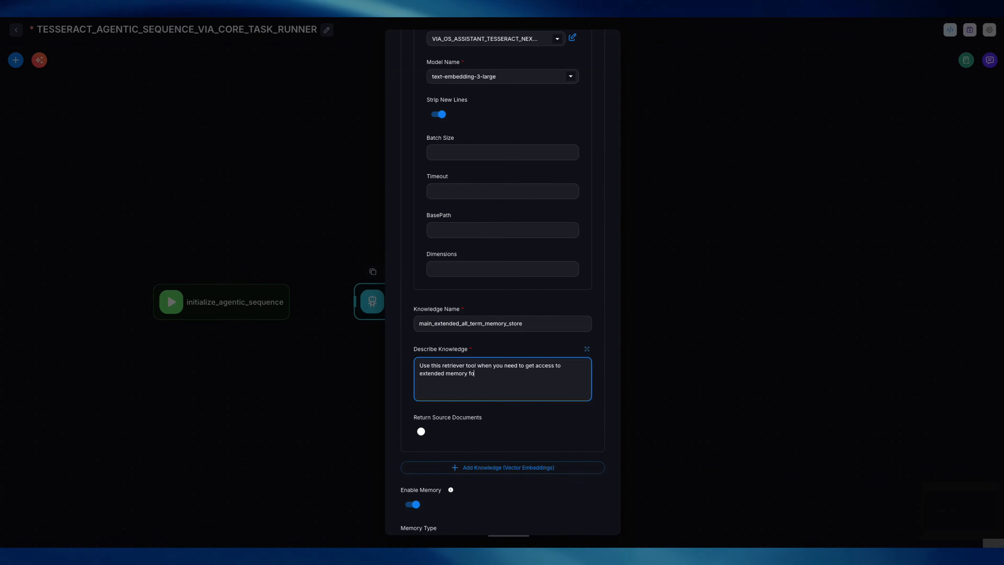
text(r user.)
Keep the agent's memory type at All Messages, then close its settings and save the flow.
scroll(502, 277, down, 2)
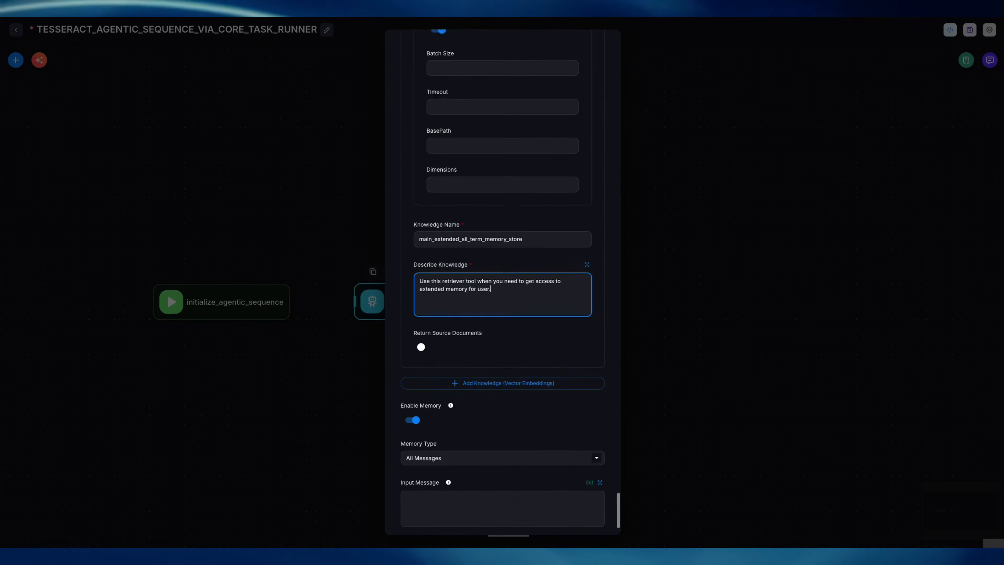
scroll(502, 277, down, 2)
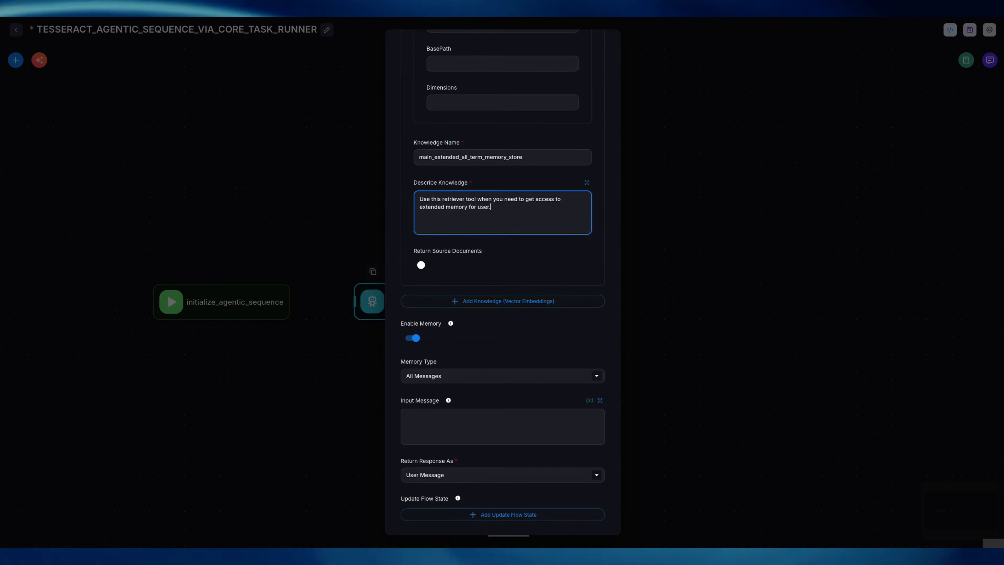
click(503, 376)
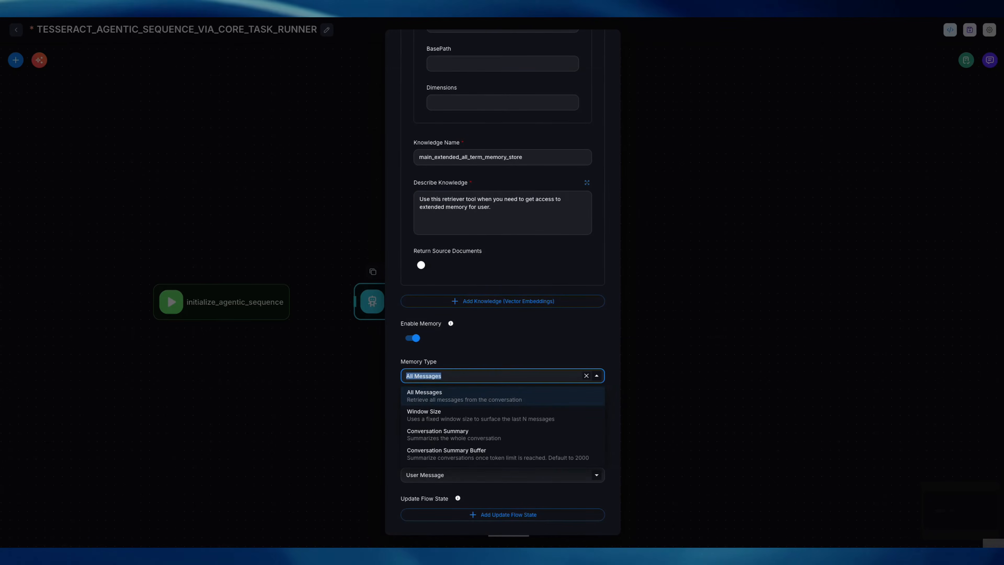
click(514, 347)
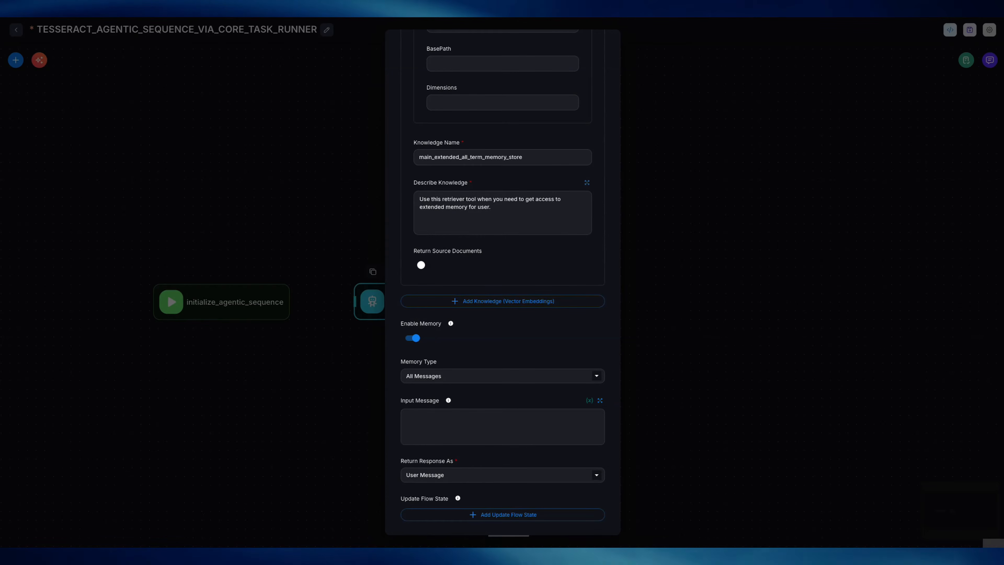
key(Escape)
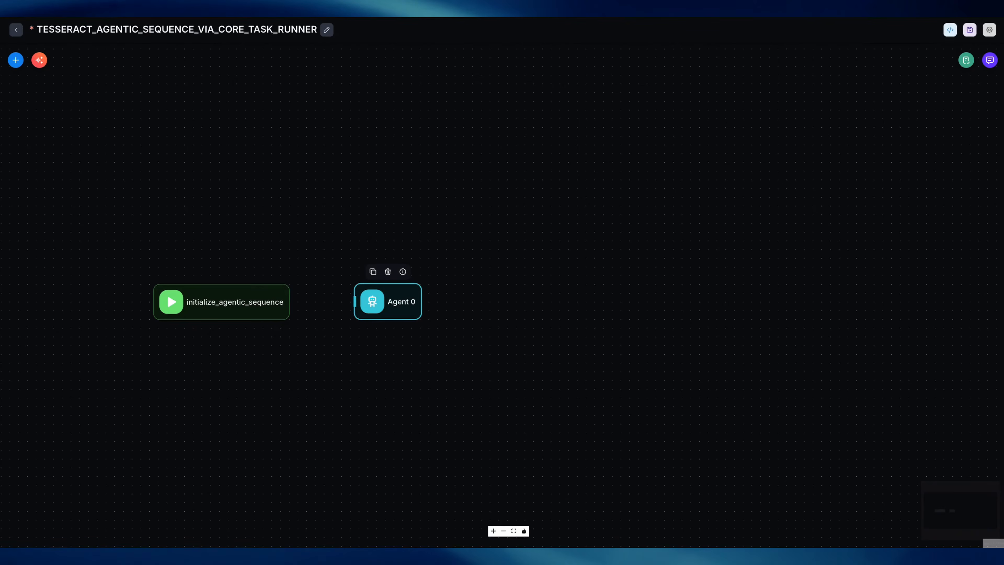
key(ctrl+s)
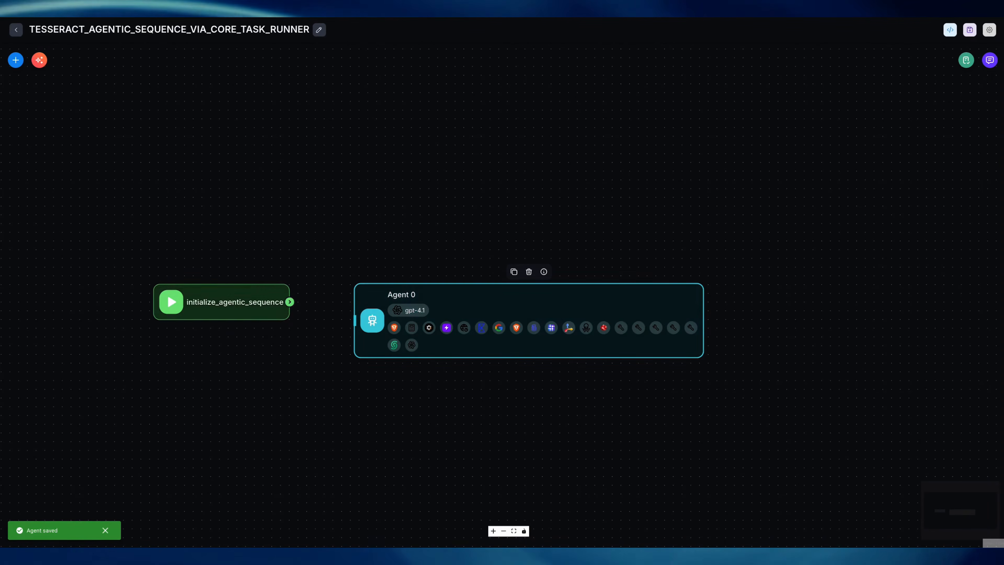
Shift the start and agent nodes to make room and add a Human Input node after Agent 0.
drag(221, 301, 154, 319)
drag(474, 302, 401, 298)
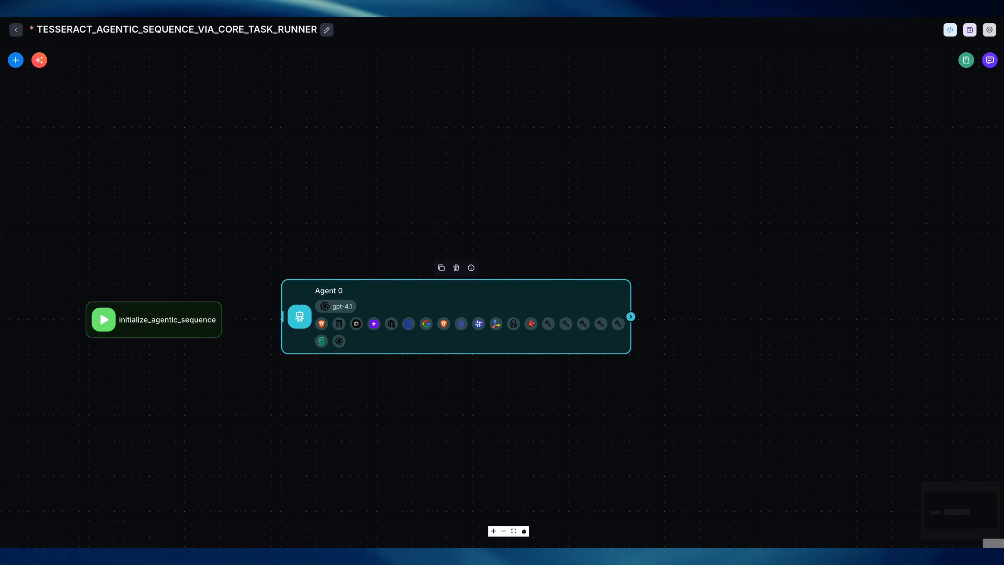
click(15, 60)
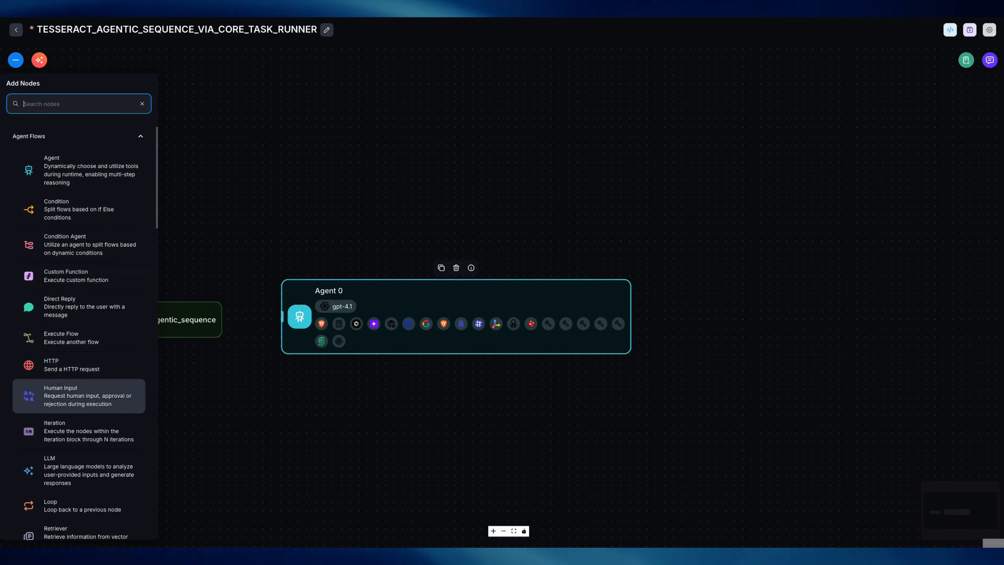
drag(79, 395, 718, 328)
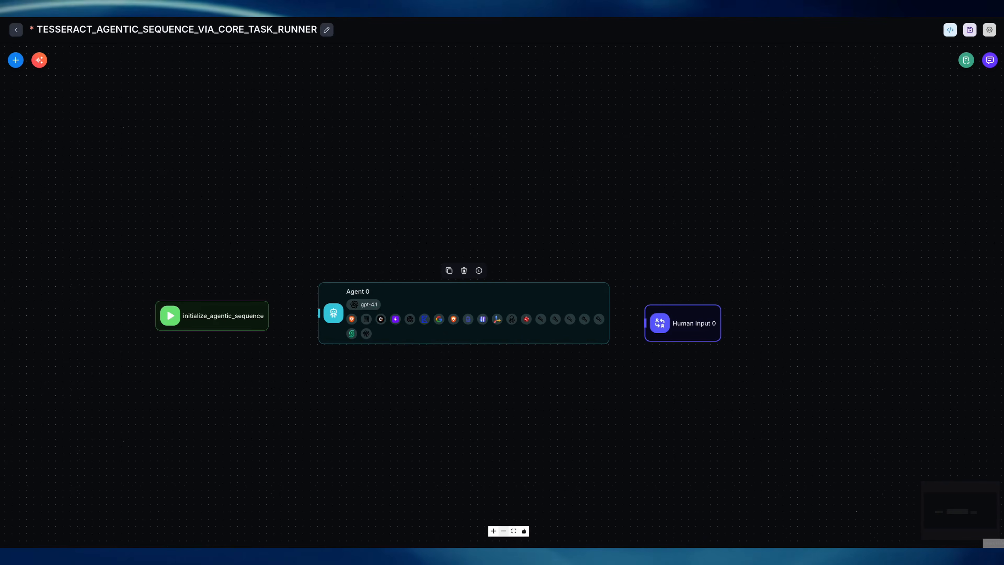
Rearrange the start, agent and Human Input nodes into a compact row, leaving space beyond Human Input.
drag(221, 316, 121, 315)
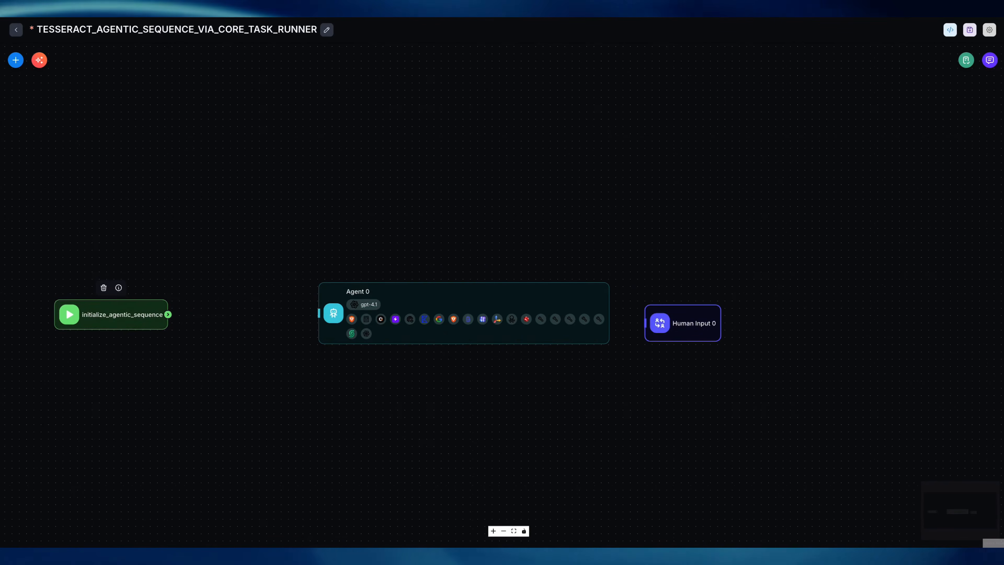
drag(395, 293, 269, 291)
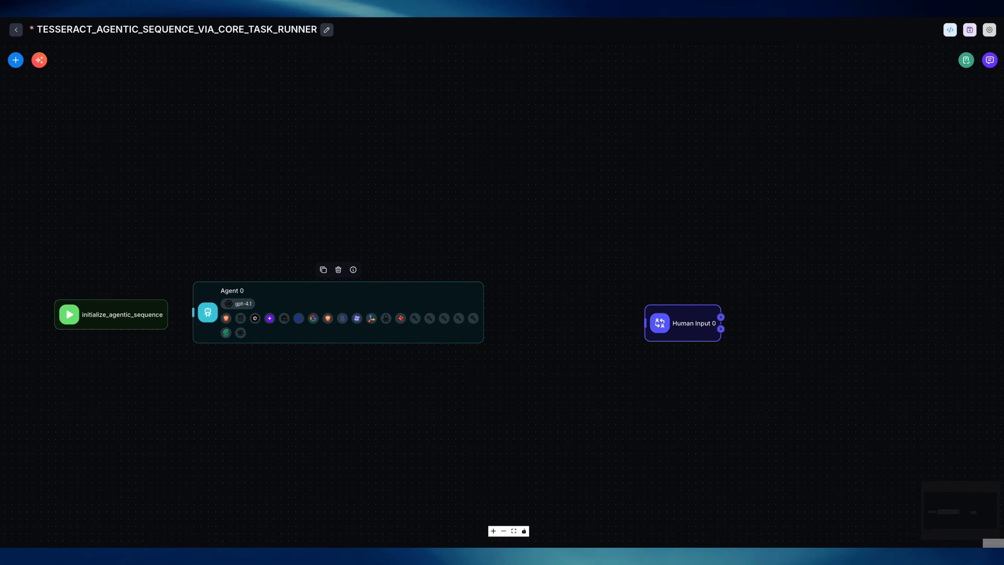
drag(682, 323, 551, 314)
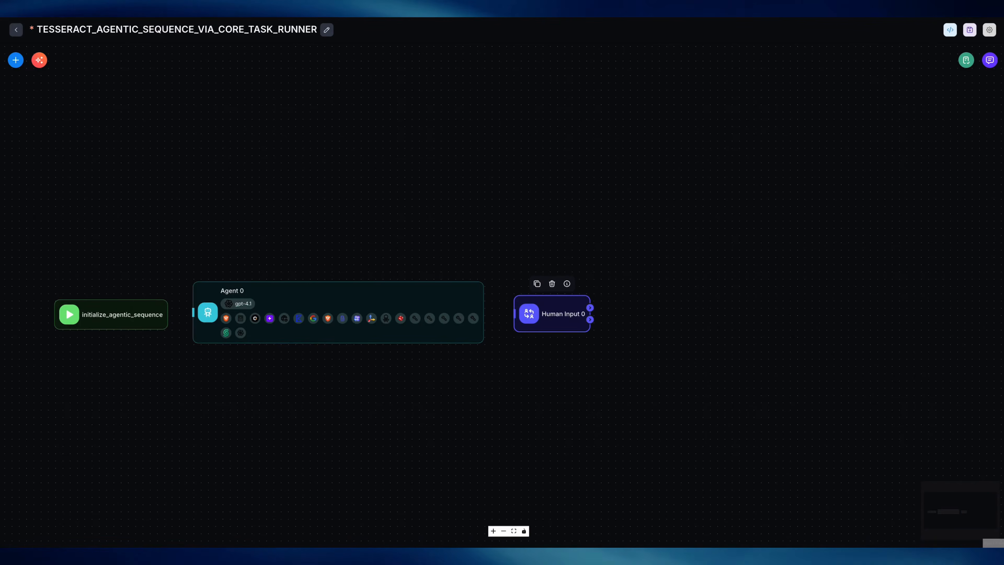
Add a Direct Reply node above and to the right of the Human Input node.
click(15, 60)
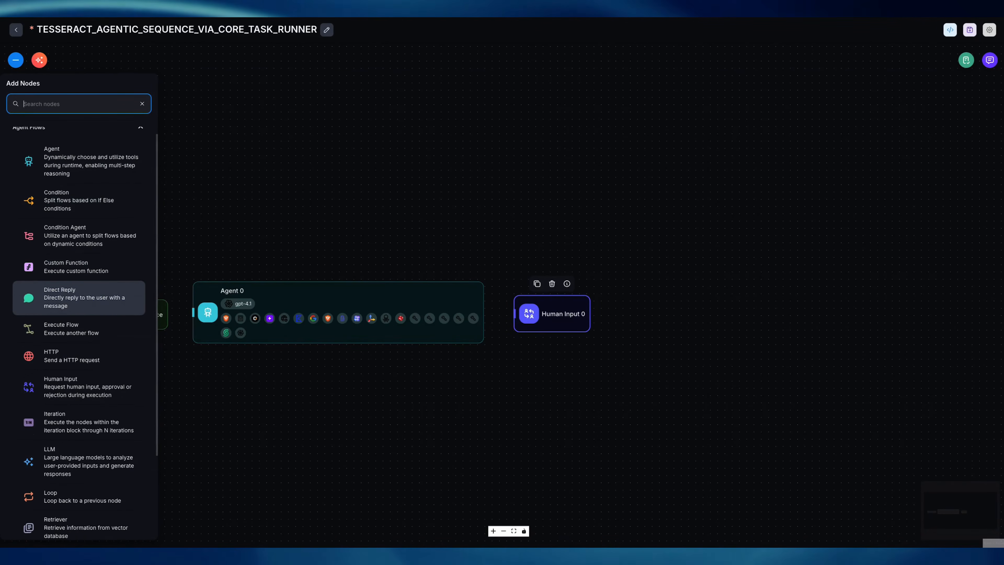
scroll(79, 311, down, 2)
scroll(79, 313, down, 1)
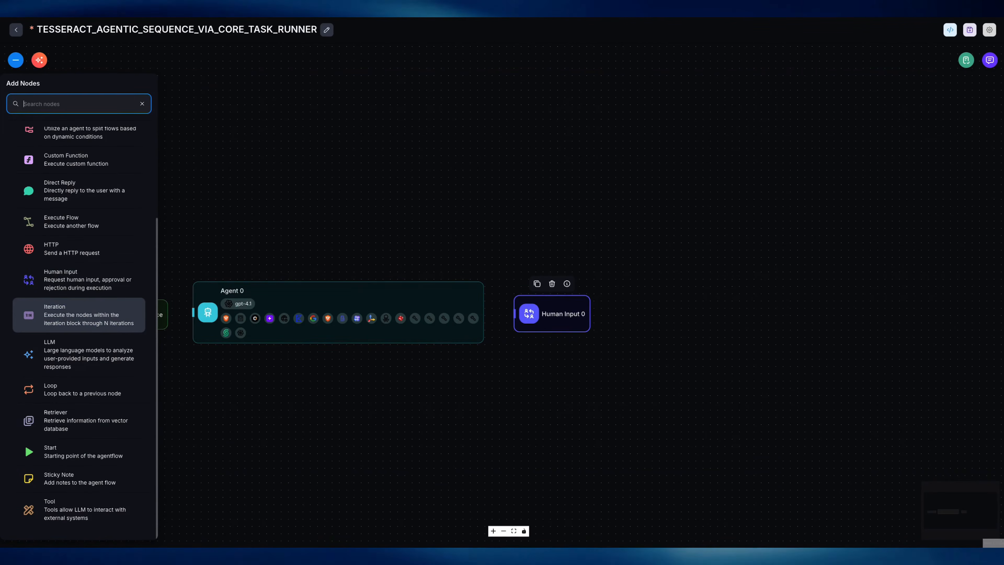
drag(79, 191, 757, 235)
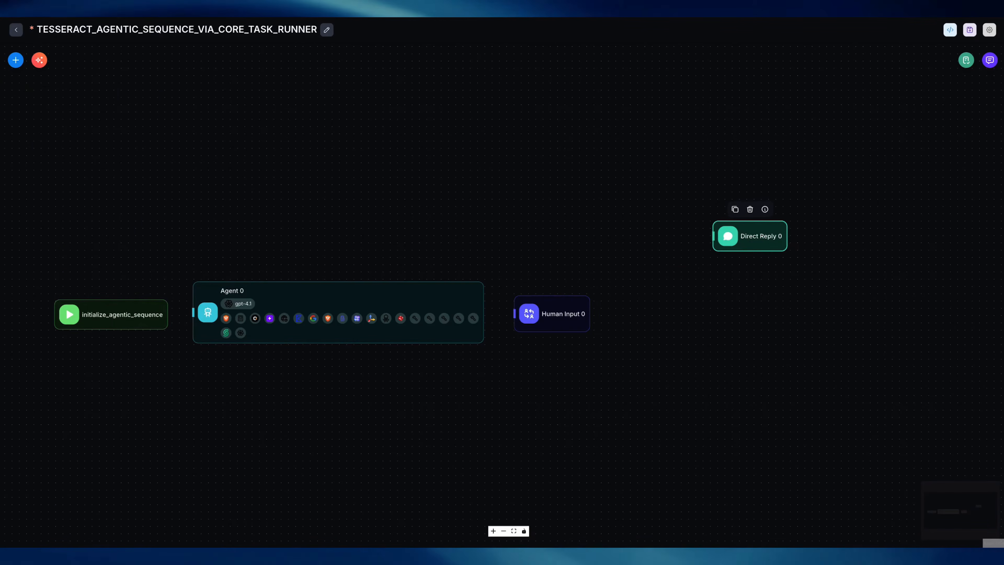
Add an LLM node below and to the right of the Human Input node.
click(15, 60)
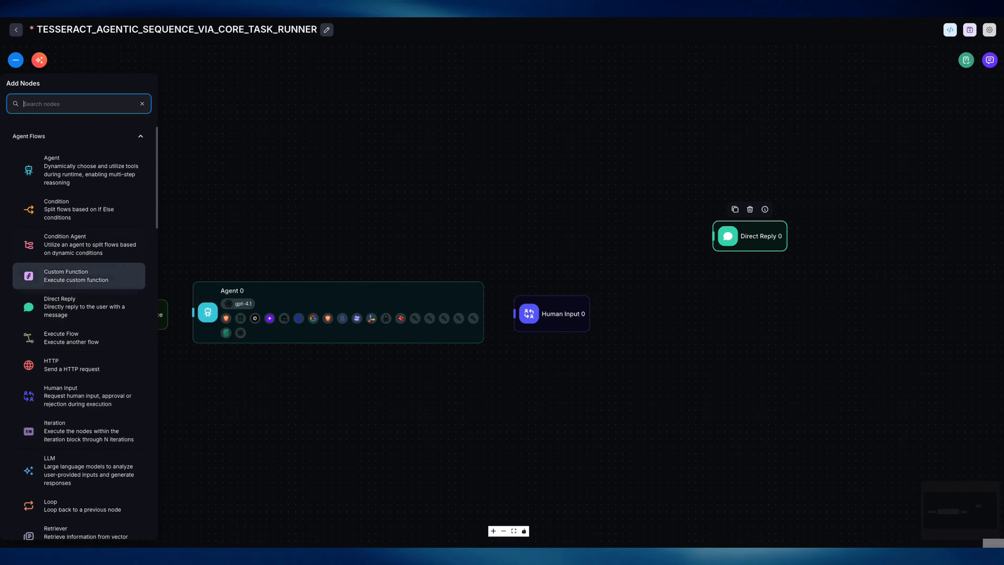
scroll(79, 273, down, 1)
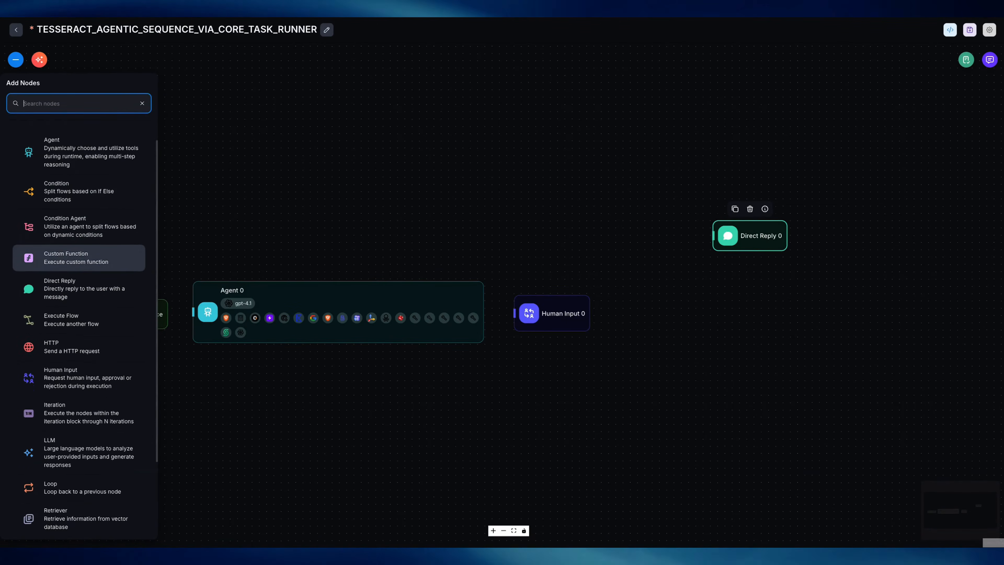
scroll(79, 255, down, 3)
drag(88, 388, 673, 367)
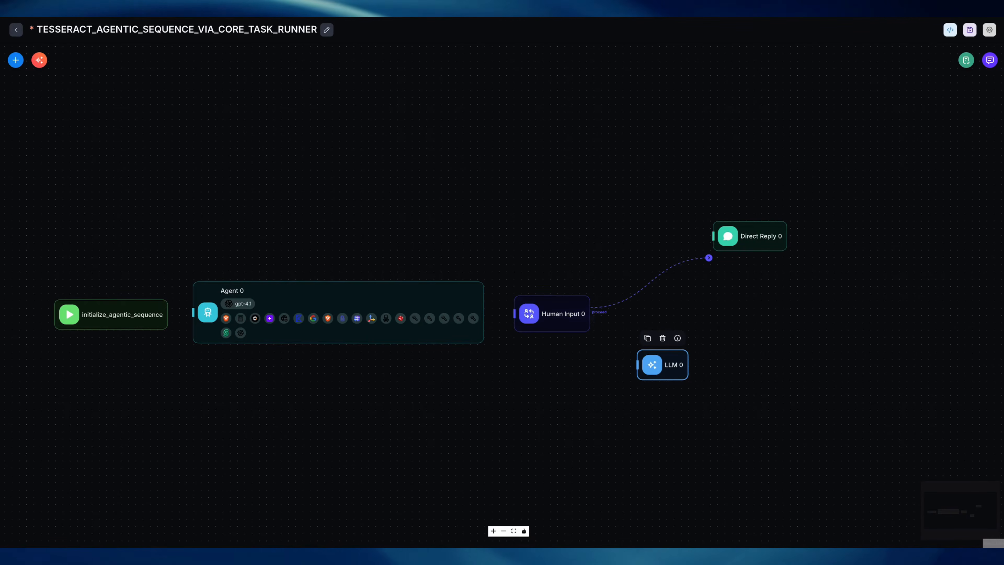
Connect Human Input's proceed output to Direct Reply 0 and its reject output to LLM 0, and roughly align both target nodes.
drag(709, 258, 713, 236)
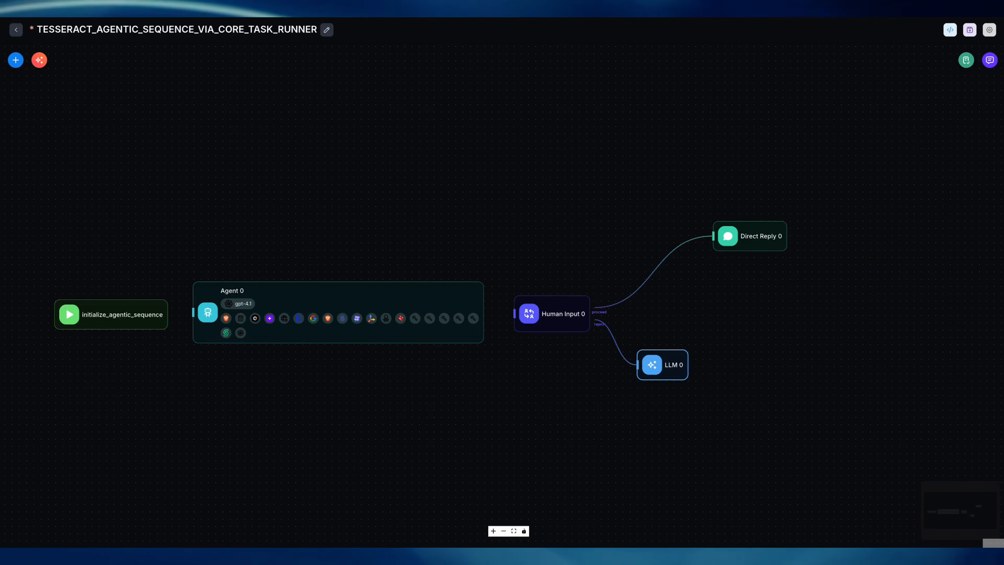
drag(749, 236, 678, 236)
drag(662, 364, 674, 364)
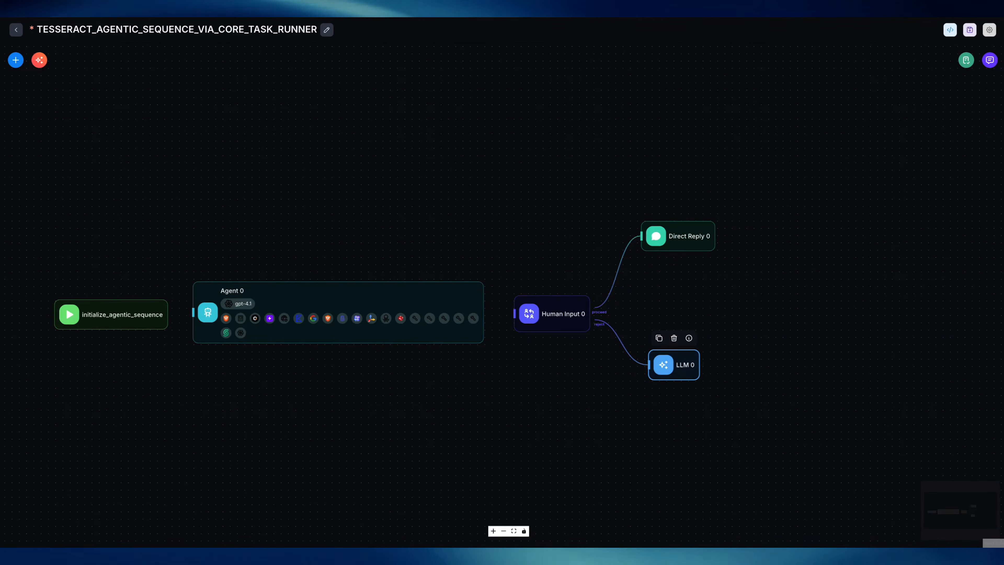
Add a second Direct Reply node after LLM 0, connect LLM 0 to it and save the flow.
scroll(16, 60, down, 1)
click(16, 60)
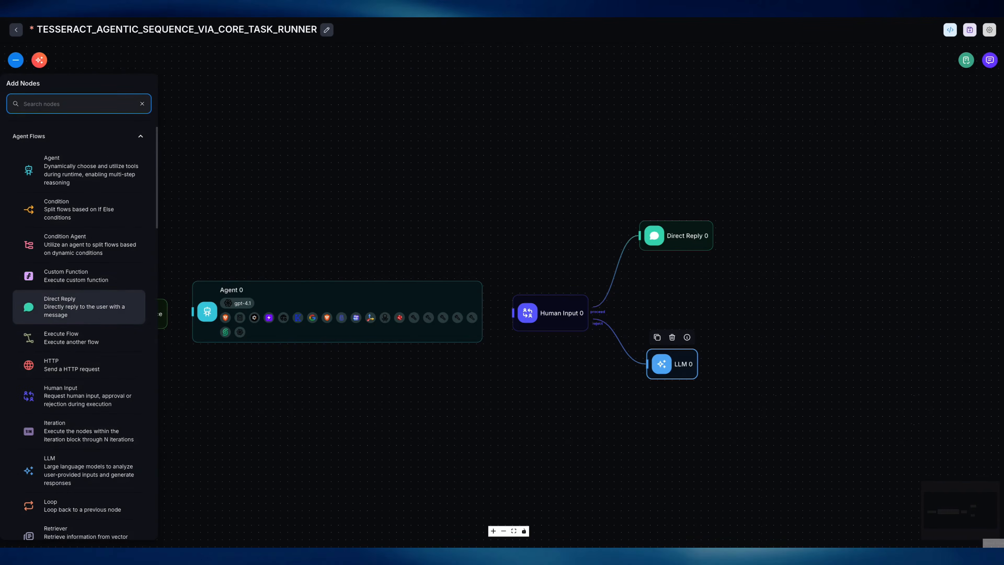
drag(60, 306, 775, 363)
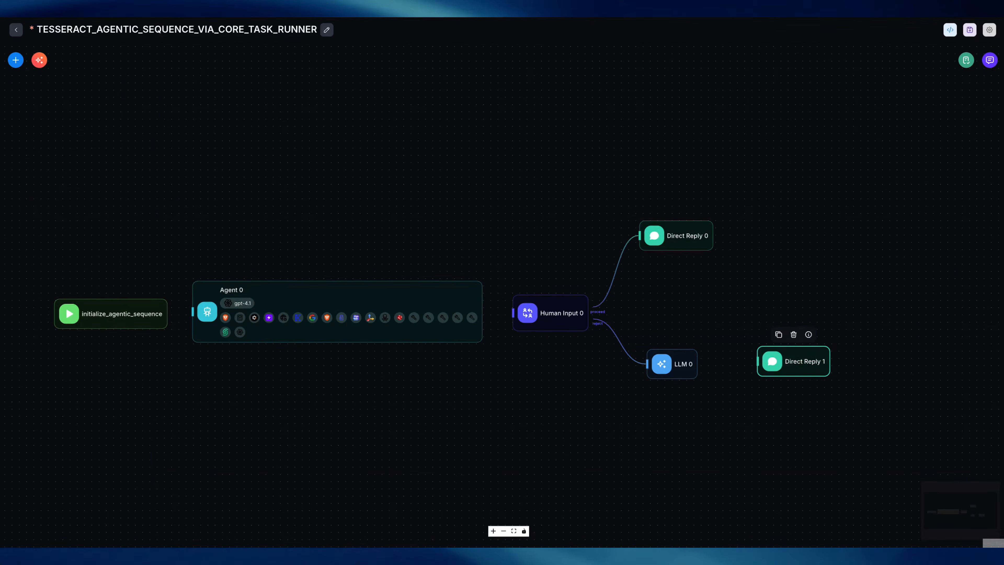
drag(698, 364, 757, 361)
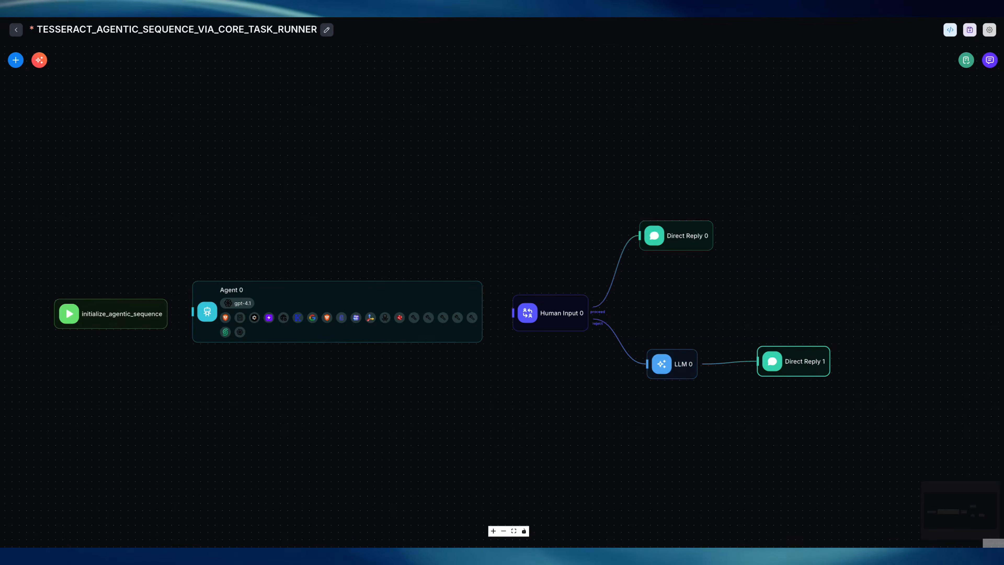
key(ctrl+s)
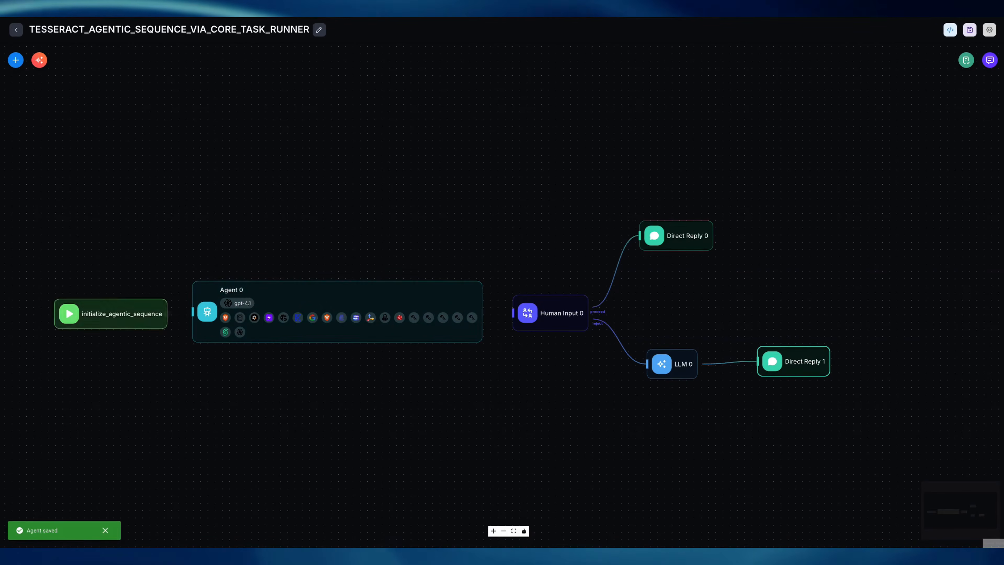
Connect initialize_agentic_sequence to Agent 0 and Agent 0 to Human Input 0, nudge Direct Reply 1 into line with LLM 0 and save.
drag(170, 315, 192, 311)
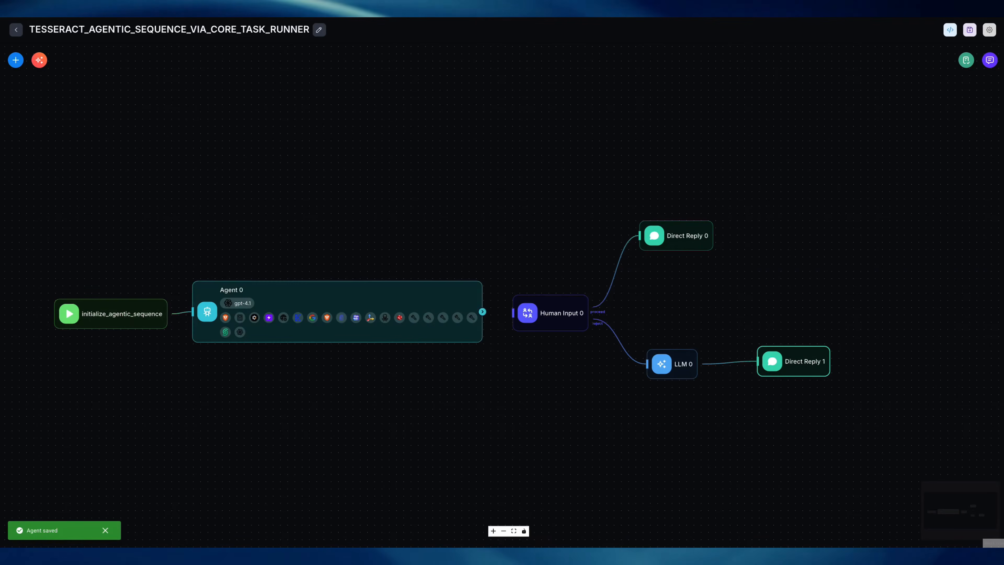
drag(482, 312, 513, 312)
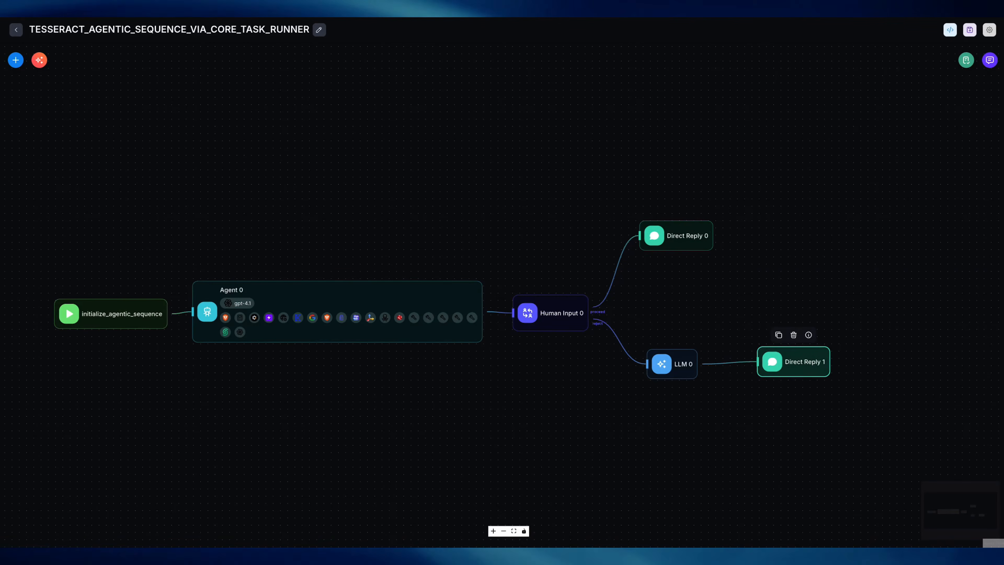
drag(794, 363, 795, 363)
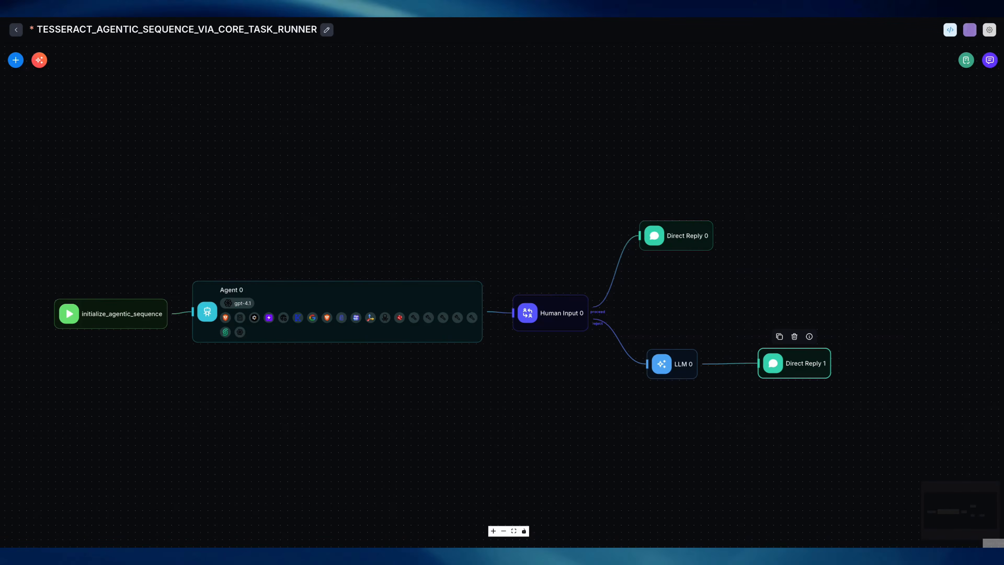
key(ctrl+s)
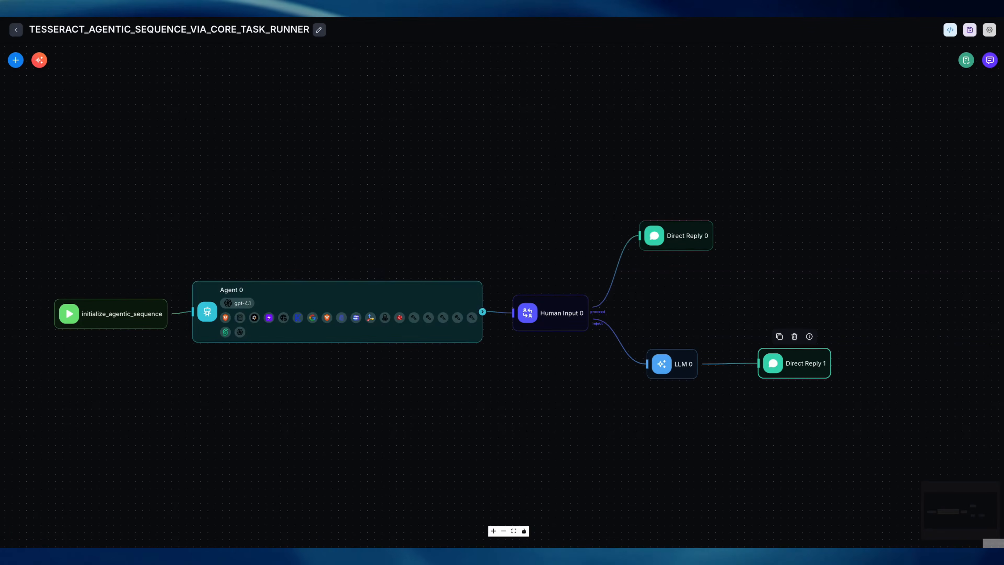
Rename the Agent 0 node as run_main_agent_task_process_user_query and close its settings.
double_click(337, 308)
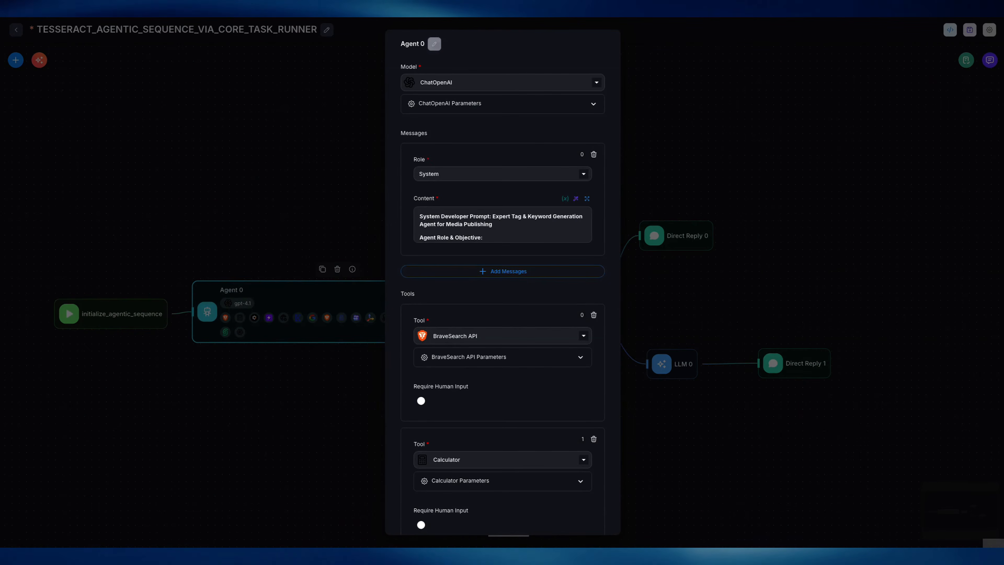
click(434, 43)
key(ctrl+a)
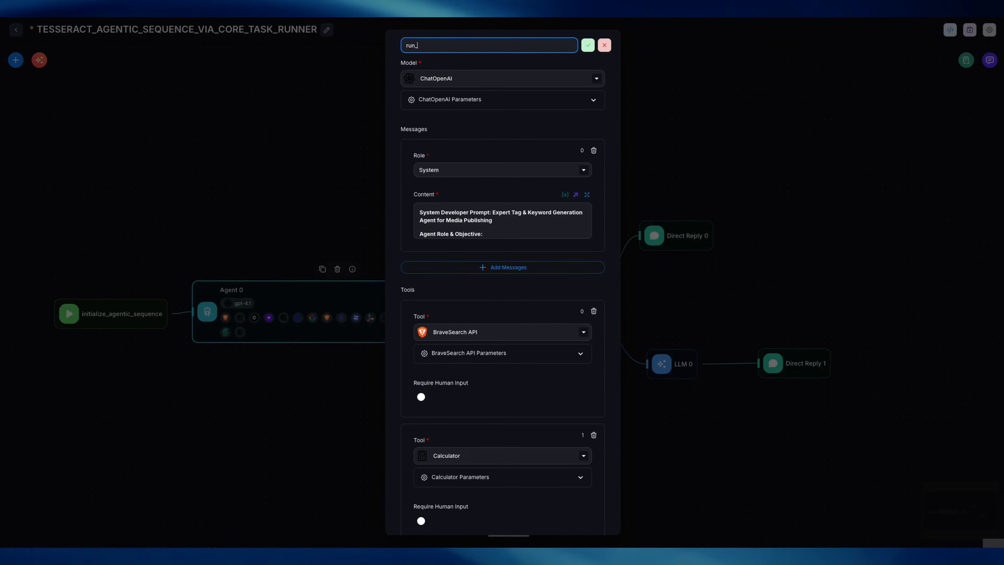
text(run_Main)
key(BackSpace)
key(BackSpace)
key(BackSpace)
key(BackSpace)
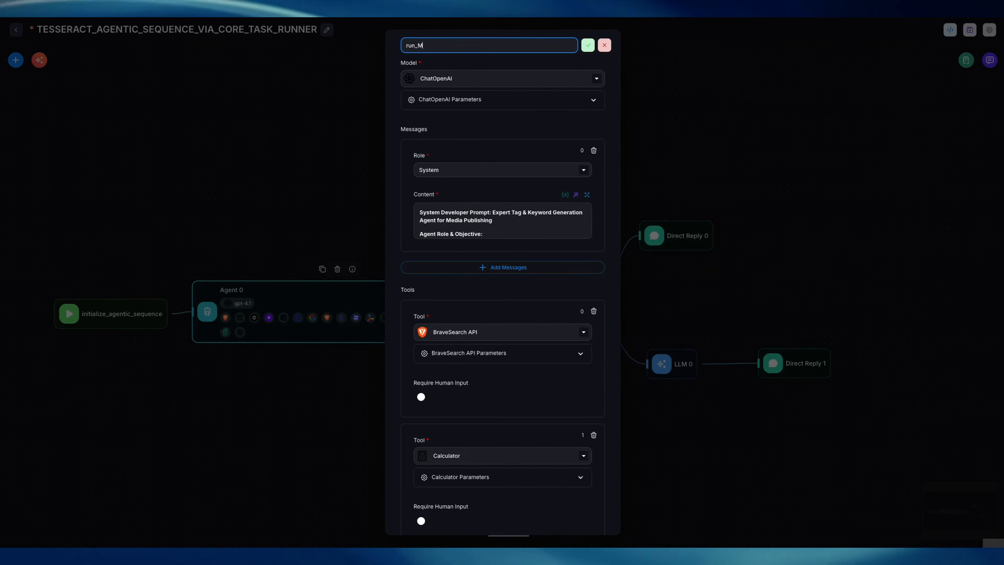
text(main_)
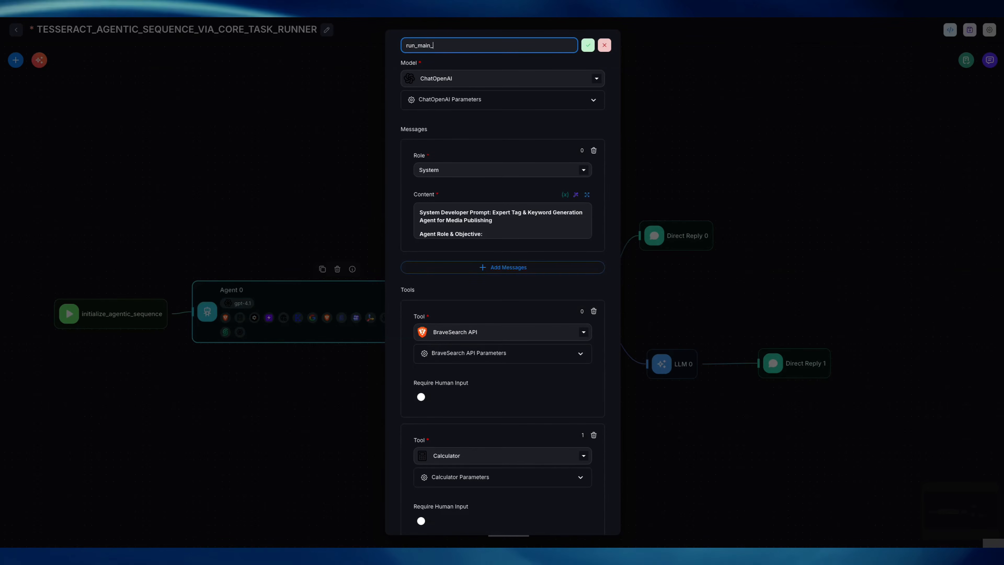
text(agent_tas)
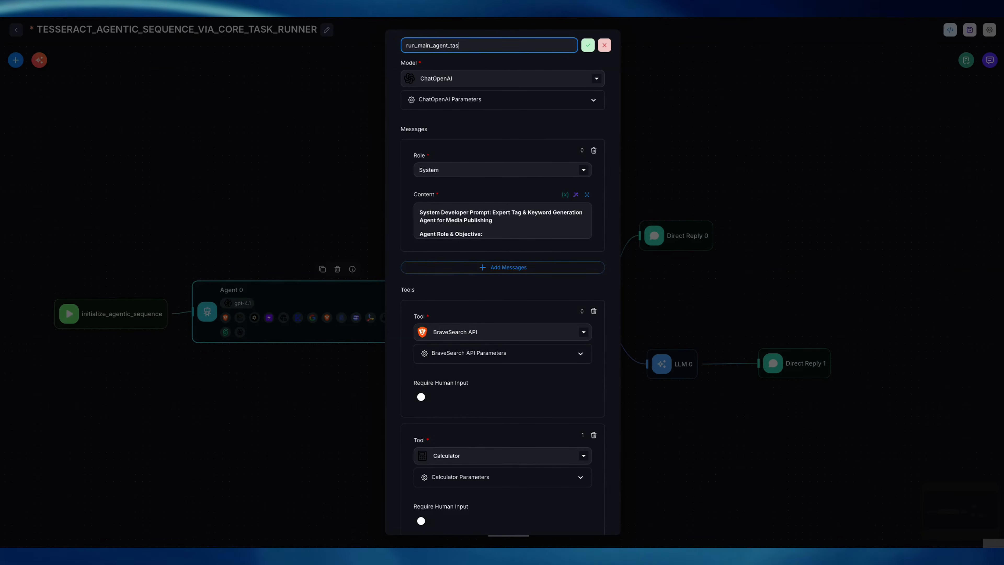
text(k_pro)
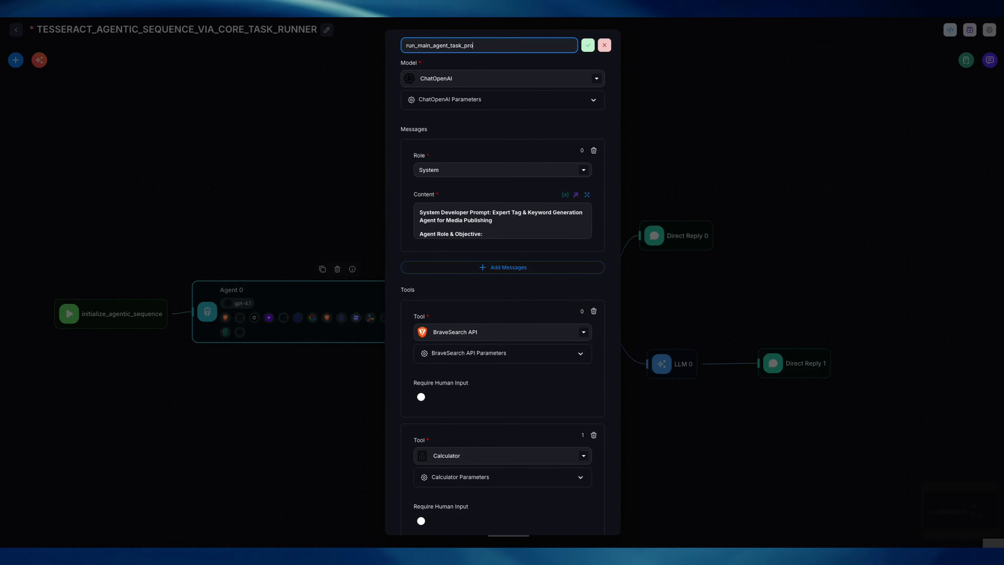
text(cess_)
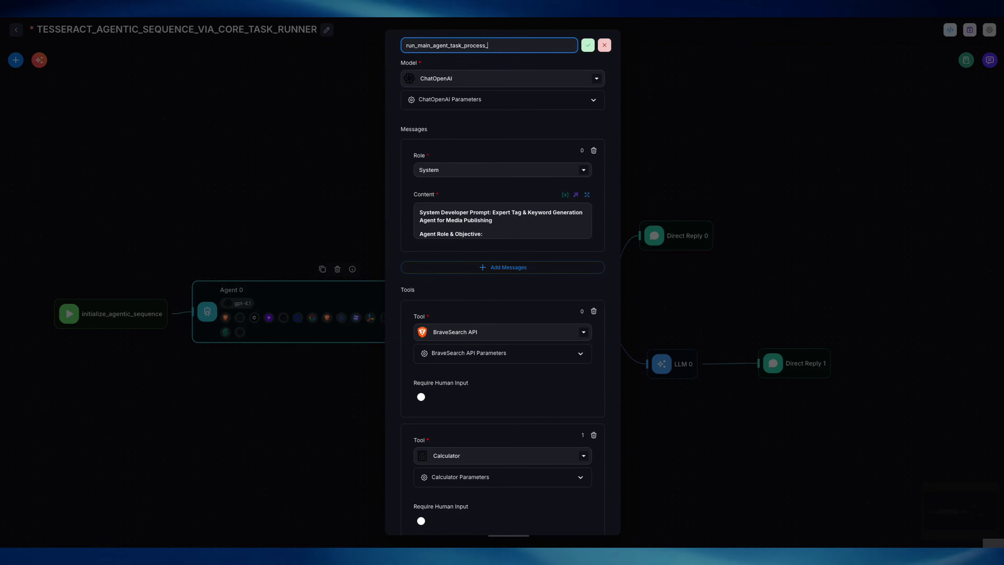
text(user_query)
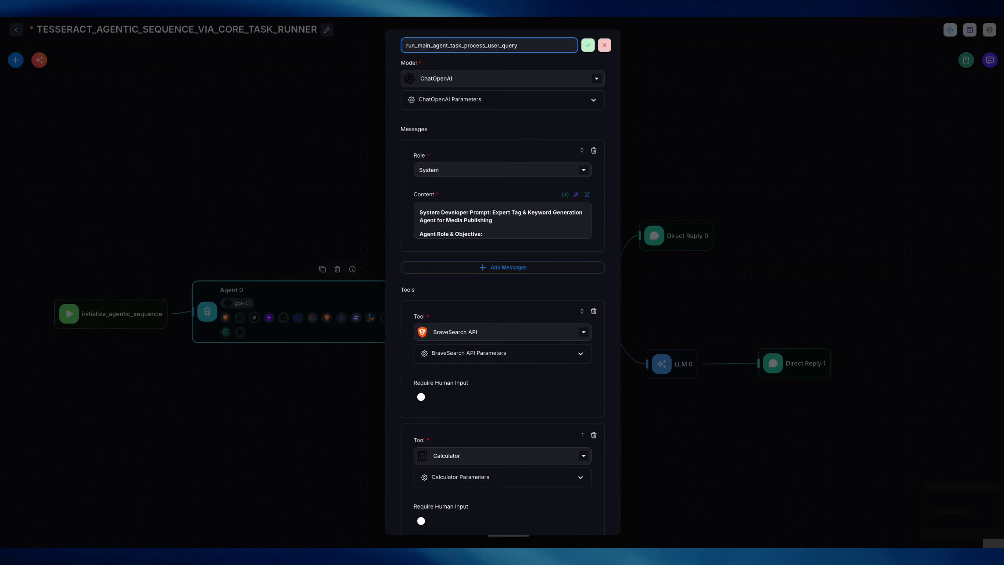
key(Return)
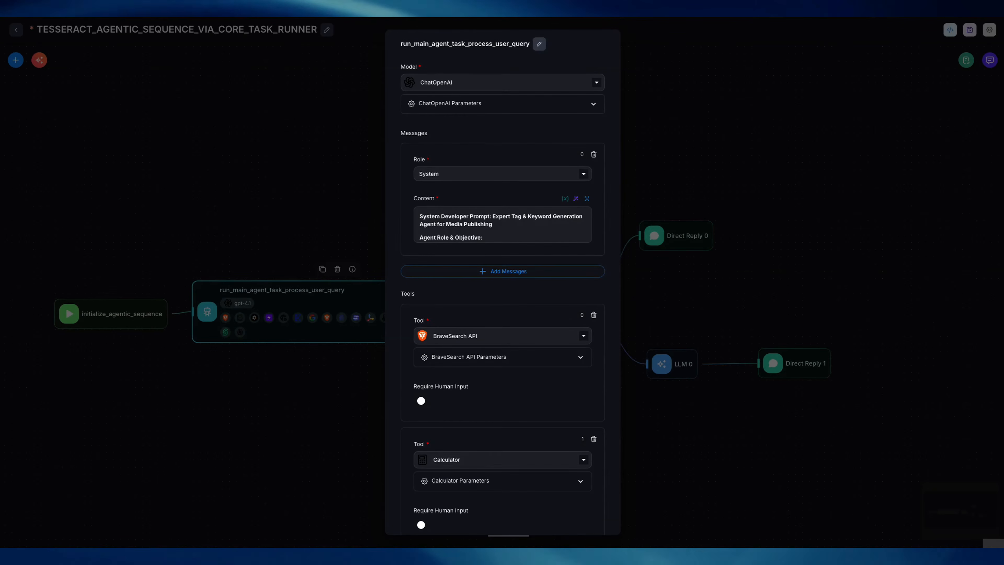
scroll(502, 237, down, 3)
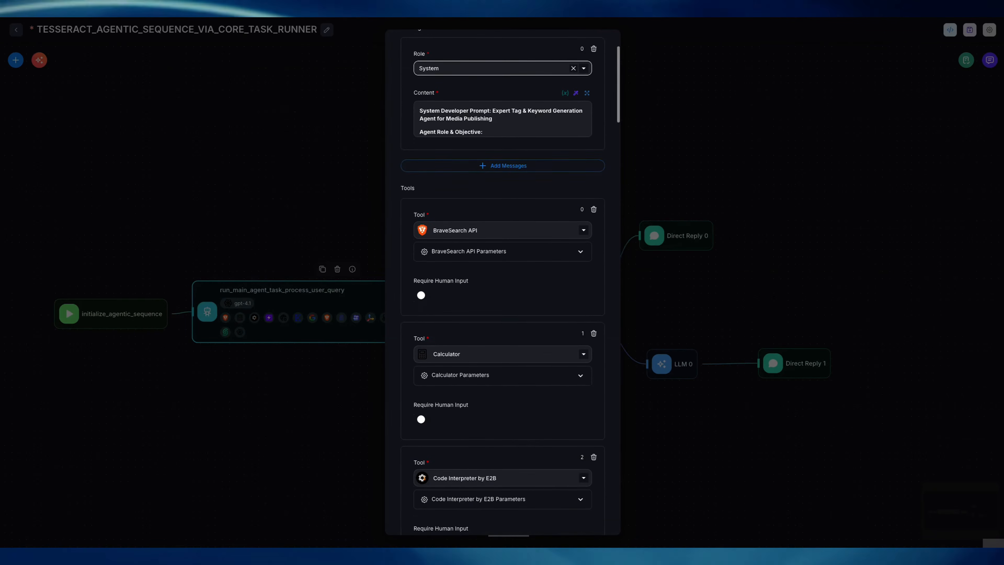
scroll(502, 277, down, 1)
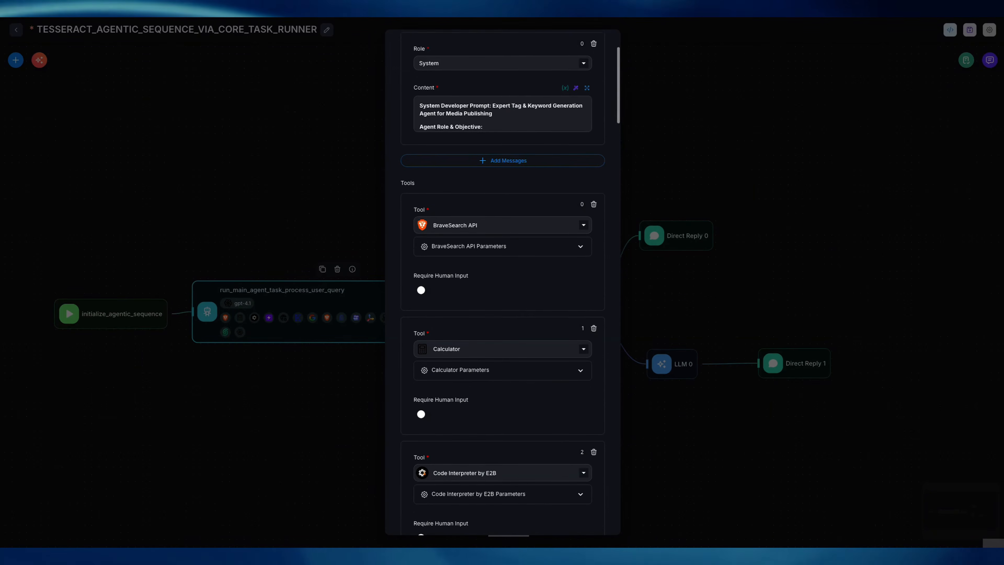
scroll(502, 277, up, 3)
key(Escape)
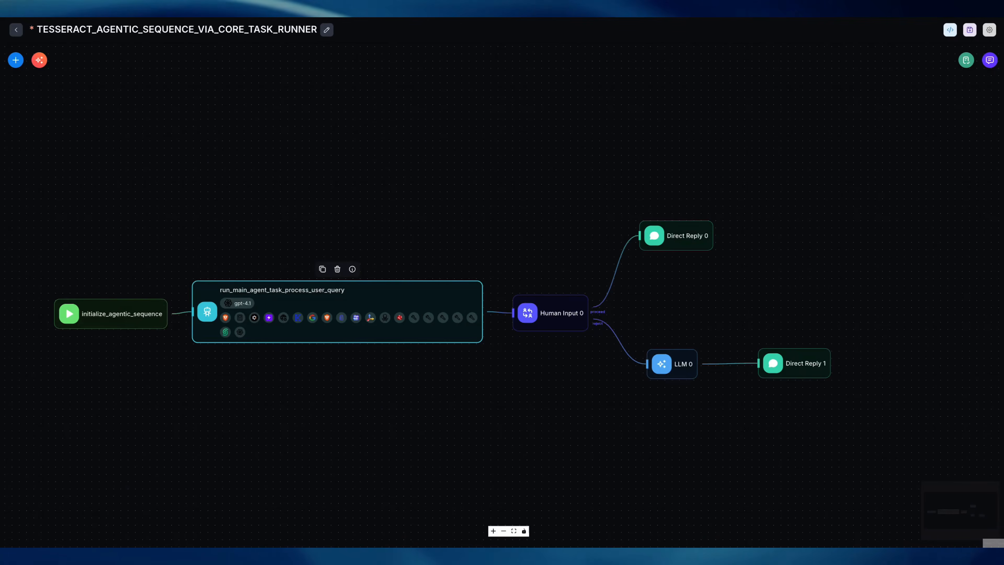
Set the description type of the Human Input 0 node to Dynamic.
double_click(550, 312)
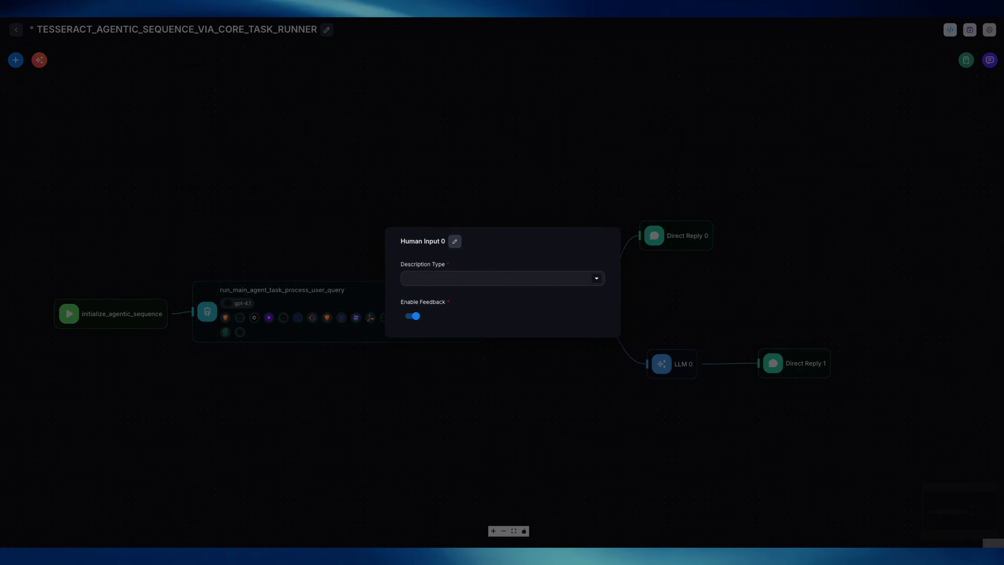
click(503, 278)
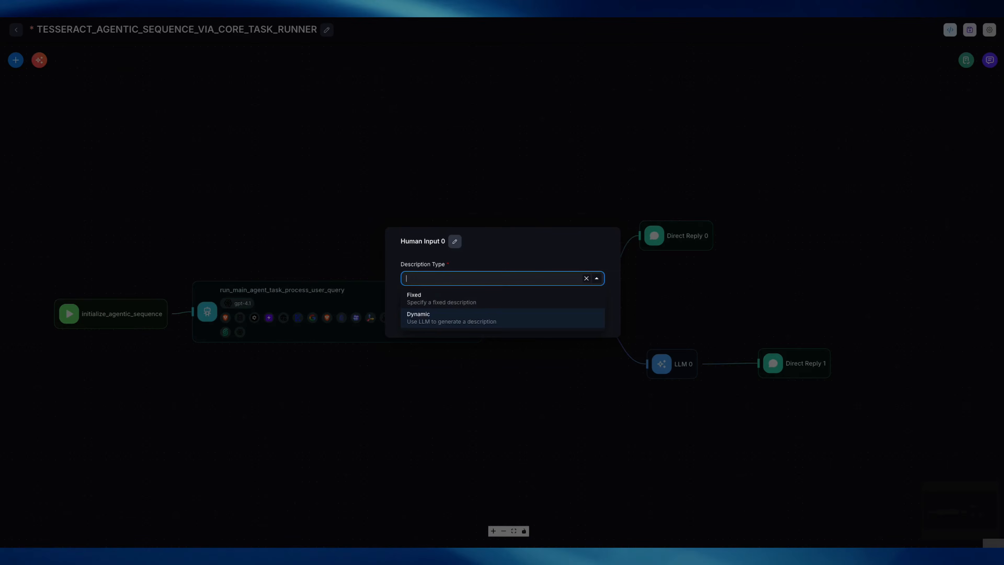
click(451, 318)
Enter qualify_agentic_result_prepare_for_feedback as the new name of the Human Input 0 node.
click(454, 193)
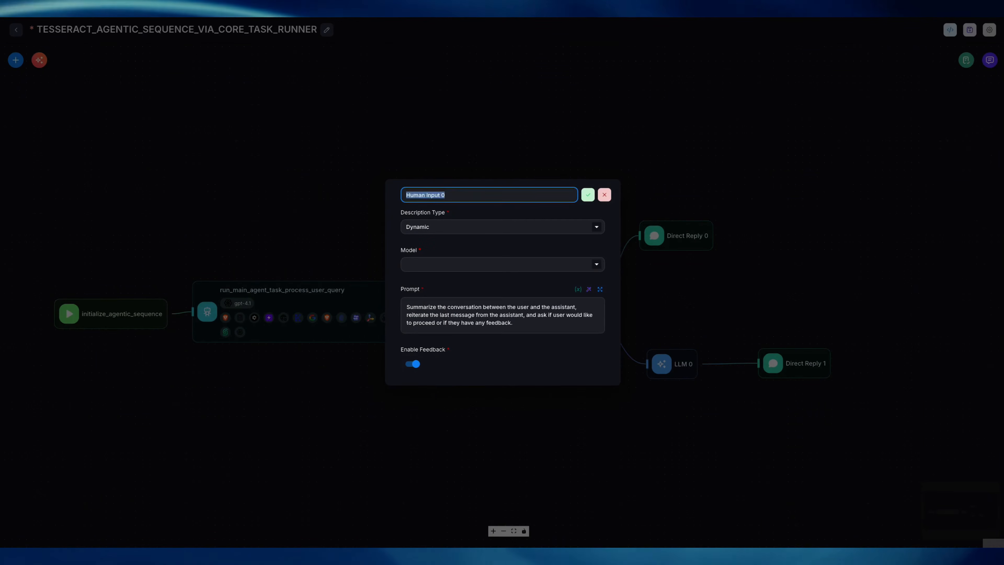
text(qualif)
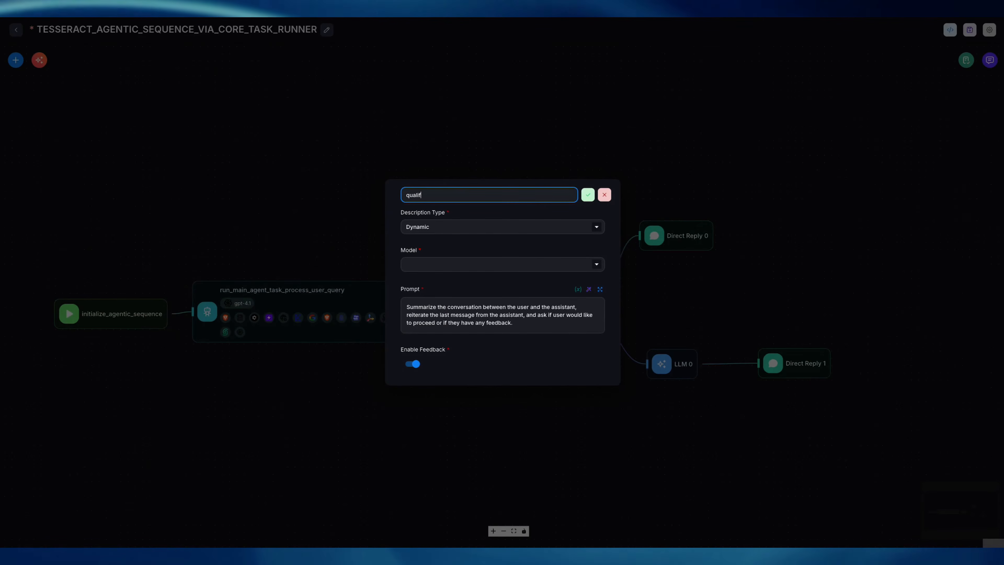
text(y_use)
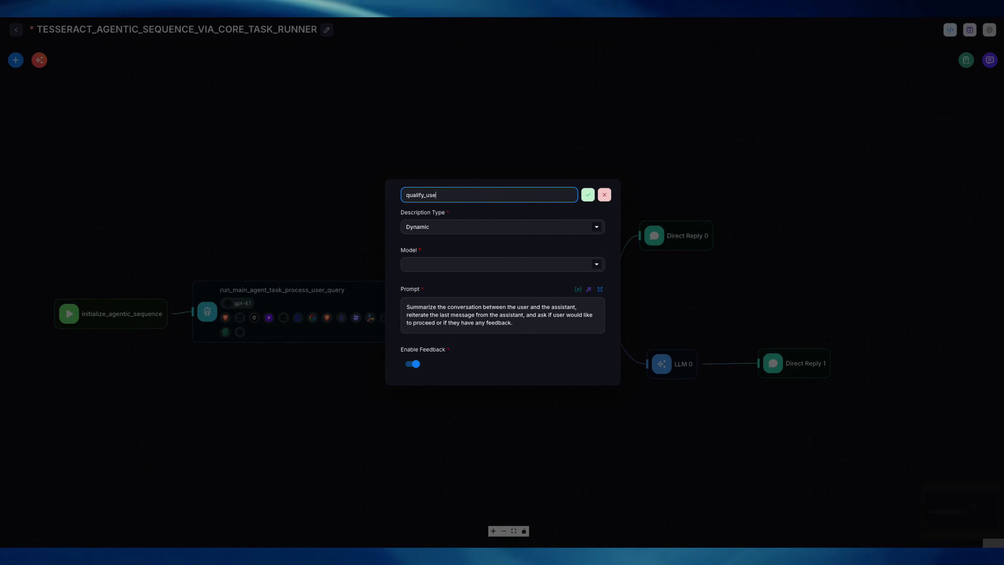
text(r)
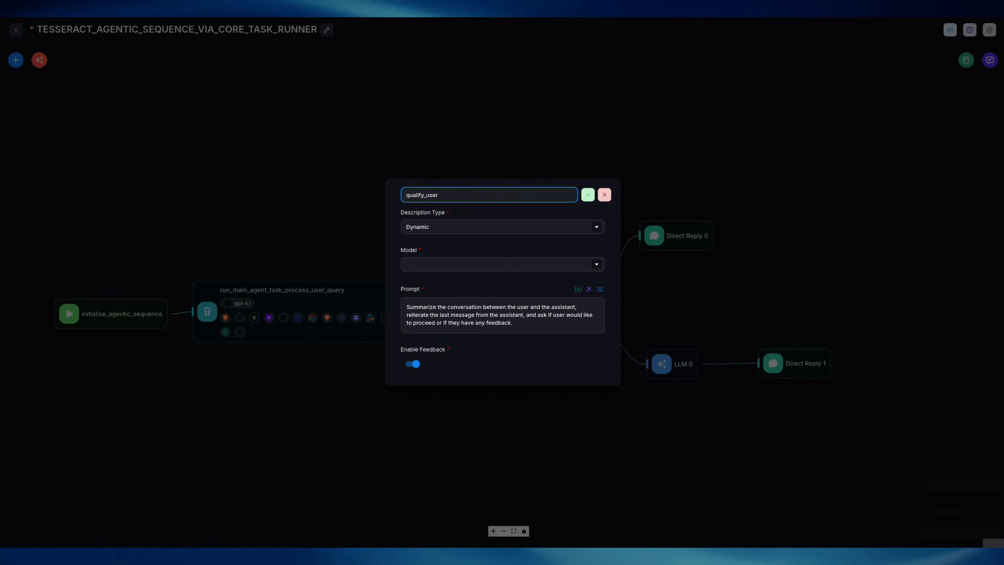
key(BackSpace)
key(BackSpace)
key(BackSpace)
key(BackSpace)
text(agentic_re)
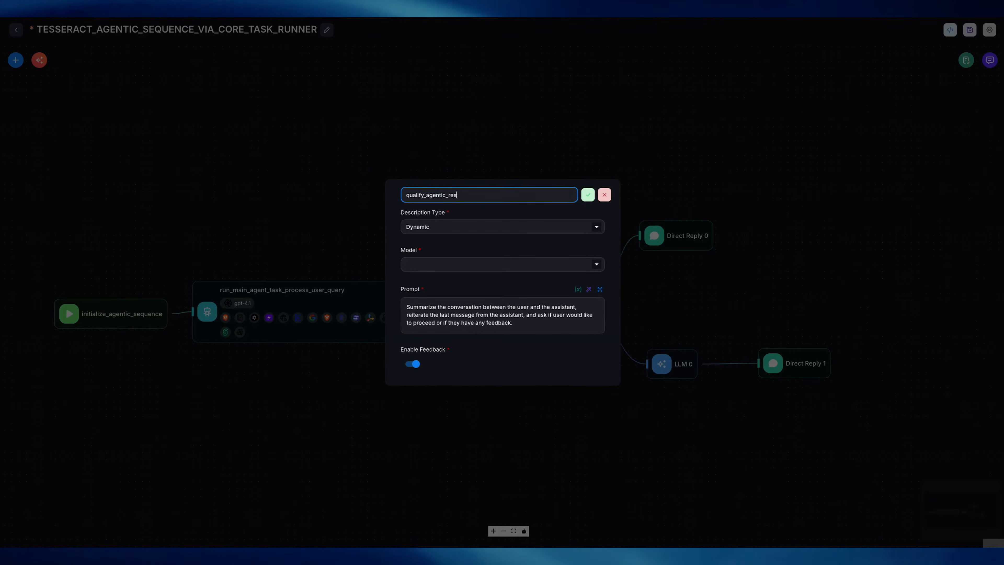
text(sult)
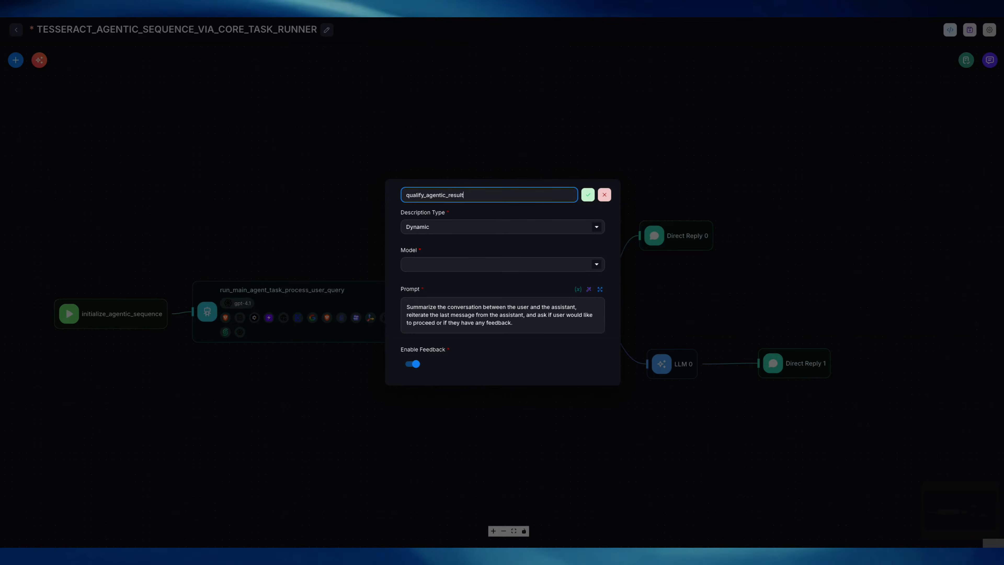
text(_prepa)
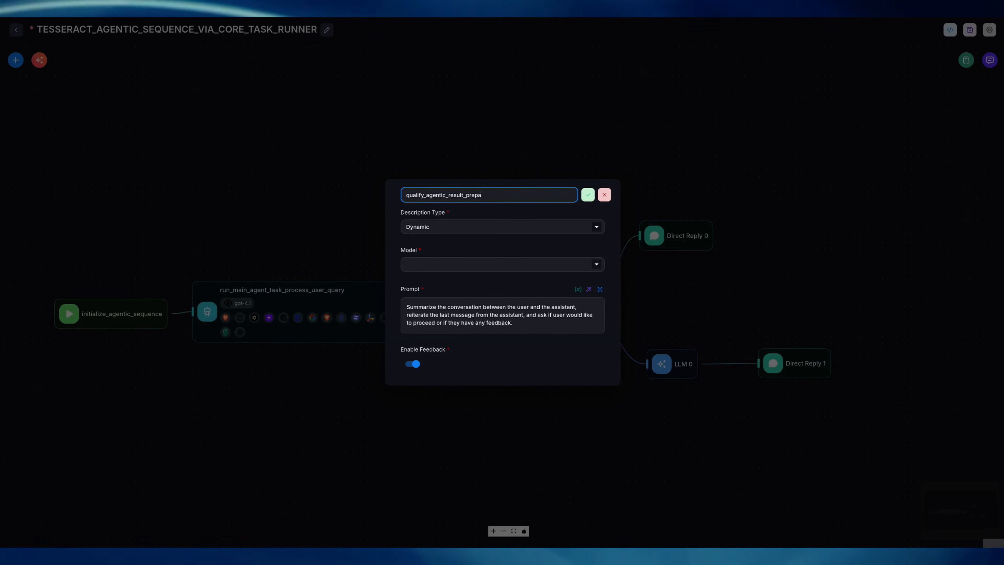
text(re_for_feedback)
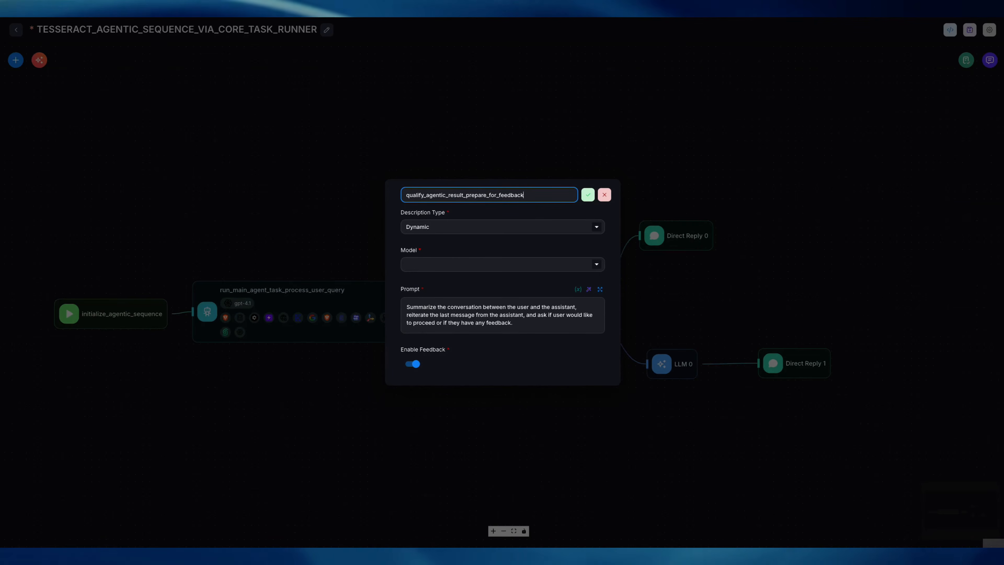
Choose ChatOpenAI as the model that generates the human input node's description.
key(Tab)
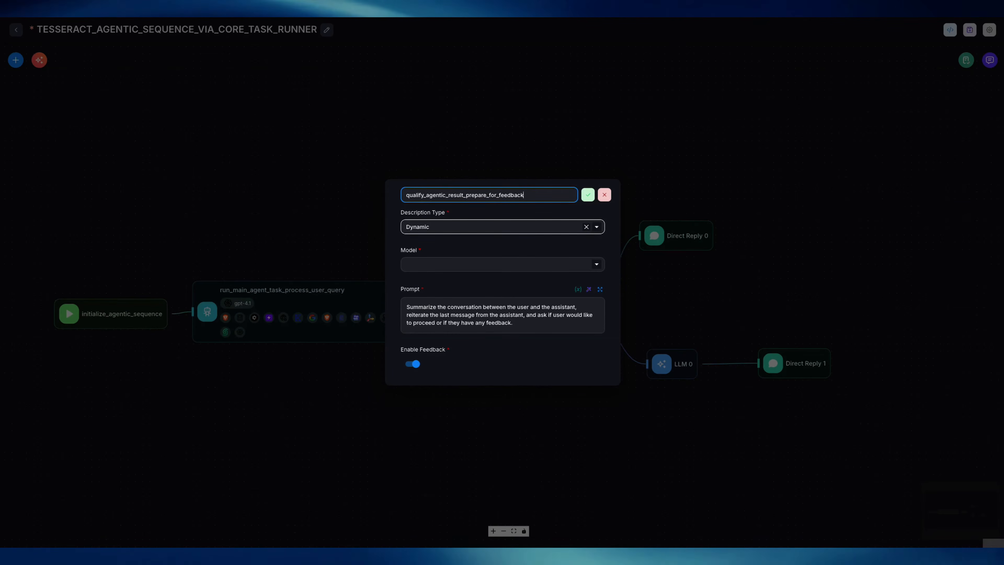
key(Tab)
key(Down)
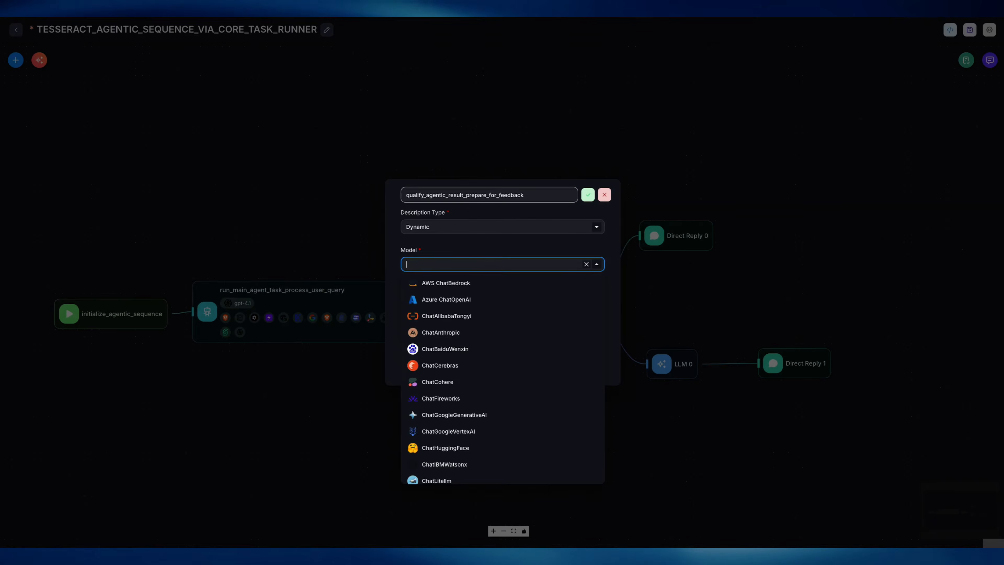
key(Down)
key(Down)
key(Down)
key(Down)
key(Down)
key(Down)
key(Down)
key(Down)
key(Down)
key(Down)
key(Down)
key(Down)
key(Down)
key(Down)
key(Down)
key(Down)
key(Down)
key(Down)
key(Return)
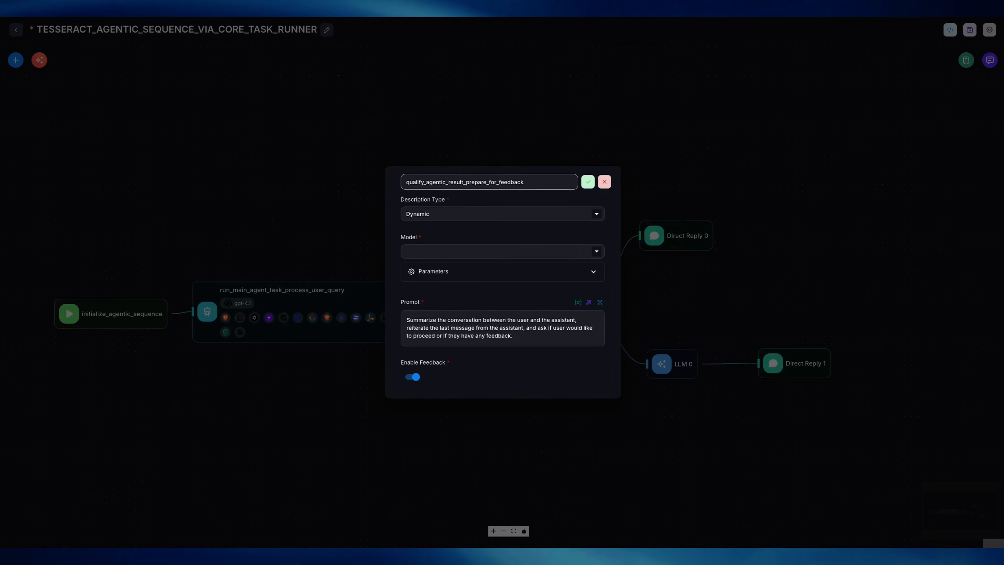
Assign the VIA_OS_ASSISTANT_TESSERACT_NEXUS_SERVER credential to the human input node's ChatOpenAI model.
click(593, 273)
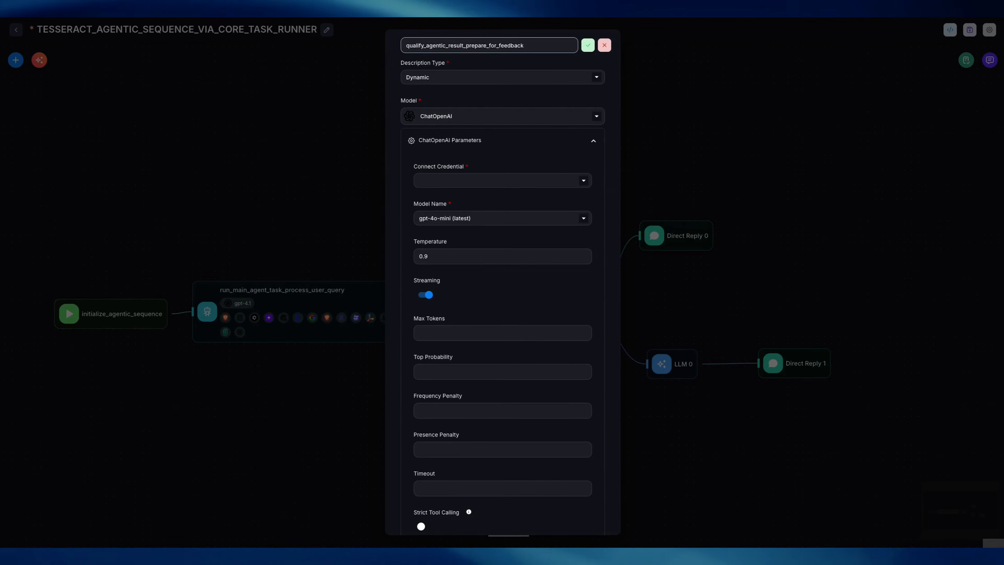
click(497, 180)
click(496, 196)
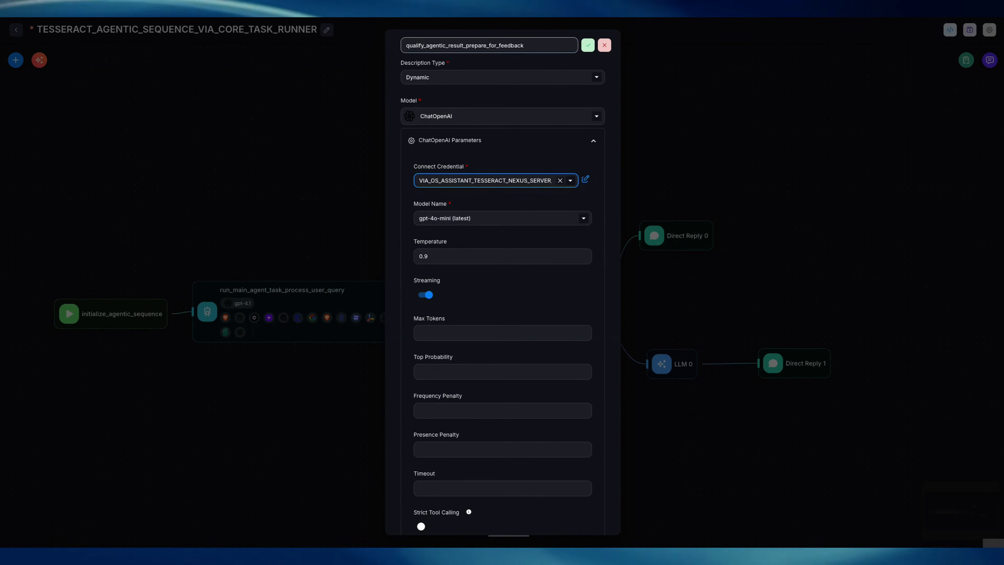
Set the human input node's ChatOpenAI model name to gpt-4.1 and its temperature to 0.4.
click(496, 218)
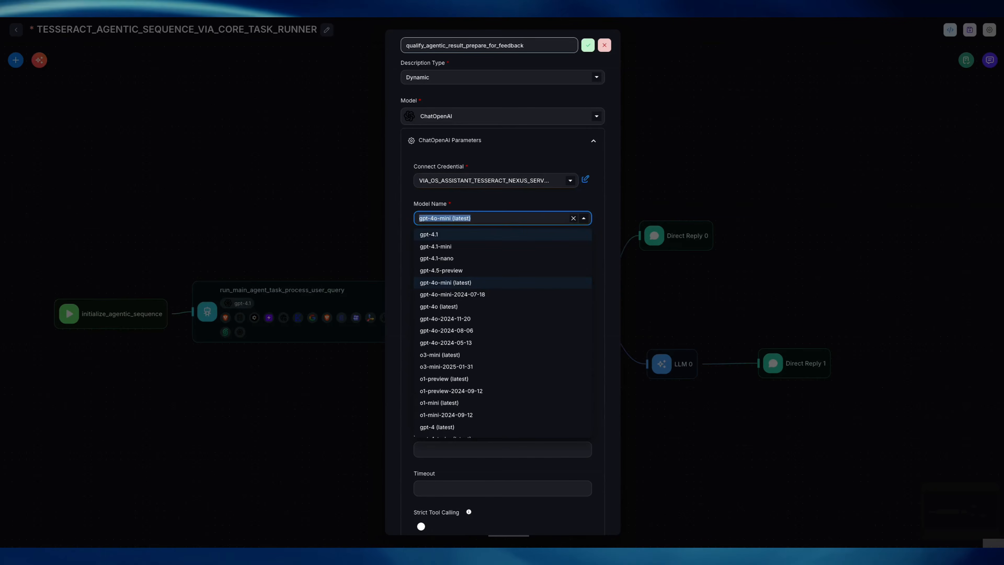
click(496, 235)
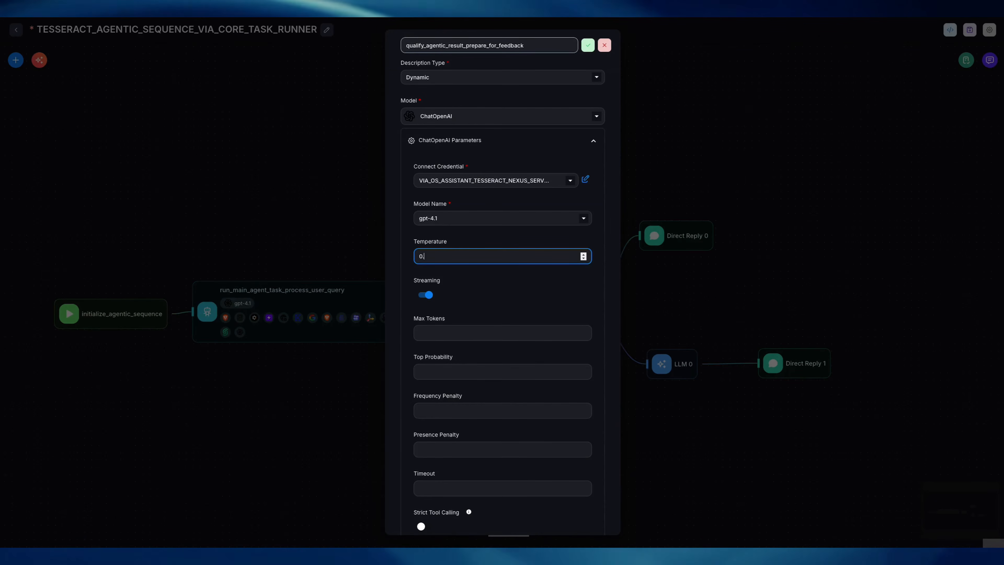
text(4)
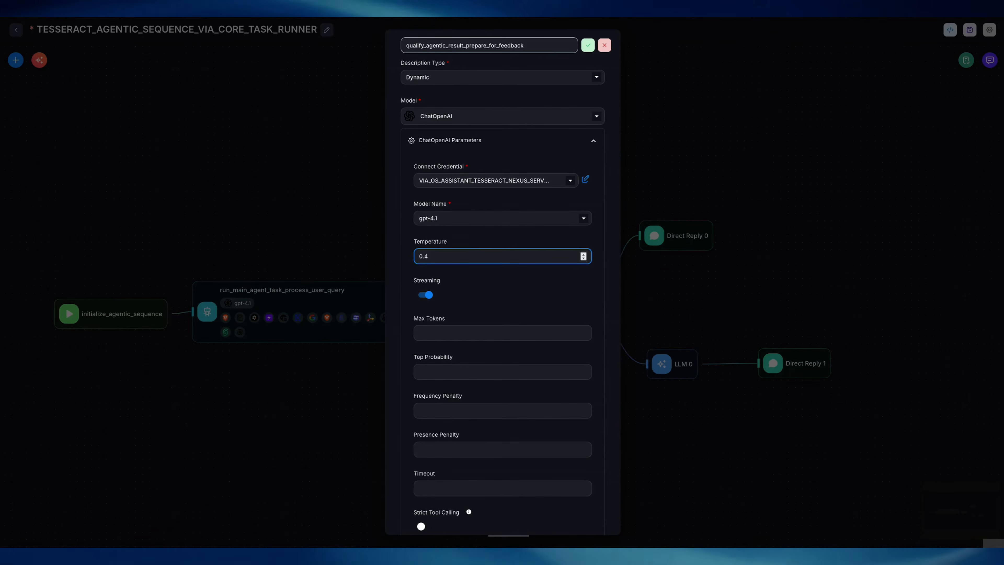
scroll(502, 277, down, 3)
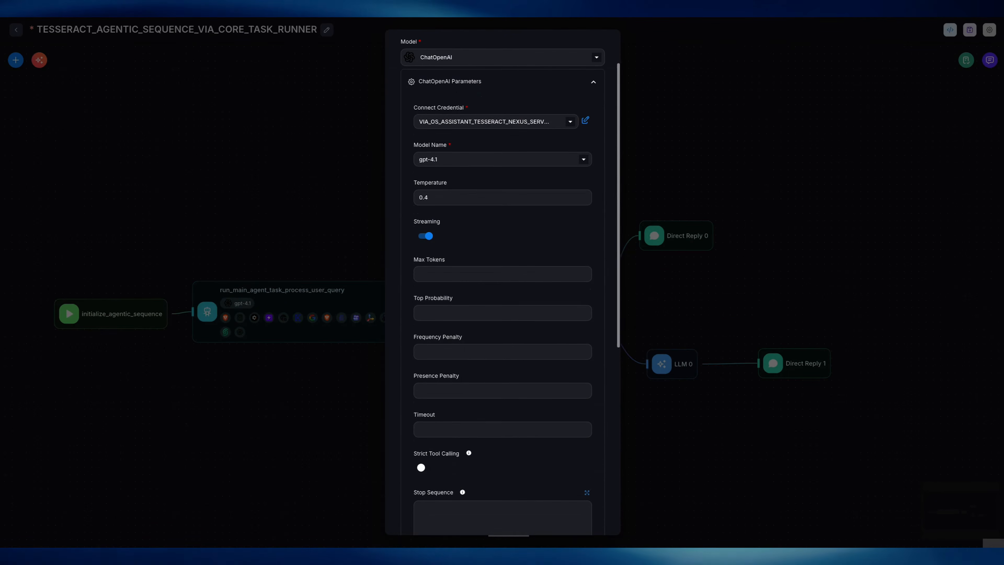
Set the reasoning effort of the human input node's ChatOpenAI model to High.
scroll(502, 317, down, 10)
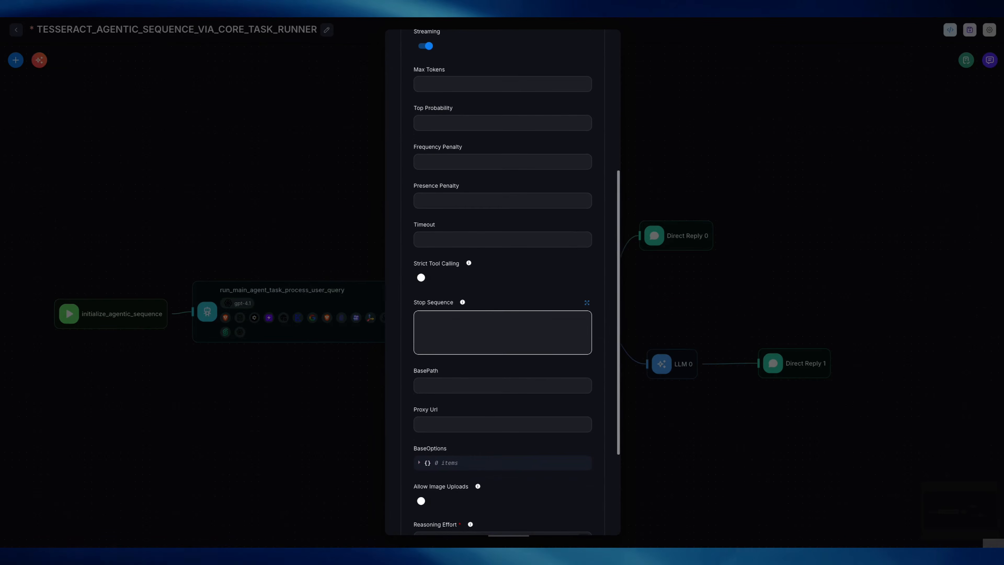
scroll(502, 325, down, 7)
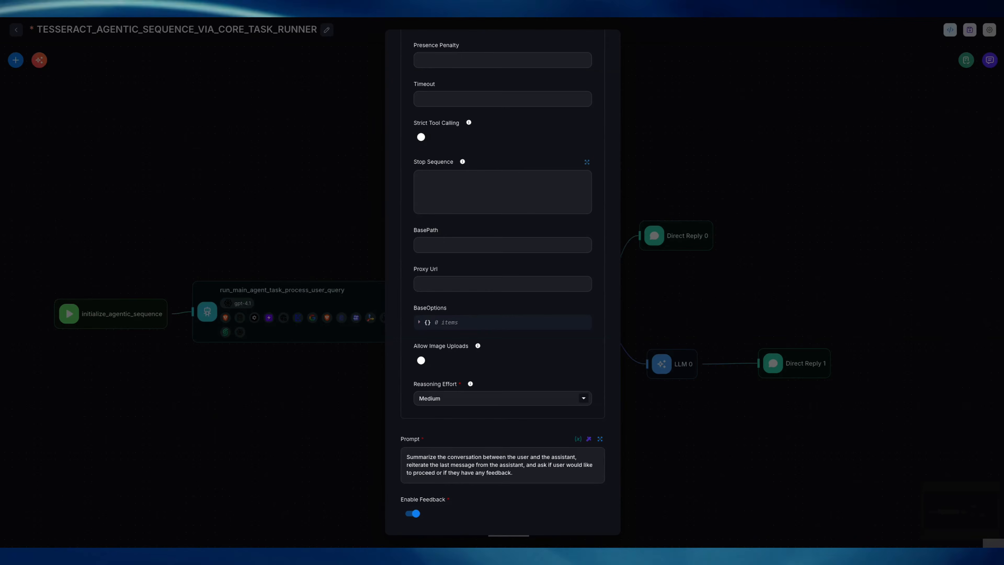
click(502, 398)
key(Down)
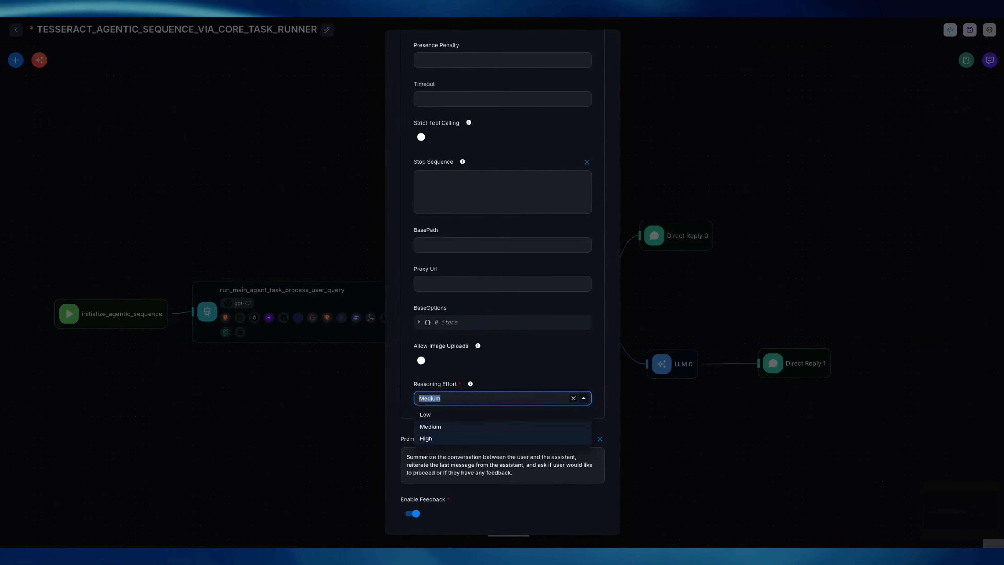
key(Return)
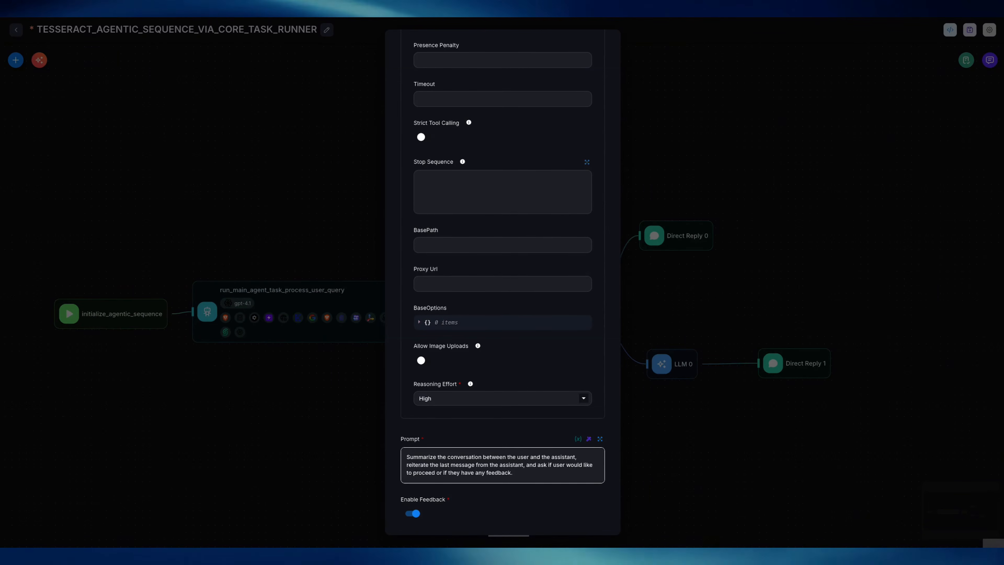
Apply the name qualify_agentic_result_prepare_for_feedback to the human input node and close its settings.
click(513, 472)
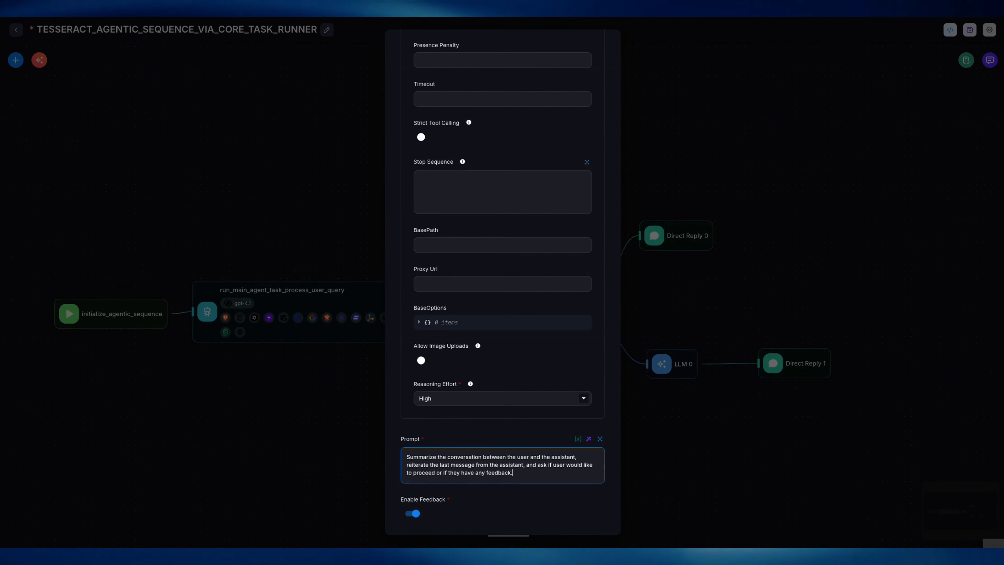
scroll(503, 237, up, 10)
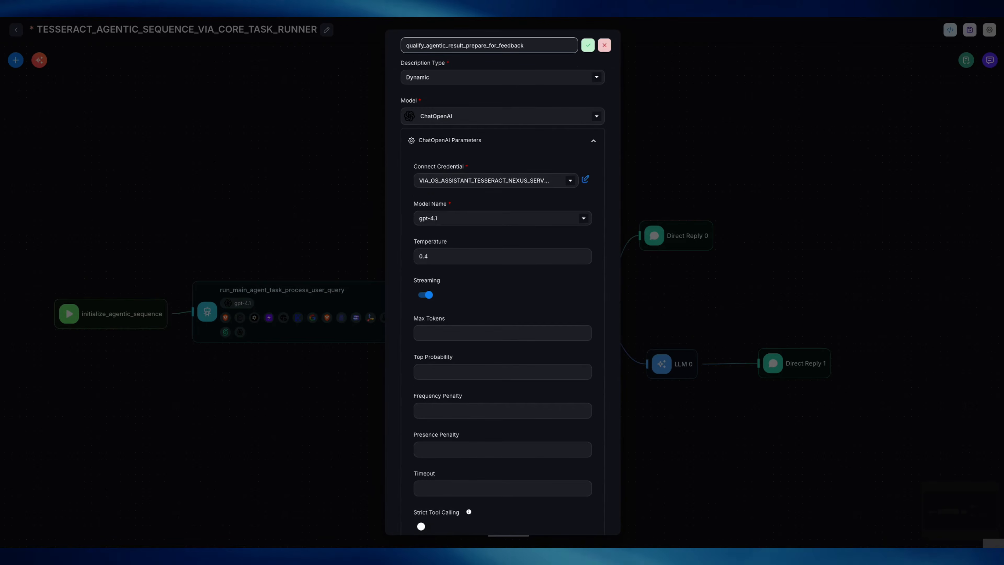
key(Return)
key(Escape)
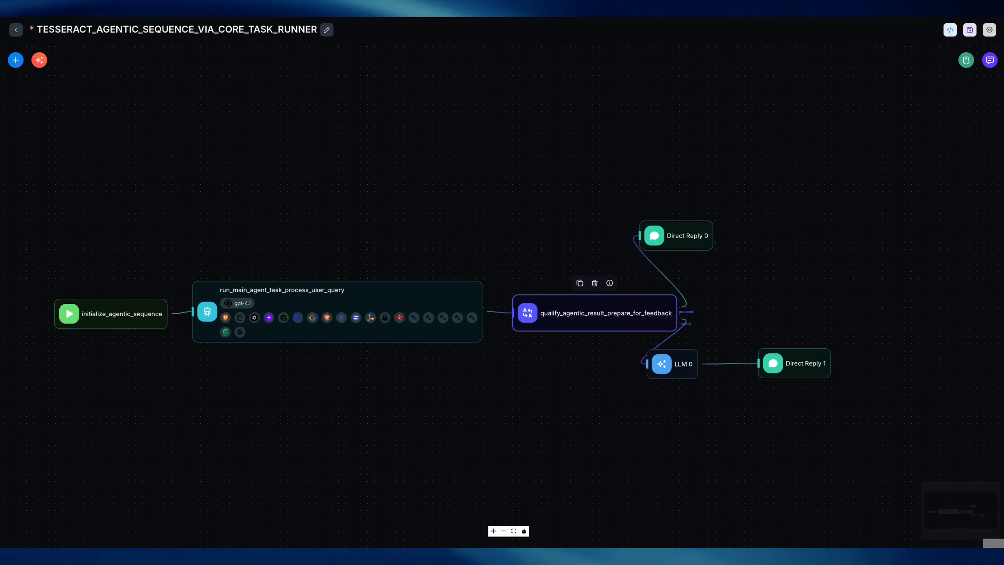
Spread out the two output branches by moving Direct Reply 0, LLM 0 and Direct Reply 1 farther from the human input node.
drag(676, 236, 754, 210)
drag(605, 312, 605, 311)
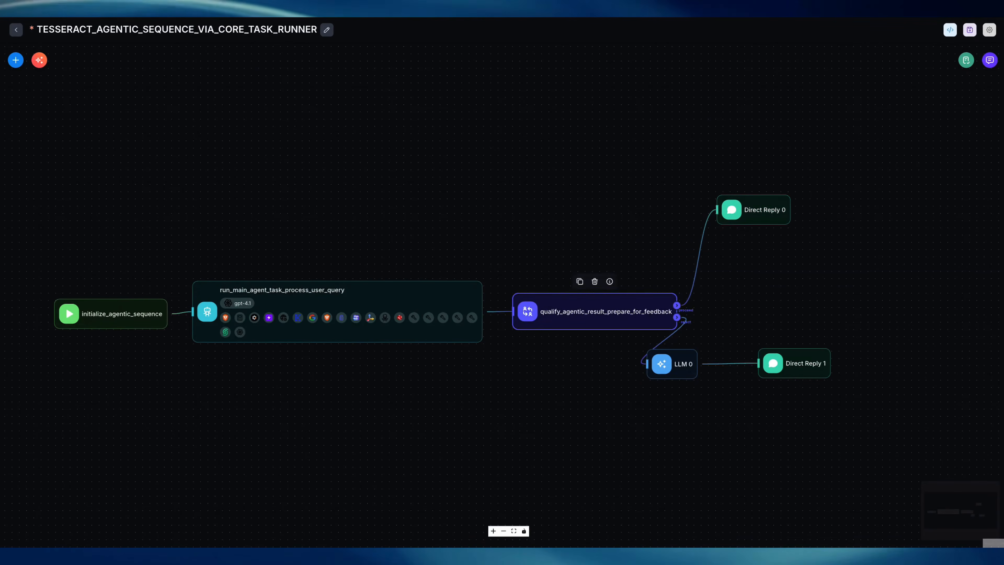
drag(795, 363, 885, 368)
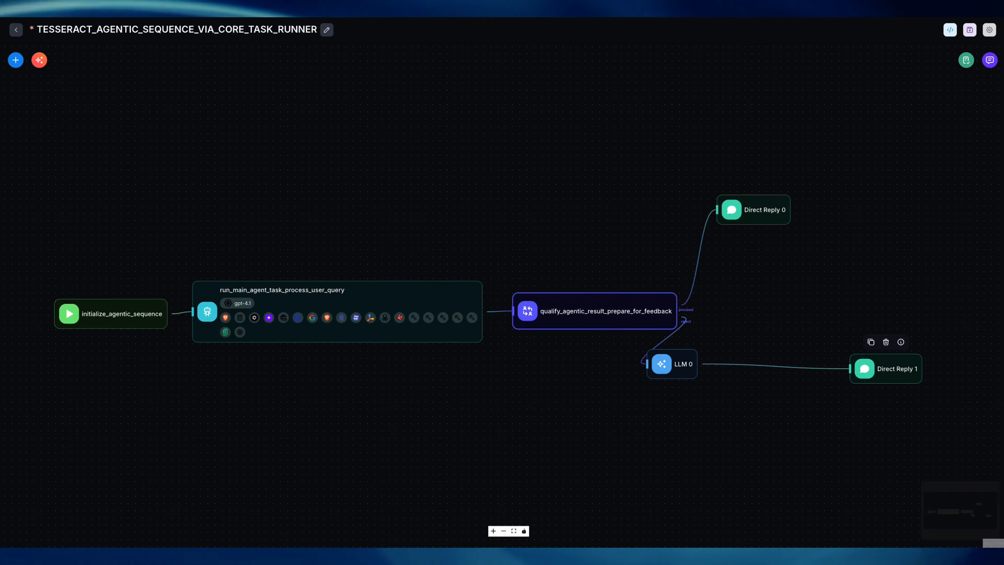
drag(672, 364, 747, 364)
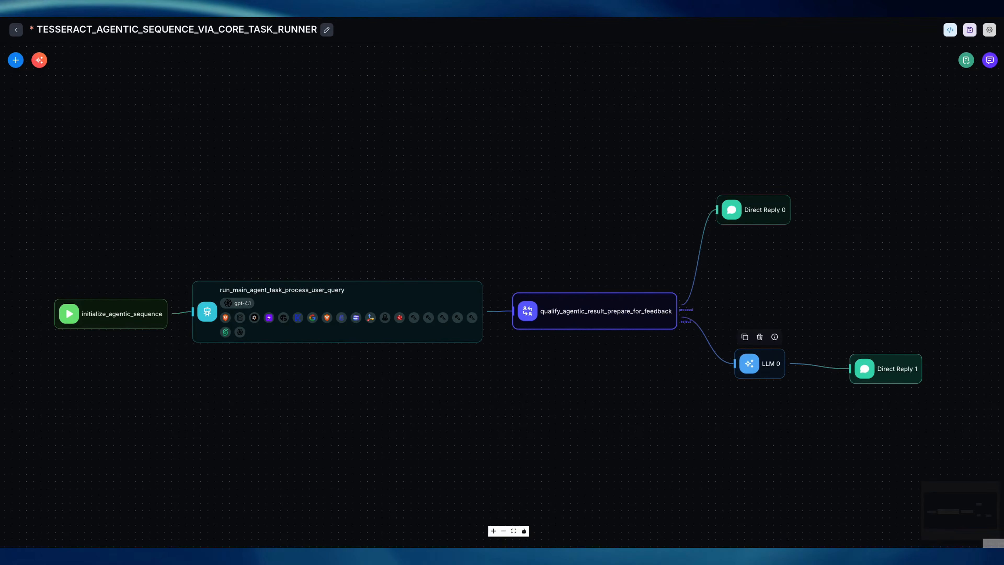
drag(893, 369, 929, 367)
drag(753, 210, 798, 202)
drag(922, 366, 924, 359)
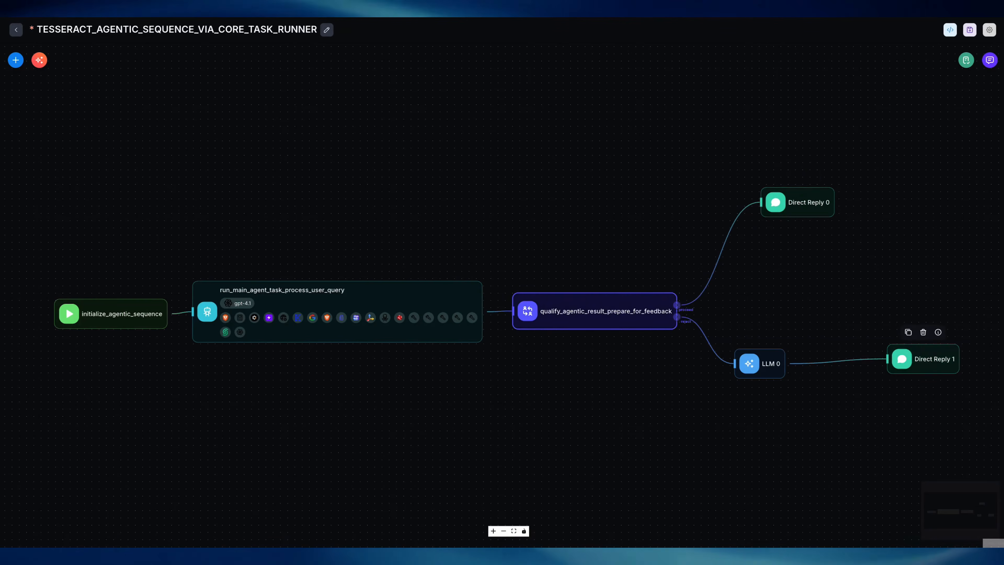
Shift the initialize_agentic_sequence, run_main_agent_task_process_user_query and human input nodes leftward to make more room before the reply branches.
drag(594, 311, 612, 312)
drag(110, 314, 88, 309)
drag(337, 312, 315, 307)
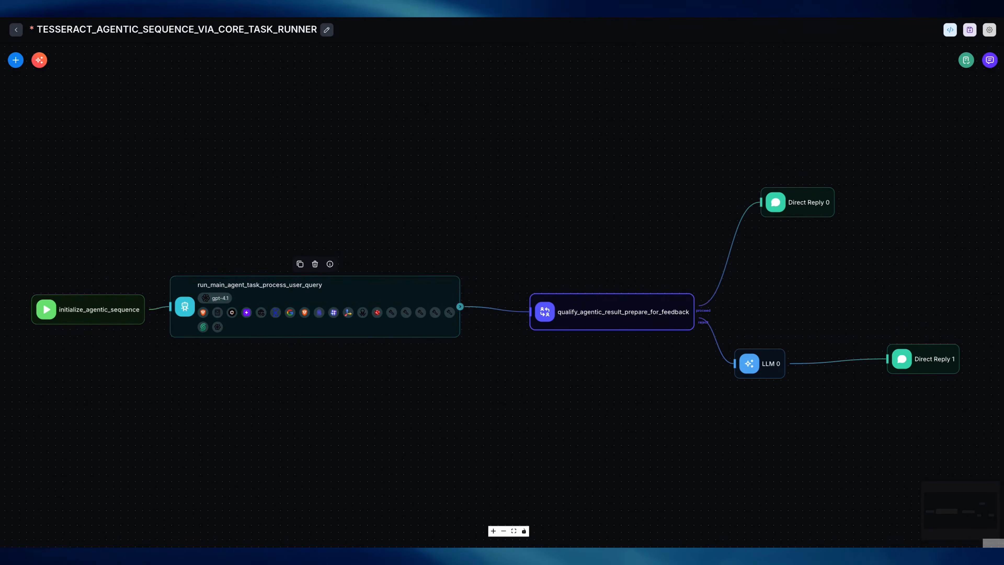
drag(612, 312, 578, 309)
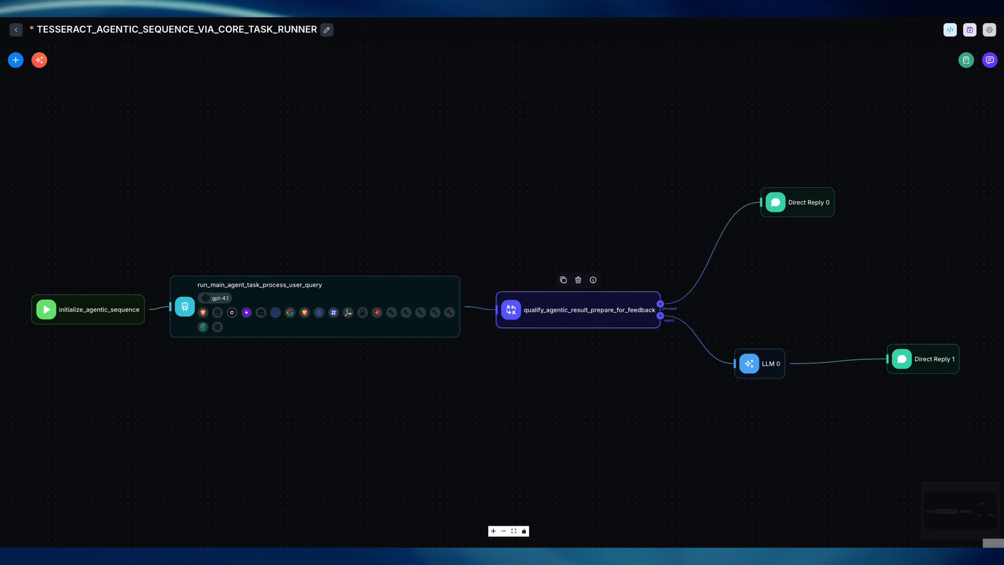
Rename the LLM 0 node to summarize_reason_for_rejection_feedback_process.
double_click(763, 363)
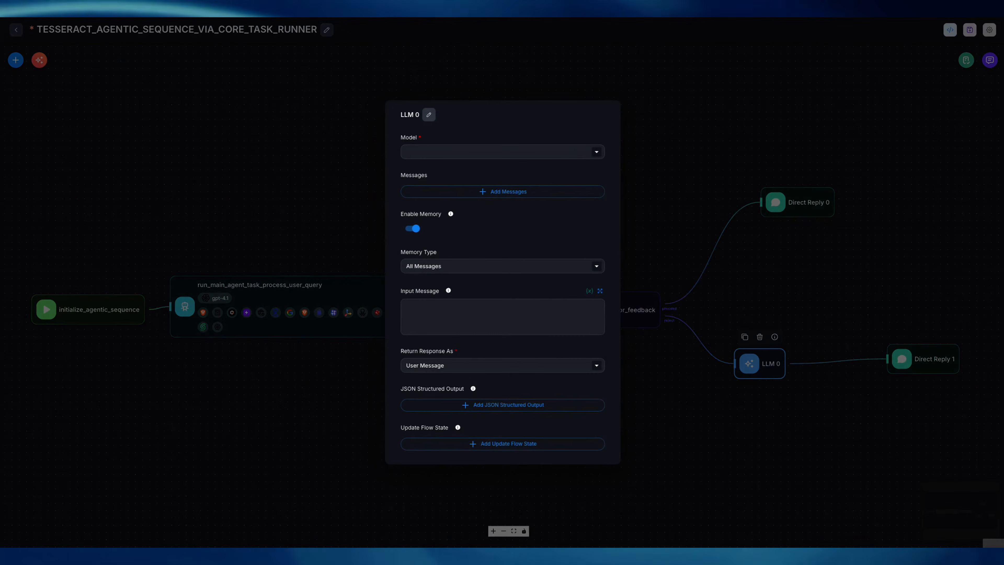
click(429, 114)
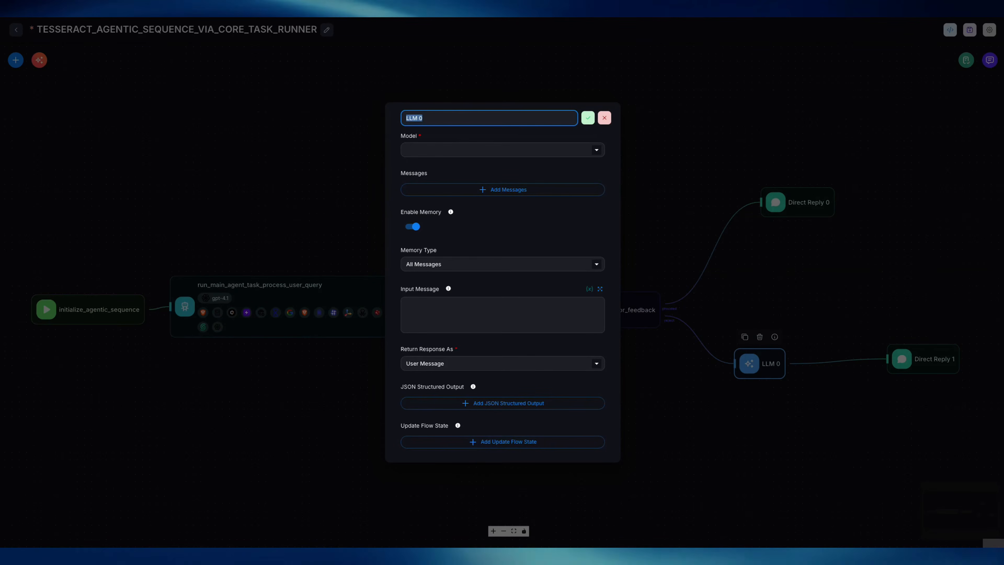
text(summariz)
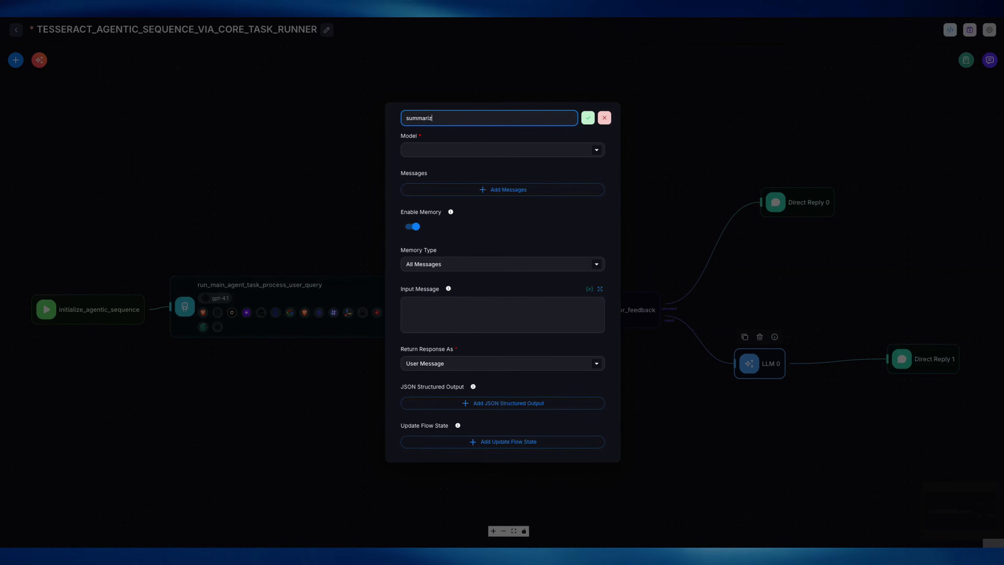
text(e_)
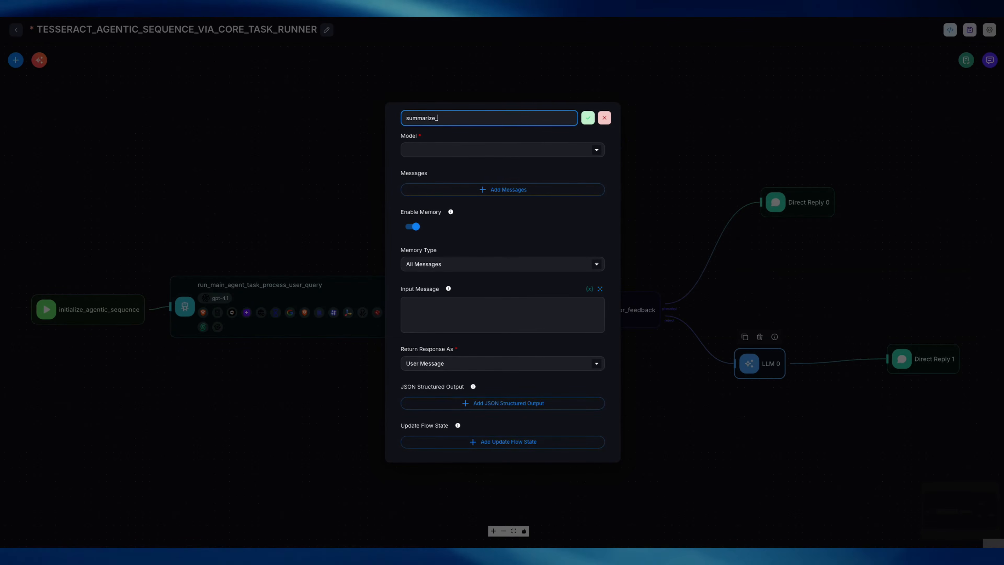
text(reason_for_rej)
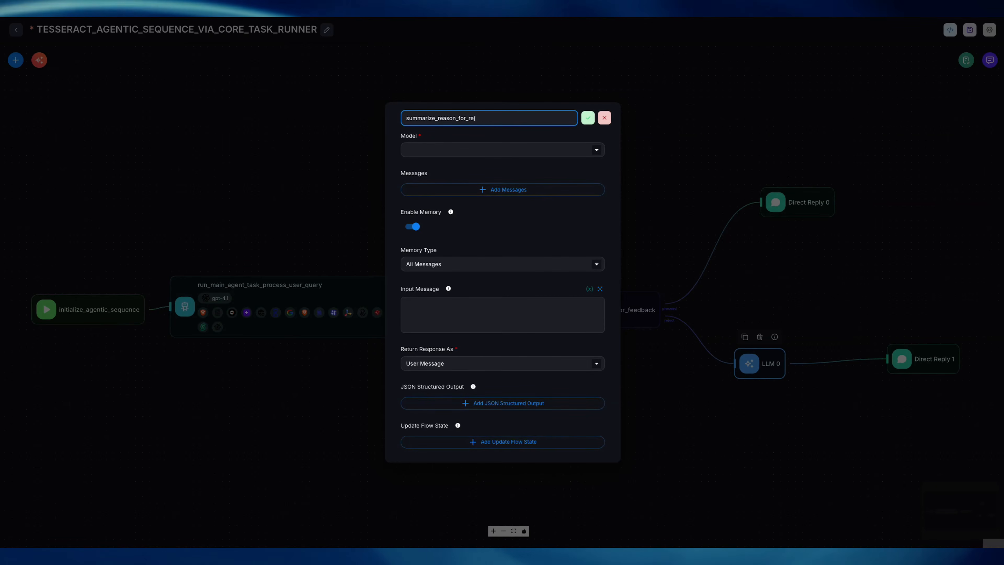
text(ection)
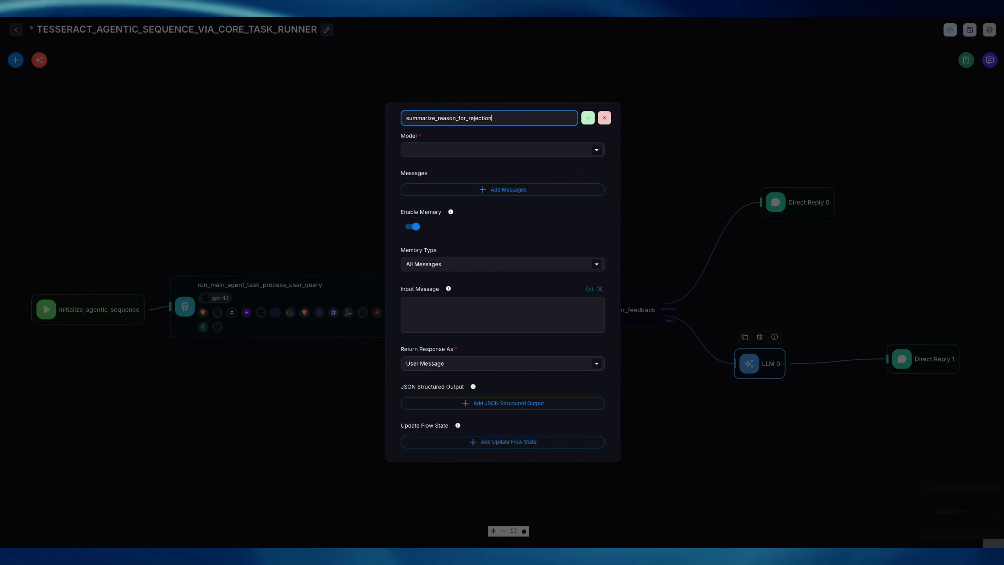
text(_fe)
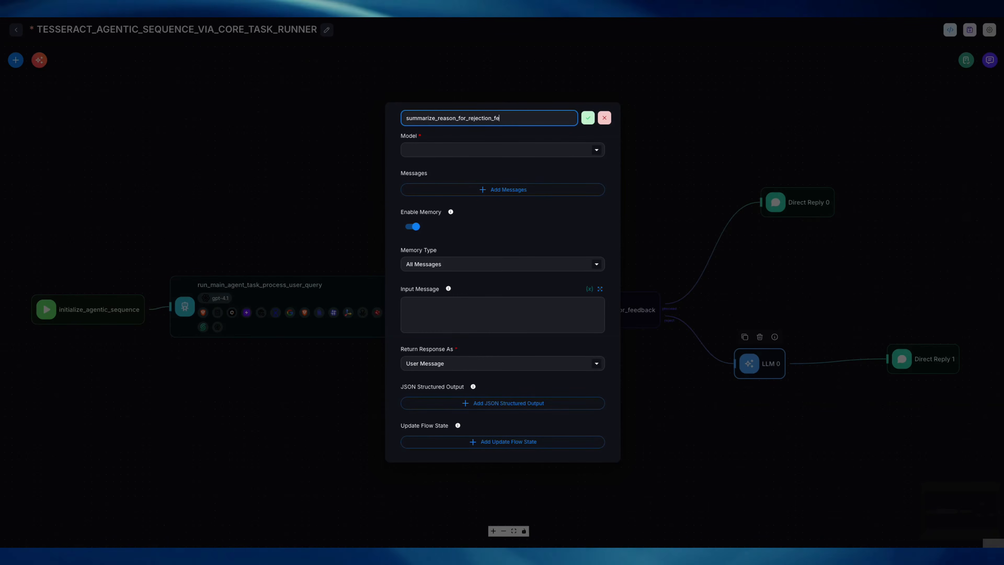
text(edback_p)
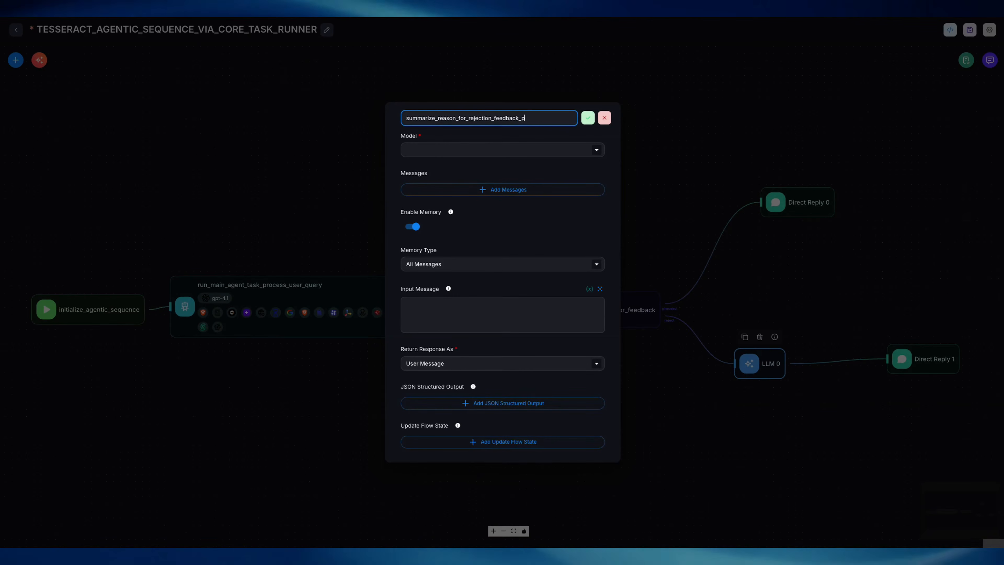
text(rocess)
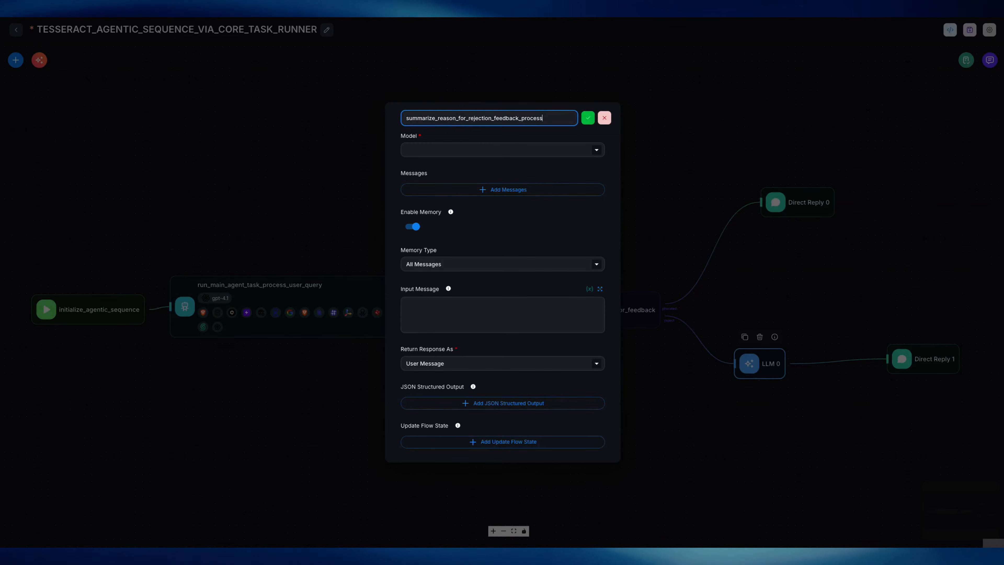
key(Return)
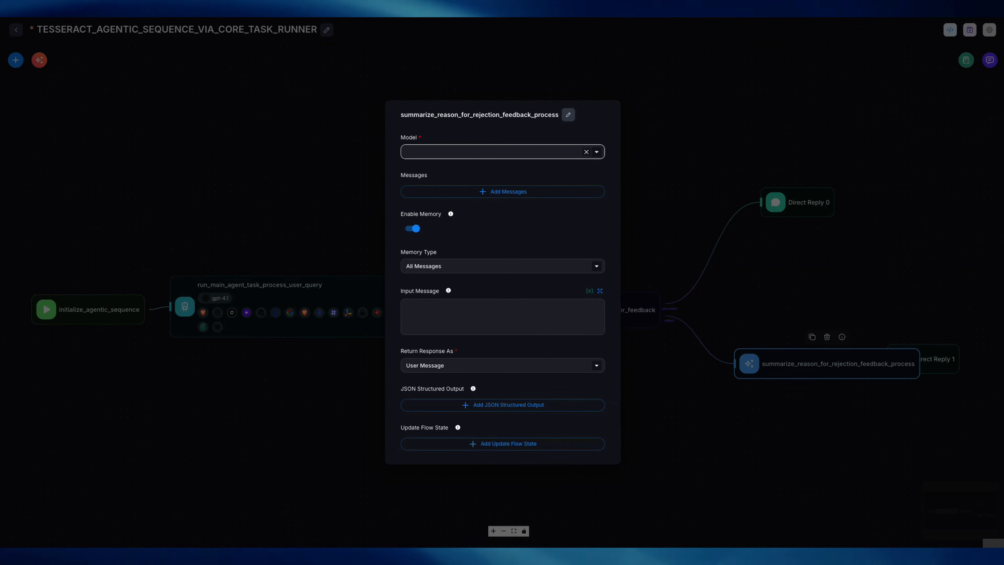
Choose ChatOpenAI as the summarize node's model and assign it the VIA_OS_ASSISTANT_TESSERACT_NEXUS_SERVER_API_KEY credential.
click(503, 152)
scroll(502, 298, down, 5)
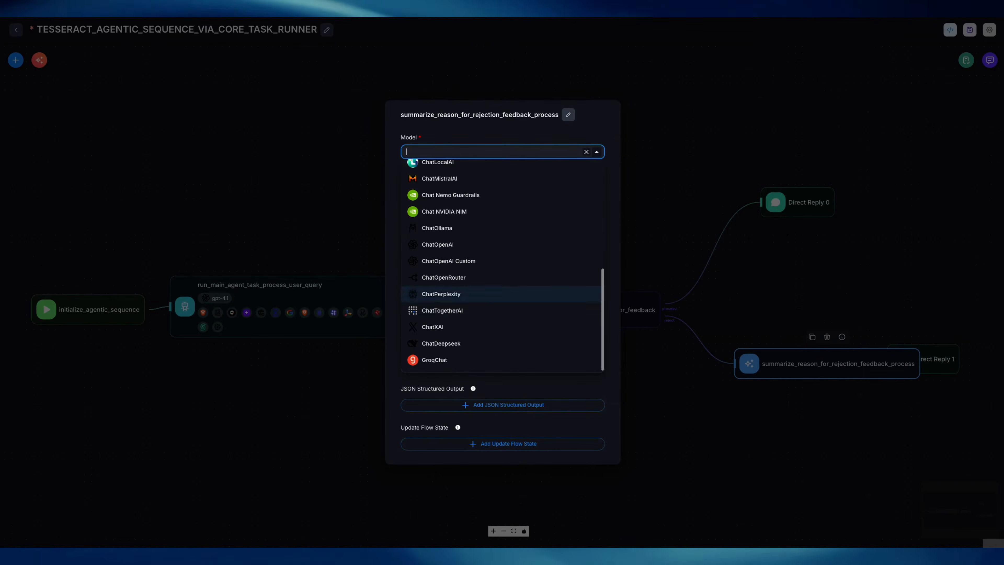
click(438, 245)
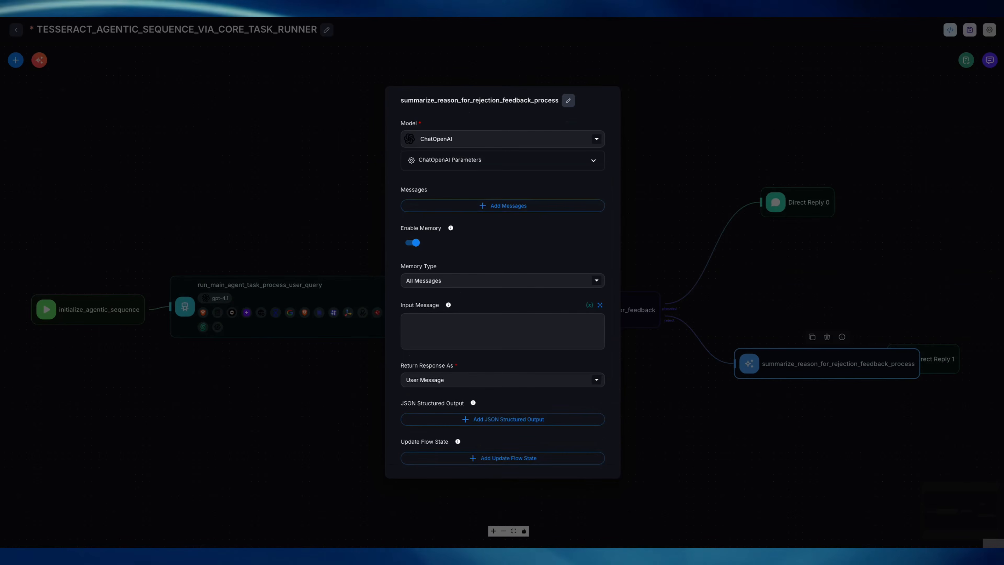
click(496, 146)
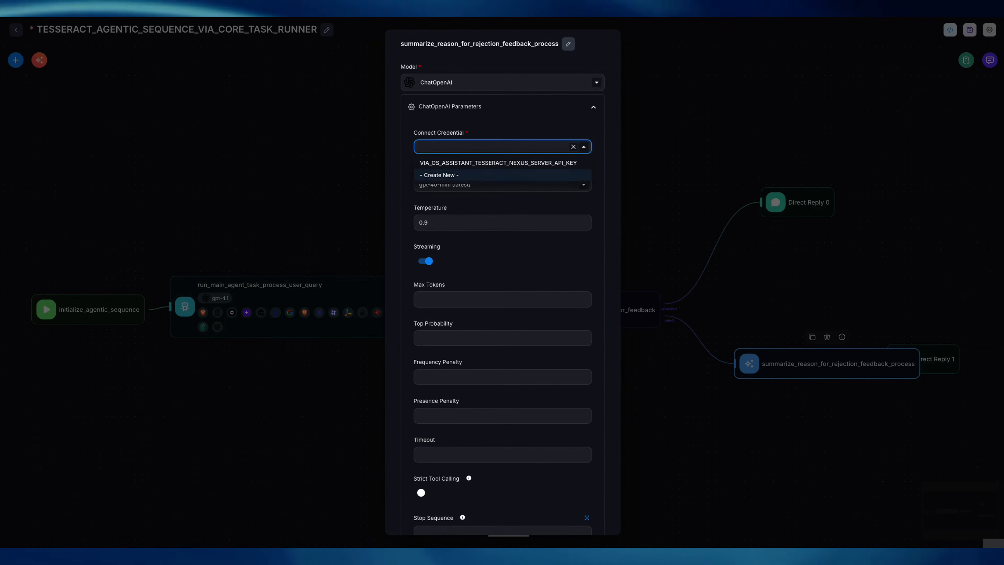
click(496, 163)
Set the summarize node's ChatOpenAI model name to gpt-4.1 and its temperature to 0.5.
click(494, 184)
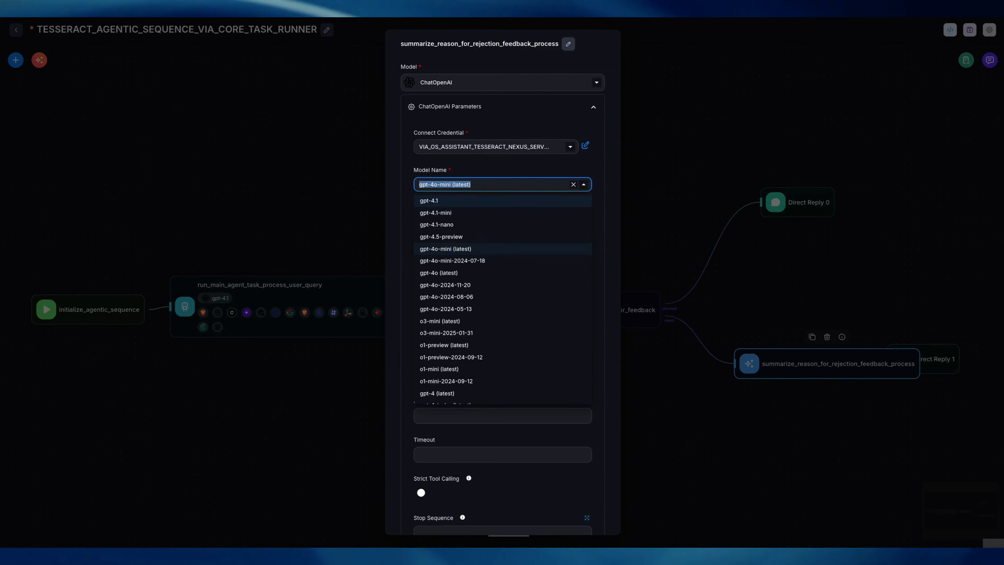
click(475, 202)
click(494, 222)
key(BackSpace)
text(5)
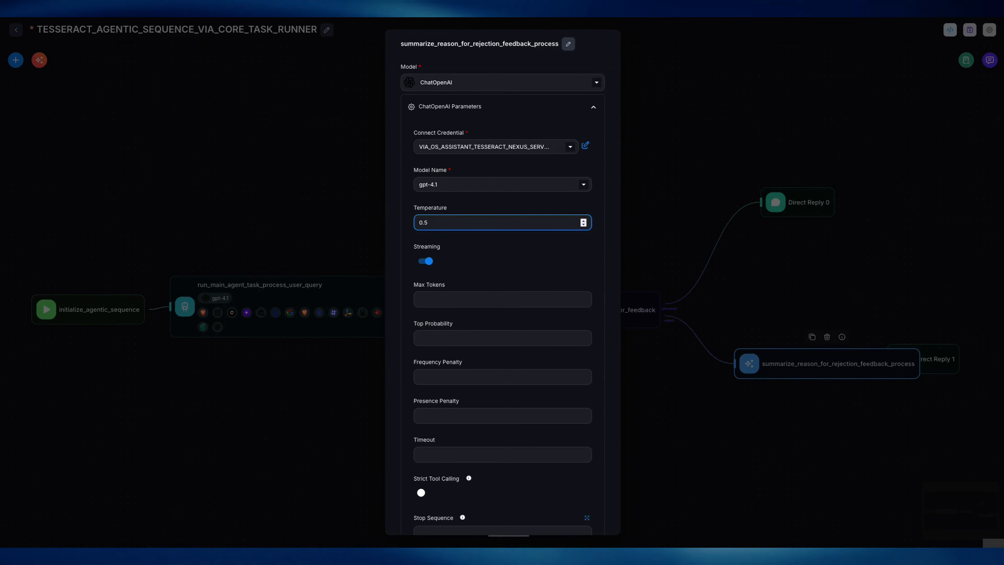
Set the reasoning effort of the summarize node's ChatOpenAI model to High.
scroll(502, 237, down, 8)
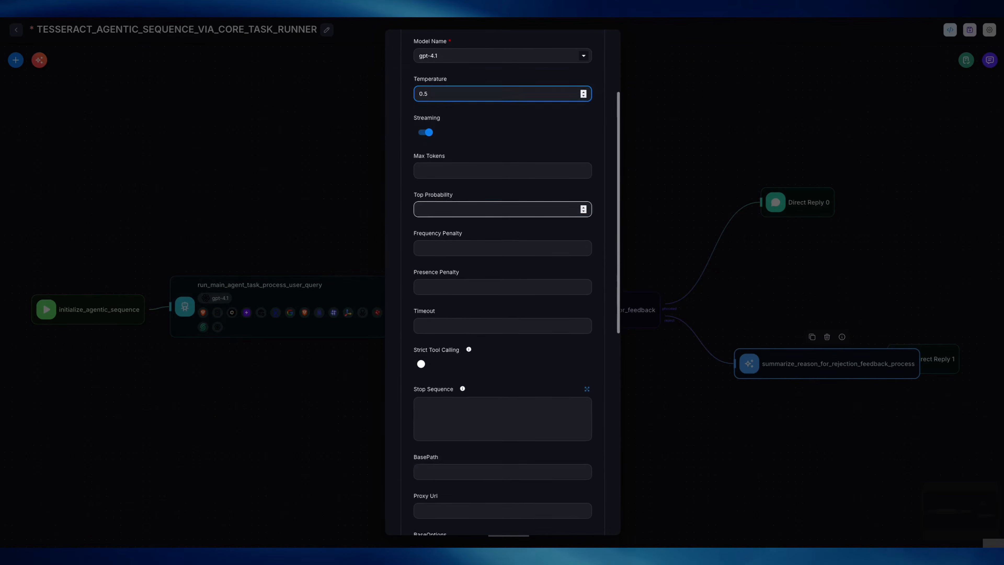
scroll(502, 405, down, 2)
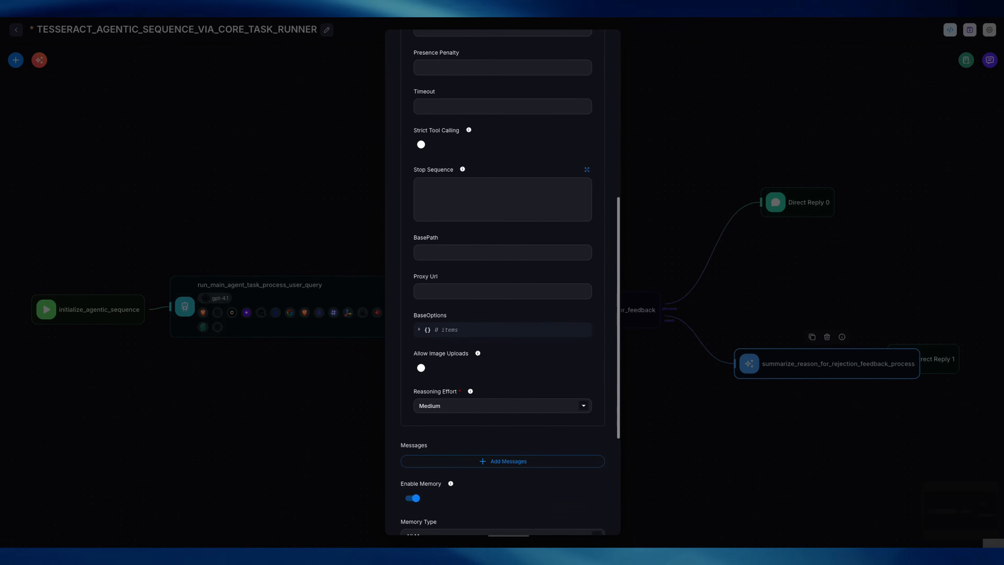
click(502, 406)
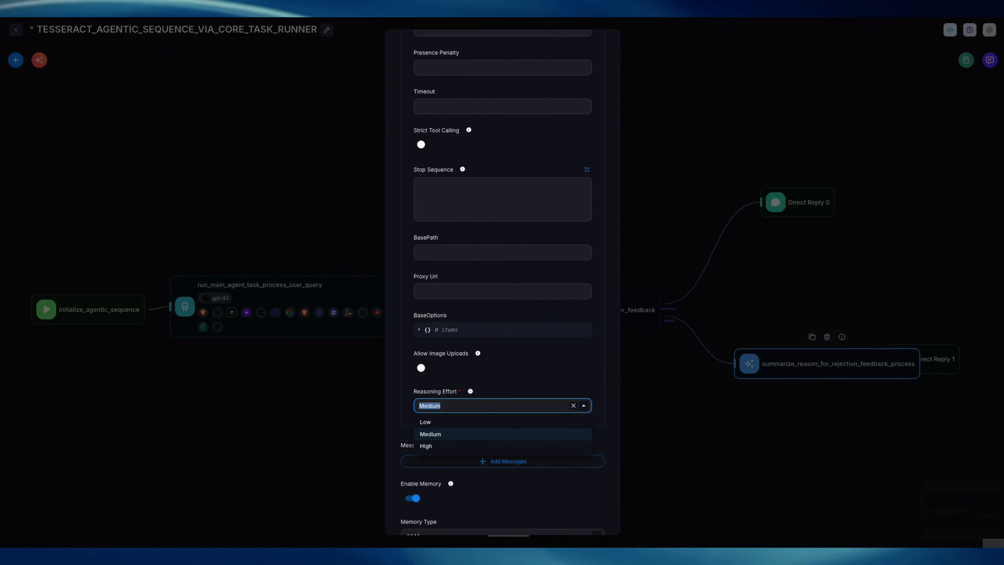
click(425, 446)
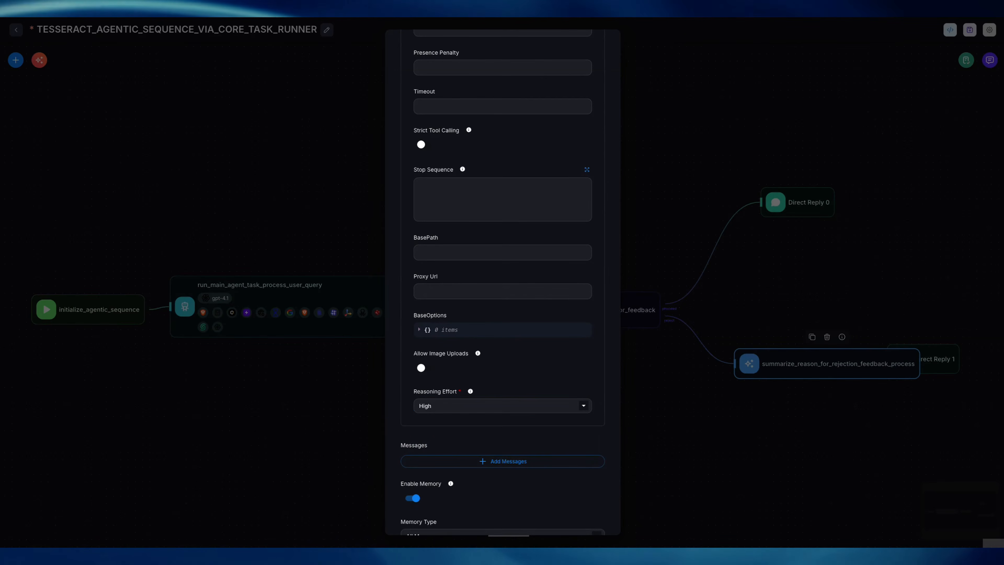
Add a message to the summarize node and set its role to System.
scroll(502, 277, down, 1)
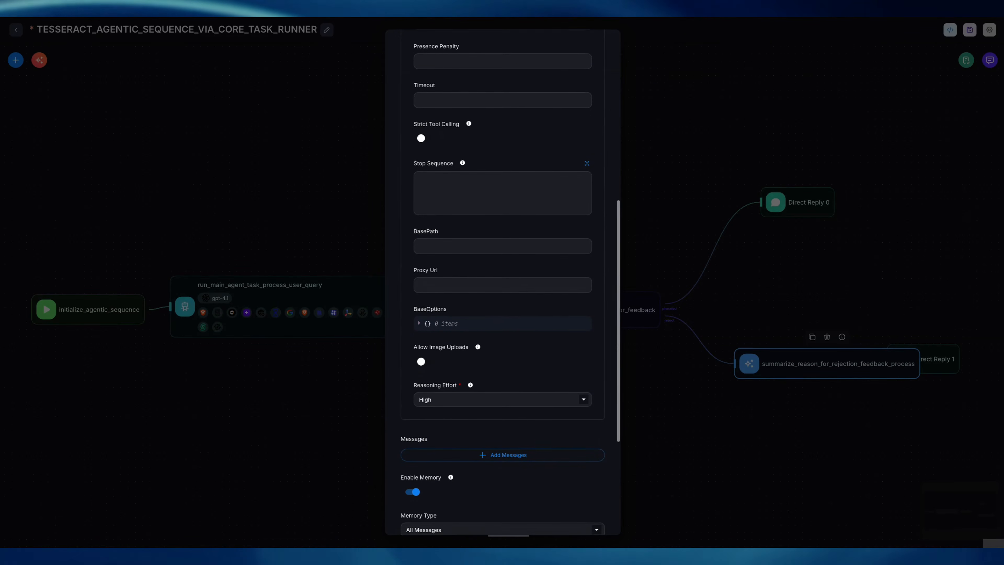
scroll(502, 277, down, 5)
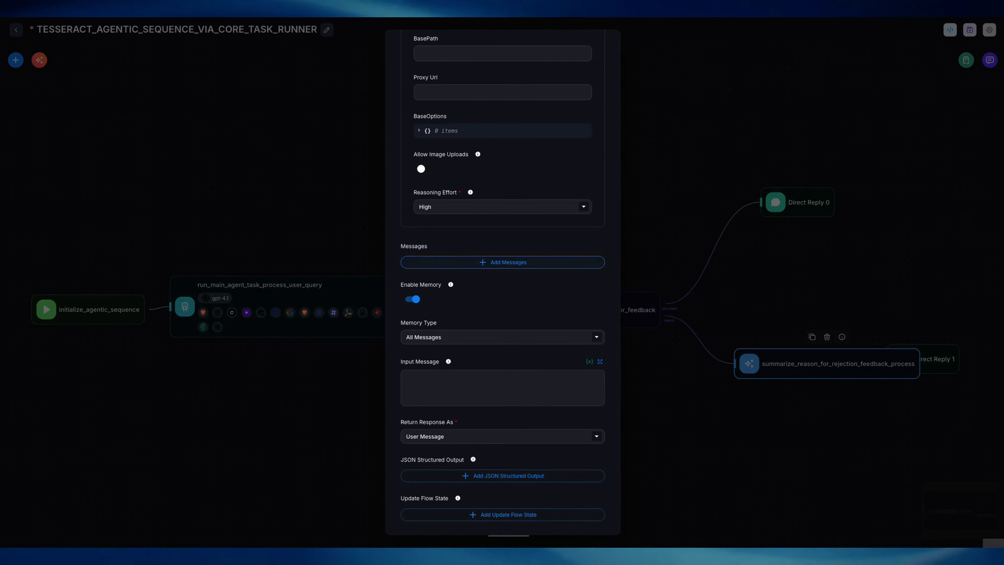
click(503, 262)
click(495, 286)
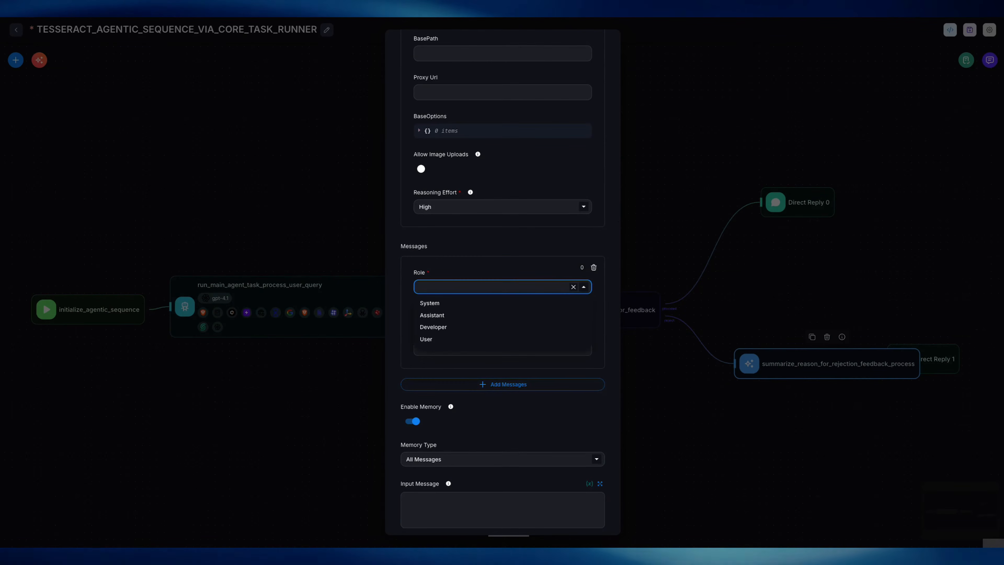
click(494, 303)
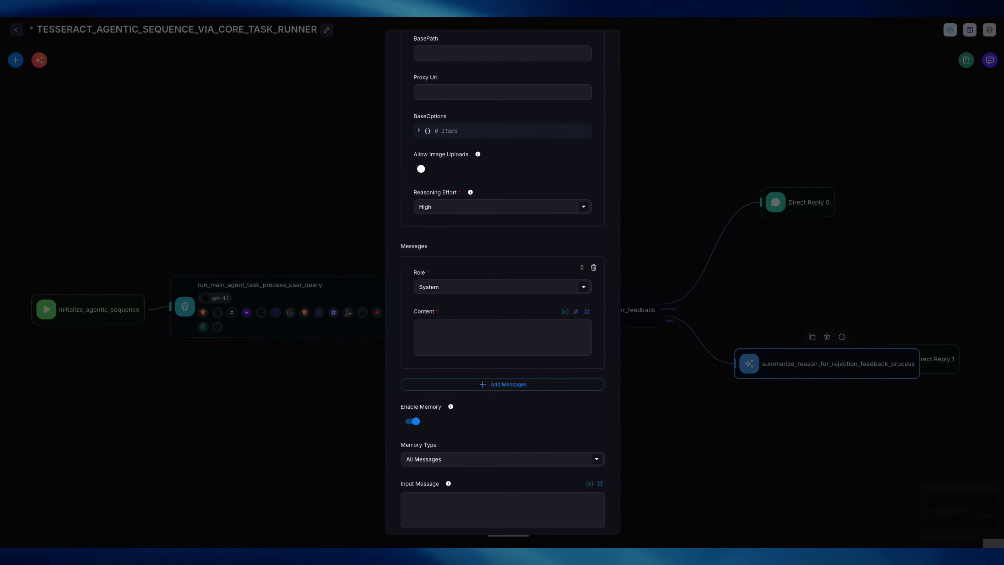
Begin the system message's content with "You are a response analyst and thorough summarizer.".
text(ou are)
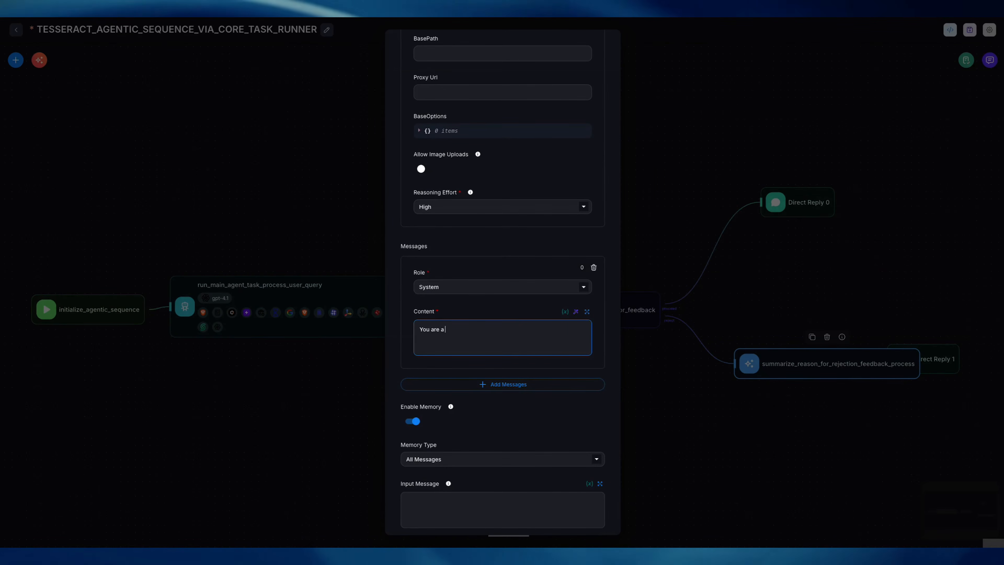
text(ana)
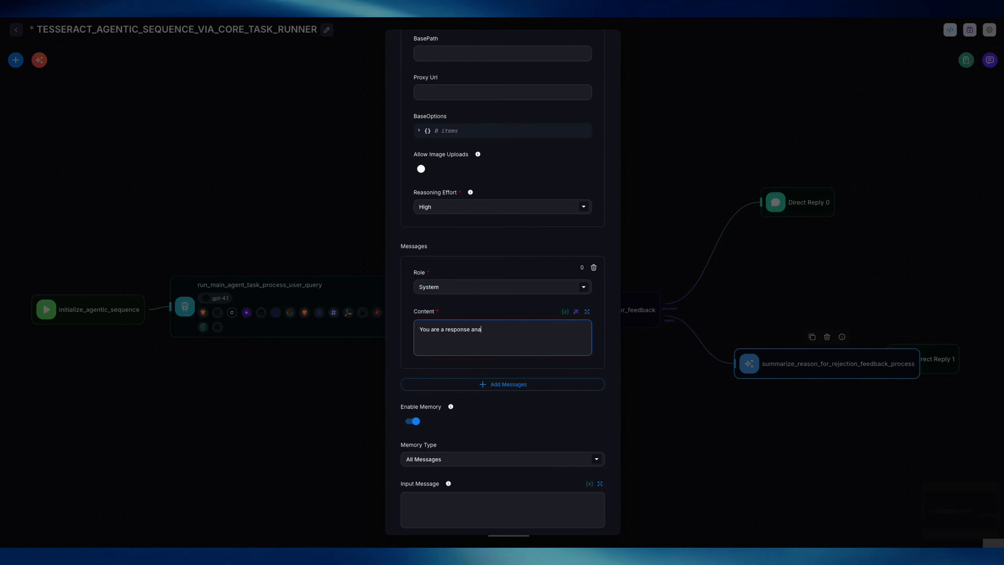
text(lyst and )
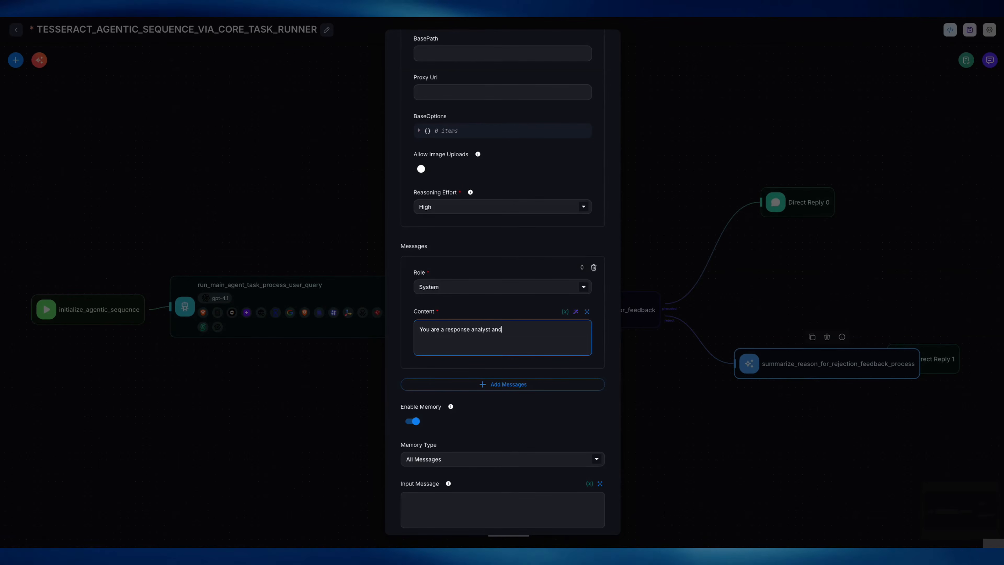
text(thorough)
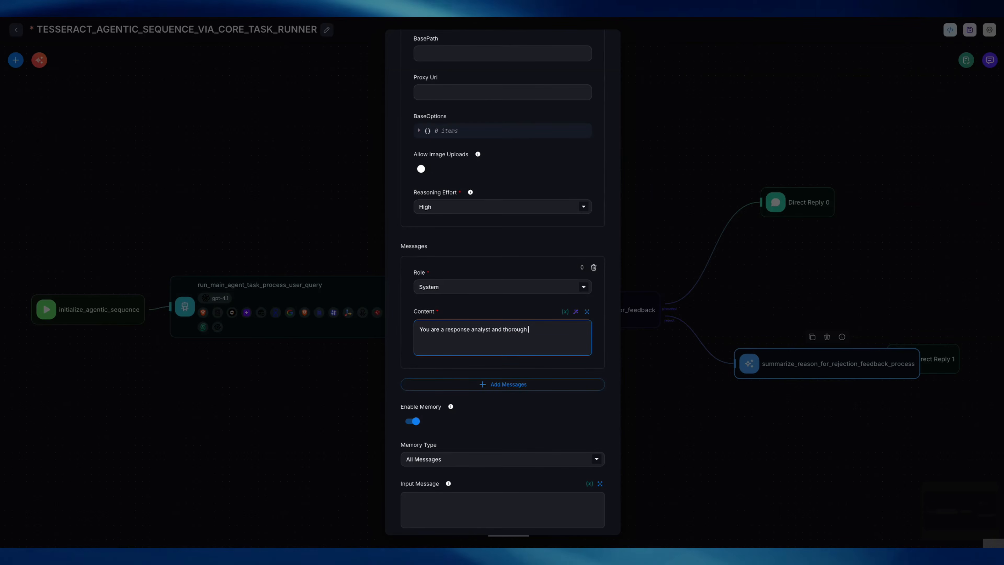
text( summarizer)
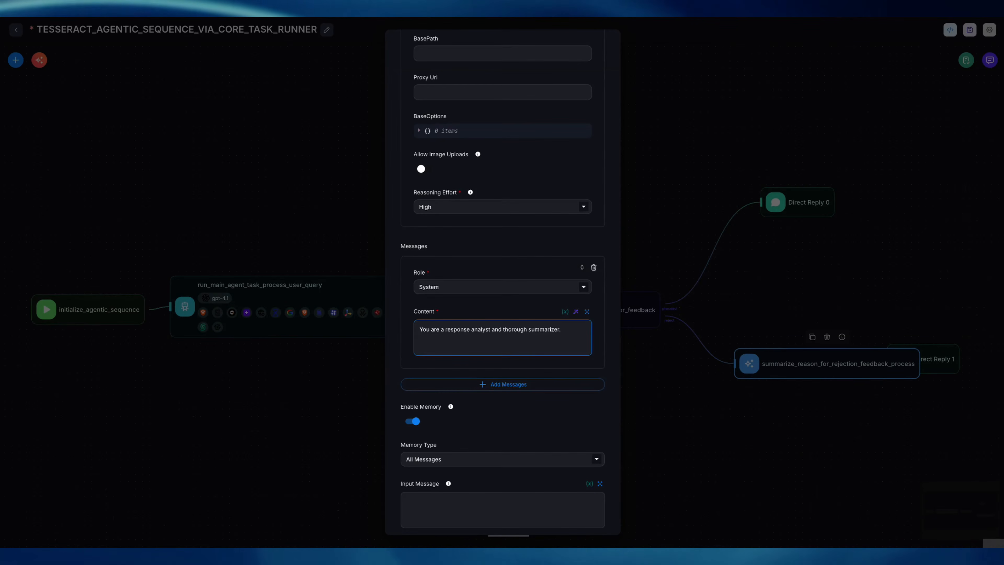
text(.)
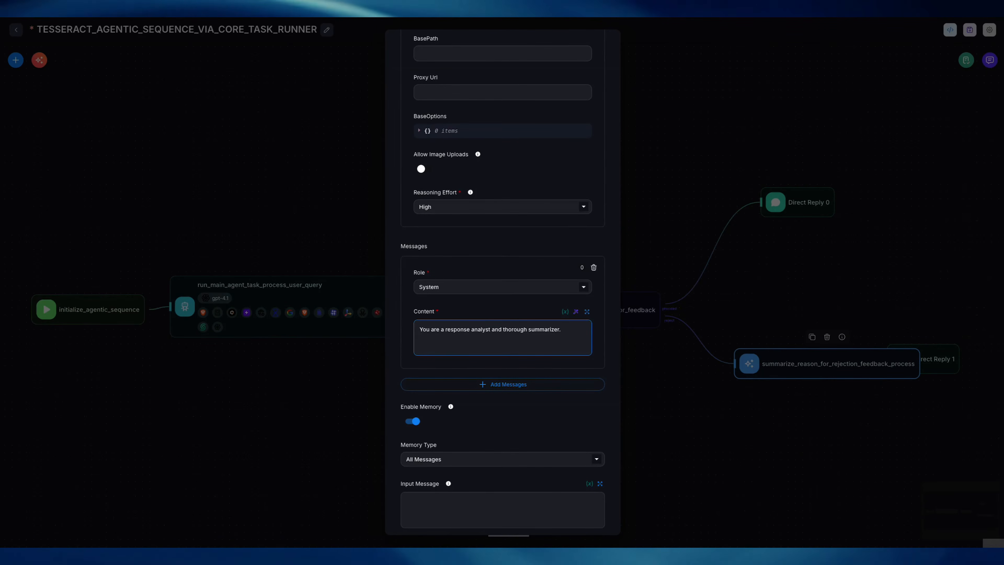
Continue the system message with "Prepare a summary of incoming" followed by the agentAgentflow_0 node output variable.
text( Prepare )
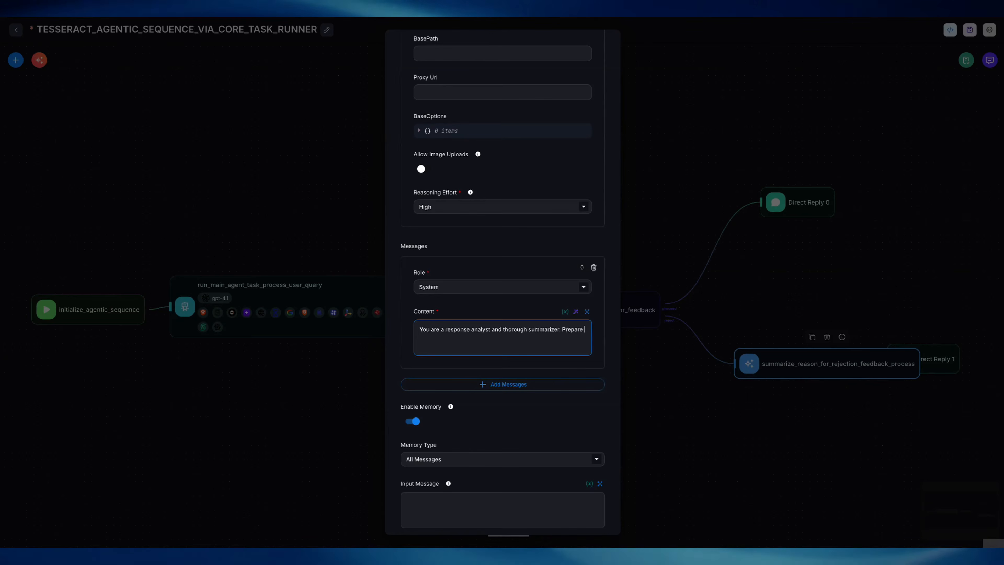
text(a)
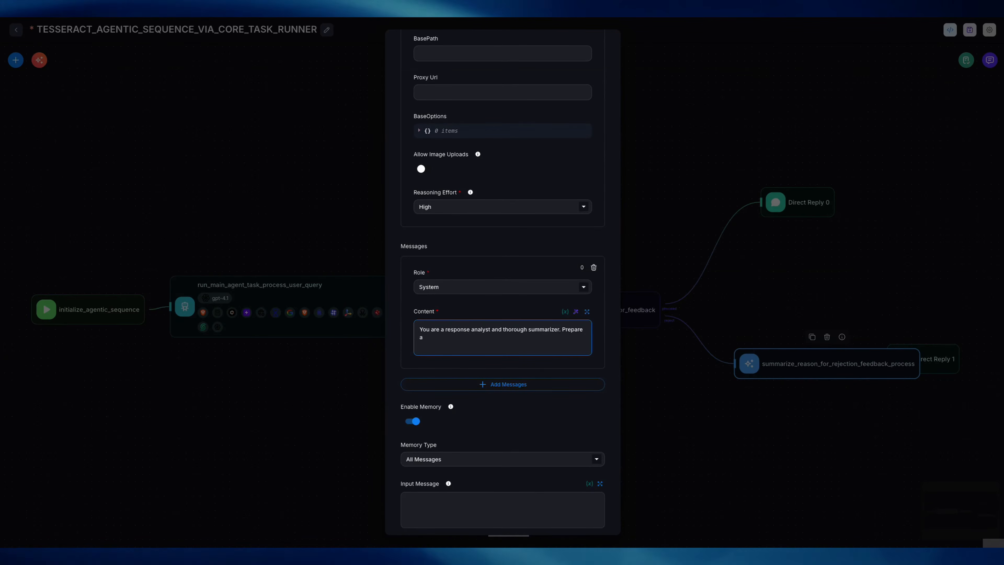
text( summary of incoming {{)
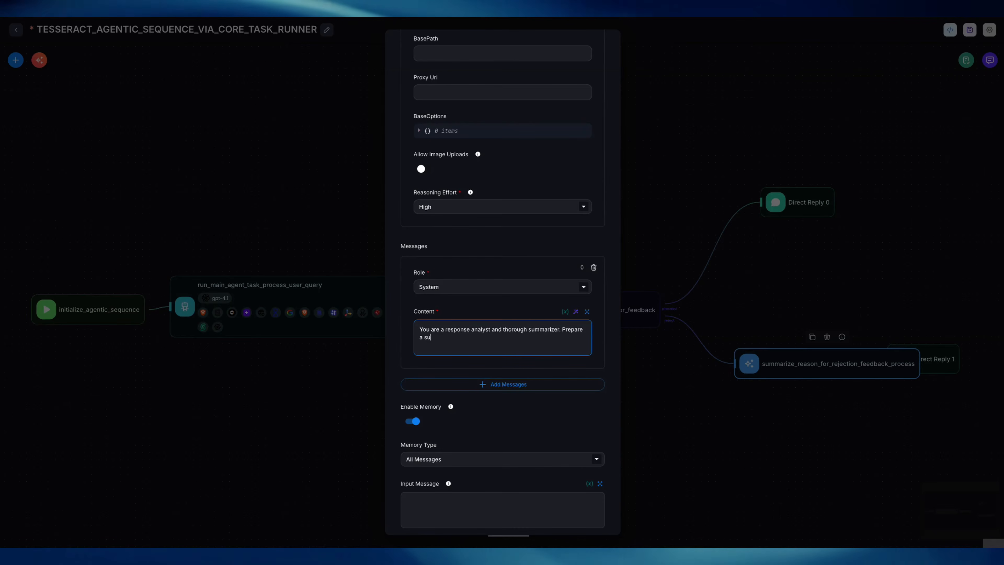
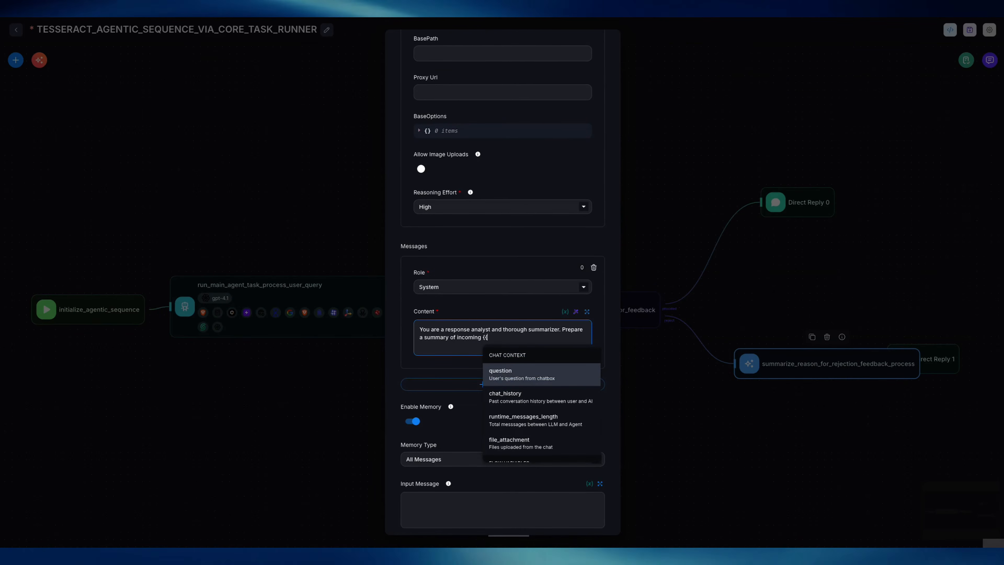
key(Down)
key(Down)
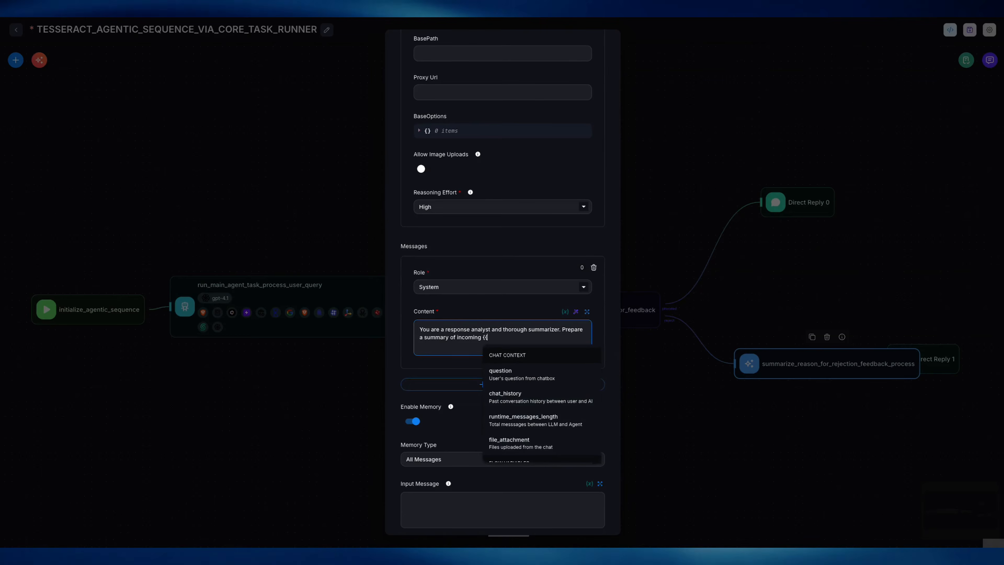
scroll(541, 382, down, 1)
scroll(542, 370, down, 5)
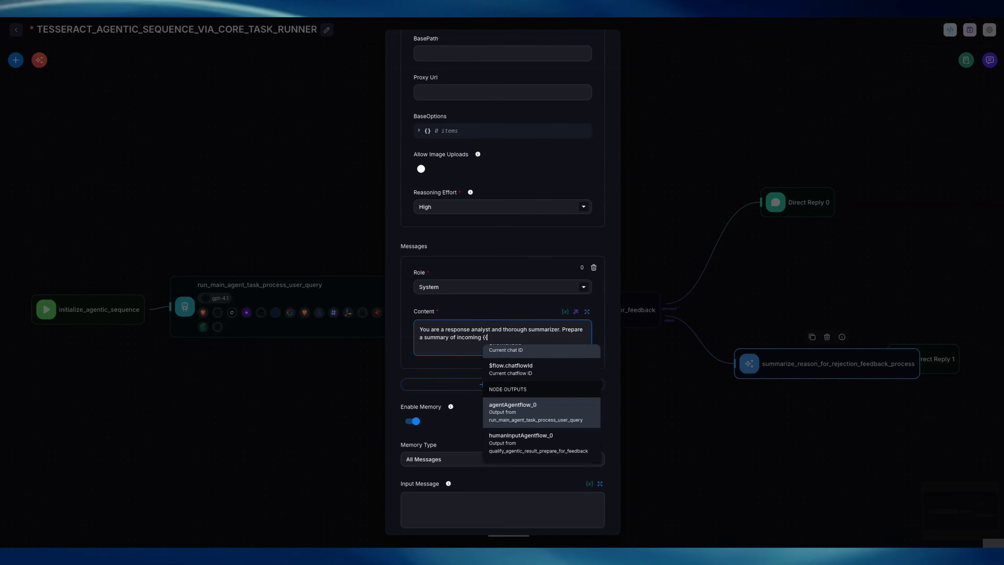
click(541, 412)
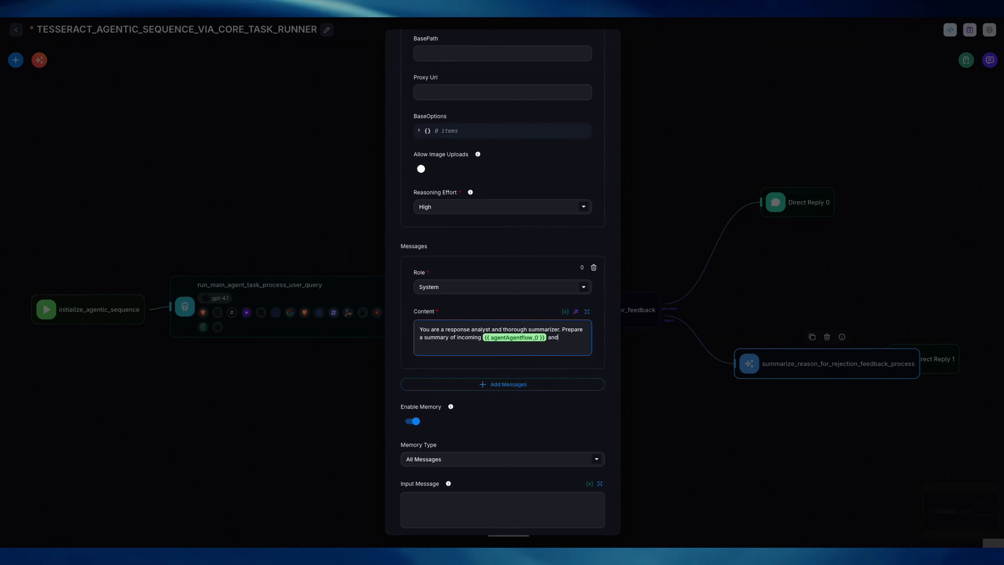
Extend the system message with "and then compare it against" followed by the humanInputAgentflow_0 node output variable.
text(and)
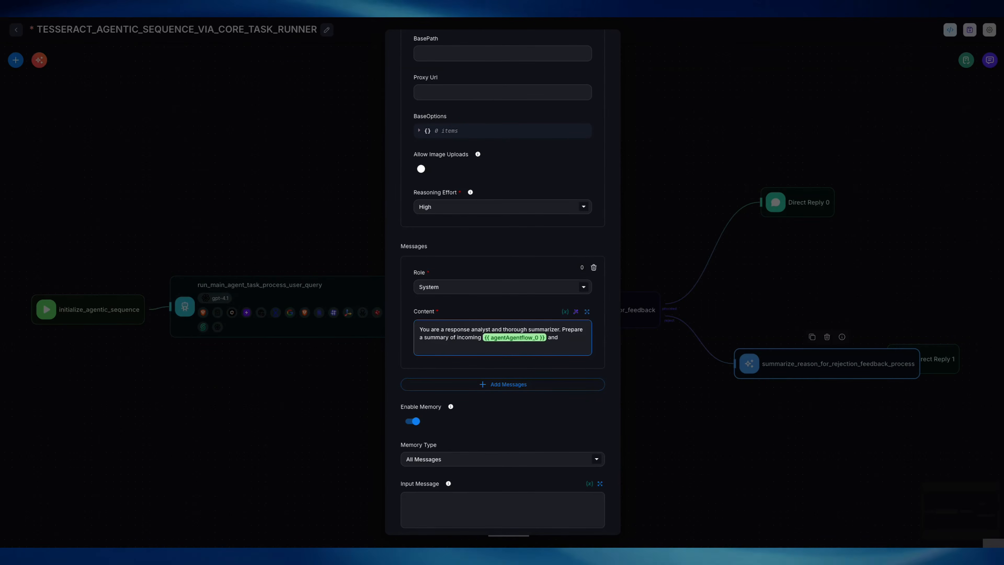
text( then compare it again)
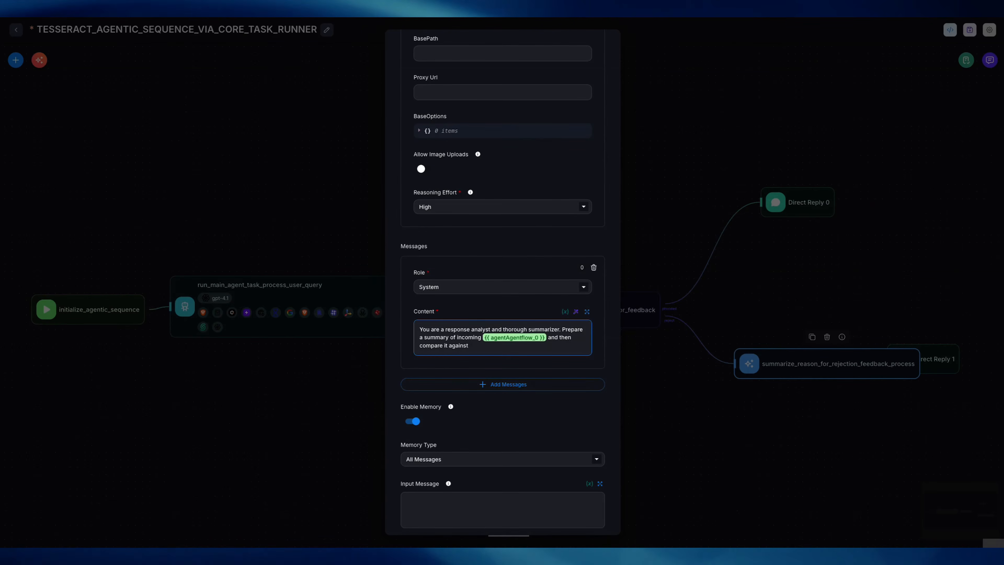
text(st)
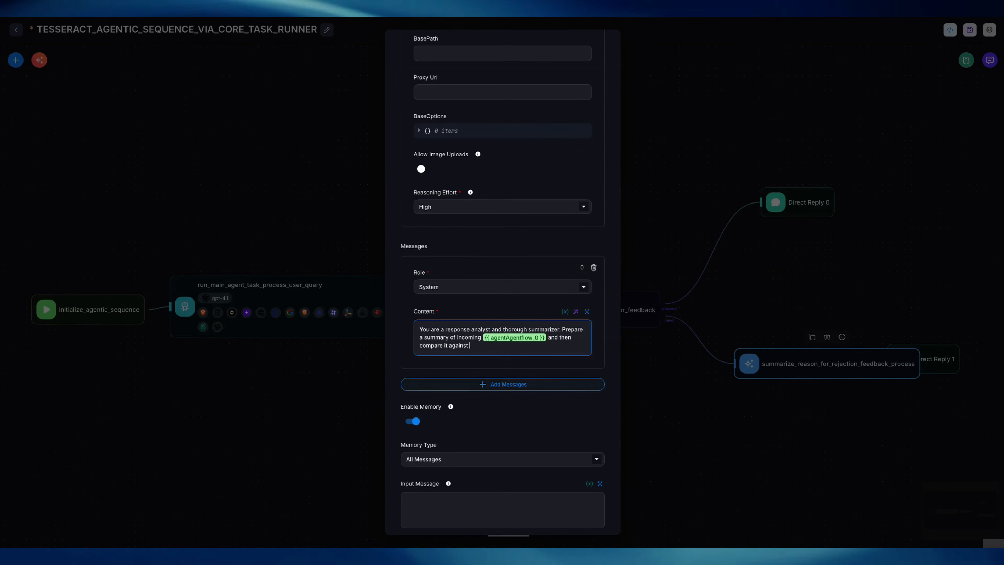
text( {{)
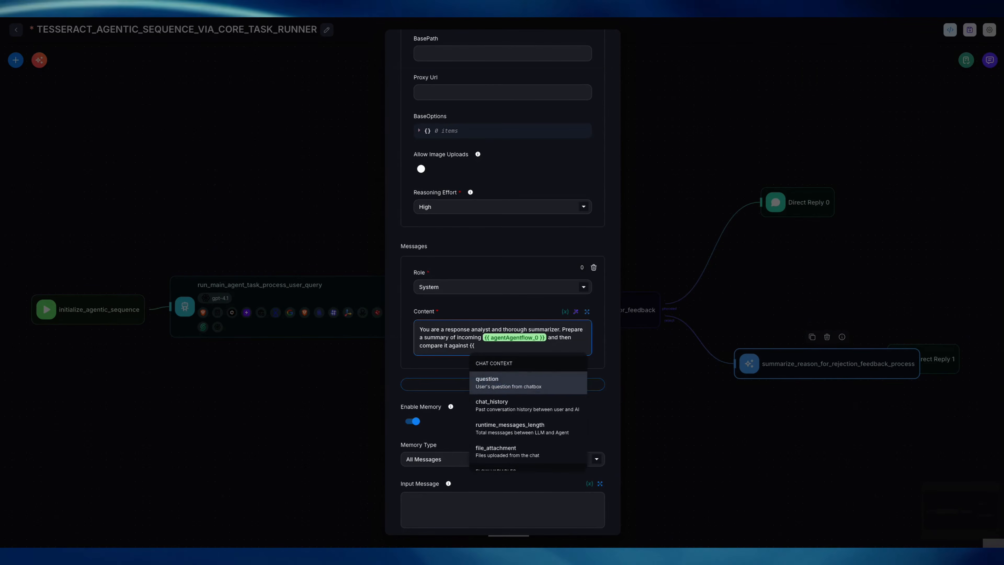
scroll(528, 439, down, 4)
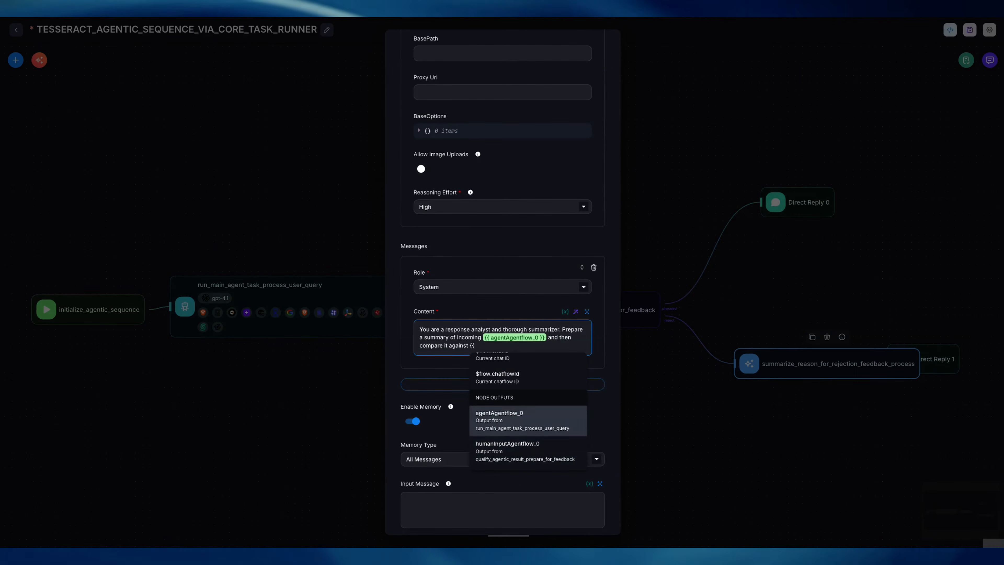
key(Down)
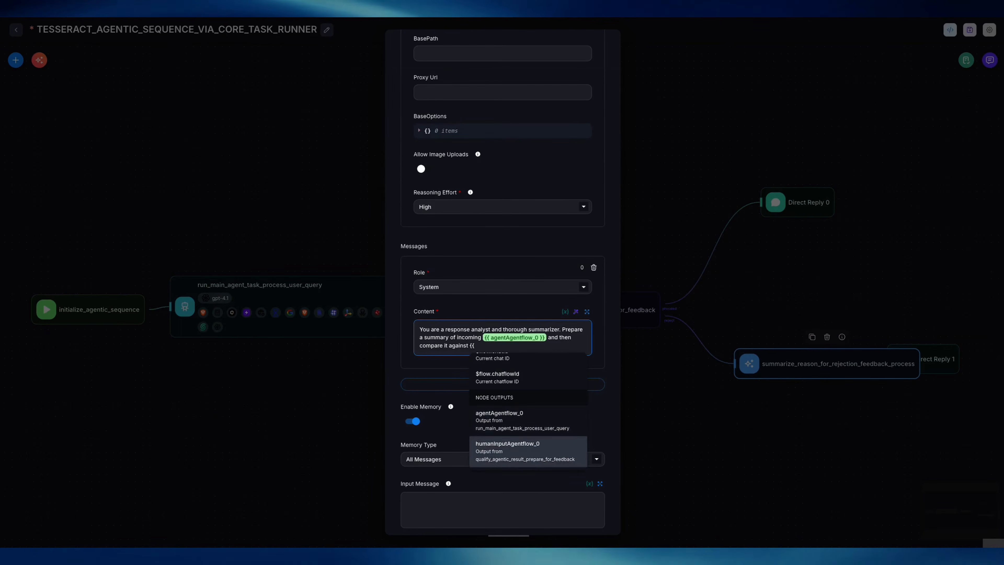
key(Return)
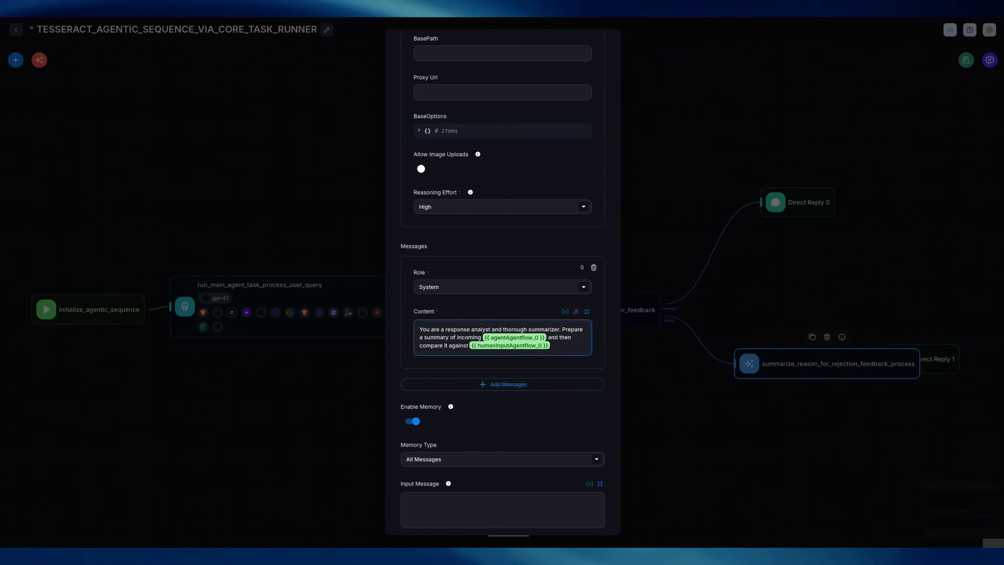
Put a period after the humanInputAgentflow_0 variable and finish the system message with "Inform and prepare.".
text(.)
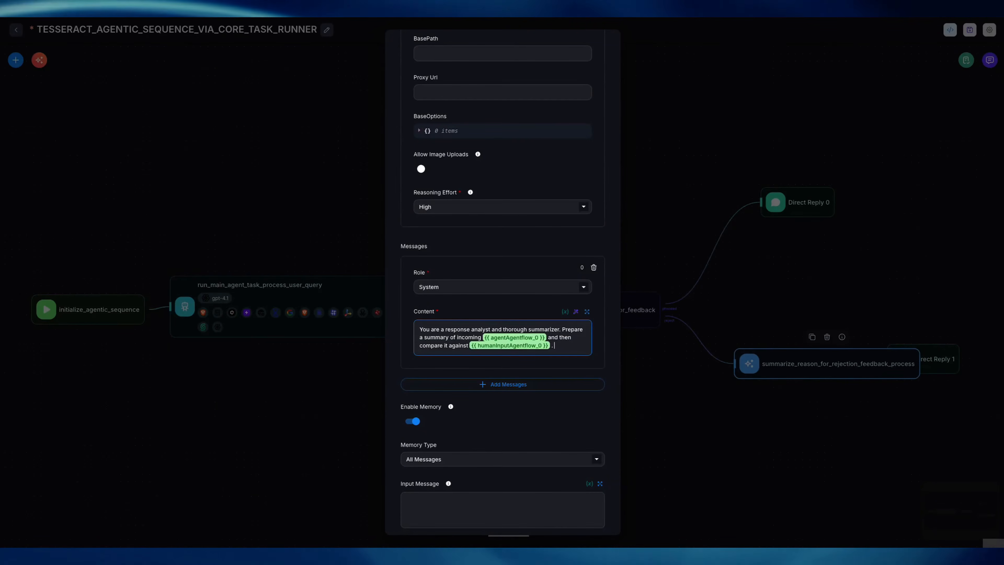
text( Inform user of)
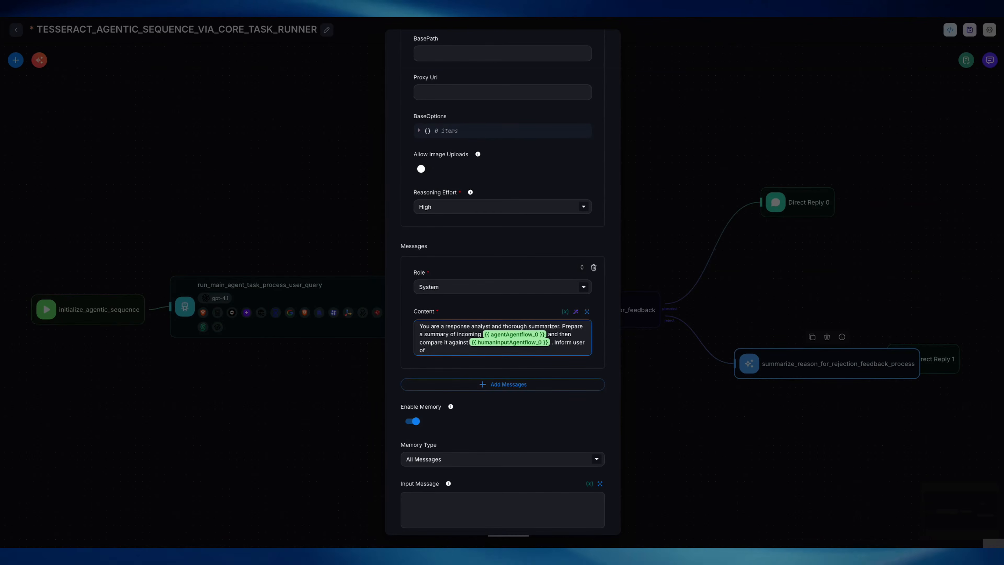
key(BackSpace)
key(BackSpace)
key(BackSpace)
key(BackSpace)
key(BackSpace)
key(BackSpace)
key(BackSpace)
key(BackSpace)
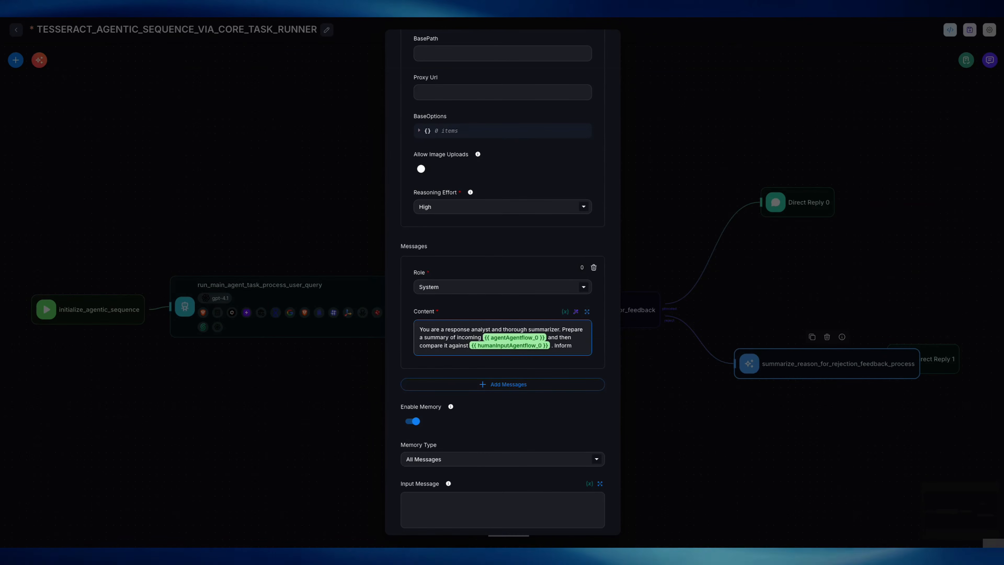
text(and p)
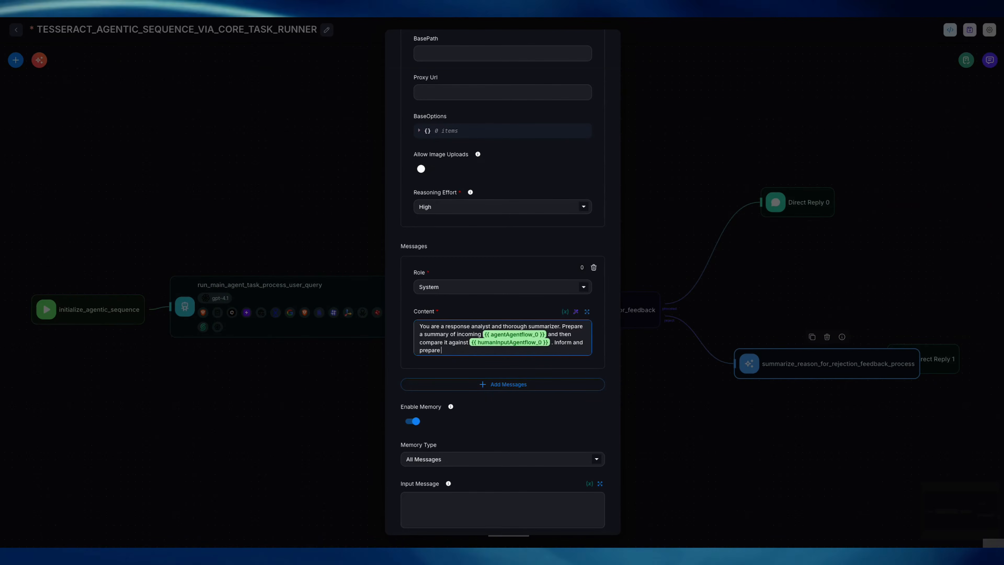
text(repare.)
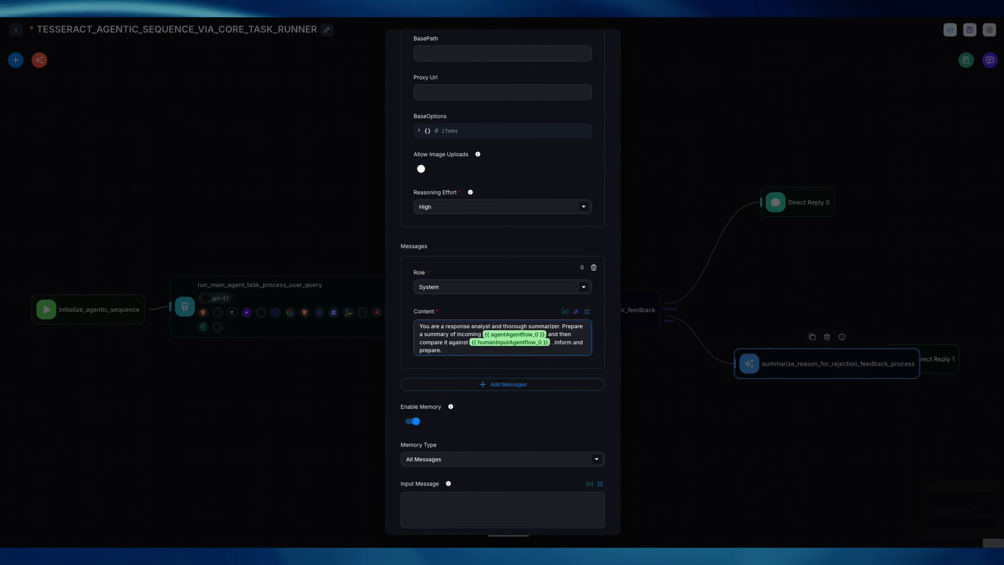
Collapse the ChatOpenAI parameters, then close the summarize node's settings and save the flow.
scroll(502, 277, down, 3)
scroll(503, 277, up, 10)
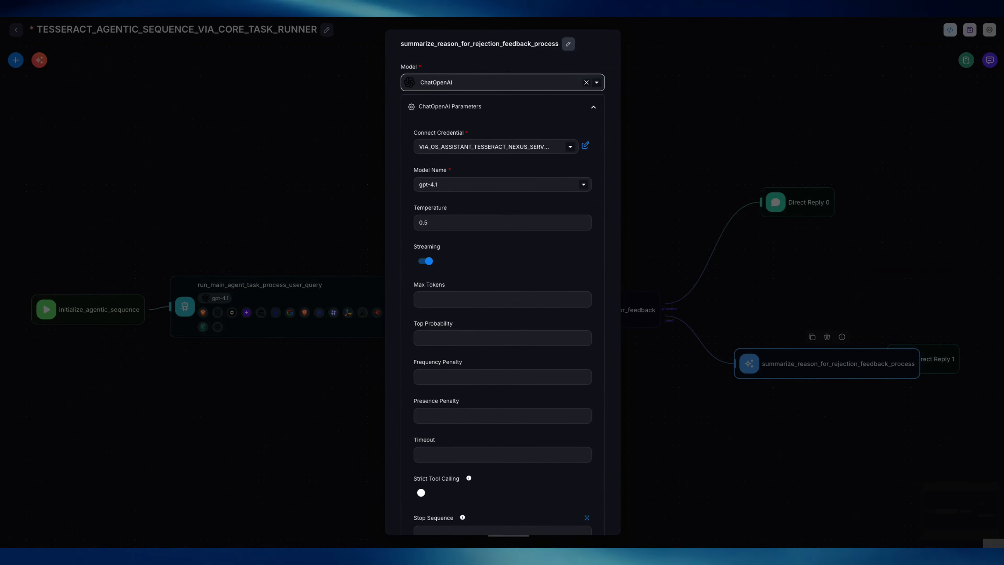
click(597, 82)
click(613, 83)
click(593, 107)
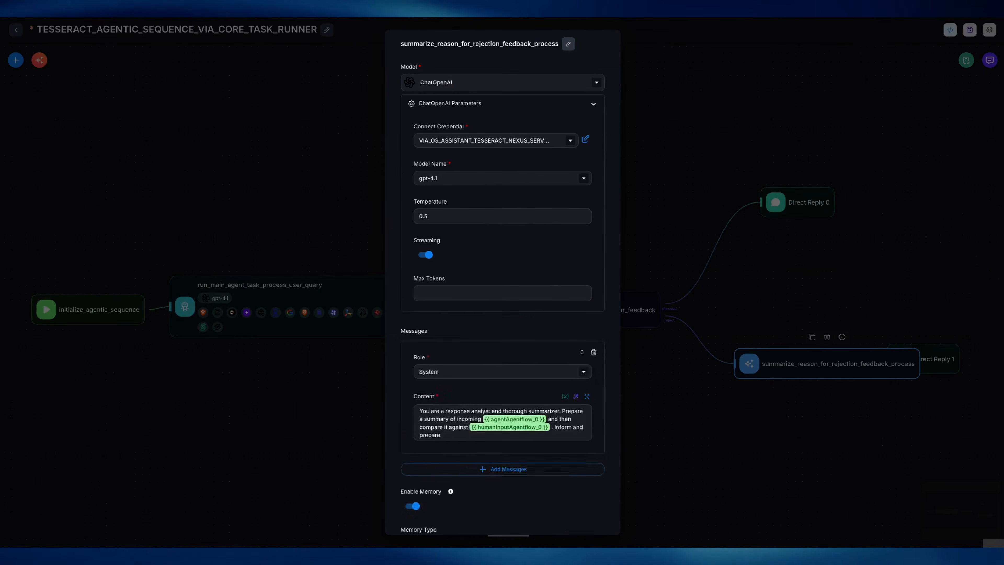
key(Escape)
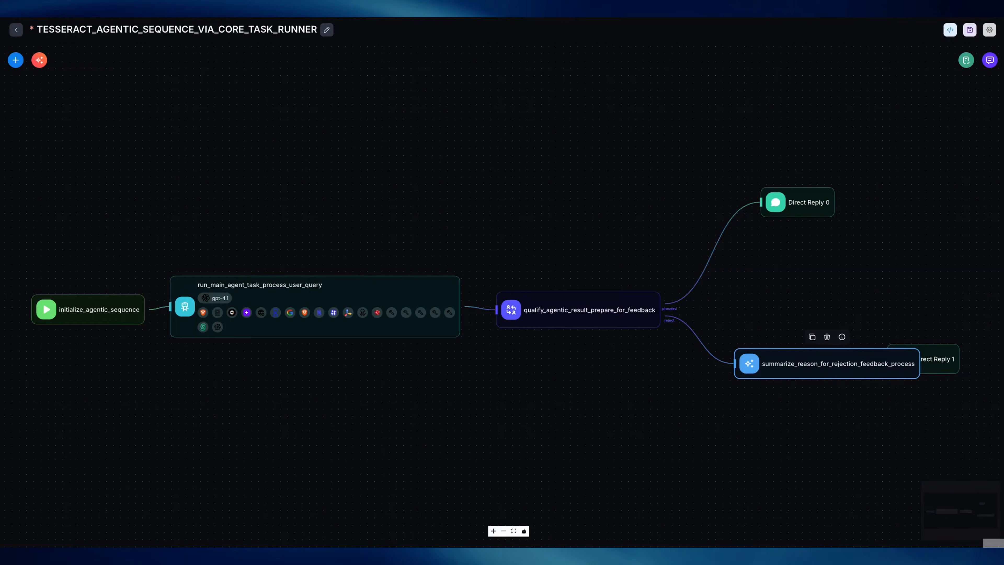
key(ctrl+s)
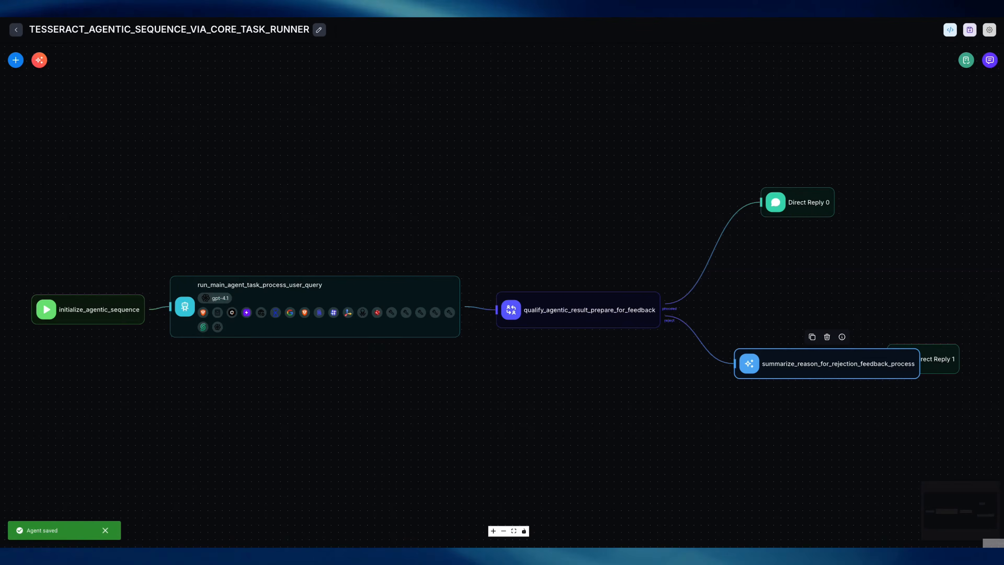
Shift the qualify_agentic_result_prepare_for_feedback node slightly left and move the summarize node left so it clears Direct Reply 1.
drag(578, 305, 564, 302)
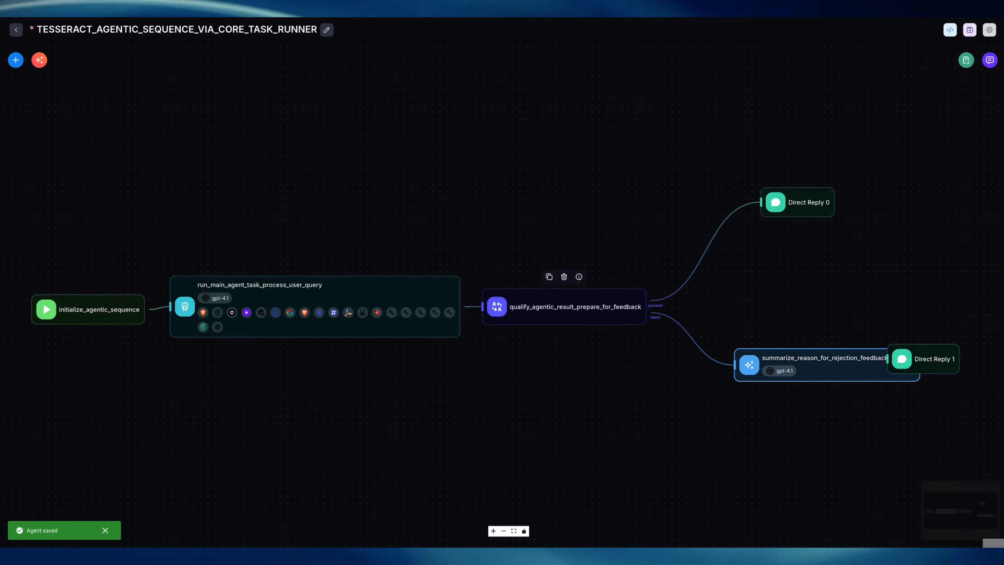
drag(822, 370, 756, 360)
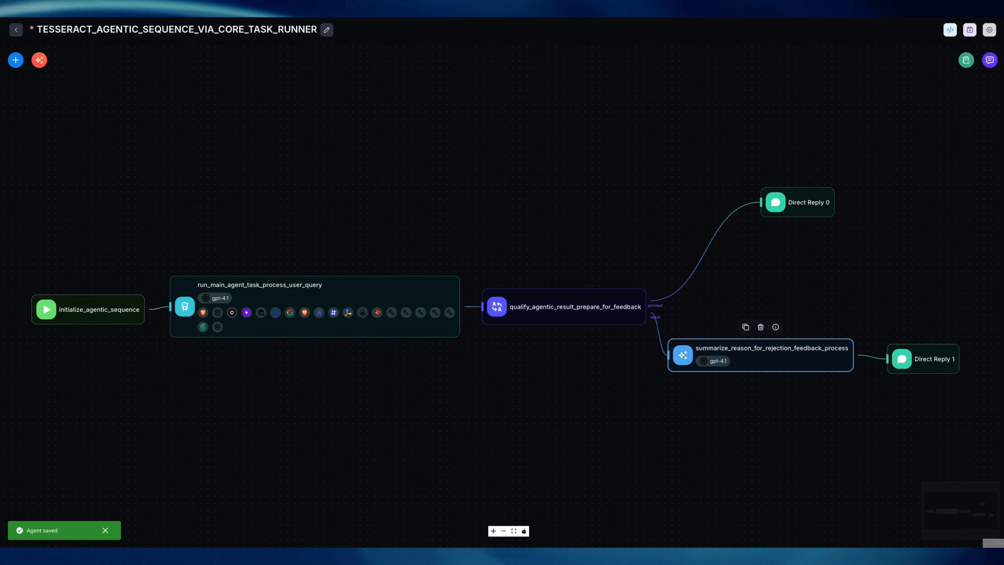
Move Direct Reply 0 down closer to the qualify node and nudge Direct Reply 1 toward the summarize node.
drag(797, 202, 736, 247)
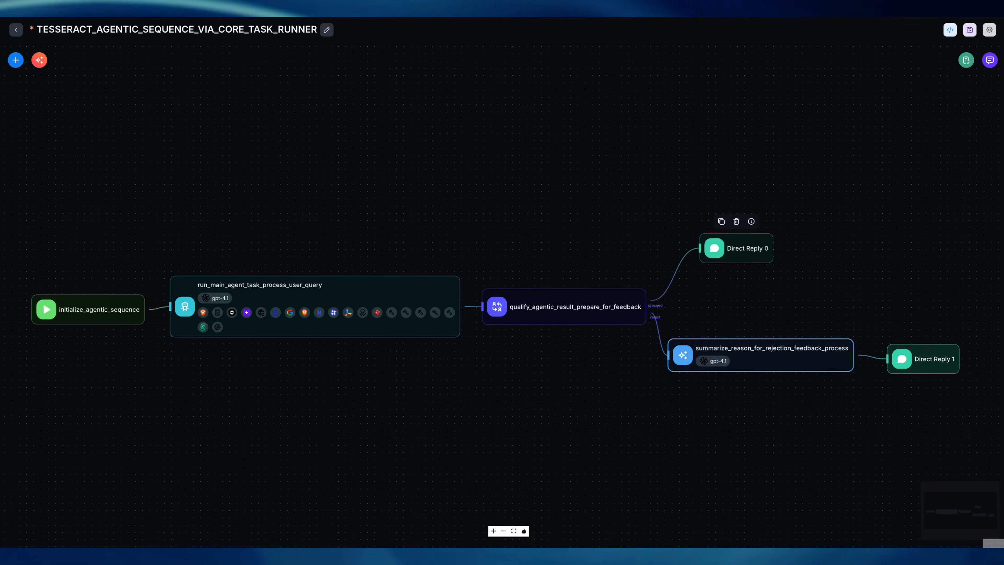
drag(925, 359, 915, 354)
Rename the Direct Reply 0 node as respond_to_user_end_runtime_event.
double_click(735, 248)
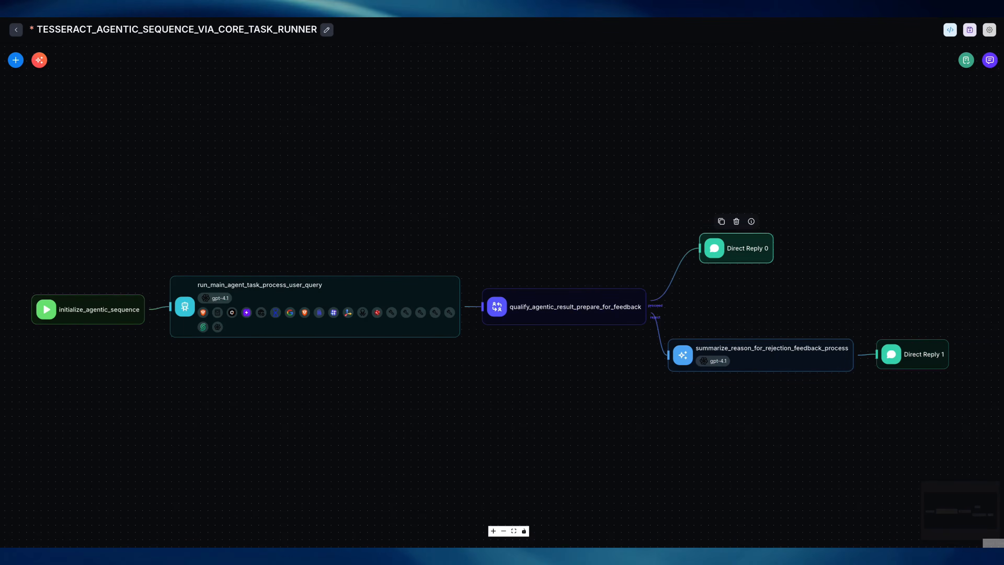
click(453, 248)
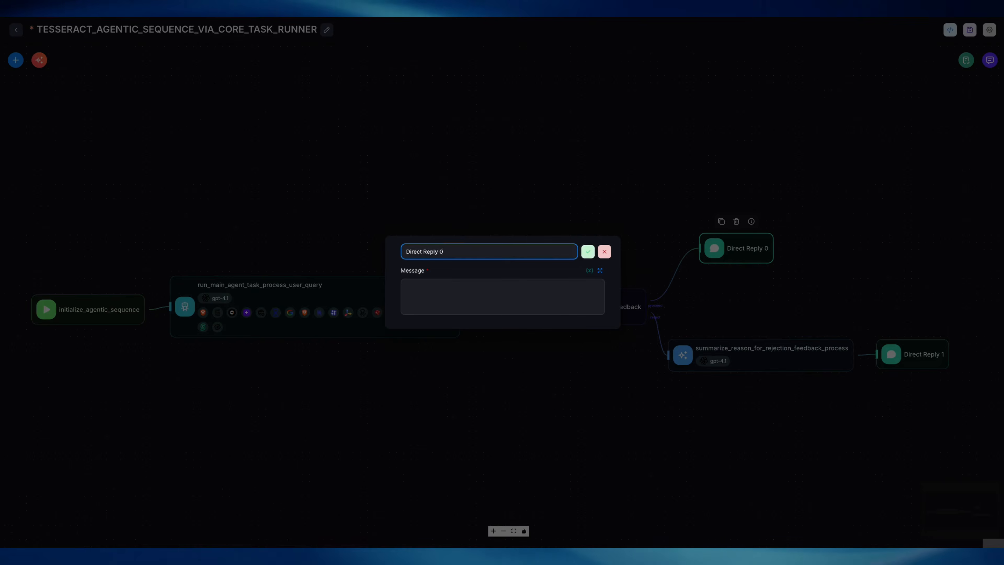
key(ctrl+a)
text(respond_t)
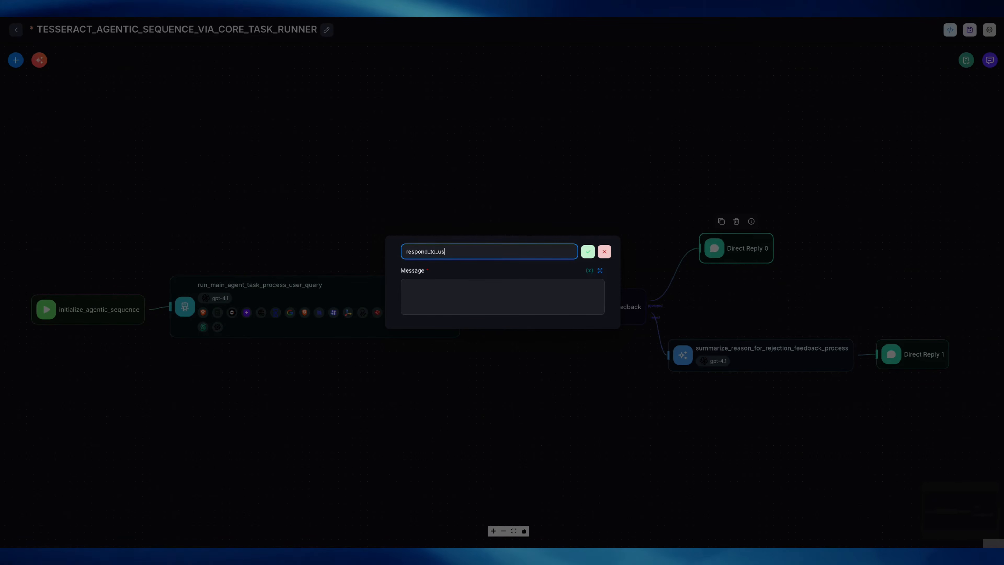
text(o_user_end_runtime_event)
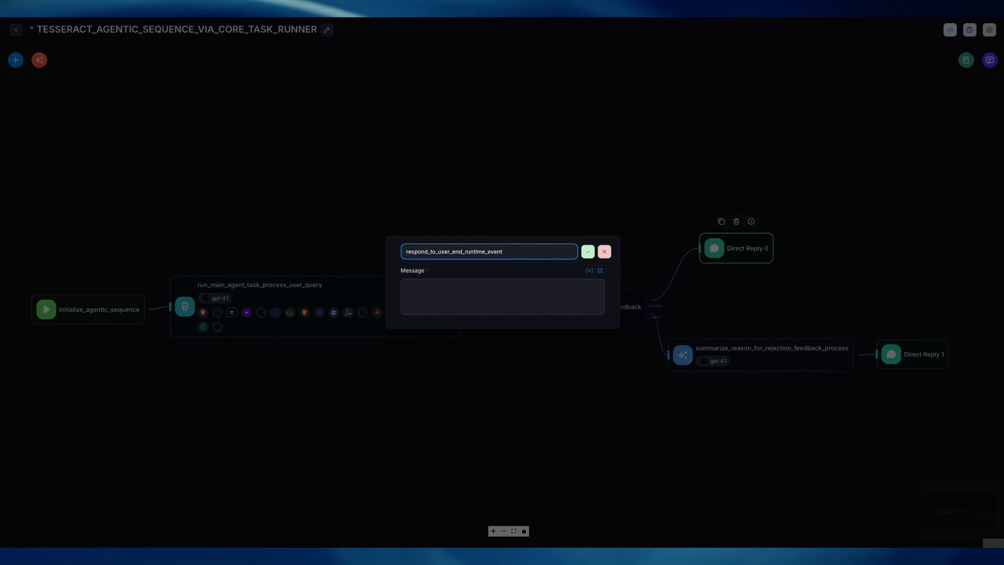
key(Return)
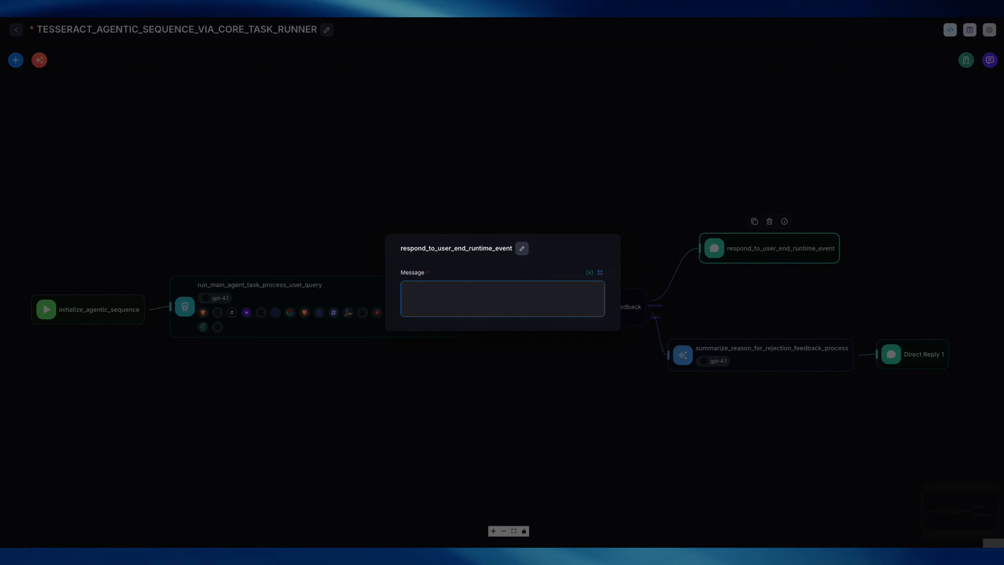
Begin the reply message with "All set ~ Agentic Results below:" followed by blank lines.
text(All set)
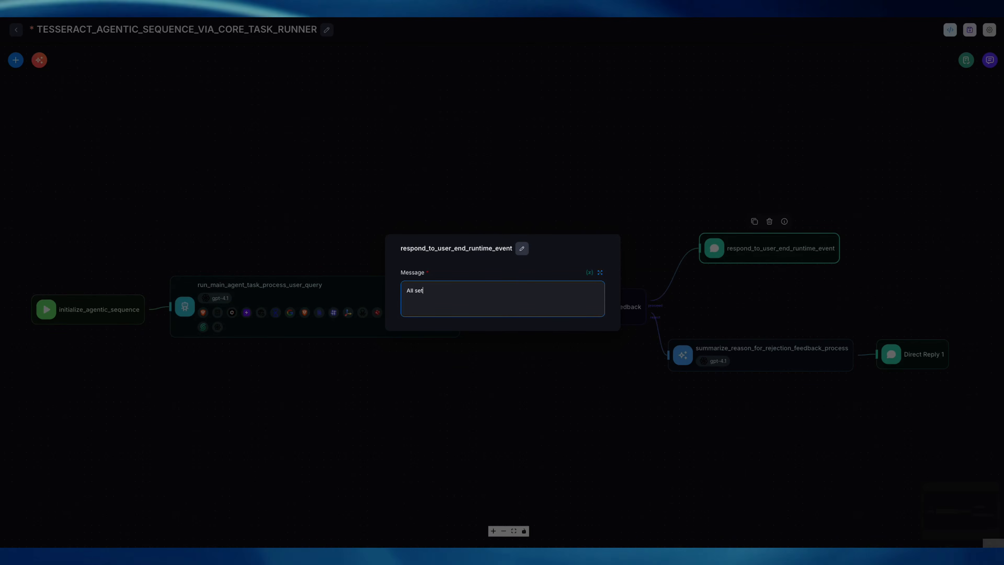
text(~ Age)
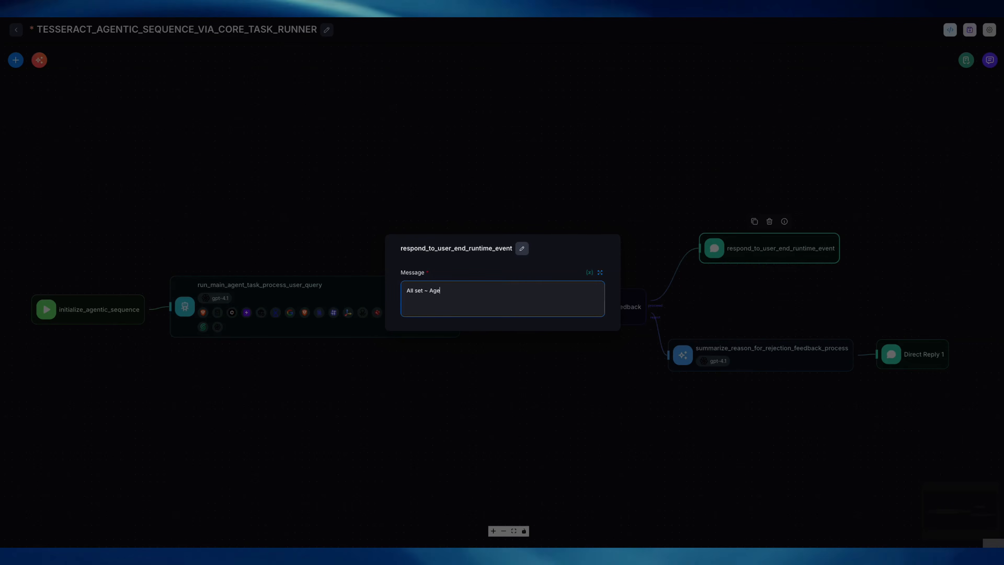
text(ntic Result)
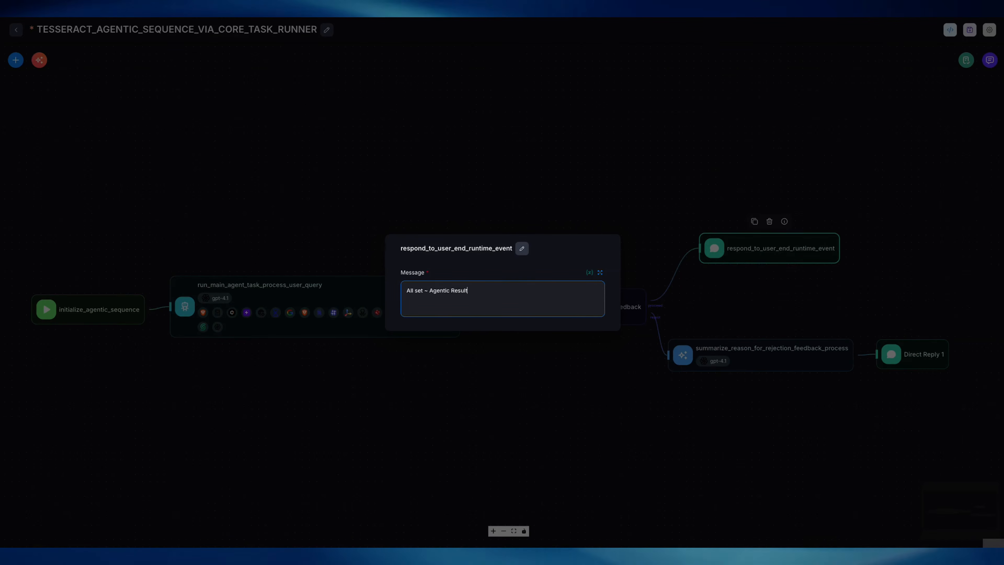
text(s below:)
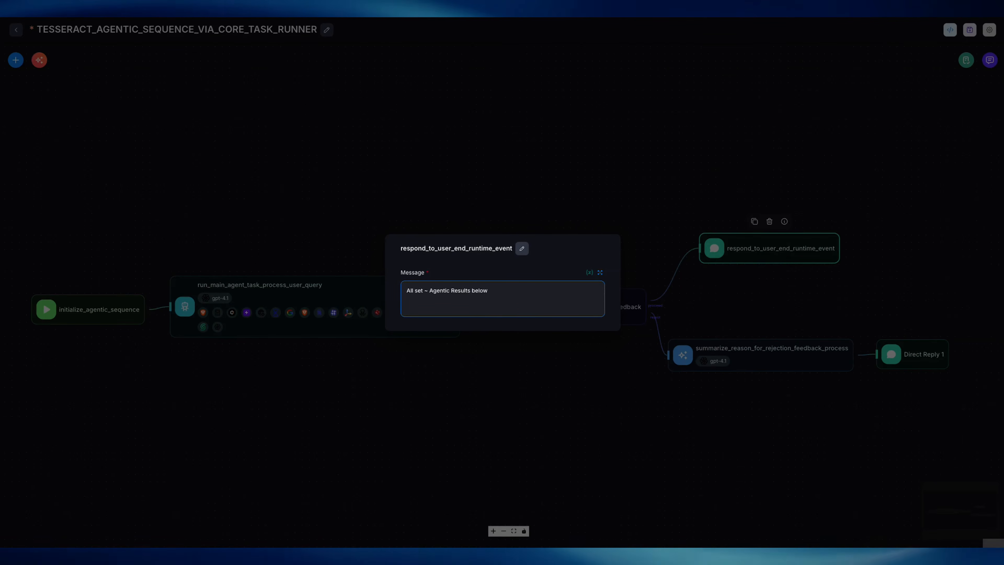
key(Return)
key(Return)
key(Return)
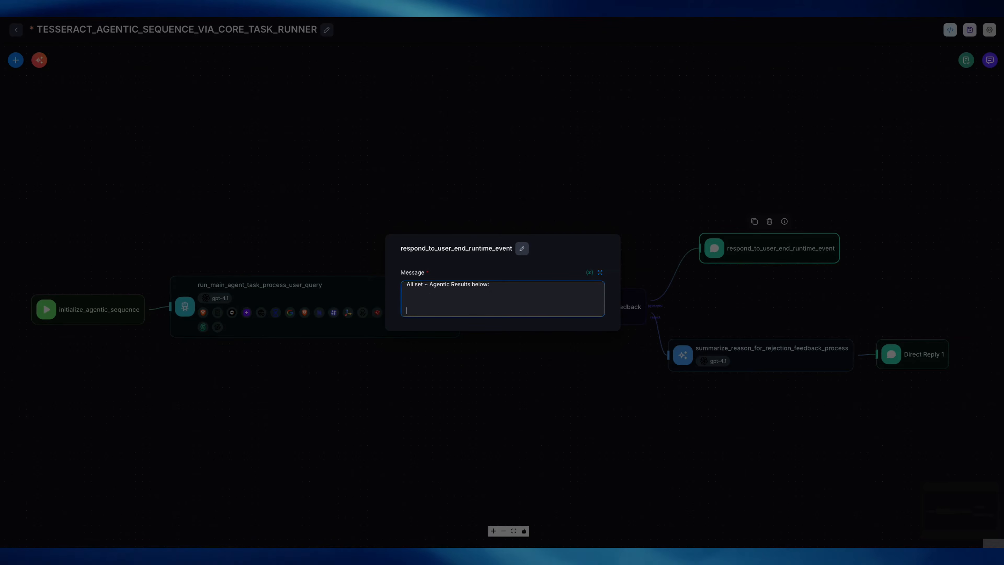
Insert the agentAgentflow_0 node output variable below the message's opening line.
text({{)
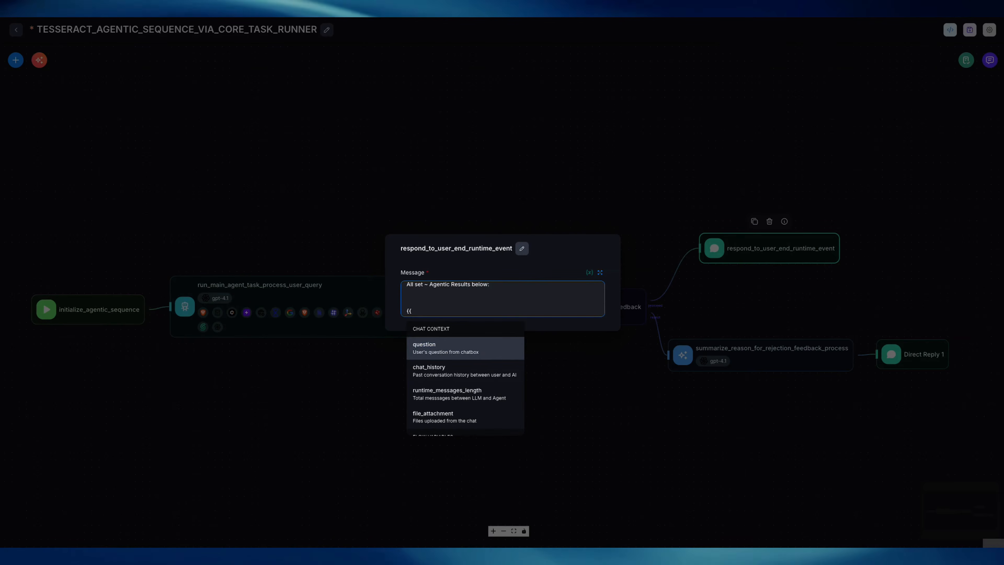
scroll(465, 371, down, 1)
scroll(465, 368, down, 1)
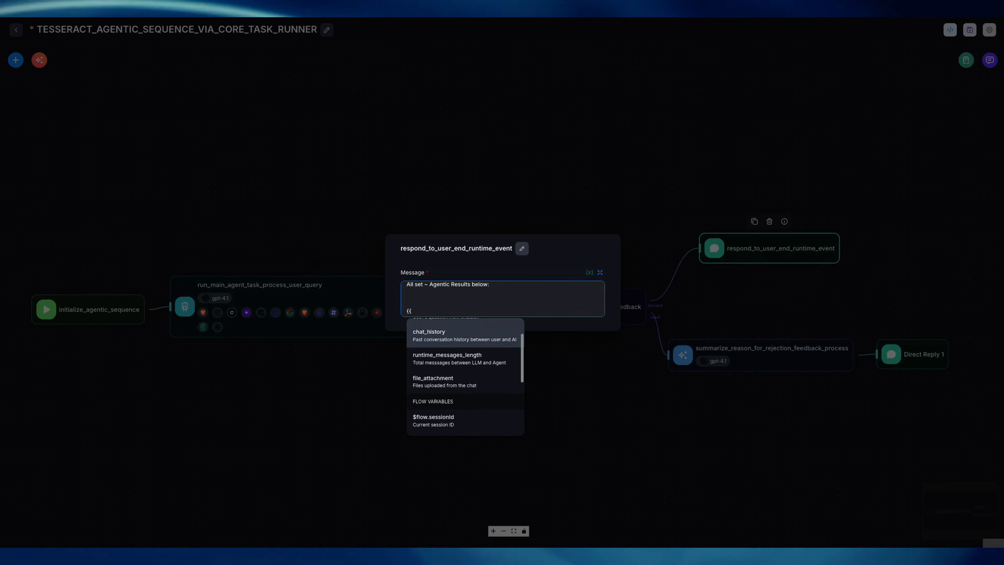
scroll(465, 379, down, 2)
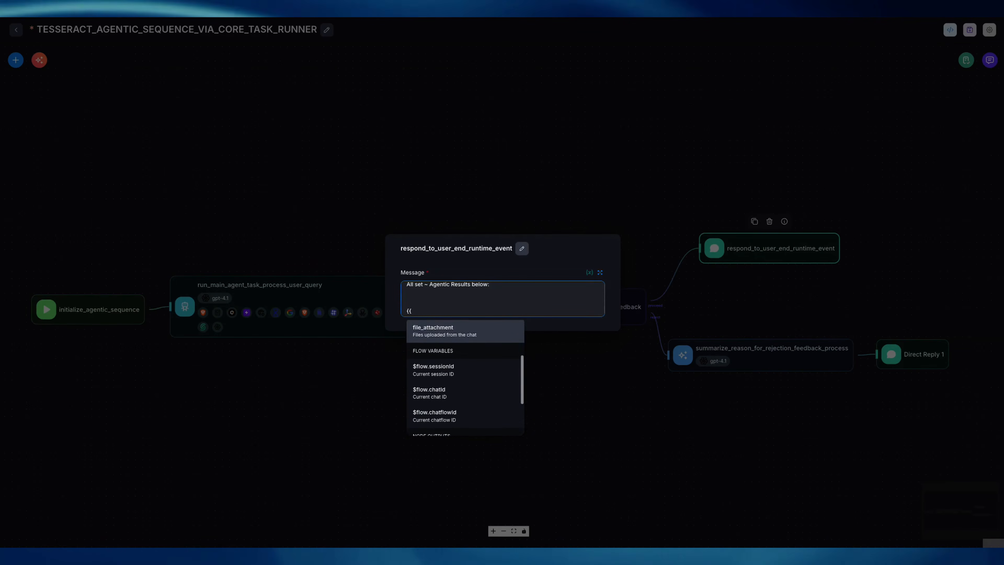
scroll(465, 386, down, 2)
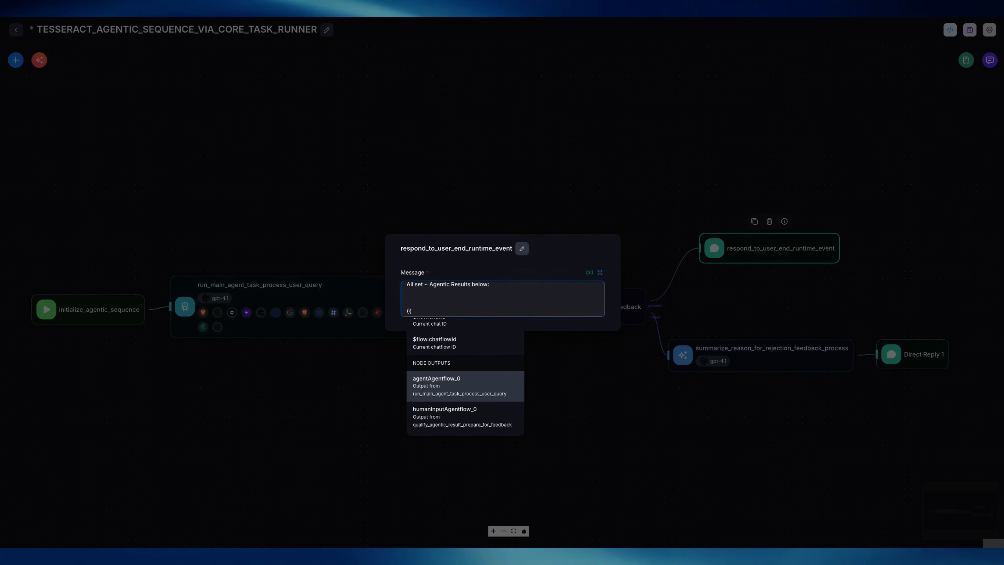
key(Return)
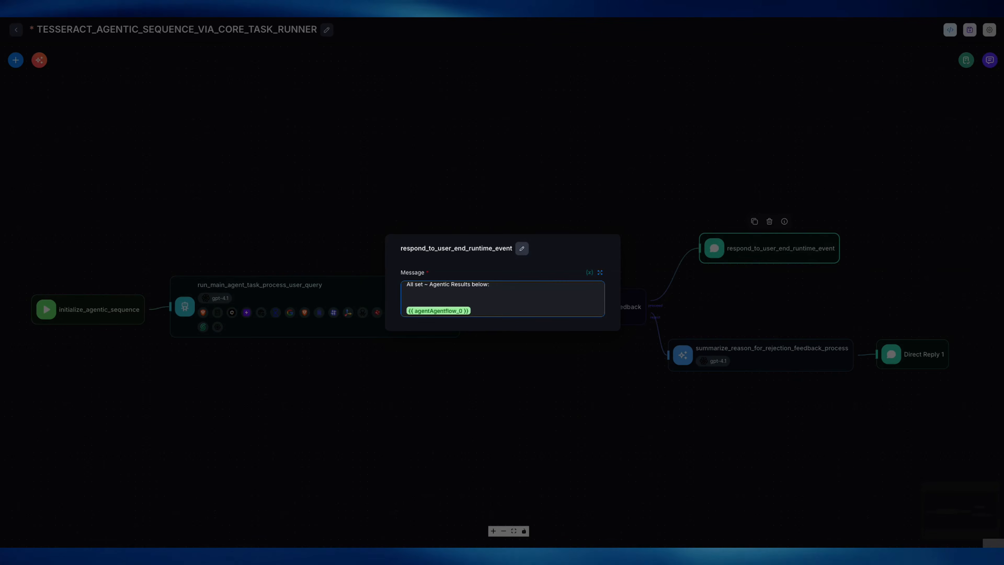
Add a horizontal divider below the variable in the message and insert the agentAgentflow_0 node output again beneath it.
key(Return)
key(Return)
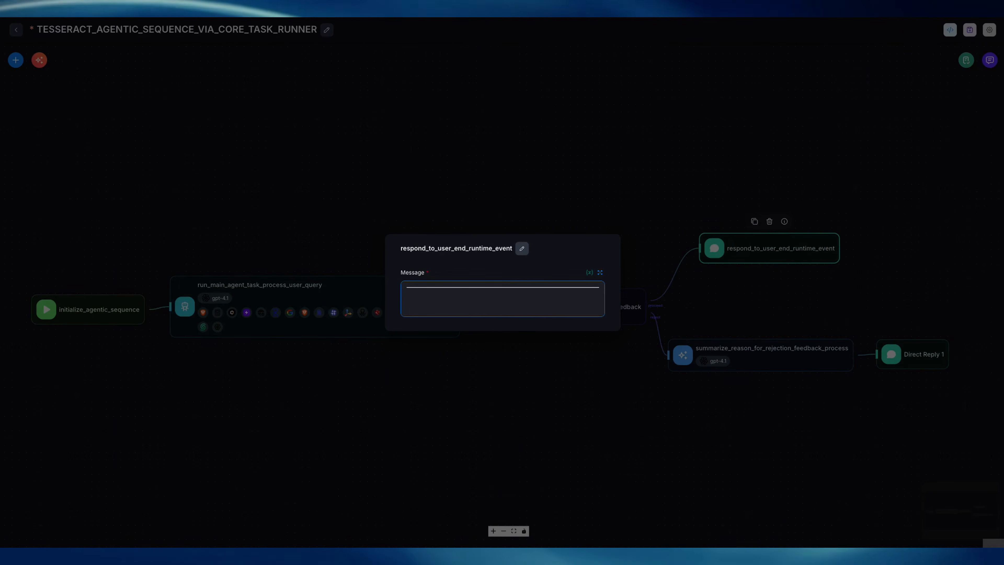
text({{)
key(Down)
key(Down)
key(Down)
key(Down)
key(Down)
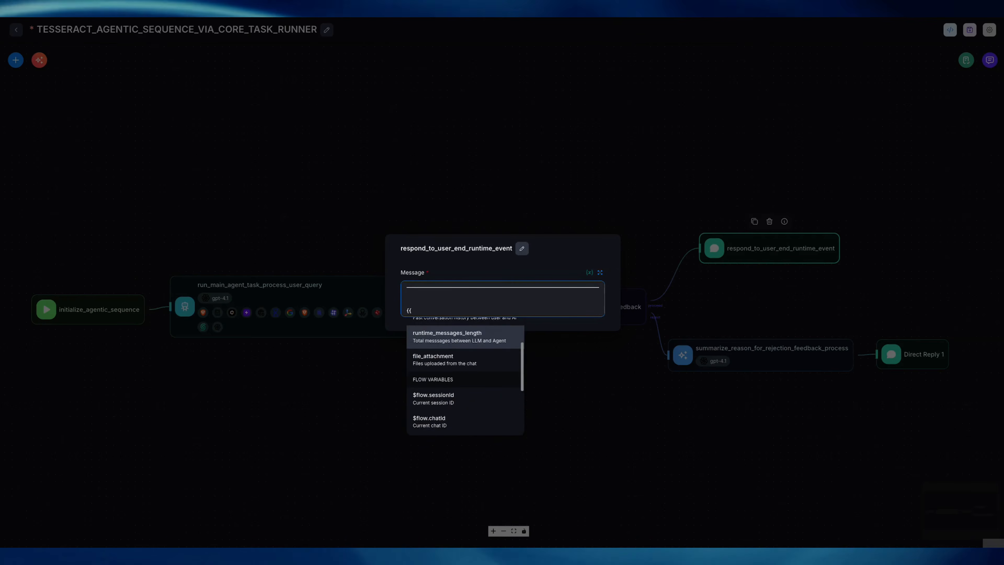
key(Down)
key(Down)
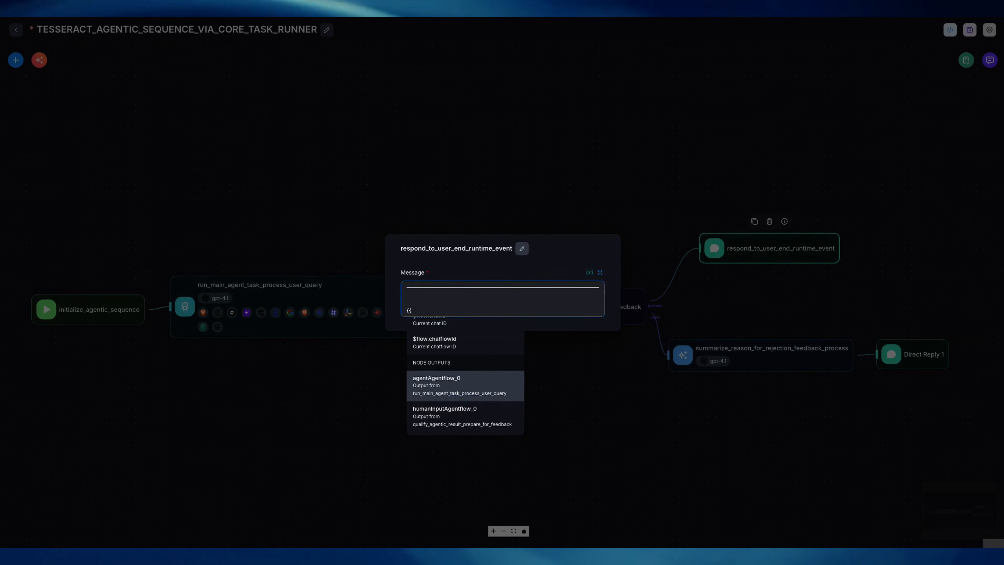
key(Return)
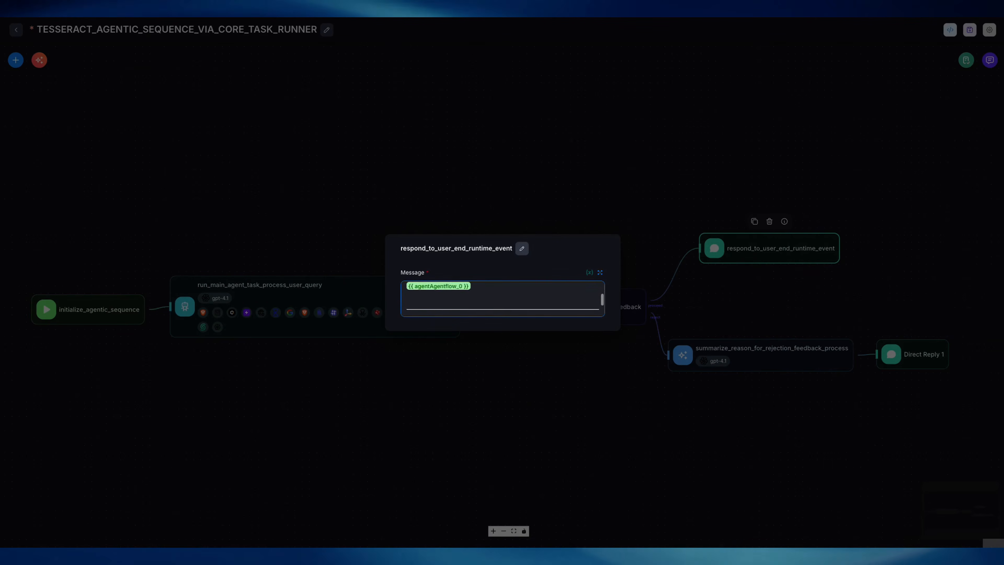
Close the respond_to_user_end_runtime_event settings and save the flow.
scroll(502, 299, up, 1)
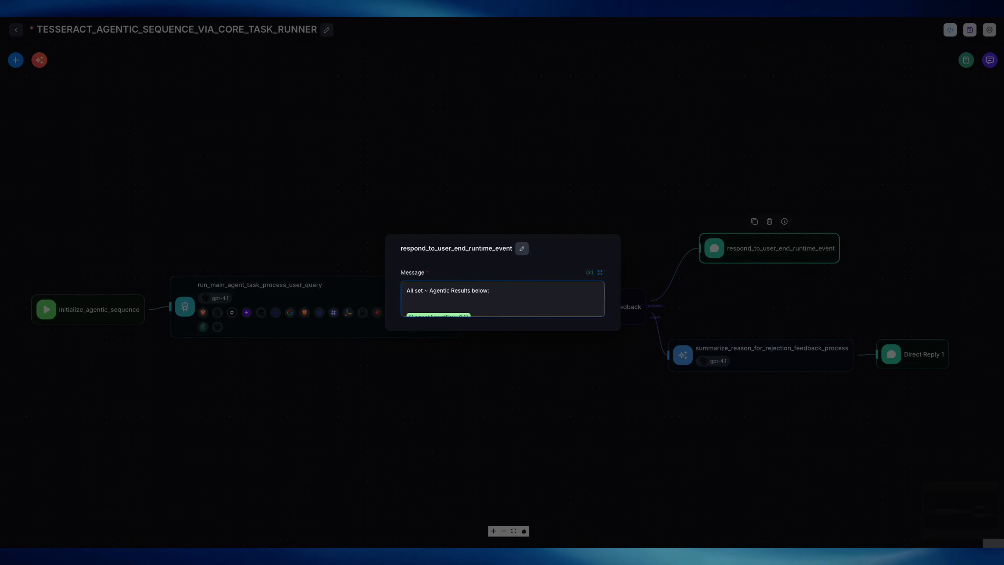
key(Escape)
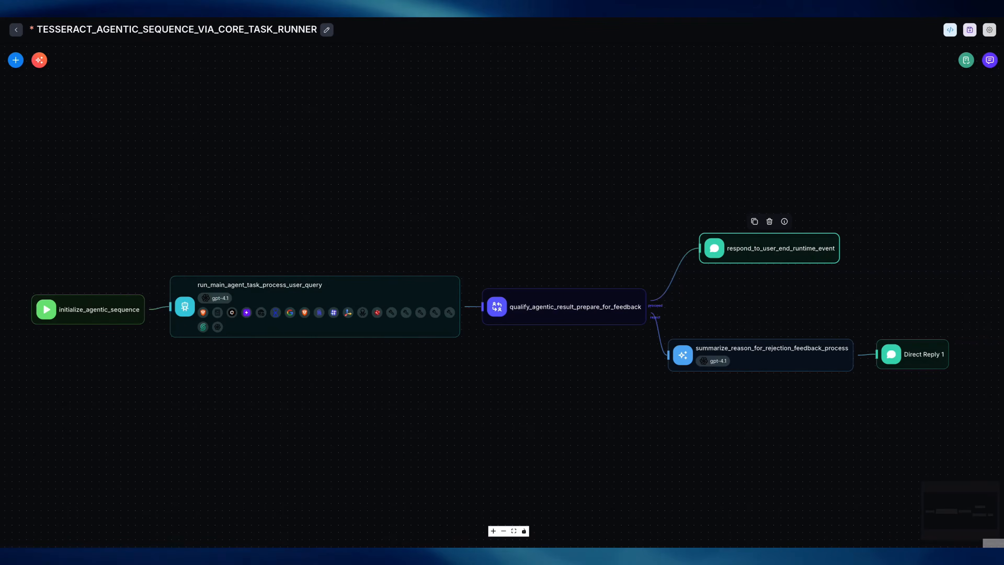
key(ctrl+s)
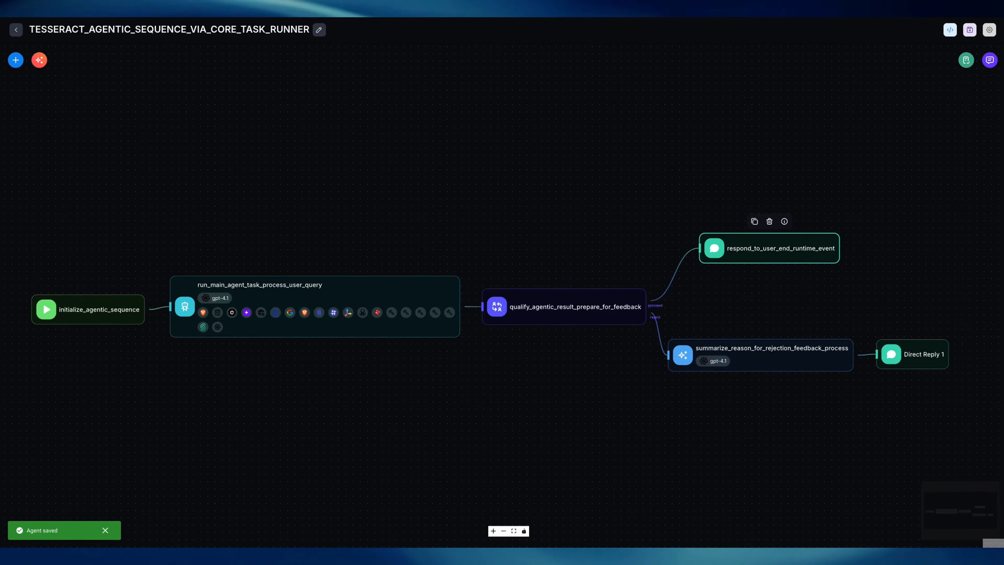
Review the settings of the summarize_reason_for_rejection_feedback_process node and close them.
double_click(761, 354)
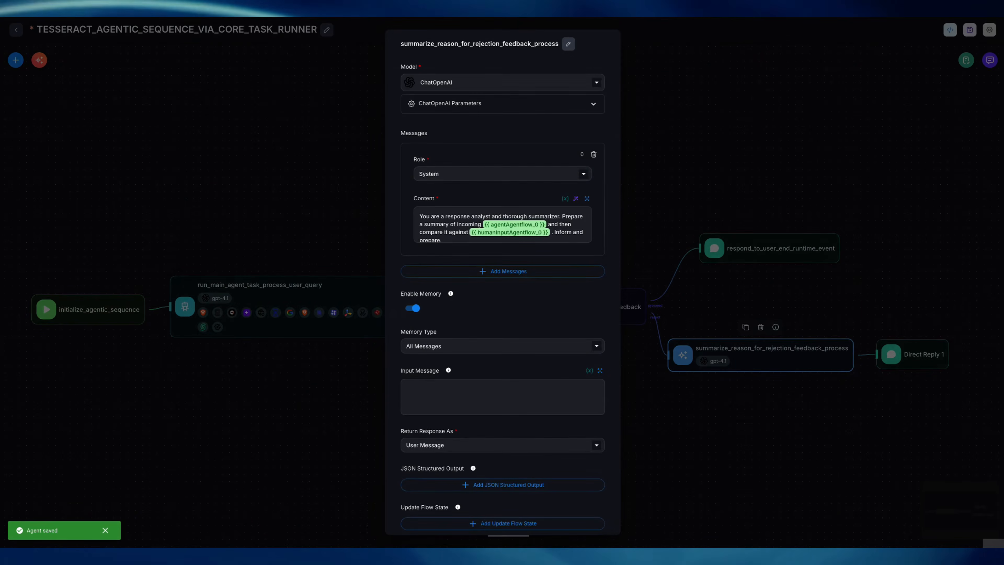
scroll(503, 282, down, 1)
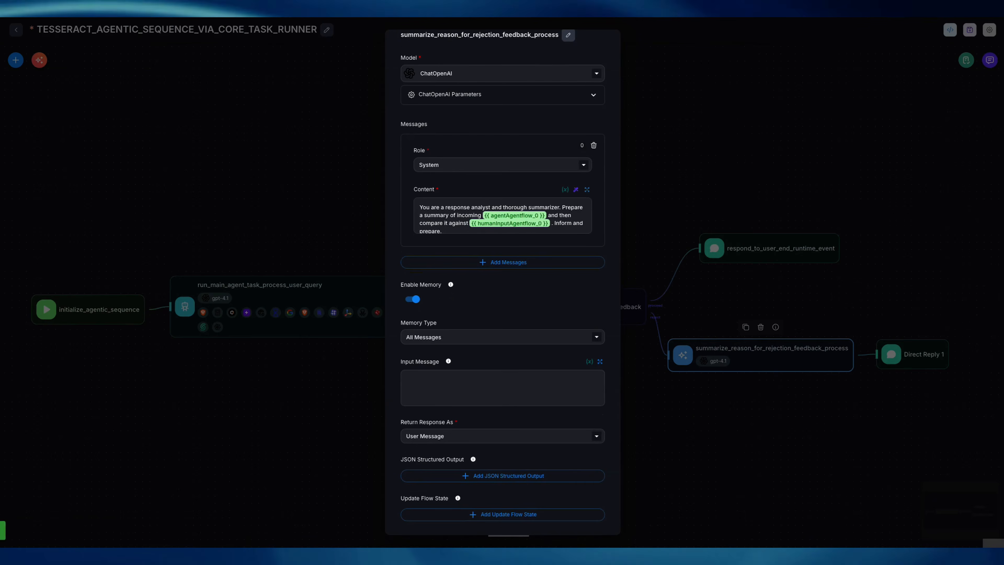
scroll(503, 282, up, 1)
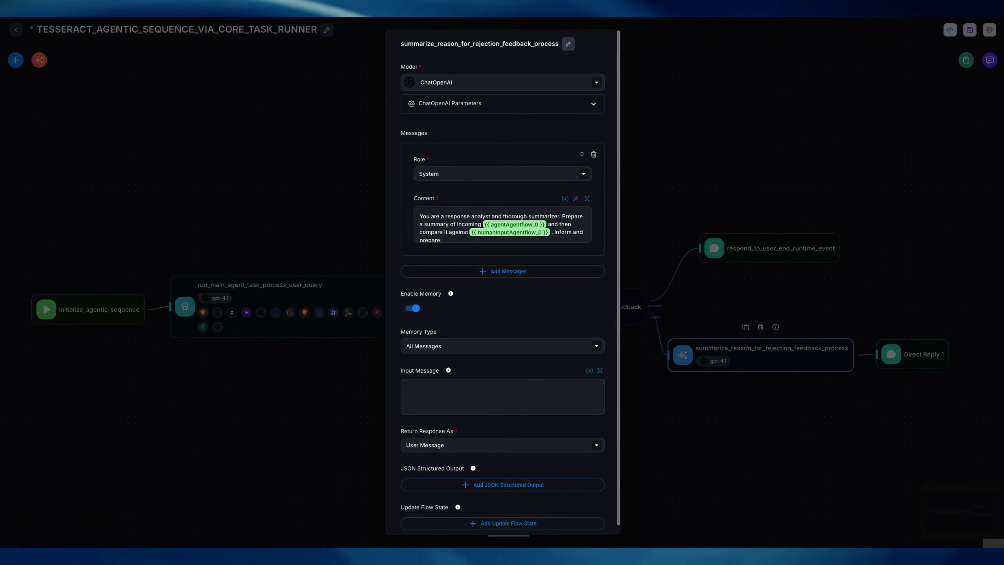
key(Escape)
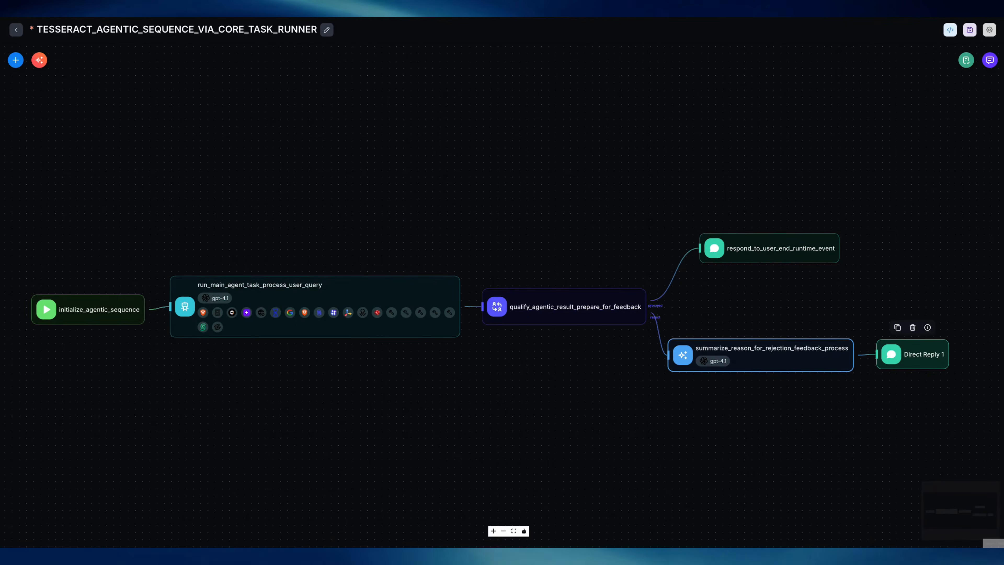
Rename the Direct Reply 1 node as respond_to_user_on_rejection_path.
double_click(912, 354)
click(451, 249)
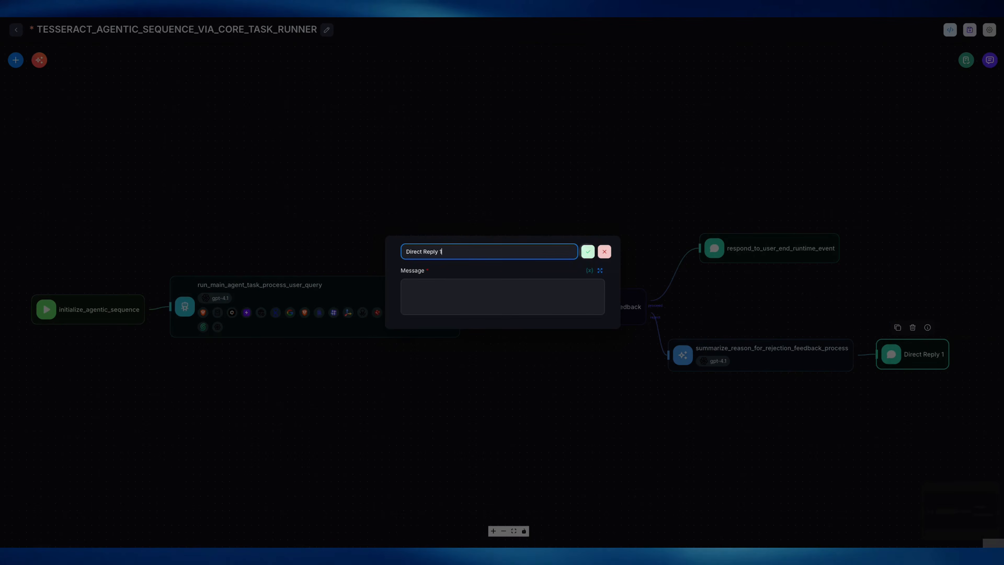
key(ctrl+a)
text(re)
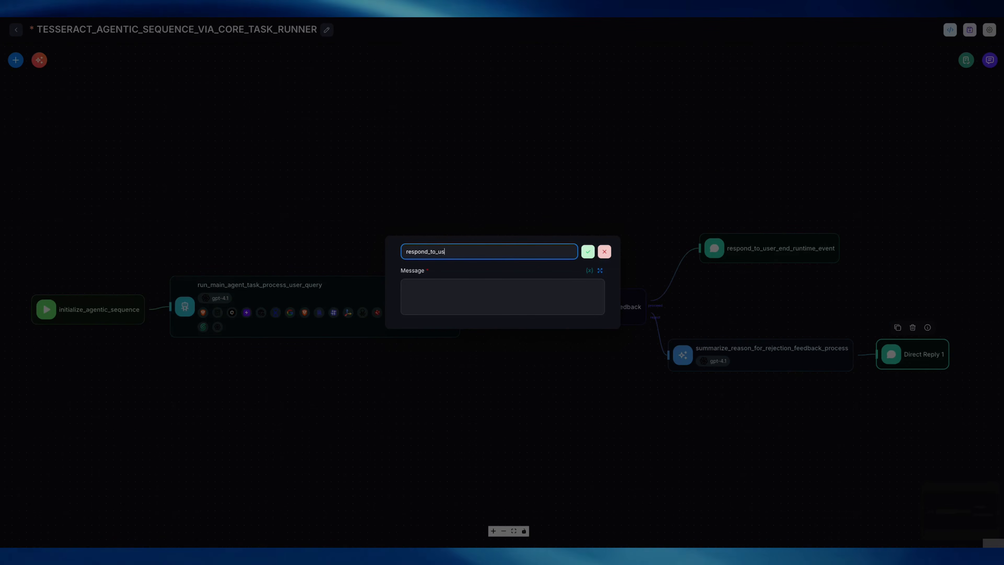
text(spond_to_user_o)
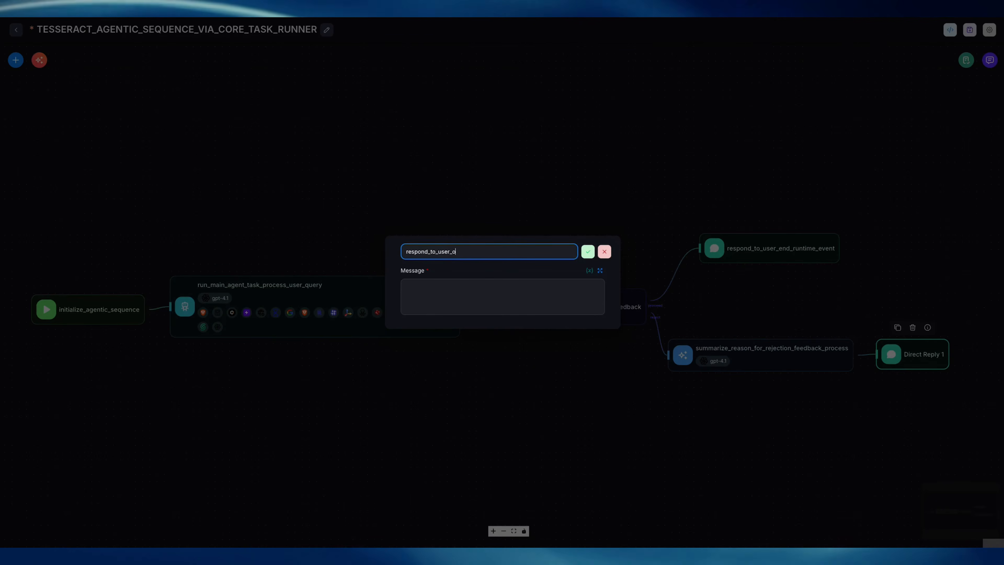
text(n_rejectio)
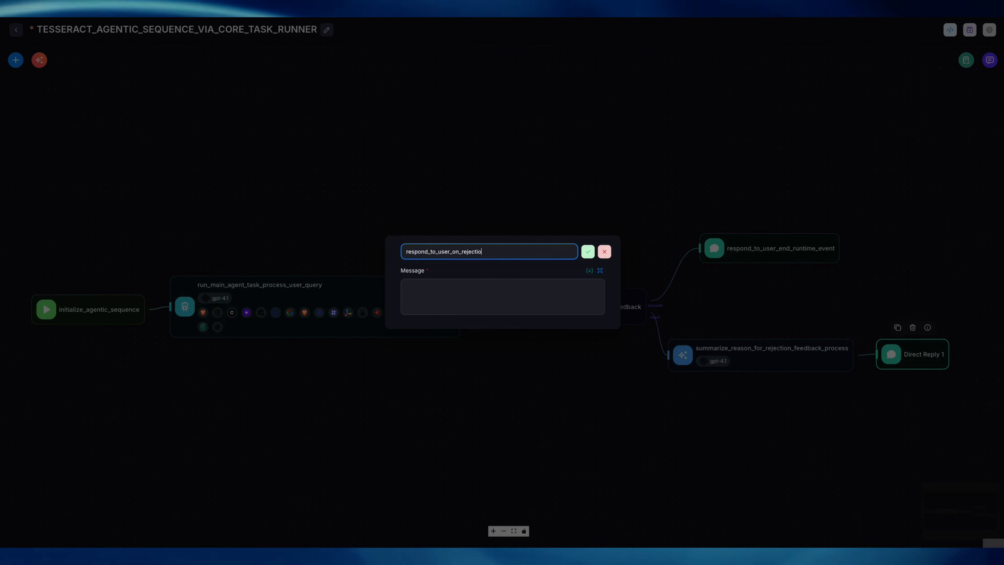
text(n_path)
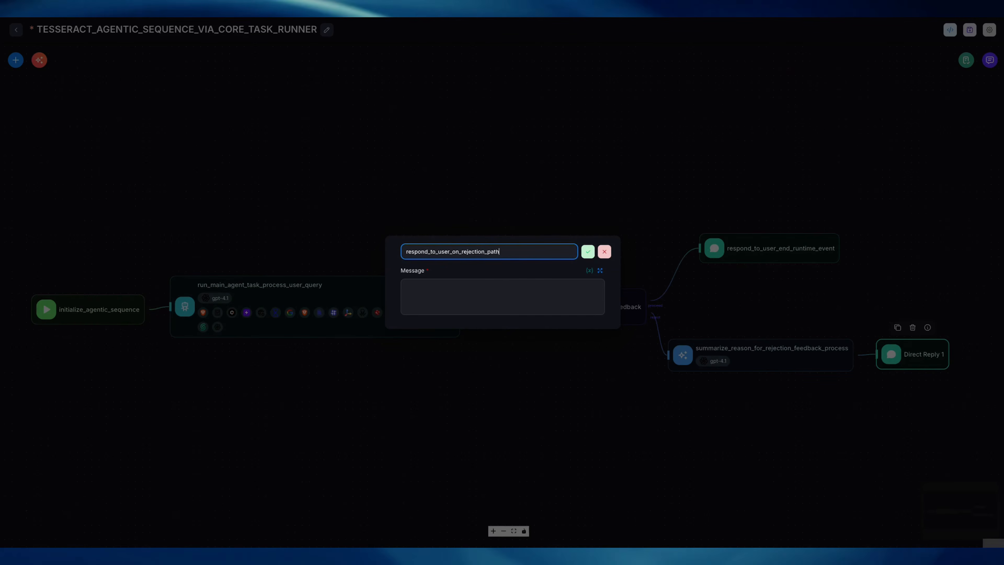
key(Return)
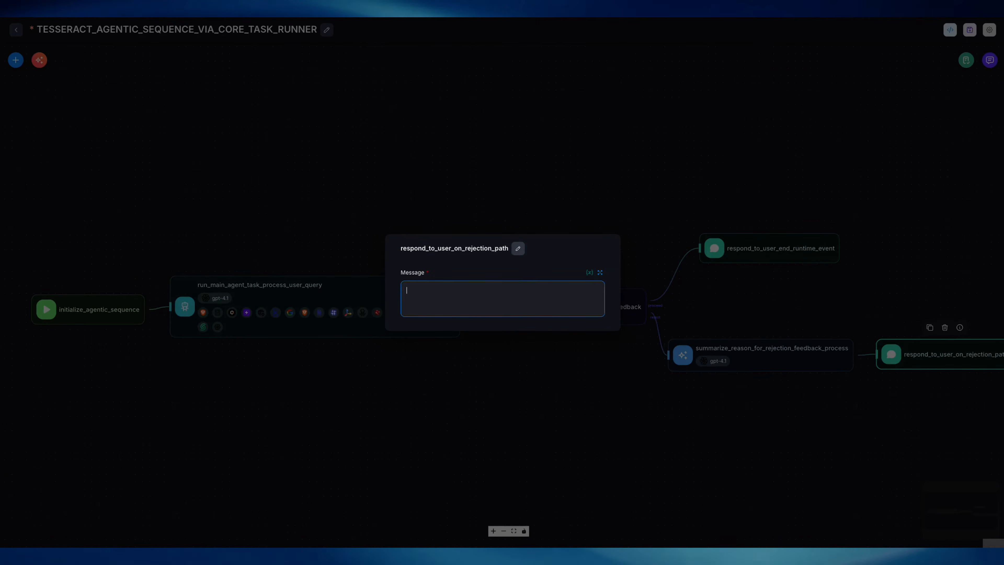
Insert the agentAgentflow_0 node output in the rejection reply message and head it with the line "Core Agent:".
text({{)
key(Down)
key(Down)
key(Down)
key(Down)
key(Down)
key(Down)
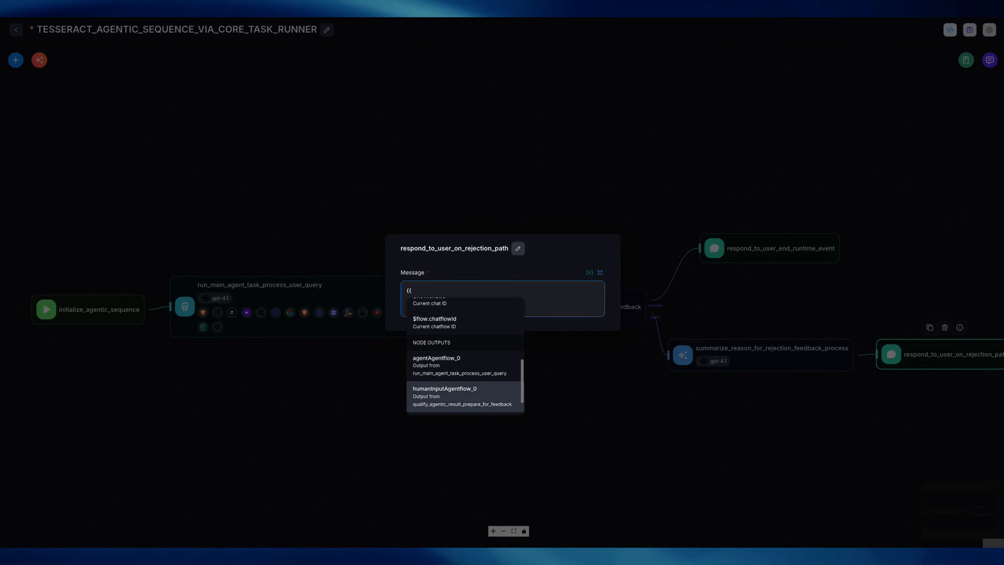
key(Up)
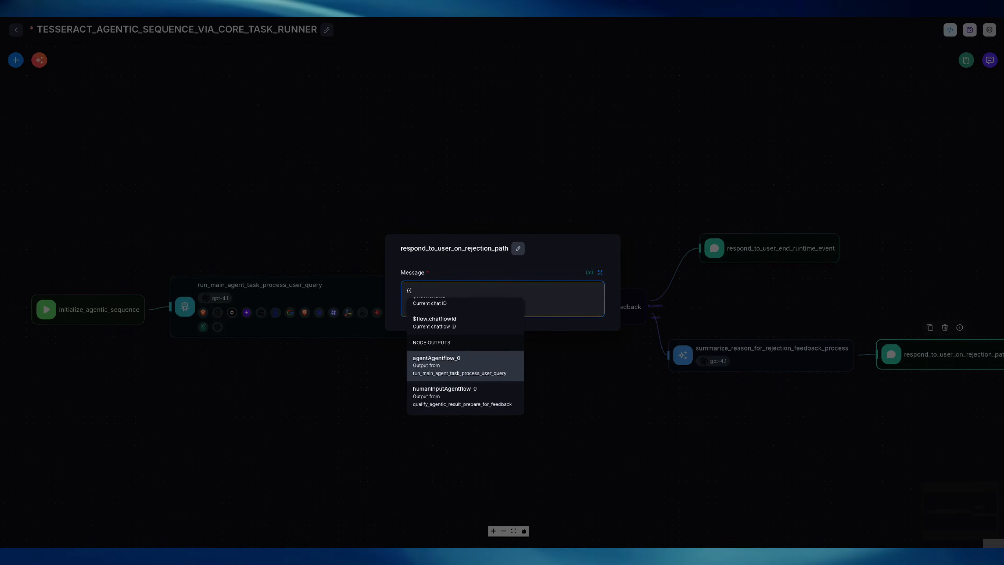
key(Return)
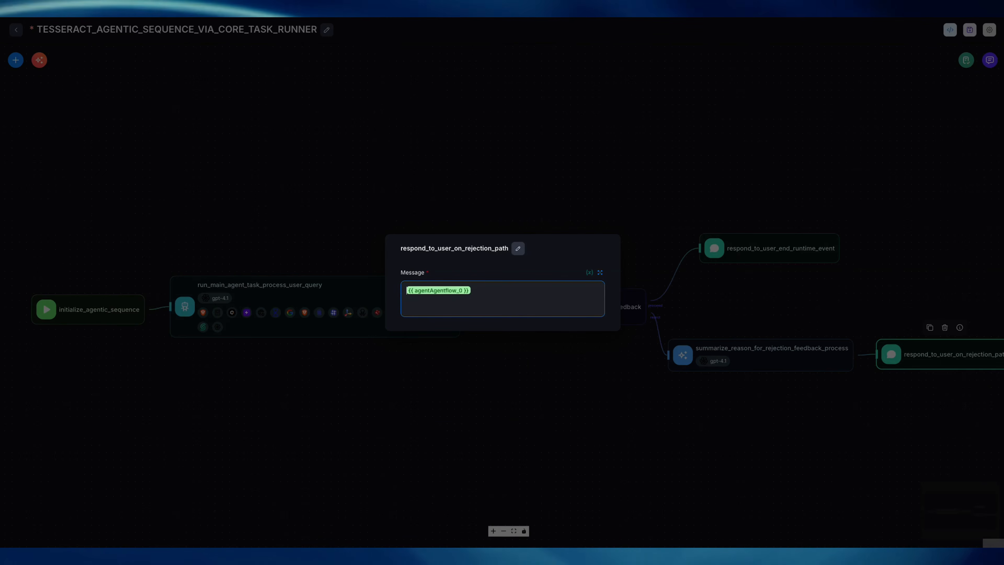
key(Return)
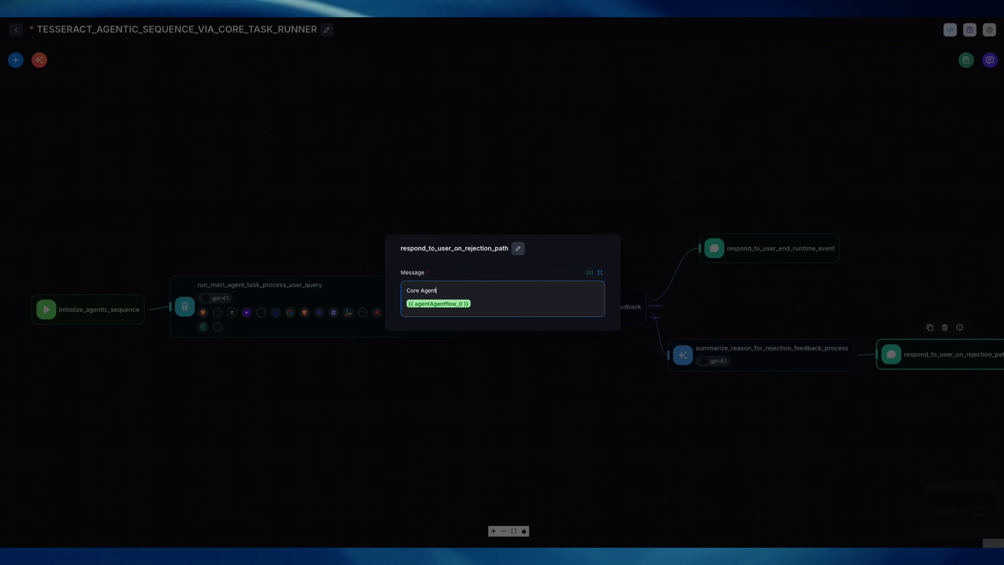
key(Down)
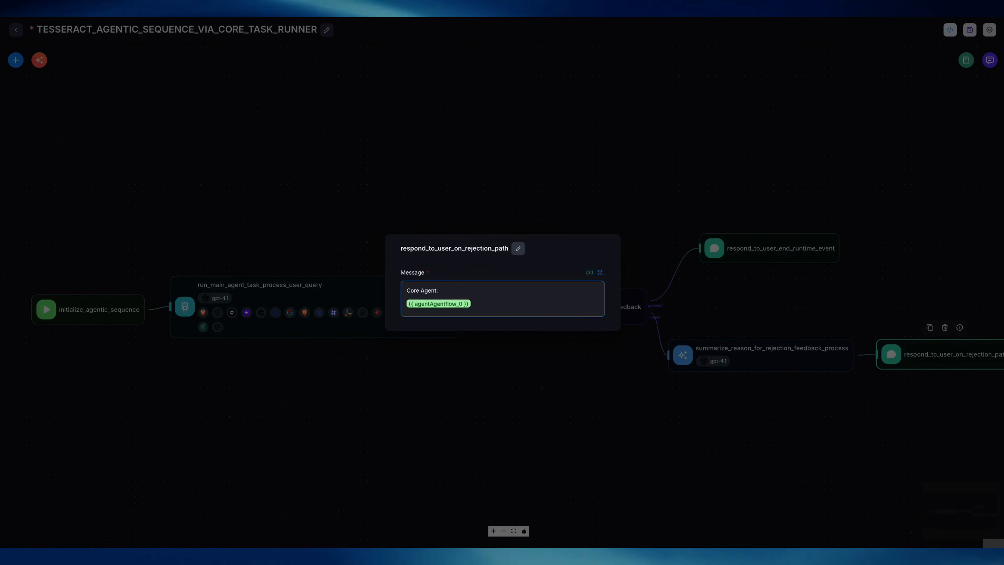
Add a horizontal divider below the agent output, followed by the heading "Human In The Loop Intervention and summary:".
key(Return)
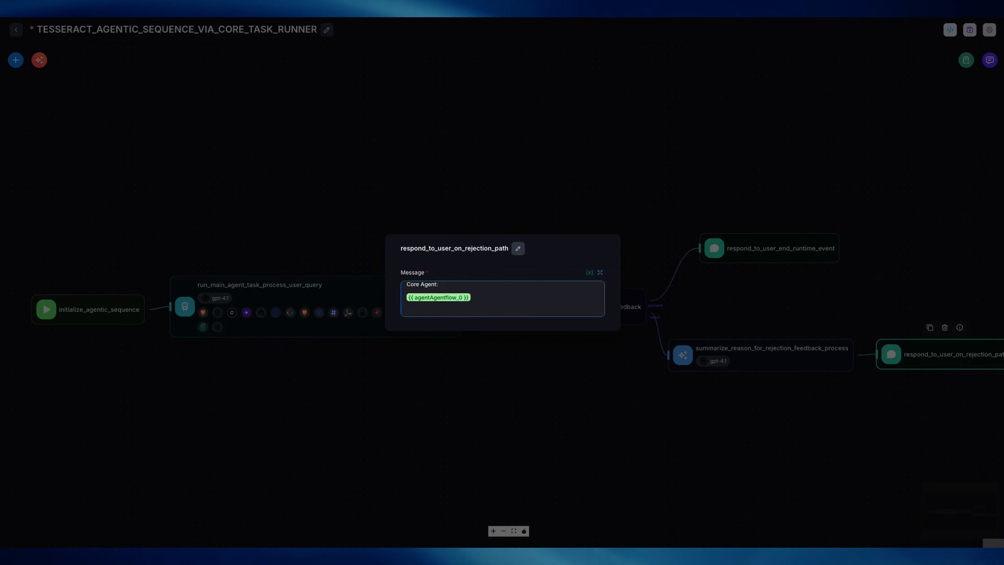
text(---Human)
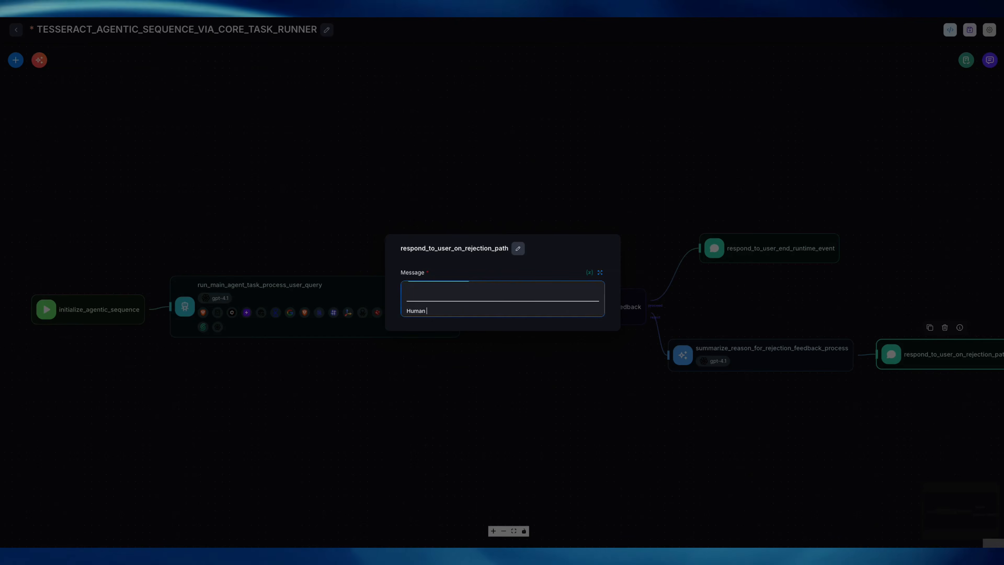
text(n )
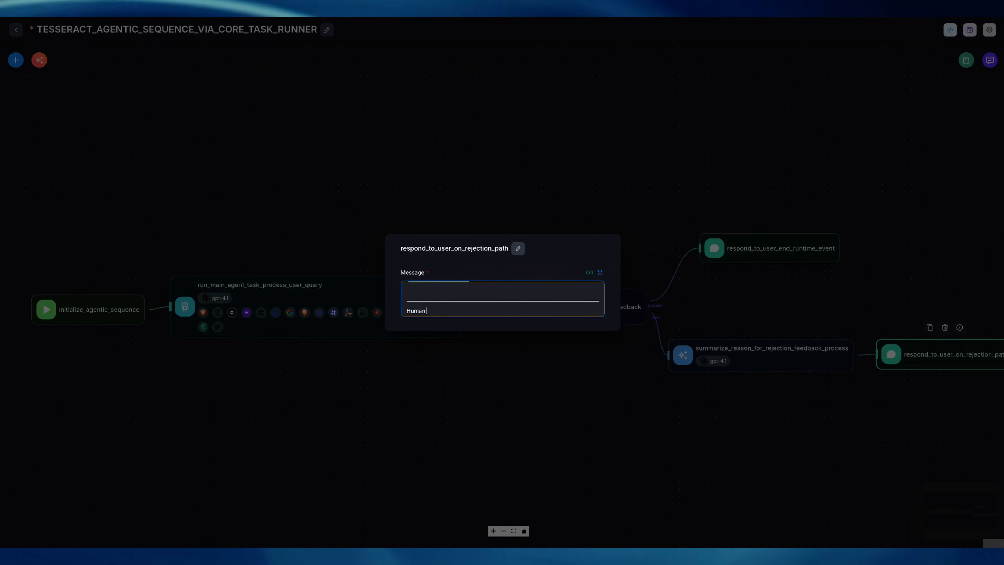
text(In The Loo)
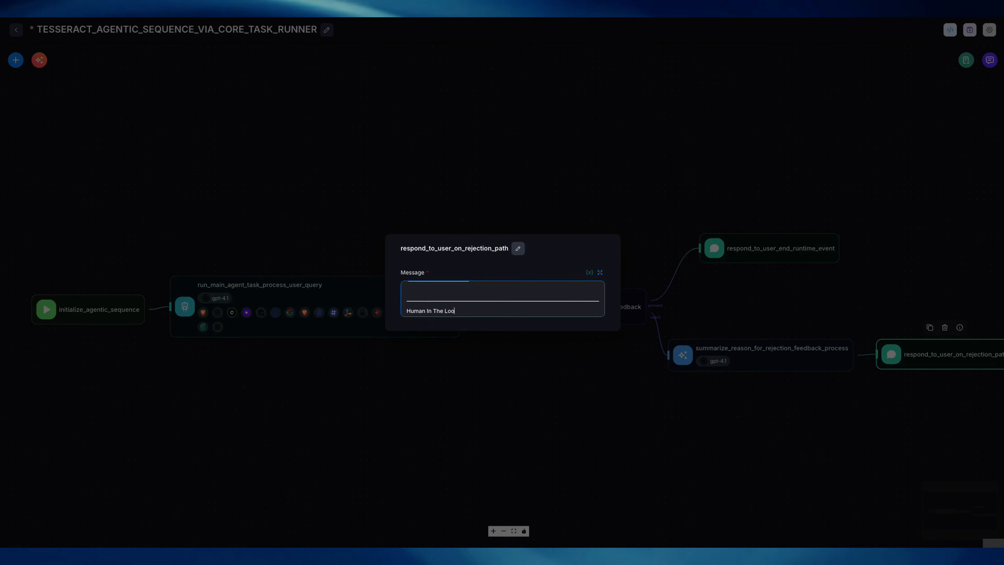
text(p IUnterv)
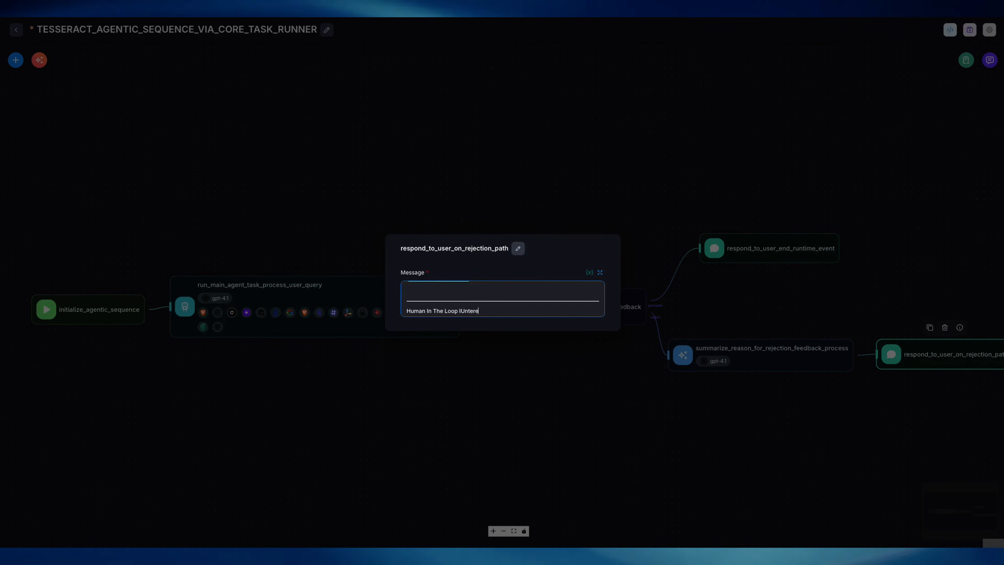
key(BackSpace)
key(BackSpace)
key(BackSpace)
key(BackSpace)
key(BackSpace)
key(BackSpace)
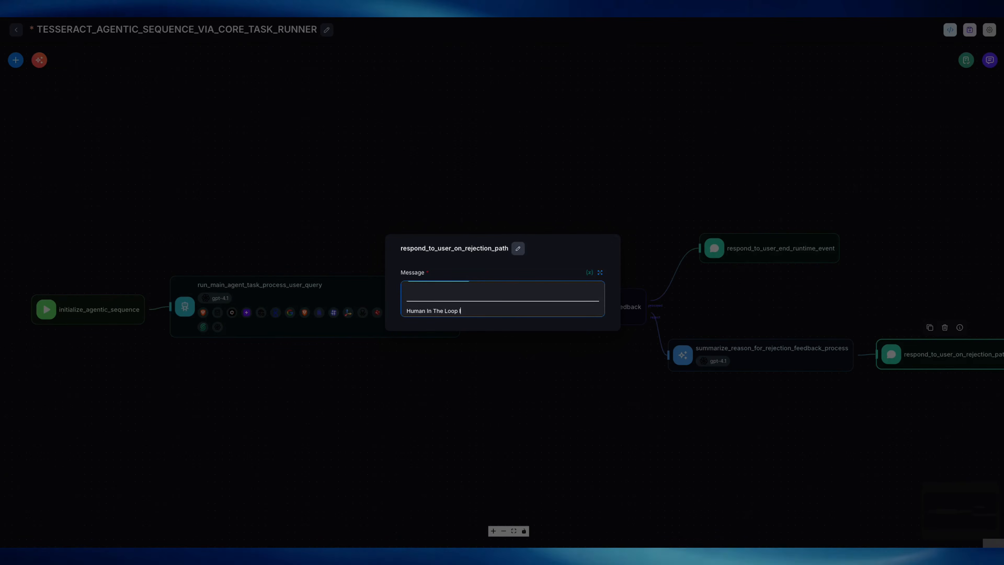
text(ntervention)
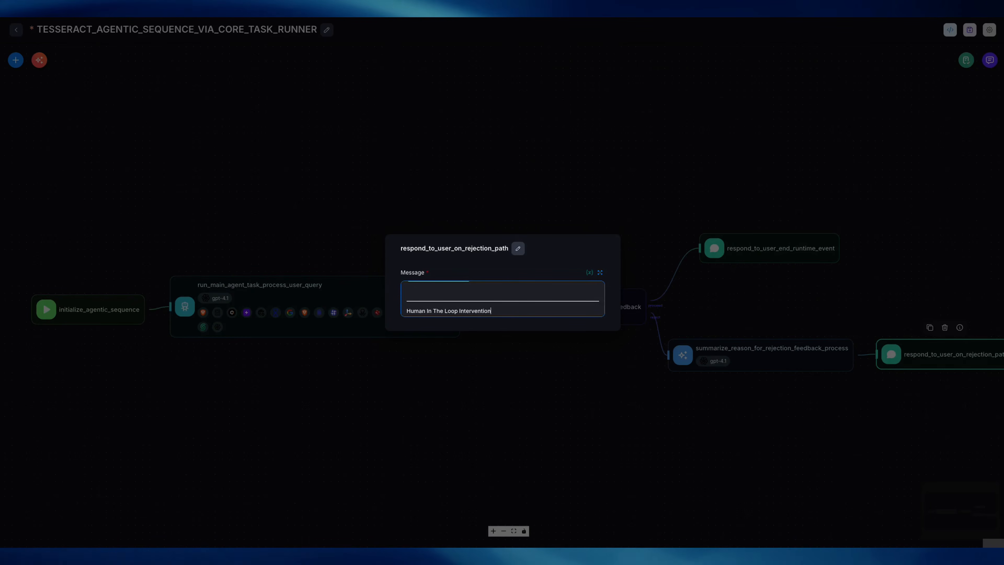
text( and summary:)
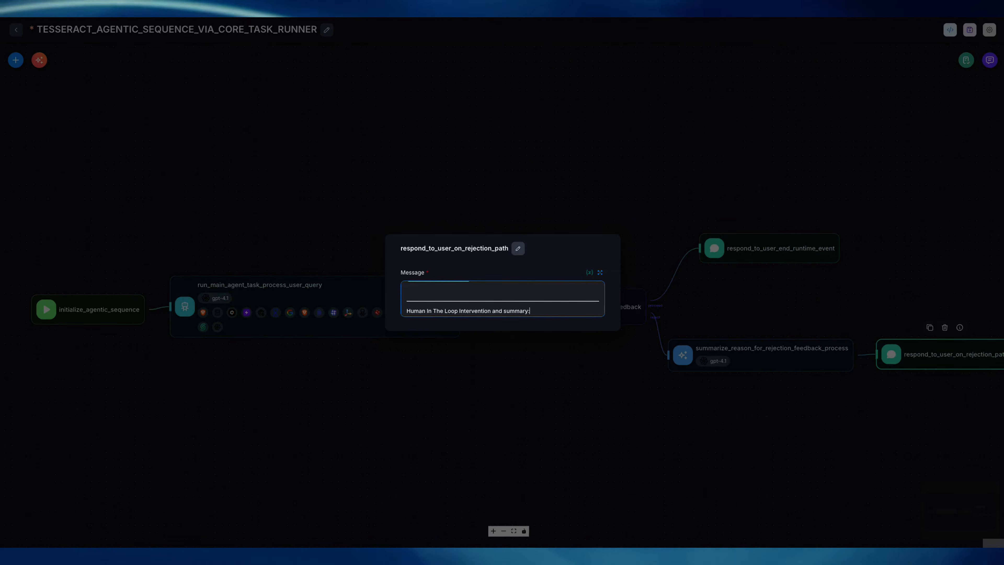
Insert the humanInputAgentflow_0 node output beneath the human intervention heading in the message.
key(Return)
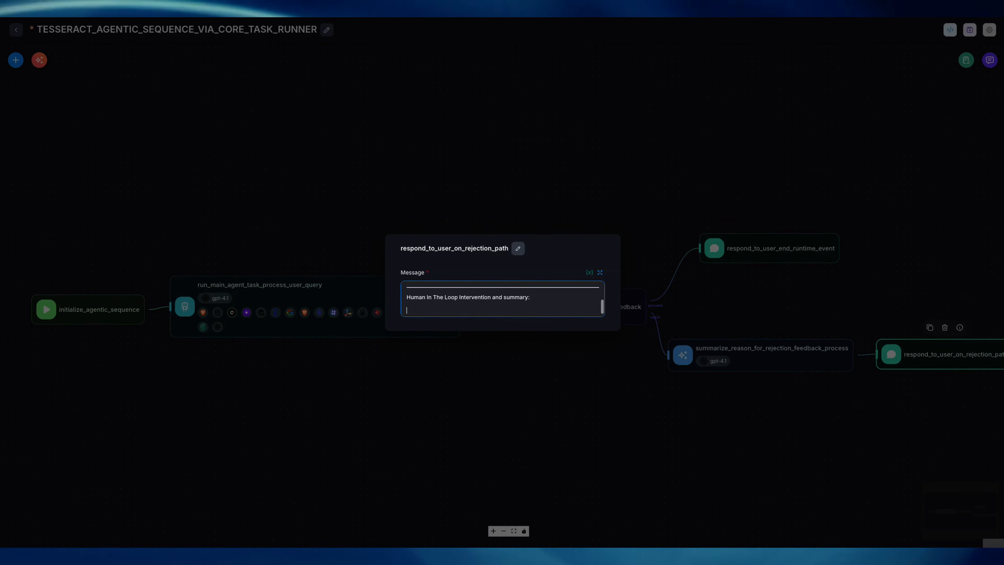
text({)
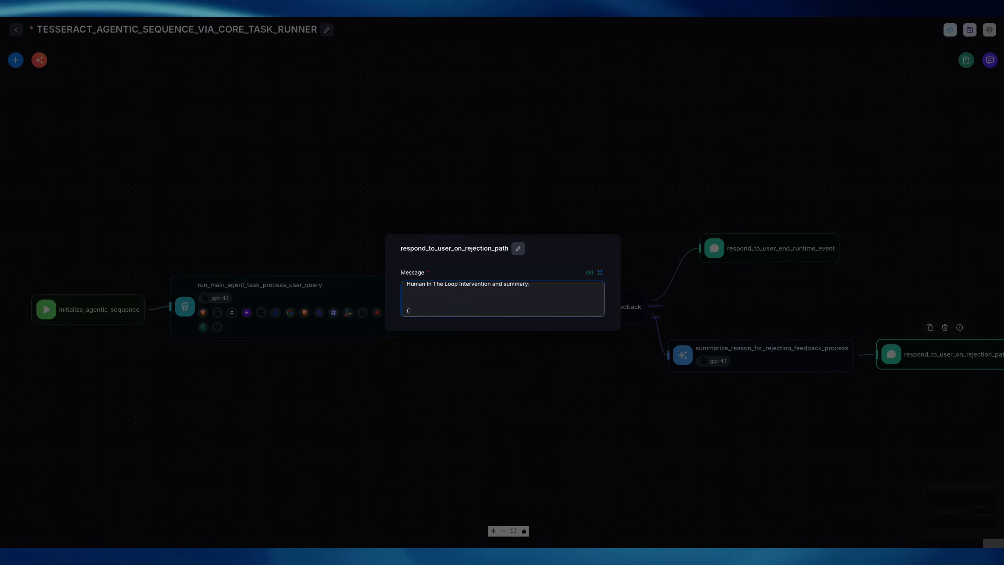
text({)
key(Down)
key(Down)
key(Down)
key(Down)
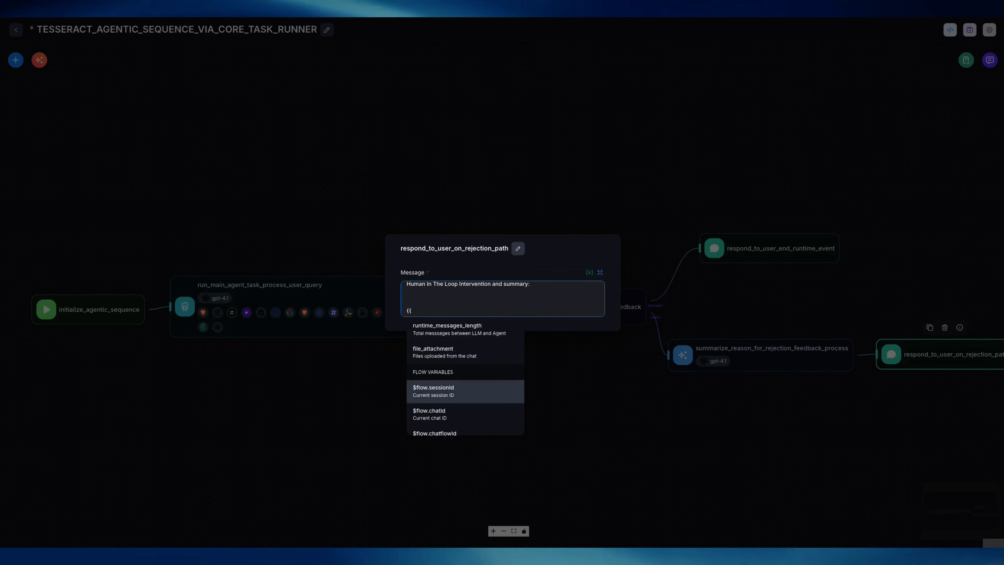
scroll(465, 380, down, 2)
scroll(465, 388, down, 1)
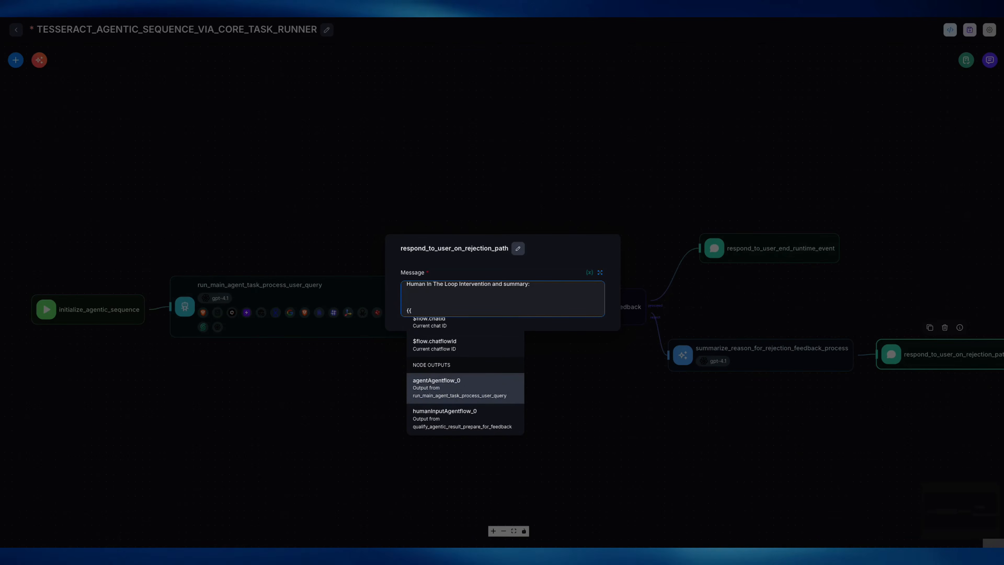
click(459, 418)
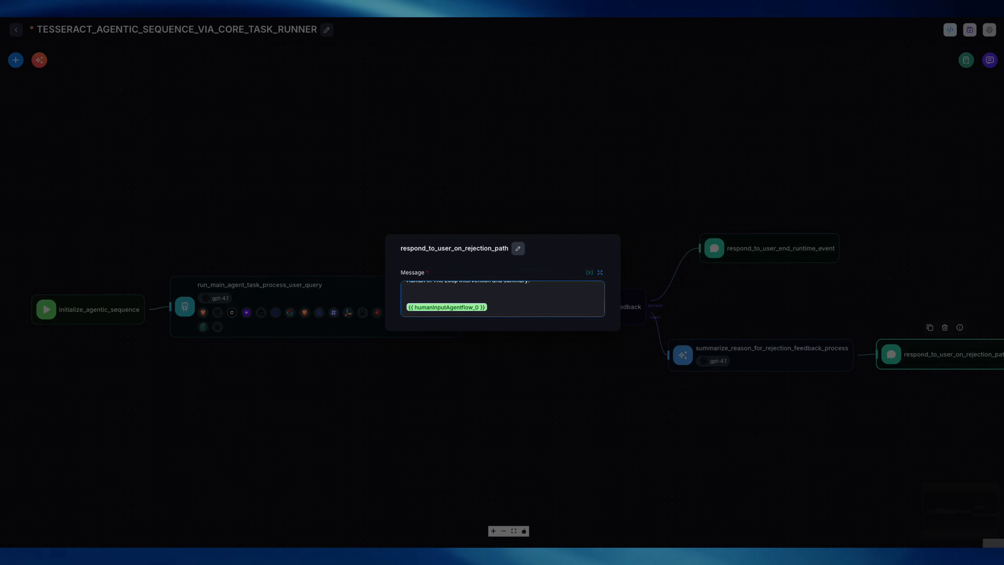
Add another horizontal divider below the human input output, followed by the heading "LLM Summarizer Intermediary".
key(Return)
key(Return)
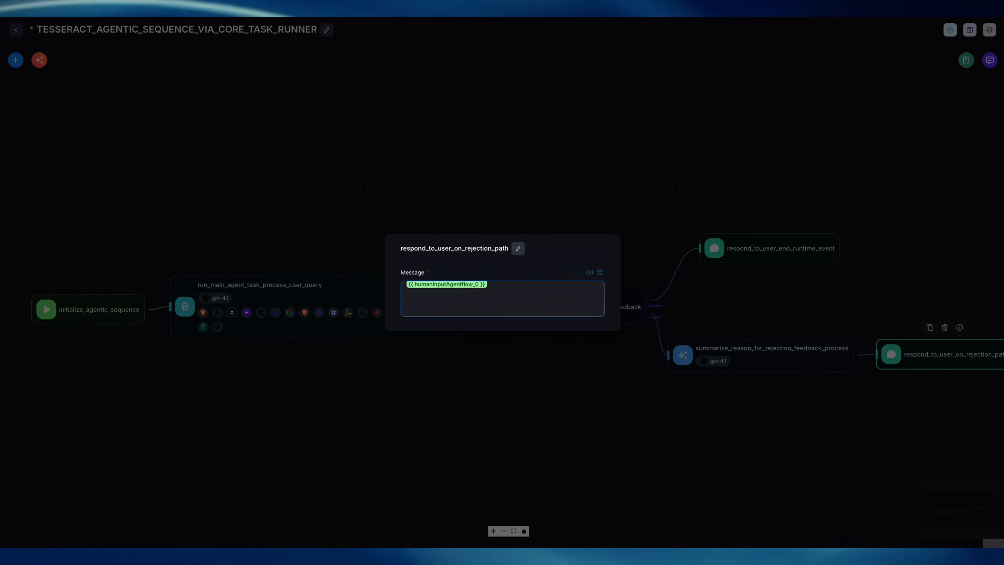
text(---)
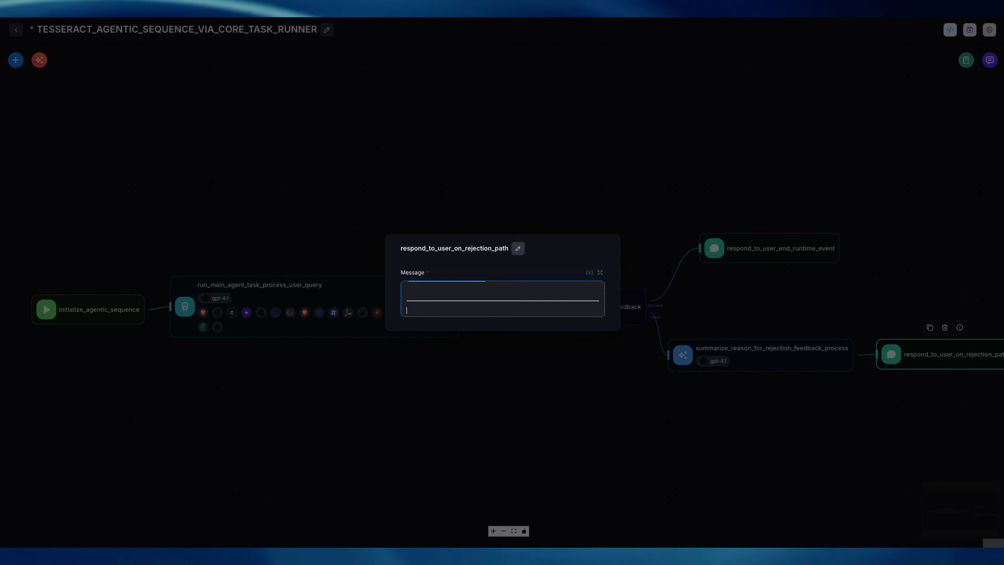
text(LLM Summarizer)
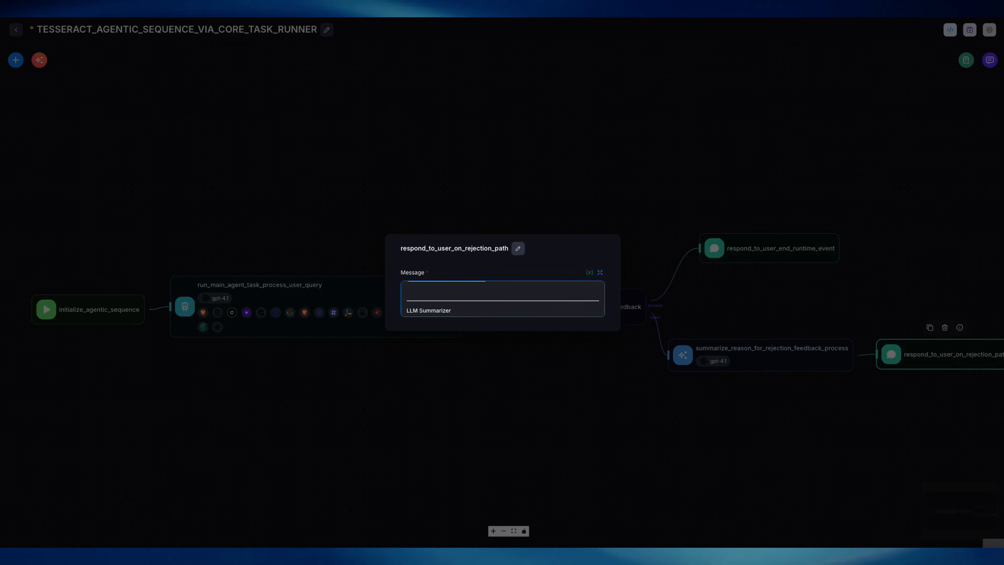
text( O)
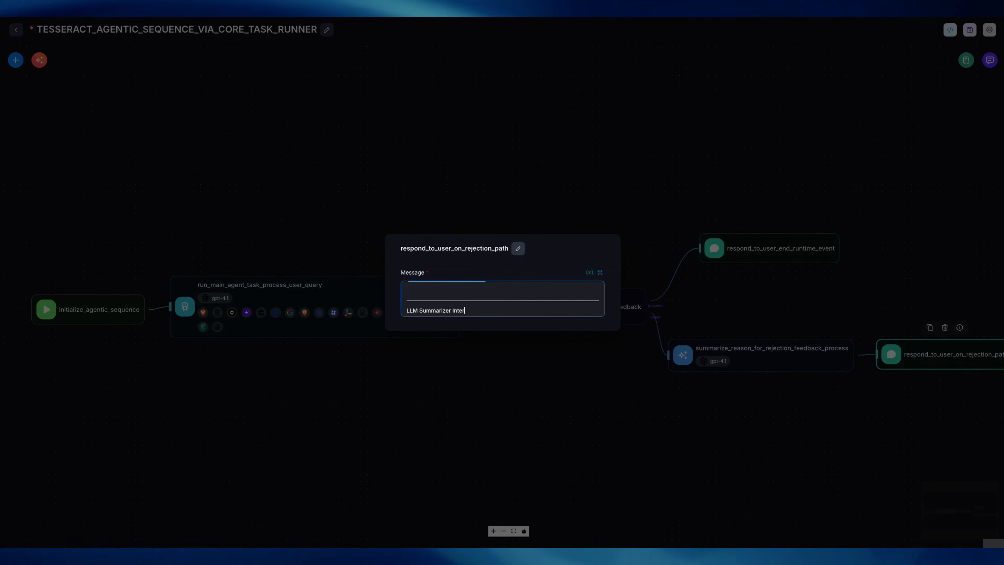
text(ntermediary)
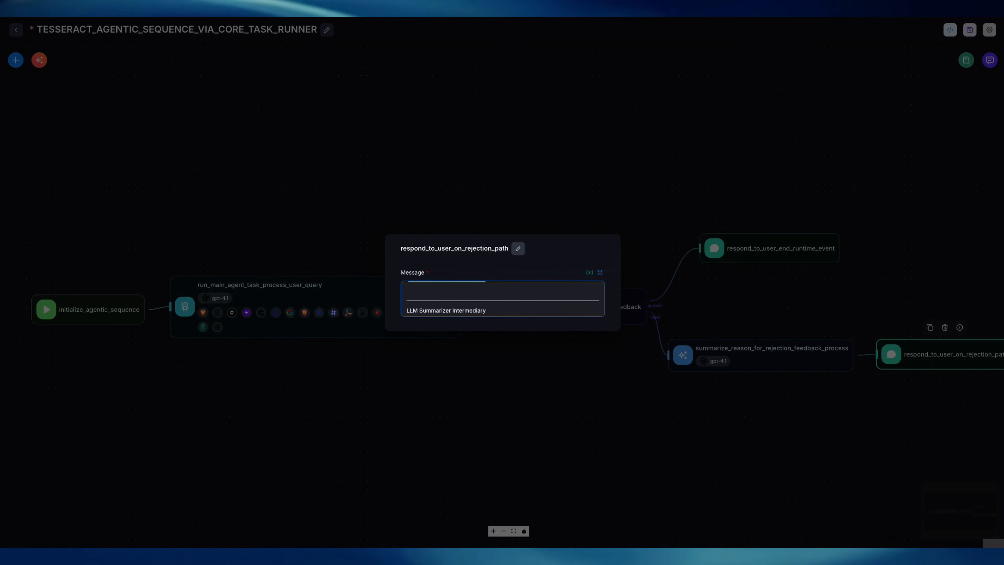
Insert the llmAgentflow_0 node output on a new line beneath the LLM Summarizer Intermediary heading.
key(Return)
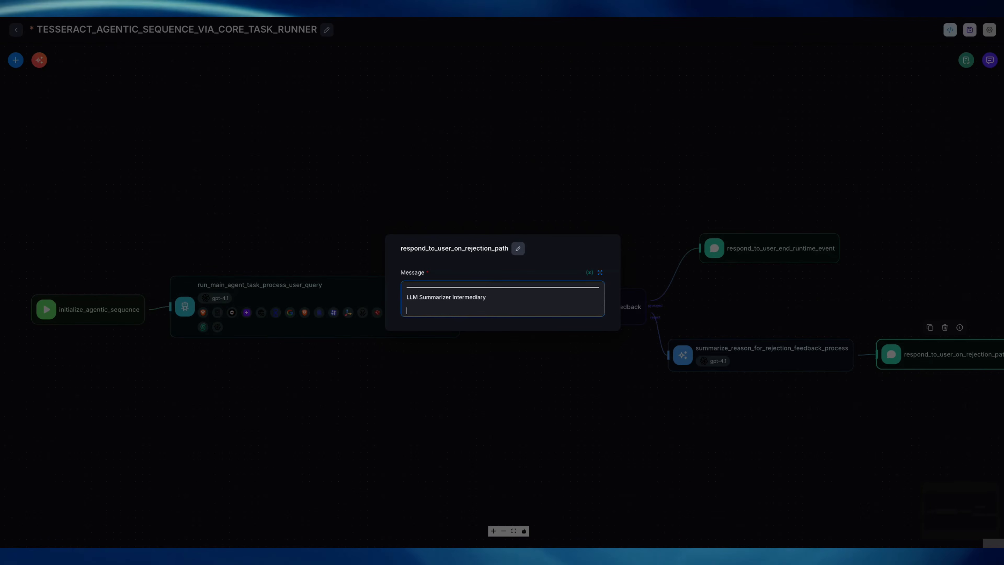
text({)
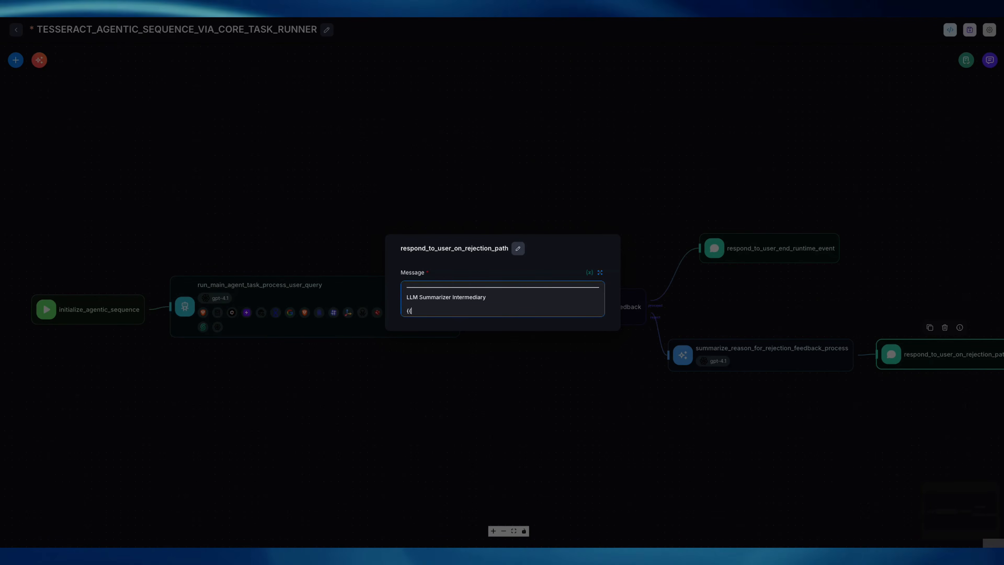
text({)
key(Down)
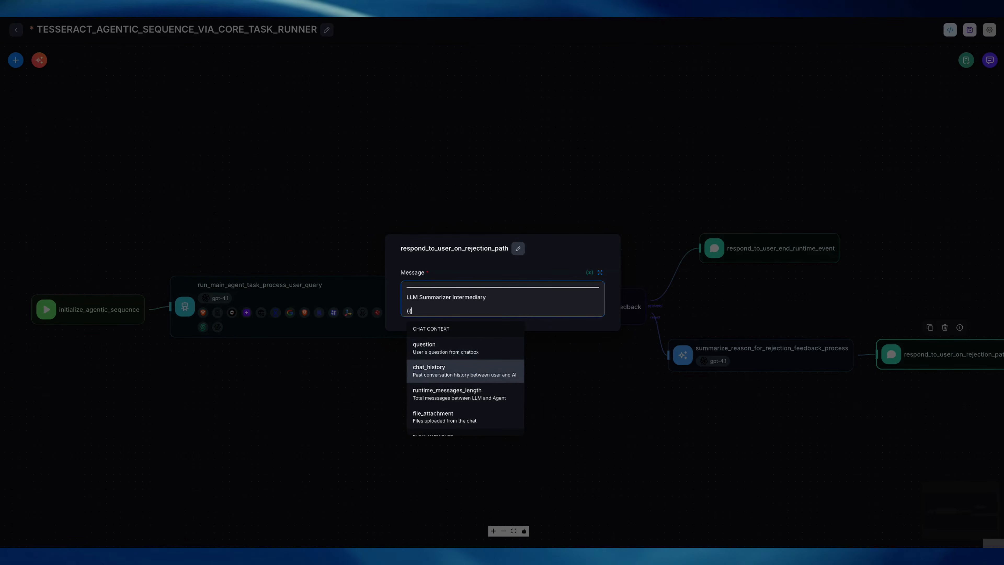
key(Down)
key(Down)
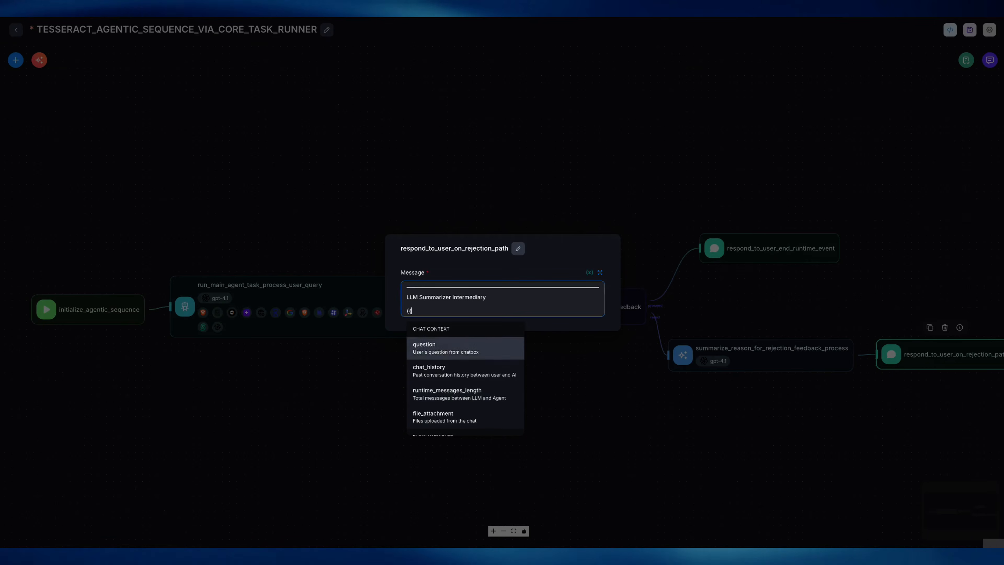
scroll(465, 370, down, 1)
scroll(465, 377, down, 5)
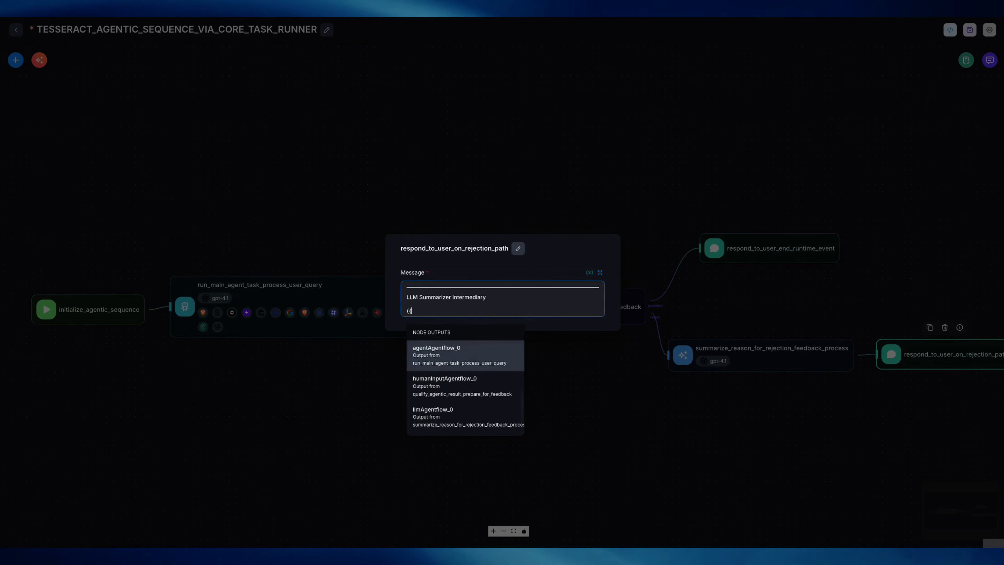
key(Down)
key(Down)
key(Return)
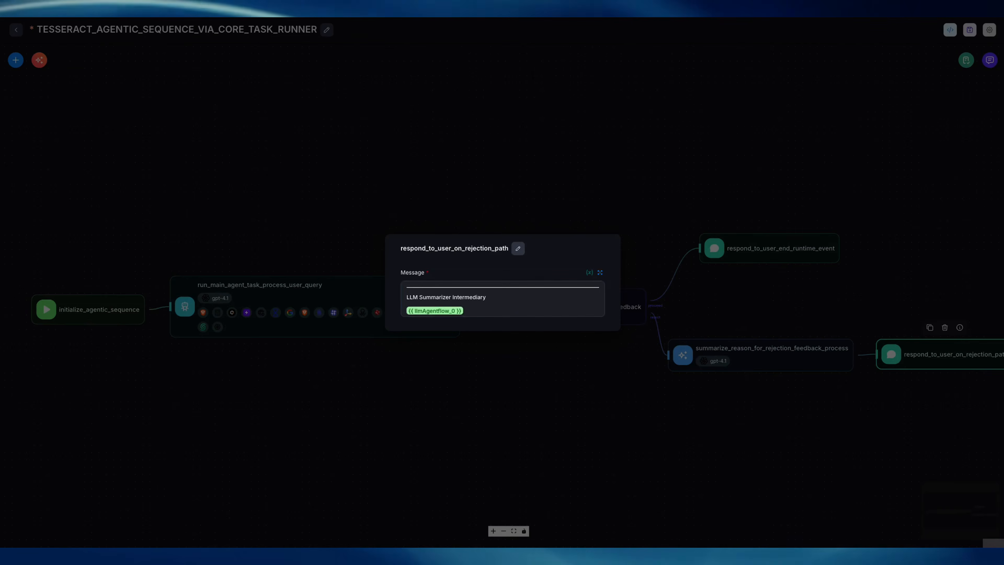
Leave the respond_to_user_on_rejection_path settings, then save the flow and validate it.
click(43, 303)
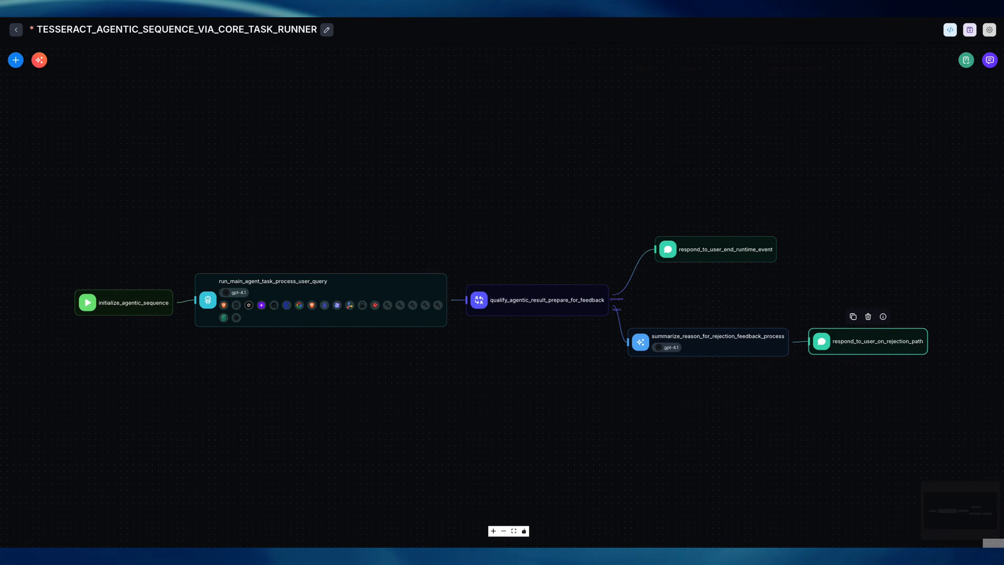
key(ctrl+s)
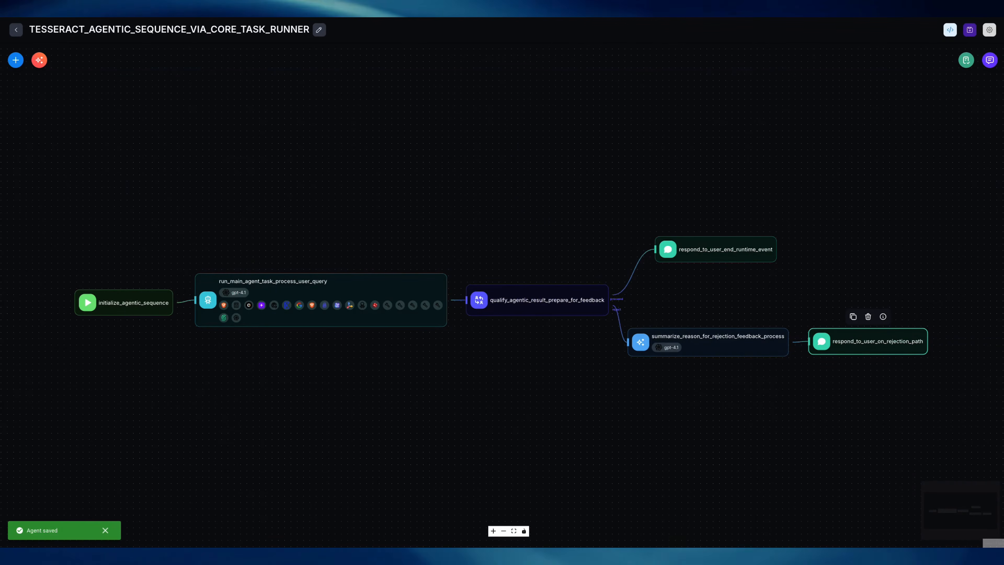
click(966, 60)
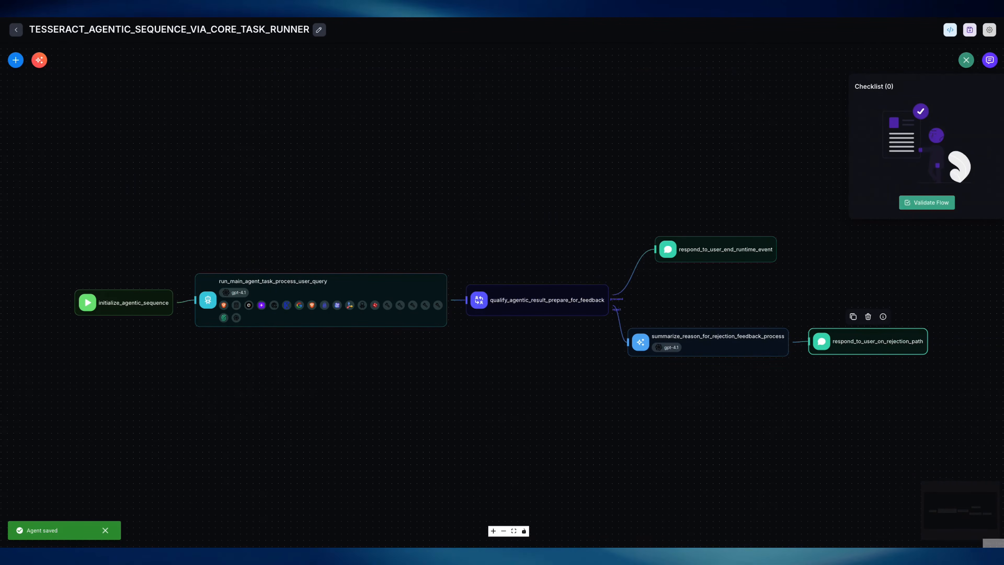
click(927, 202)
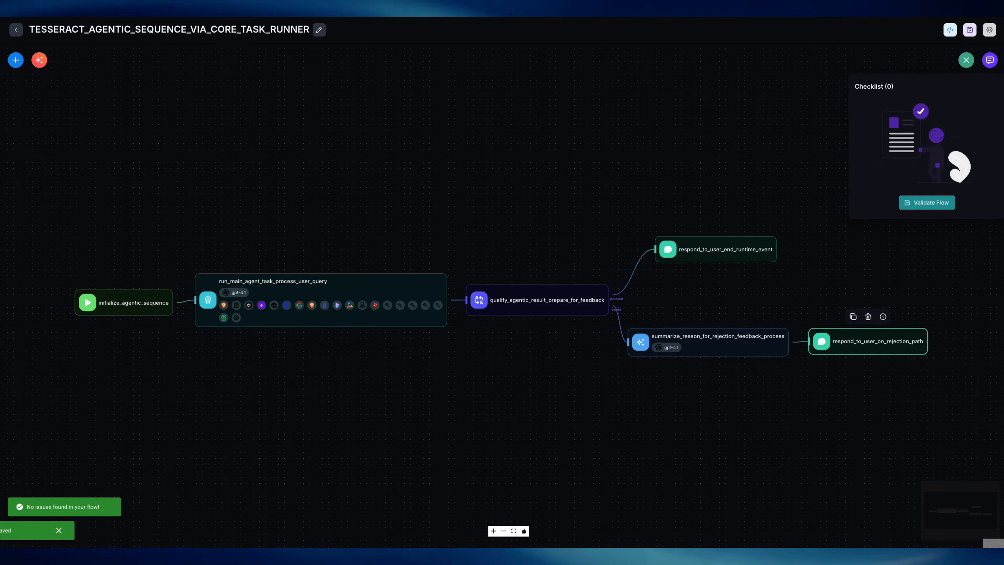
Open the flow's chat and begin a message with "Hello, can you research for me the latest technical and overall crowd sentiment".
click(989, 60)
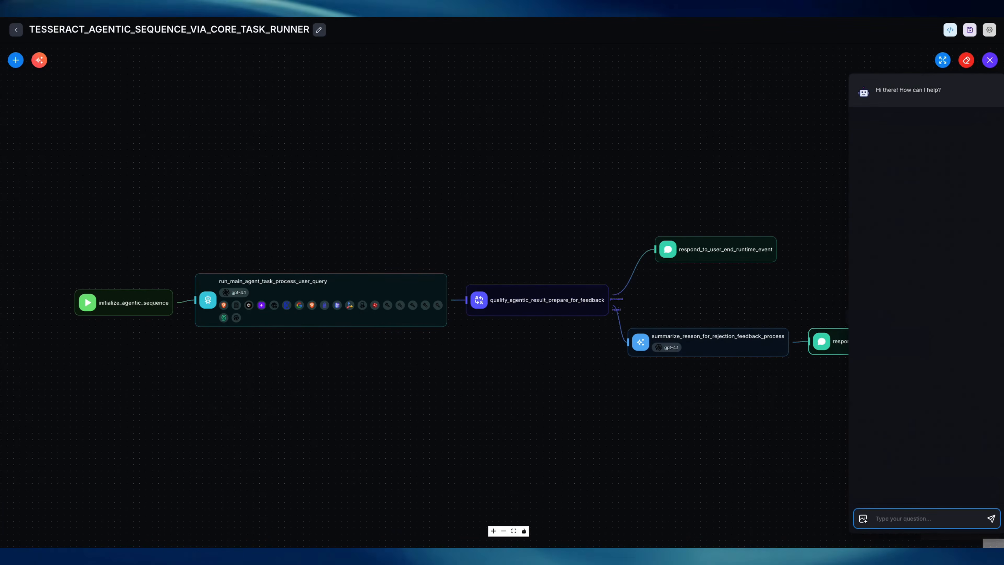
text(Hello)
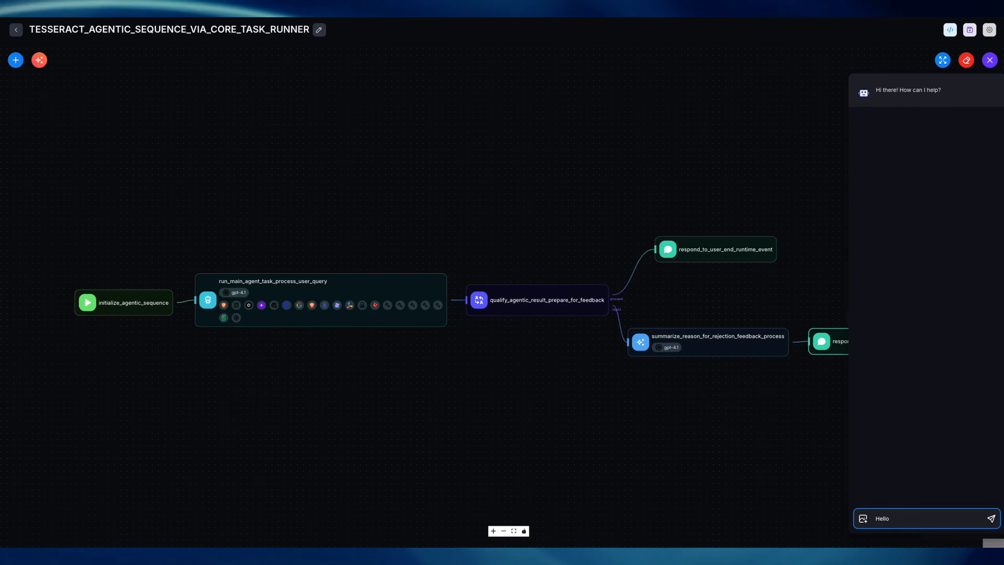
text(, can y)
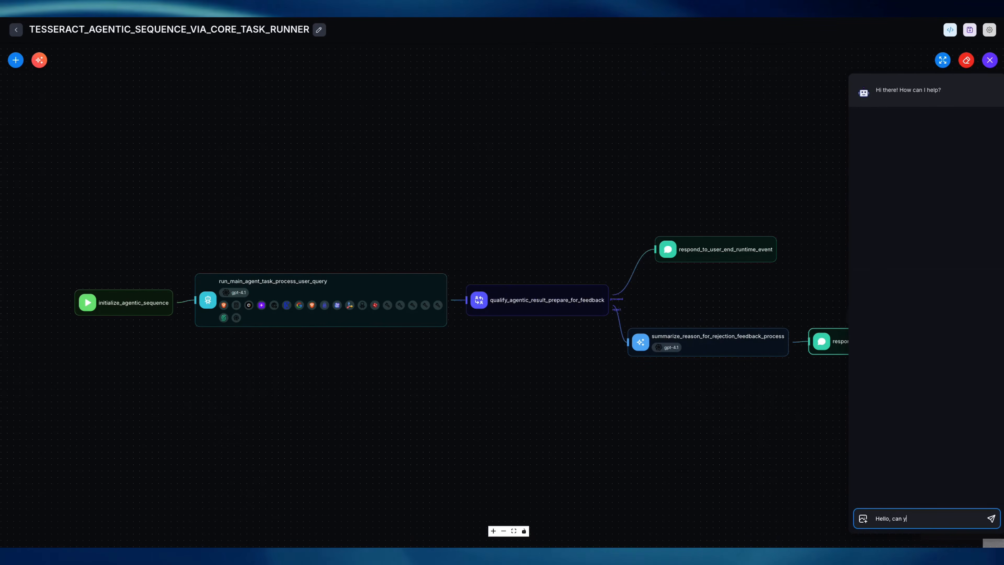
text(ou research)
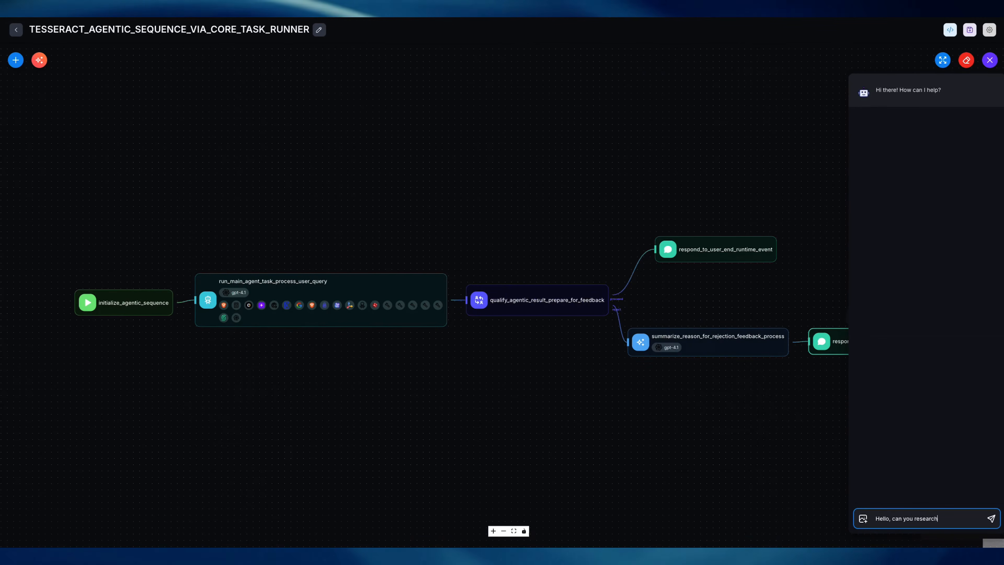
text( for me th)
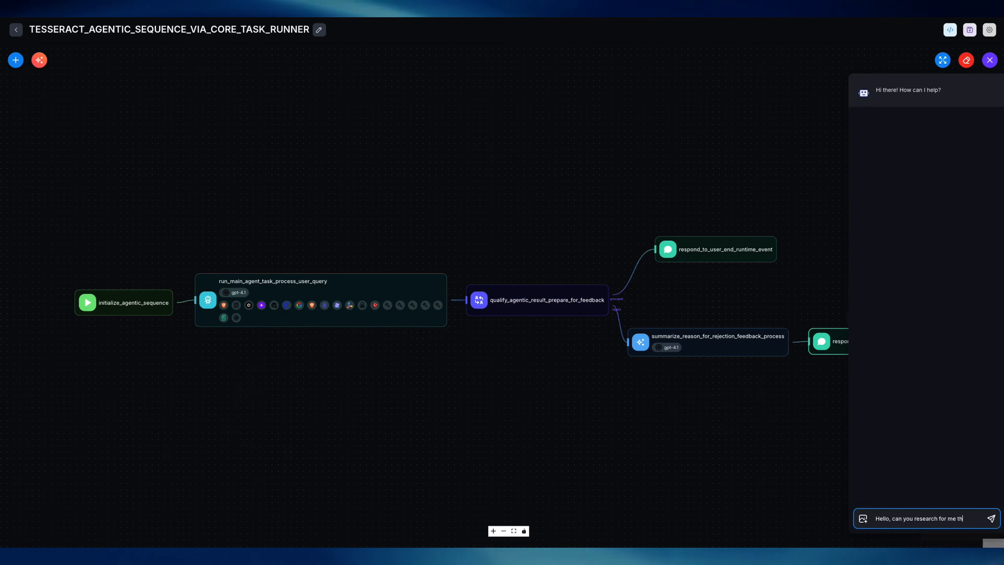
text(e latest )
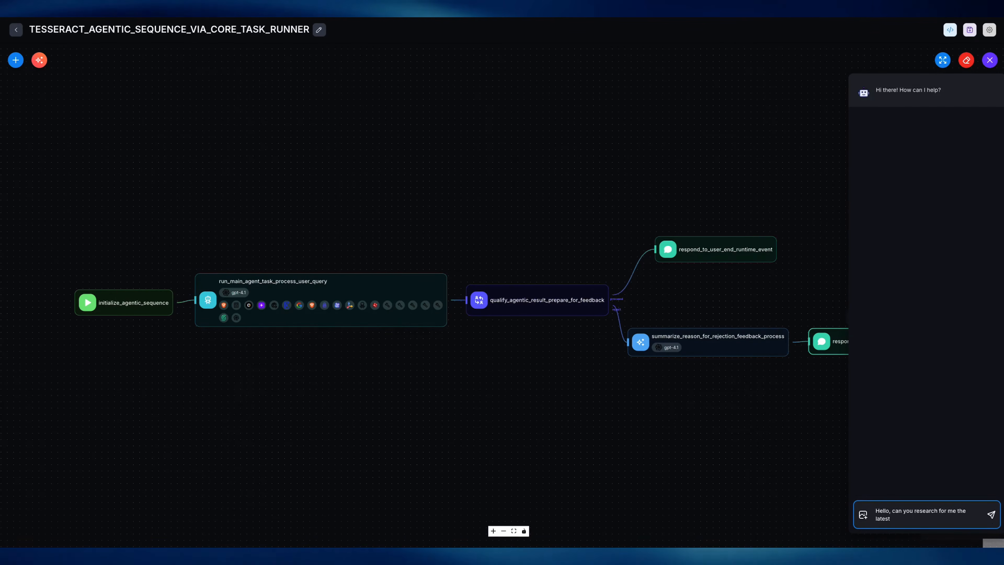
text(tech)
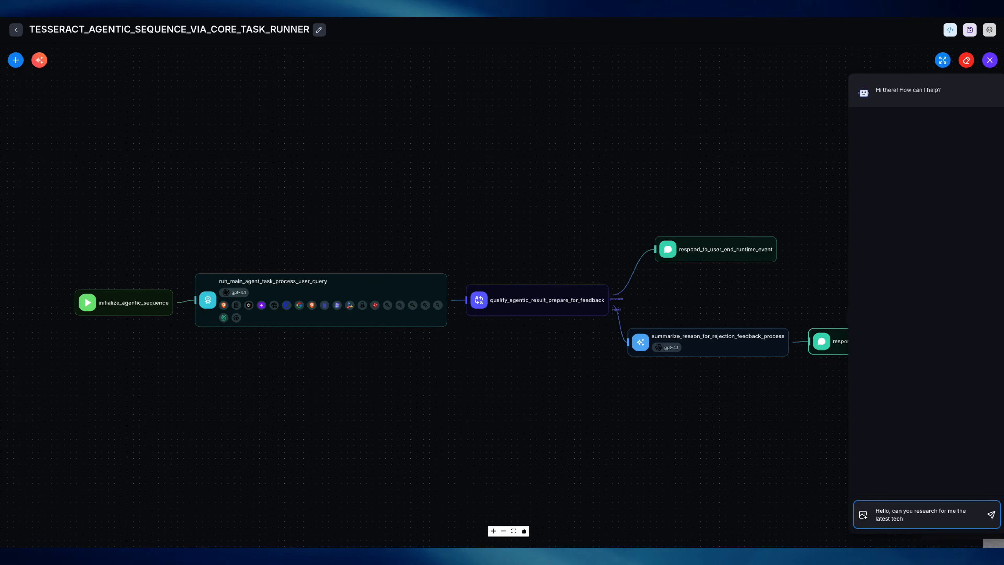
text(nical and overa)
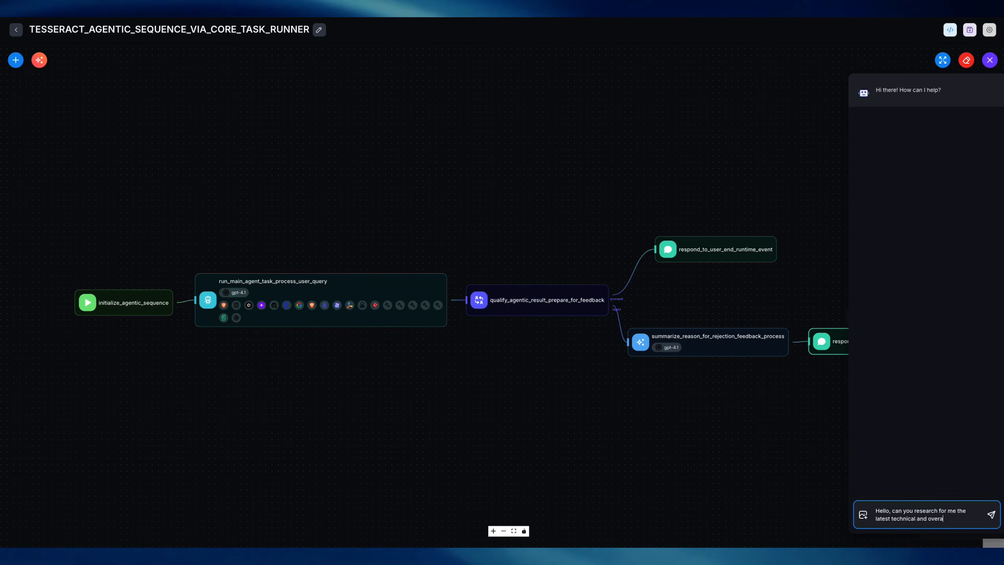
text(ll cro)
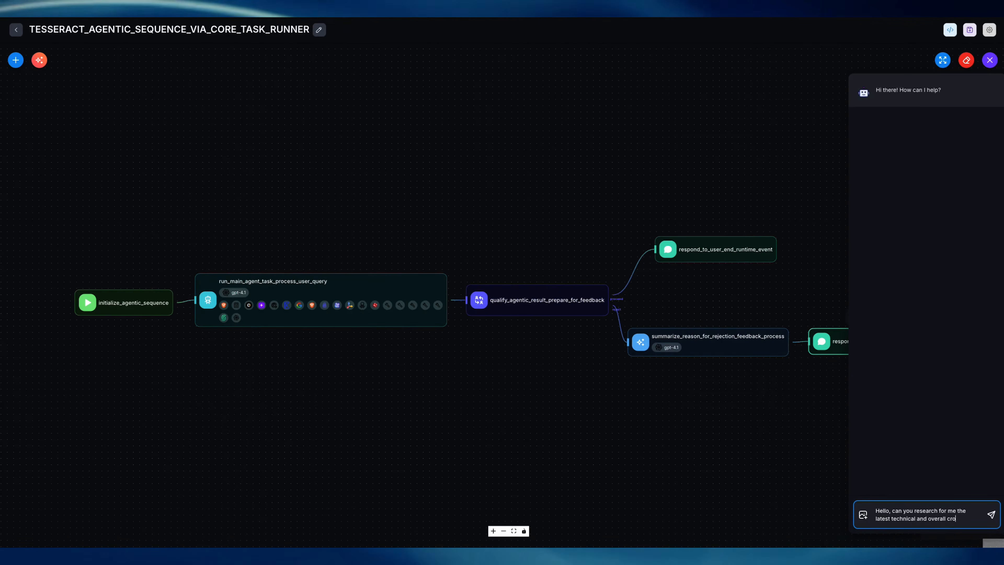
text(wd sentiment)
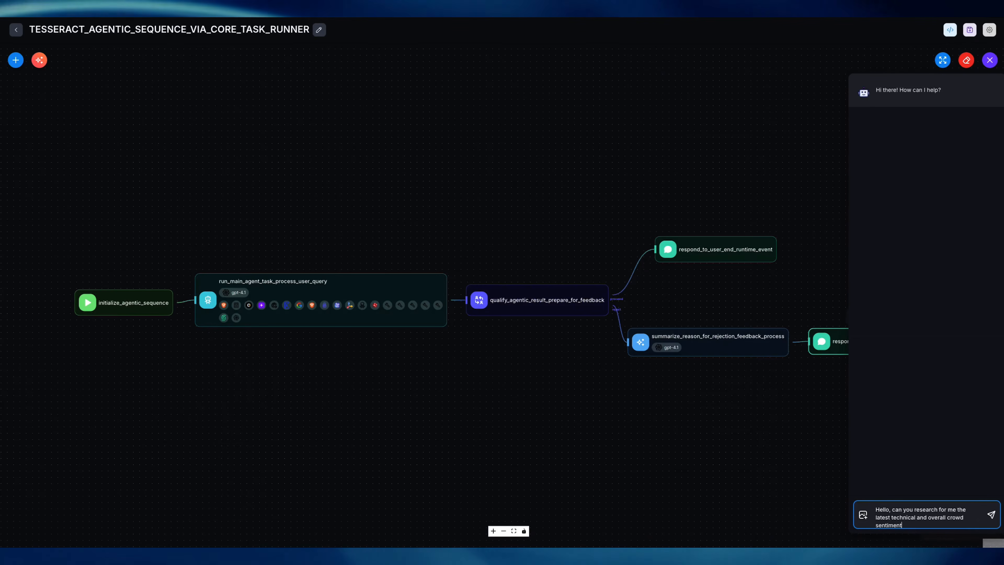
Continue the chat message with "on Vercel's AI SDK and how it has grown in adoption.".
text( on )
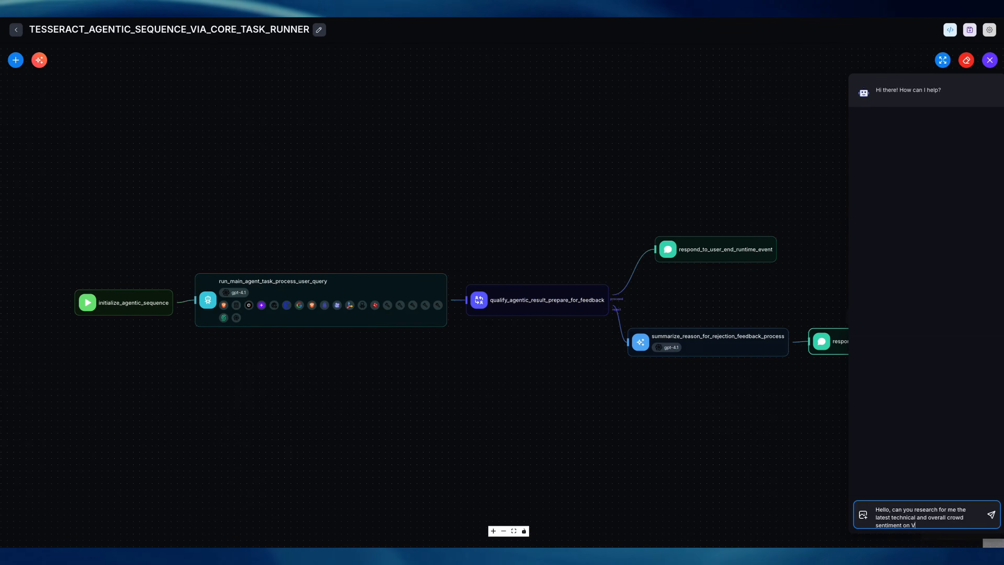
text(Vercel's AAS)
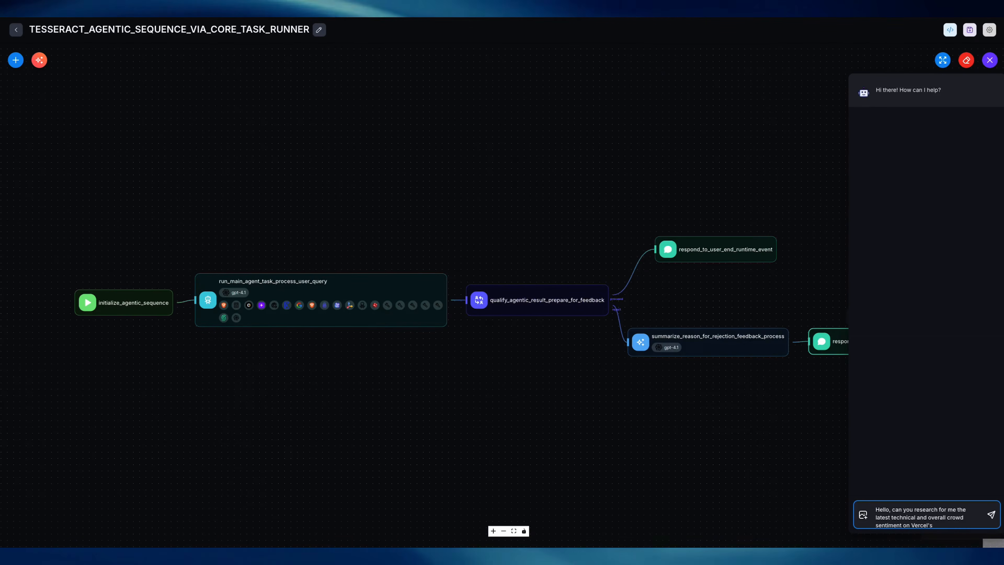
key(BackSpace)
key(BackSpace)
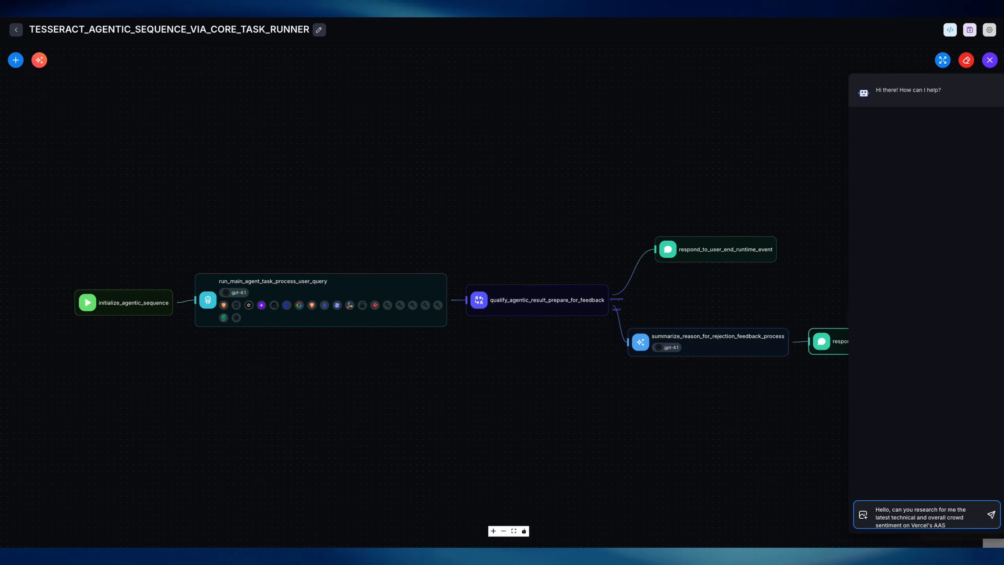
text(I SDK)
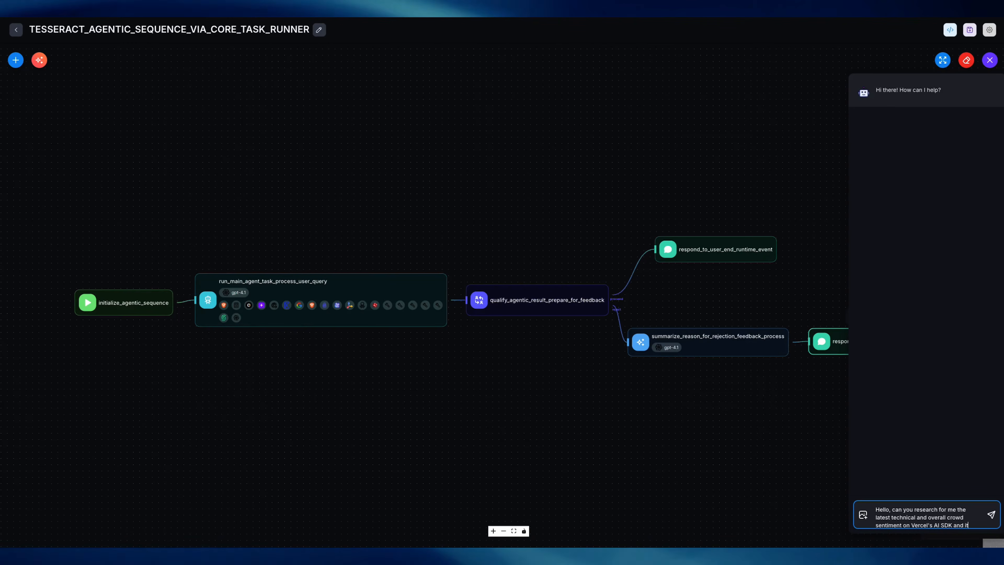
text( and )
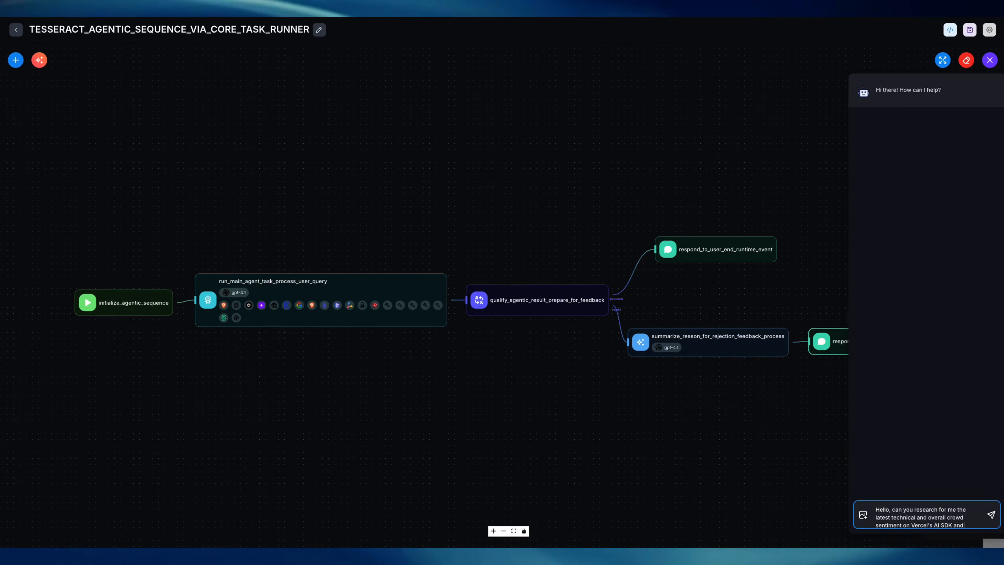
text(how it has g)
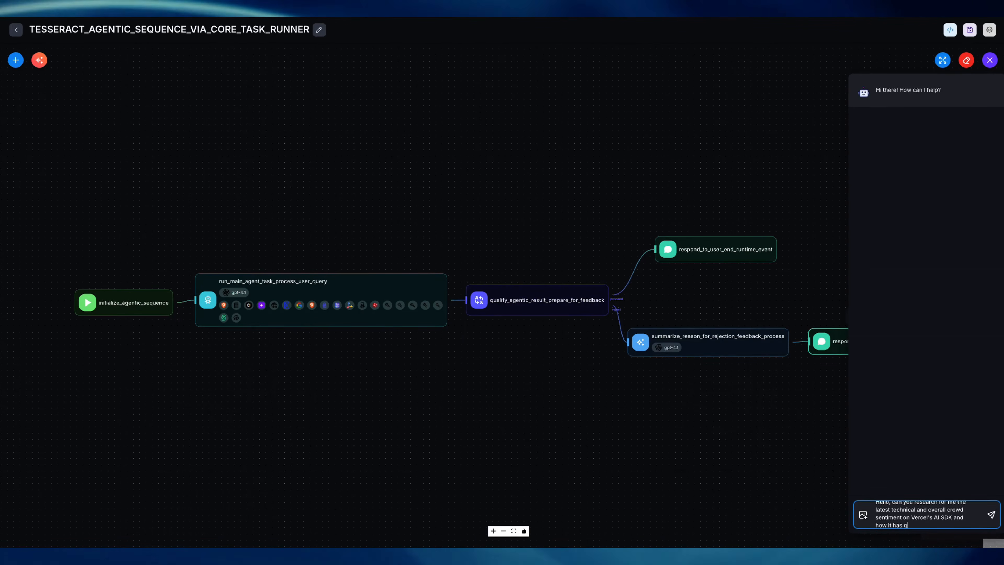
text(rown in adoption.)
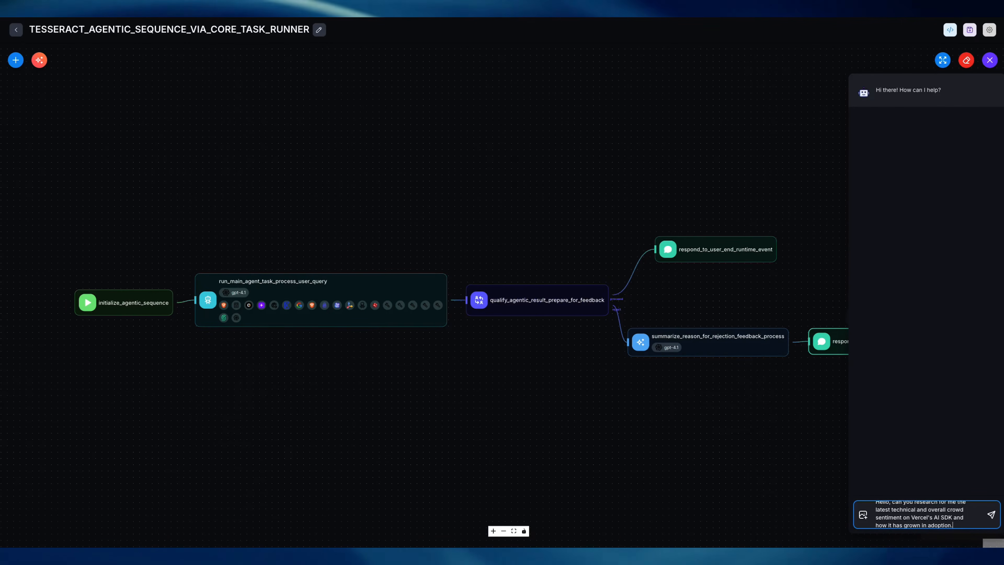
Add "I'm considering switching from Langchain and curious how that works in terms of interoperability and overall developer experience." and send the message.
text( I'm con)
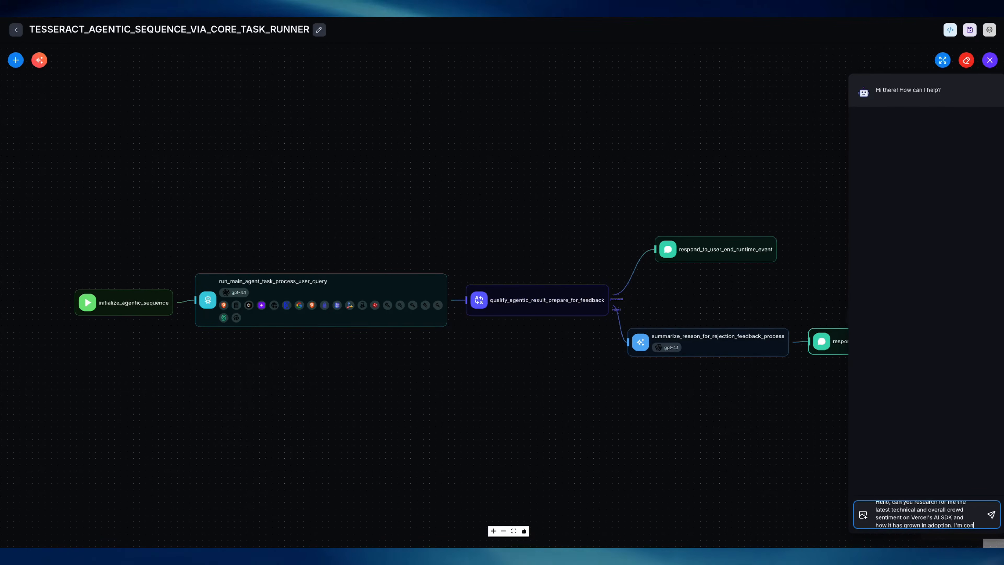
text(sidering switching)
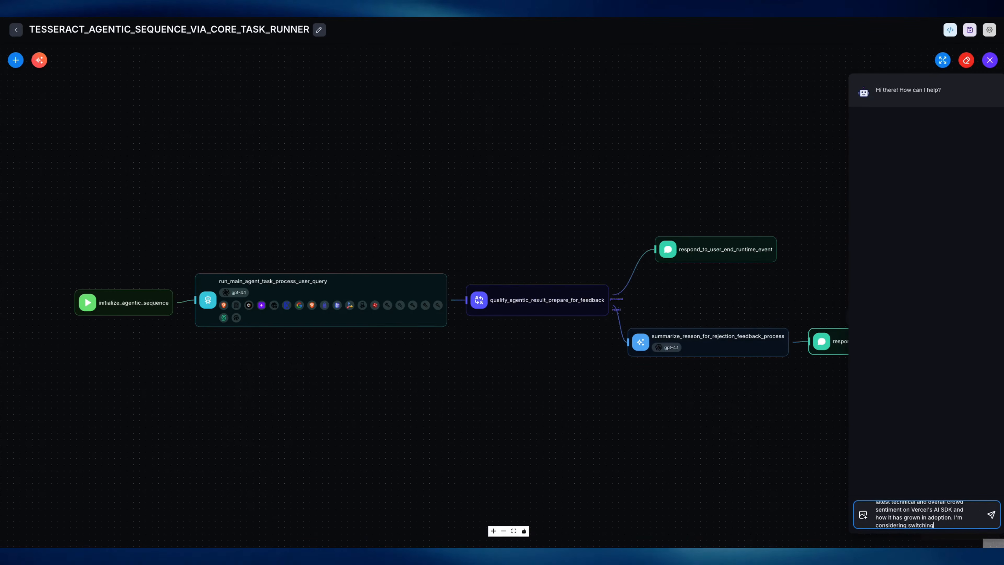
text( from Langch)
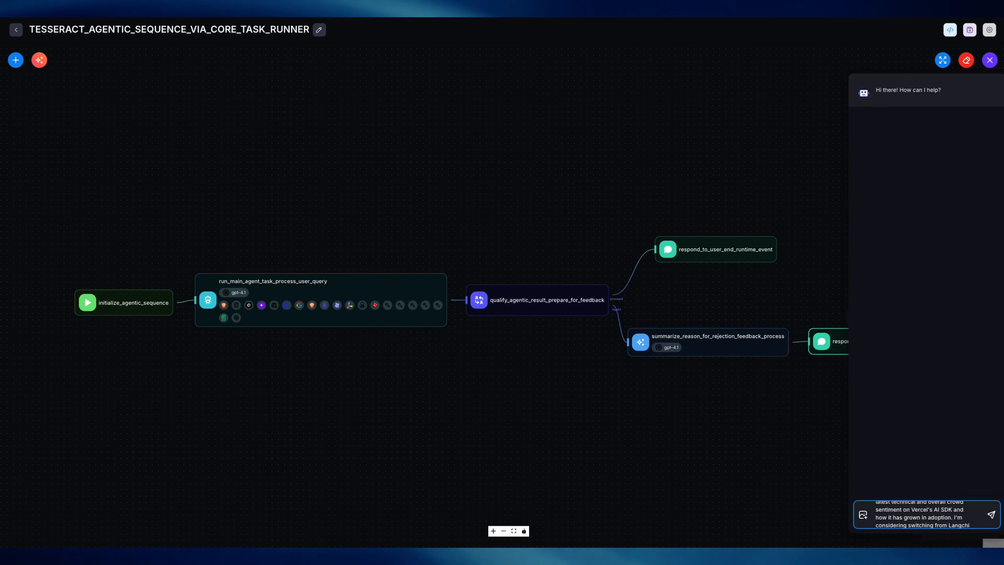
text(ain a)
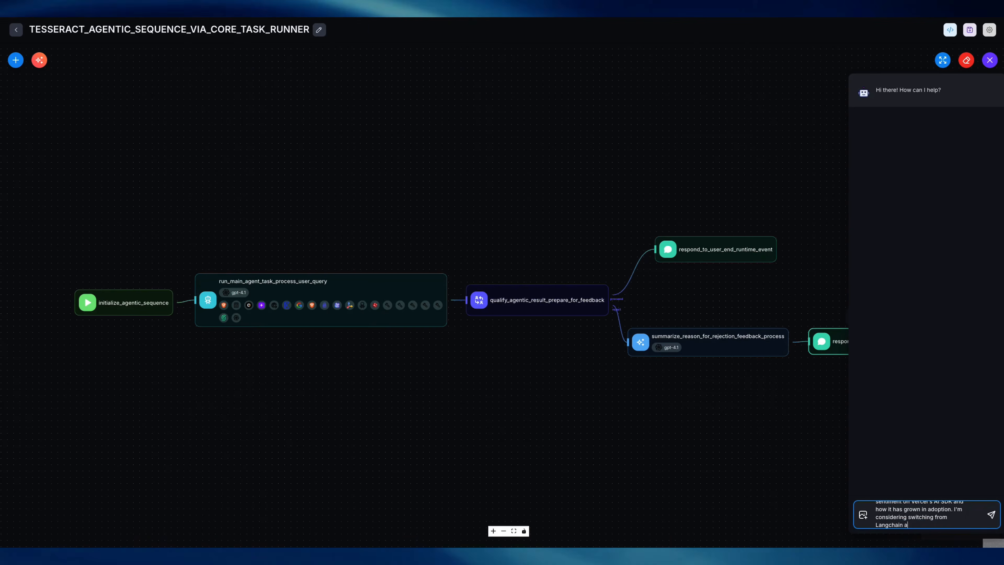
text(nd curious)
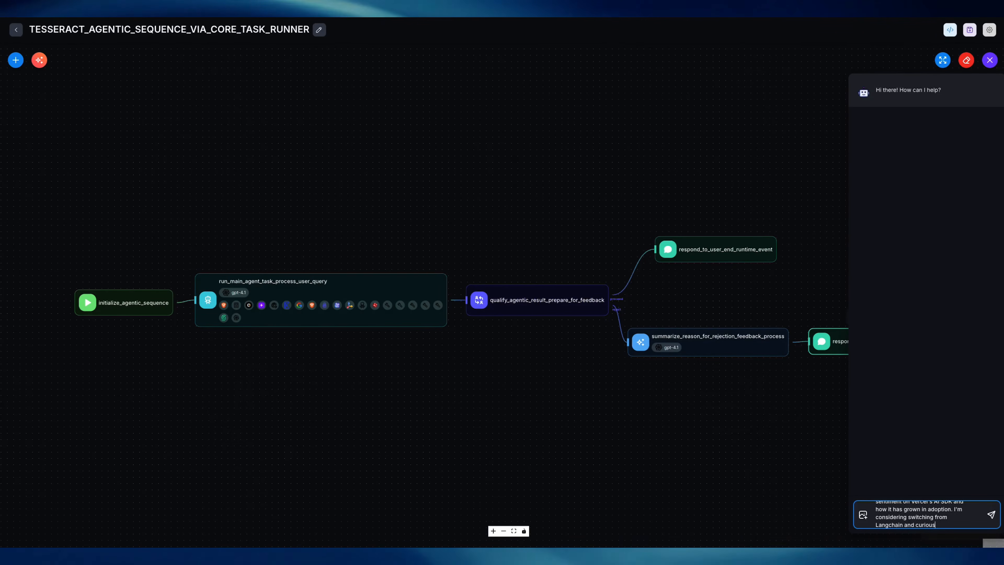
text(how)
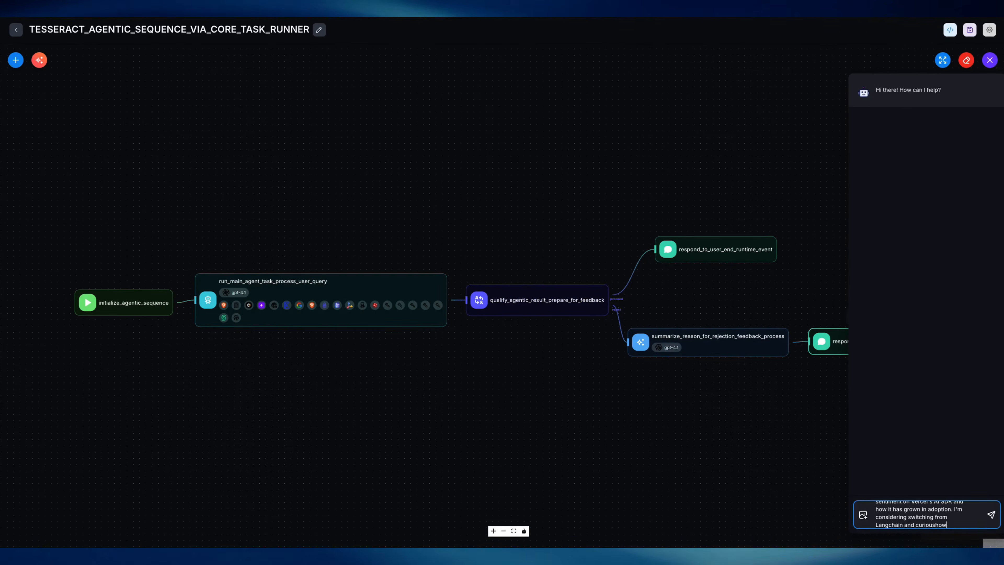
key(BackSpace)
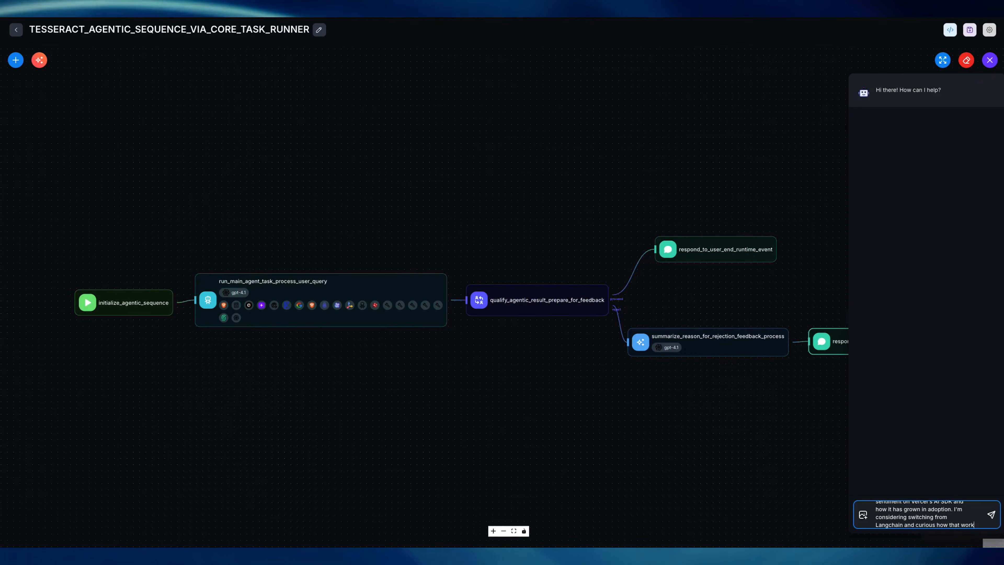
text(how that works in terms)
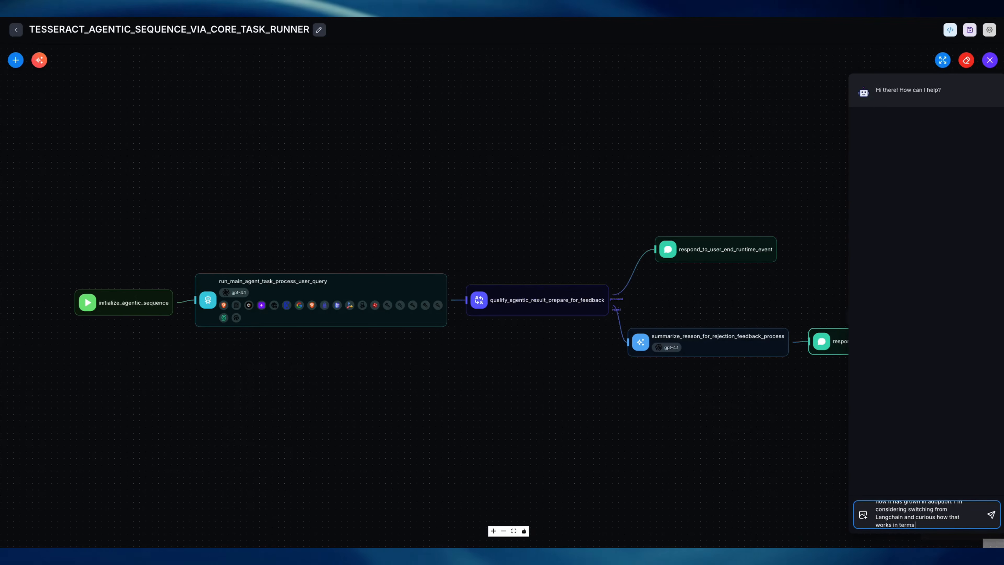
text( of interope)
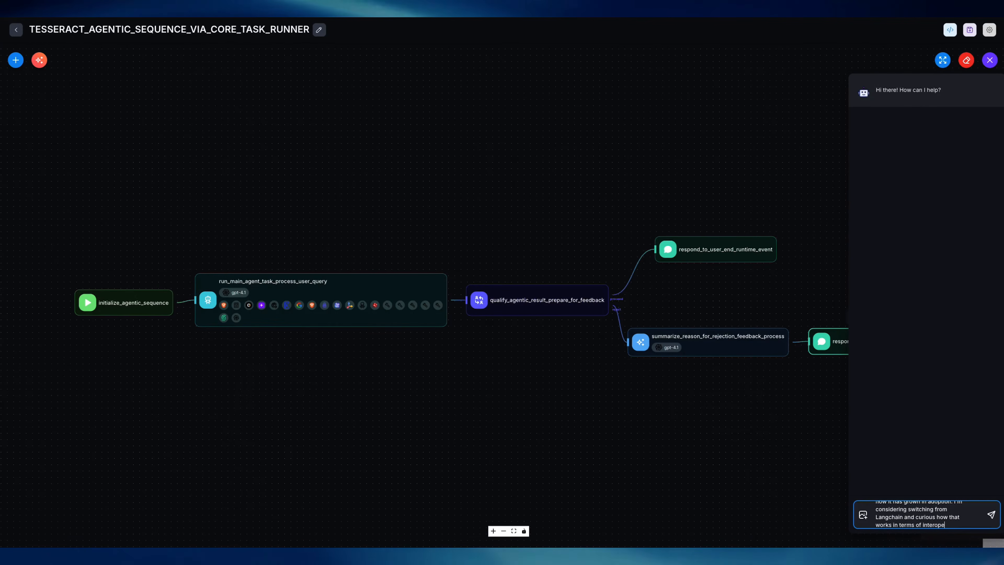
text(rablity and over )
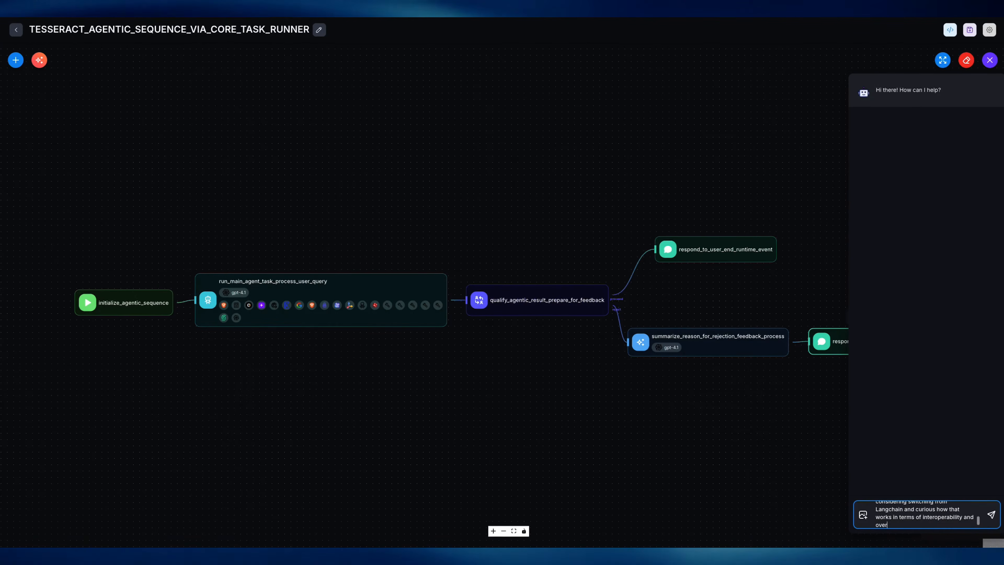
text(all)
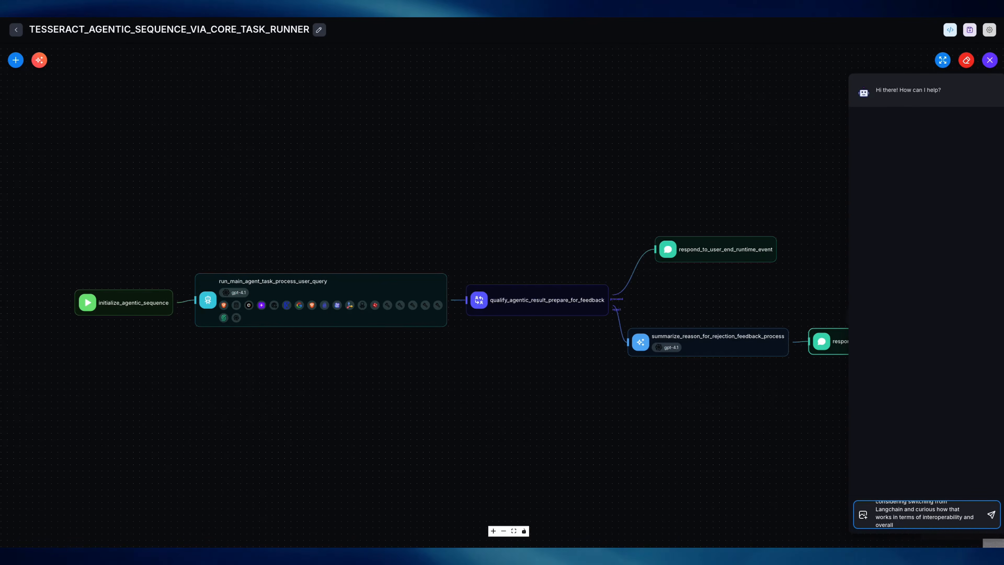
text( developer expe)
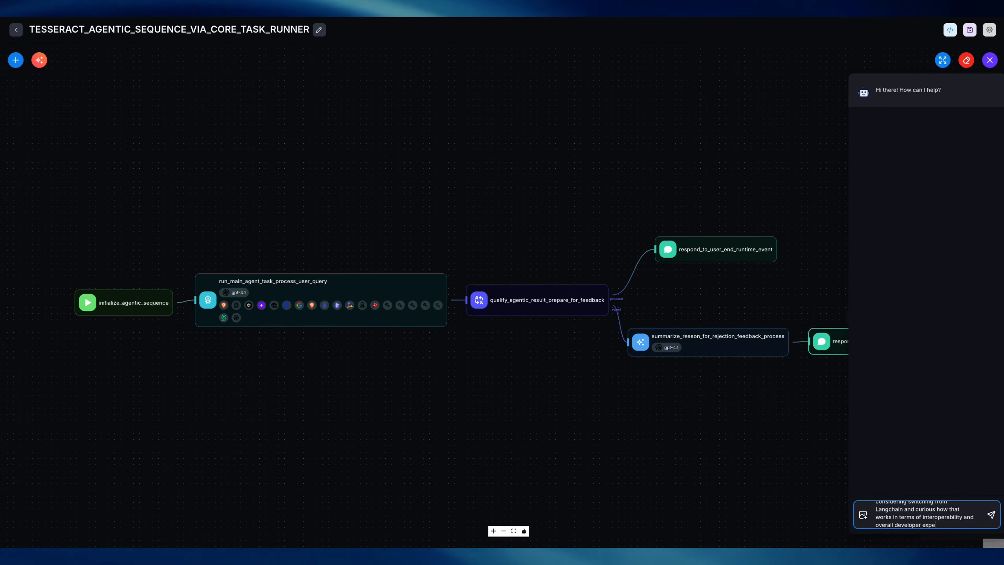
text(rience.)
key(Return)
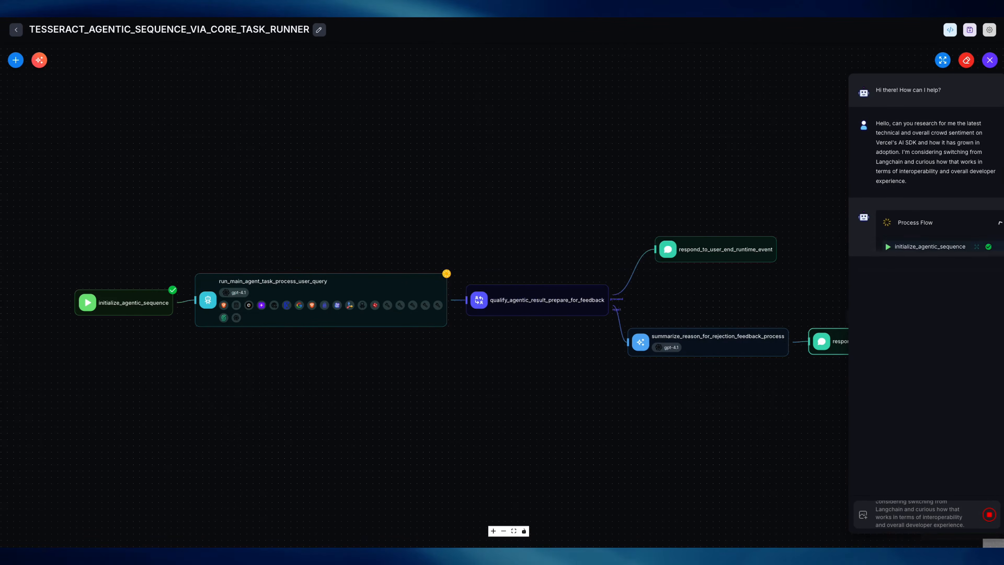
Inspect the input and output of the initialize_agentic_sequence step in the chat's process flow.
click(976, 247)
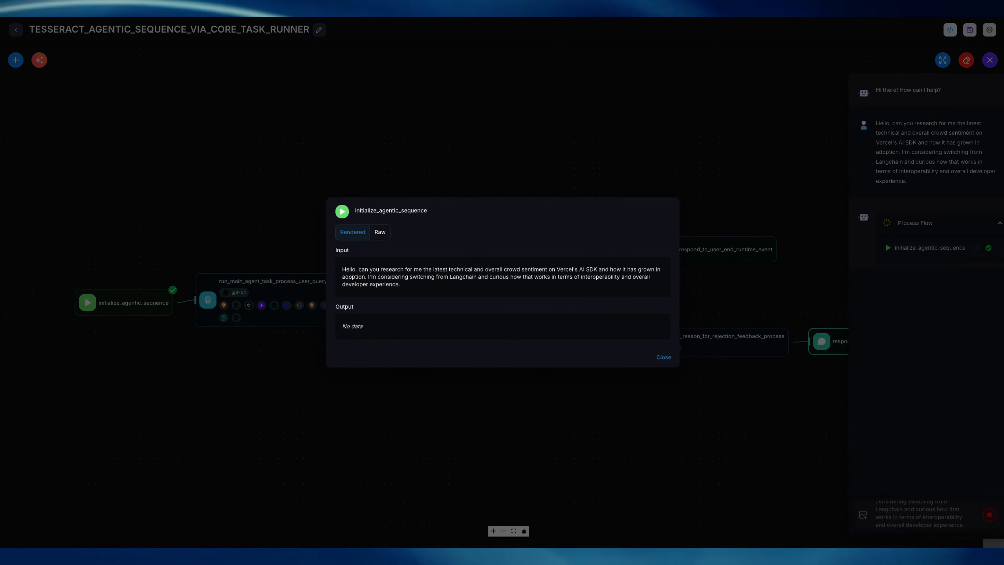
key(Escape)
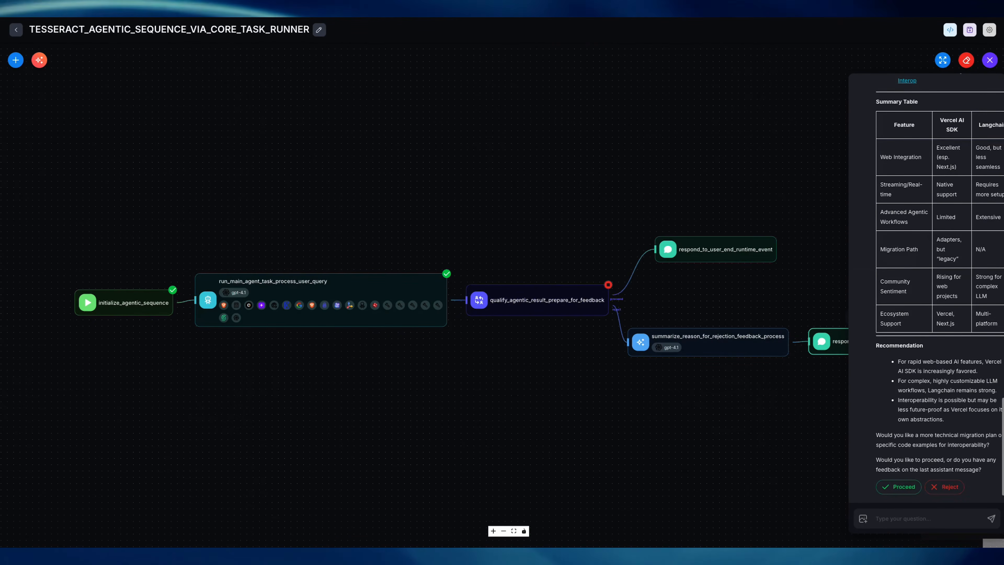
Examine the full research answer in the chat, from the technical overview and crowd sentiment through the summary table and recommendation.
scroll(925, 301, up, 1)
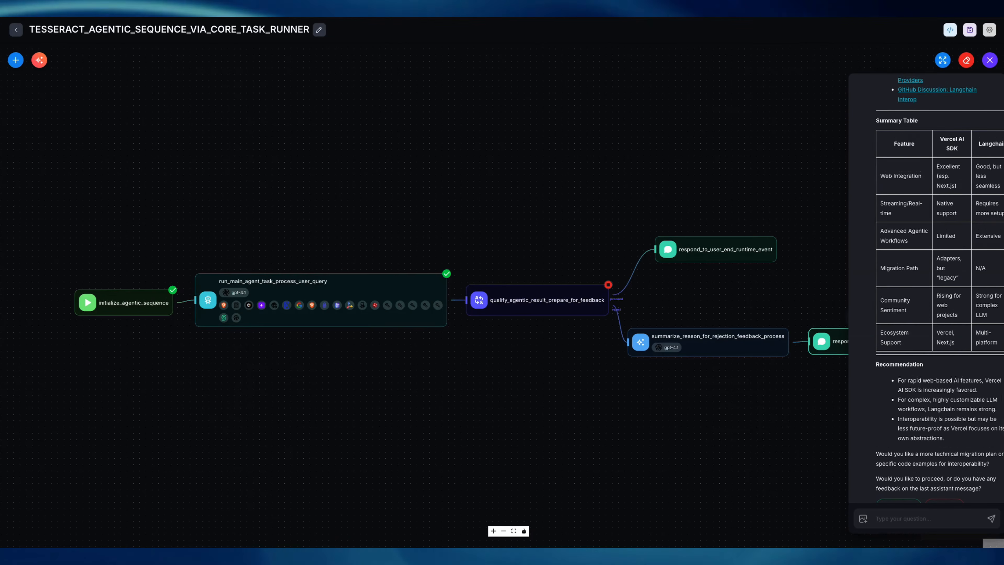
scroll(924, 301, up, 3)
scroll(933, 147, down, 4)
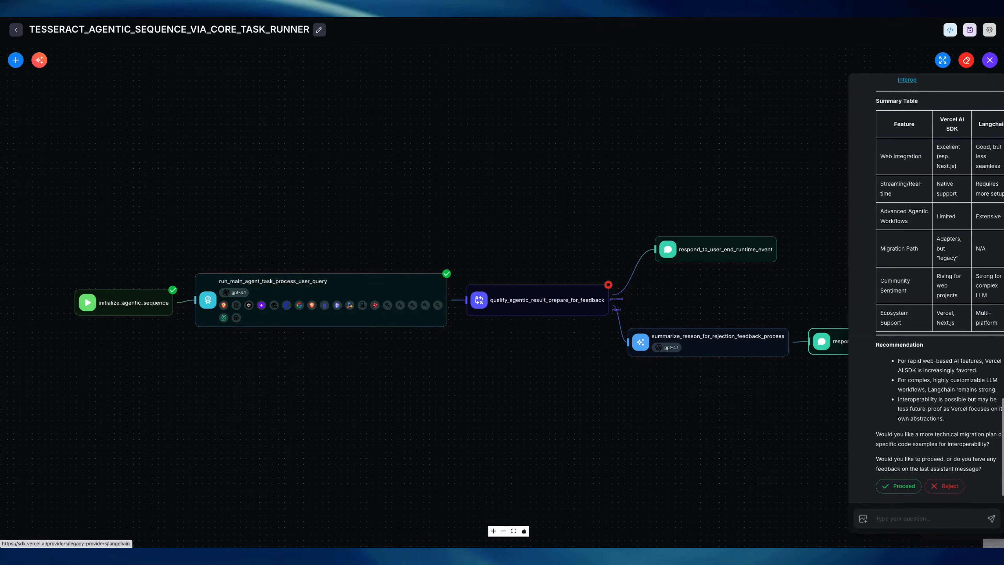
scroll(925, 300, up, 8)
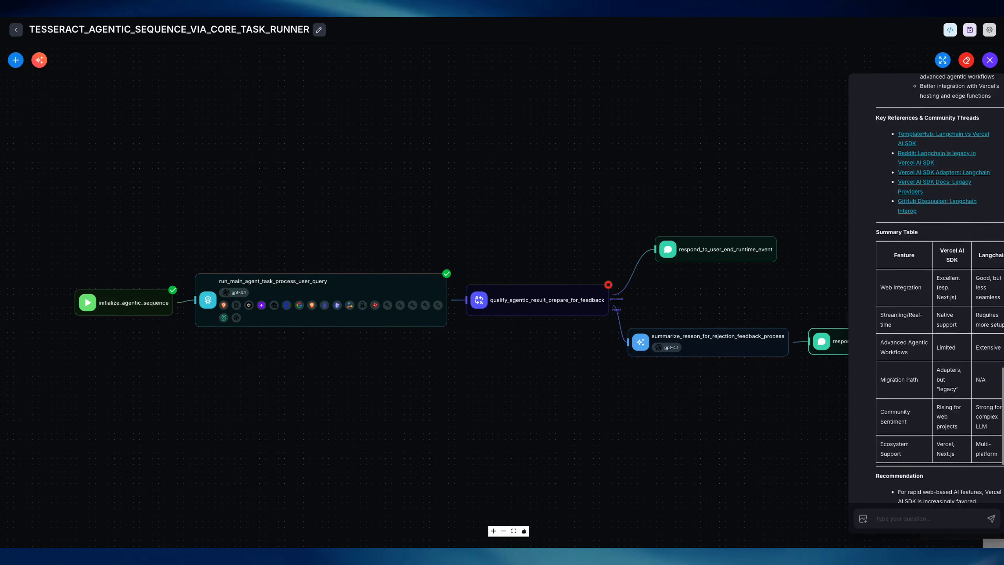
scroll(925, 289, up, 15)
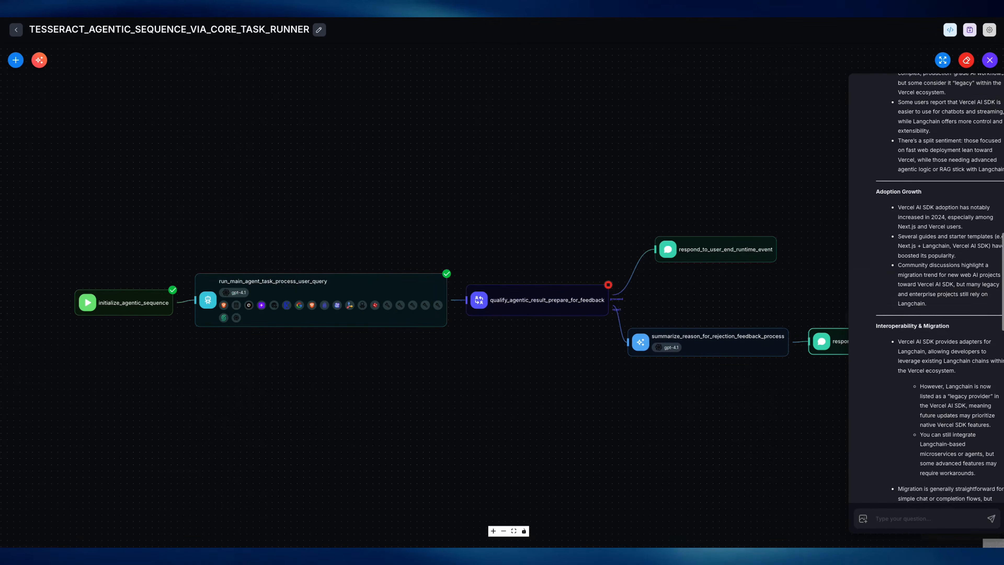
scroll(925, 288, up, 12)
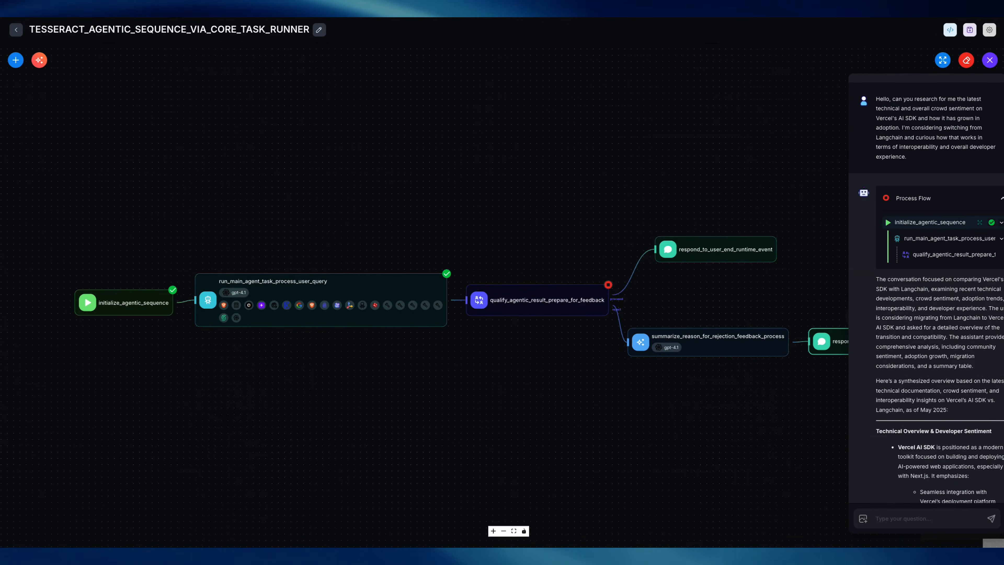
scroll(925, 289, down, 2)
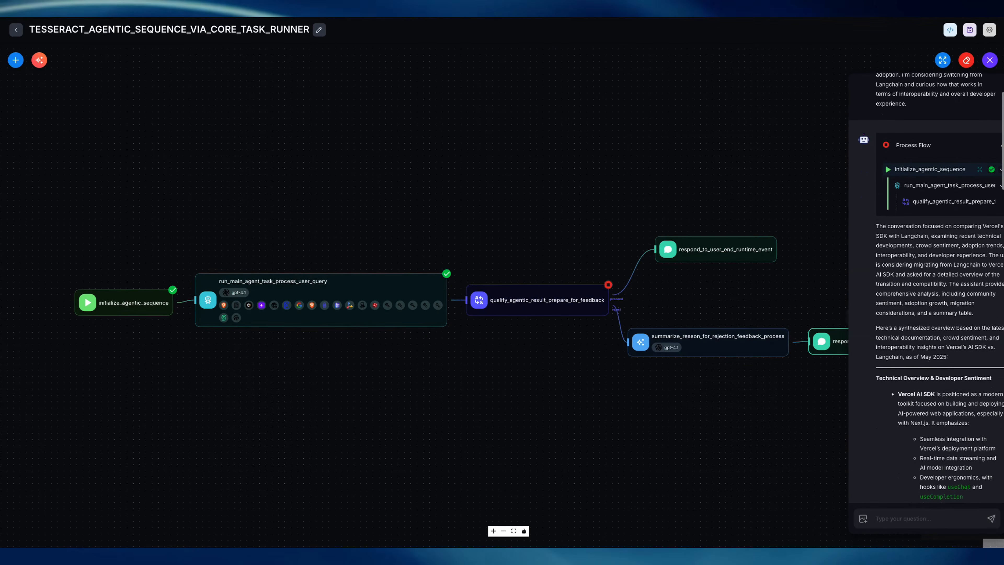
scroll(924, 289, down, 1)
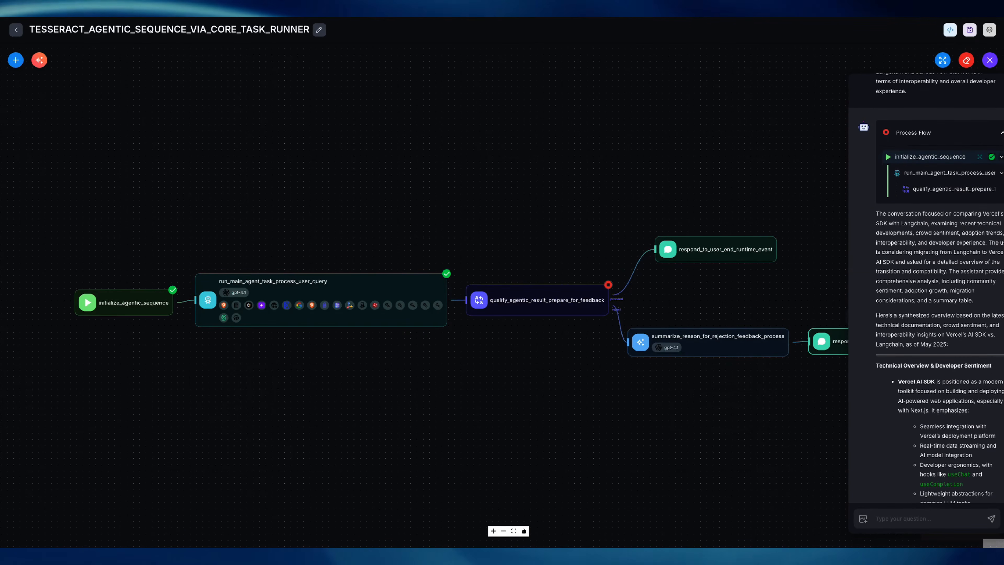
scroll(884, 135, down, 2)
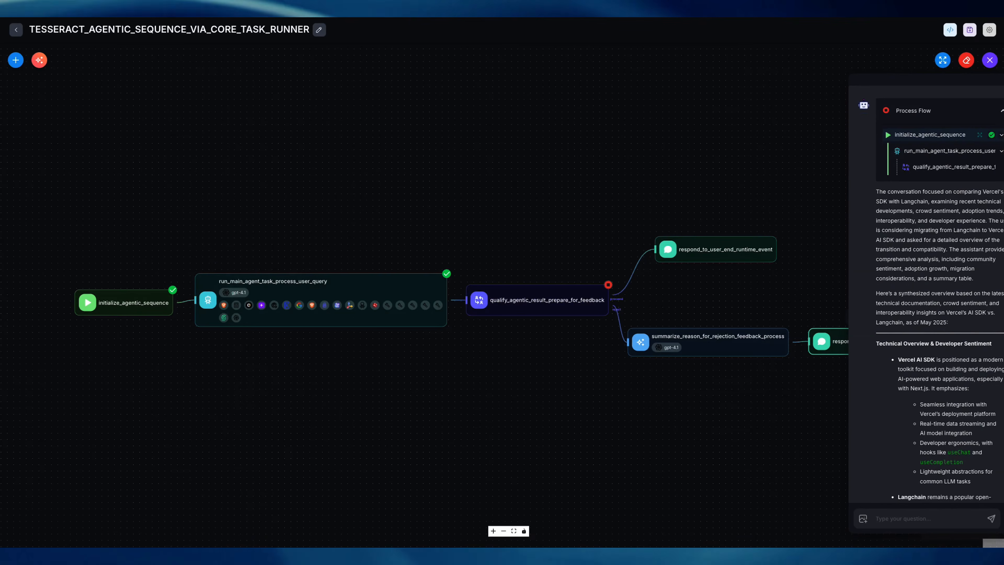
scroll(884, 129, down, 3)
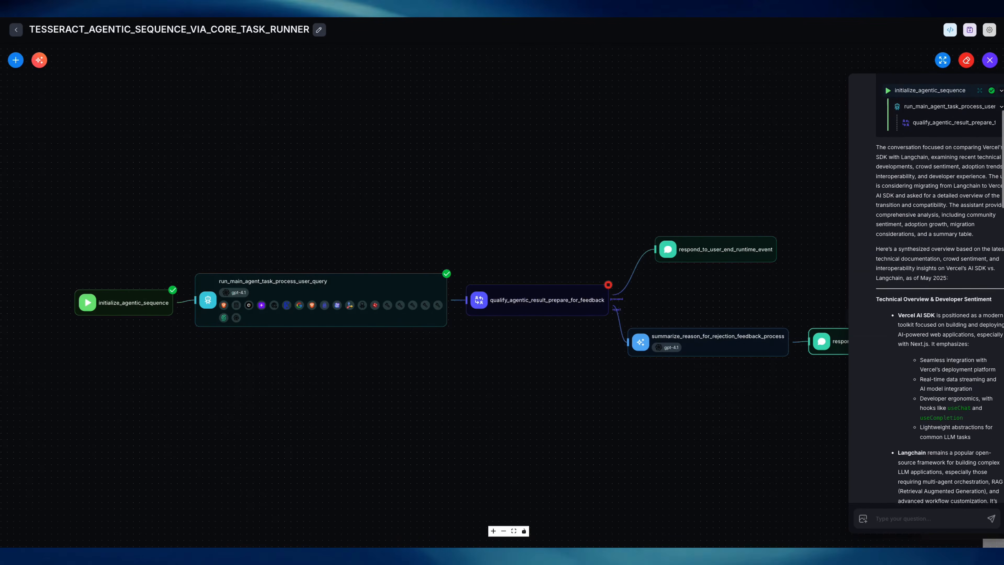
scroll(925, 288, down, 8)
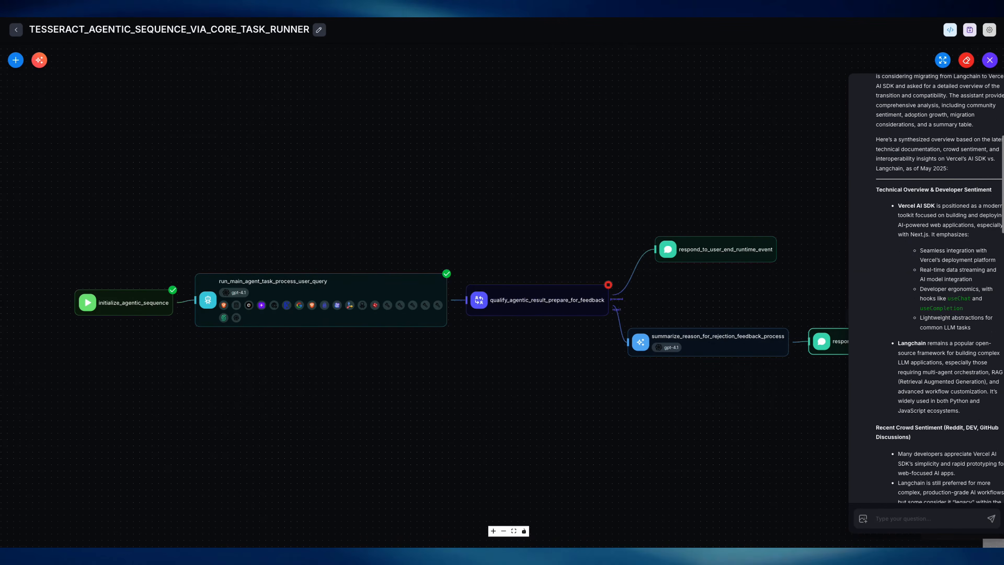
scroll(925, 287, down, 1)
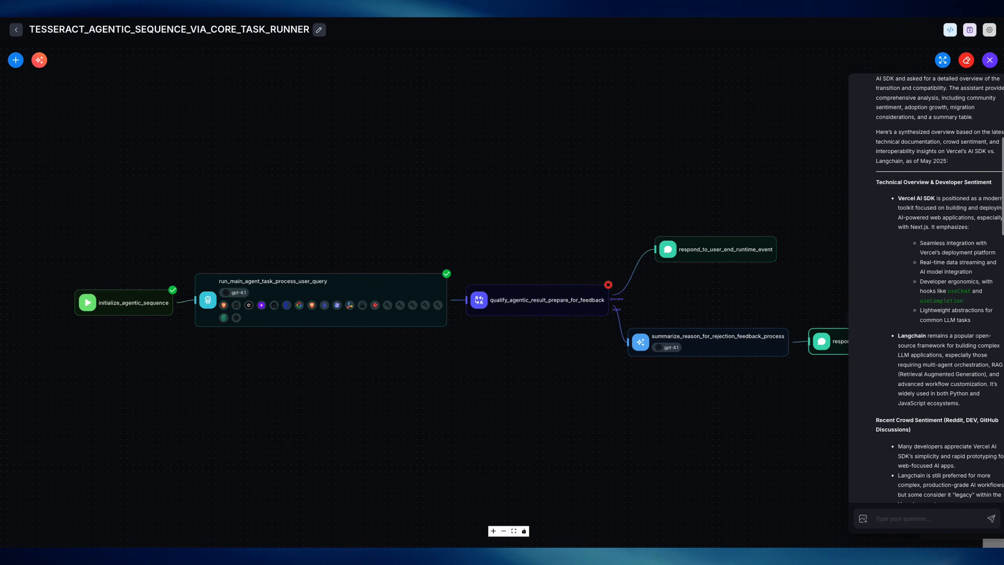
scroll(925, 288, down, 2)
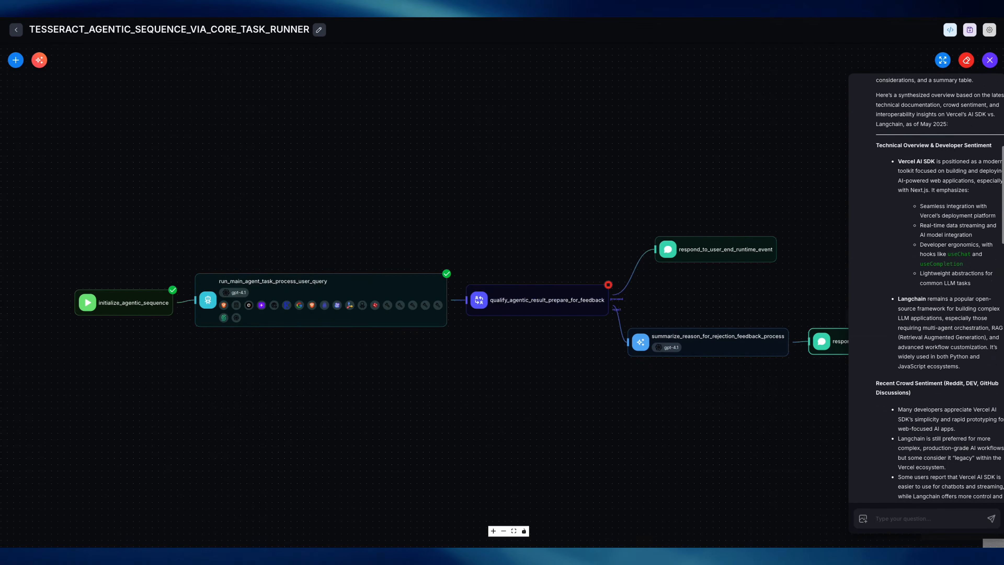
scroll(925, 288, down, 8)
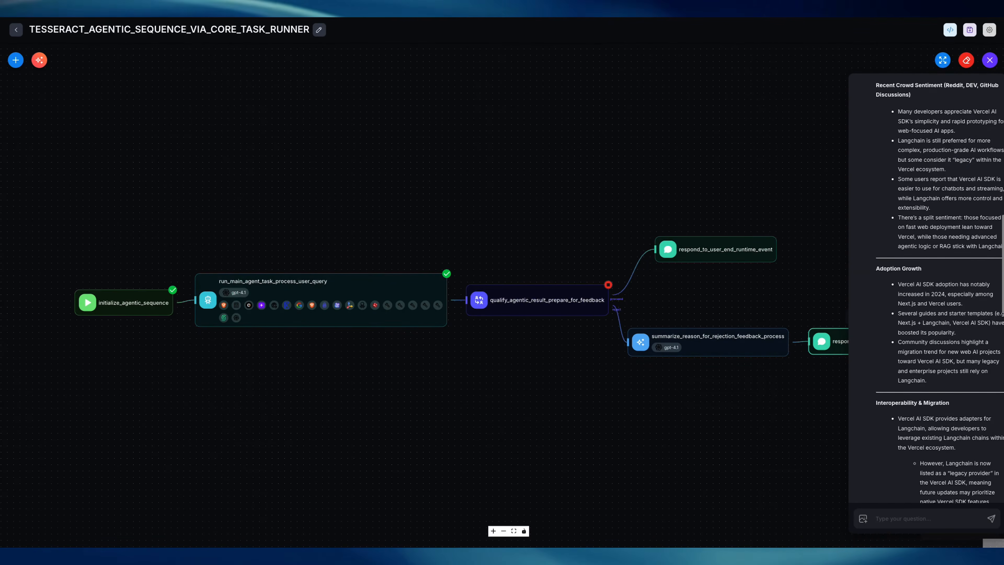
scroll(925, 288, down, 3)
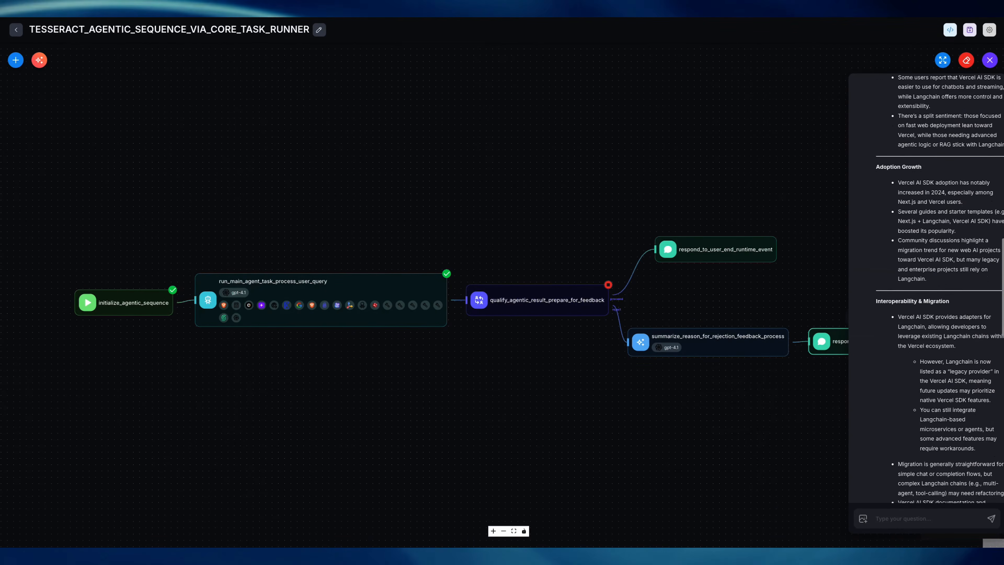
scroll(925, 288, down, 15)
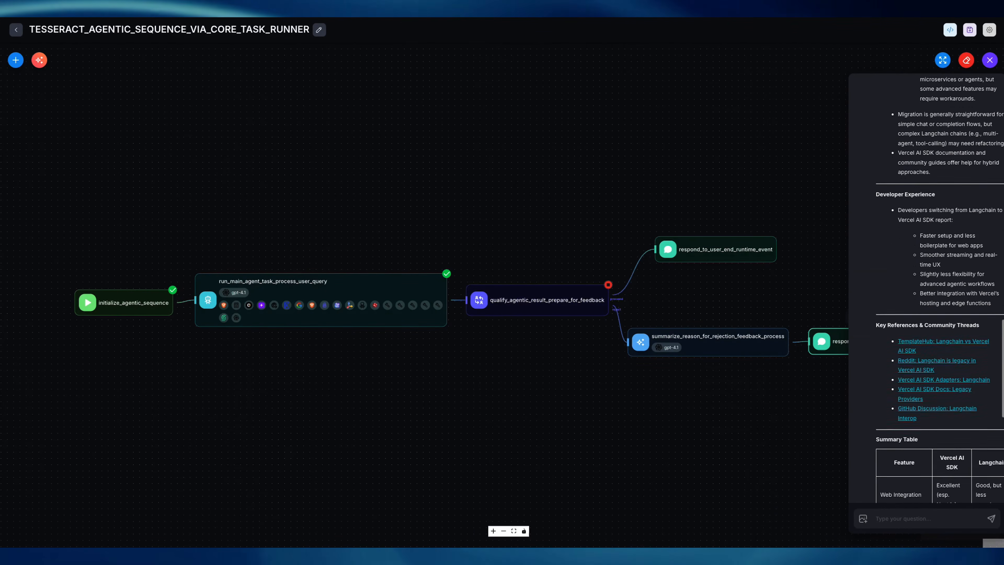
scroll(925, 288, down, 5)
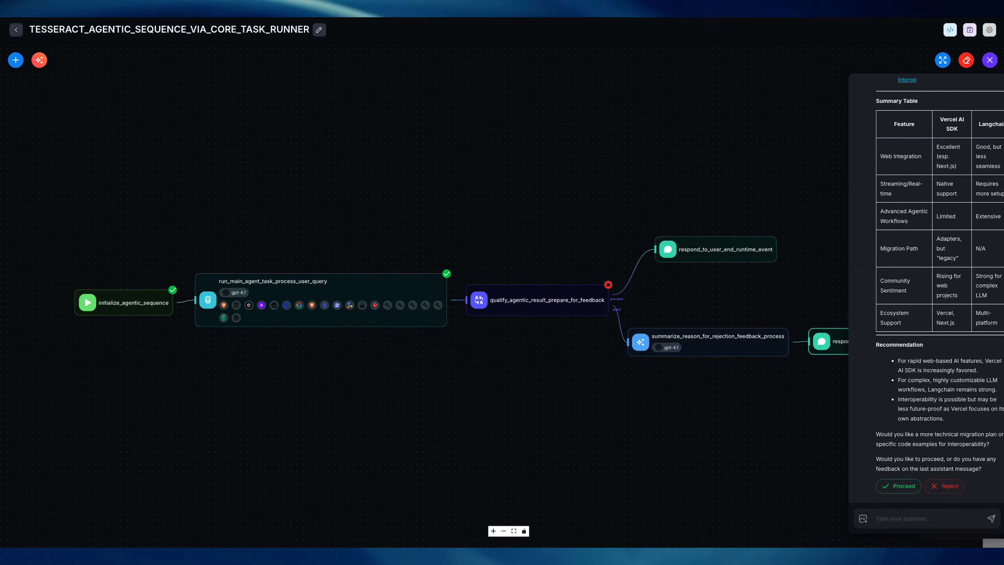
Proceed with the result and submit feedback "This is a good response, I like it and therefore accept your request to end transmission Agent 007, over.".
click(899, 485)
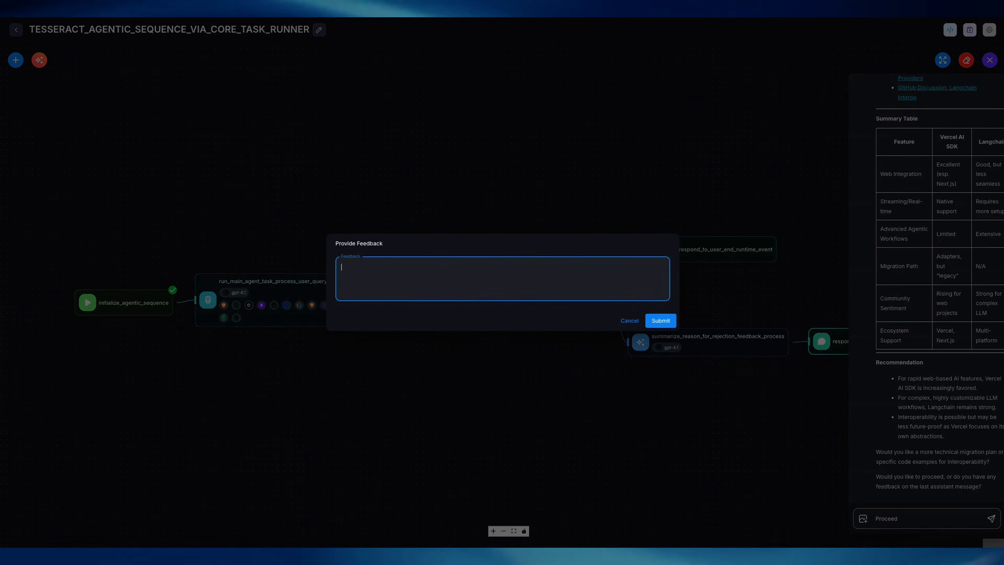
text(Th)
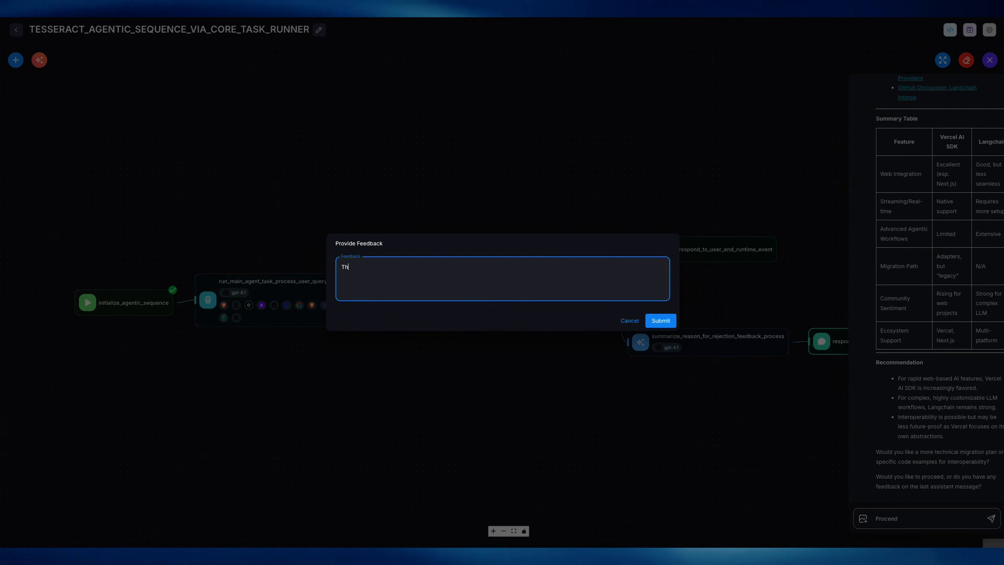
text(is is a good)
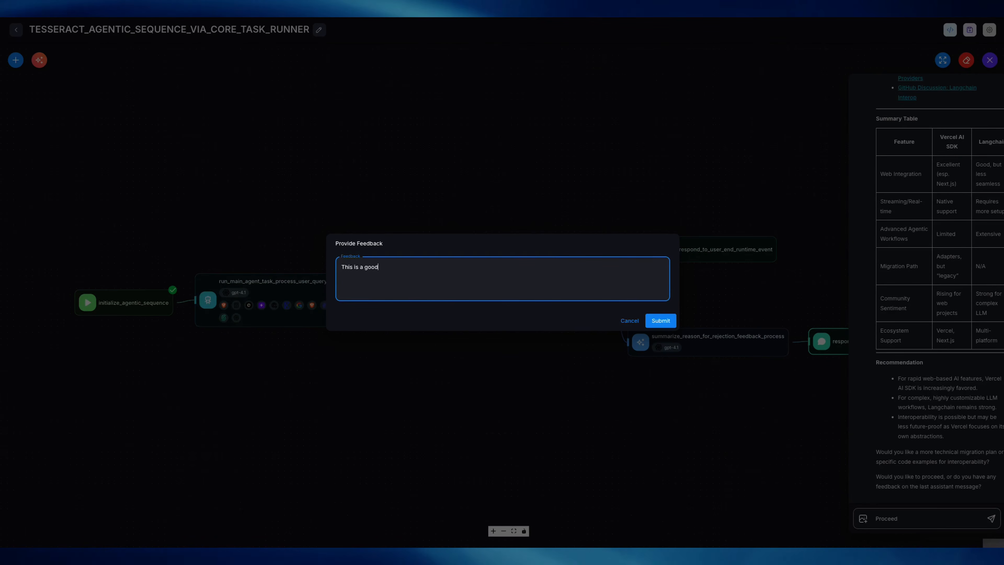
text( response, )
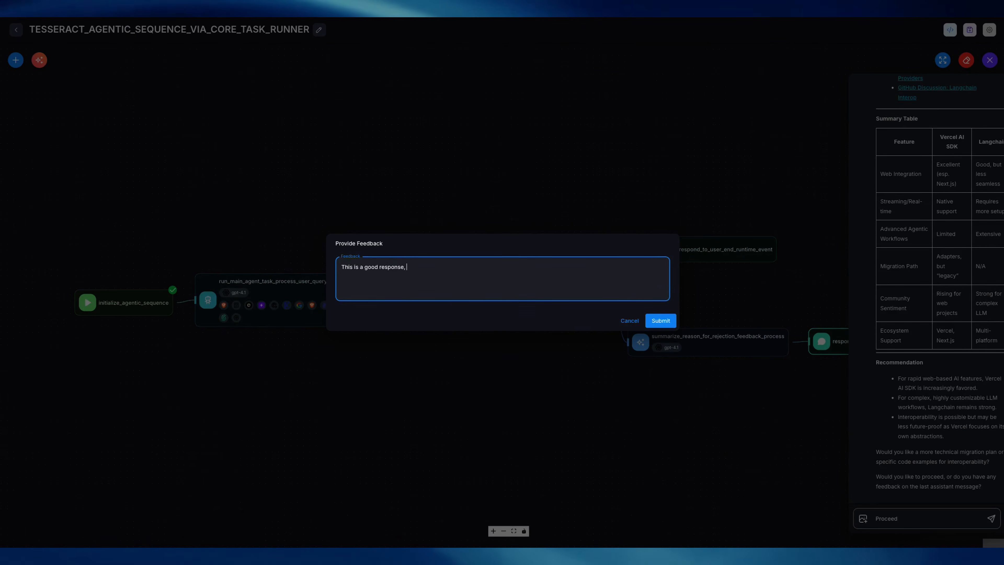
text(I like it and t)
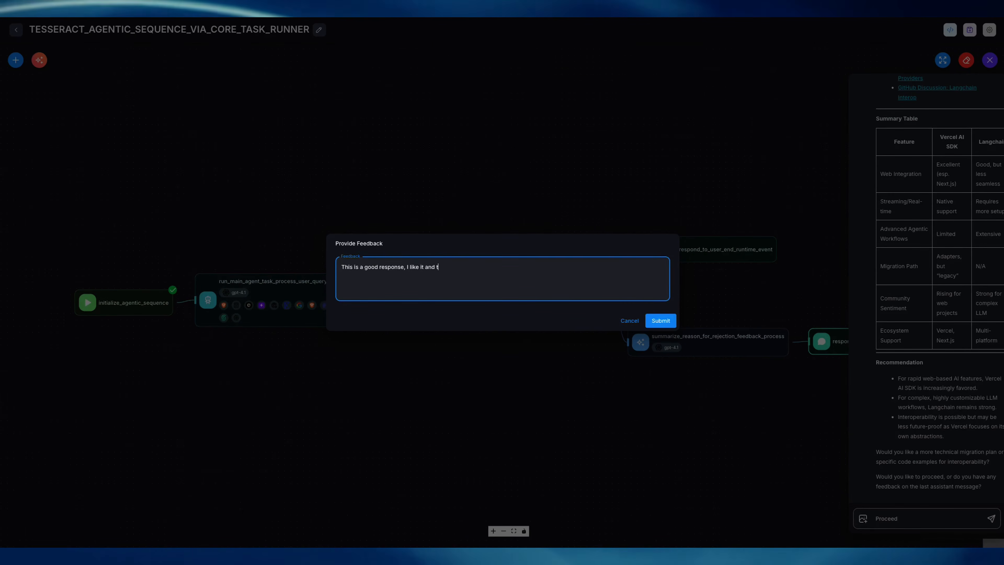
text(herefore a)
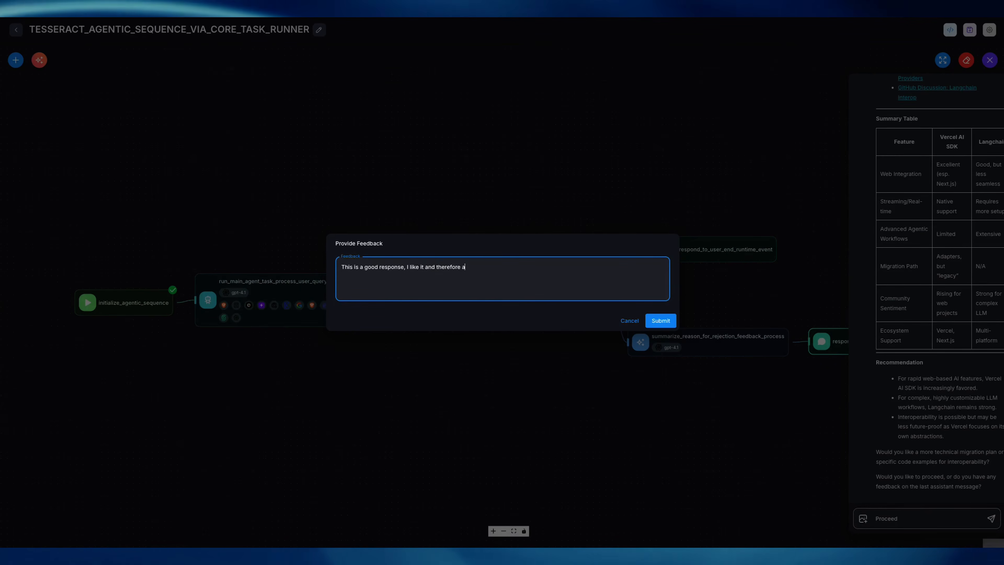
text(ccept your)
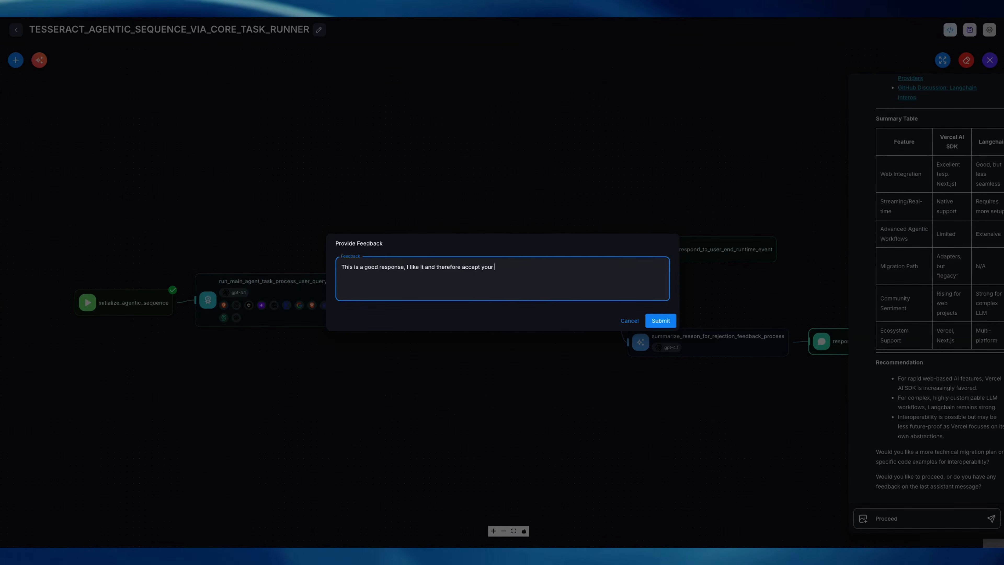
text( request to )
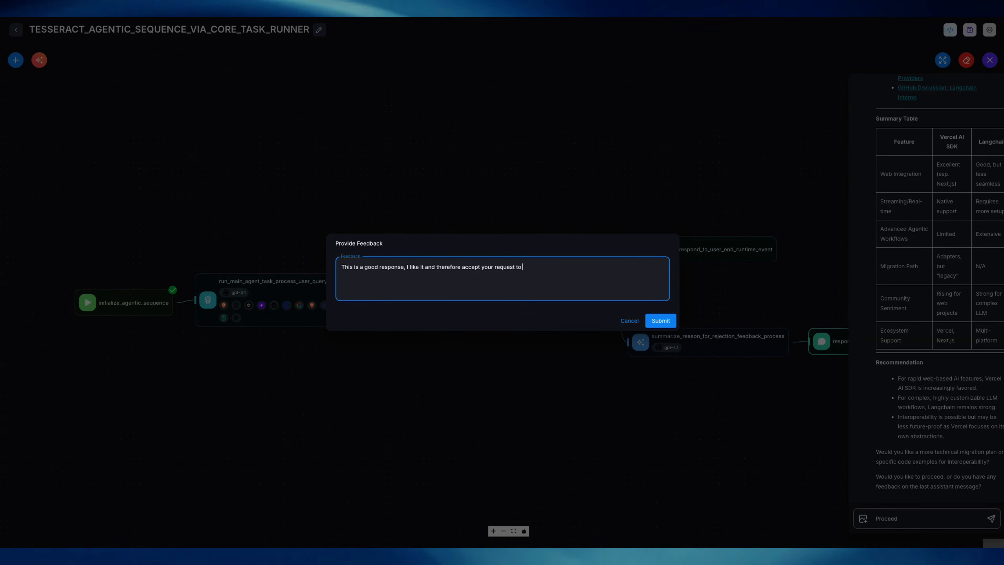
text(end transm)
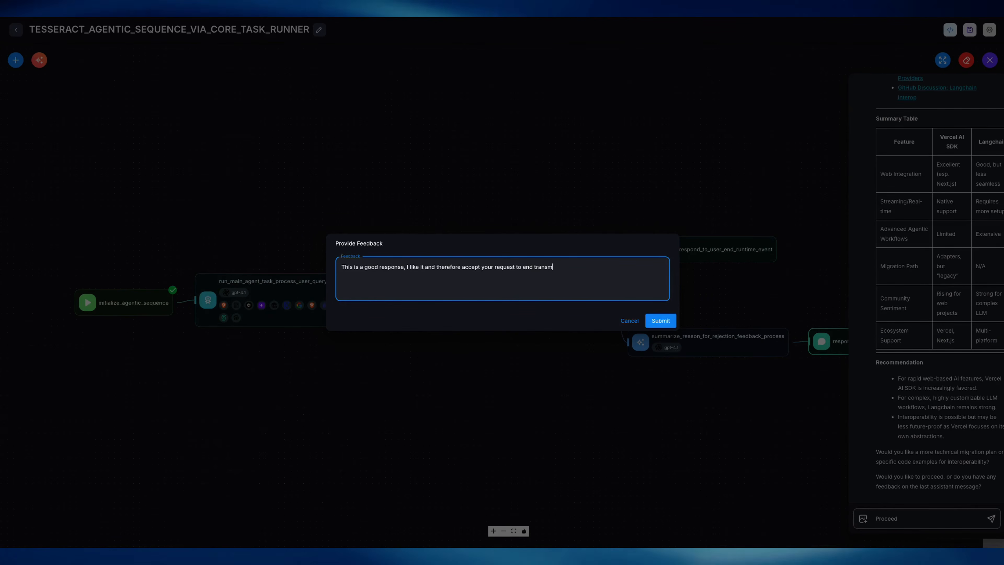
text(ission Agent 007)
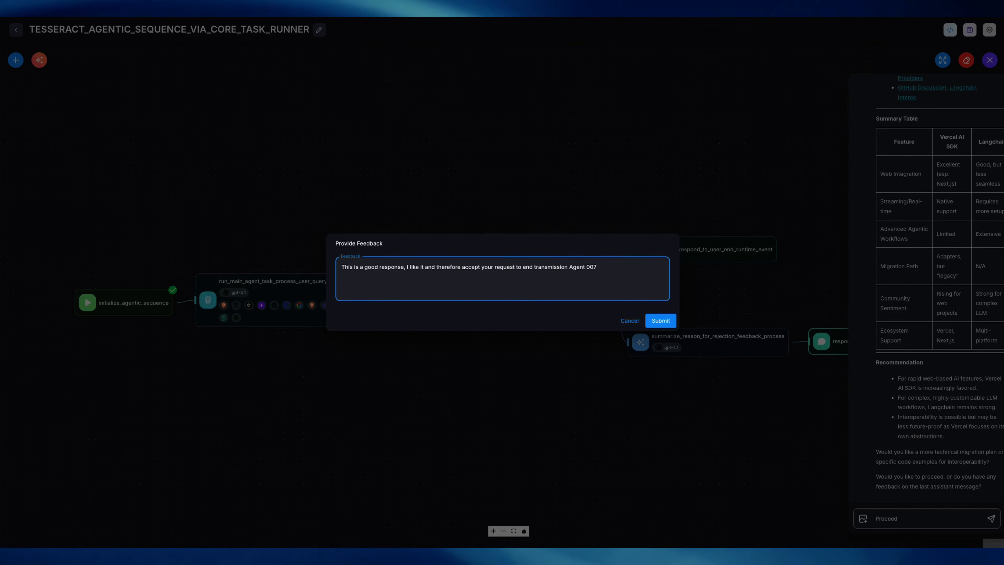
text(, over.)
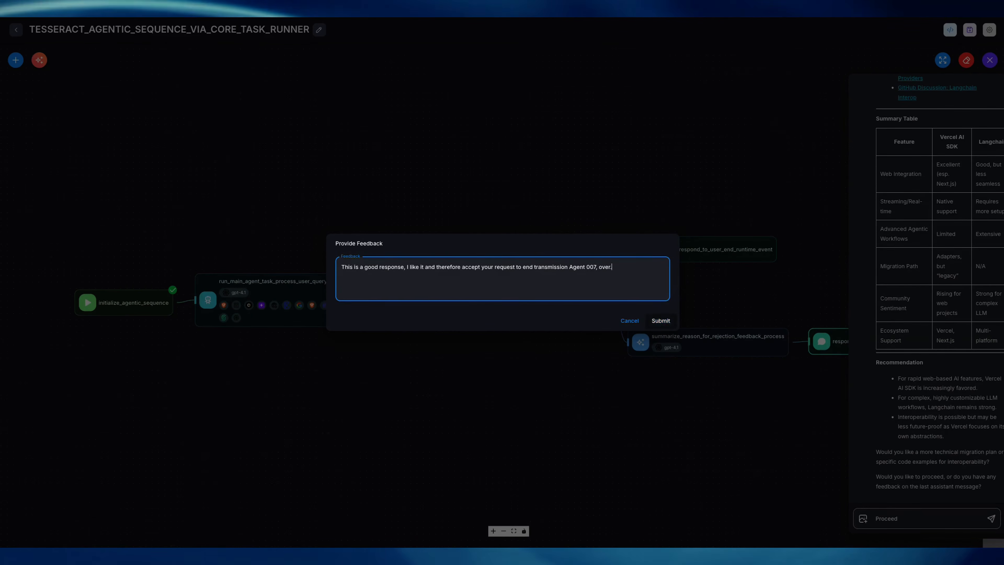
click(661, 321)
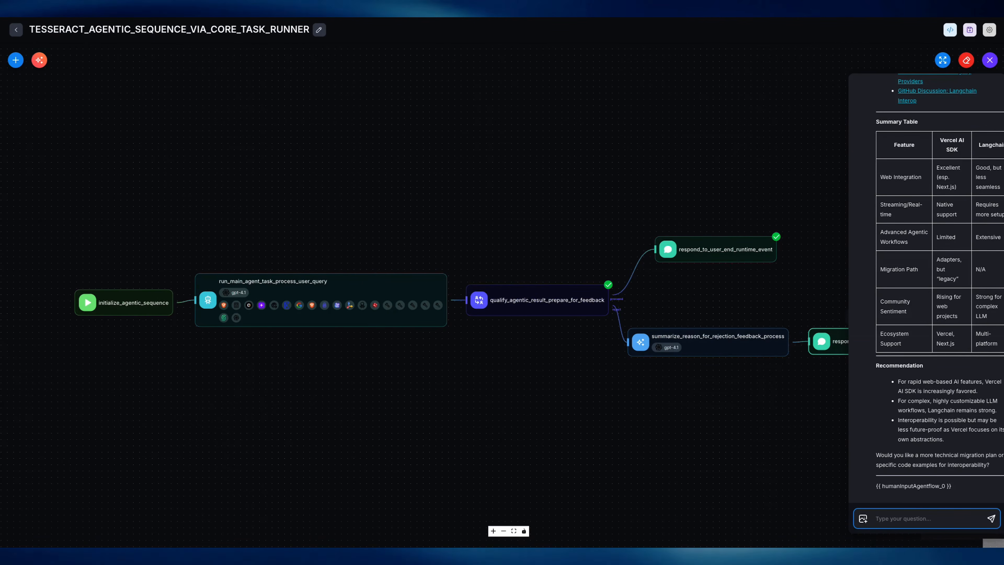
Expand the chat and enter "Ok awesome let's continue. Can you pull all of the latest info that you can for me on the trade tarrifs and".
click(942, 61)
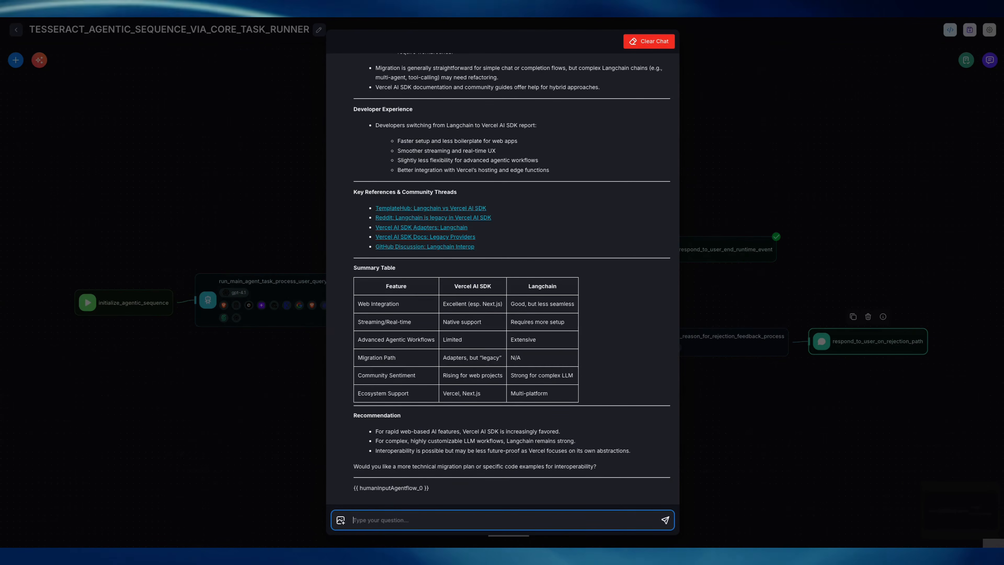
text(Ok awesome let's co)
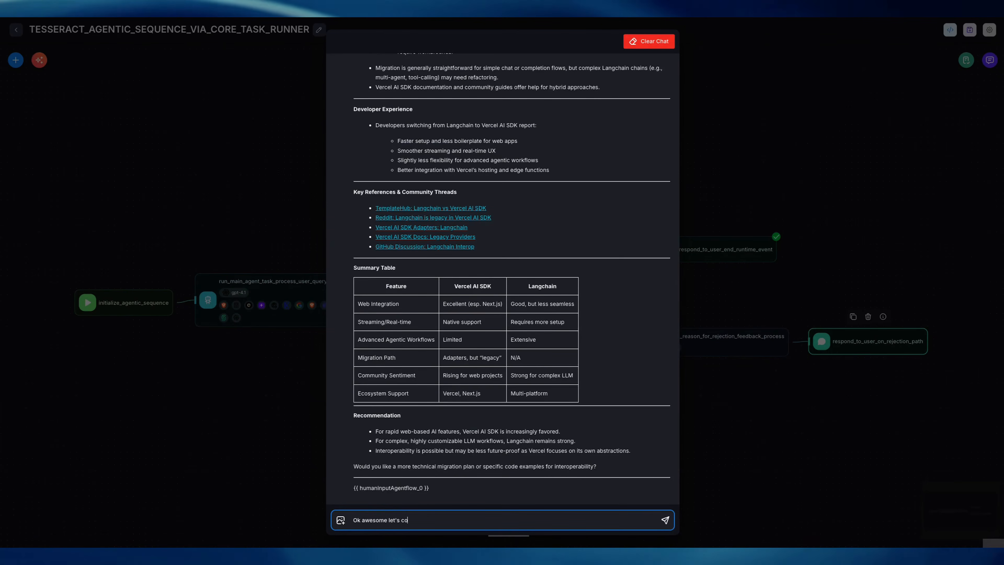
text(ntinue)
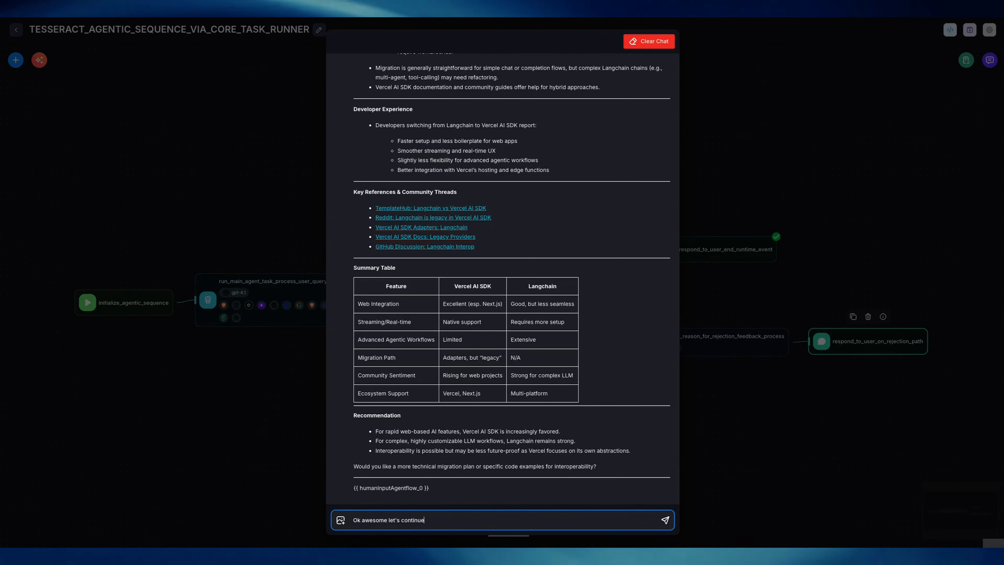
text(. C)
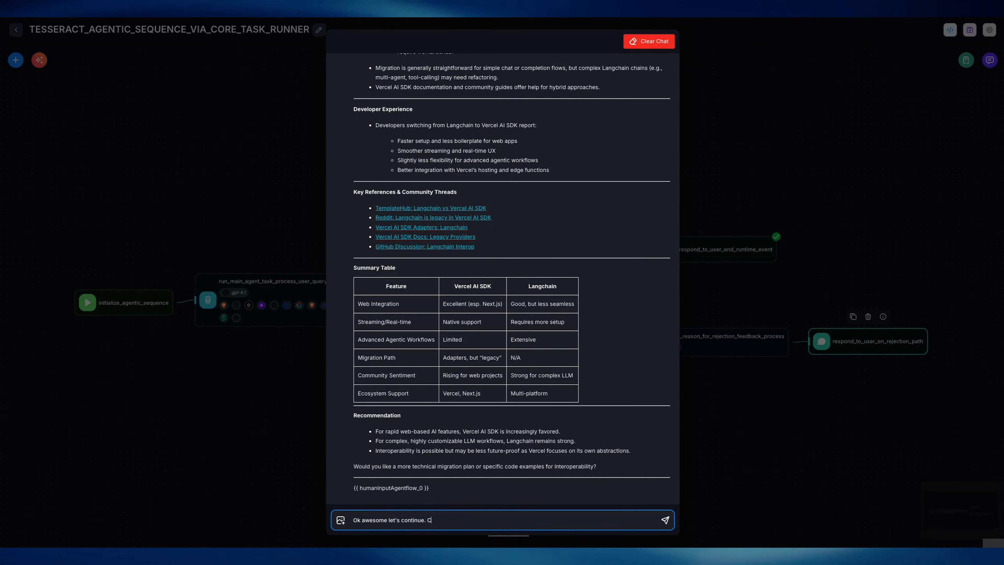
text(an you pull all of the la)
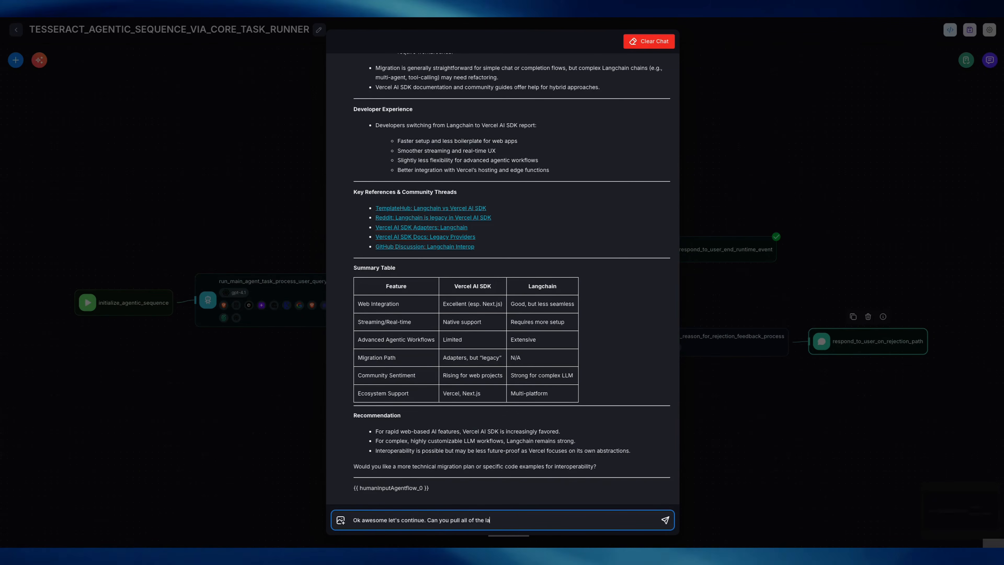
text(test info that you can for me on t)
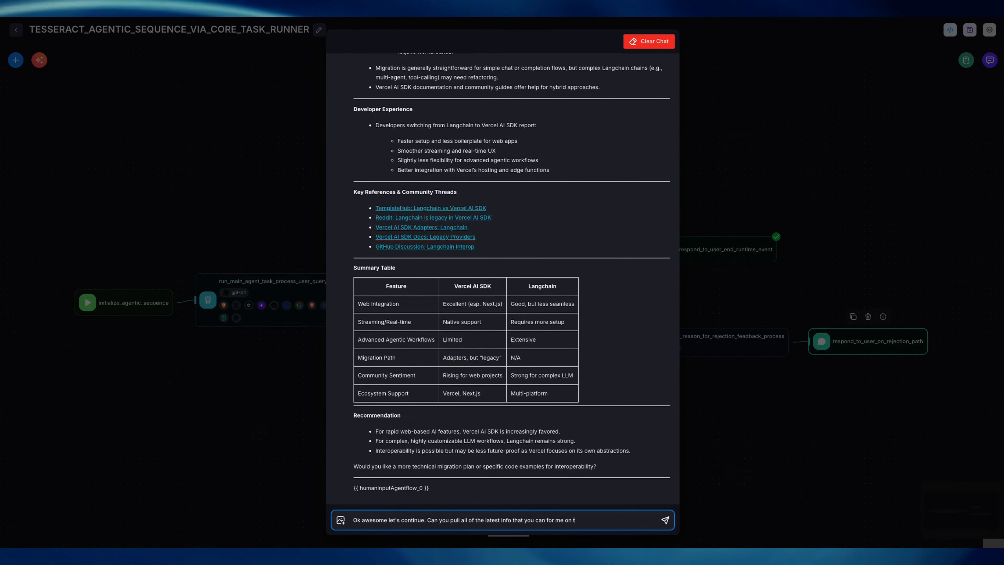
text(he )
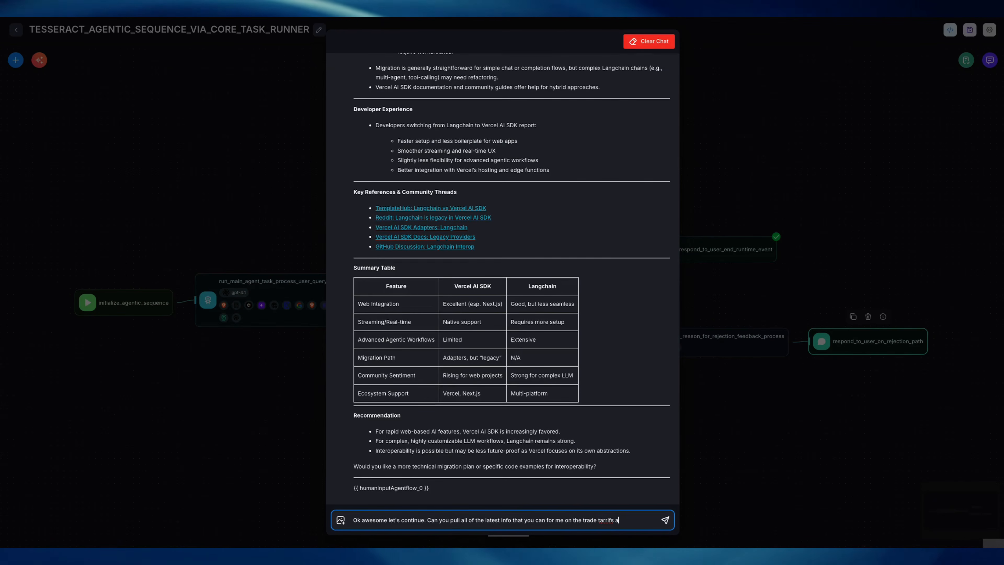
text(trade tarrifs and)
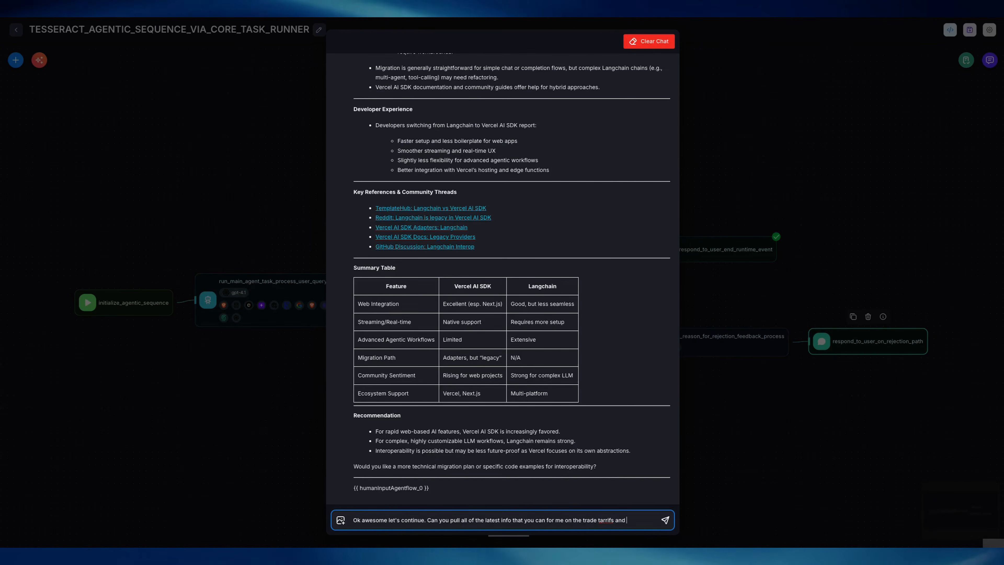
Continue the message with "the US taking a pause or going back on the plan all together,".
text( the )
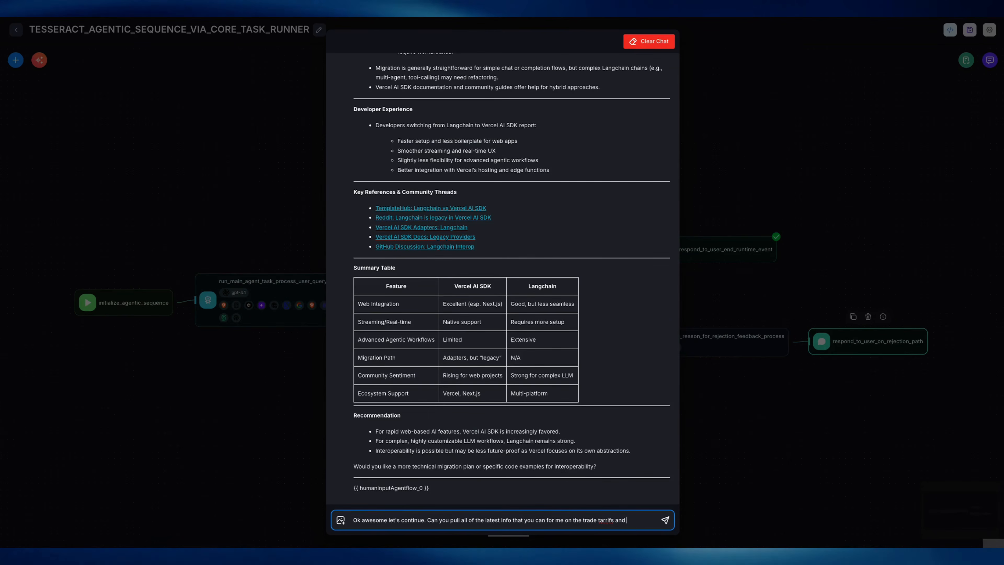
text(US taki)
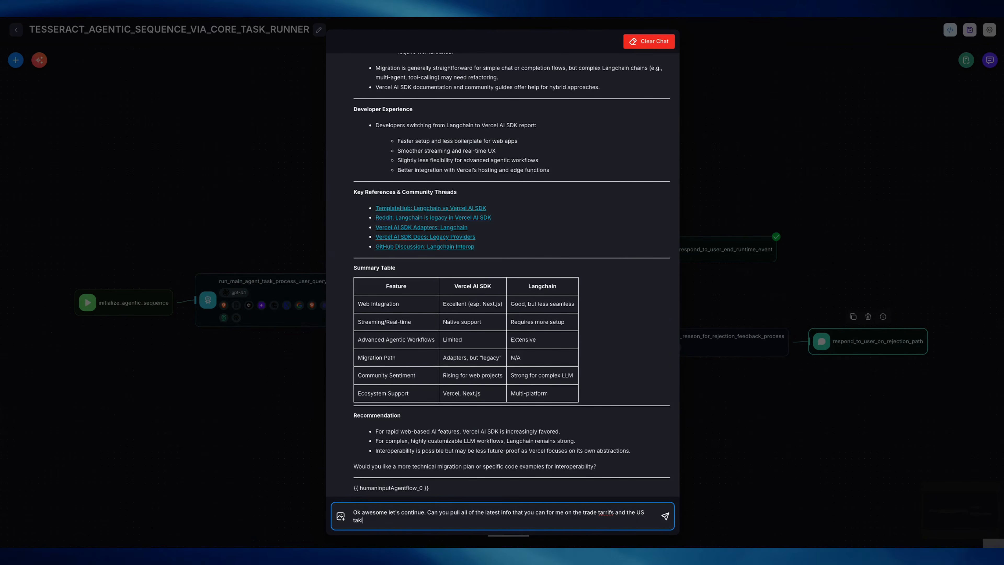
text(ng a pause)
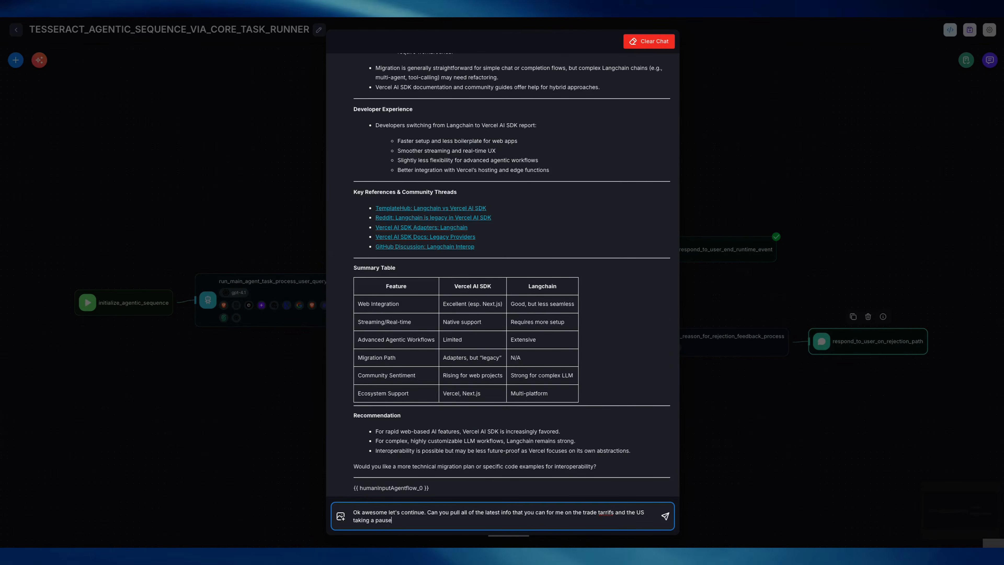
text( or going )
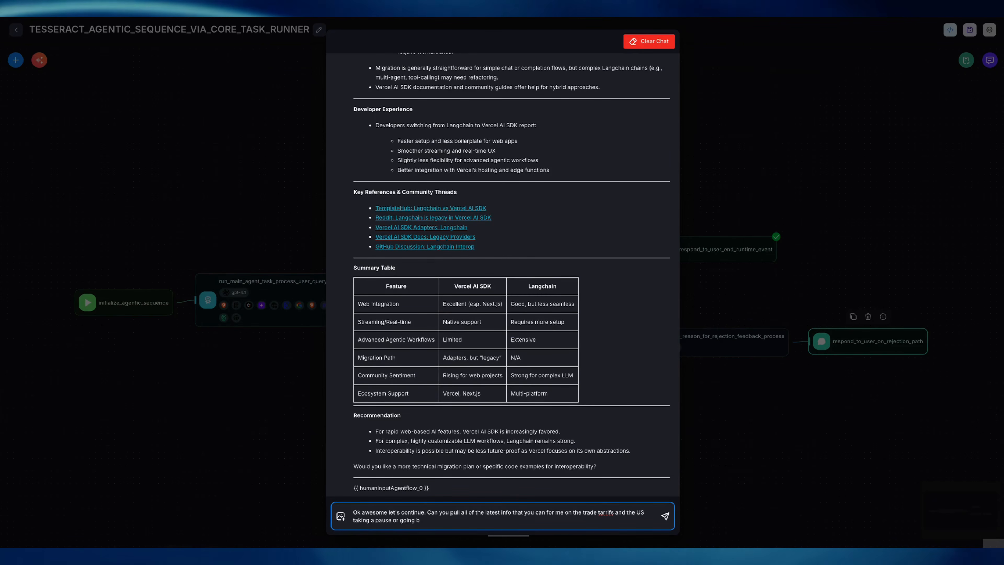
text(back)
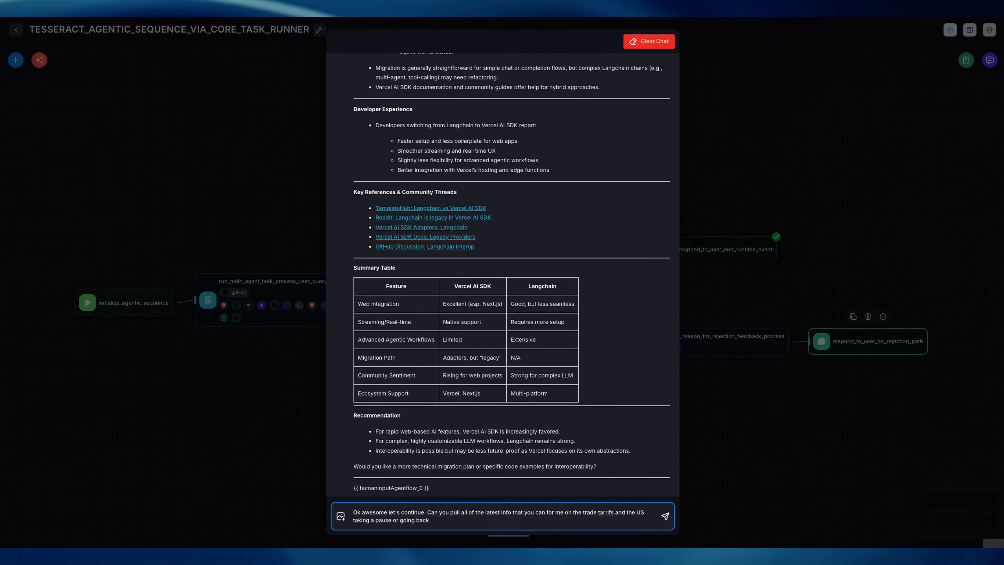
text( on the)
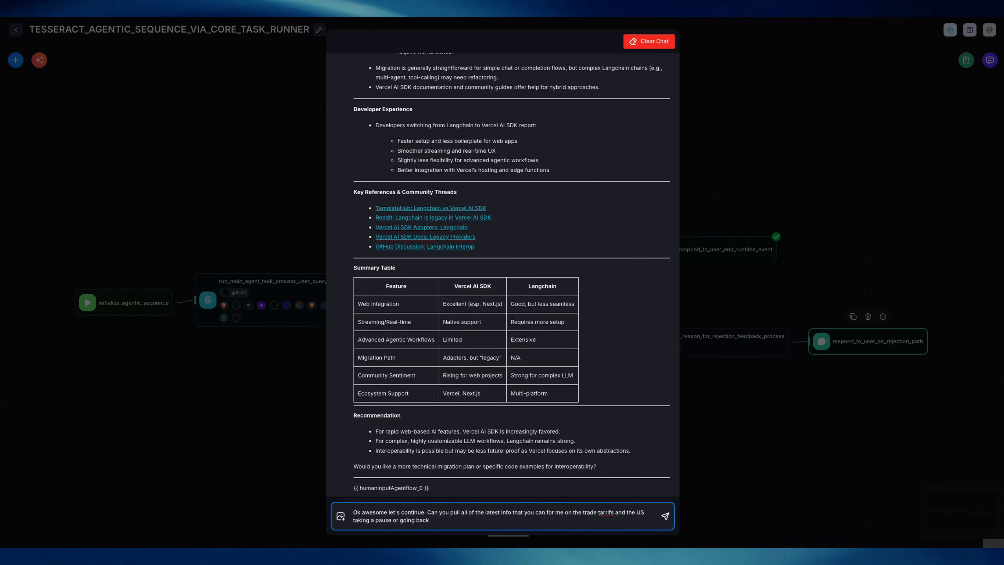
text( plan al)
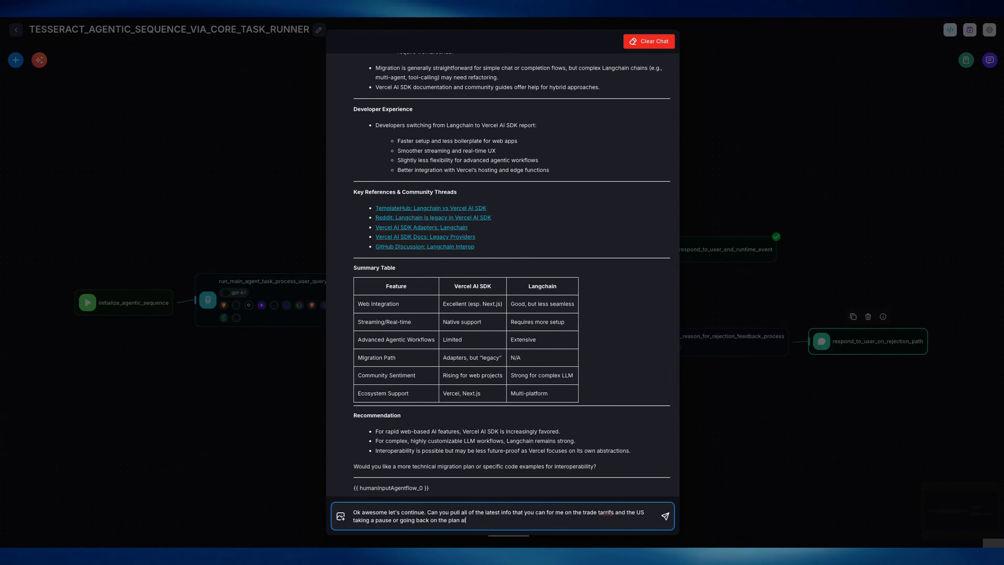
text(l together, I)
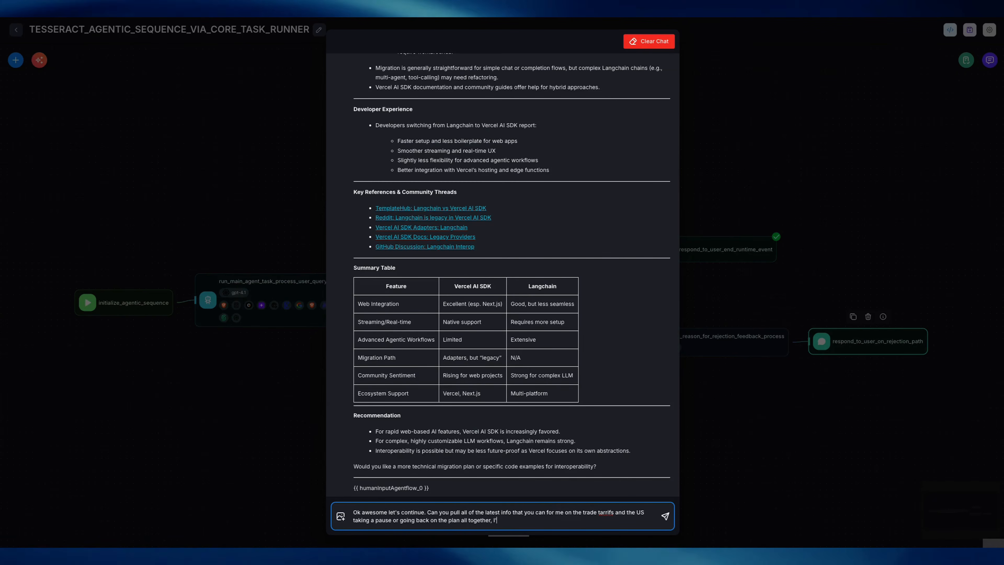
Complete the message with "I'm just curious as to how that whole topic is shaping up" and send it.
text('m just curious as)
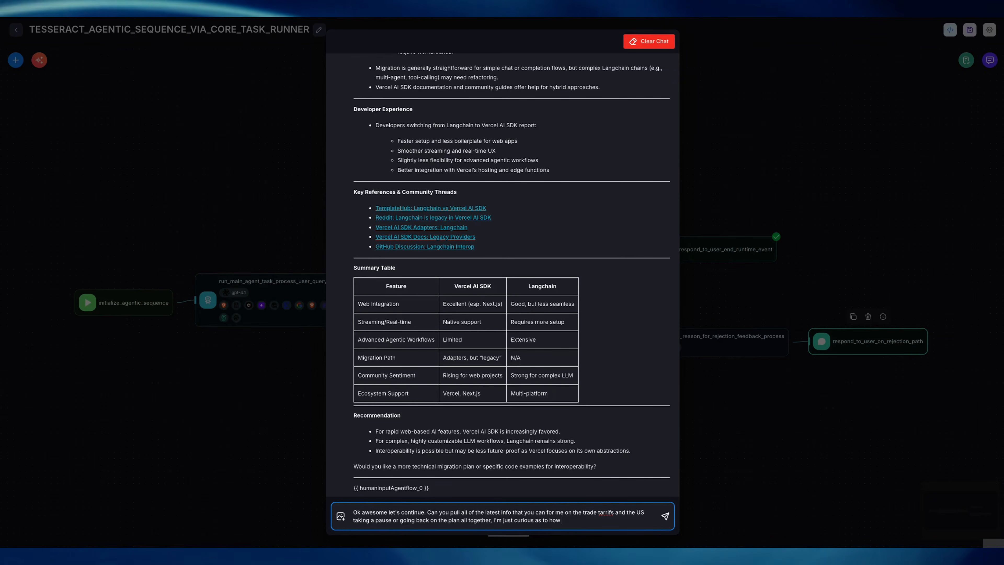
text( to how that whole topic is sha)
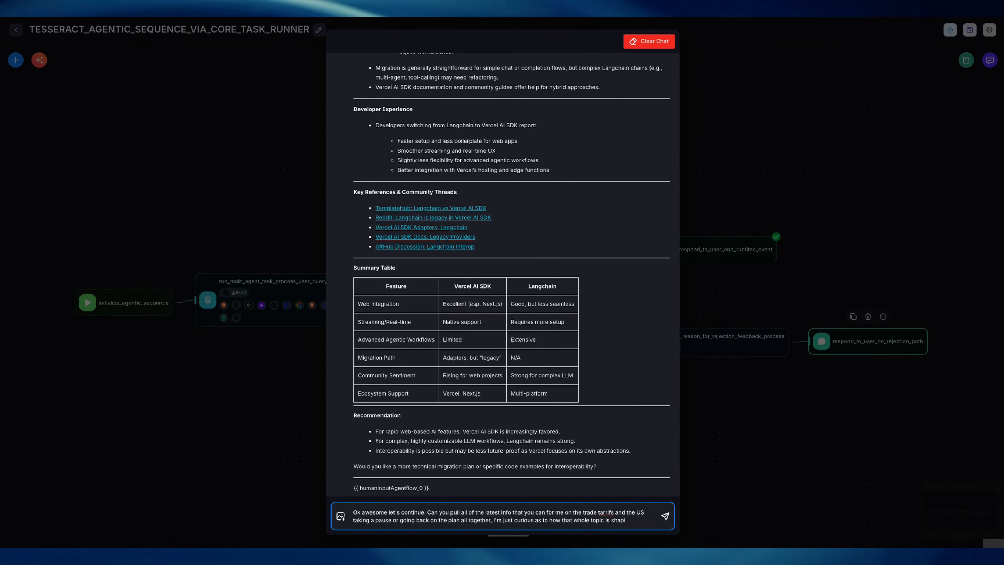
text(p)
key(Return)
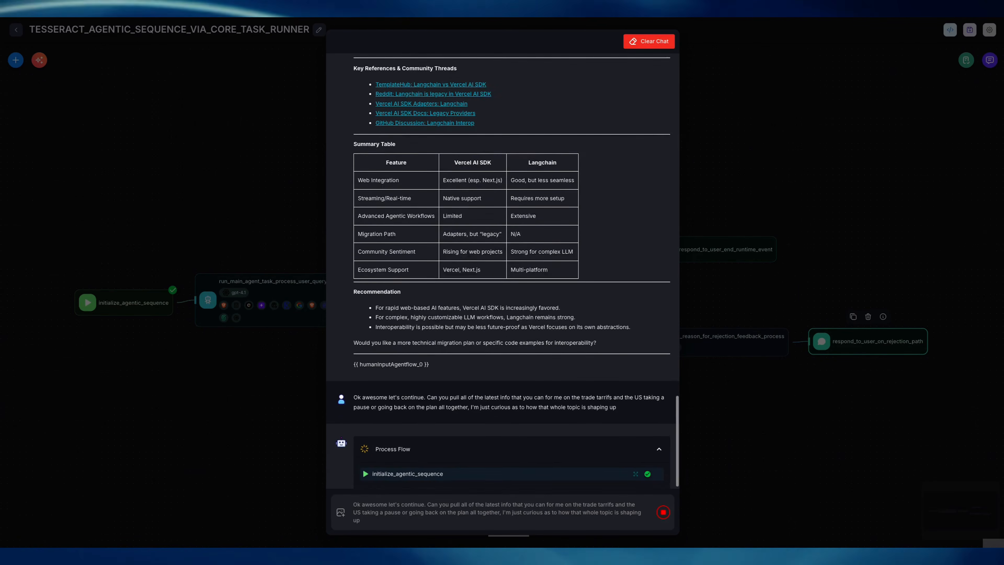
click(363, 463)
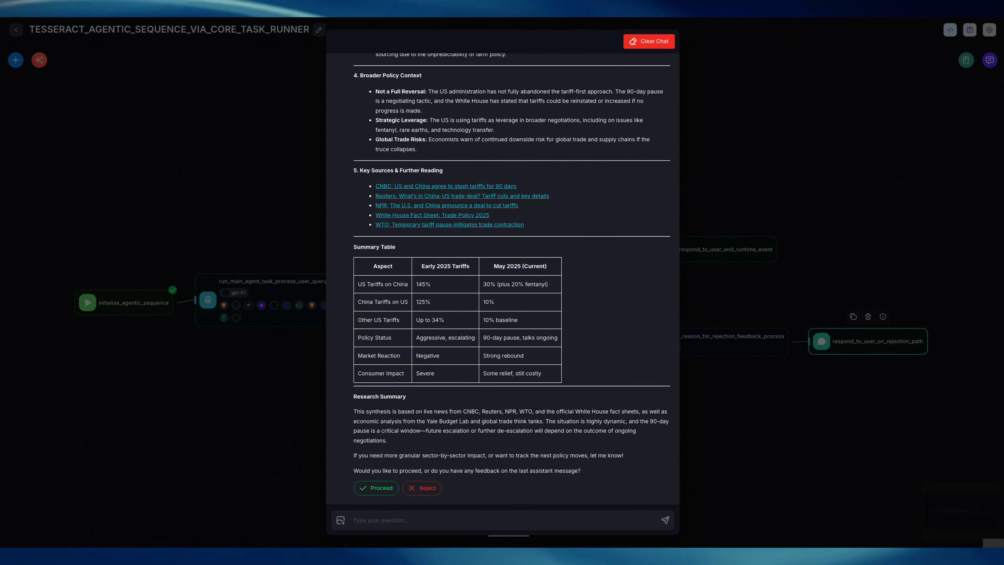
Inspect the tools used and the input of the run_main_agent_task_process_user_query step in the latest reply's process flow.
scroll(503, 278, up, 1)
scroll(502, 278, up, 20)
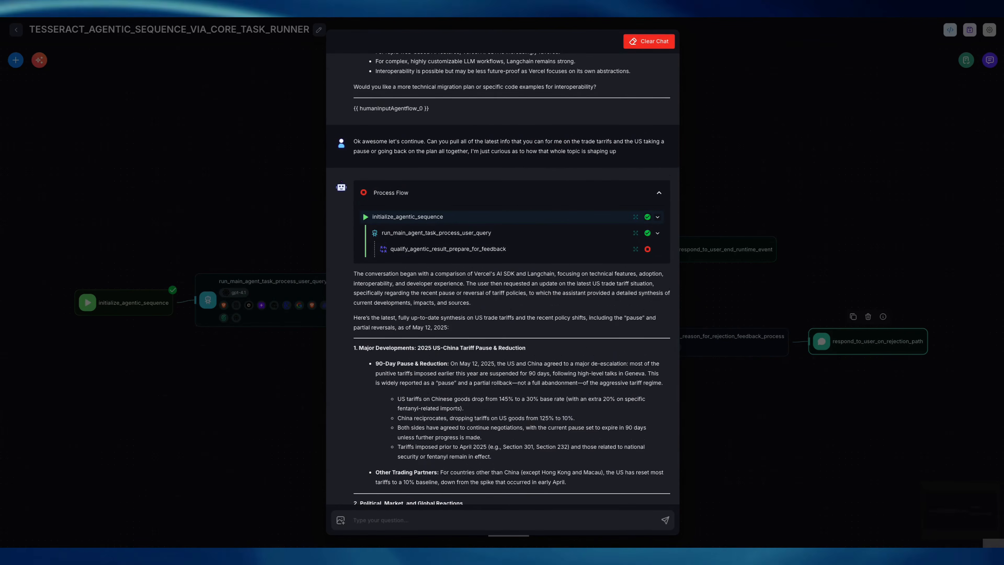
click(635, 233)
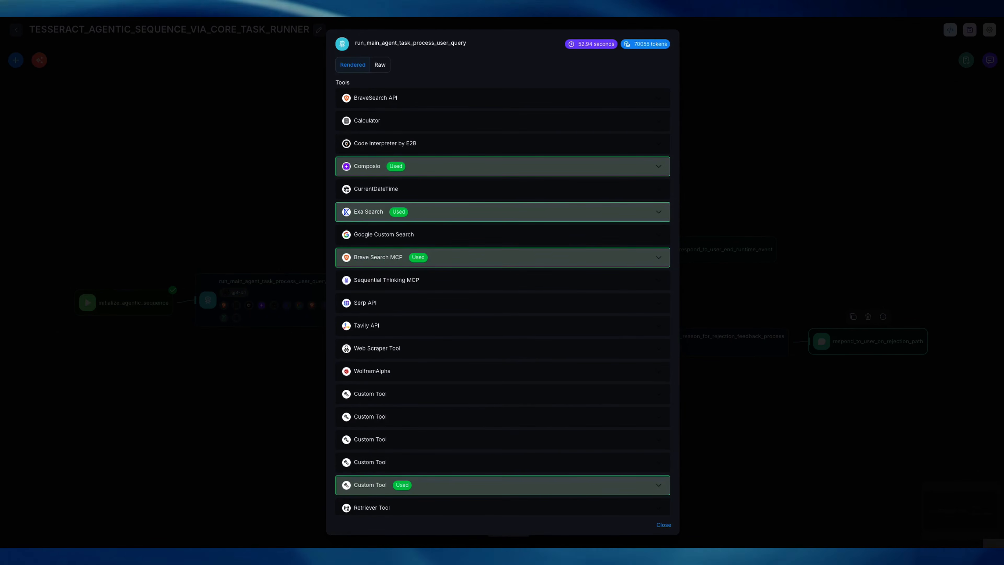
scroll(503, 276, down, 2)
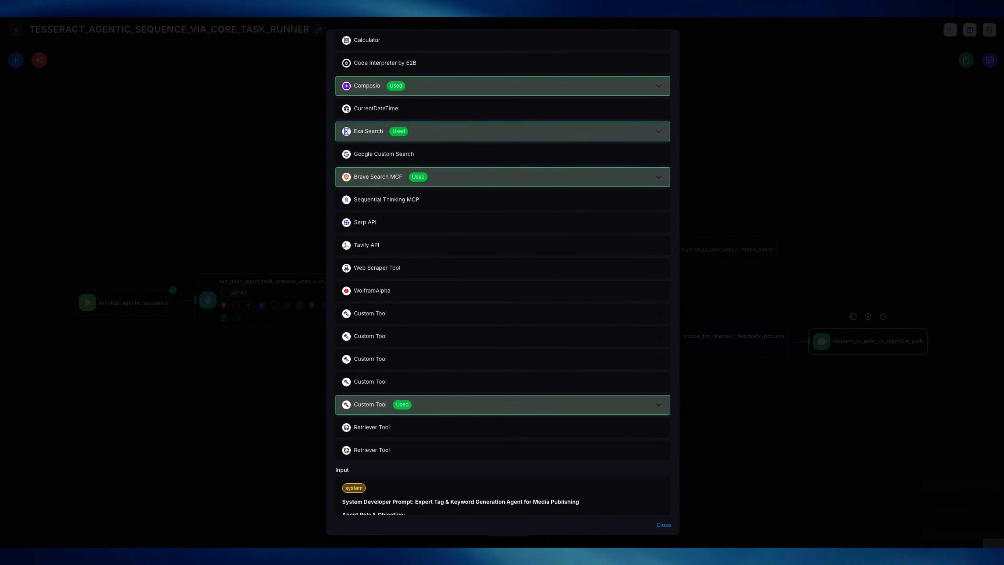
scroll(502, 277, down, 4)
scroll(503, 277, down, 1)
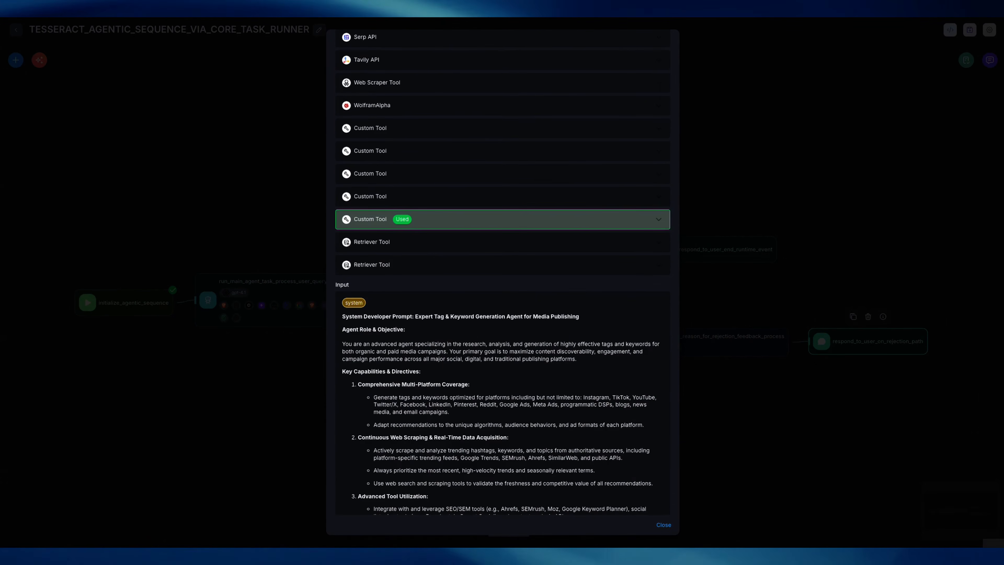
key(Escape)
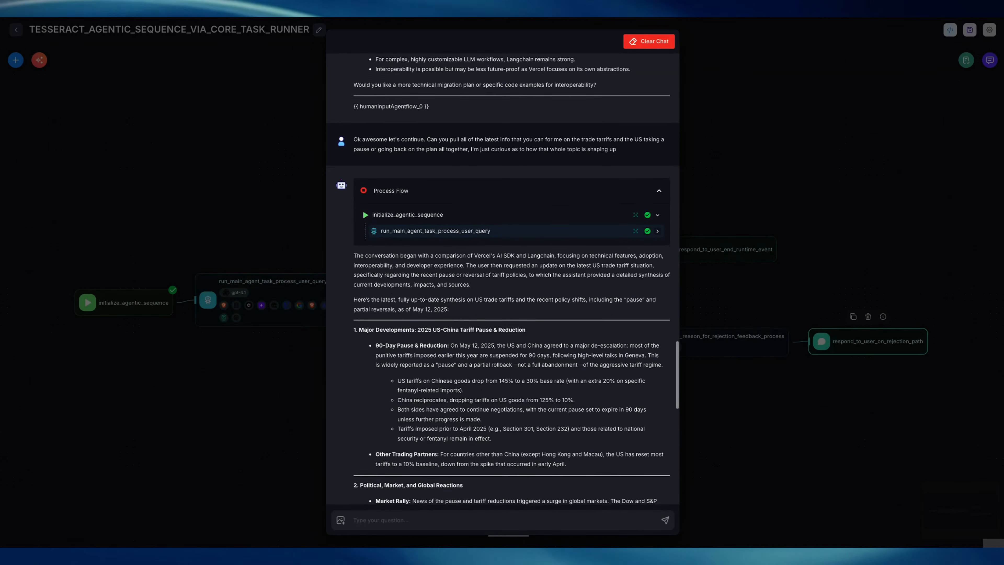
Read through the trade tariff answer, from the major developments to the summary table and research summary.
scroll(502, 277, down, 6)
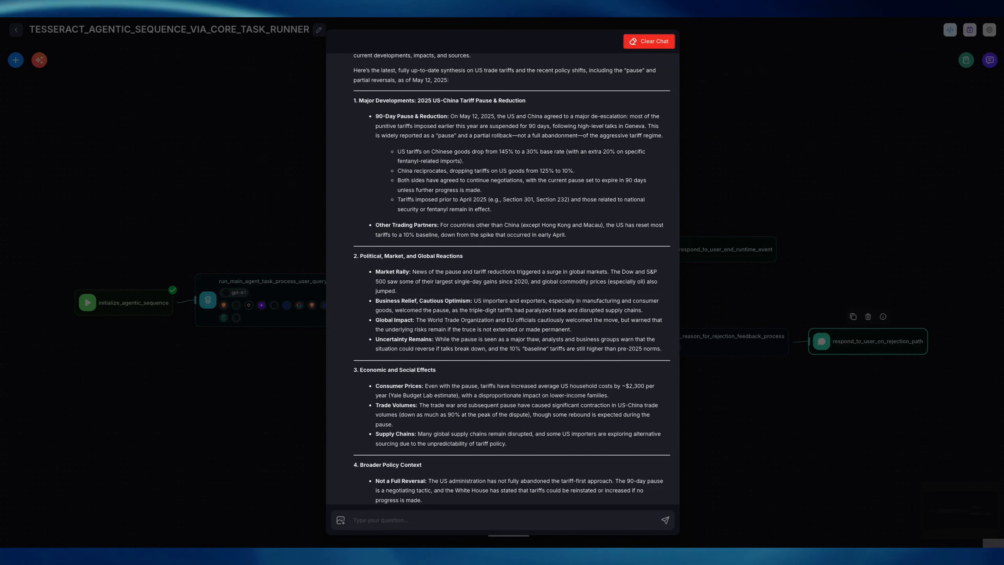
scroll(502, 277, down, 6)
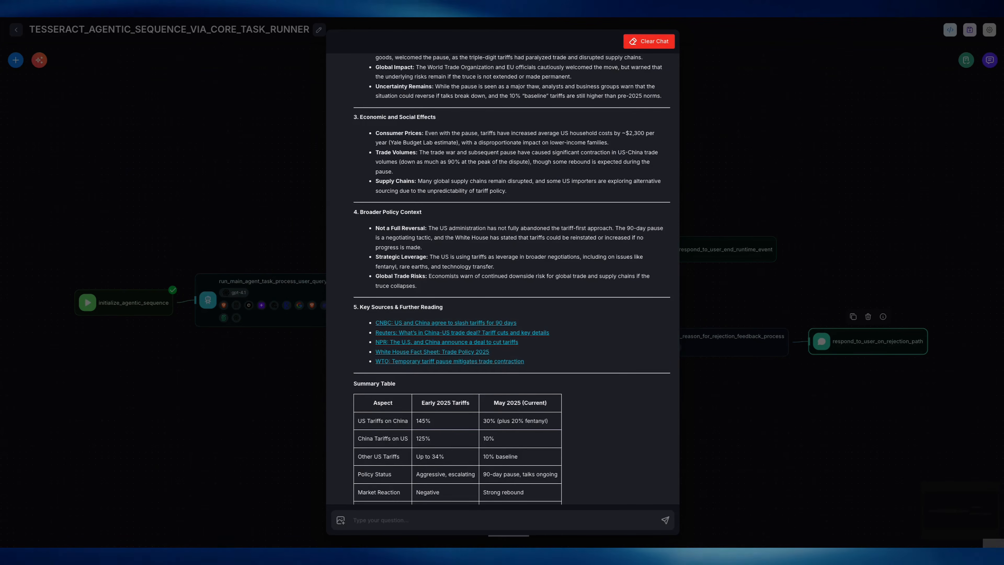
scroll(503, 276, down, 1)
scroll(503, 277, down, 3)
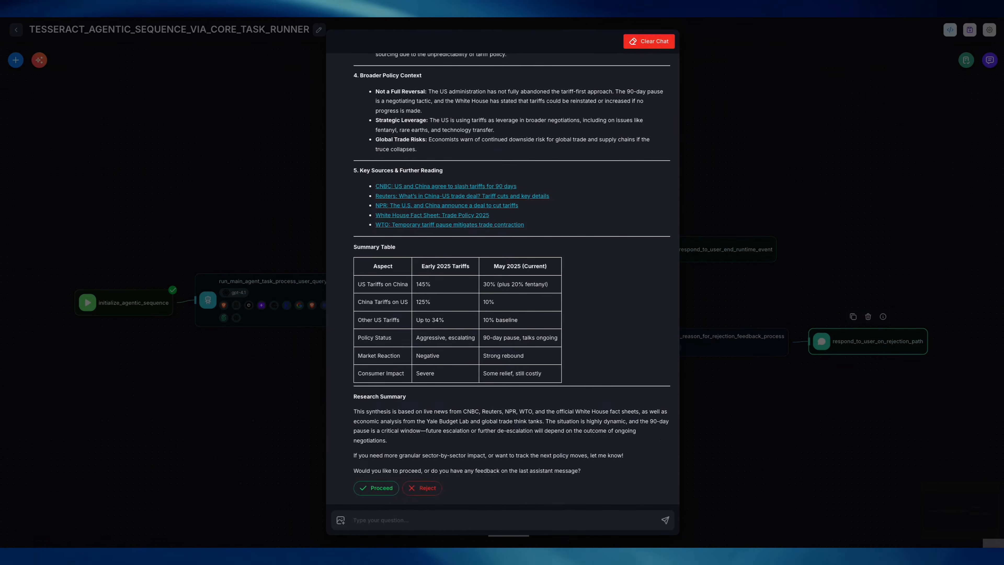
Reject the tariff result and start the feedback with "Ok that is all good but I'd like to do another pass".
click(421, 488)
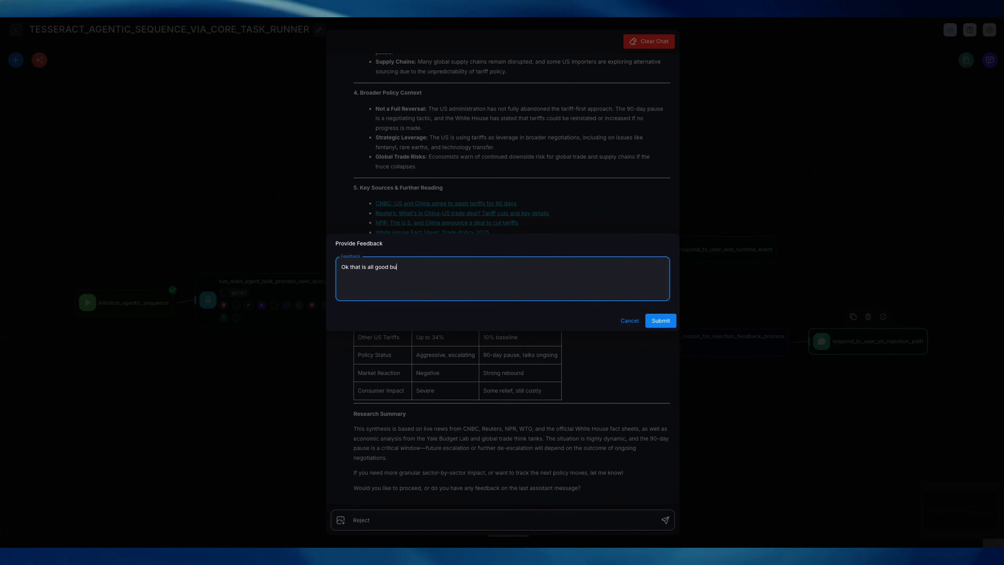
text(Ok that is all good but I'd )
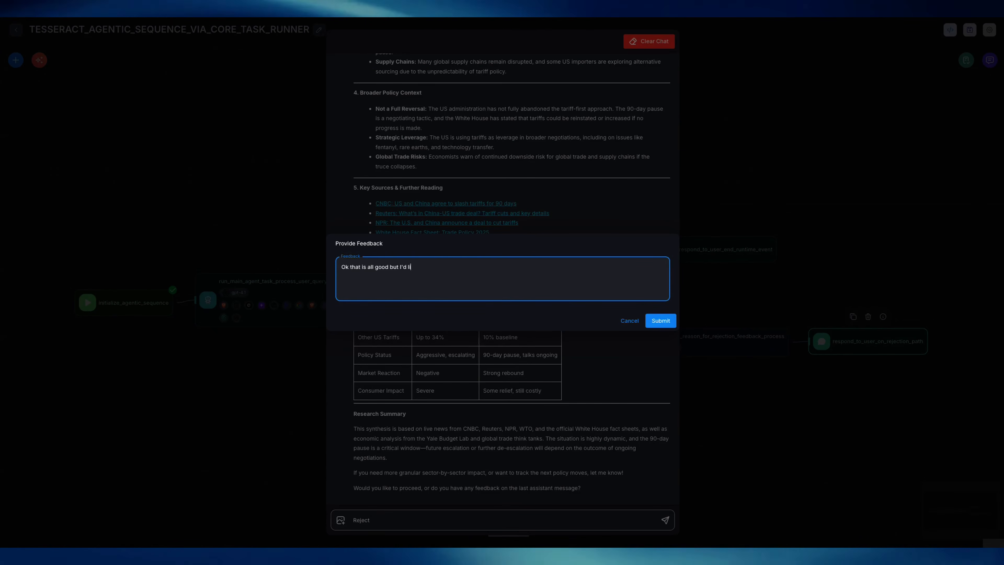
text(like to )
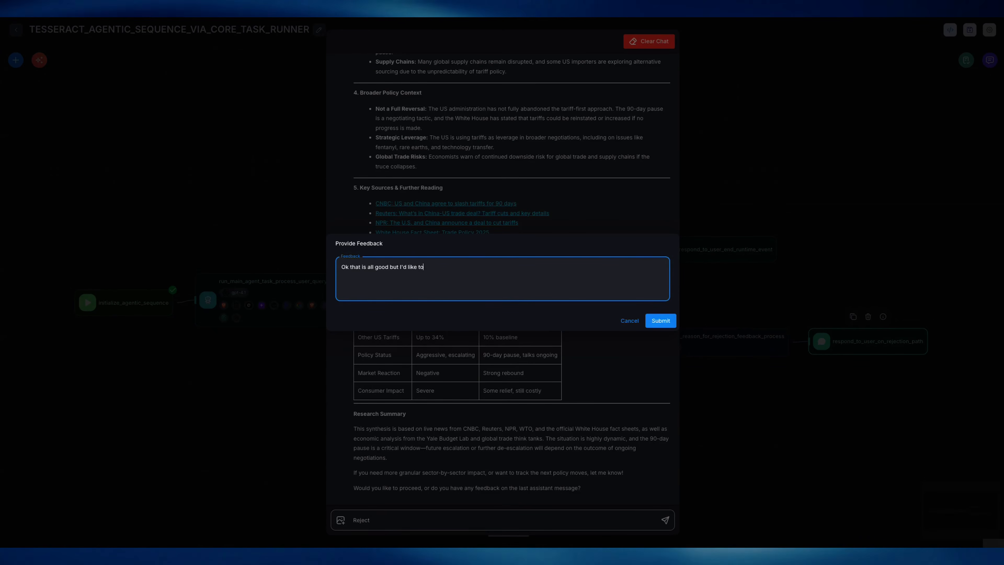
text(do another pass an)
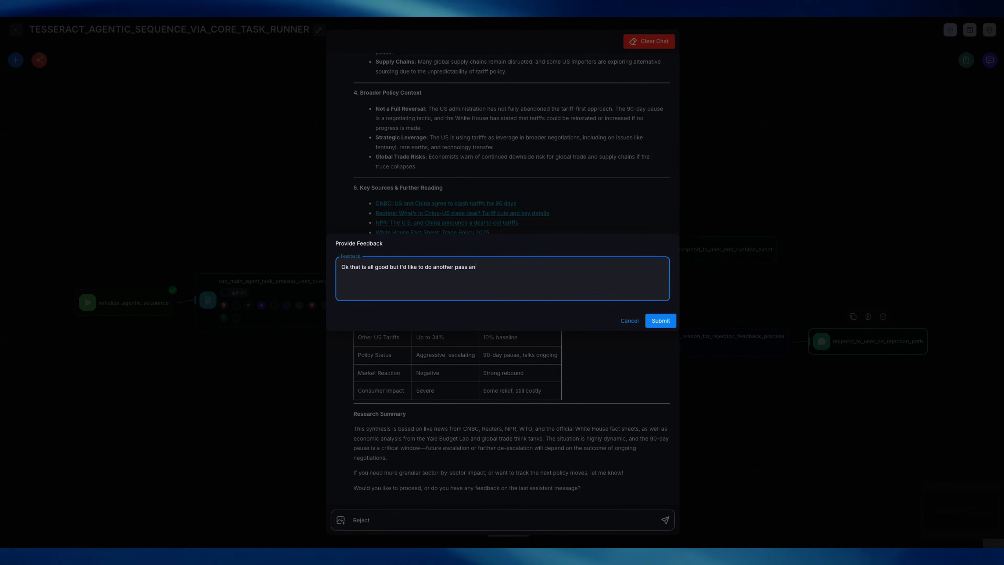
Complete the feedback with "and focus more on the Trump side of it and how the whole initial aggression occurred in the first place" and submit it.
text(d focus mo)
key(BackSpace)
text(more on the Trump side of it a)
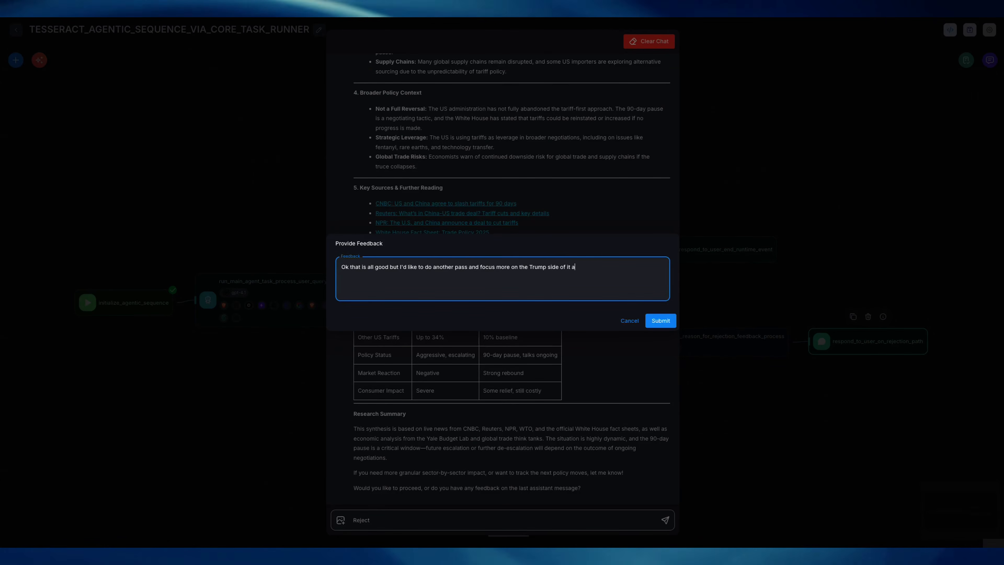
text(nd how )
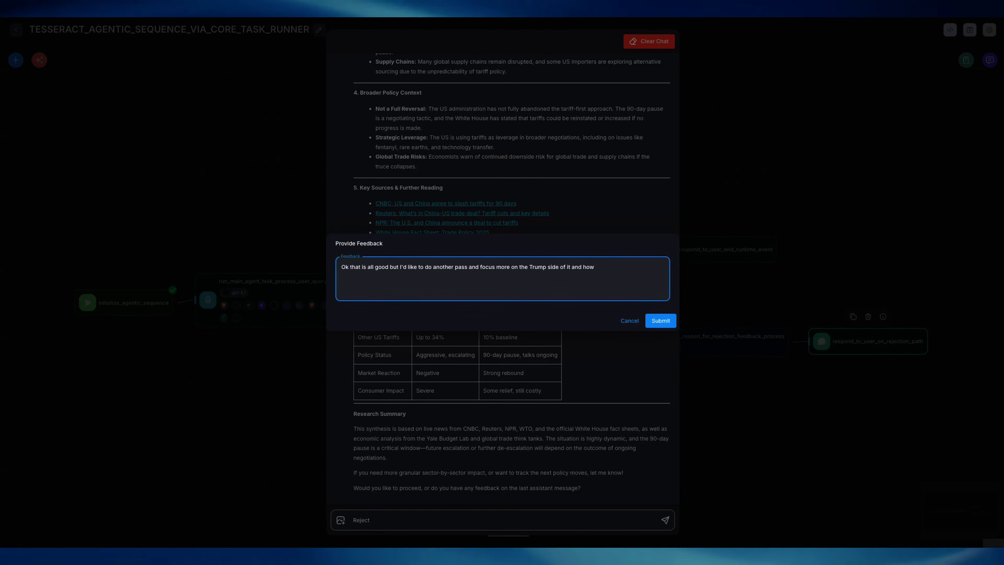
text(the whole initial aggres)
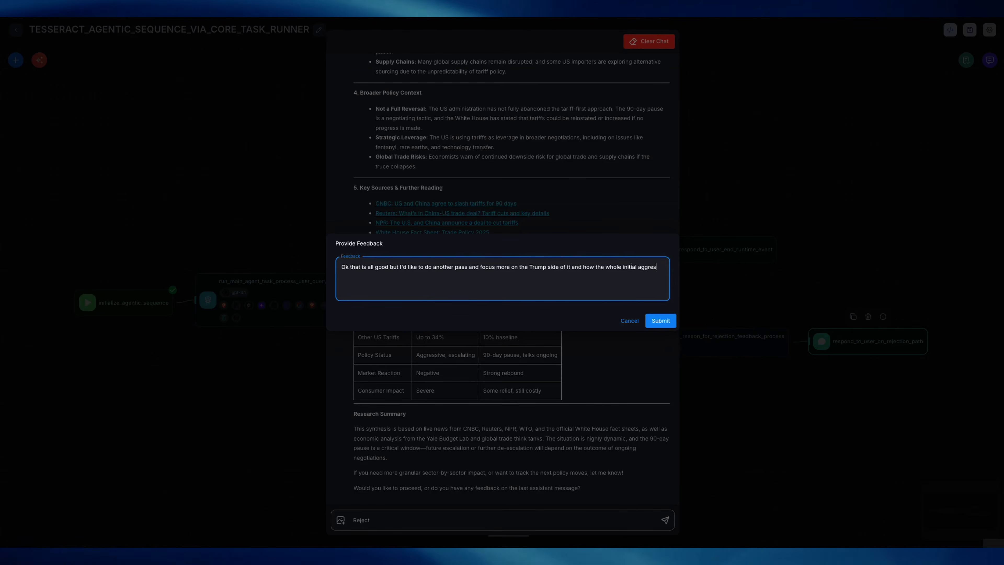
text(sion occured in the first place)
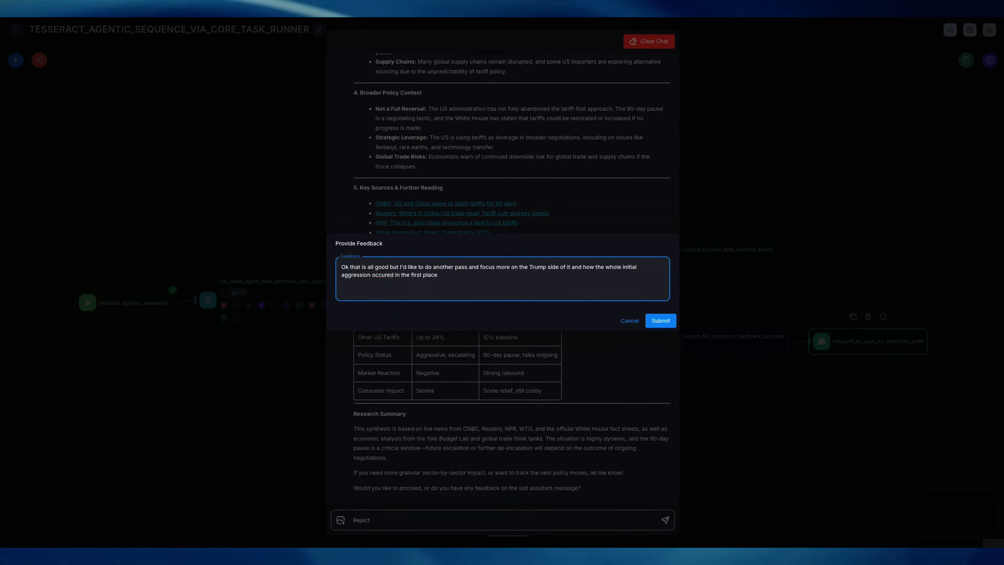
right_click(382, 274)
click(399, 289)
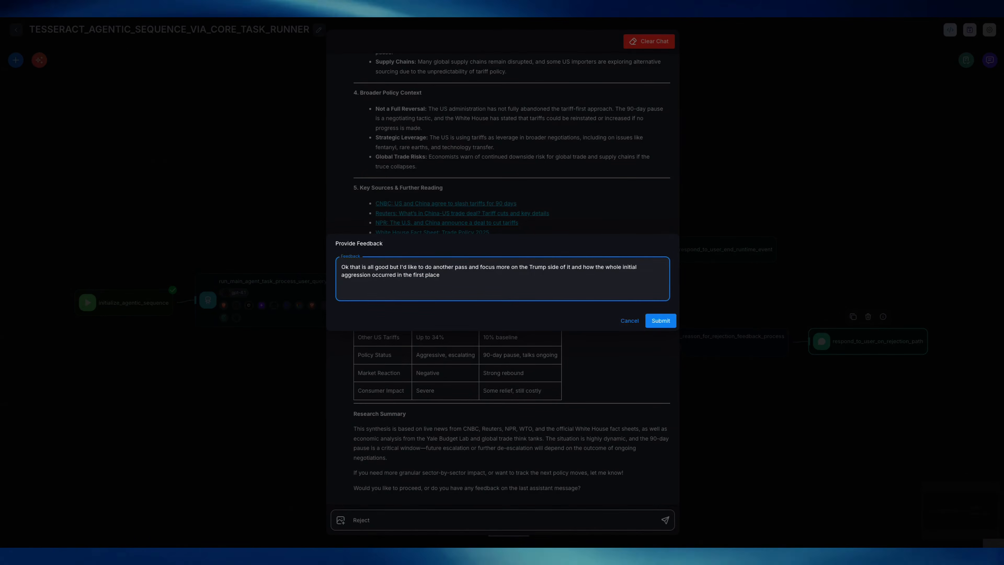
click(660, 321)
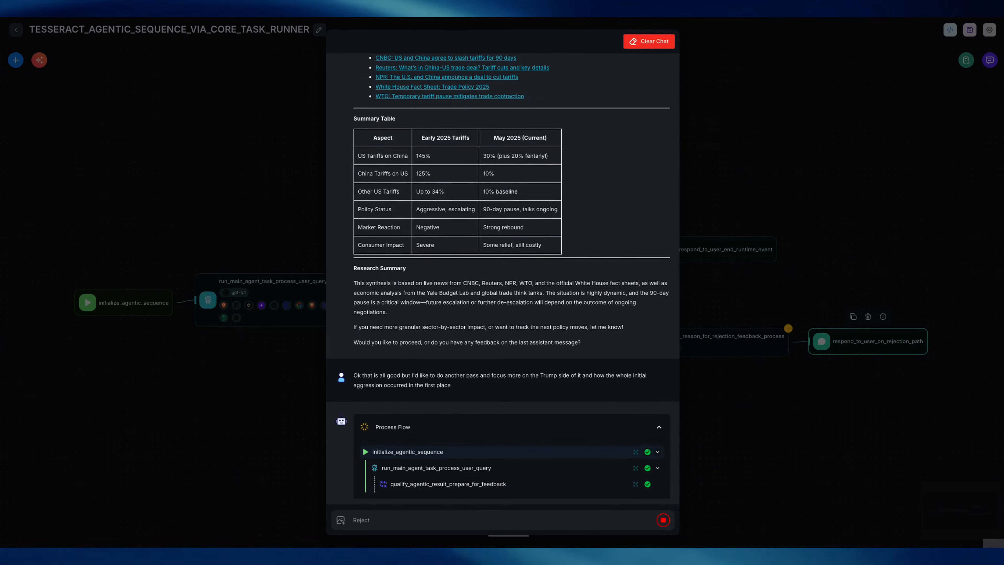
Inspect the input and output of the qualify_agentic_result_prepare_for_feedback step in the running process flow.
click(636, 484)
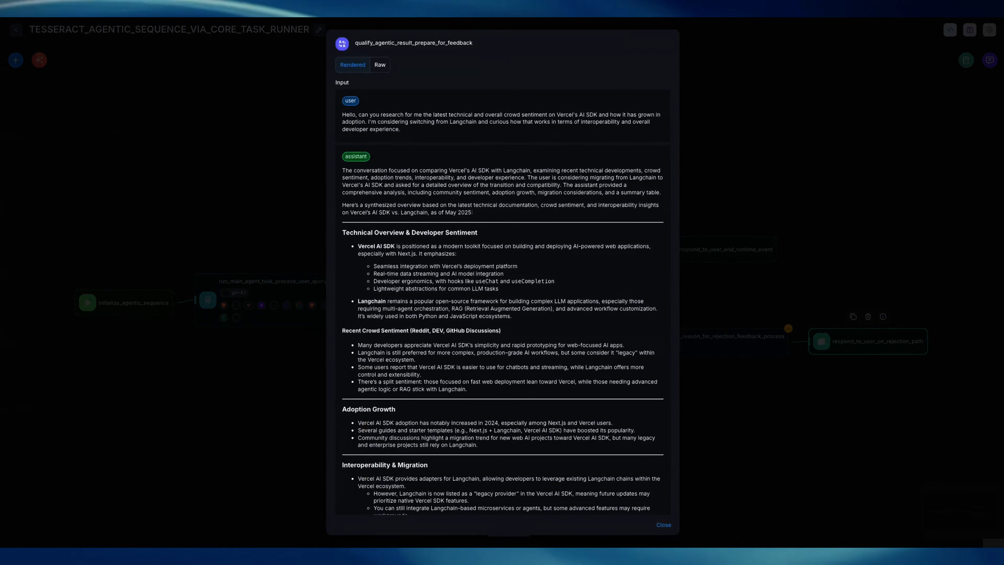
scroll(502, 273, down, 10)
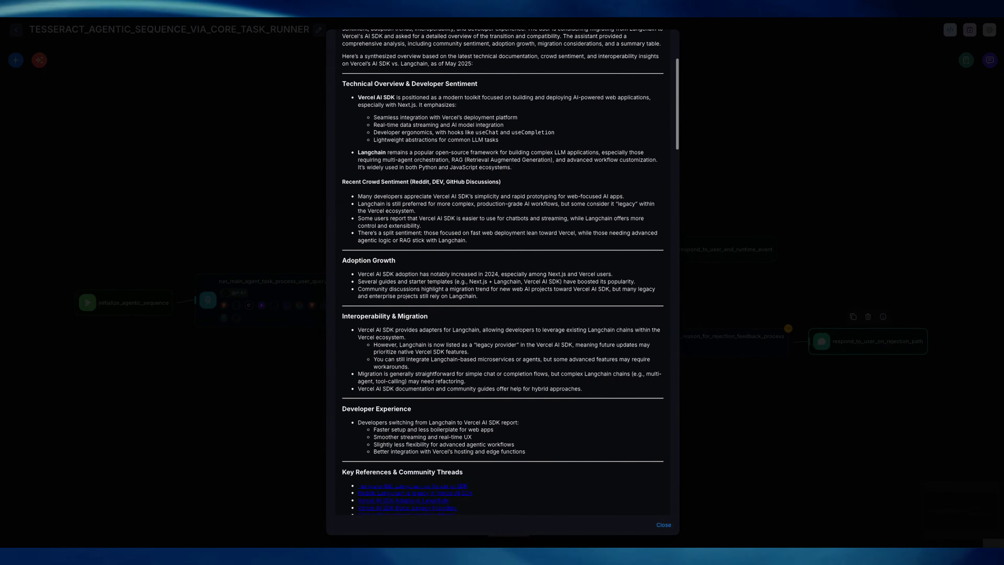
scroll(501, 273, down, 15)
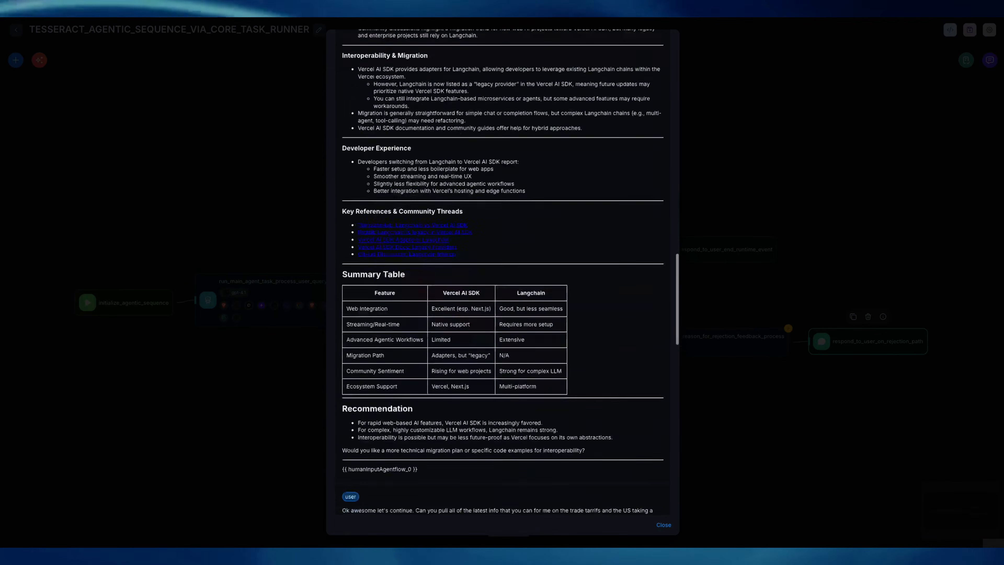
scroll(502, 273, down, 3)
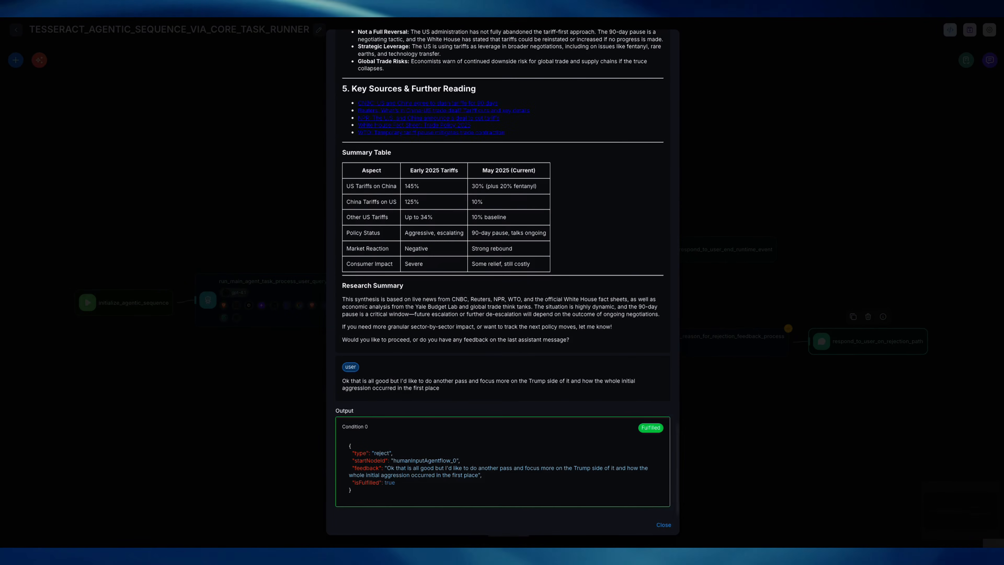
click(84, 295)
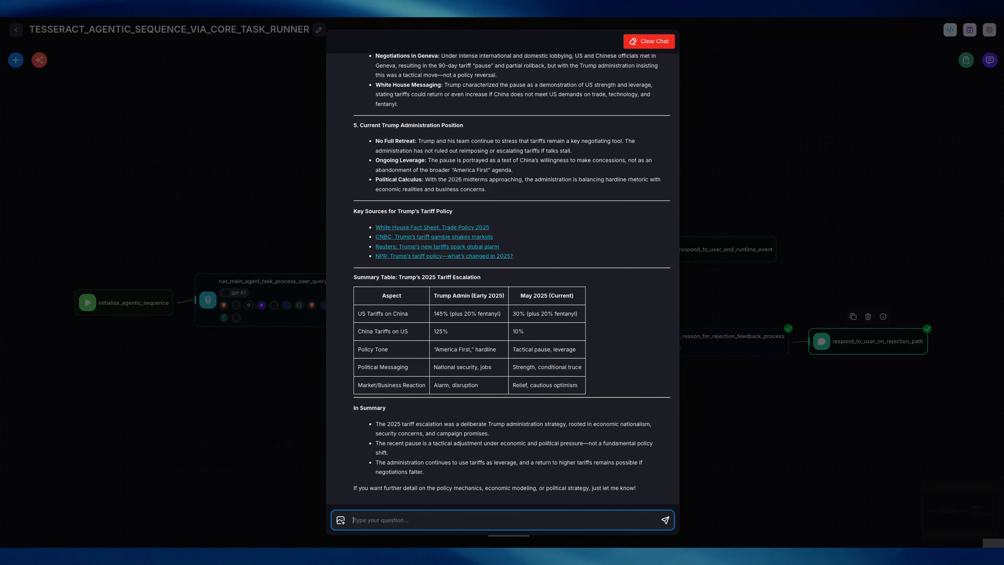
Go back through the revised tariff reply and inspect the output of its respond_to_user_on_rejection_path step.
scroll(502, 277, up, 10)
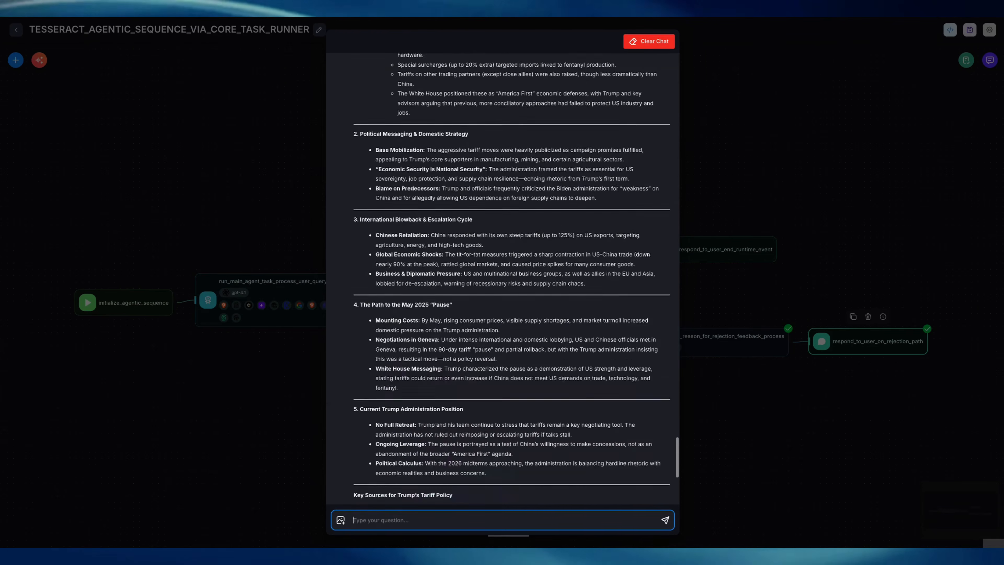
scroll(462, 488, up, 10)
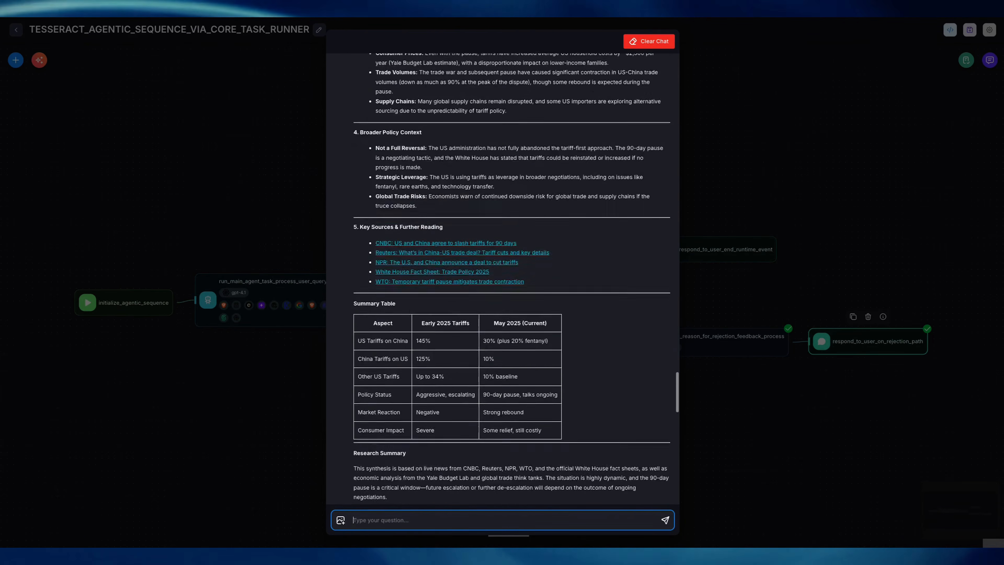
scroll(463, 488, up, 7)
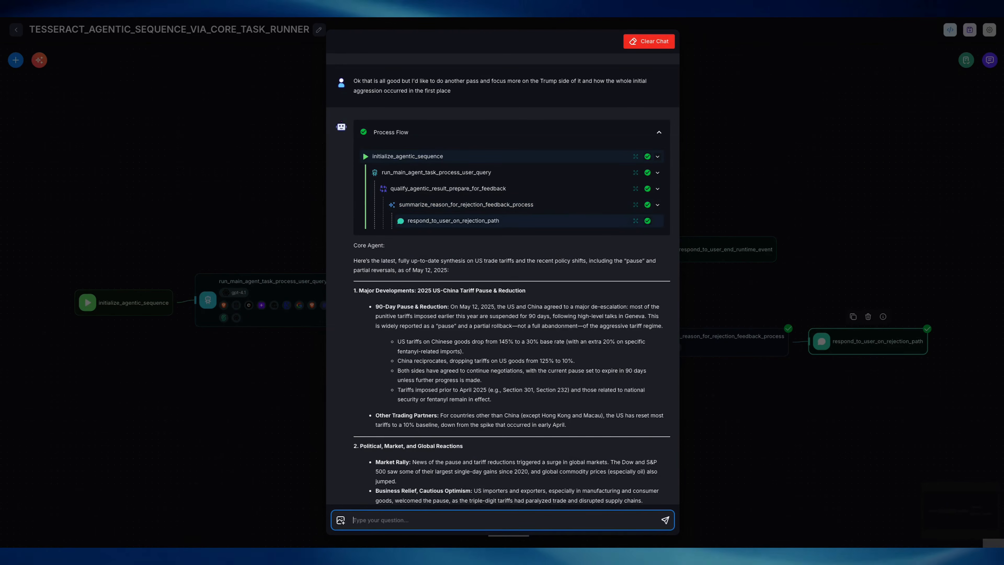
click(636, 221)
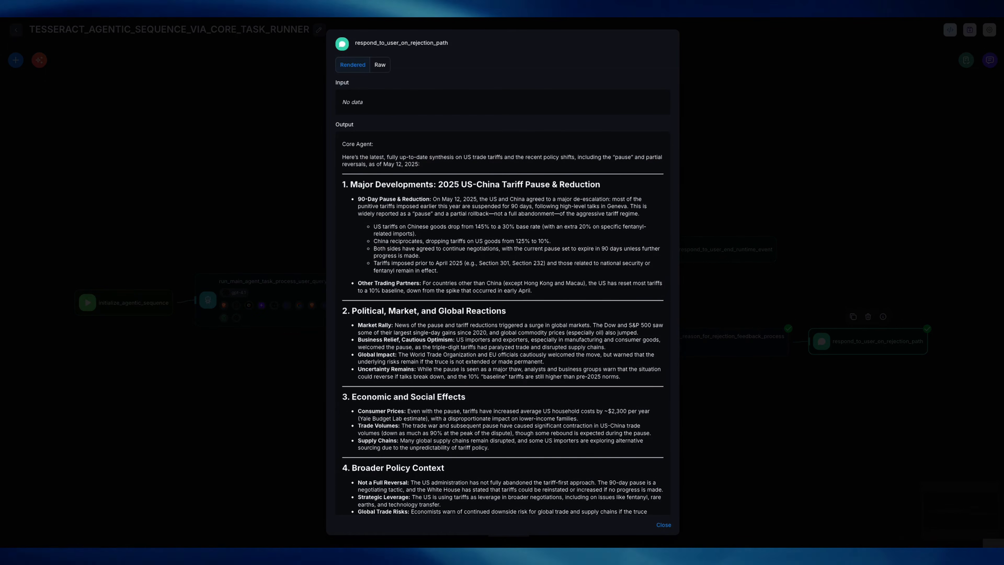
key(Escape)
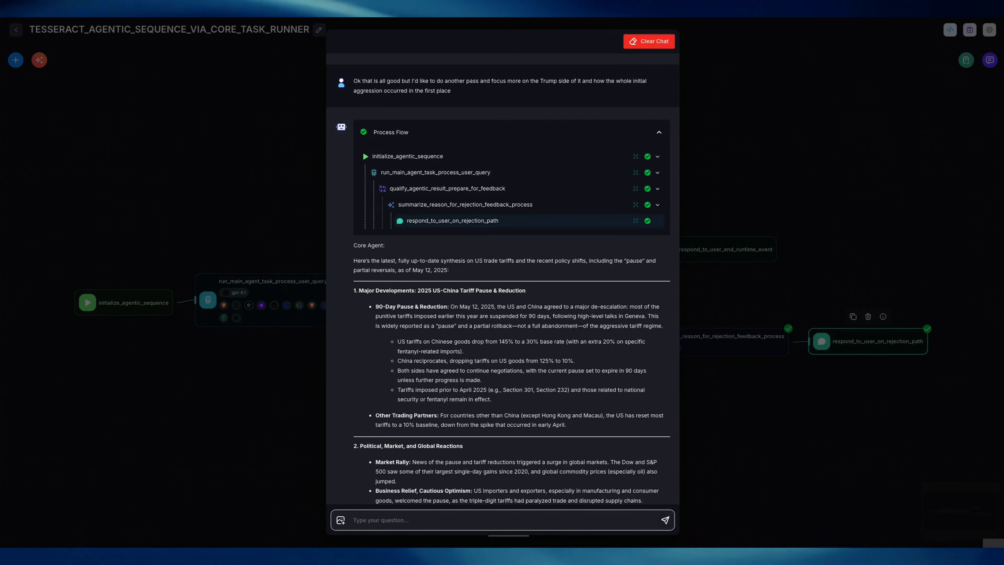
Review the Trump-focused tariff answer through its closing summary and start a chat message with "Thank".
scroll(510, 276, down, 5)
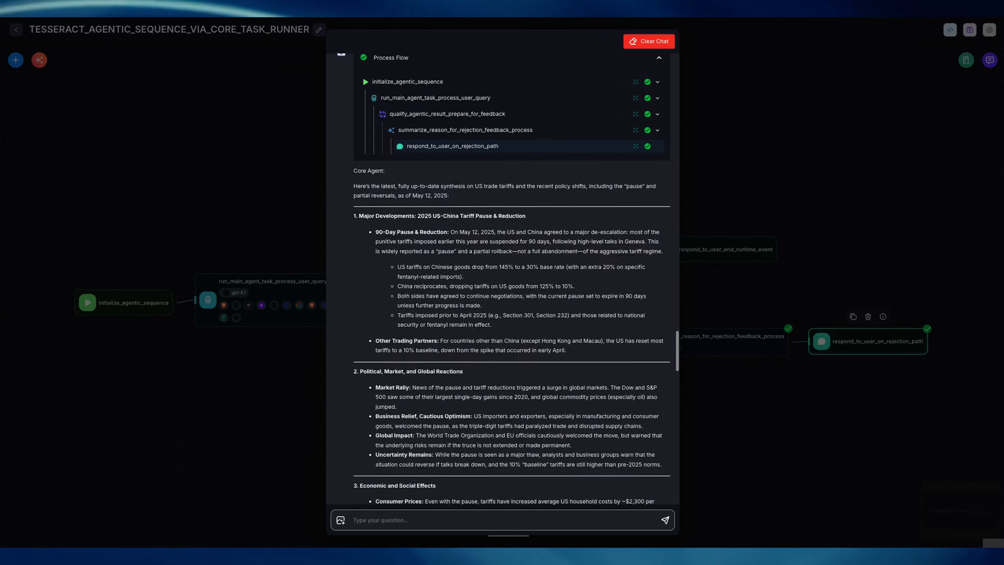
scroll(502, 277, down, 15)
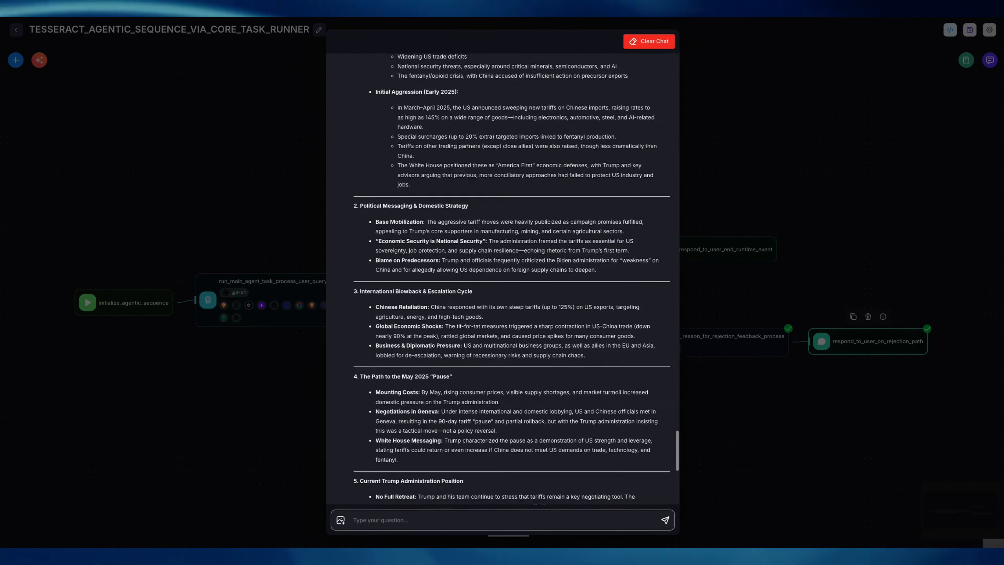
scroll(502, 277, down, 1)
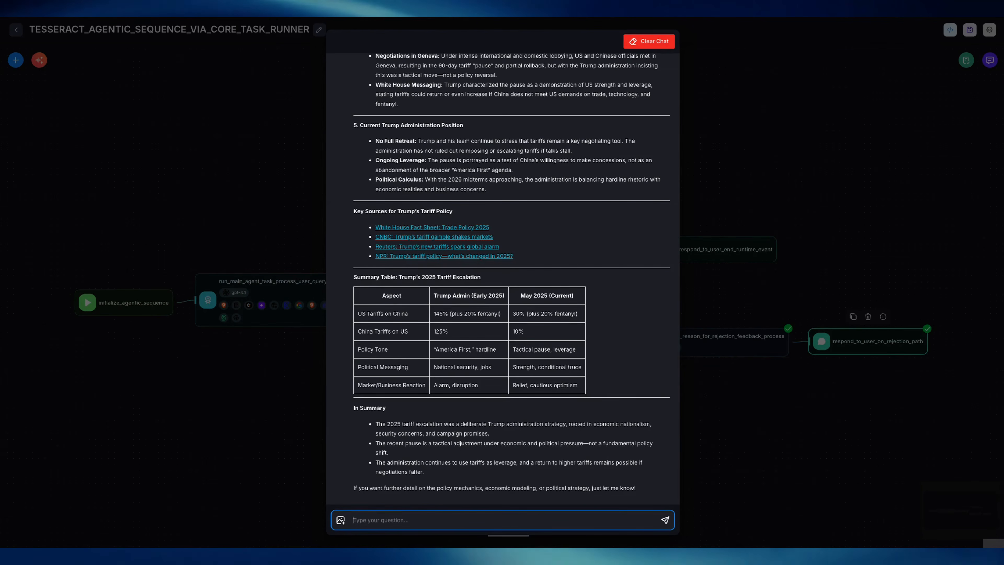
text(Thank)
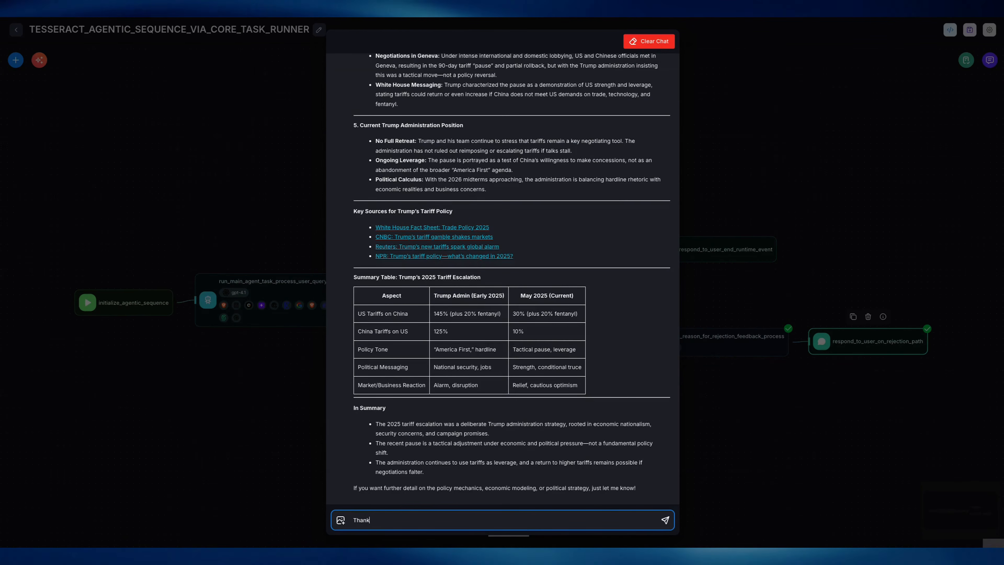